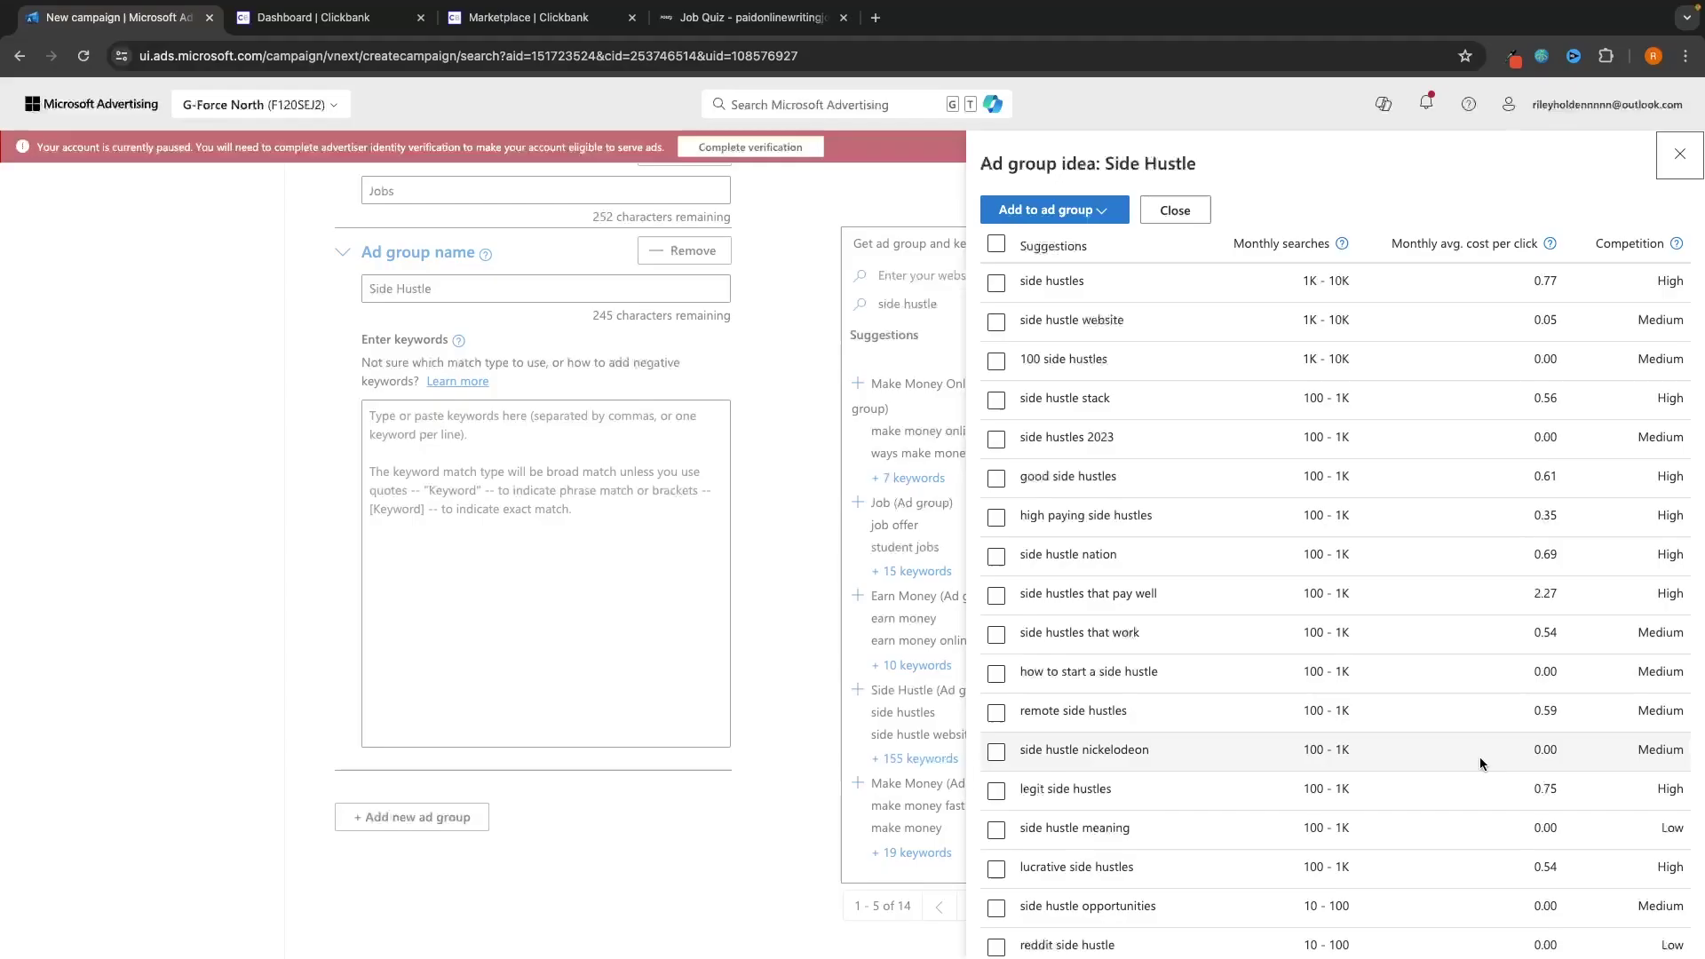
{"action": "scroll", "coordinate": [1479, 757], "scroll_direction": "down", "scroll_amount": 2}
{"action": "scroll", "coordinate": [1480, 757], "scroll_direction": "down", "scroll_amount": 4}
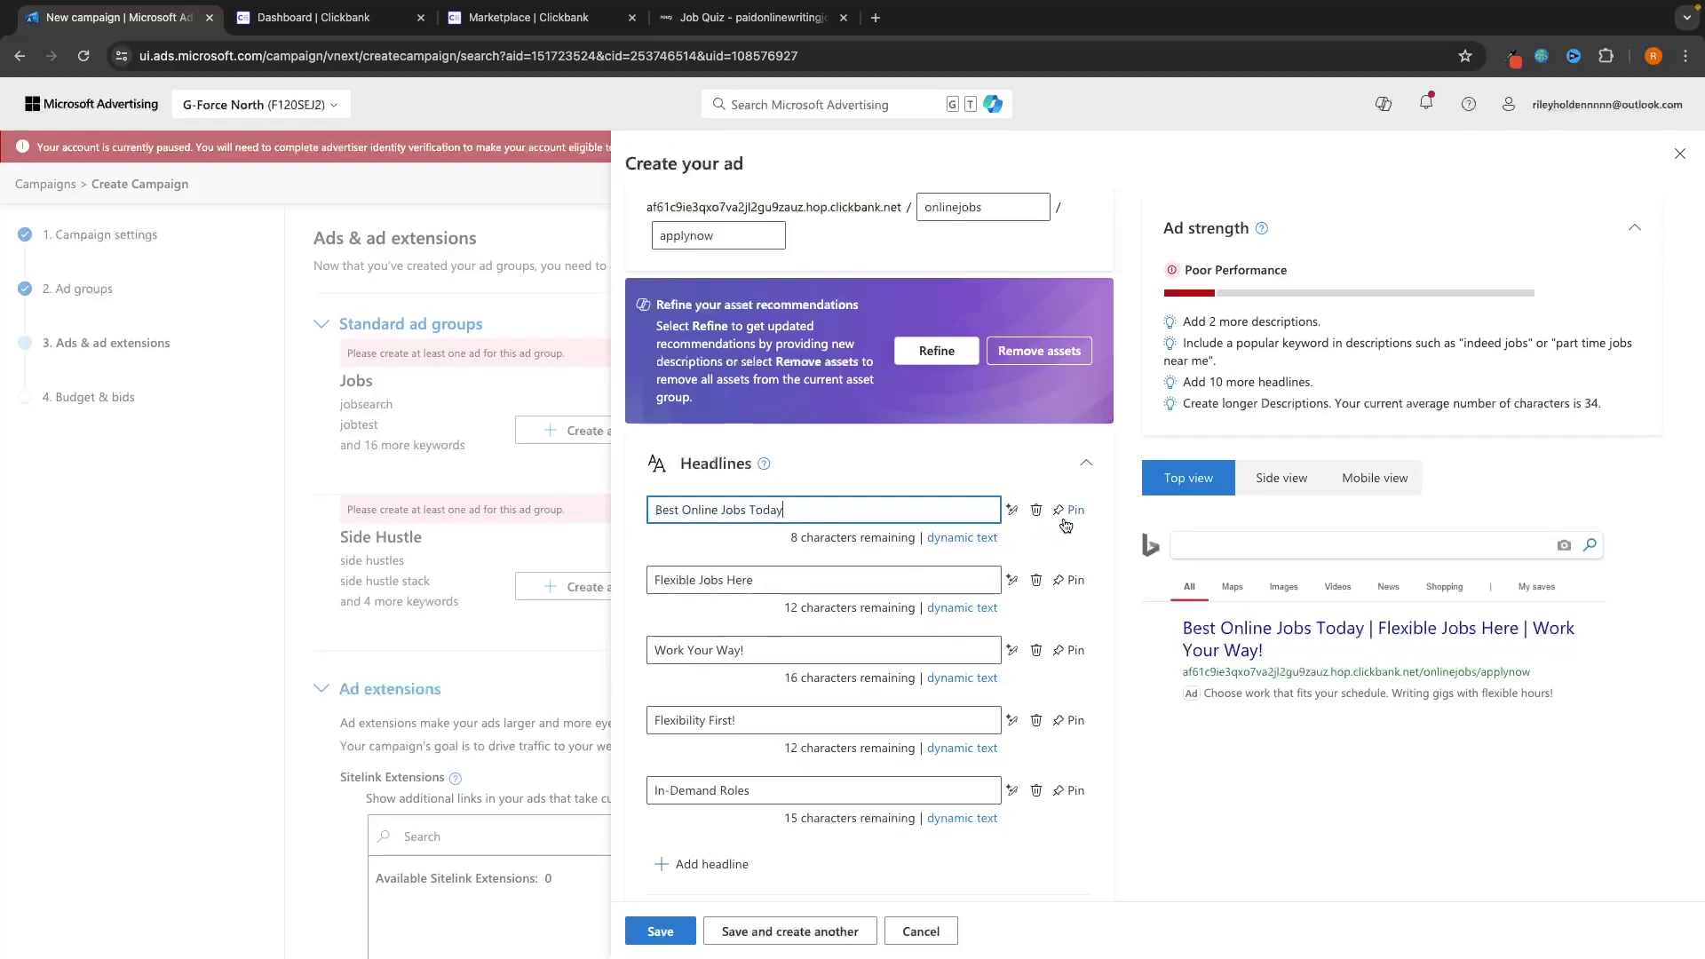
{"action": "left_click", "coordinate": [1070, 514]}
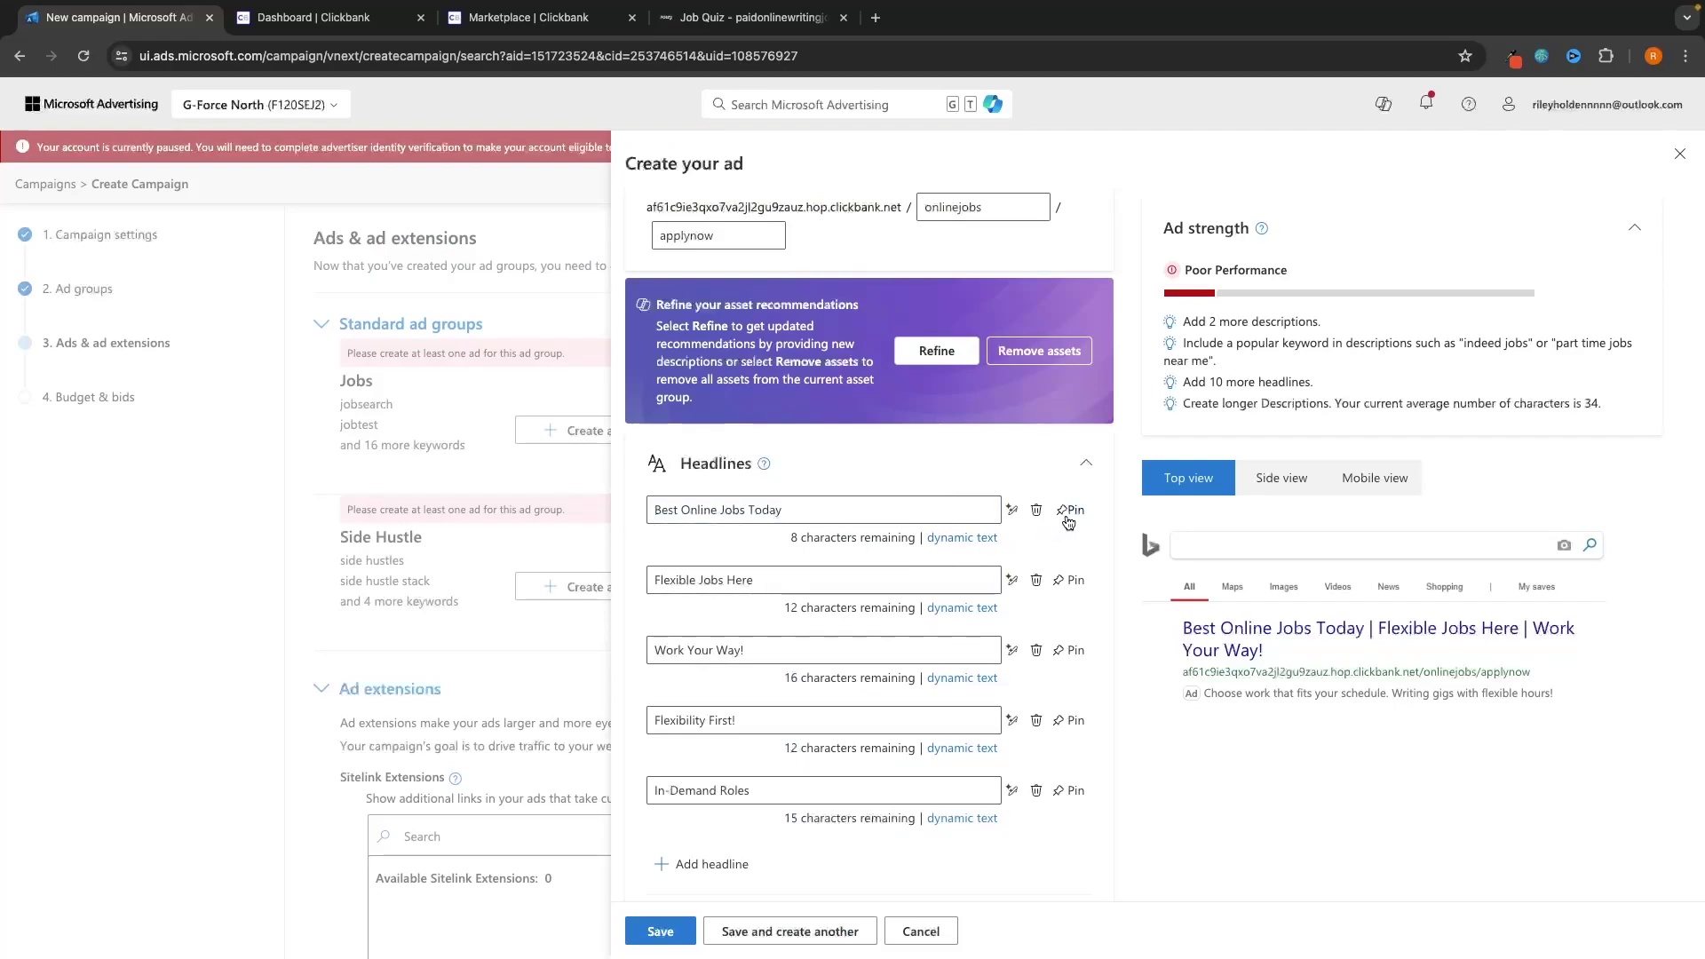
{"action": "left_click", "coordinate": [1308, 737]}
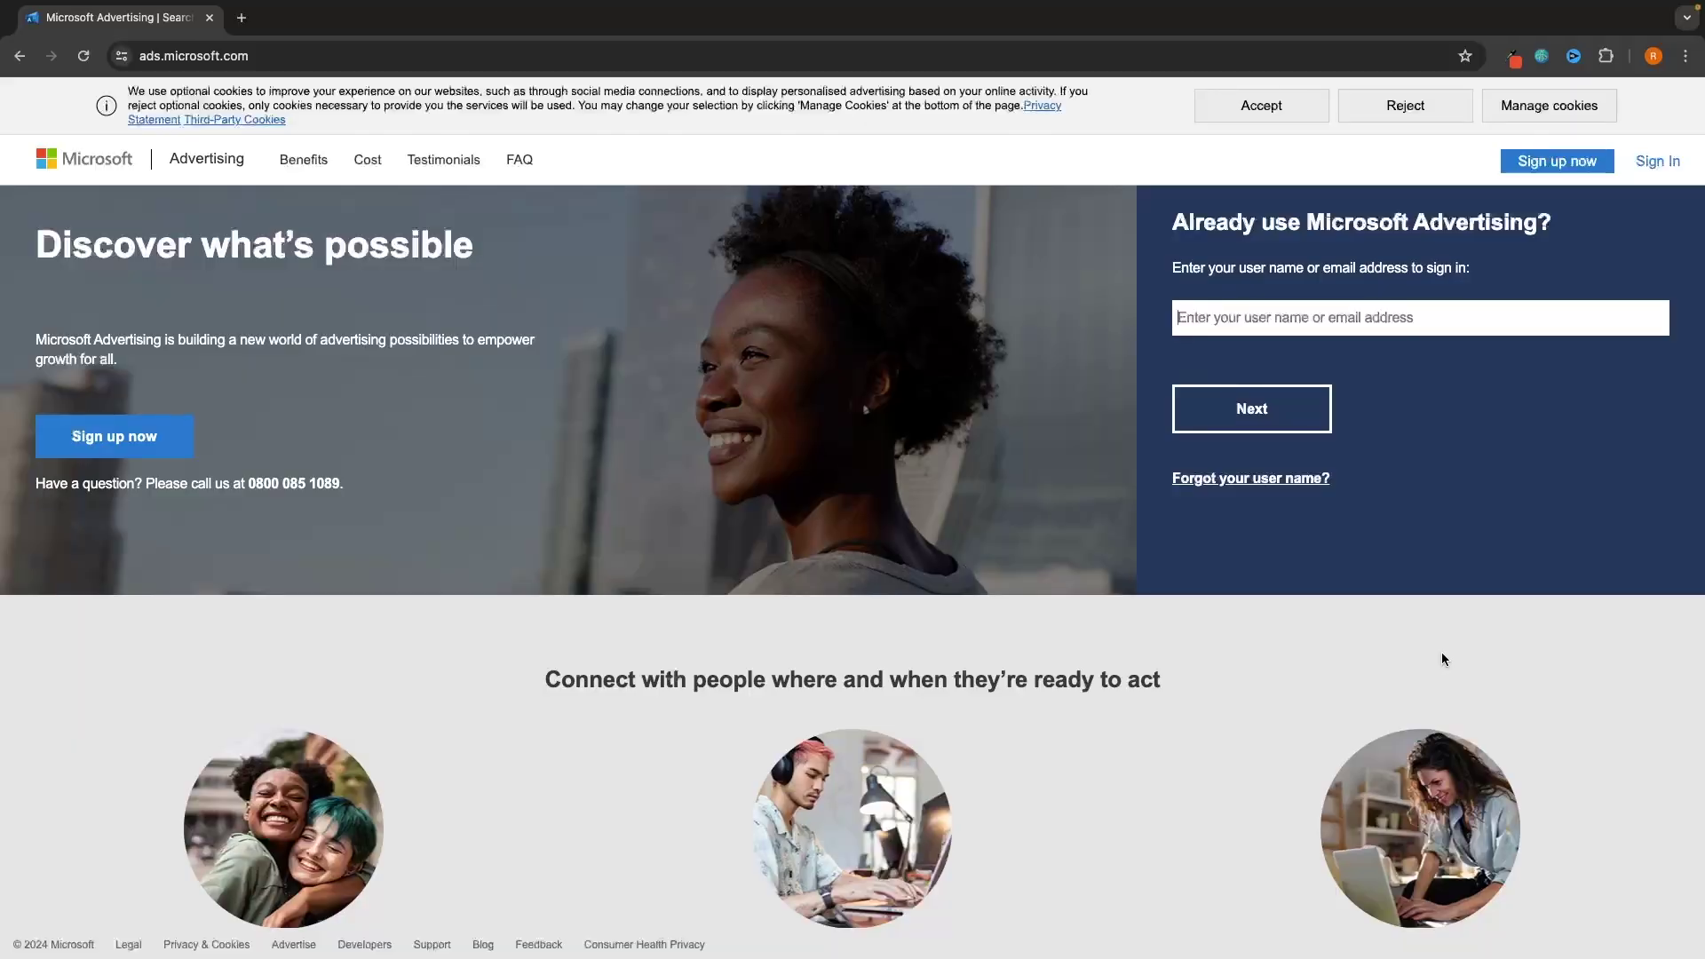
Step: Accept the cookies on ads.microsoft.com, start the Microsoft Advertising sign-up and choose to create a new Microsoft account
{"action": "left_click", "coordinate": [192, 58]}
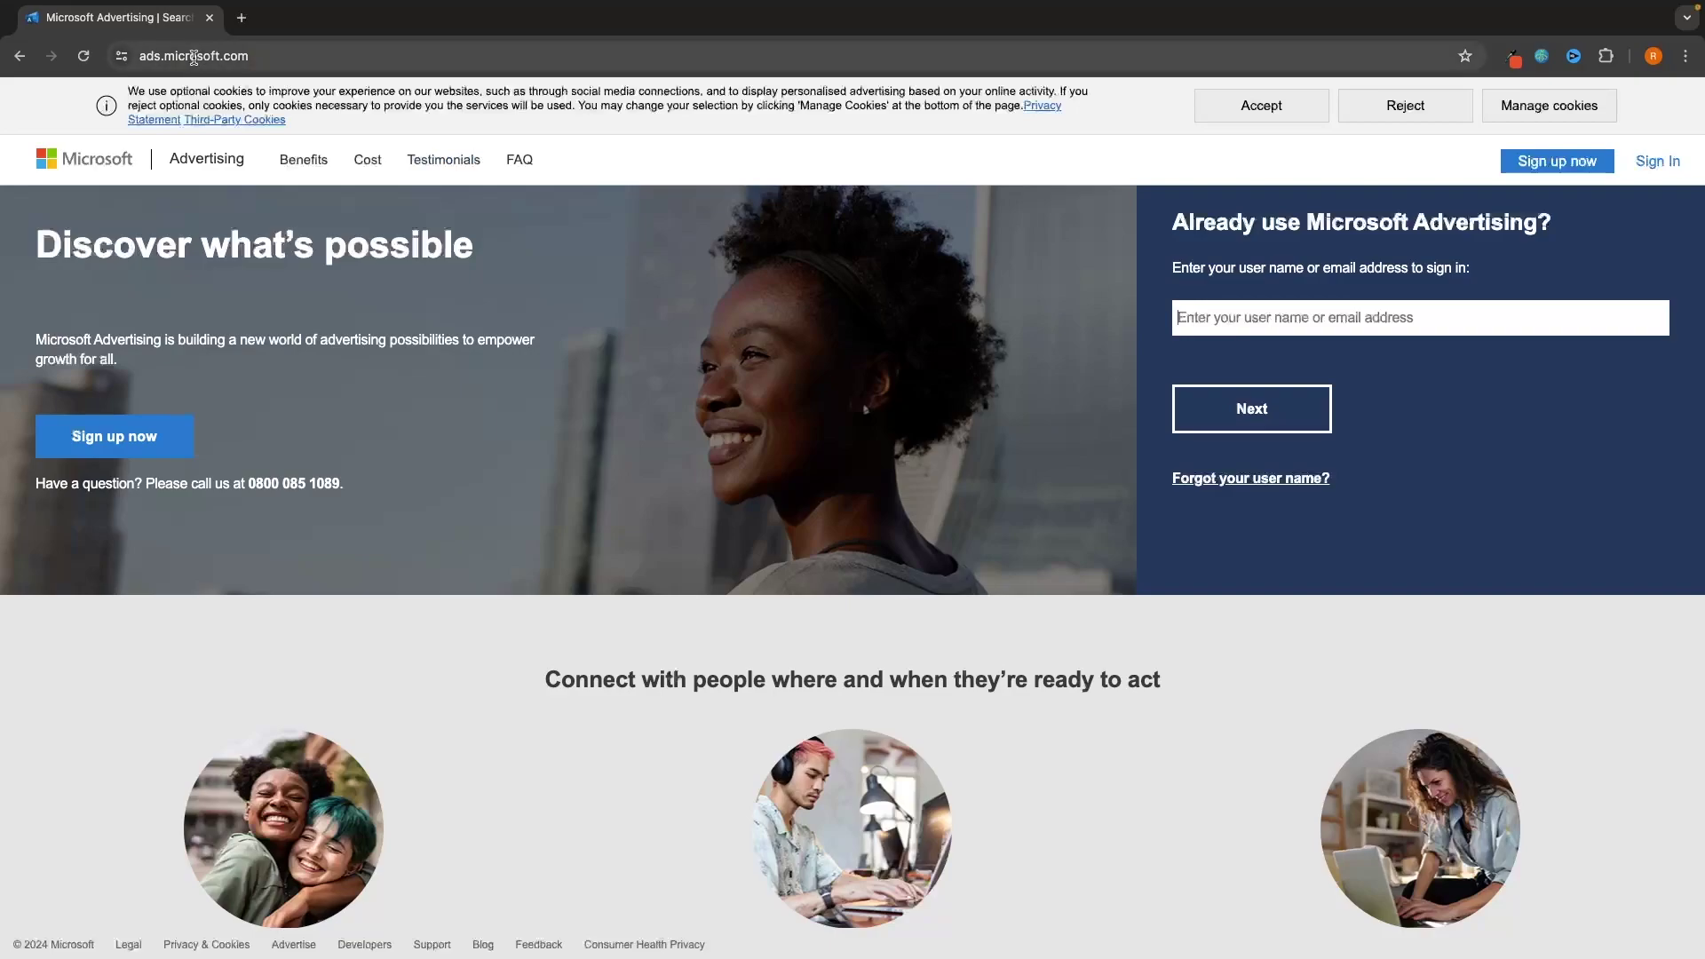
{"action": "left_click", "coordinate": [661, 299]}
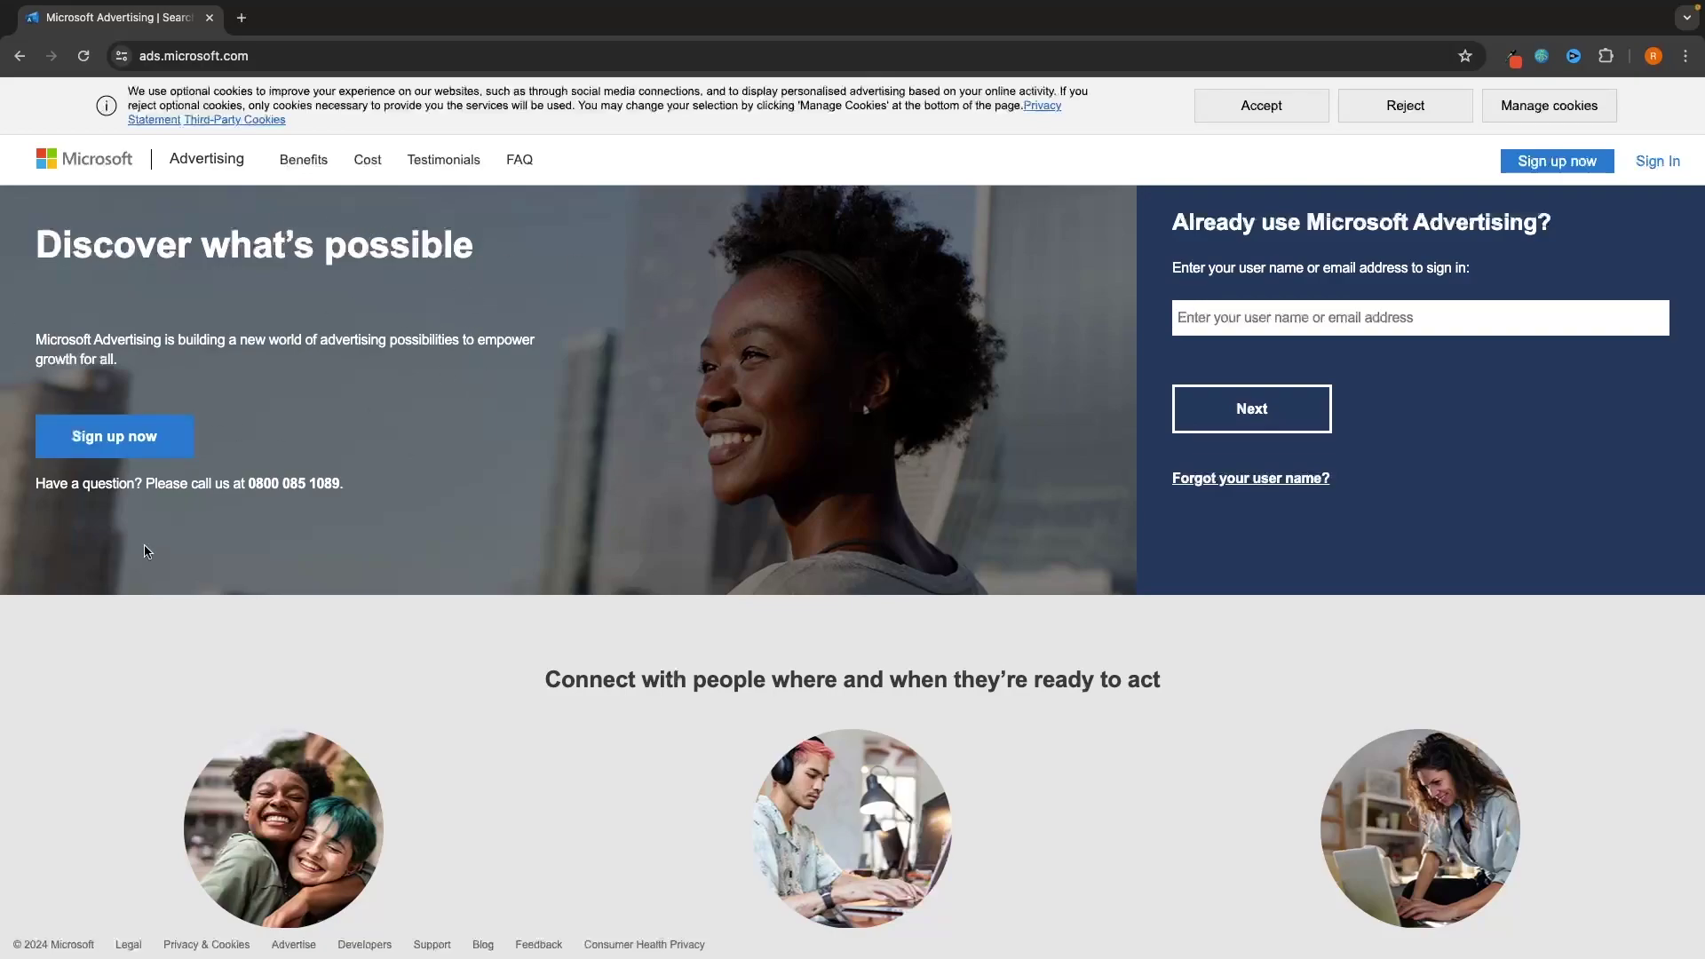
{"action": "left_click", "coordinate": [1278, 117]}
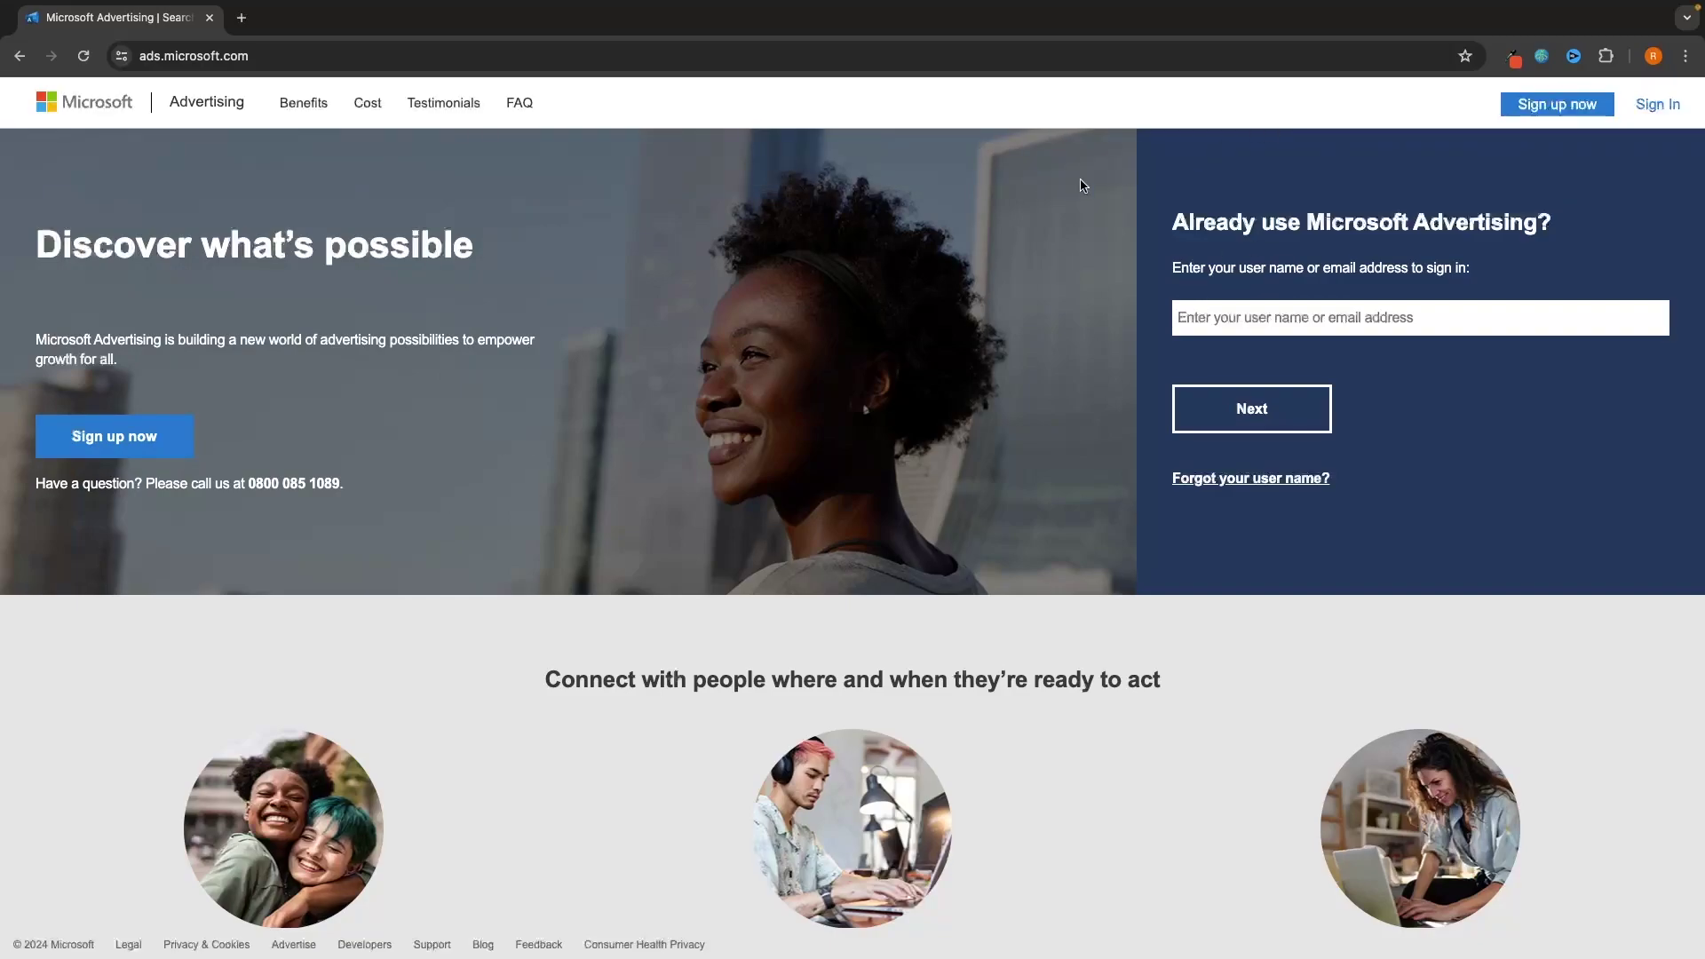
{"action": "left_click_drag", "start_coordinate": [1175, 214], "coordinate": [1563, 226]}
{"action": "left_click", "coordinate": [1589, 225]}
{"action": "left_click", "coordinate": [110, 449]}
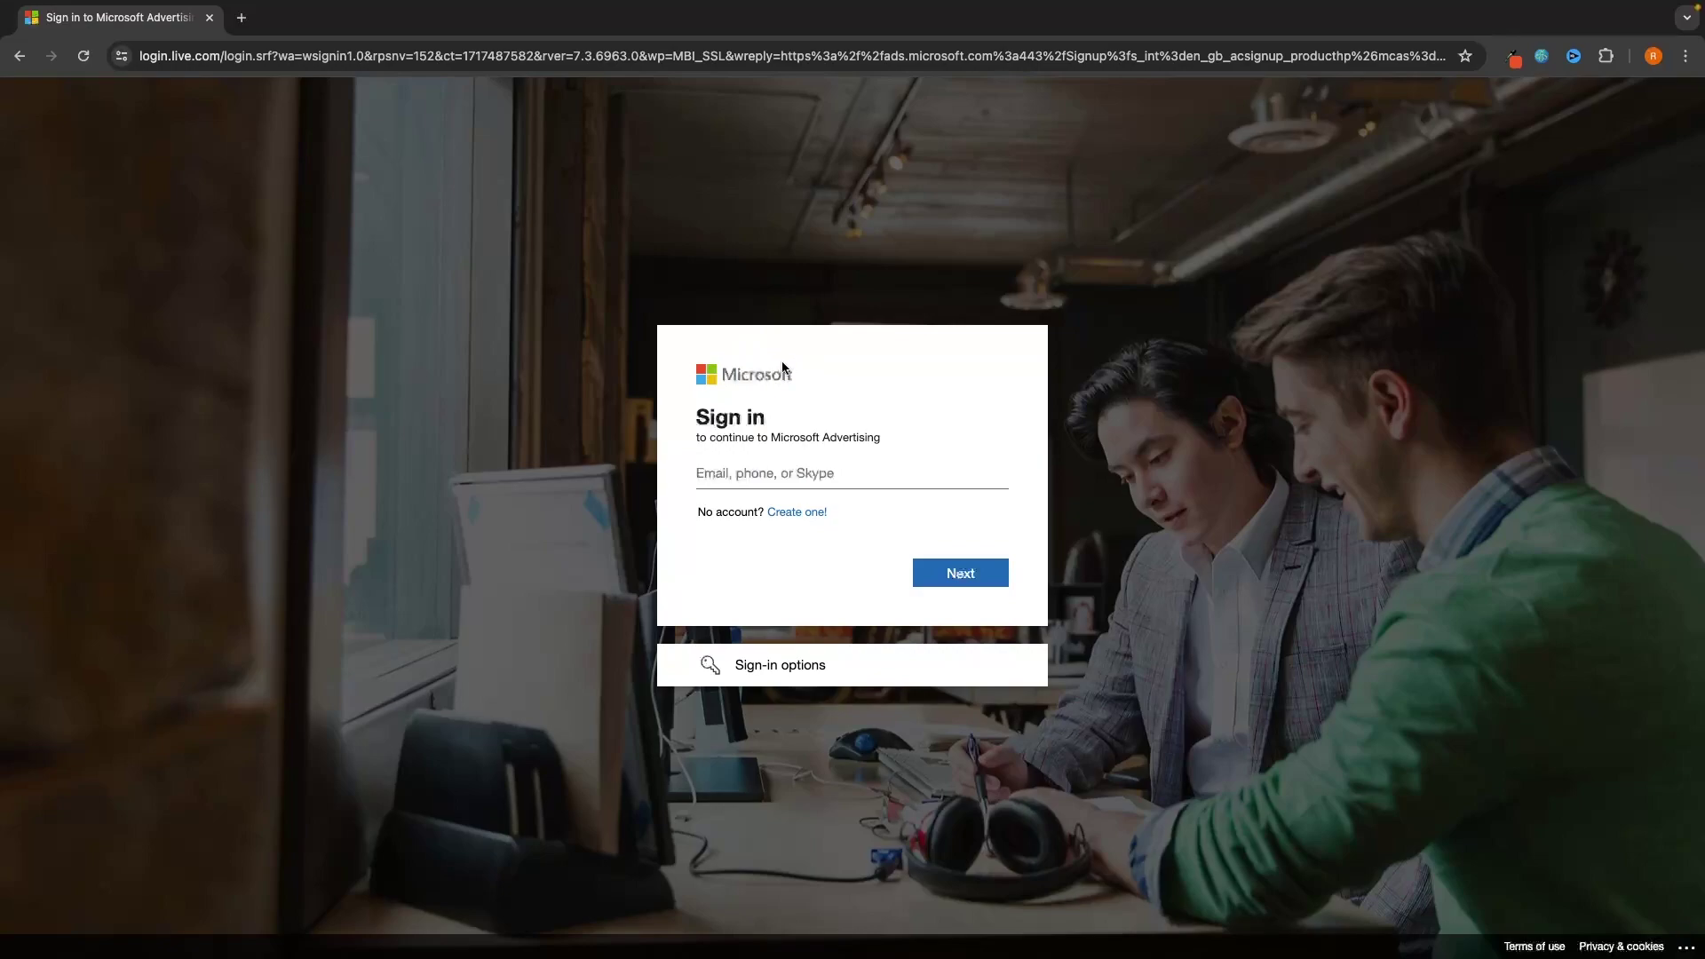
{"action": "left_click", "coordinate": [799, 514]}
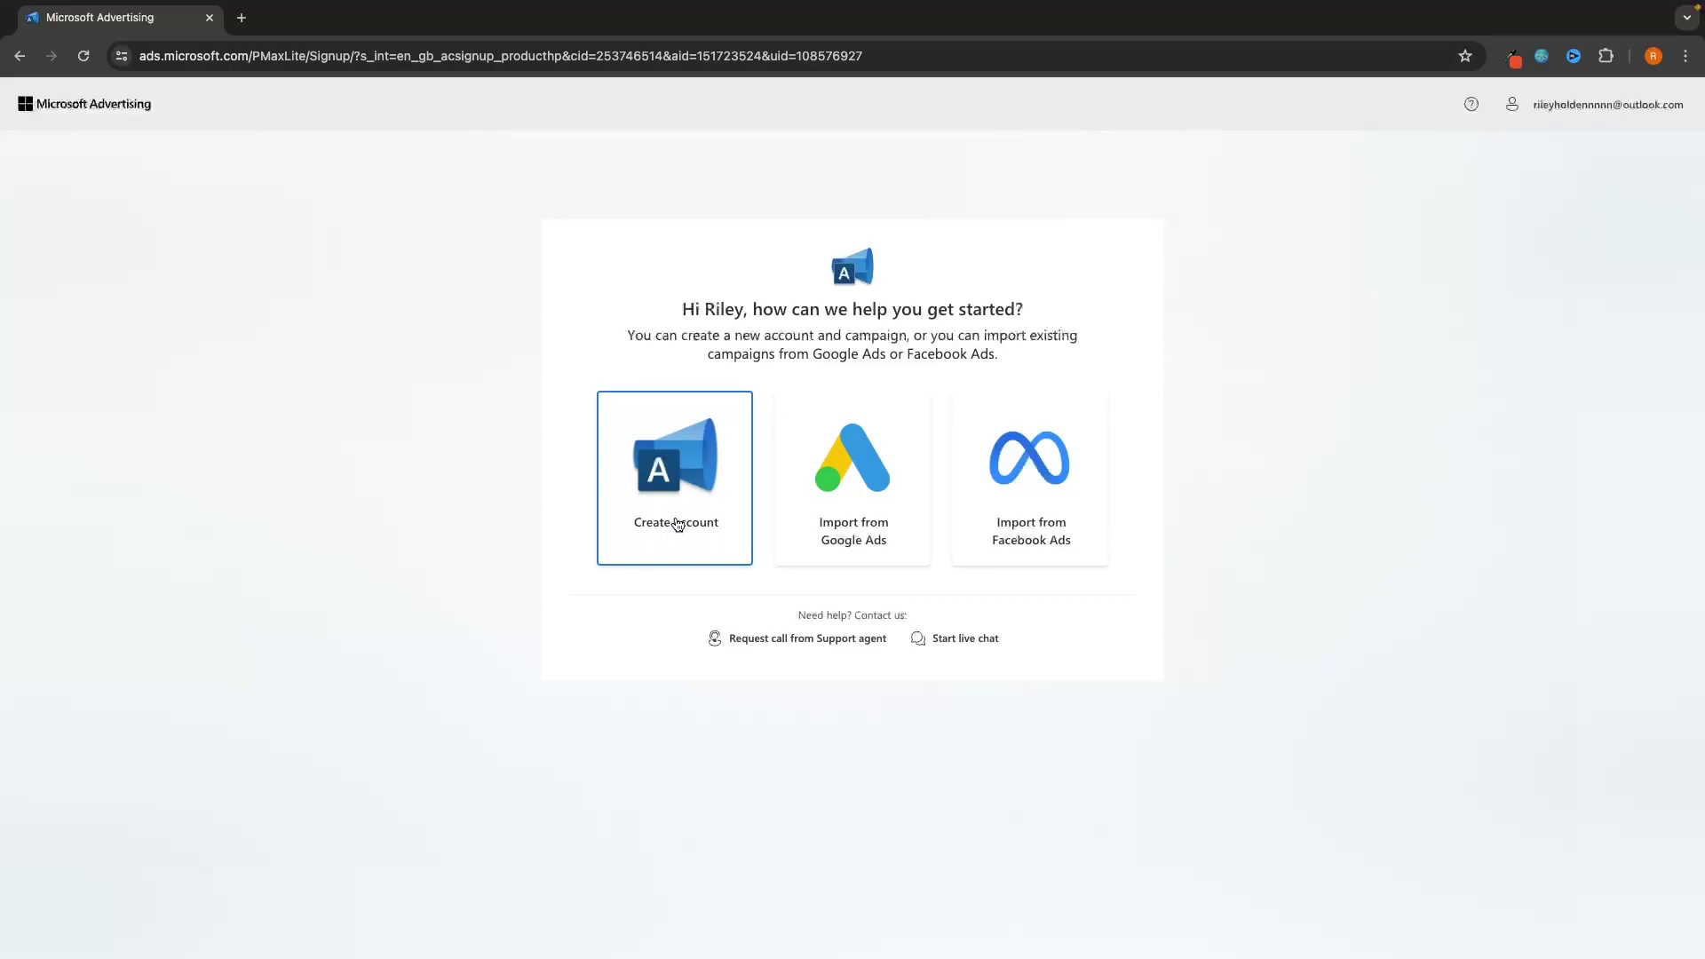
Step: Choose to create a new advertising account instead of importing campaigns, and review the business country and language questions
{"action": "left_click", "coordinate": [677, 524]}
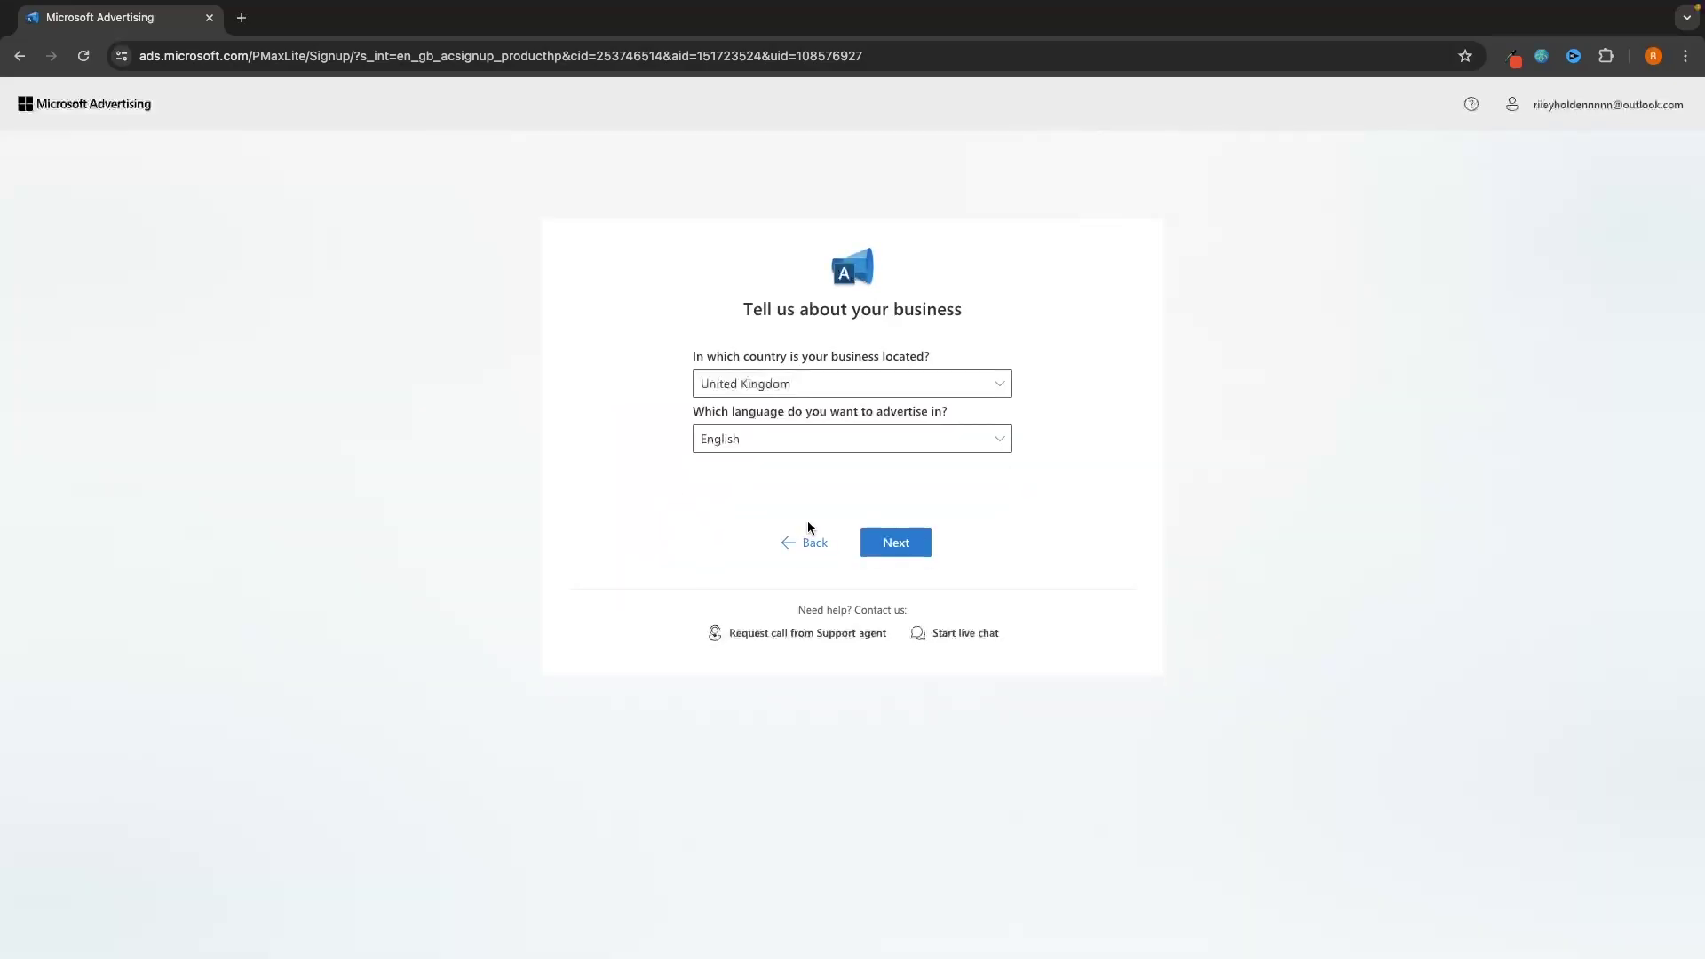
{"action": "left_click_drag", "start_coordinate": [694, 358], "coordinate": [933, 357]}
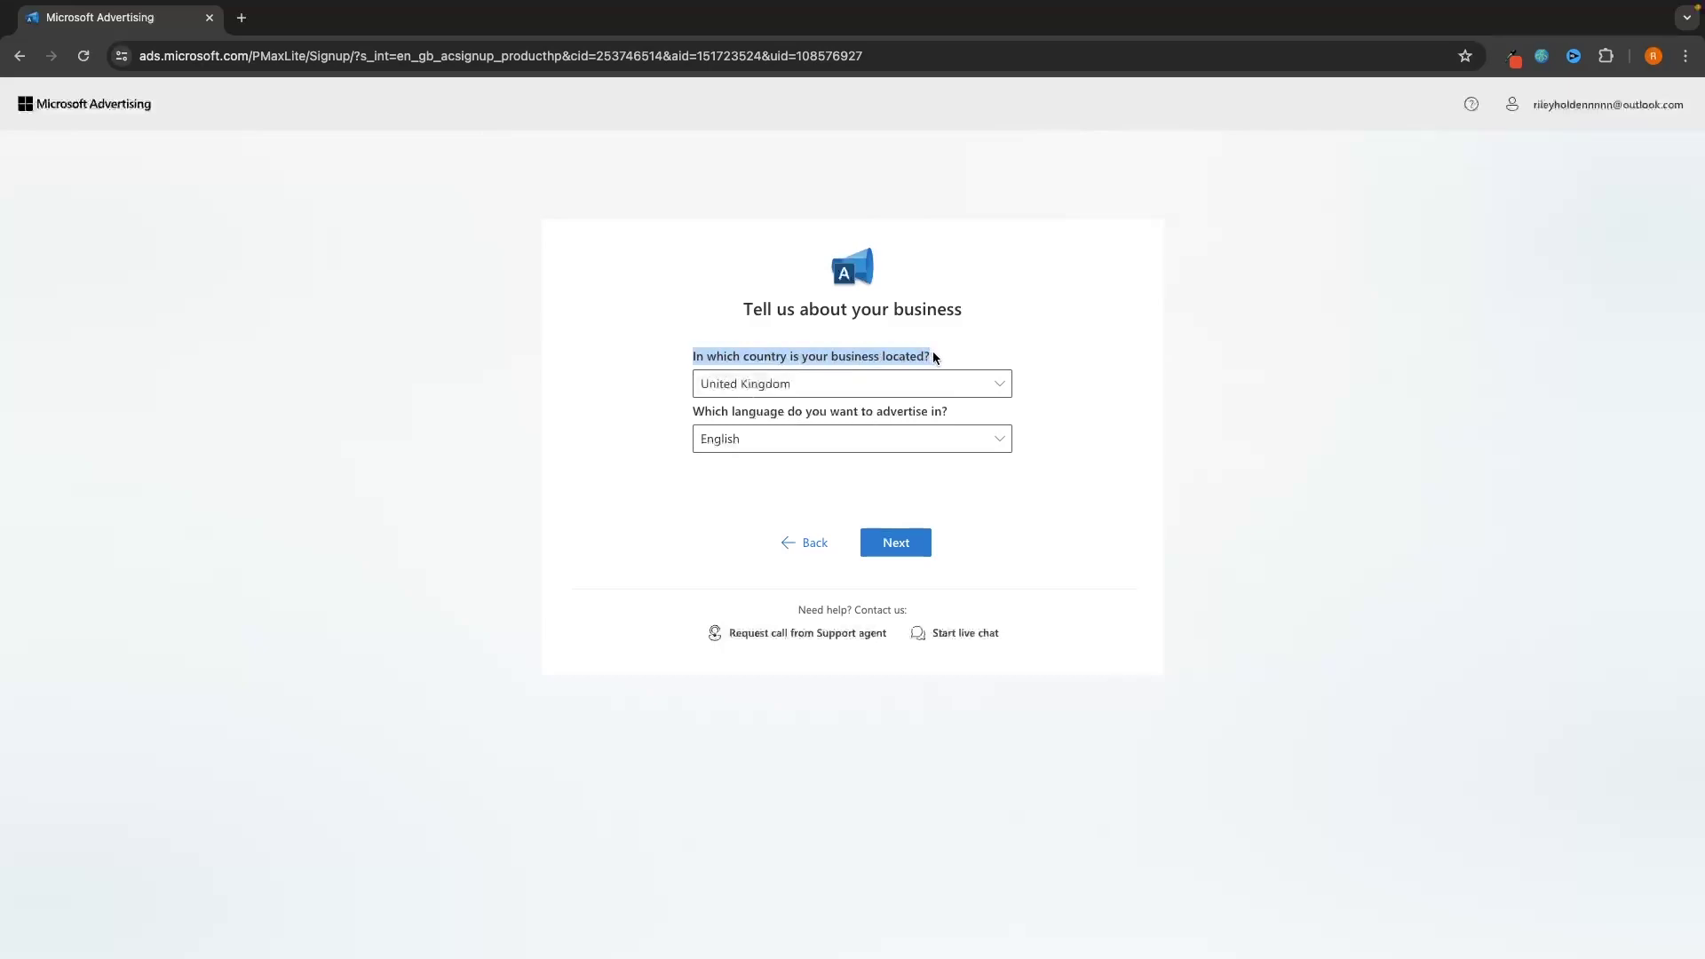
{"action": "left_click", "coordinate": [940, 358]}
{"action": "left_click_drag", "start_coordinate": [691, 417], "coordinate": [967, 418]}
{"action": "left_click", "coordinate": [969, 418]}
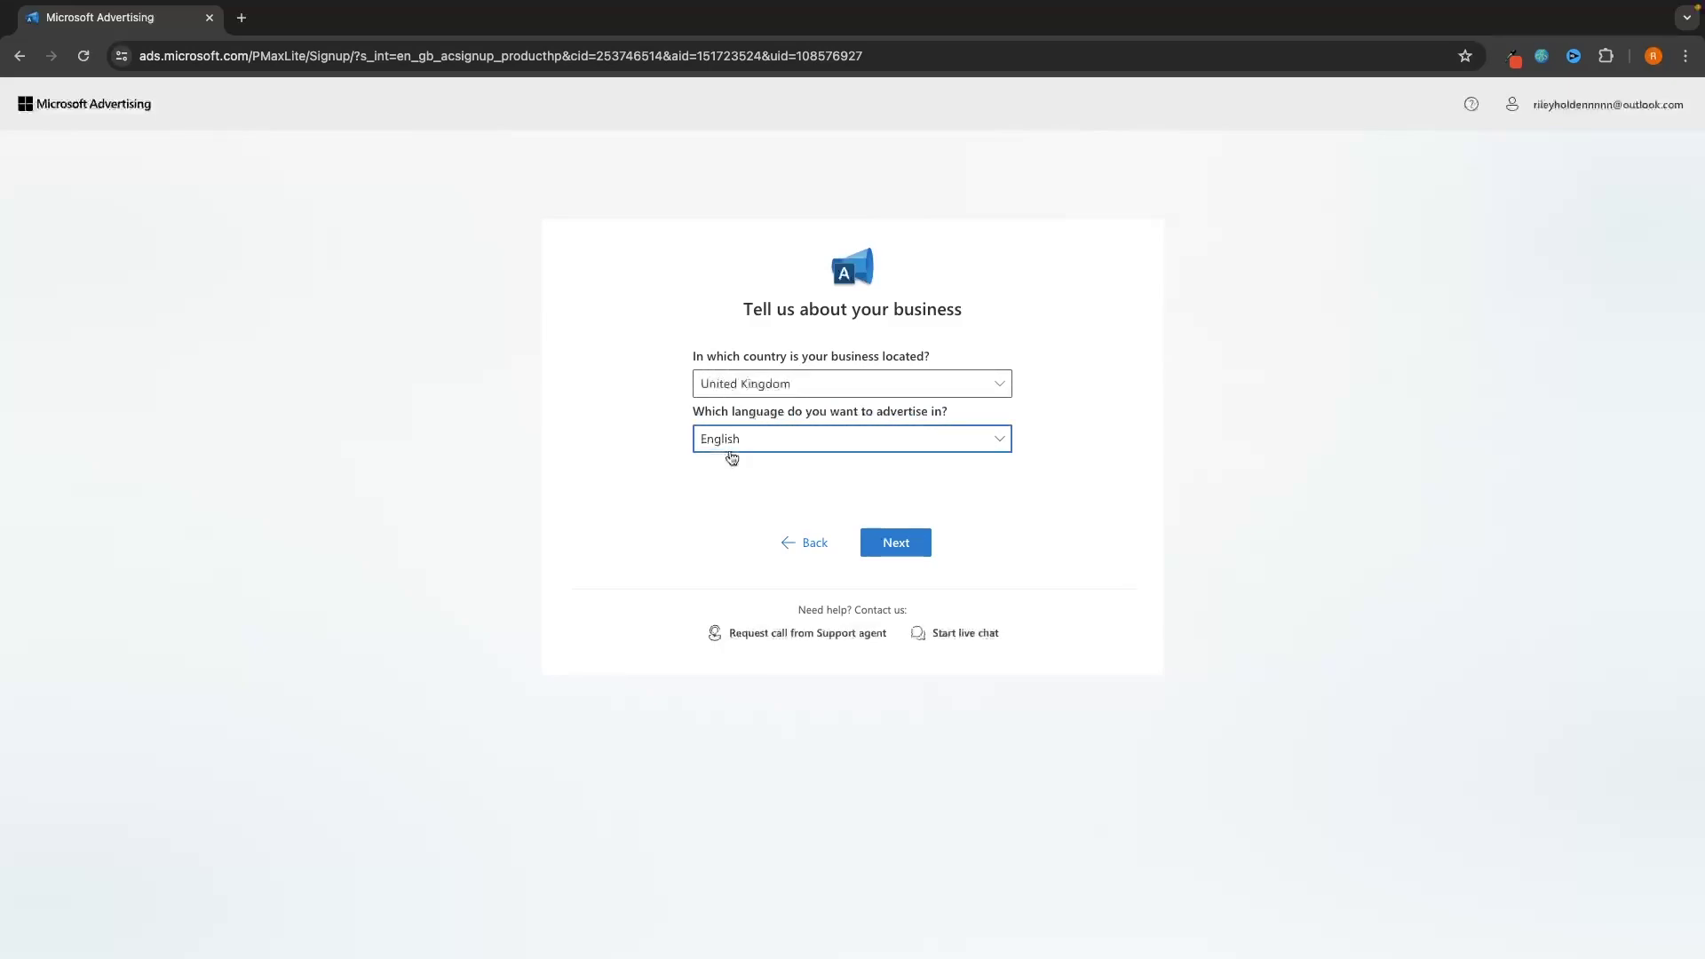
Step: Set the advertising language to English, keep United Kingdom as the business country, and continue to the website question
{"action": "left_click", "coordinate": [731, 451]}
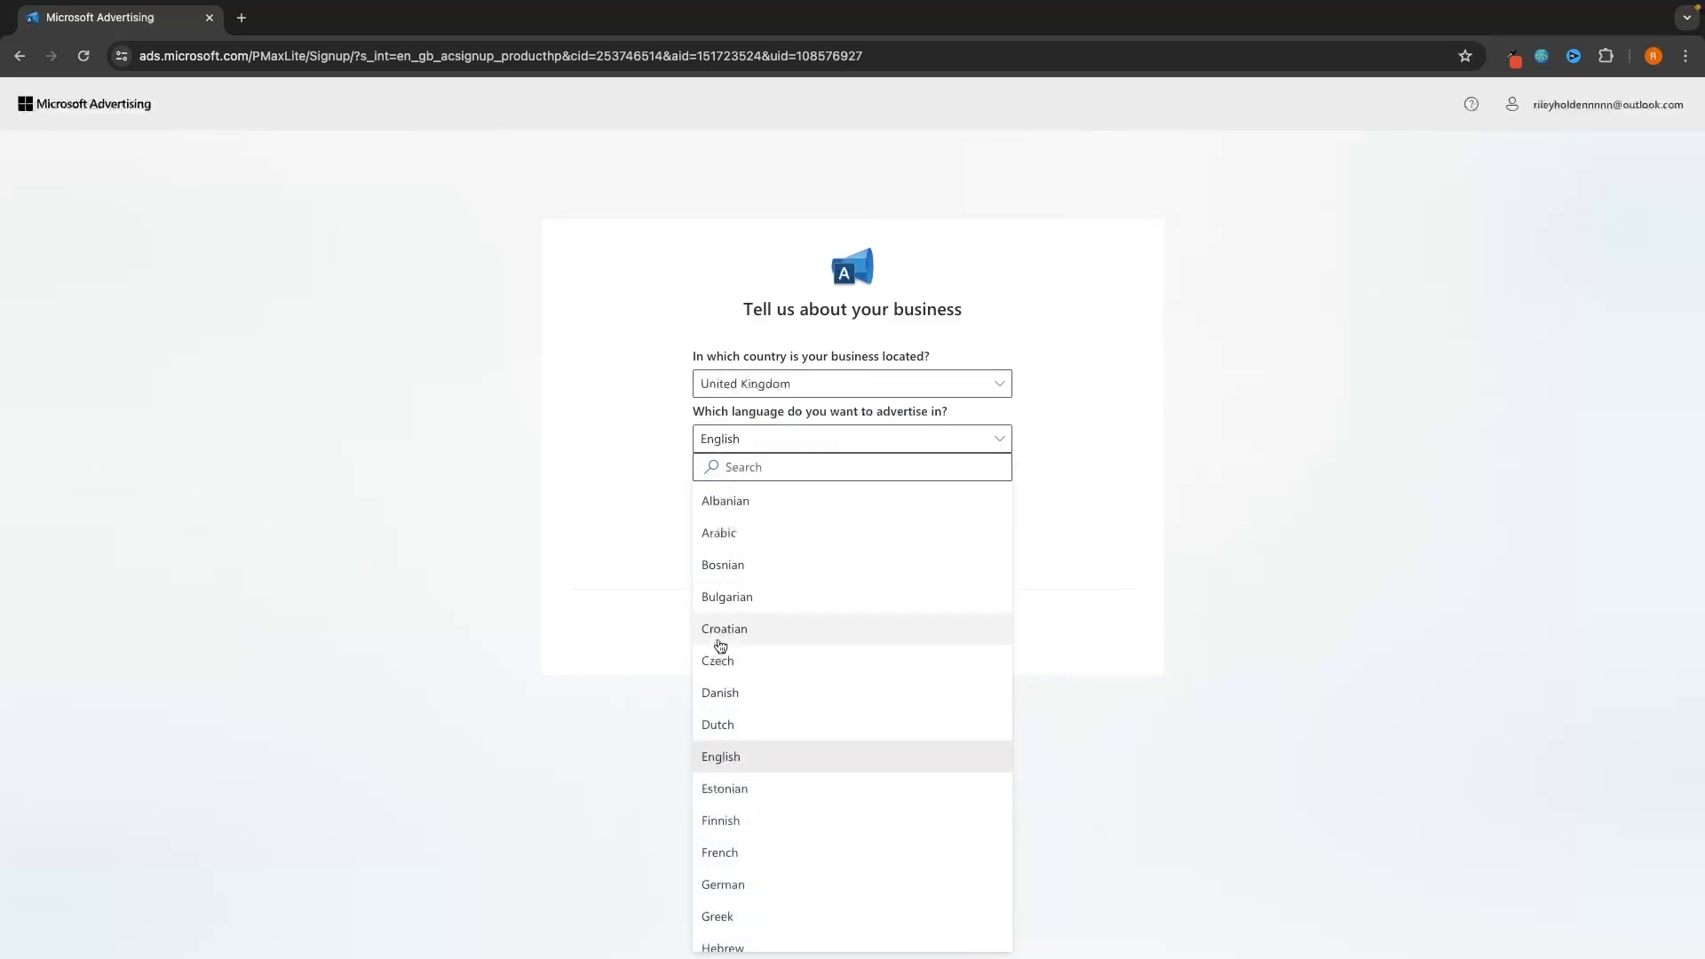
{"action": "left_click", "coordinate": [725, 734]}
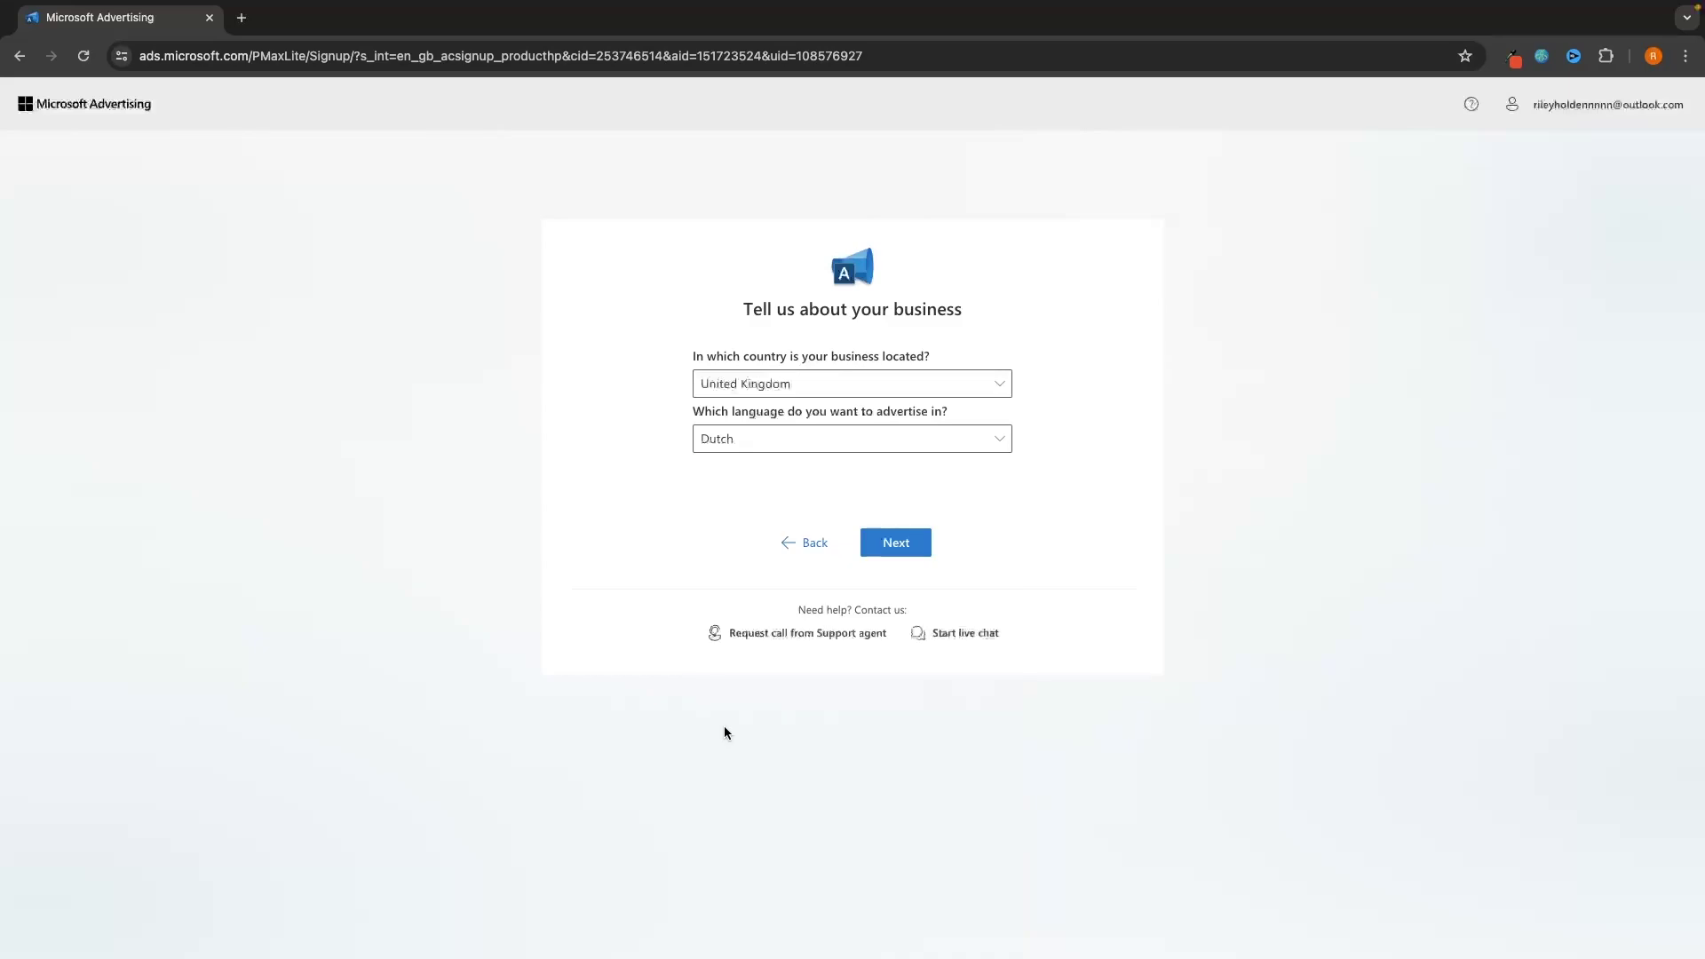
{"action": "left_click", "coordinate": [735, 439]}
{"action": "scroll", "coordinate": [774, 666], "scroll_direction": "down", "scroll_amount": 3}
{"action": "scroll", "coordinate": [775, 666], "scroll_direction": "down", "scroll_amount": 3}
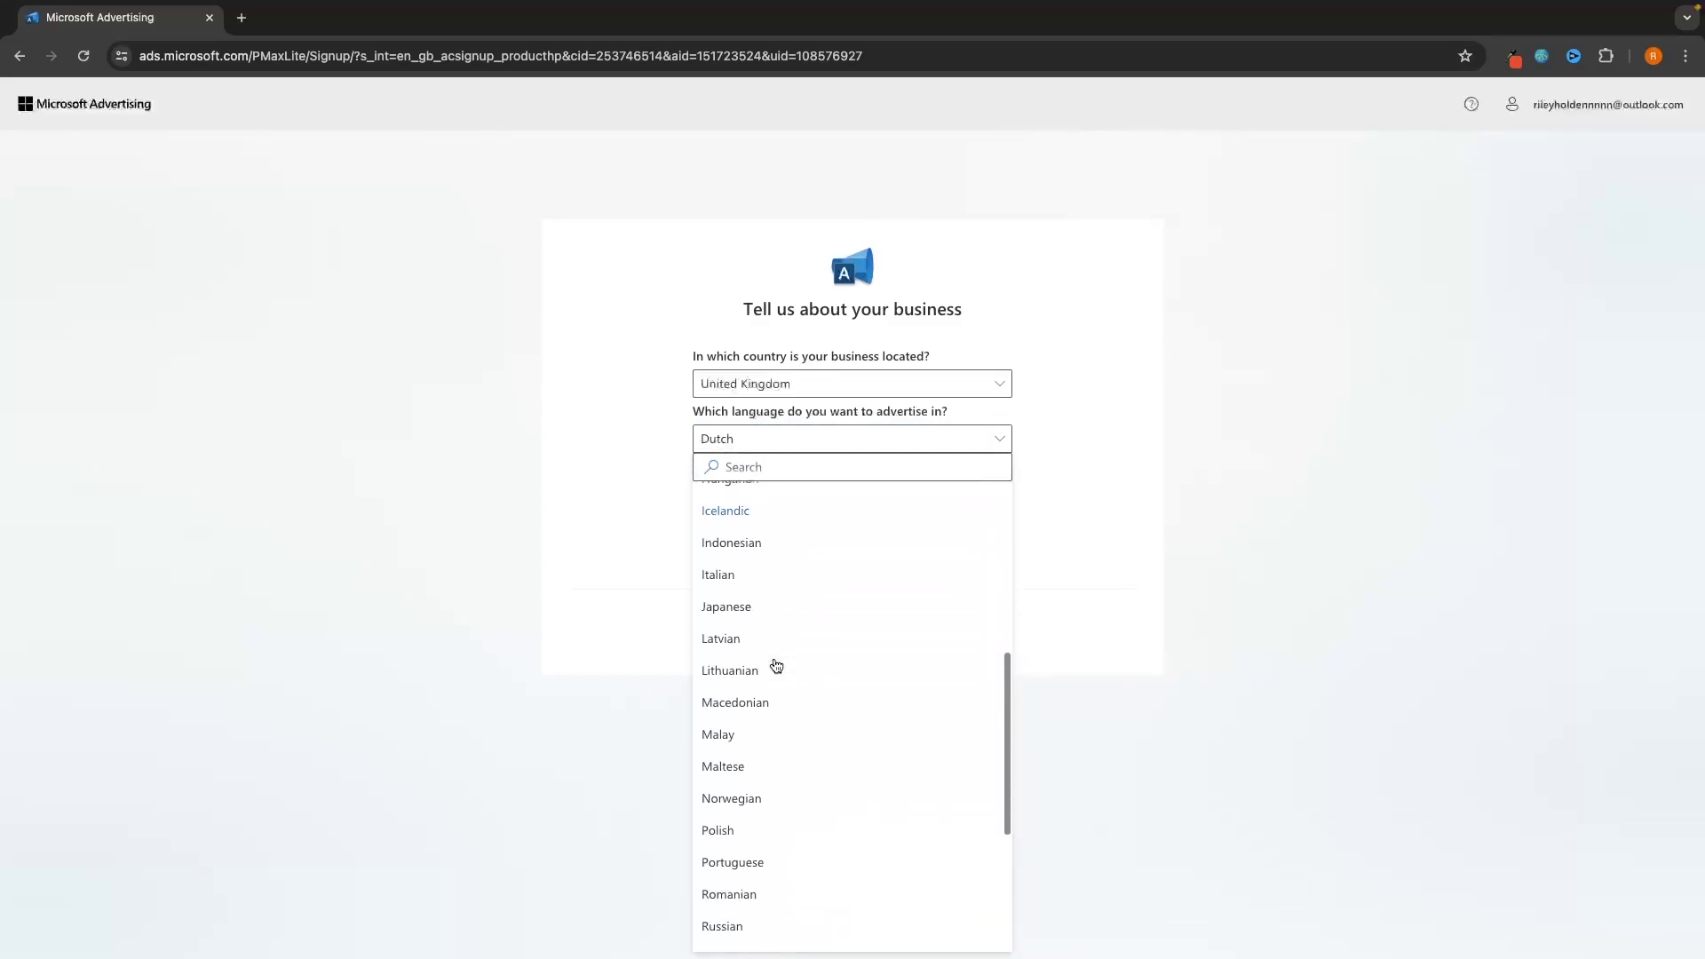
{"action": "scroll", "coordinate": [773, 664], "scroll_direction": "up", "scroll_amount": 6}
{"action": "left_click", "coordinate": [711, 762]}
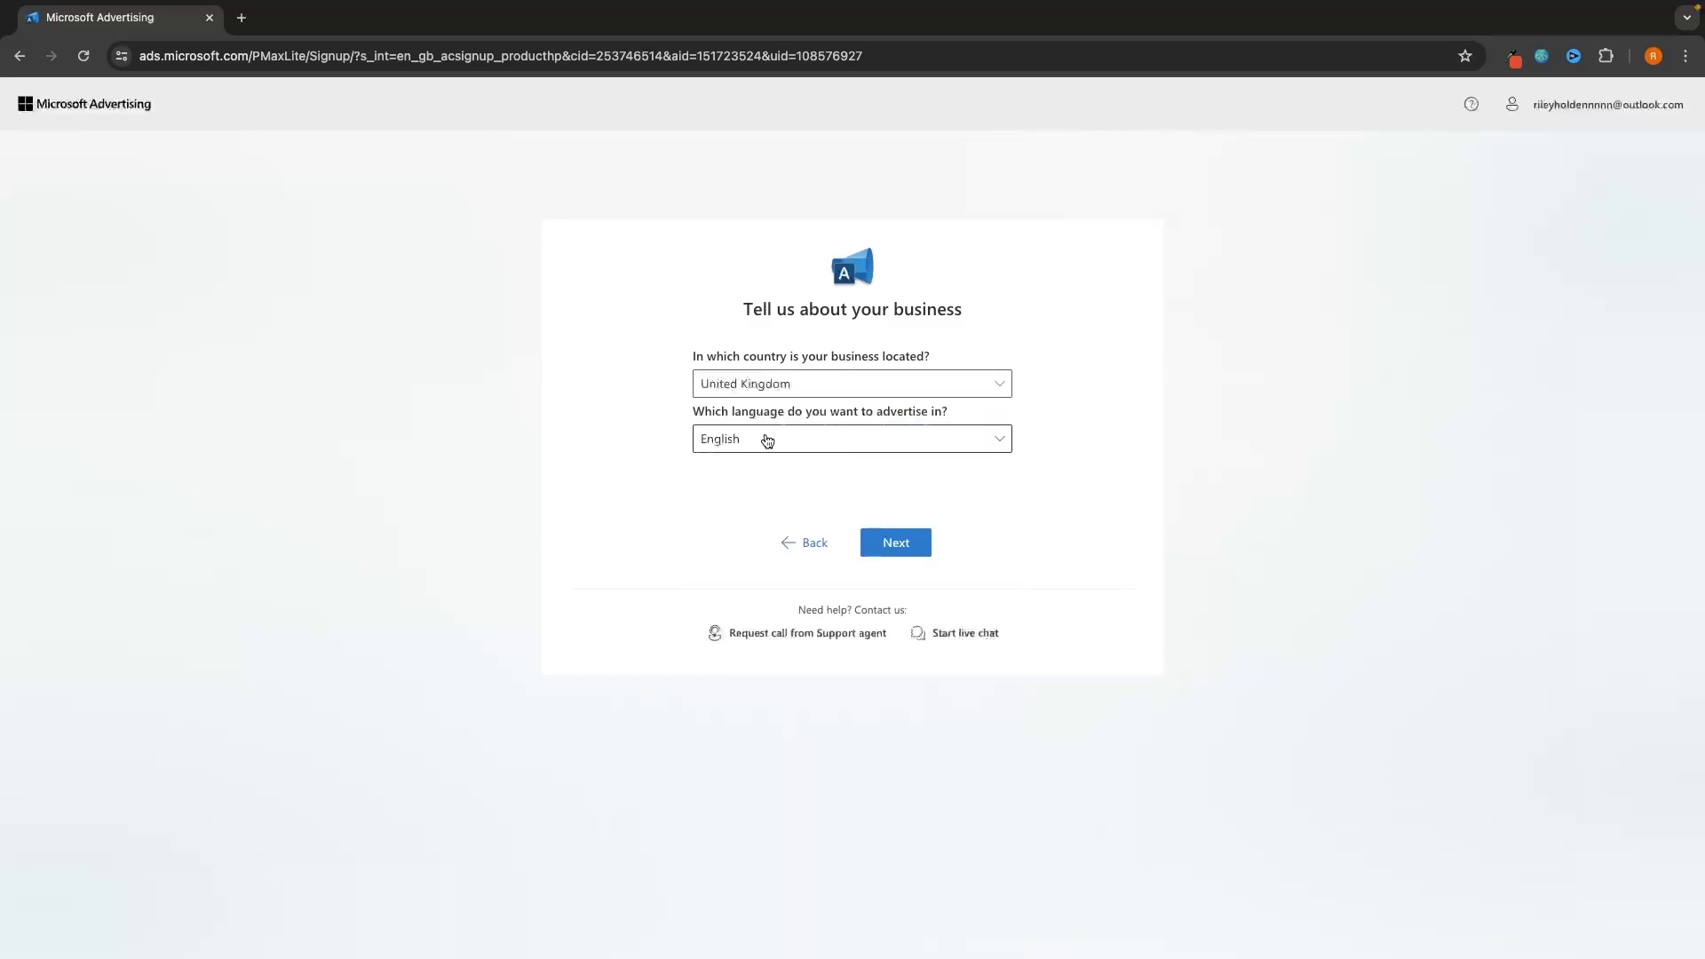
{"action": "left_click", "coordinate": [892, 544]}
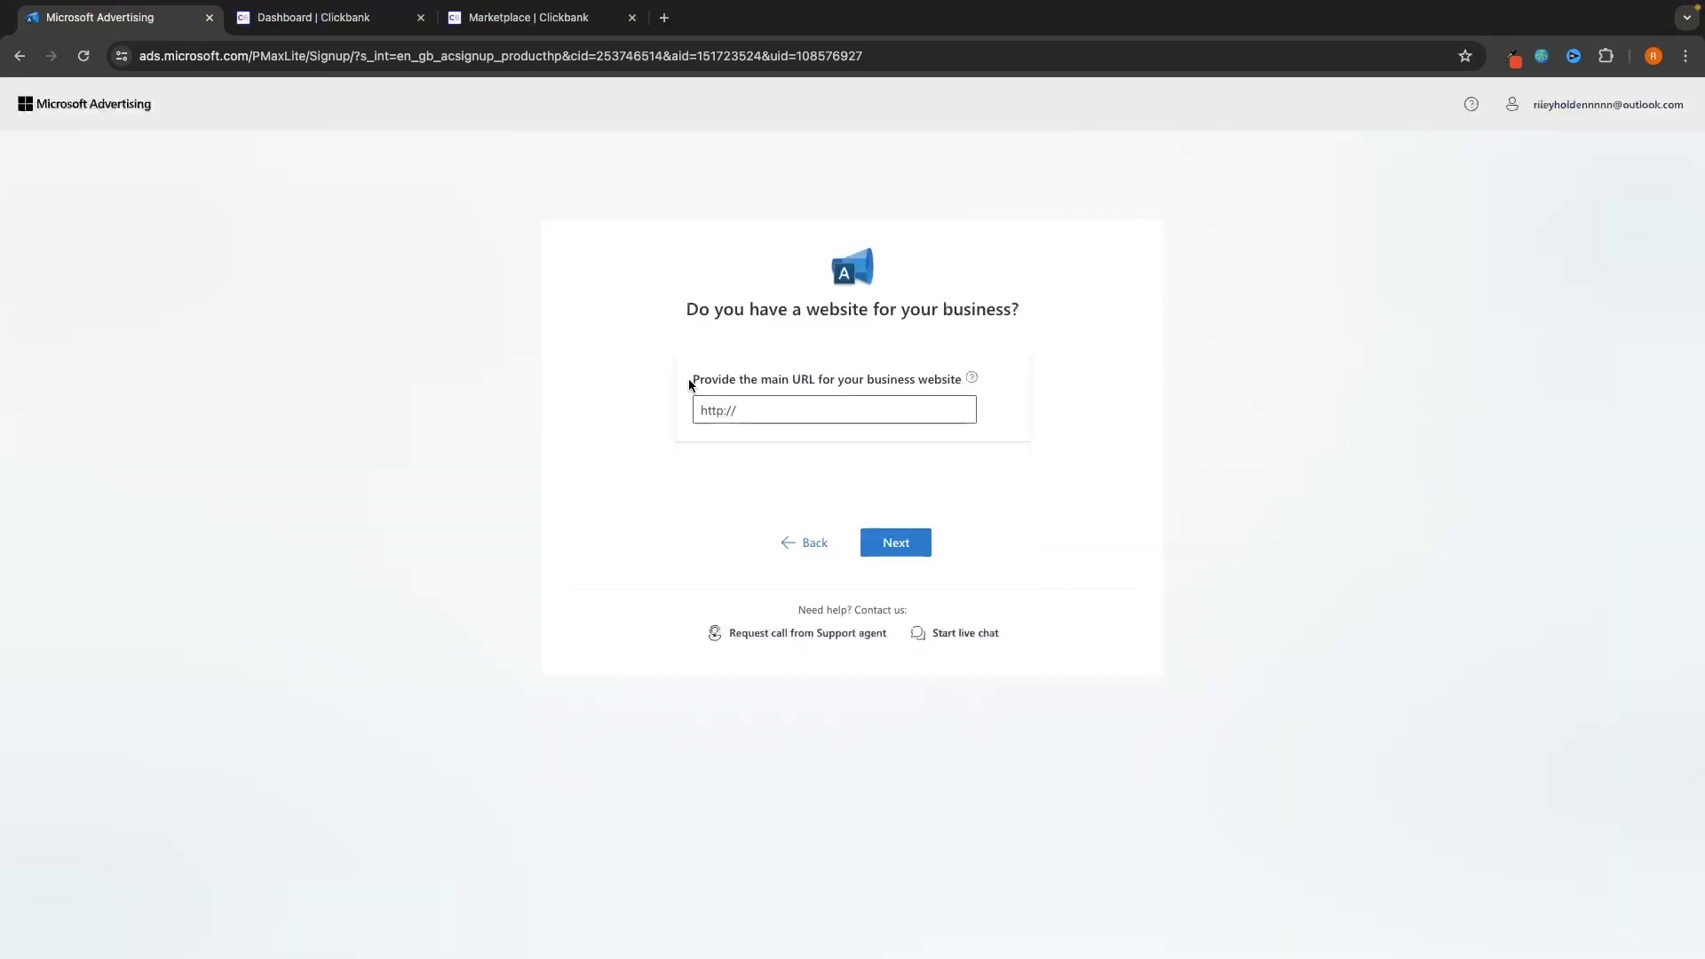
Step: Open the "Paid Online Writing Jobs" sales page from the ClickBank marketplace and copy its web address
{"action": "left_click_drag", "start_coordinate": [690, 384], "coordinate": [960, 374]}
{"action": "left_click", "coordinate": [1021, 391]}
{"action": "left_click", "coordinate": [660, 55]}
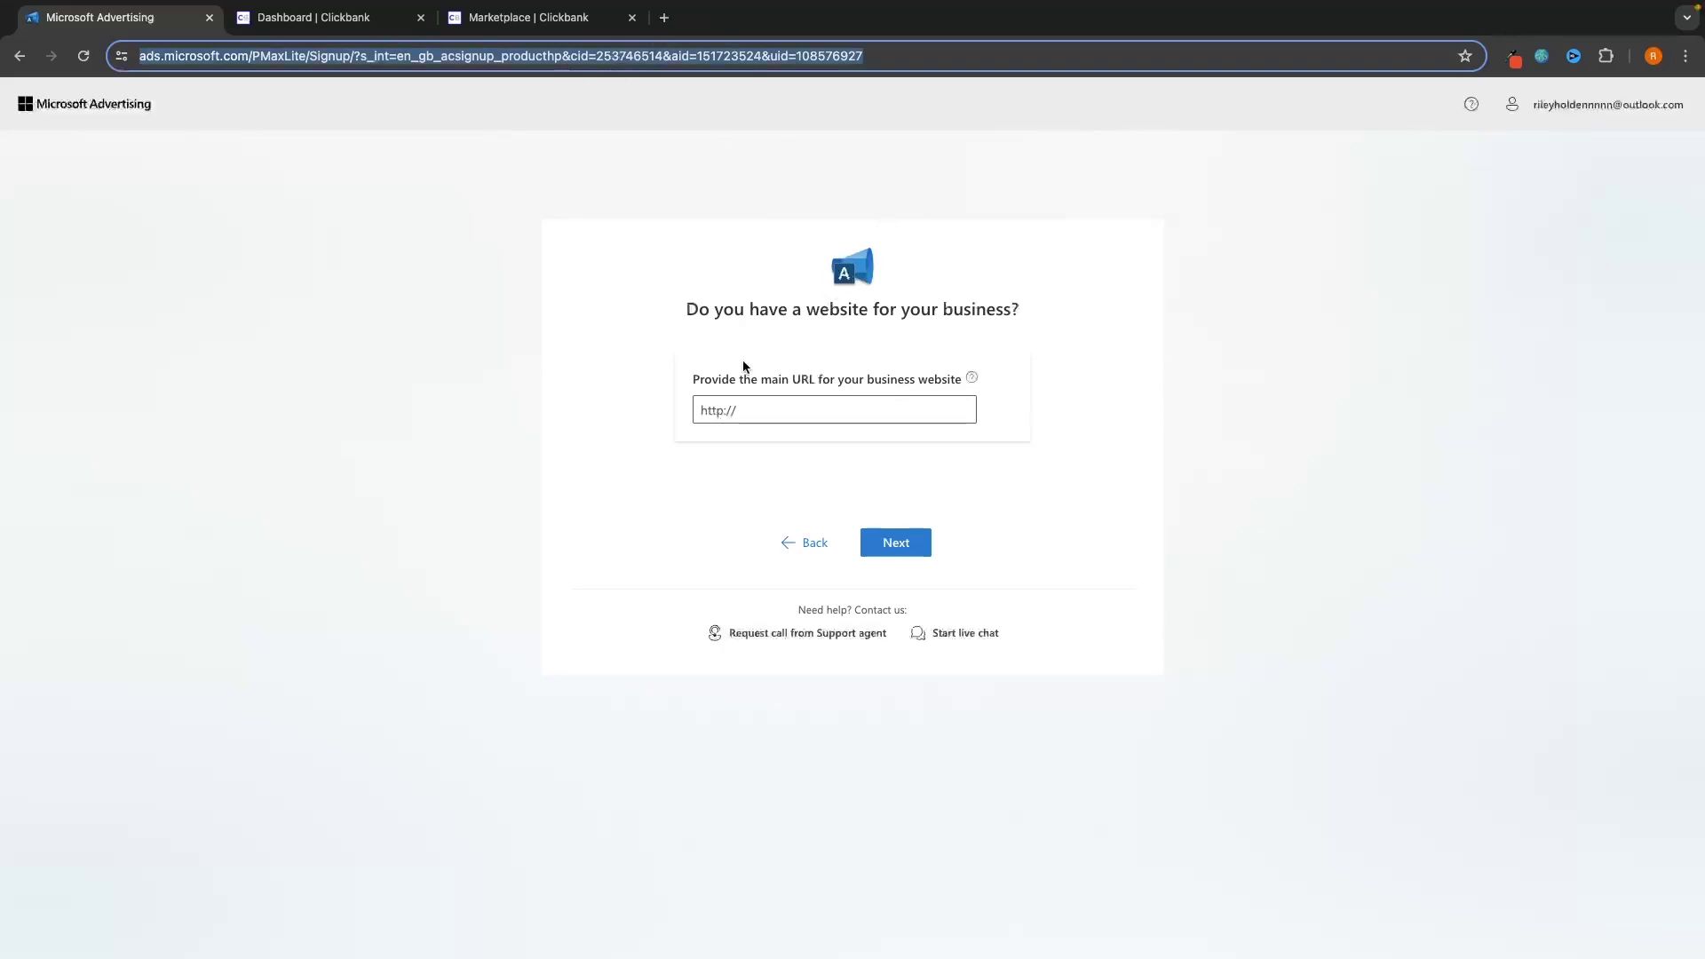
{"action": "left_click", "coordinate": [529, 18]}
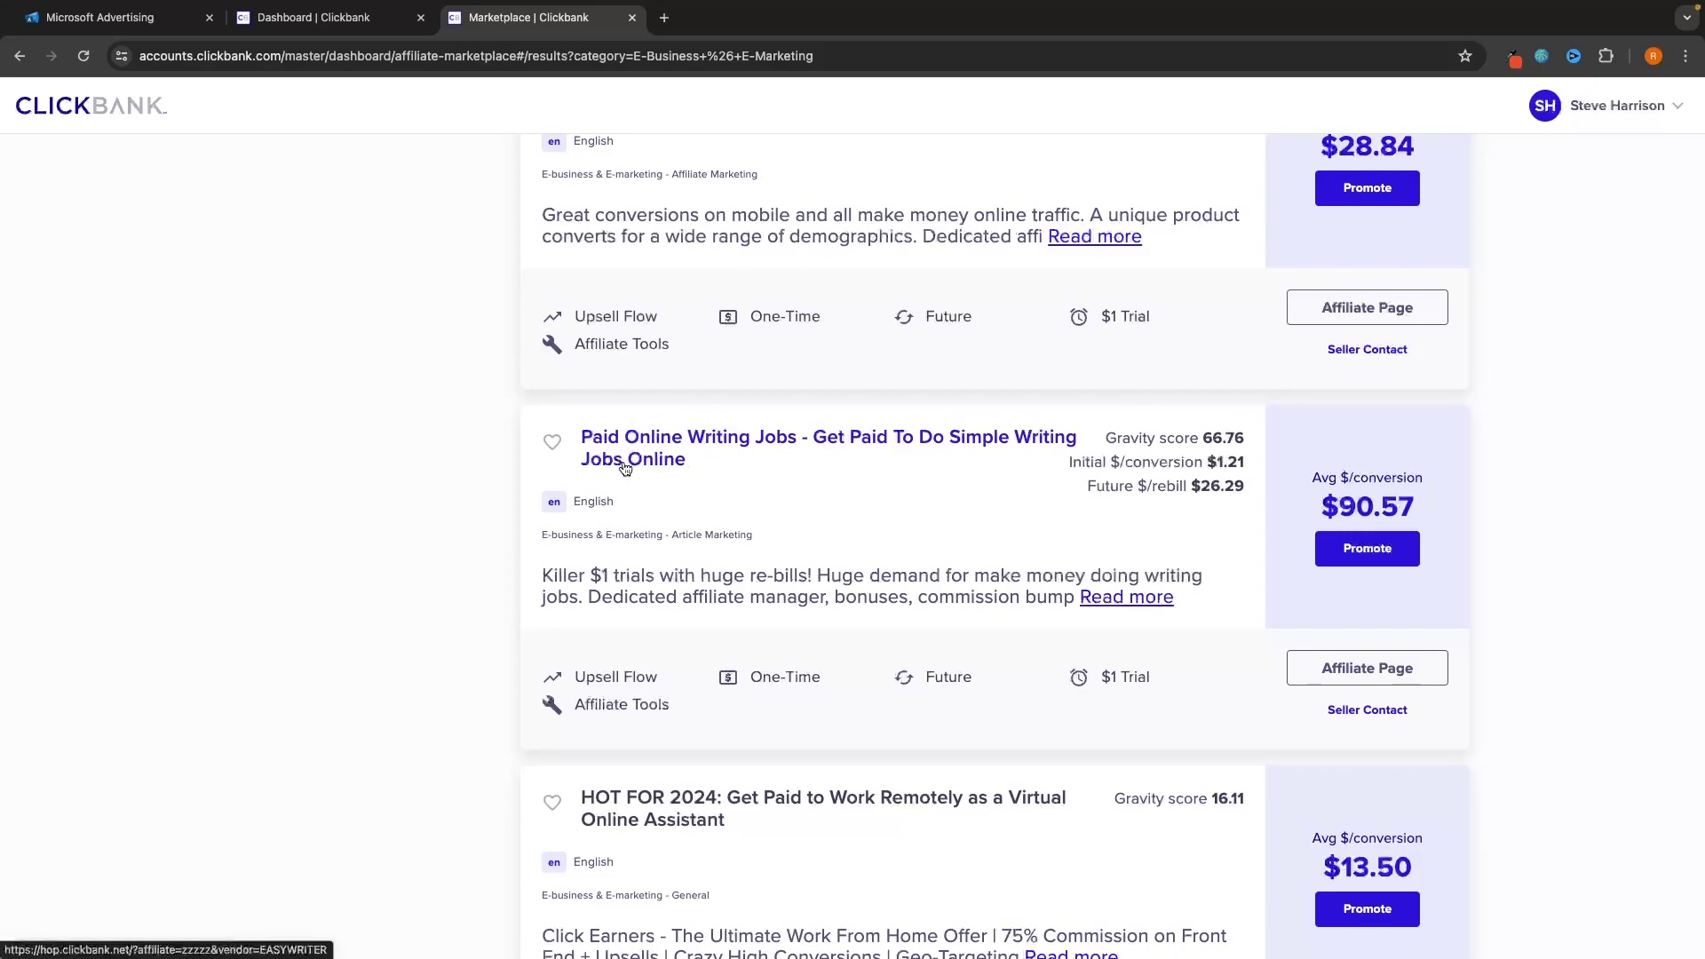
{"action": "left_click", "coordinate": [692, 438]}
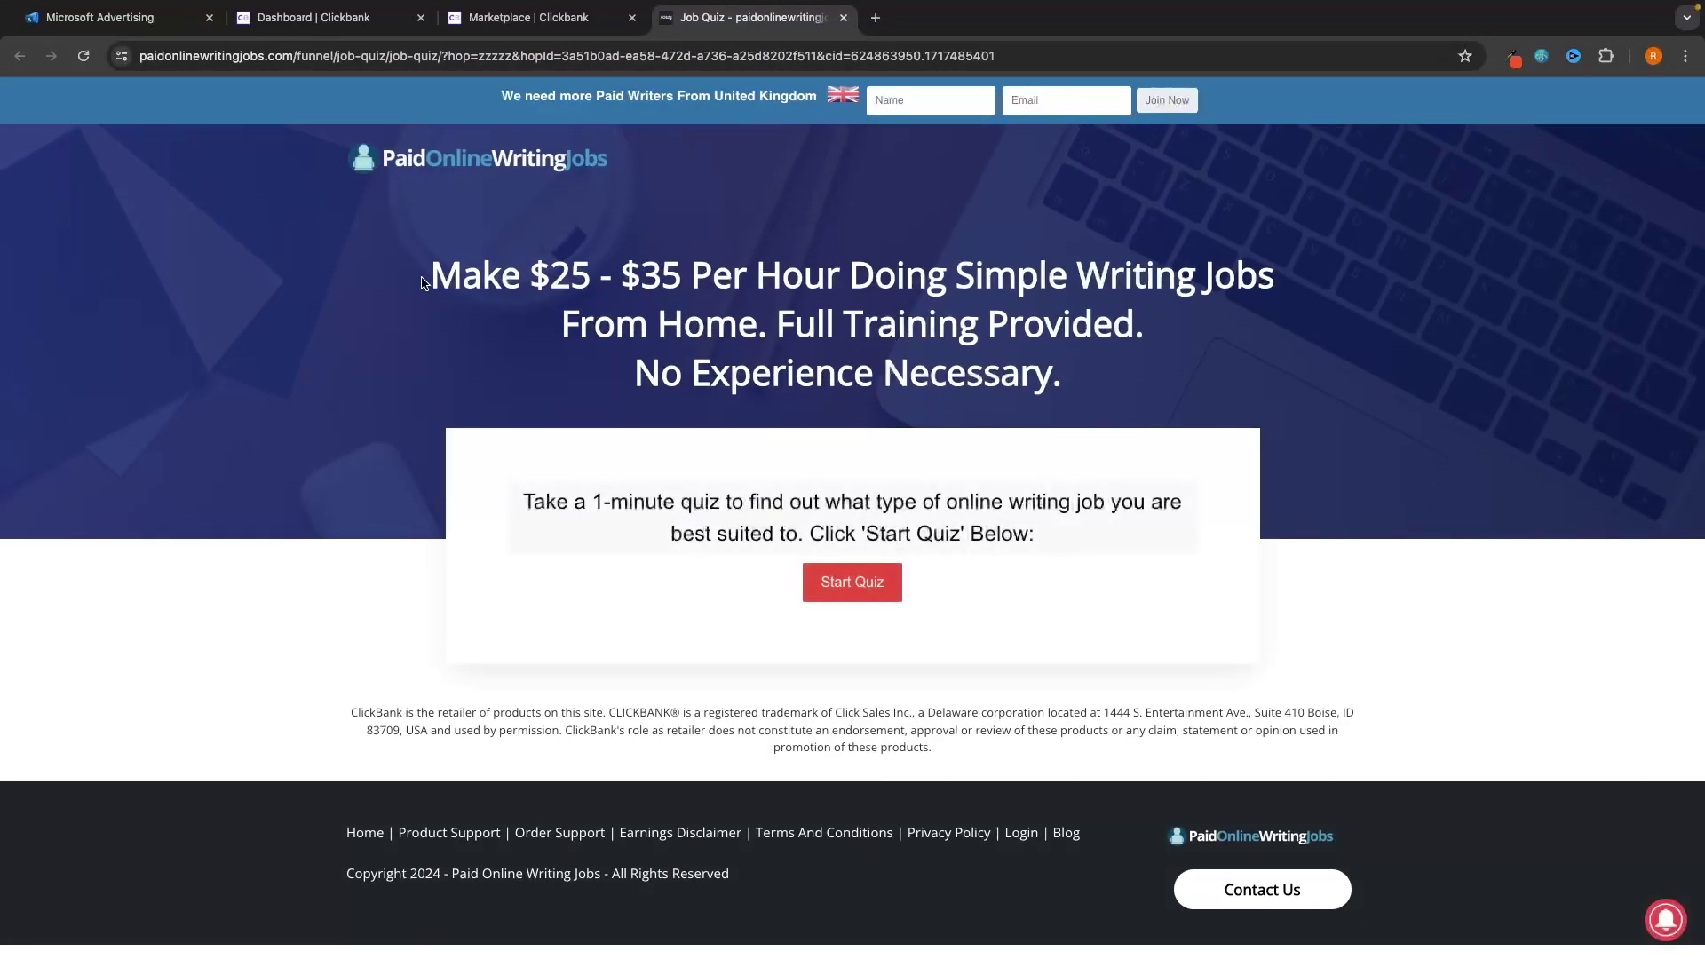
{"action": "left_click_drag", "start_coordinate": [422, 283], "coordinate": [1141, 374]}
{"action": "left_click", "coordinate": [1140, 374]}
{"action": "left_click", "coordinate": [397, 57]}
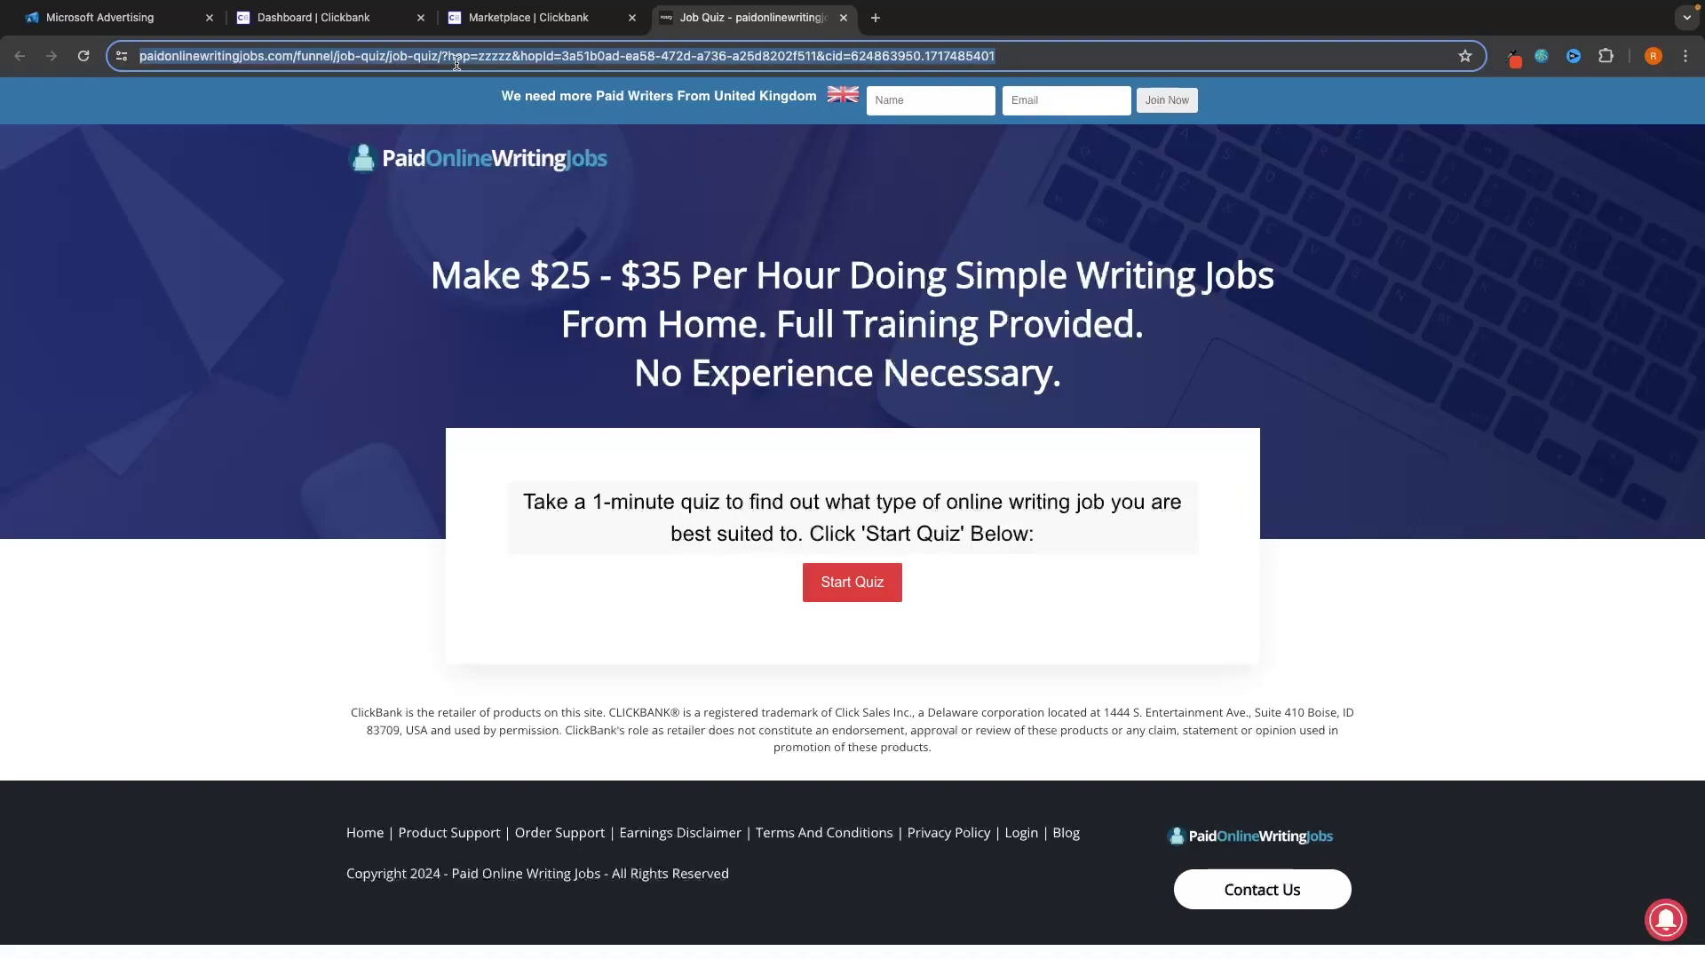
Step: Return to Microsoft Advertising, paste the copied paidonlinewritingjobs.com address as the main business website URL and continue
{"action": "left_click", "coordinate": [131, 17]}
{"action": "left_click", "coordinate": [753, 409]}
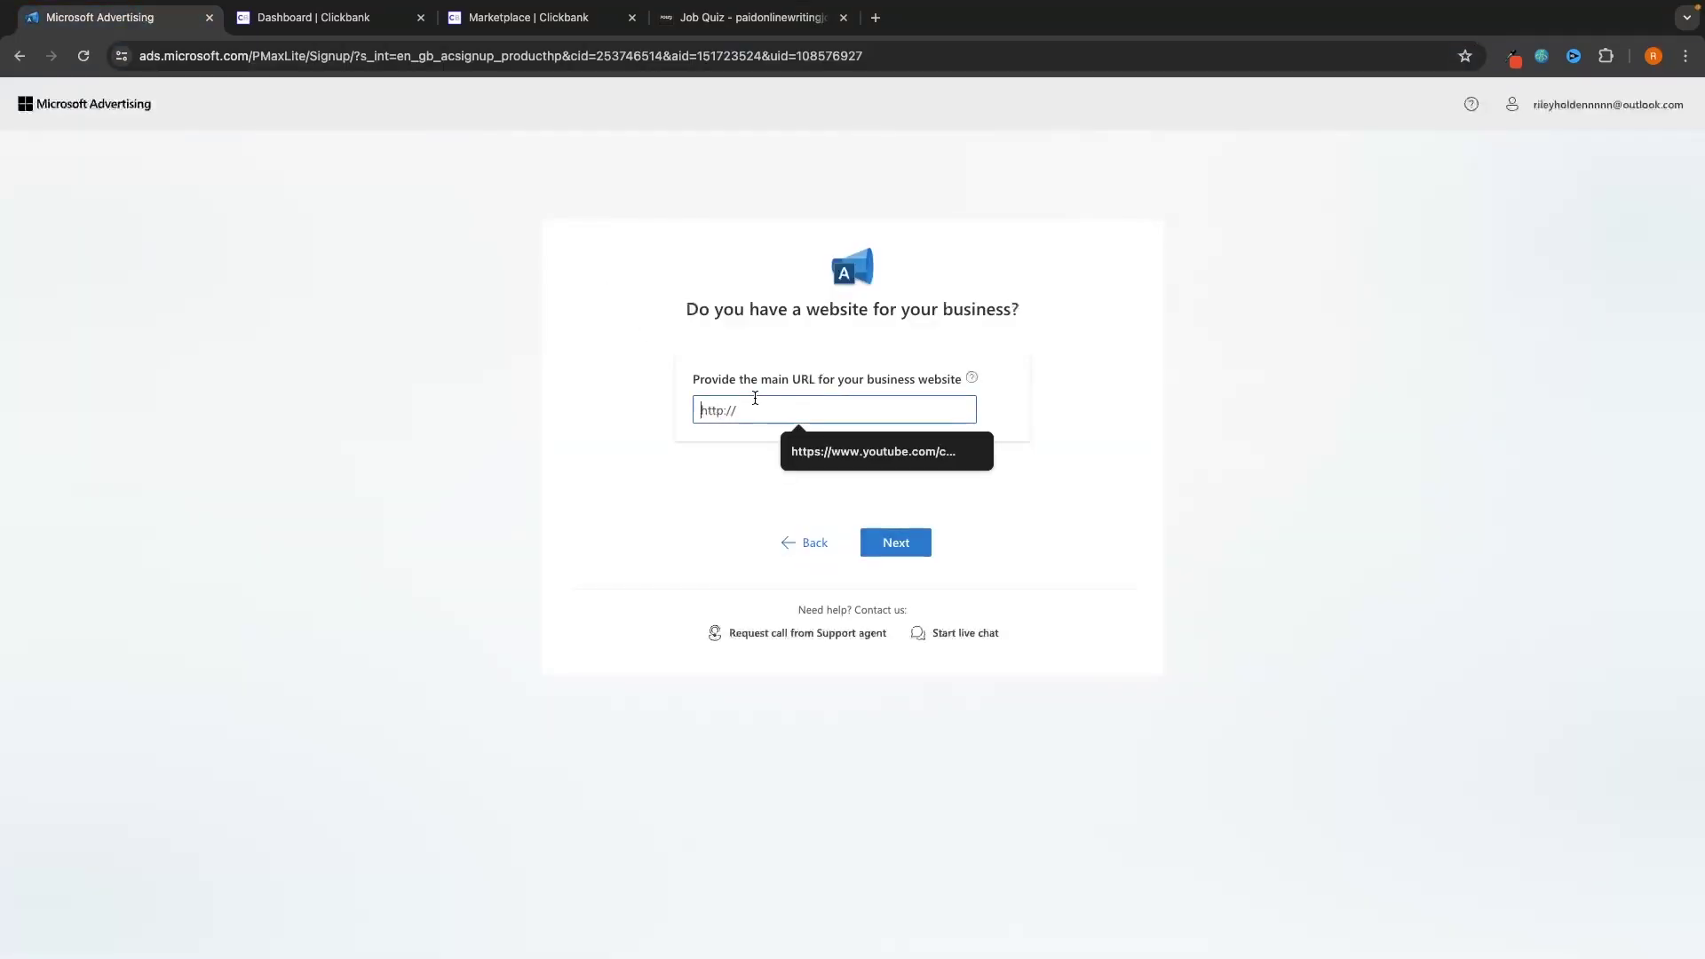
{"action": "key", "text": "ctrl+v"}
{"action": "left_click_drag", "start_coordinate": [707, 399], "coordinate": [1095, 422]}
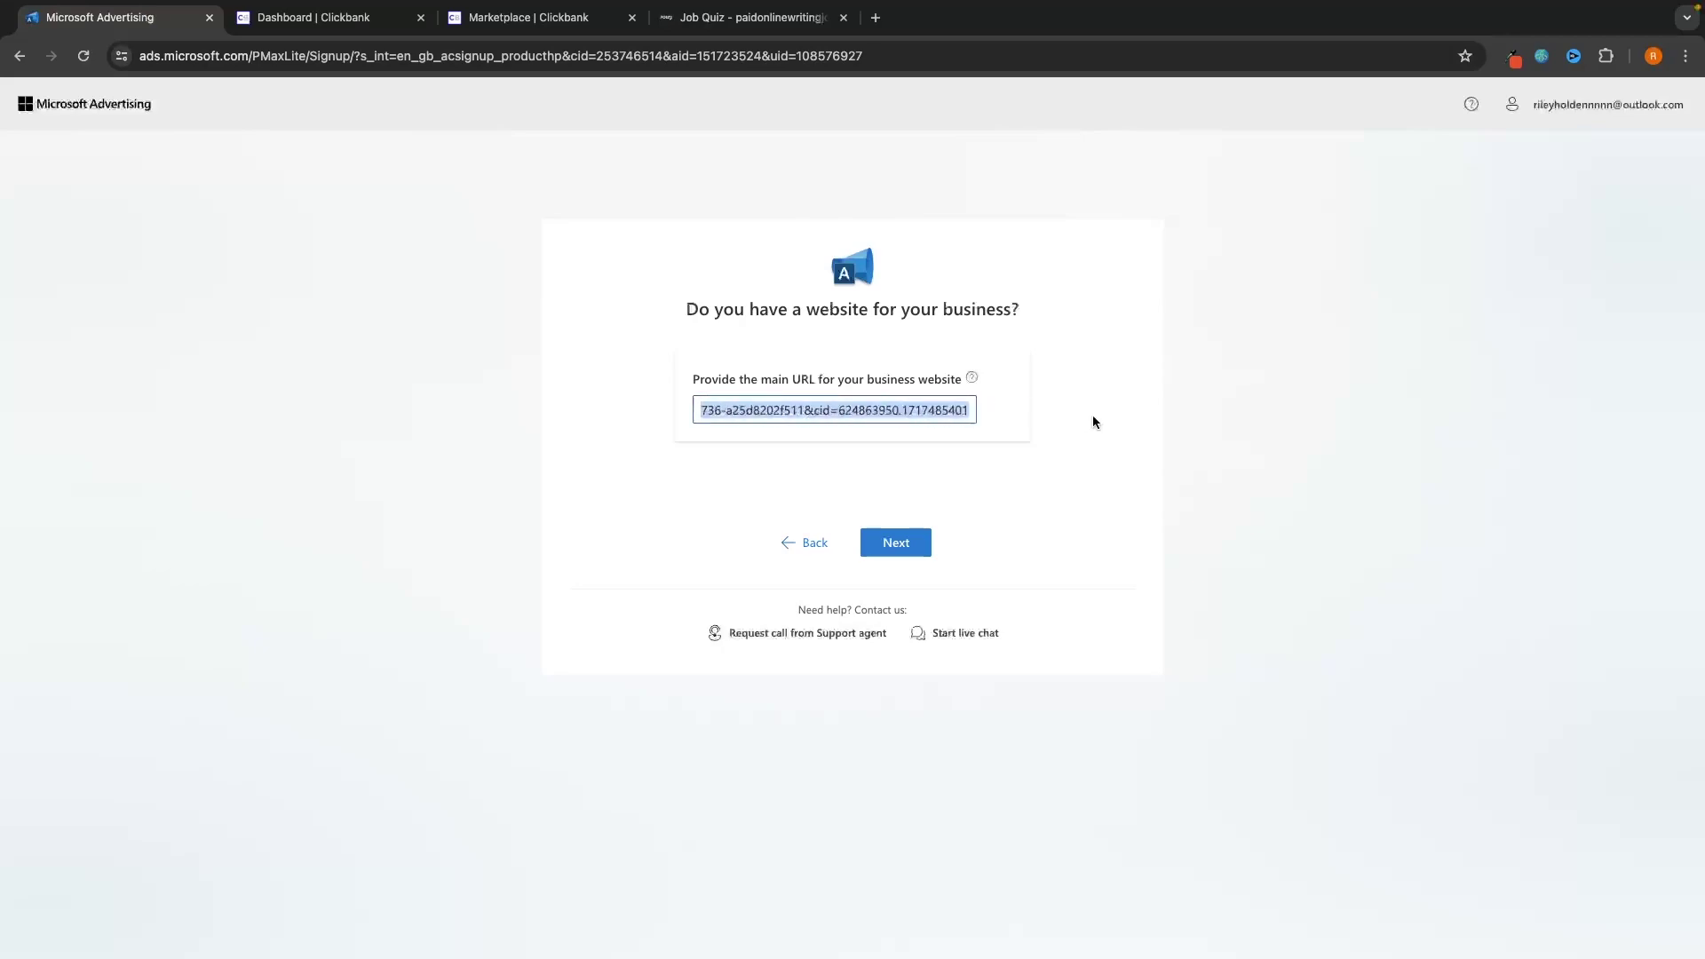
{"action": "left_click", "coordinate": [1111, 426]}
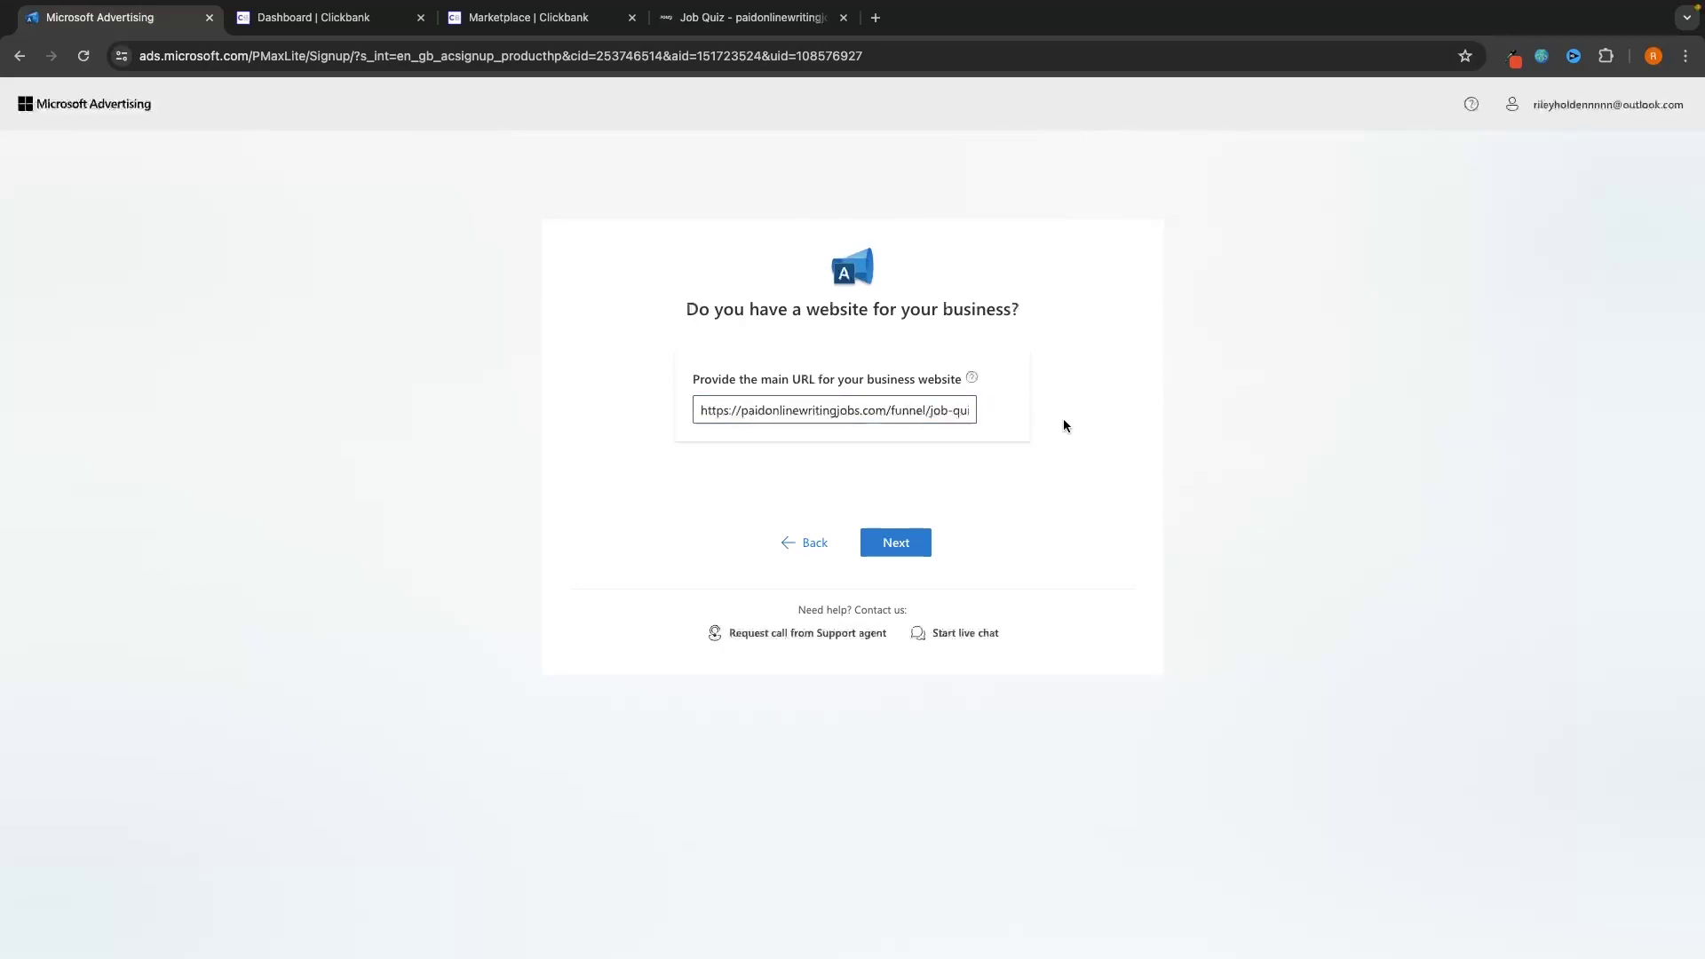
{"action": "left_click_drag", "start_coordinate": [787, 376], "coordinate": [1004, 376]}
{"action": "left_click", "coordinate": [793, 381]}
{"action": "left_click", "coordinate": [899, 543]}
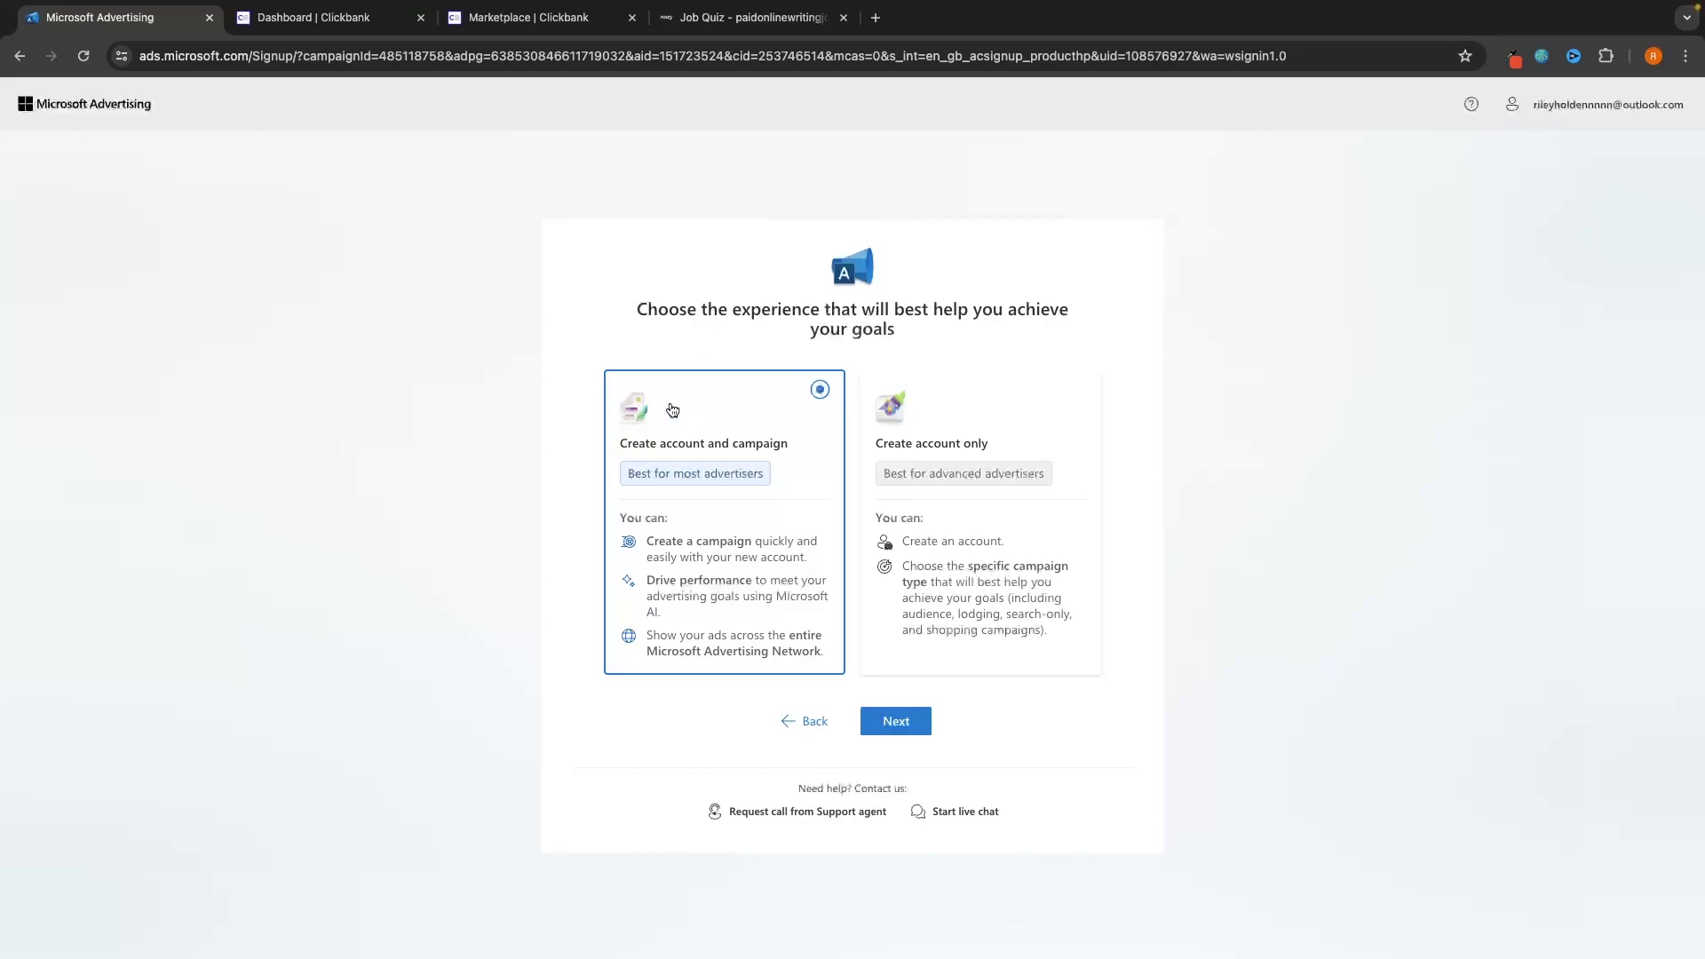
Step: Compare the two sign-up experiences, select "Create account only" and continue to the account details
{"action": "left_click", "coordinate": [1093, 448]}
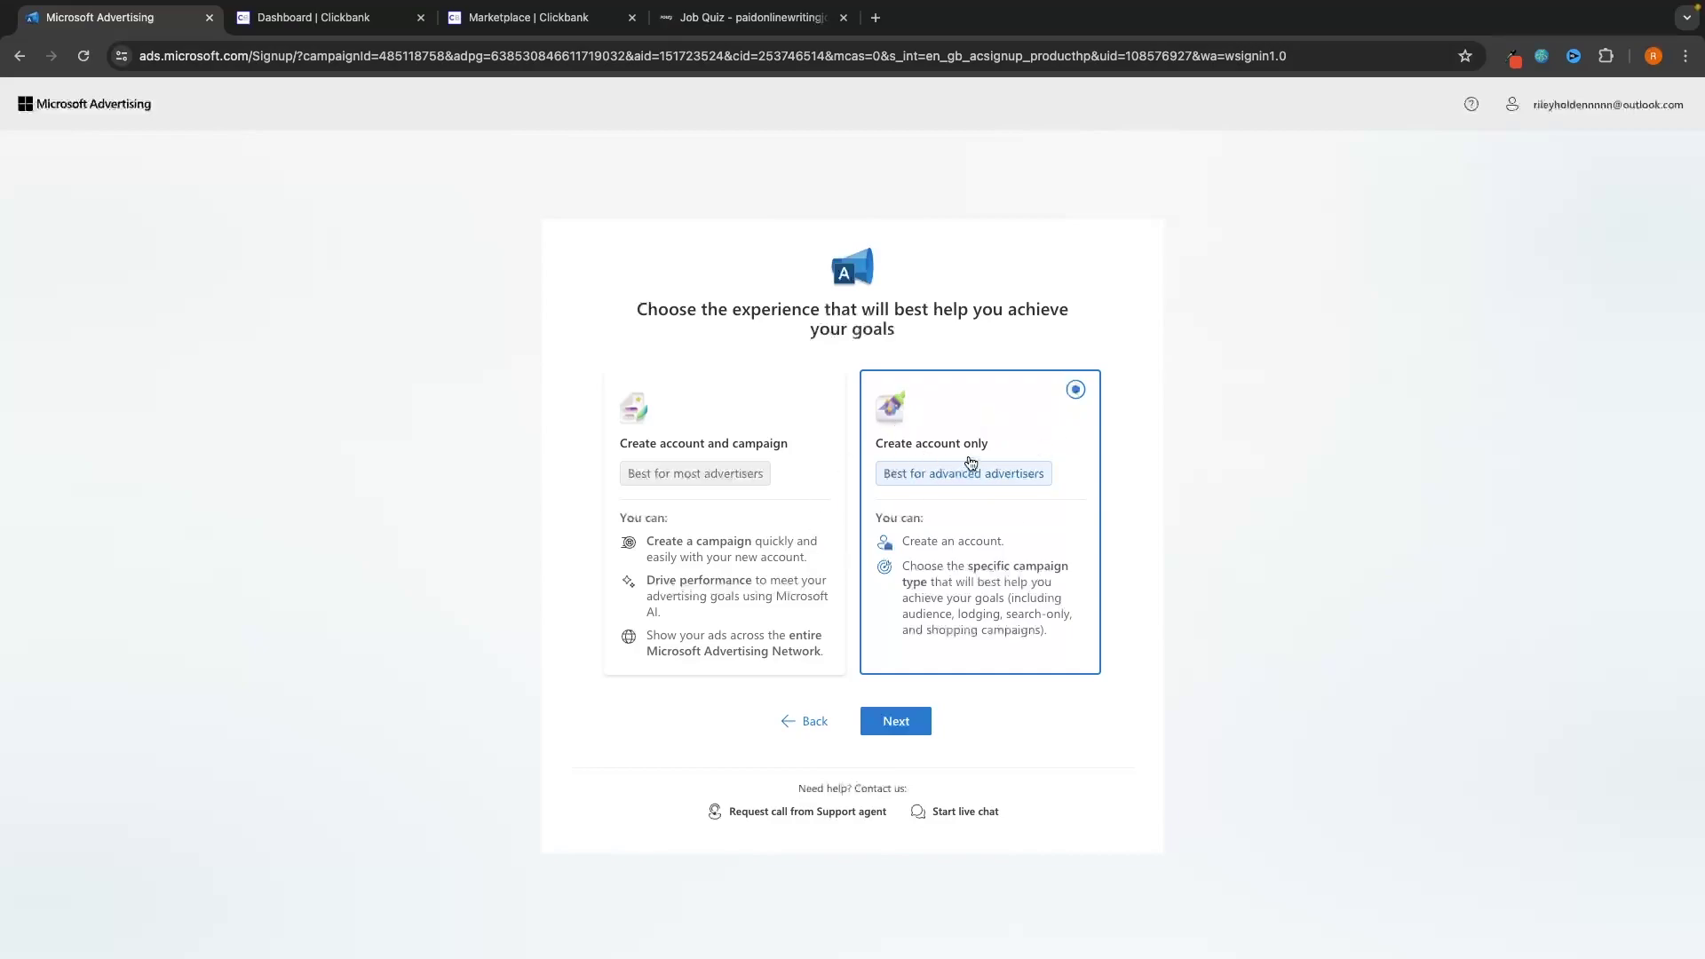
{"action": "left_click", "coordinate": [627, 430]}
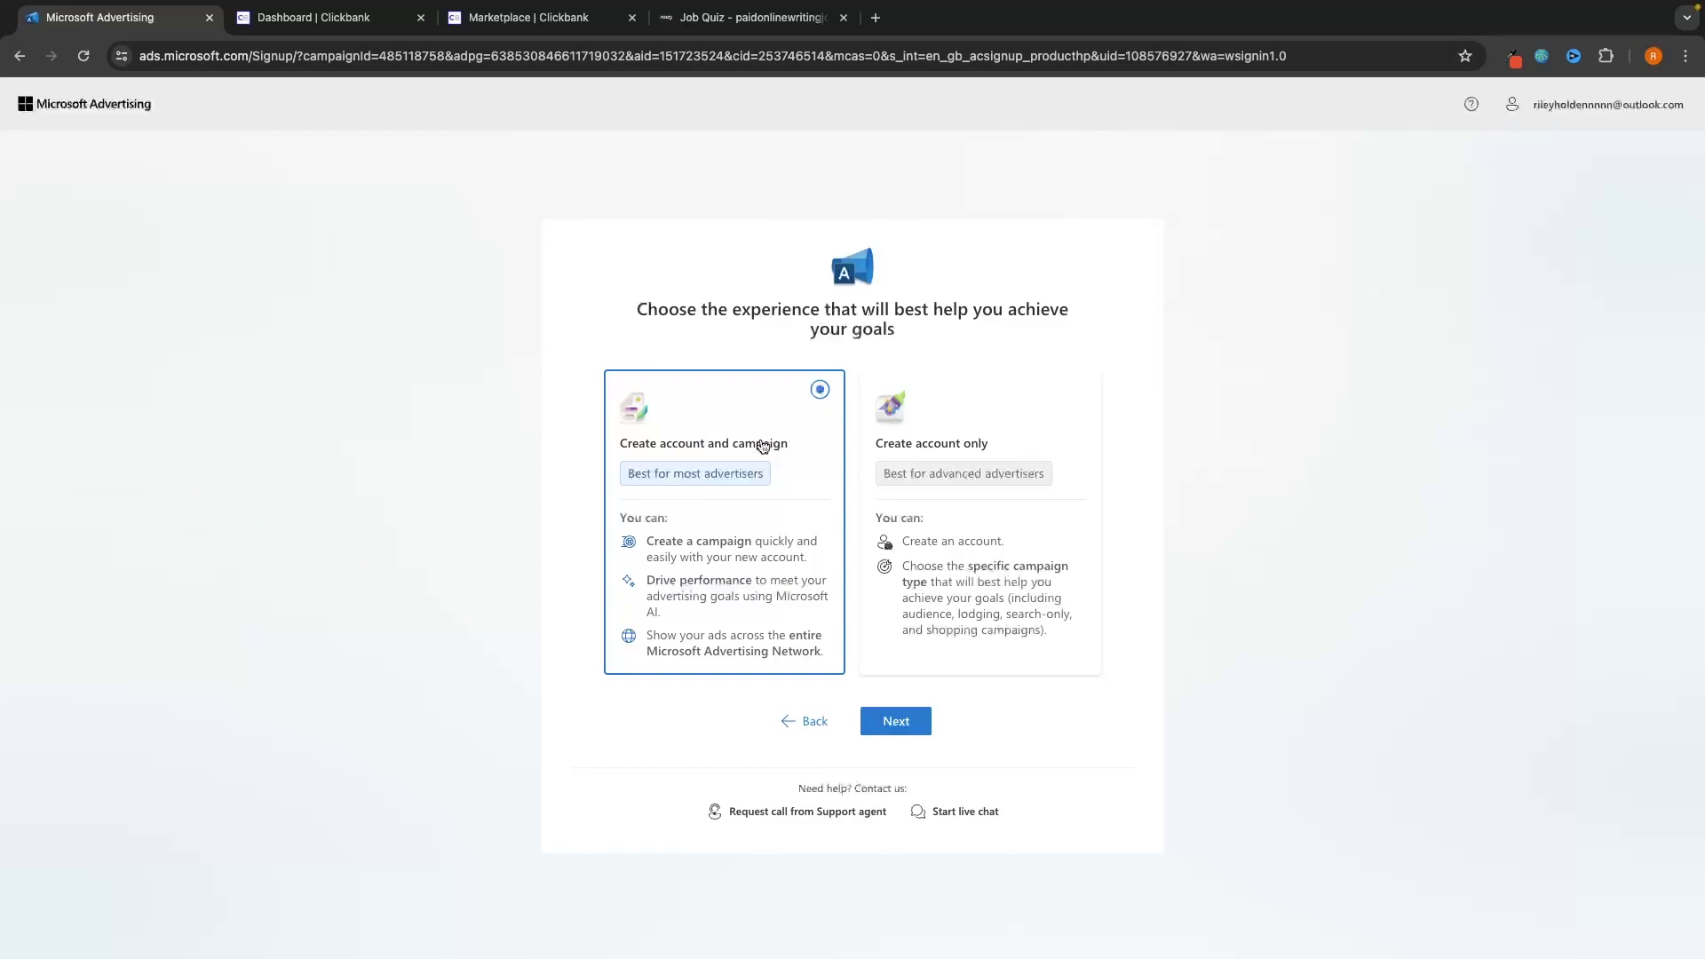
{"action": "left_click", "coordinate": [897, 473]}
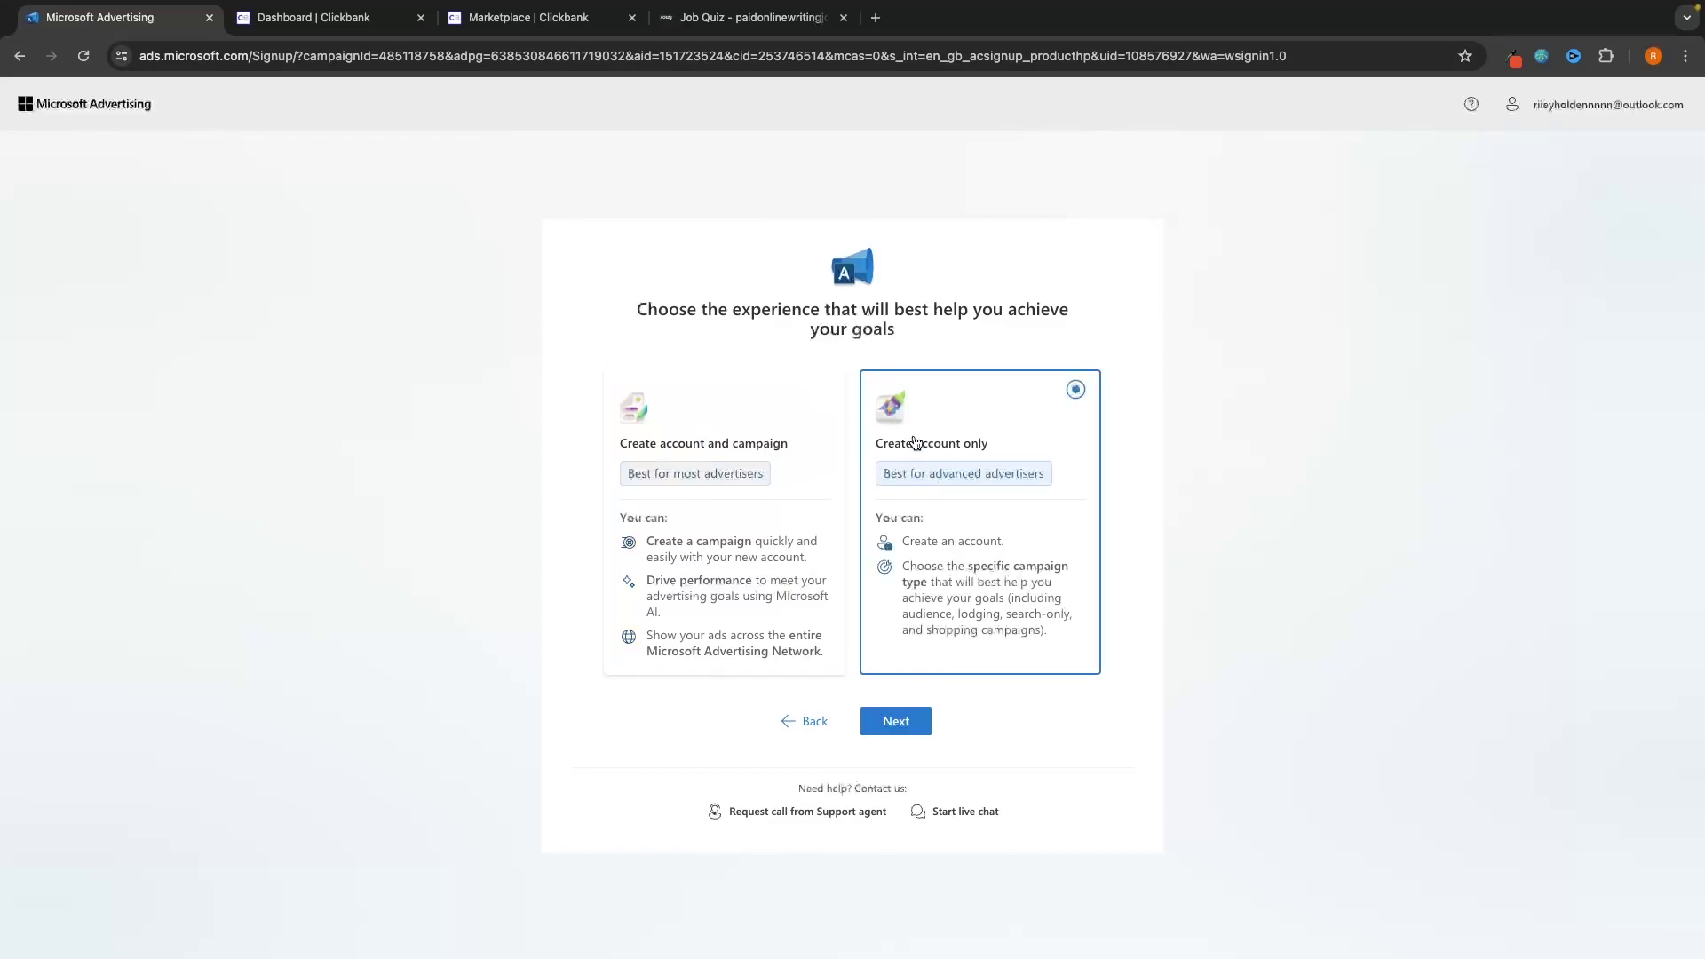
{"action": "left_click", "coordinate": [901, 724]}
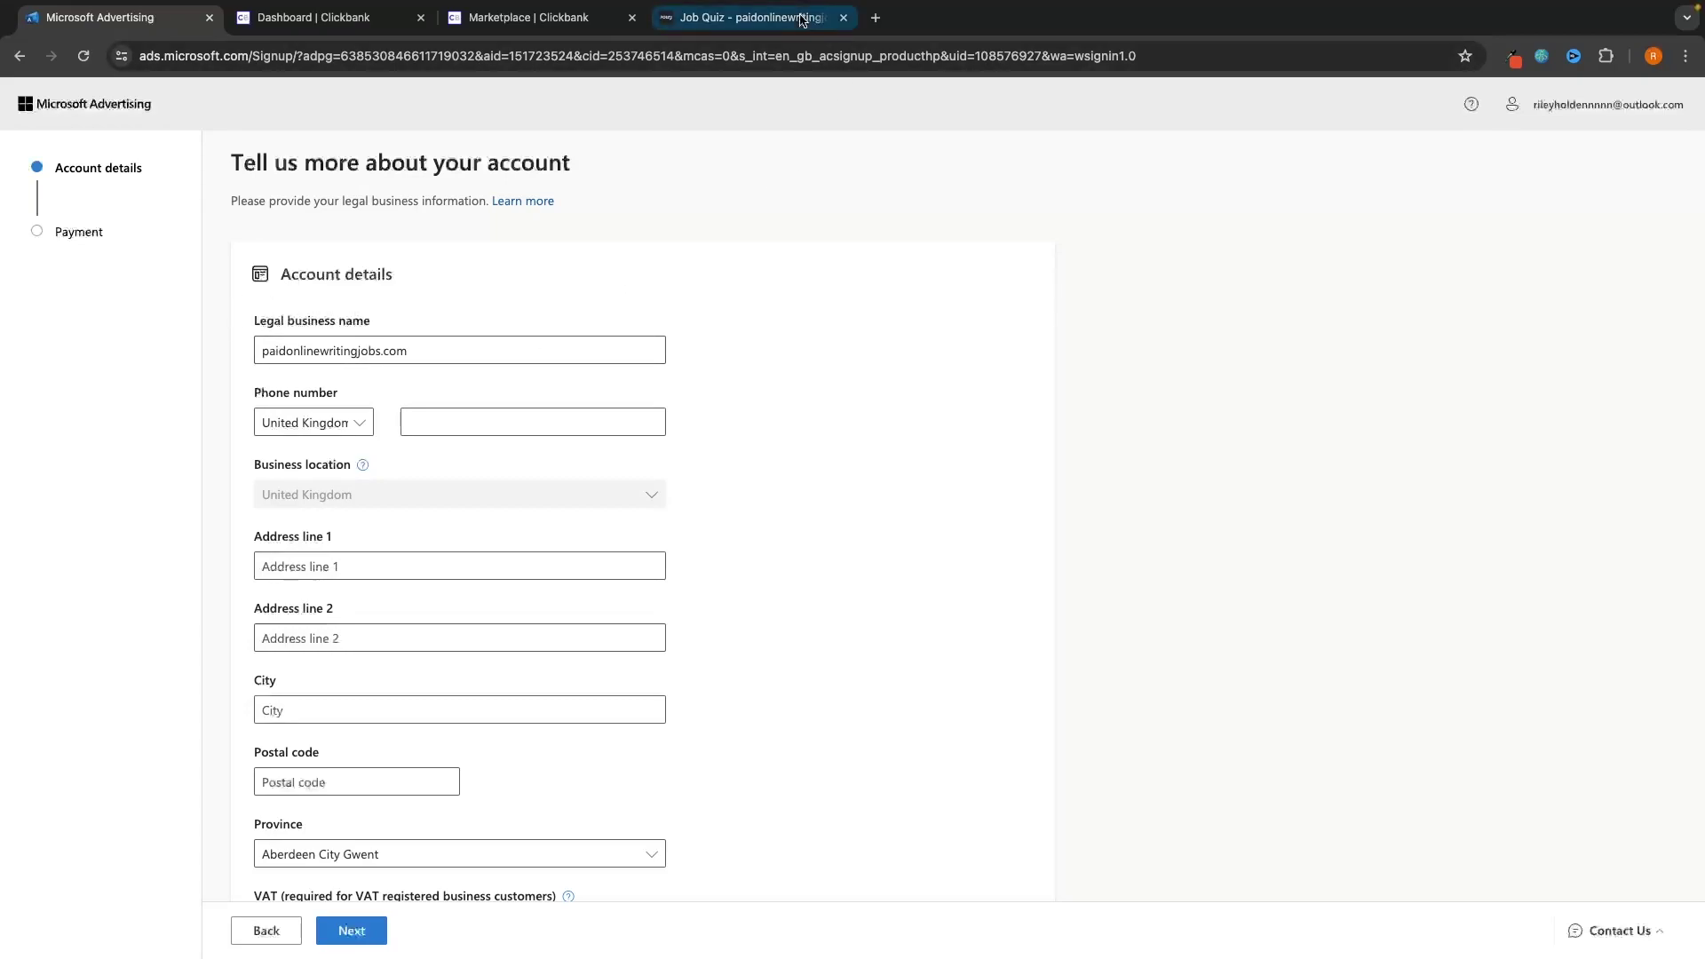
Step: Set the legal business name to G-Force North and fill in the business phone number and address
{"action": "left_click_drag", "start_coordinate": [412, 349], "coordinate": [263, 347]}
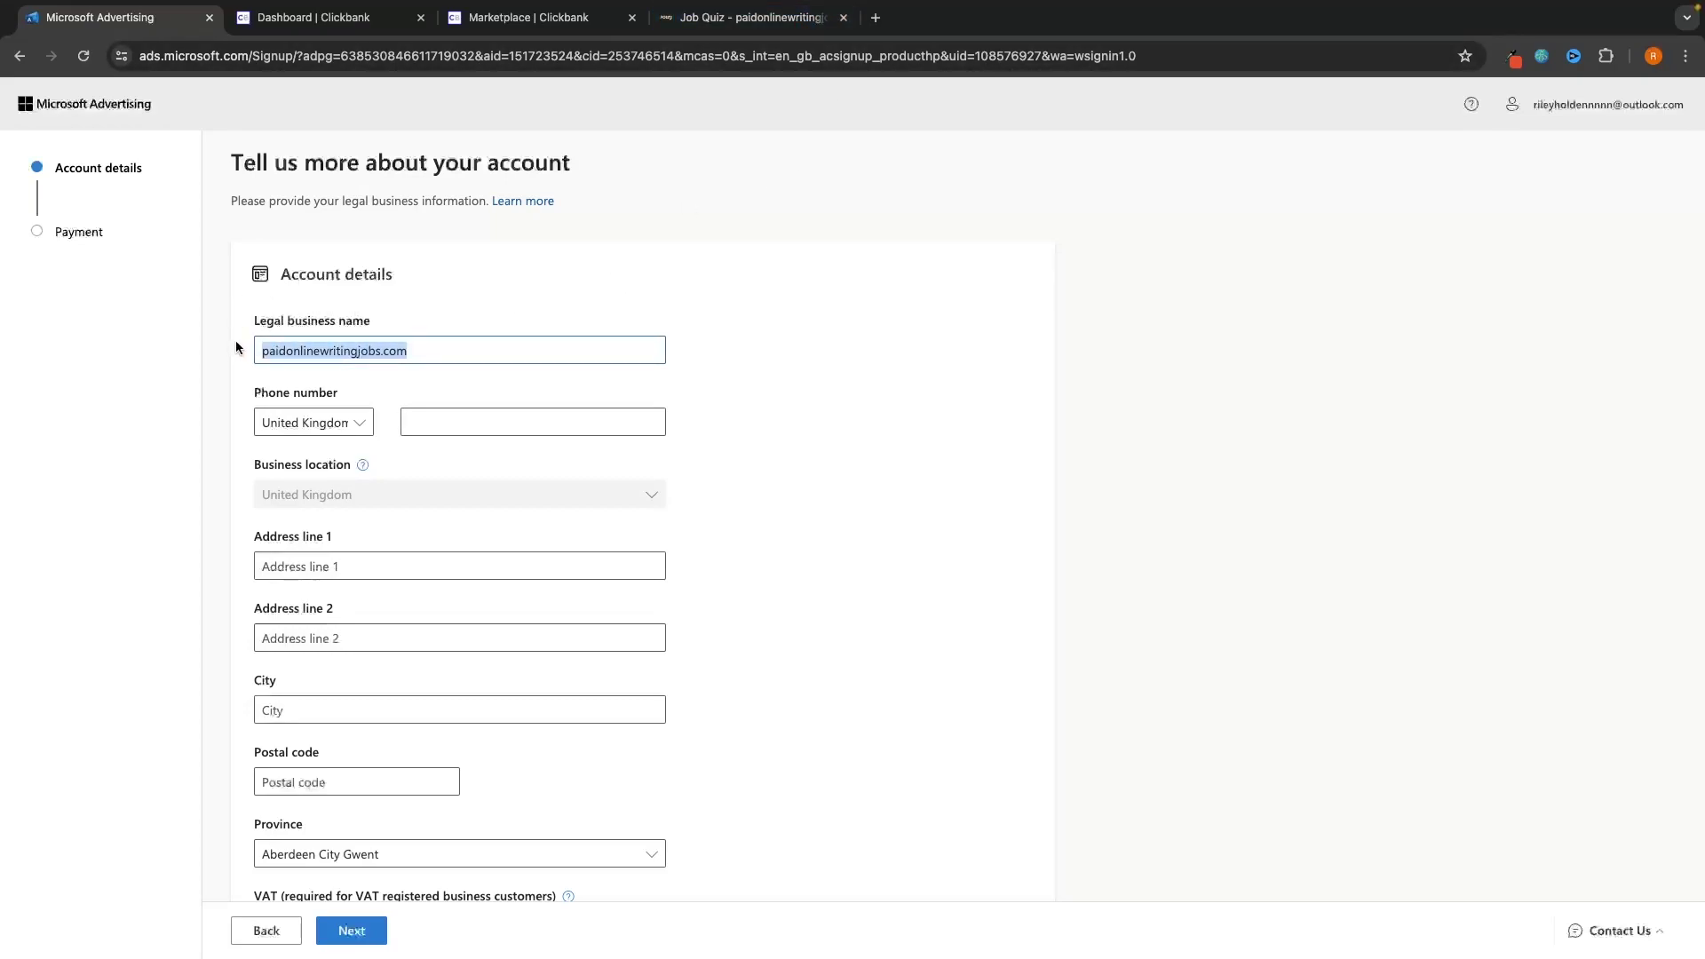
{"action": "type", "text": "G-Force North"}
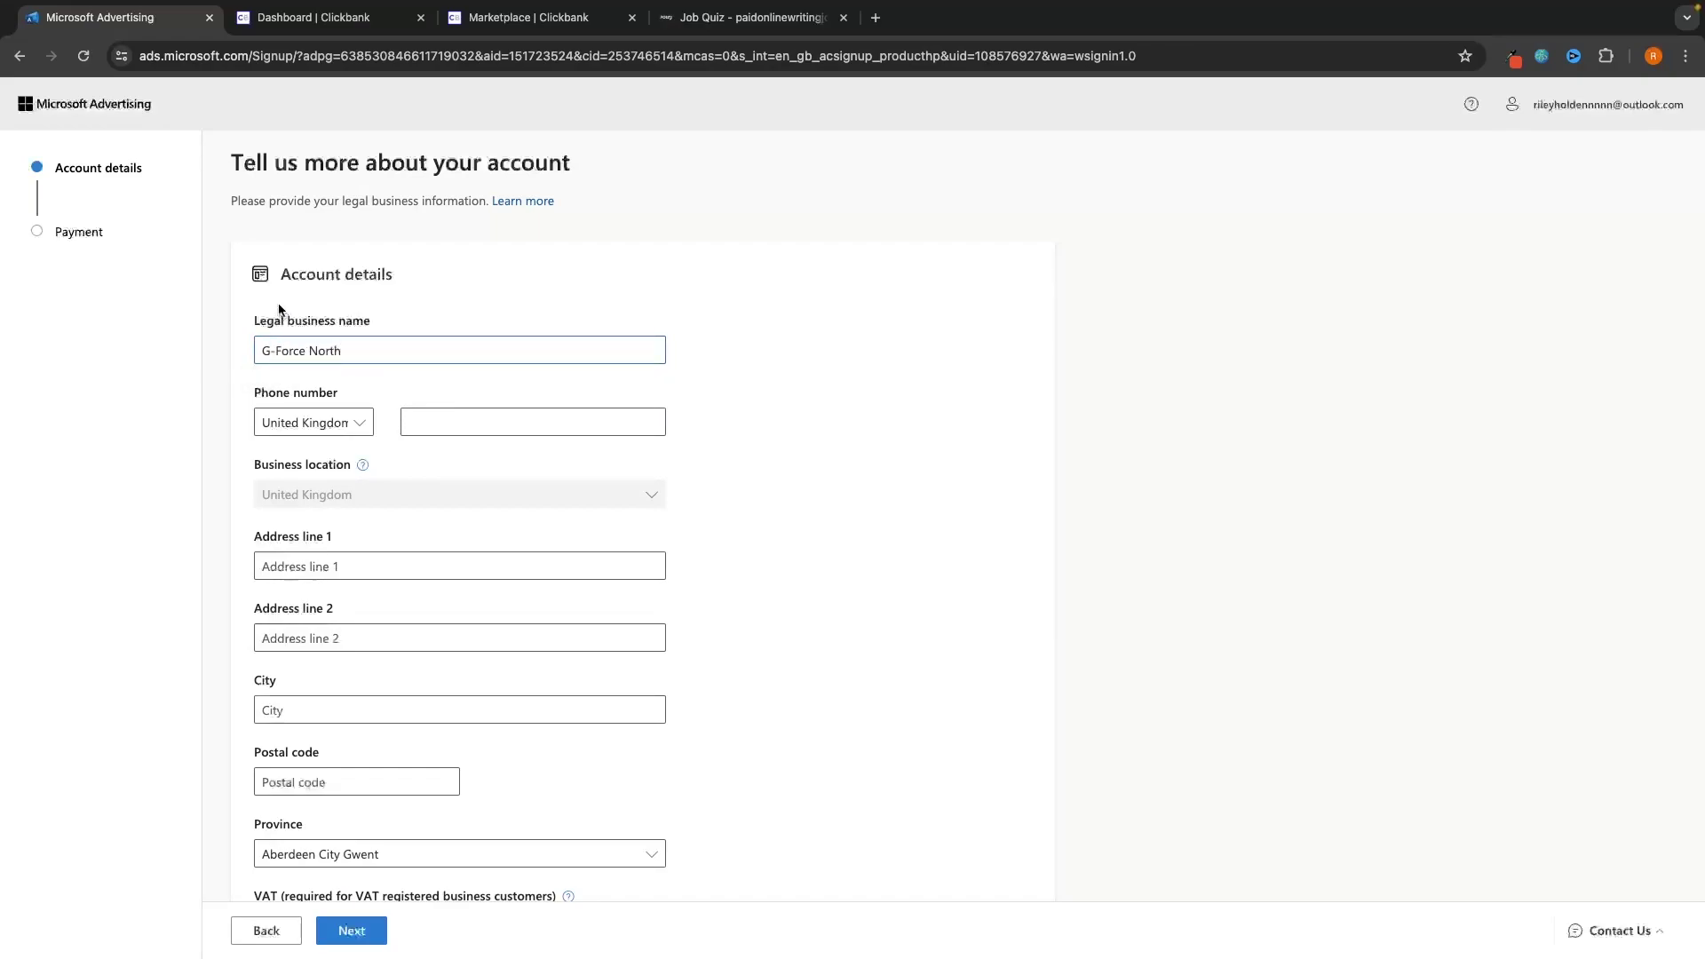
{"action": "left_click", "coordinate": [293, 414]}
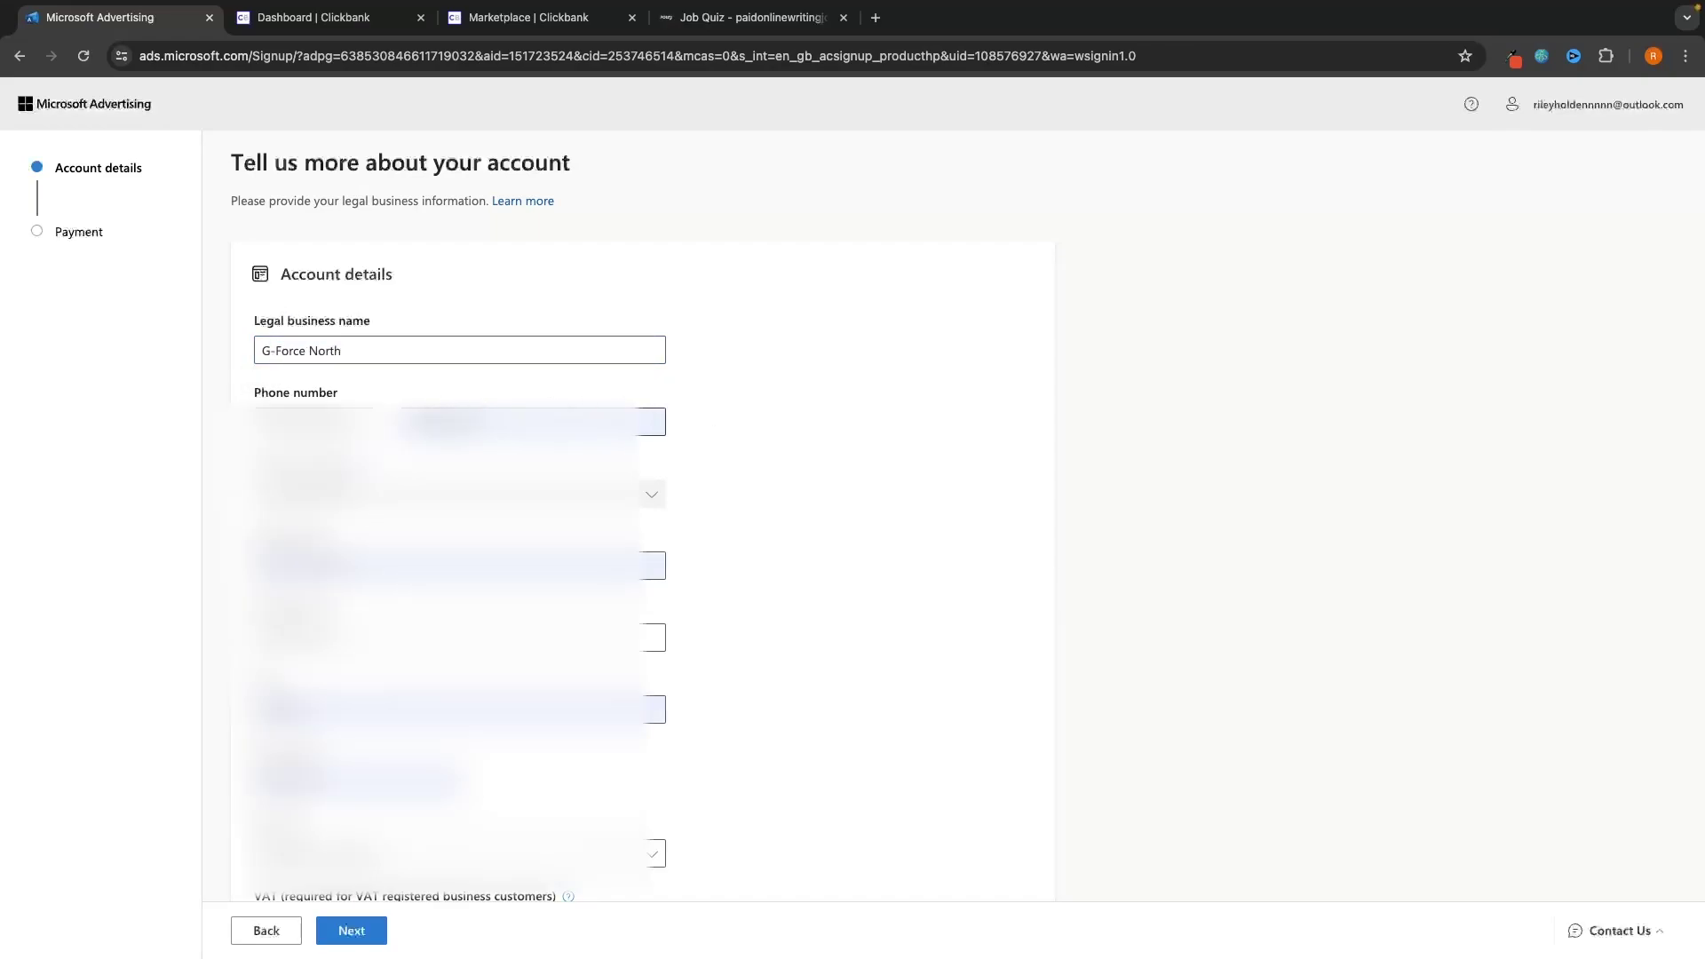
Step: Select the county for the business address in the account details
{"action": "scroll", "coordinate": [689, 434], "scroll_direction": "down", "scroll_amount": 2}
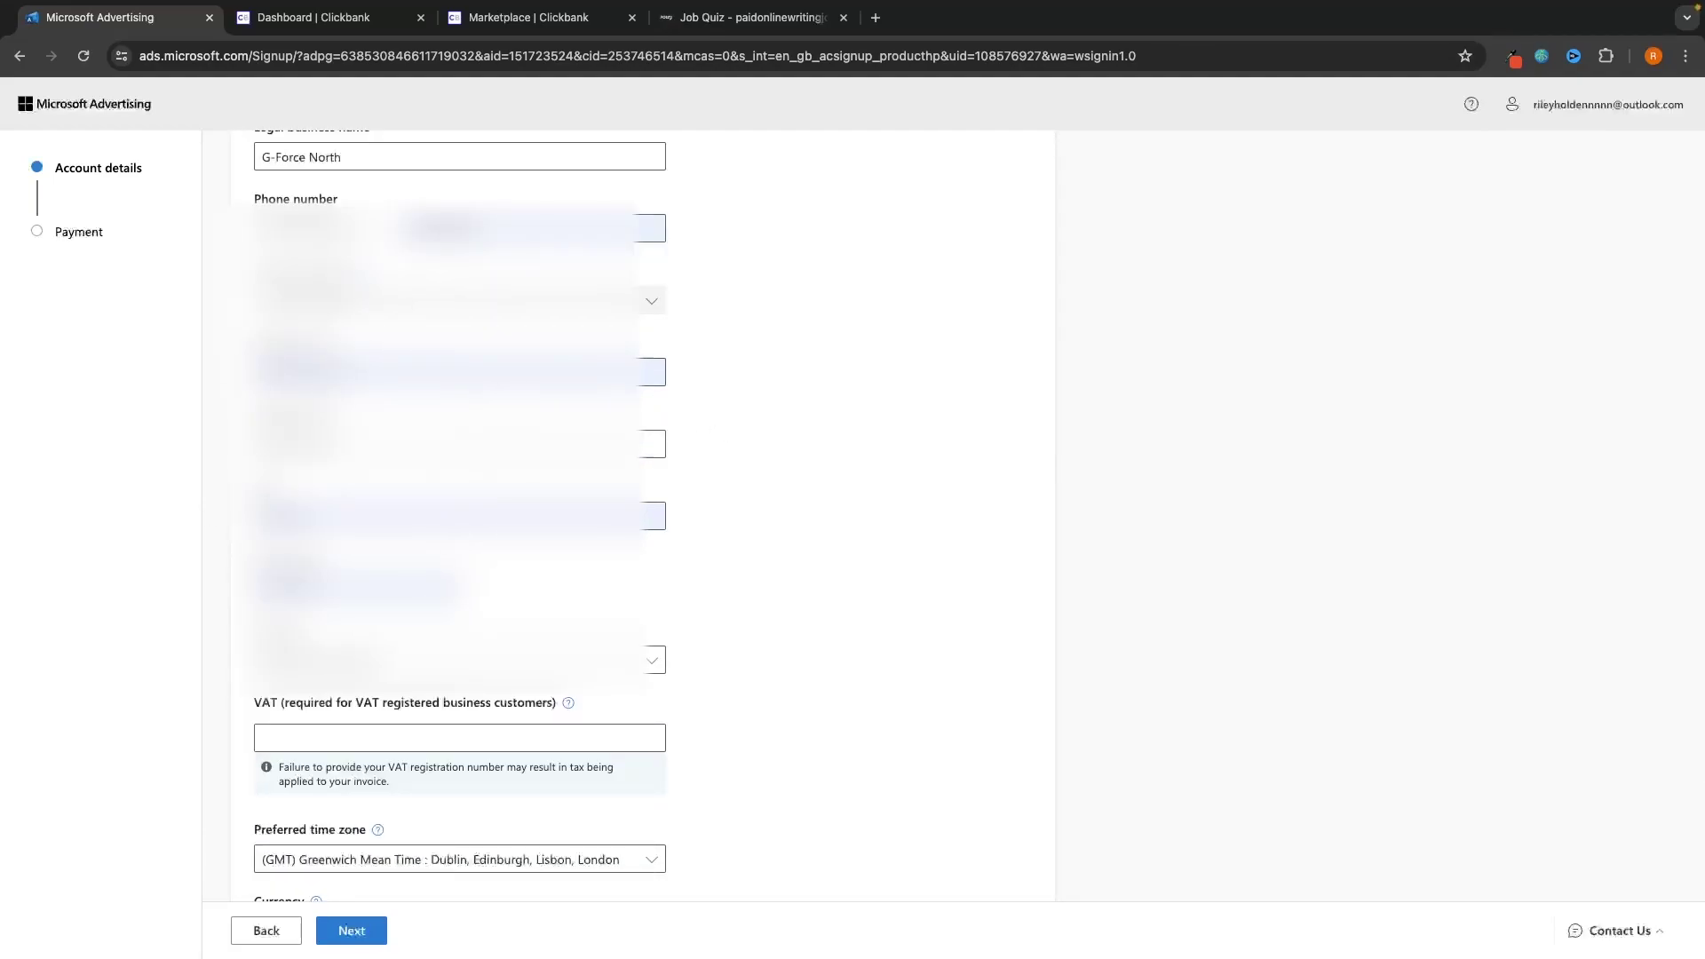
{"action": "left_click", "coordinate": [356, 660]}
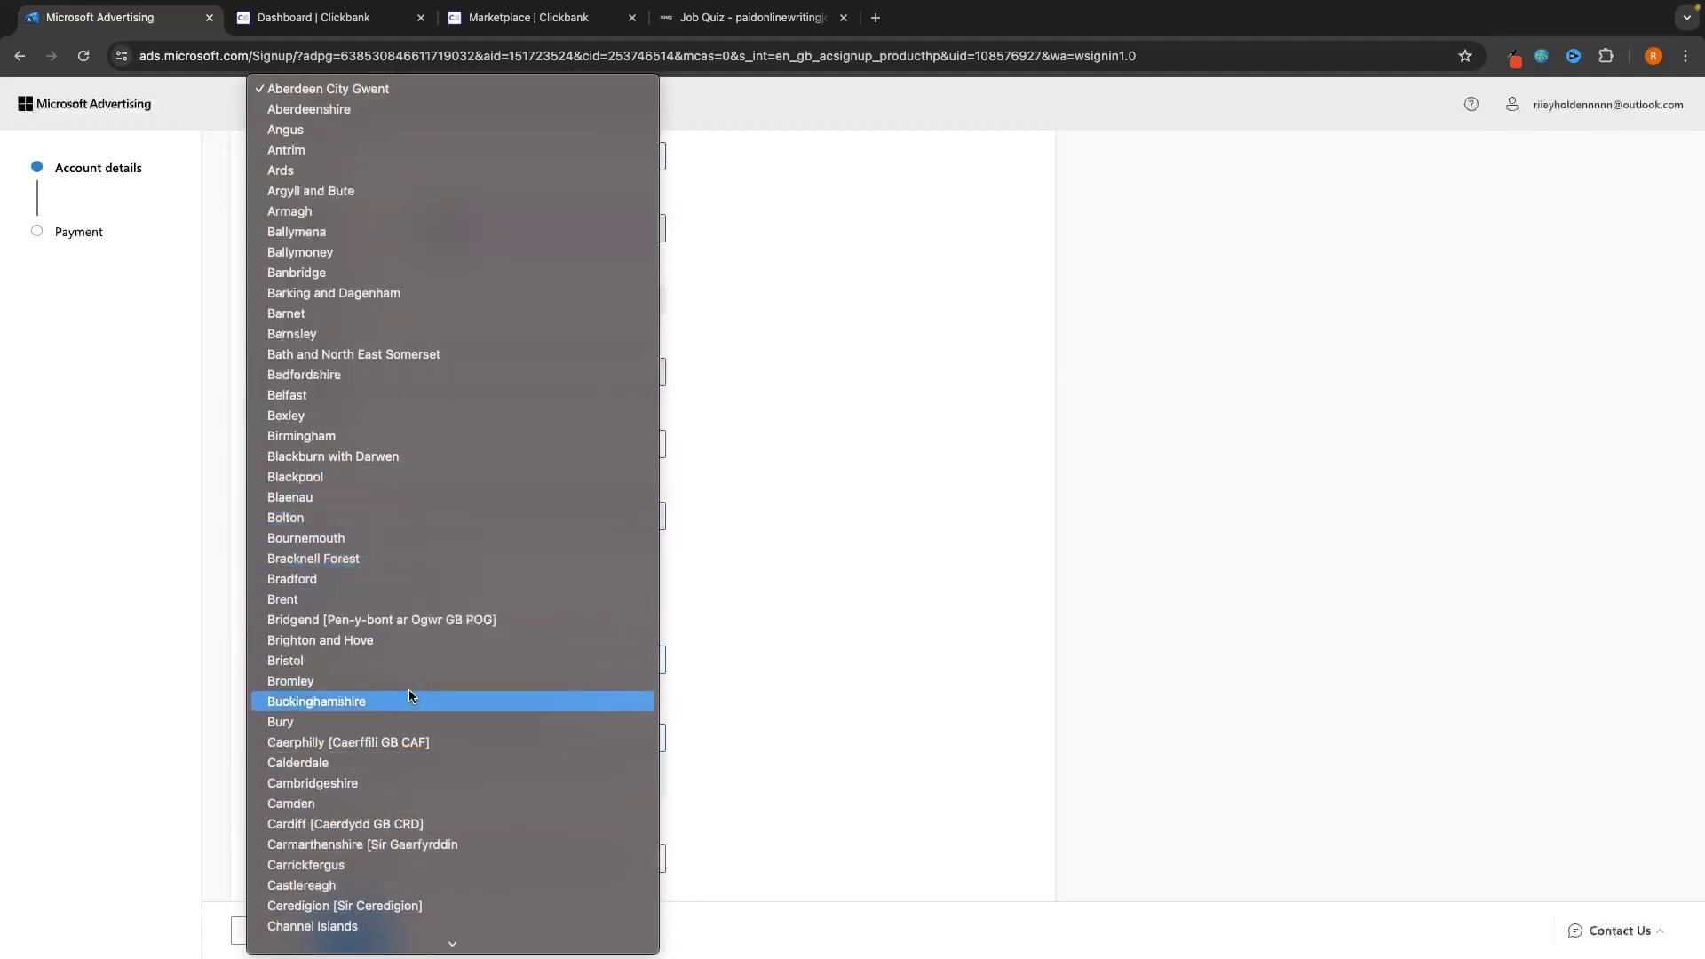
{"action": "left_click", "coordinate": [246, 646]}
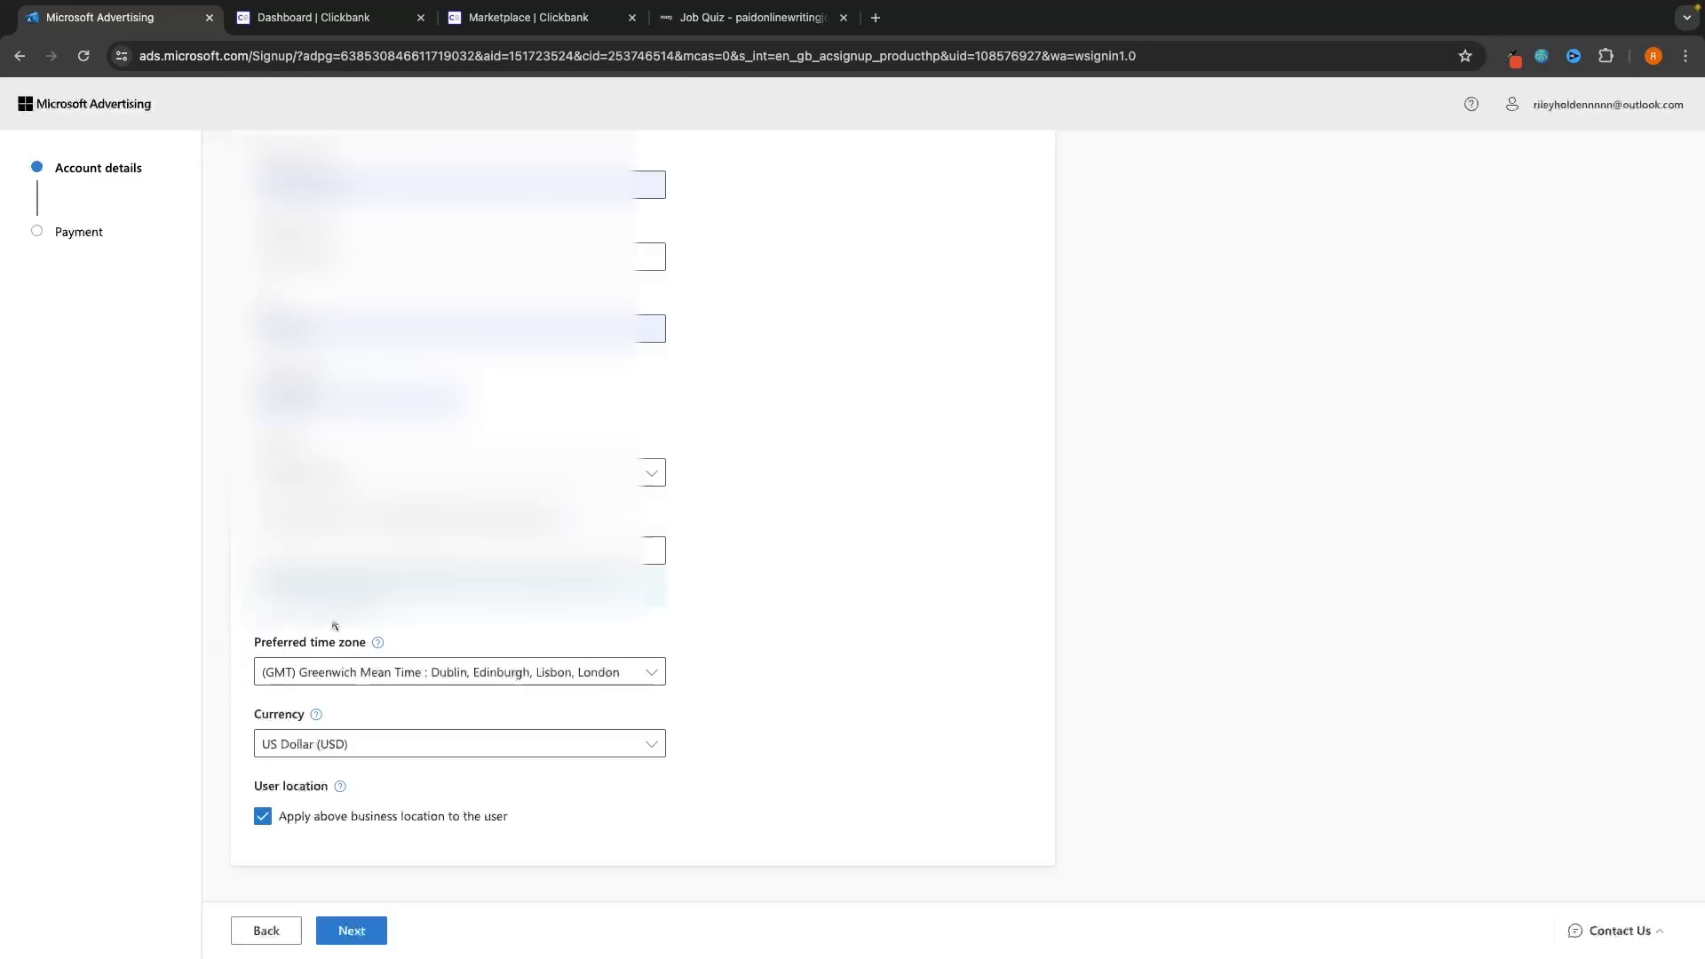
Step: Set the preferred time zone to (GMT-05:00) Eastern Time (U.S. & Canada), keep US Dollar (USD) as currency and continue to the payment page
{"action": "left_click", "coordinate": [325, 672]}
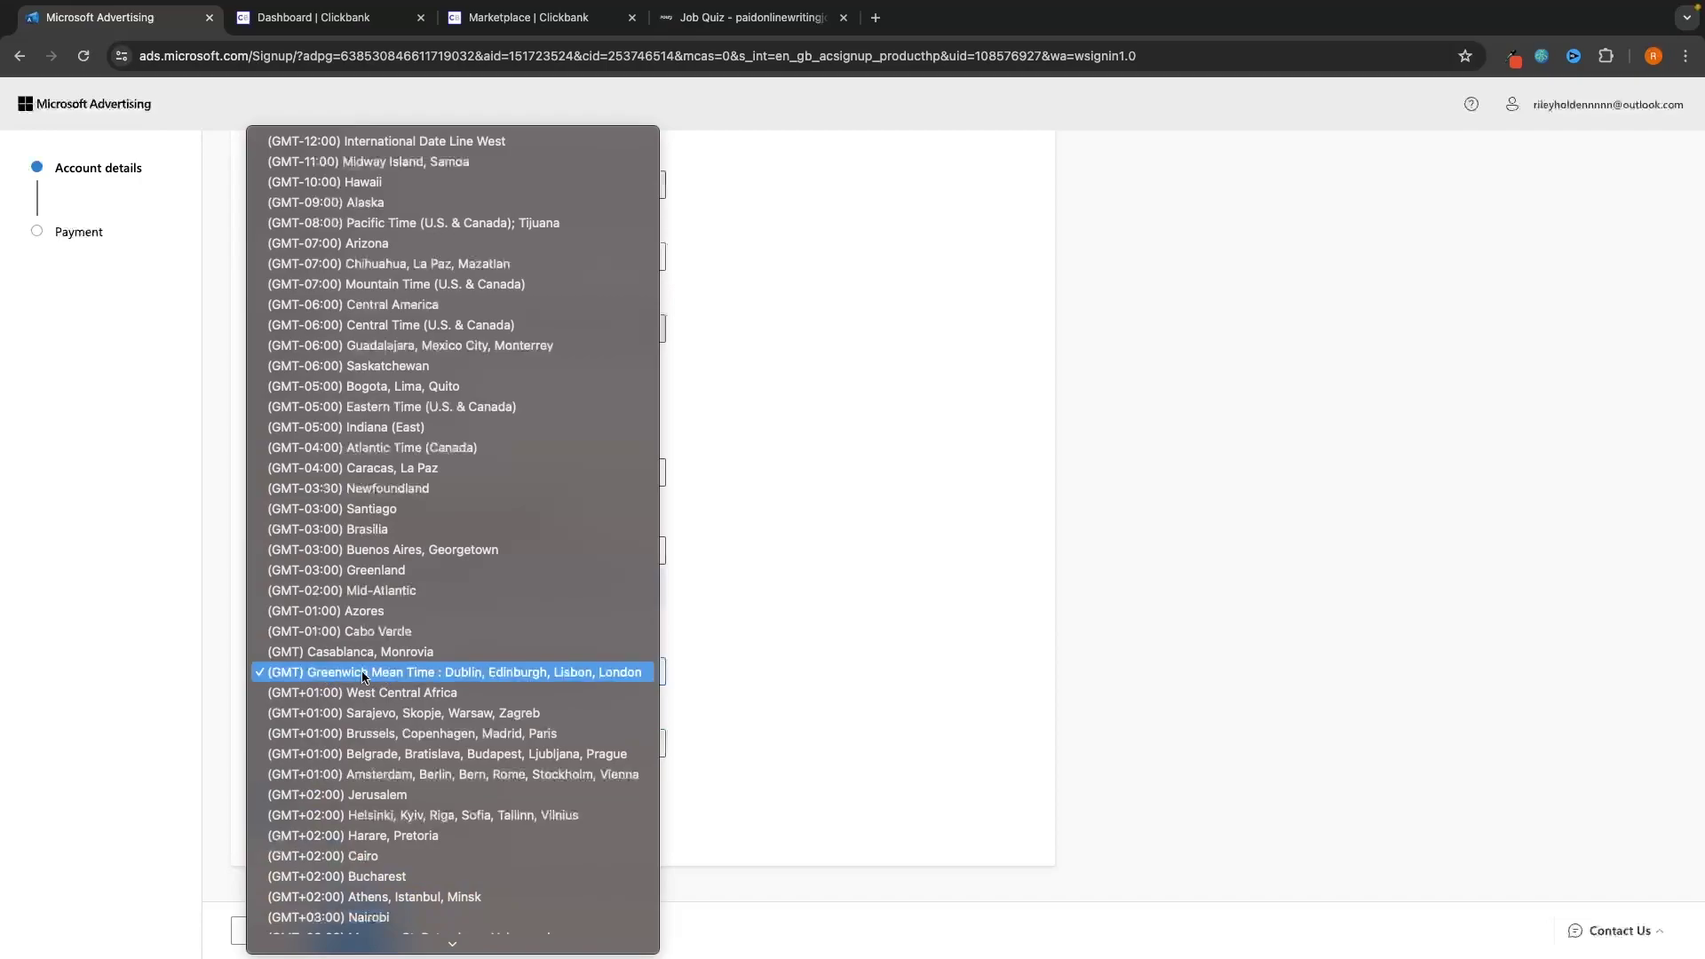
{"action": "left_click", "coordinate": [352, 408]}
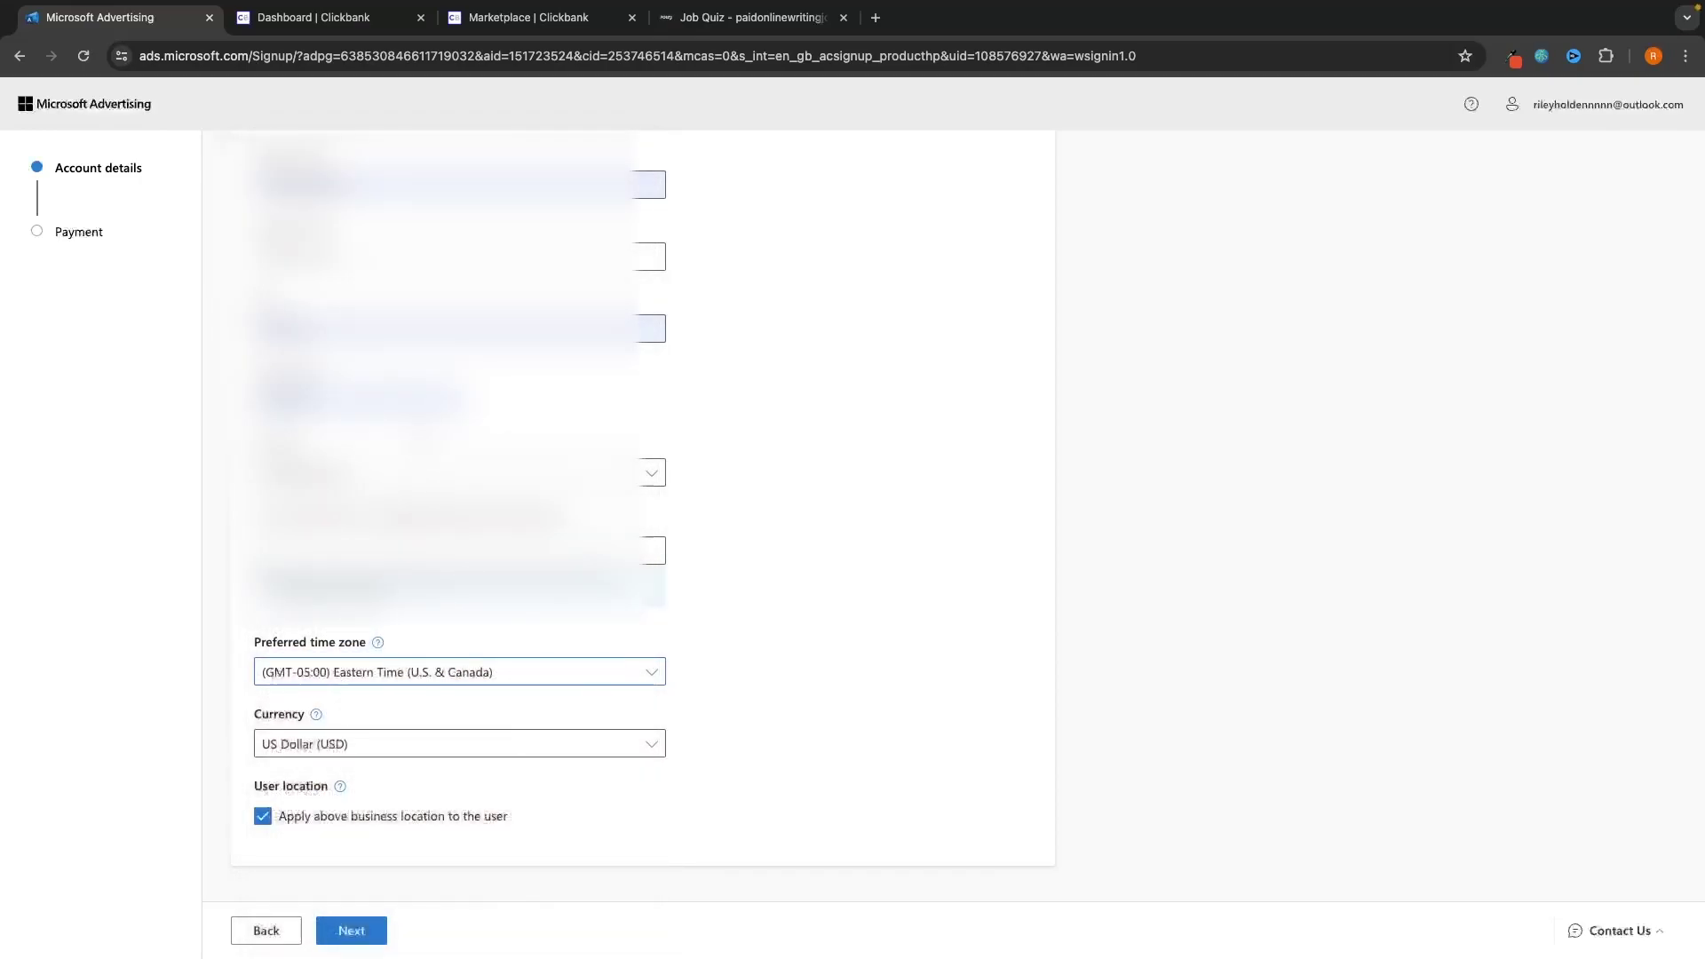
{"action": "left_click_drag", "start_coordinate": [255, 716], "coordinate": [300, 719]}
{"action": "left_click", "coordinate": [300, 746]}
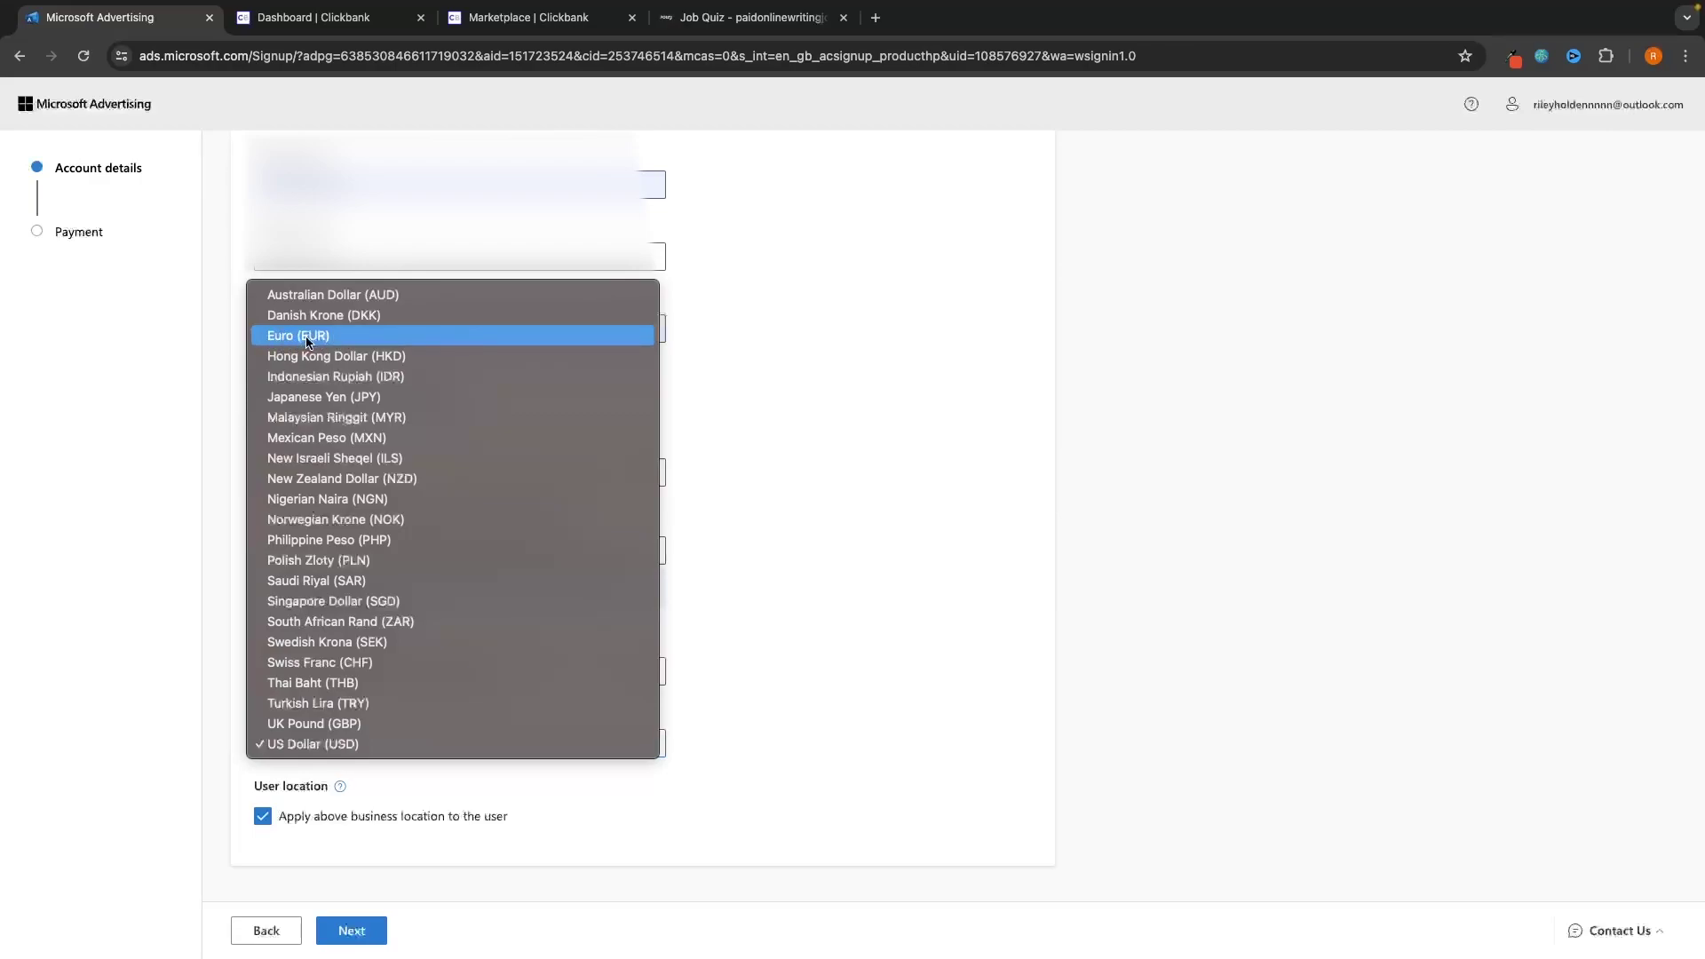
{"action": "left_click", "coordinate": [320, 748]}
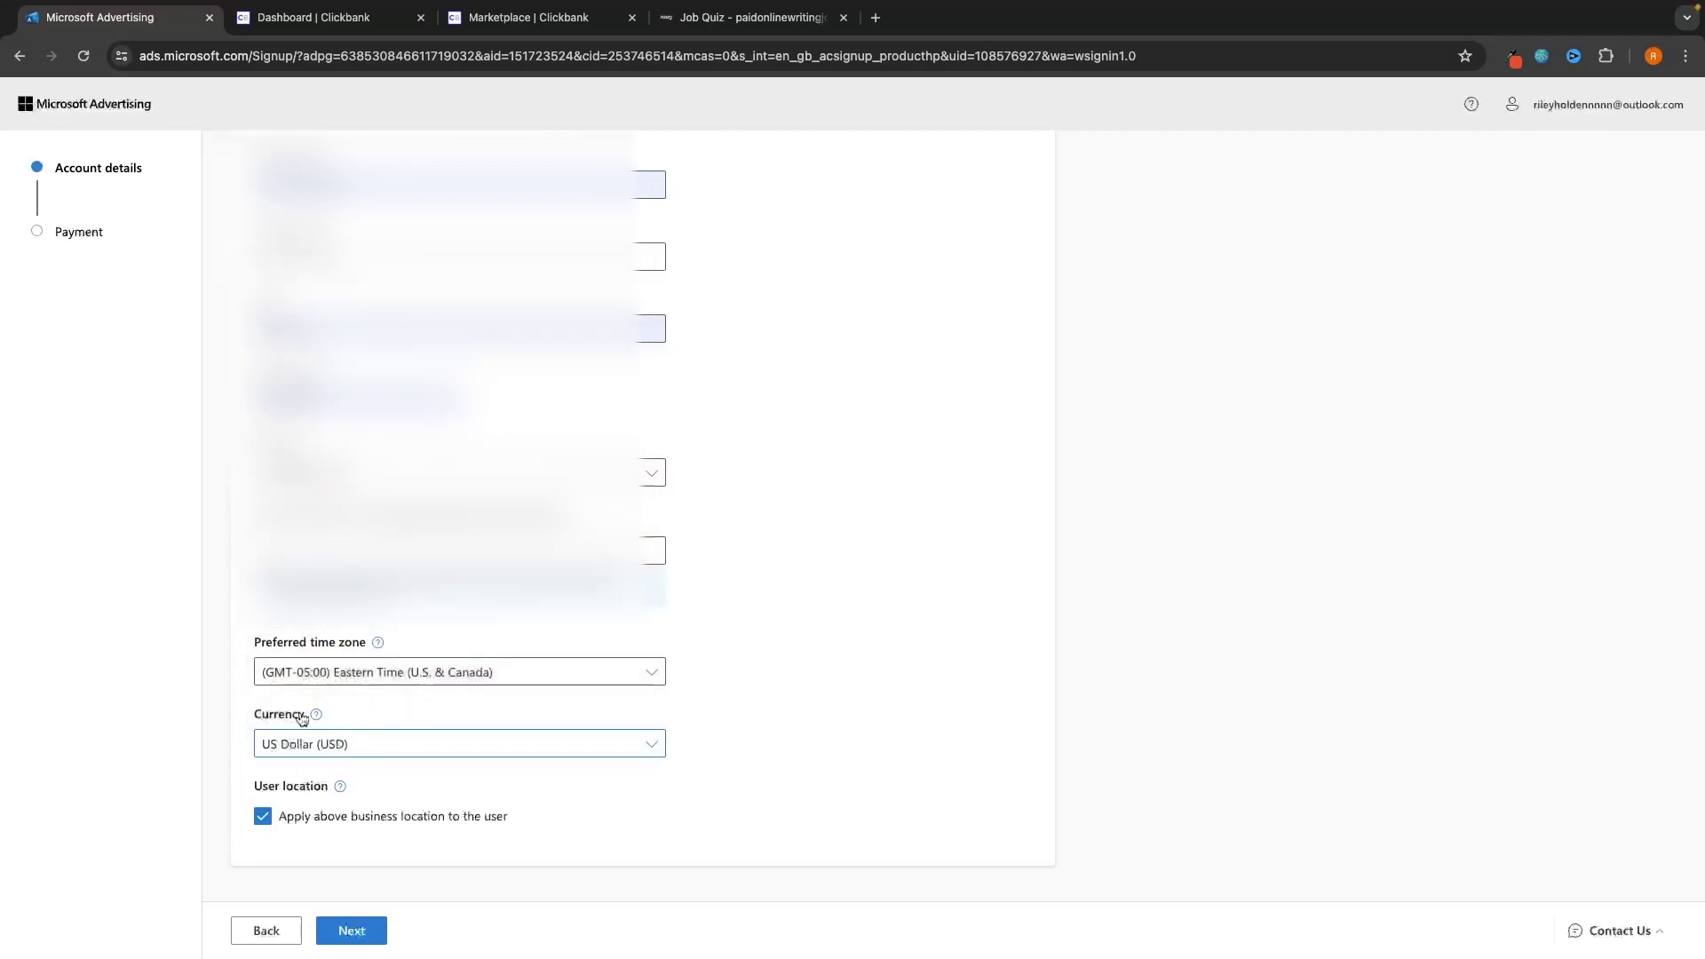
{"action": "left_click", "coordinate": [353, 931]}
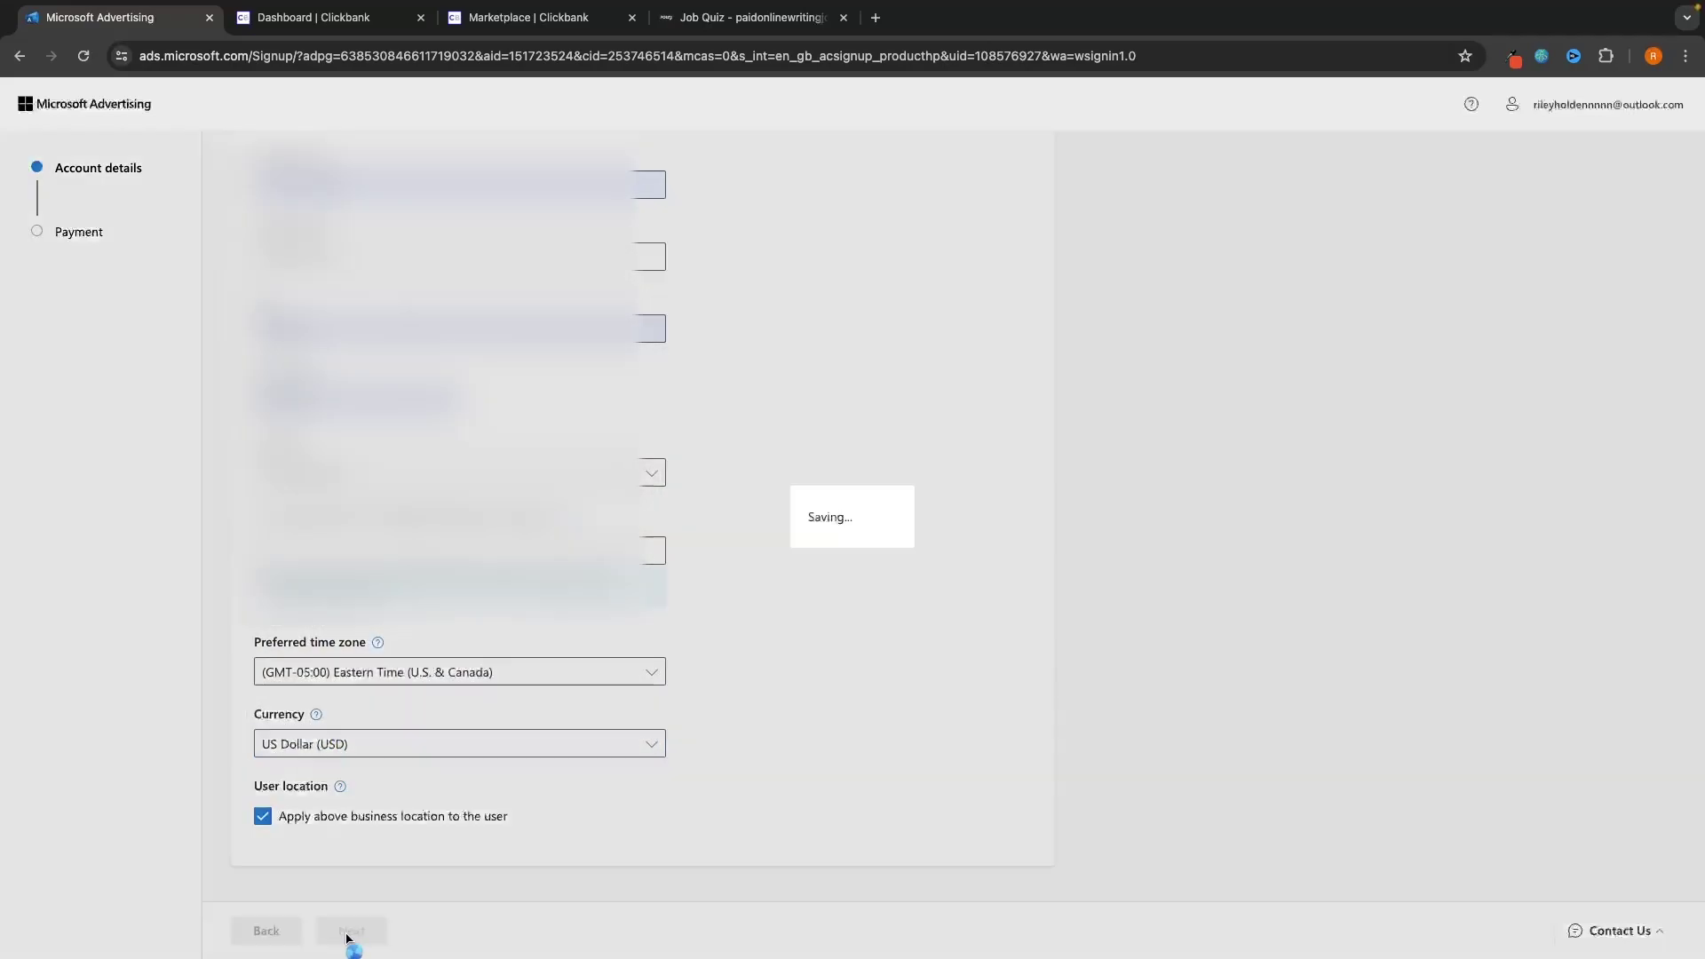
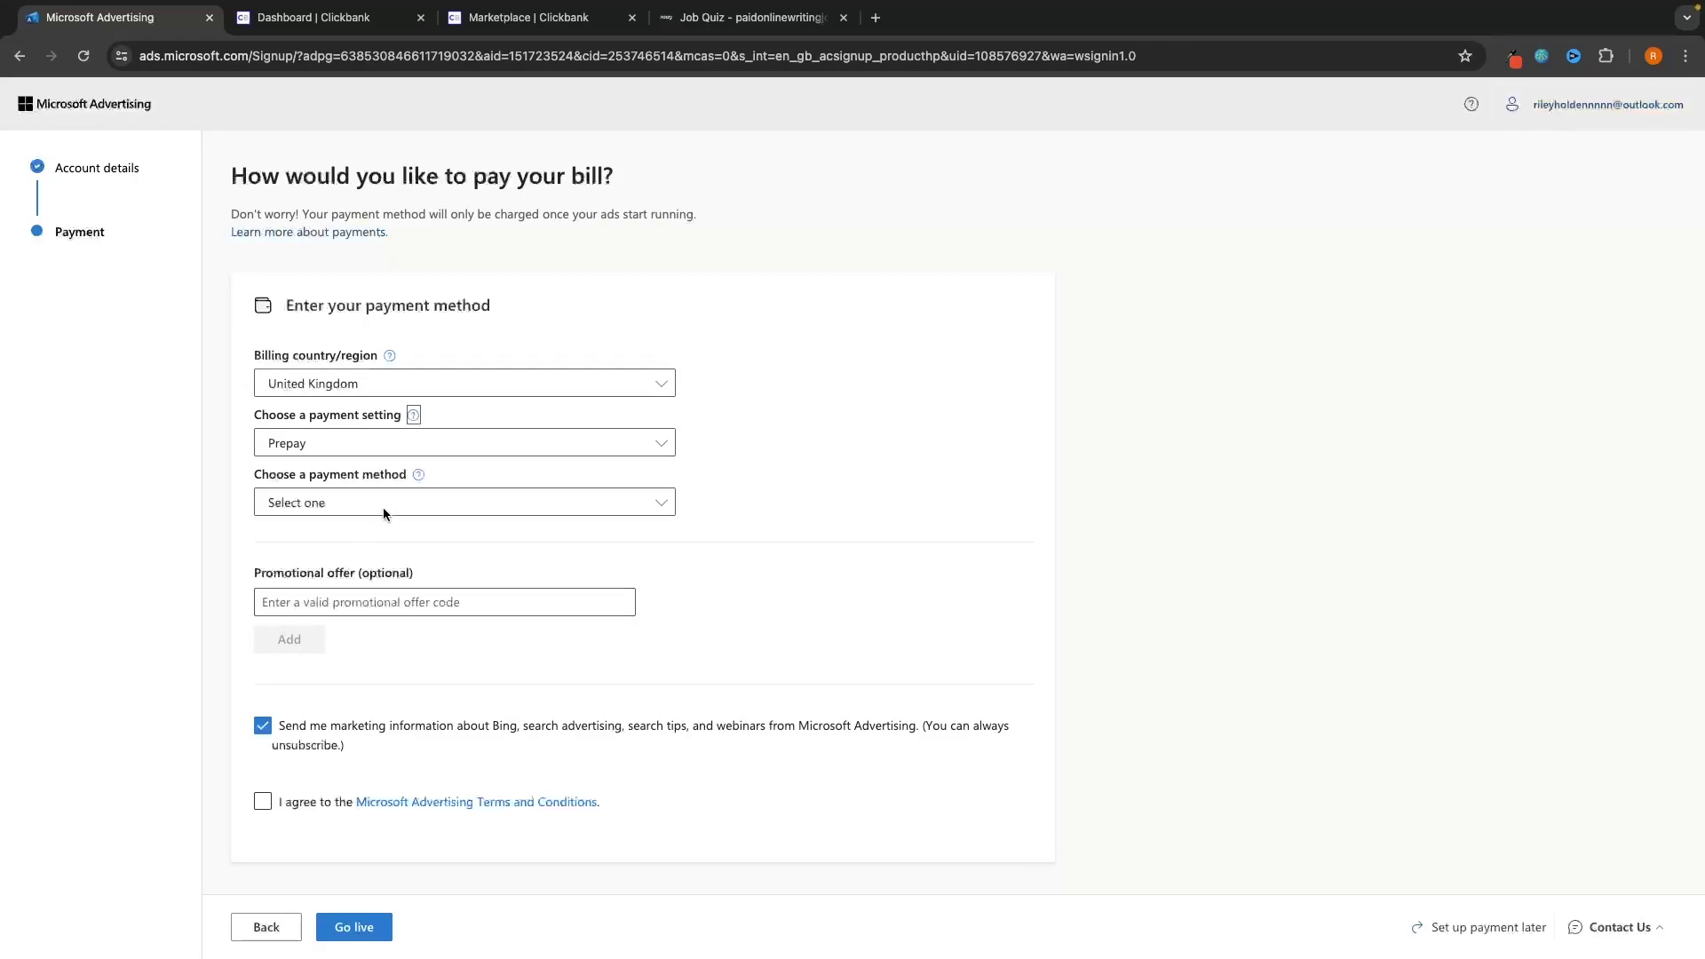
Step: Read the explanation of the payment settings and choose Postpay
{"action": "left_click", "coordinate": [413, 416]}
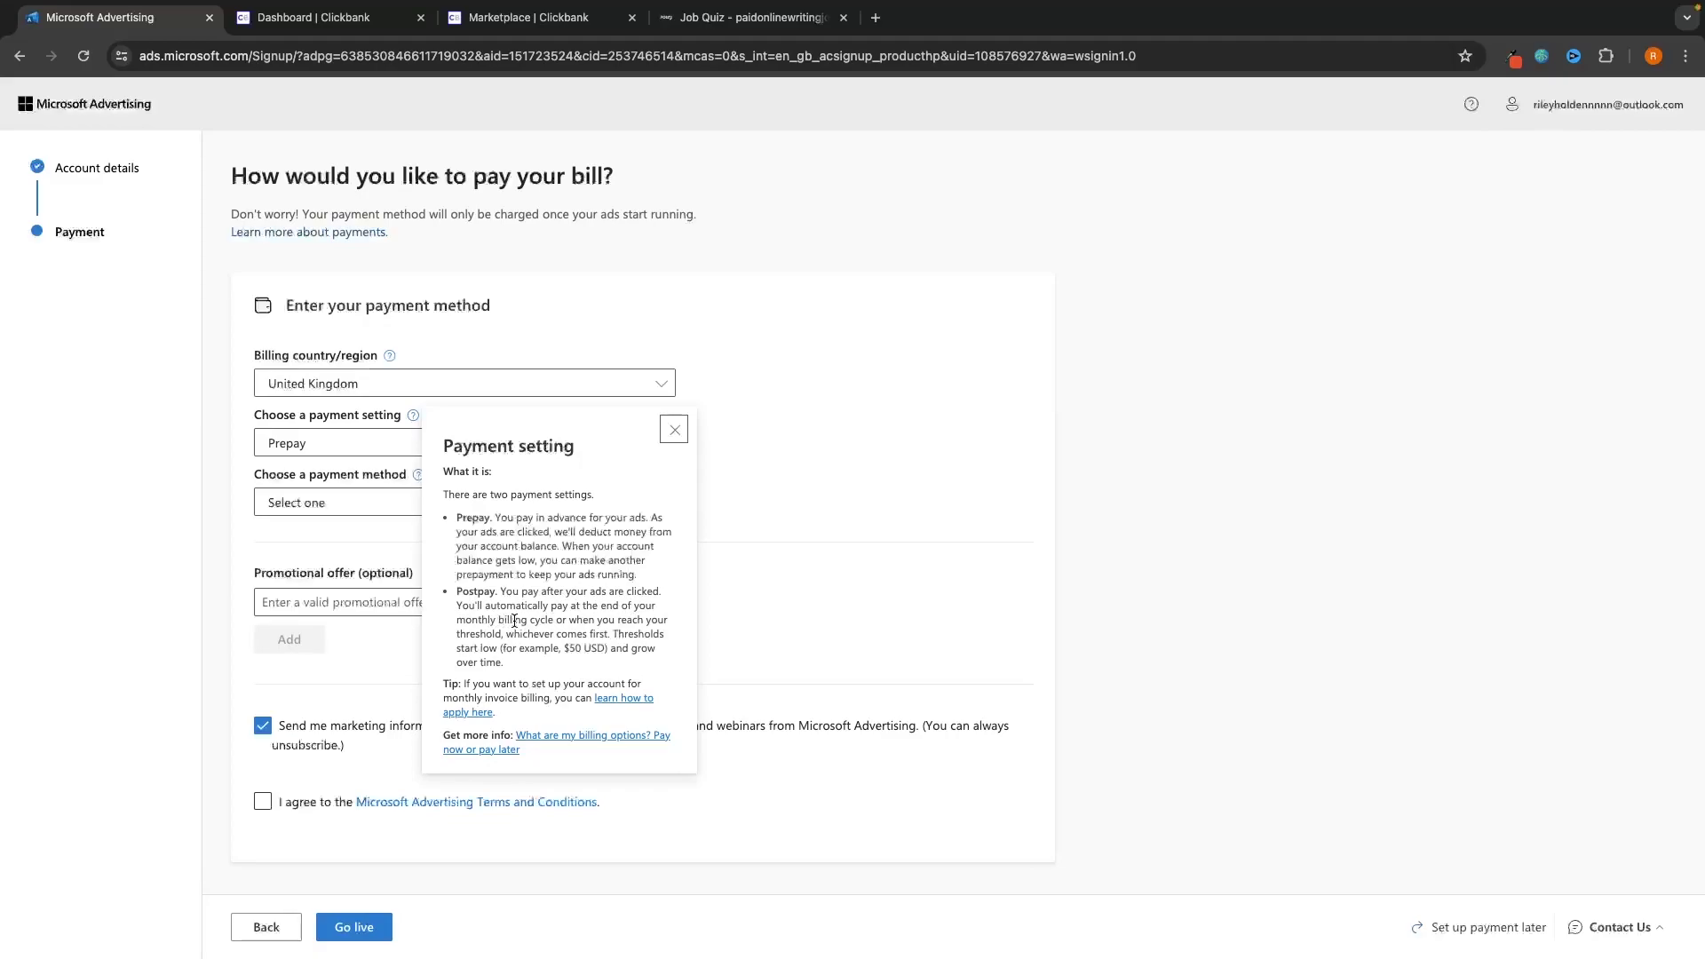
{"action": "left_click", "coordinate": [278, 443]}
{"action": "left_click", "coordinate": [278, 449]}
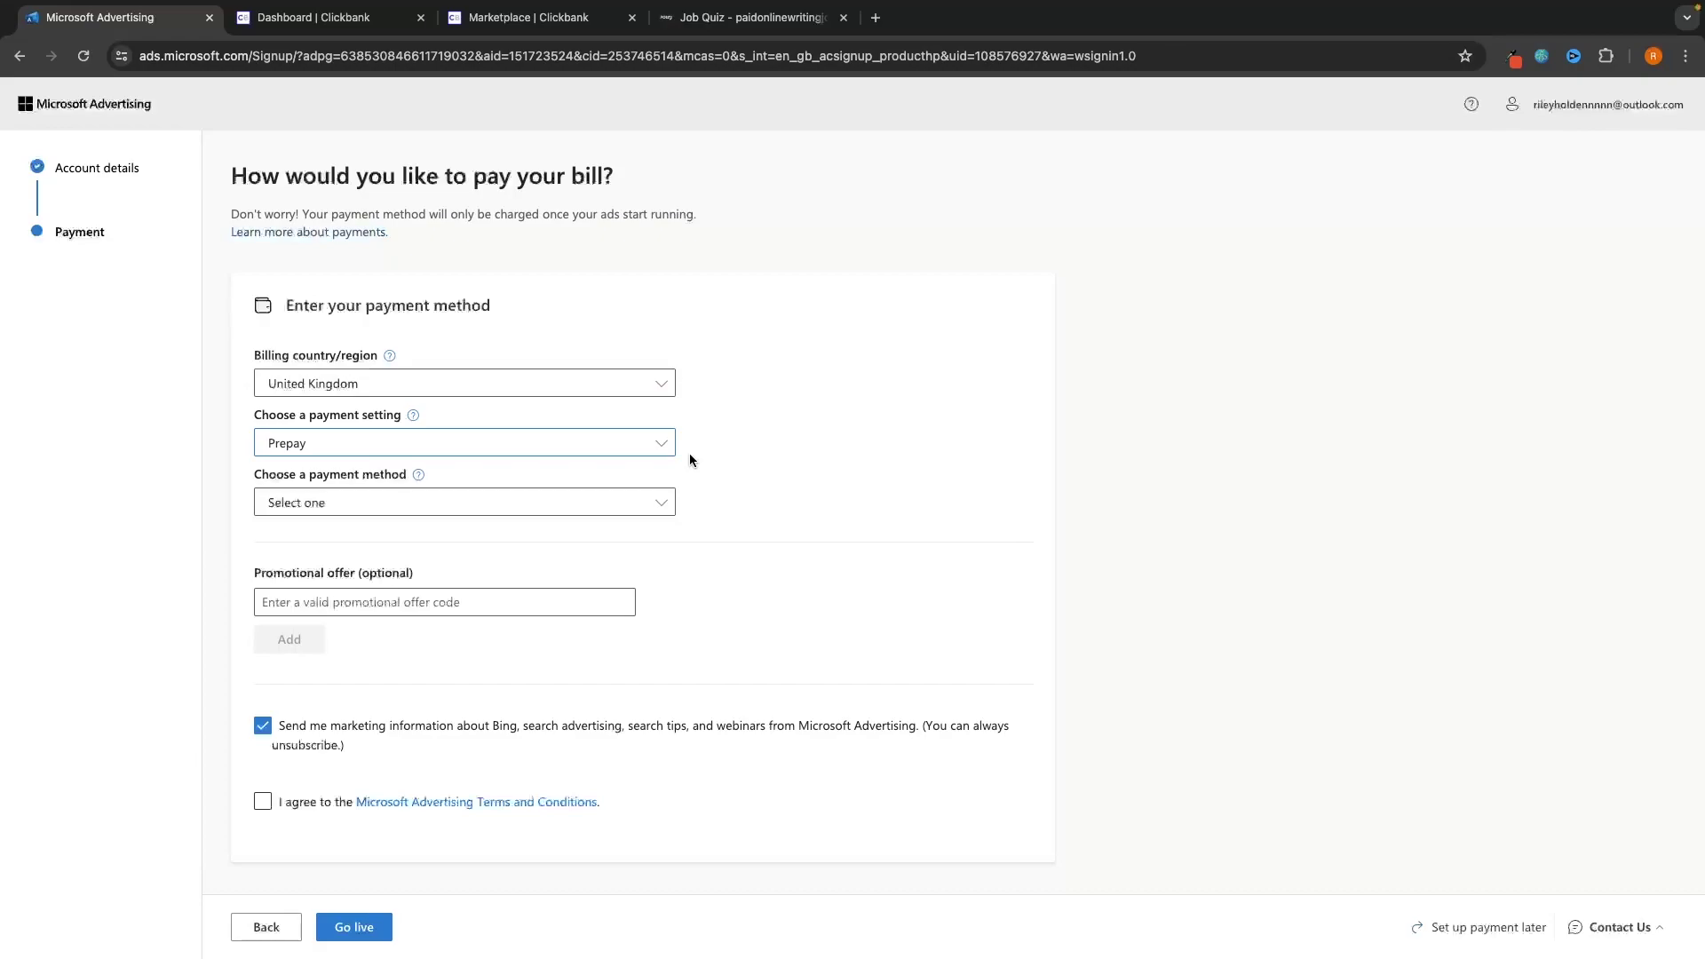
{"action": "left_click", "coordinate": [286, 441]}
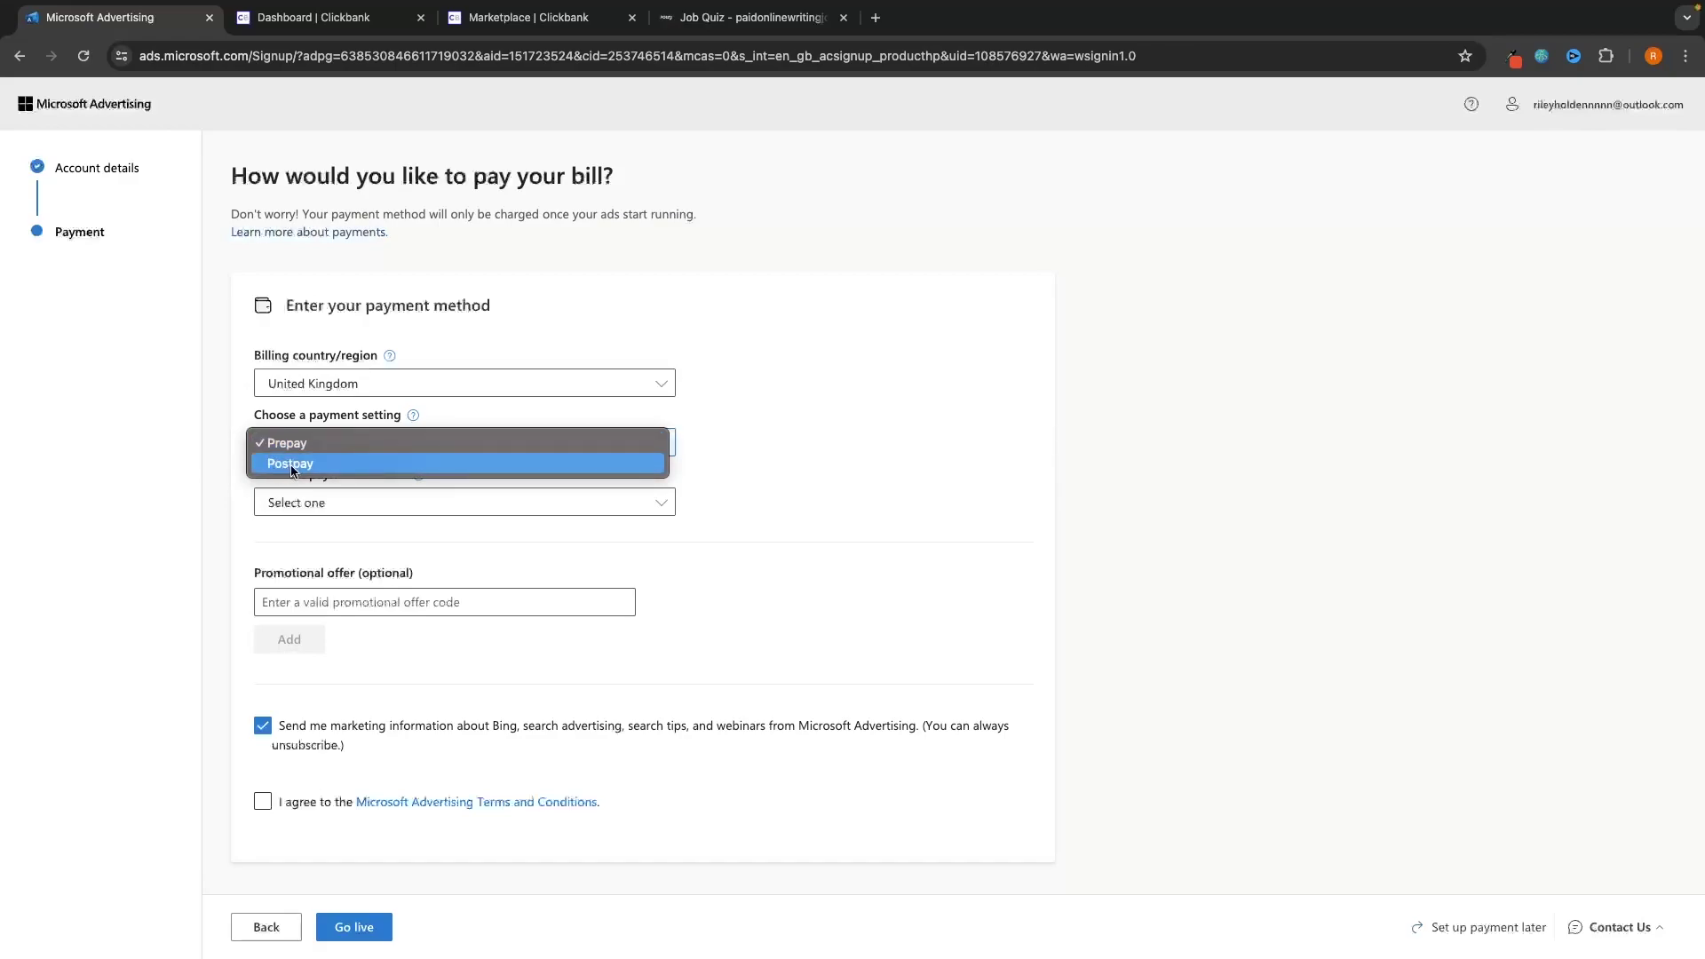
{"action": "left_click", "coordinate": [292, 463]}
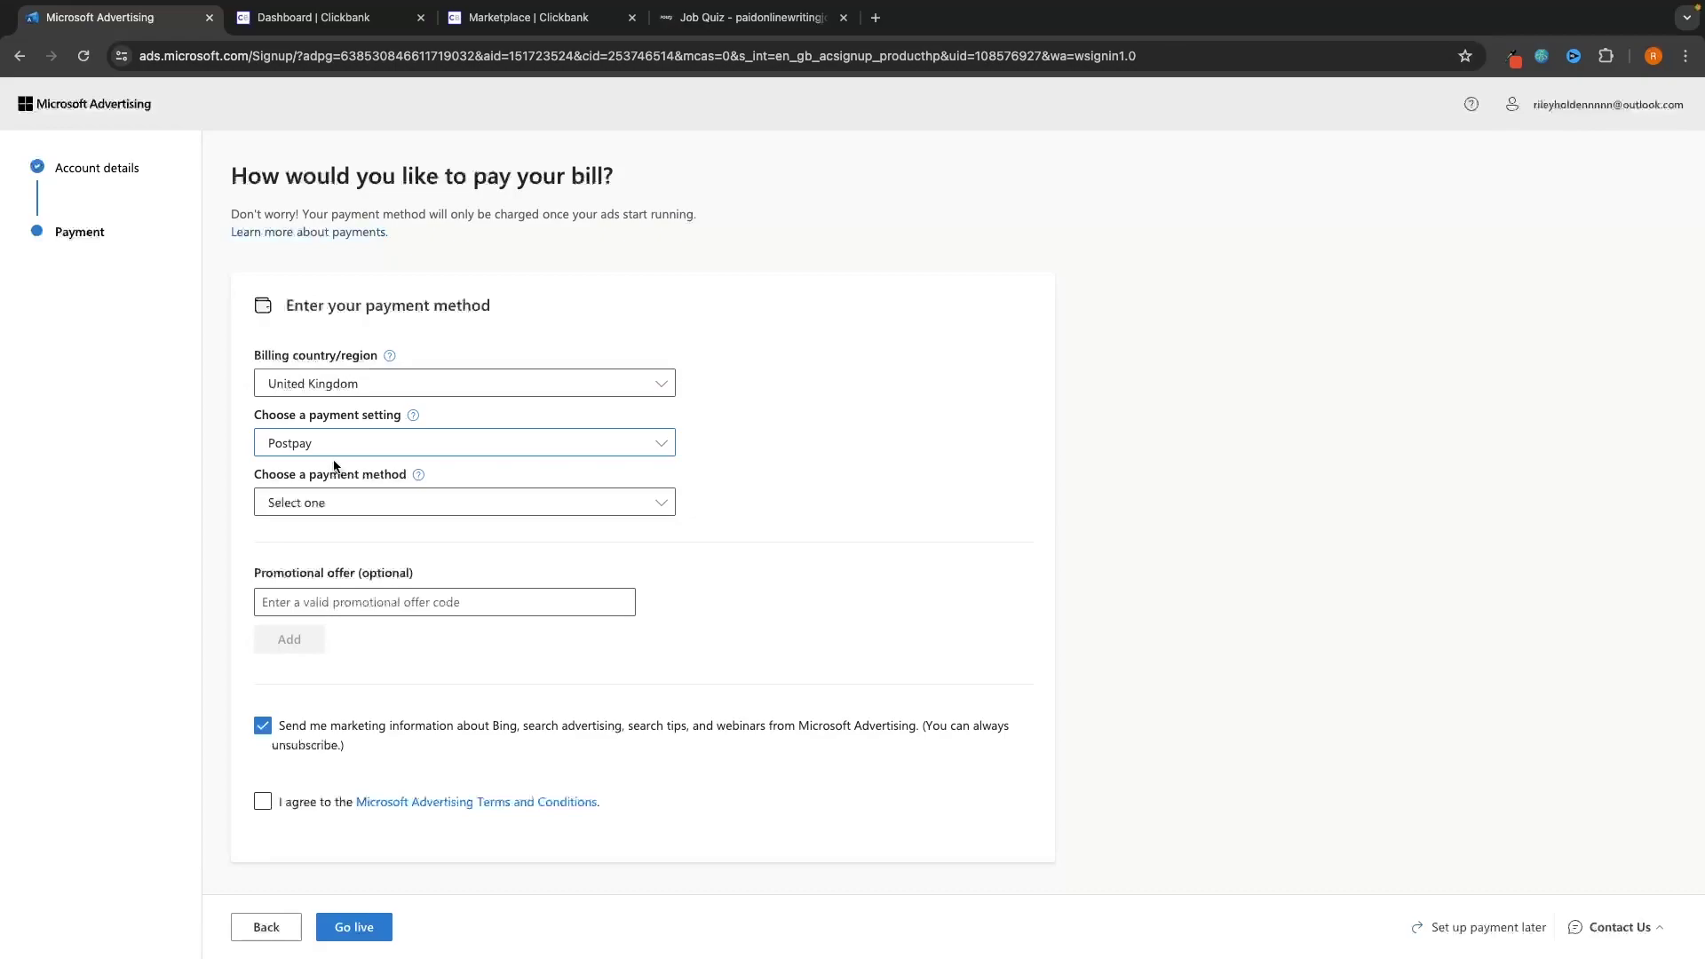
Step: Choose credit or debit card as payment method, fill in the card details, decline marketing information, accept the terms and go live
{"action": "left_click", "coordinate": [318, 504]}
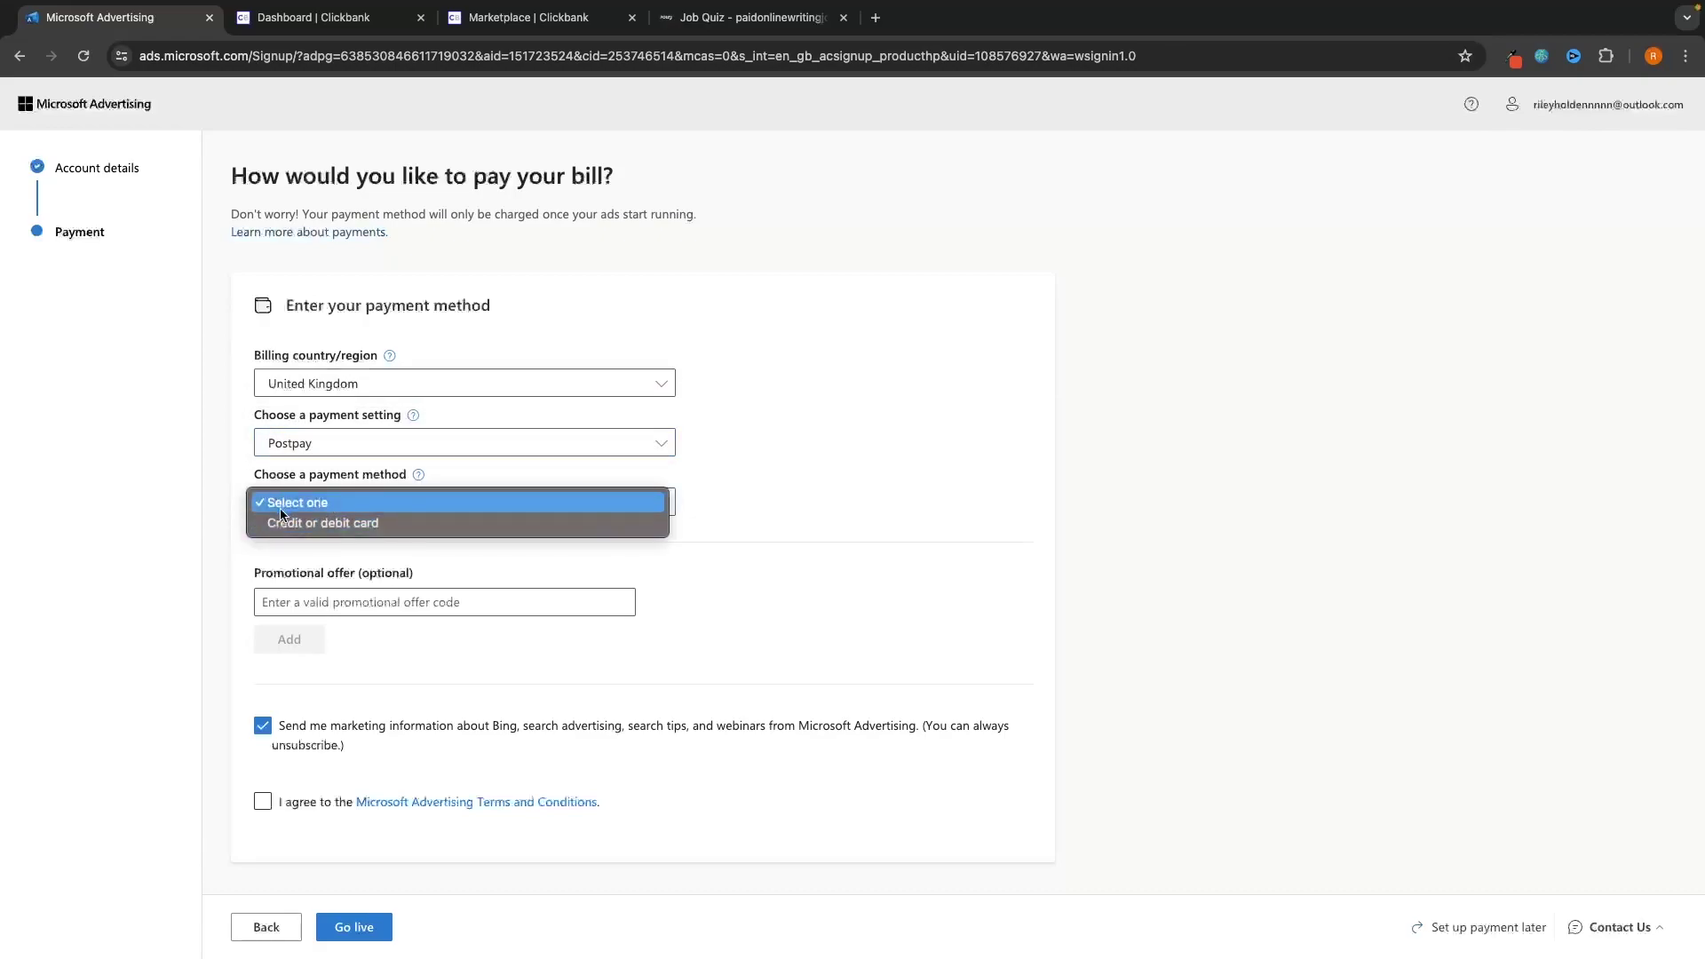
{"action": "left_click", "coordinate": [315, 524]}
{"action": "scroll", "coordinate": [355, 365], "scroll_direction": "down", "scroll_amount": 3}
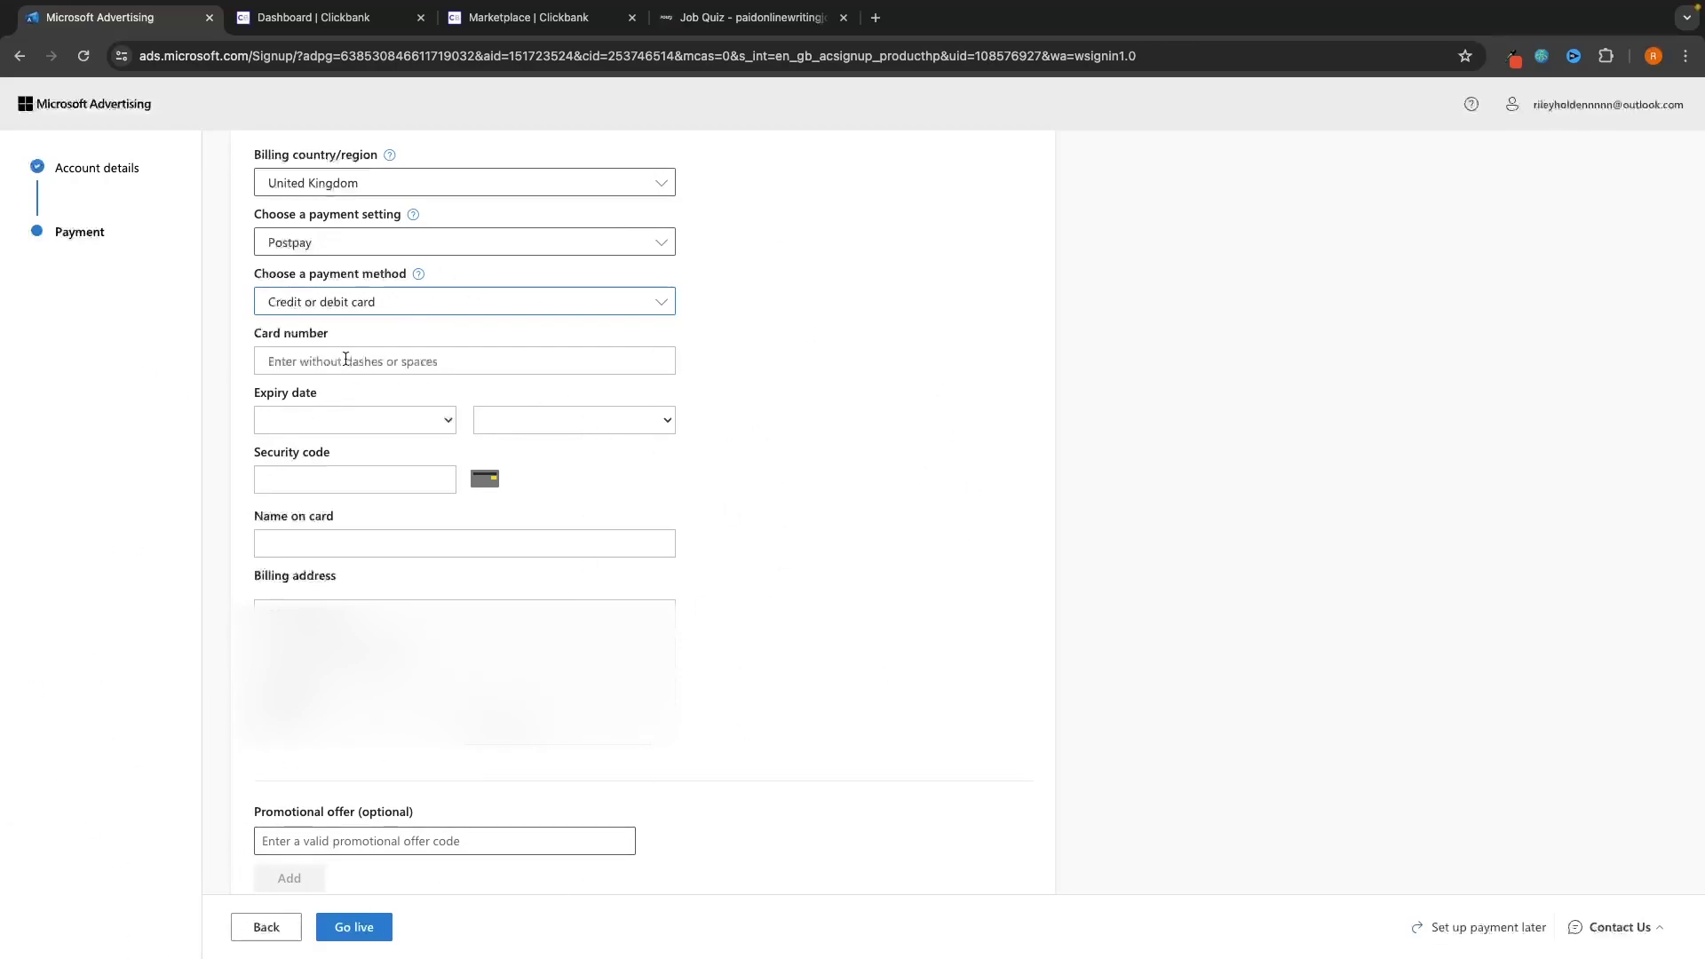
{"action": "scroll", "coordinate": [779, 575], "scroll_direction": "down", "scroll_amount": 3}
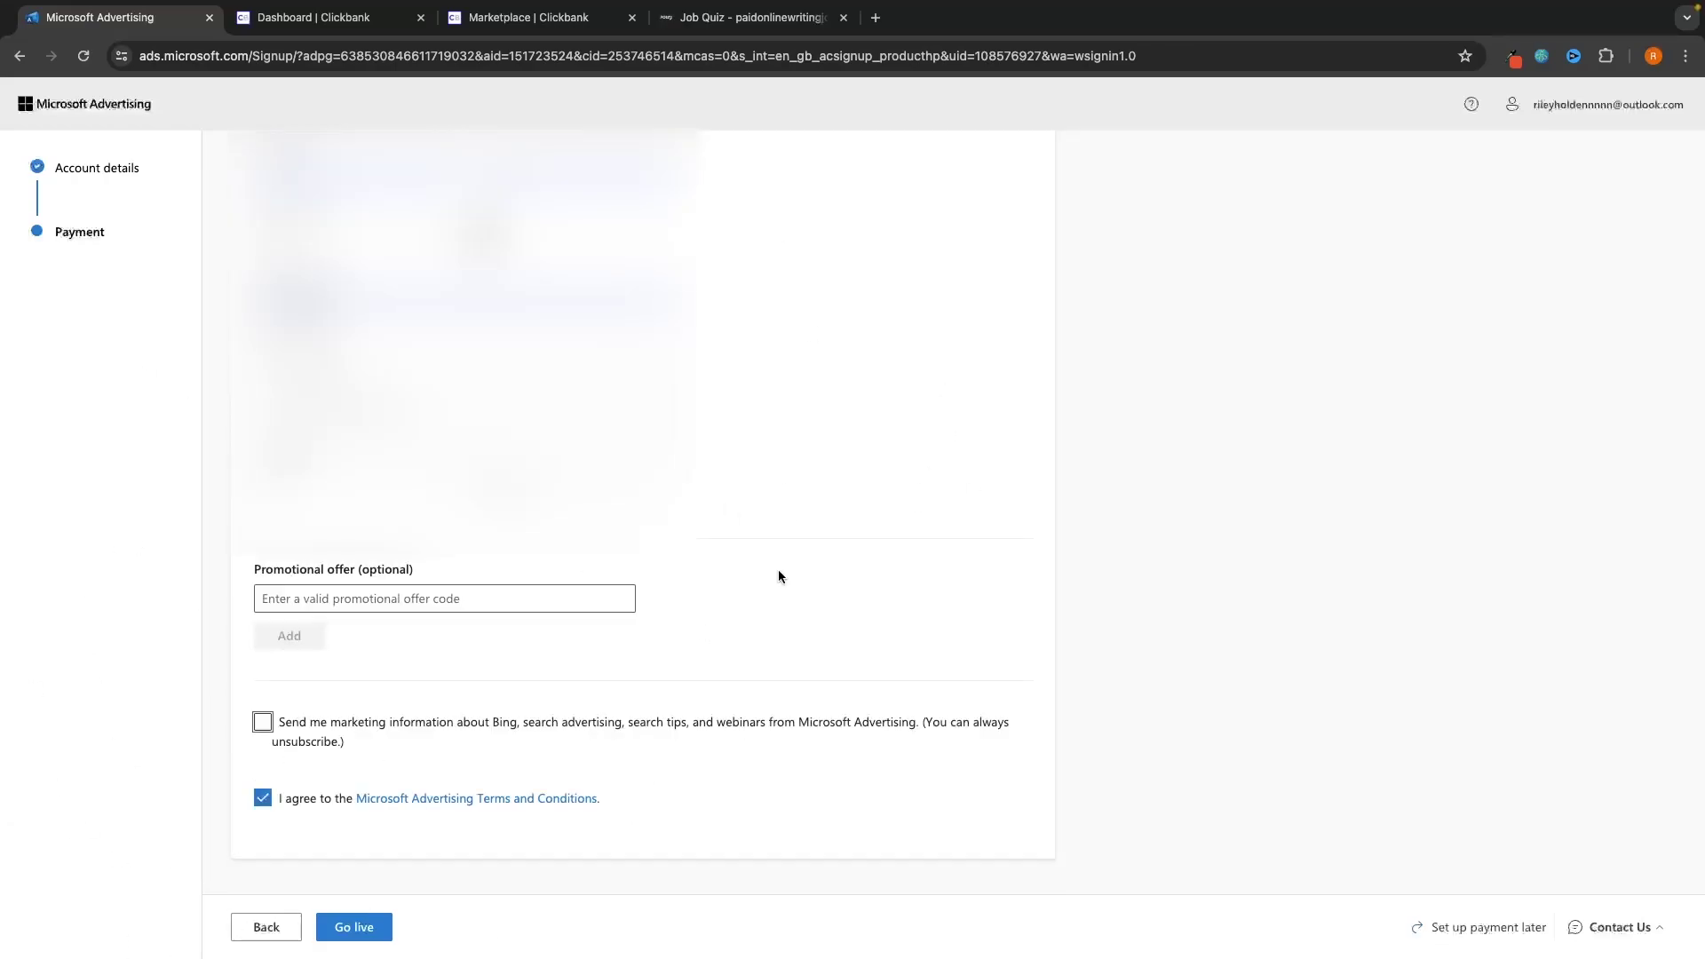
{"action": "left_click", "coordinate": [356, 928]}
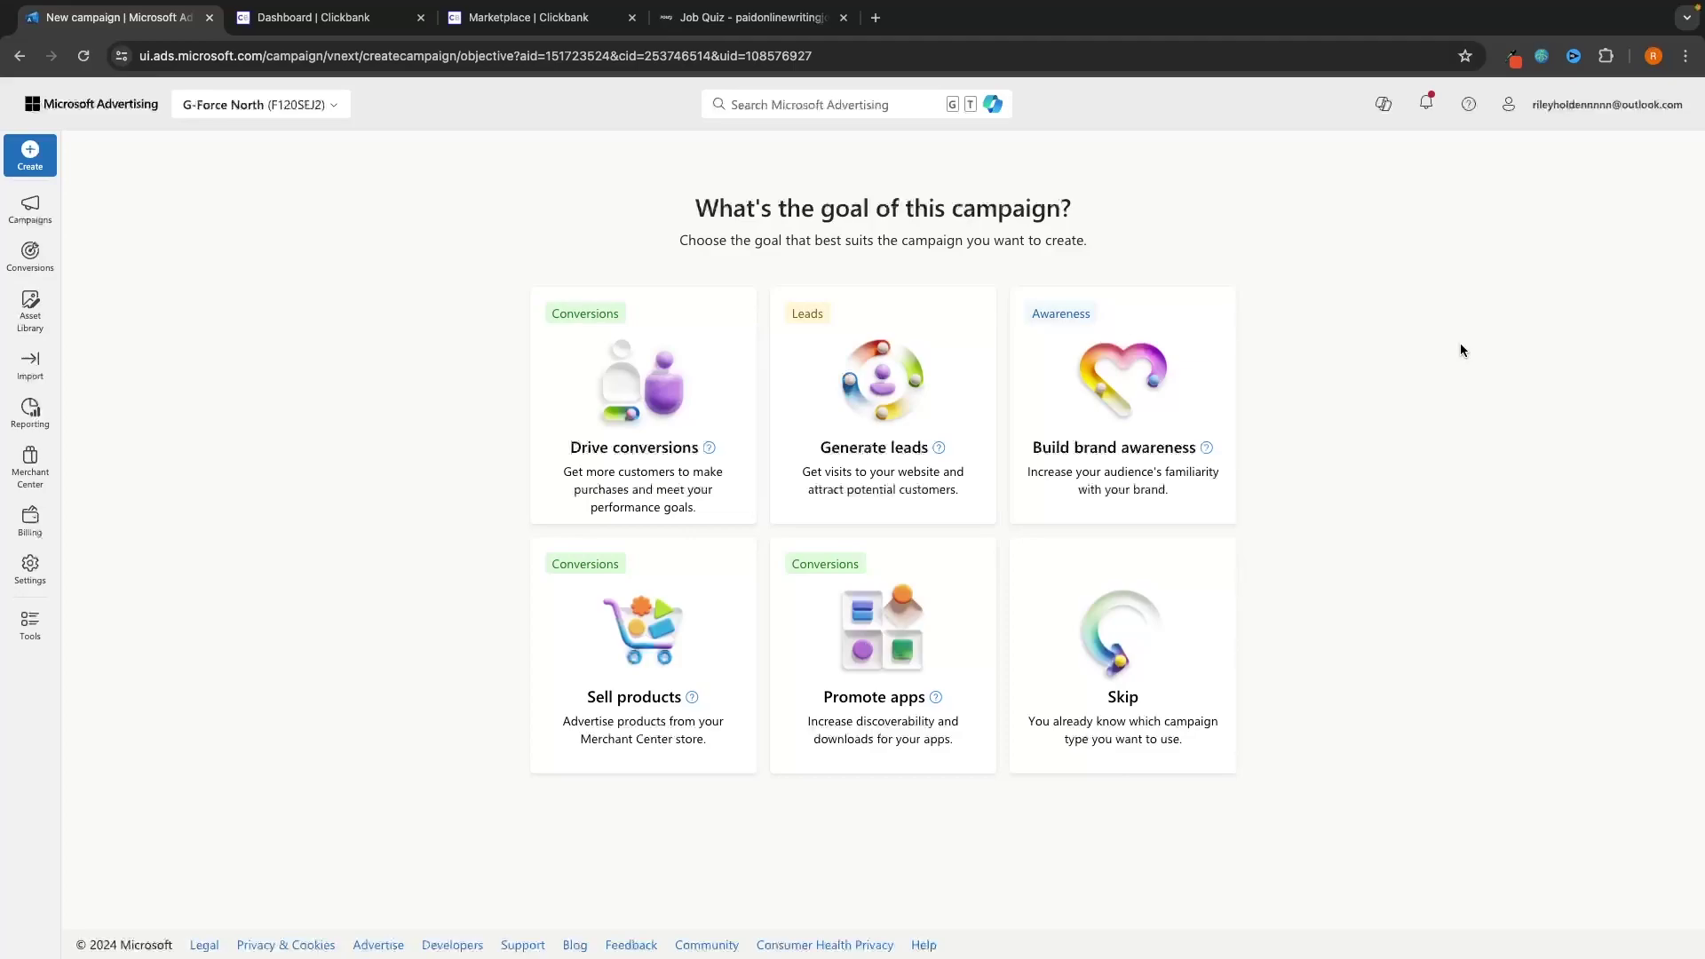
Step: Skip the campaign goal question and go on to the choice of campaign type
{"action": "left_click_drag", "start_coordinate": [696, 209], "coordinate": [1031, 209]}
{"action": "left_click", "coordinate": [1156, 211]}
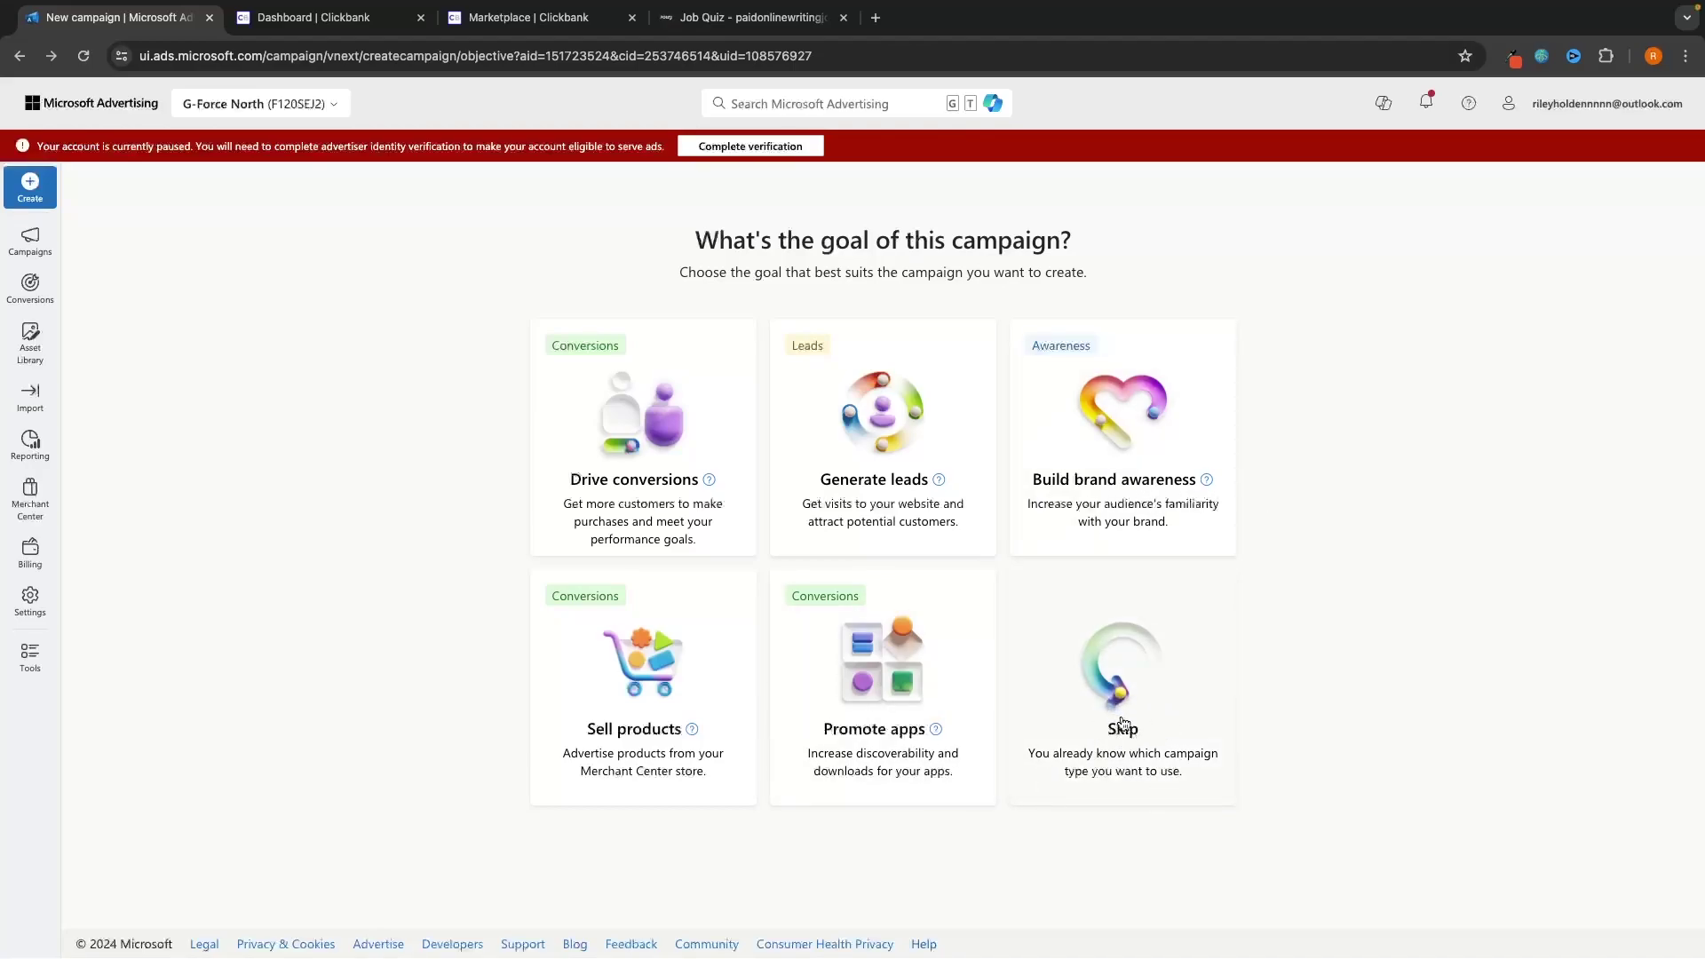
{"action": "left_click", "coordinate": [1142, 686]}
{"action": "scroll", "coordinate": [1277, 608], "scroll_direction": "up", "scroll_amount": 4}
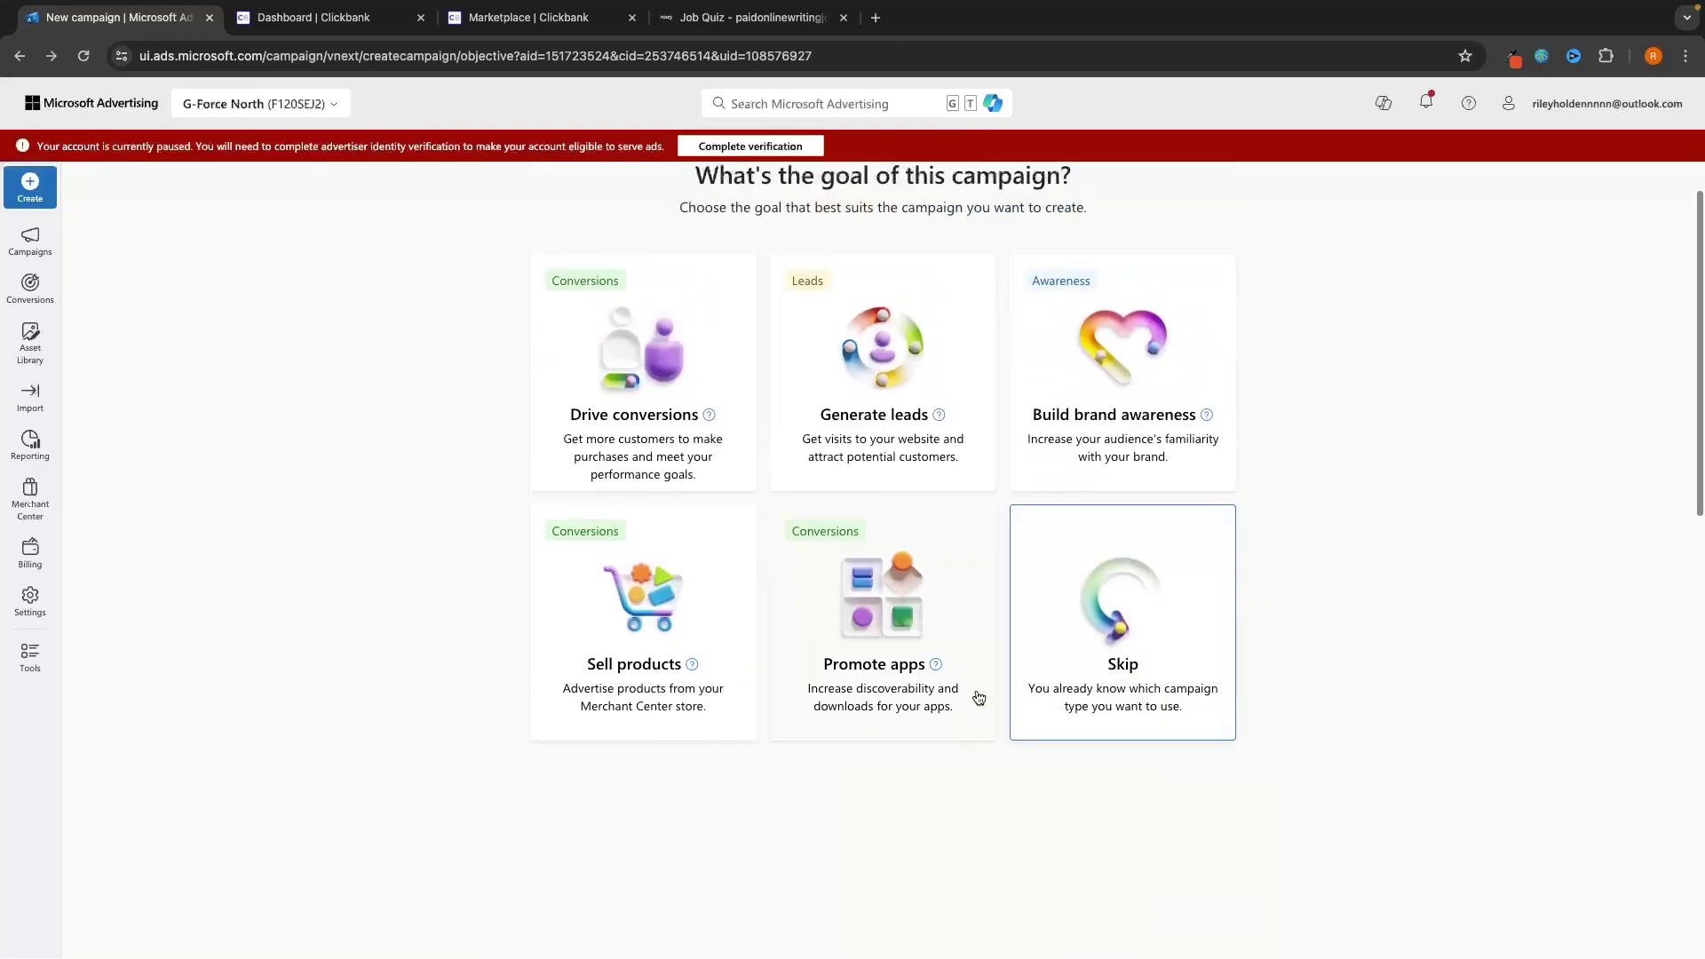
{"action": "scroll", "coordinate": [1382, 660], "scroll_direction": "down", "scroll_amount": 8}
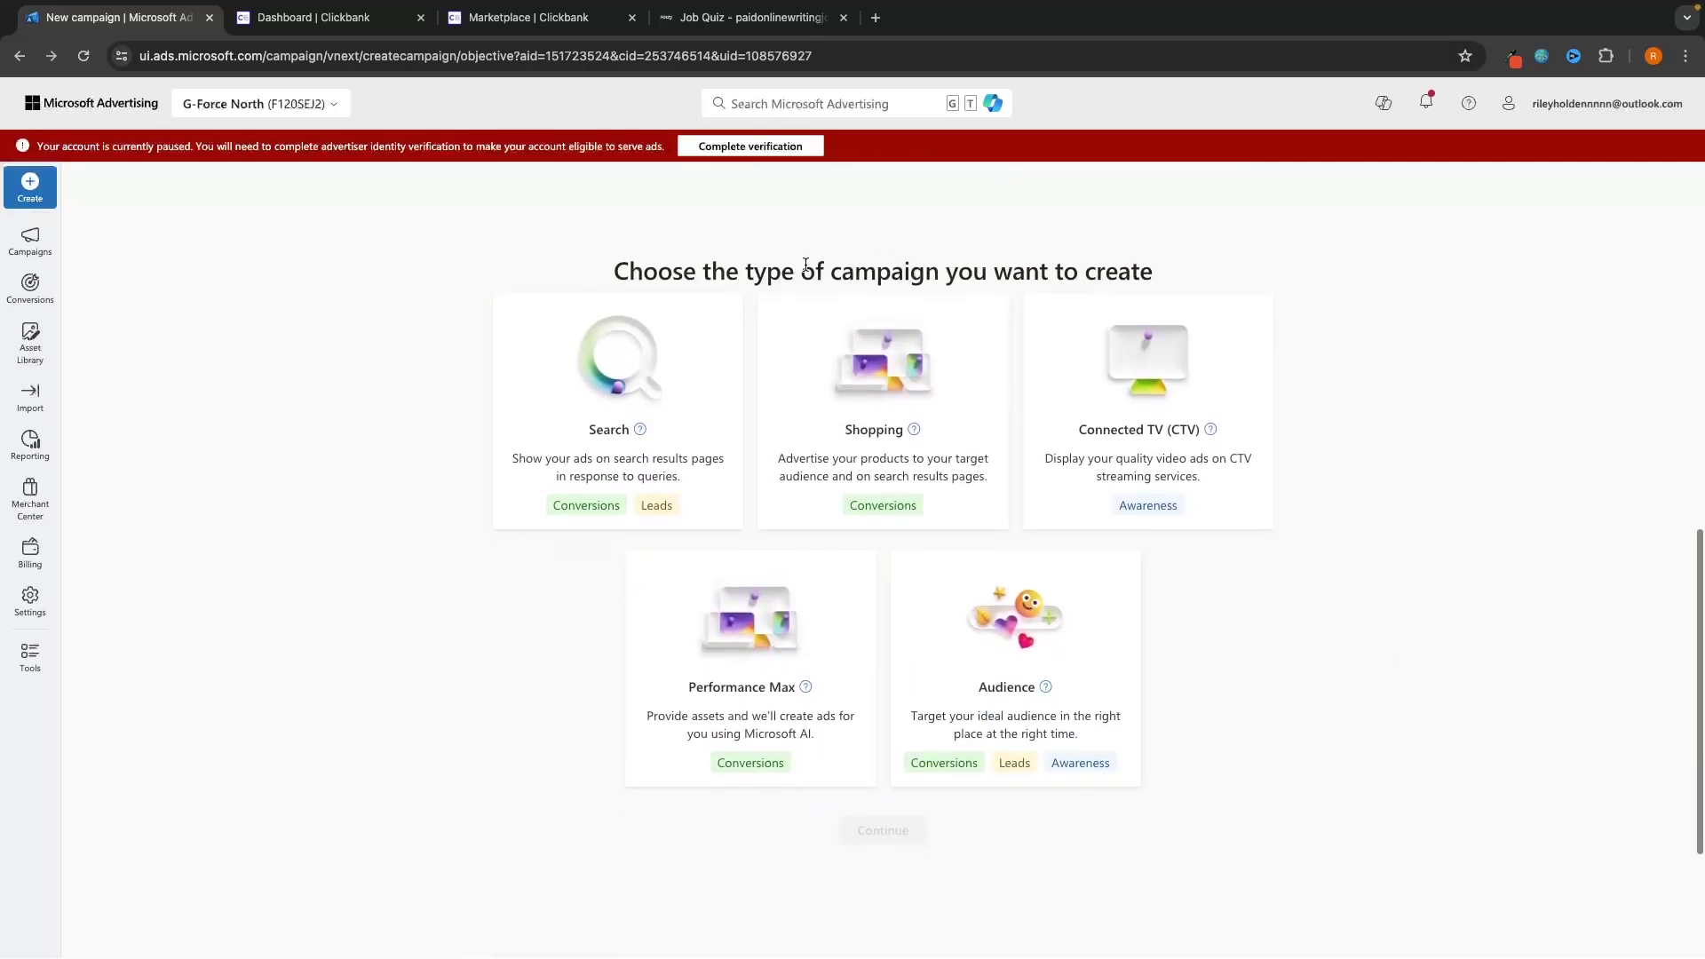
{"action": "left_click_drag", "start_coordinate": [612, 272], "coordinate": [1177, 273]}
{"action": "left_click", "coordinate": [1178, 274]}
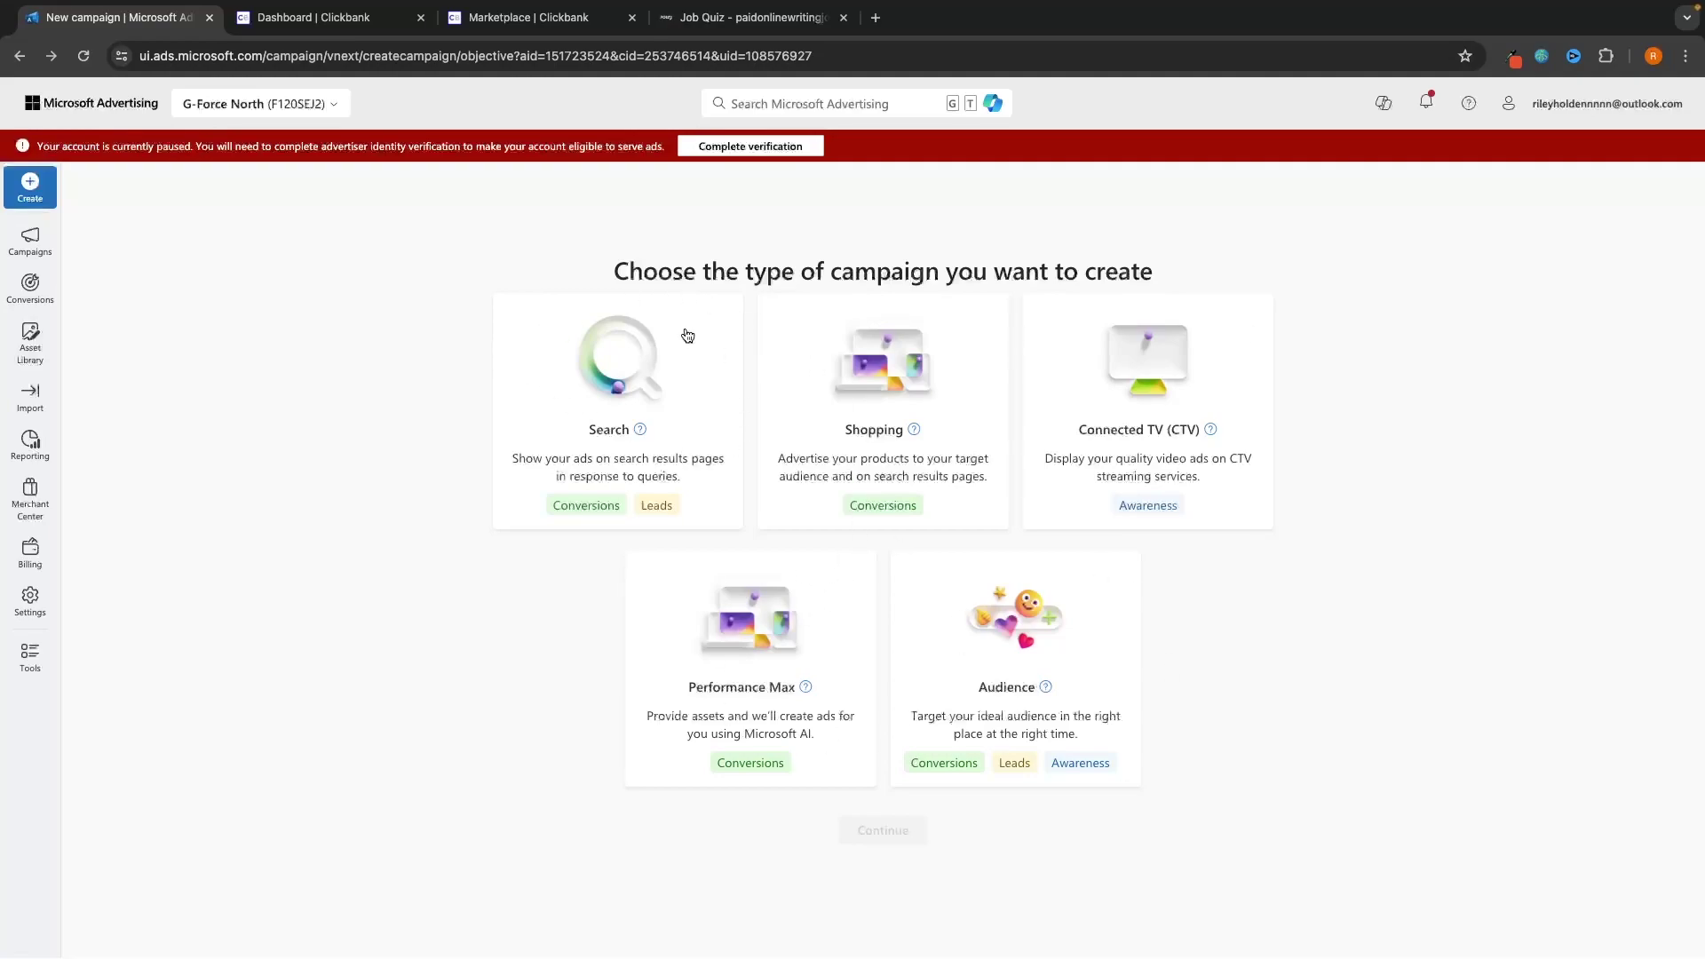
Step: Search Bing for "best sidehustle" in a new tab, examine the ad placement in the results and close the tab
{"action": "left_click", "coordinate": [876, 17]}
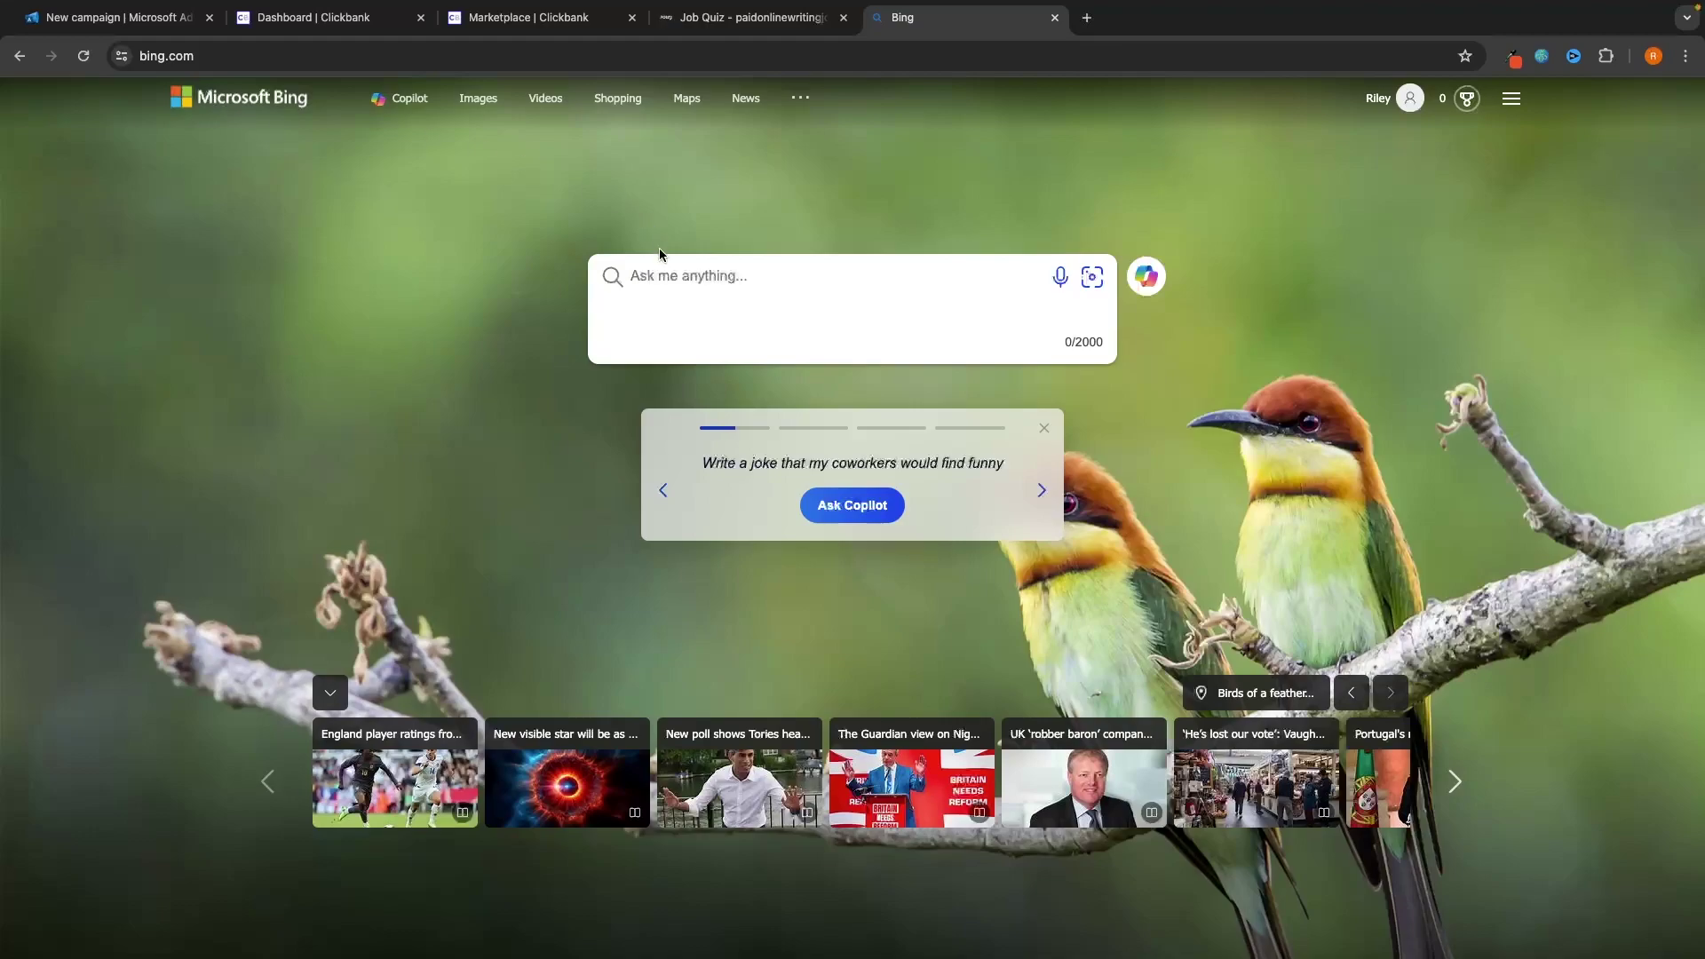
{"action": "type", "text": "best"}
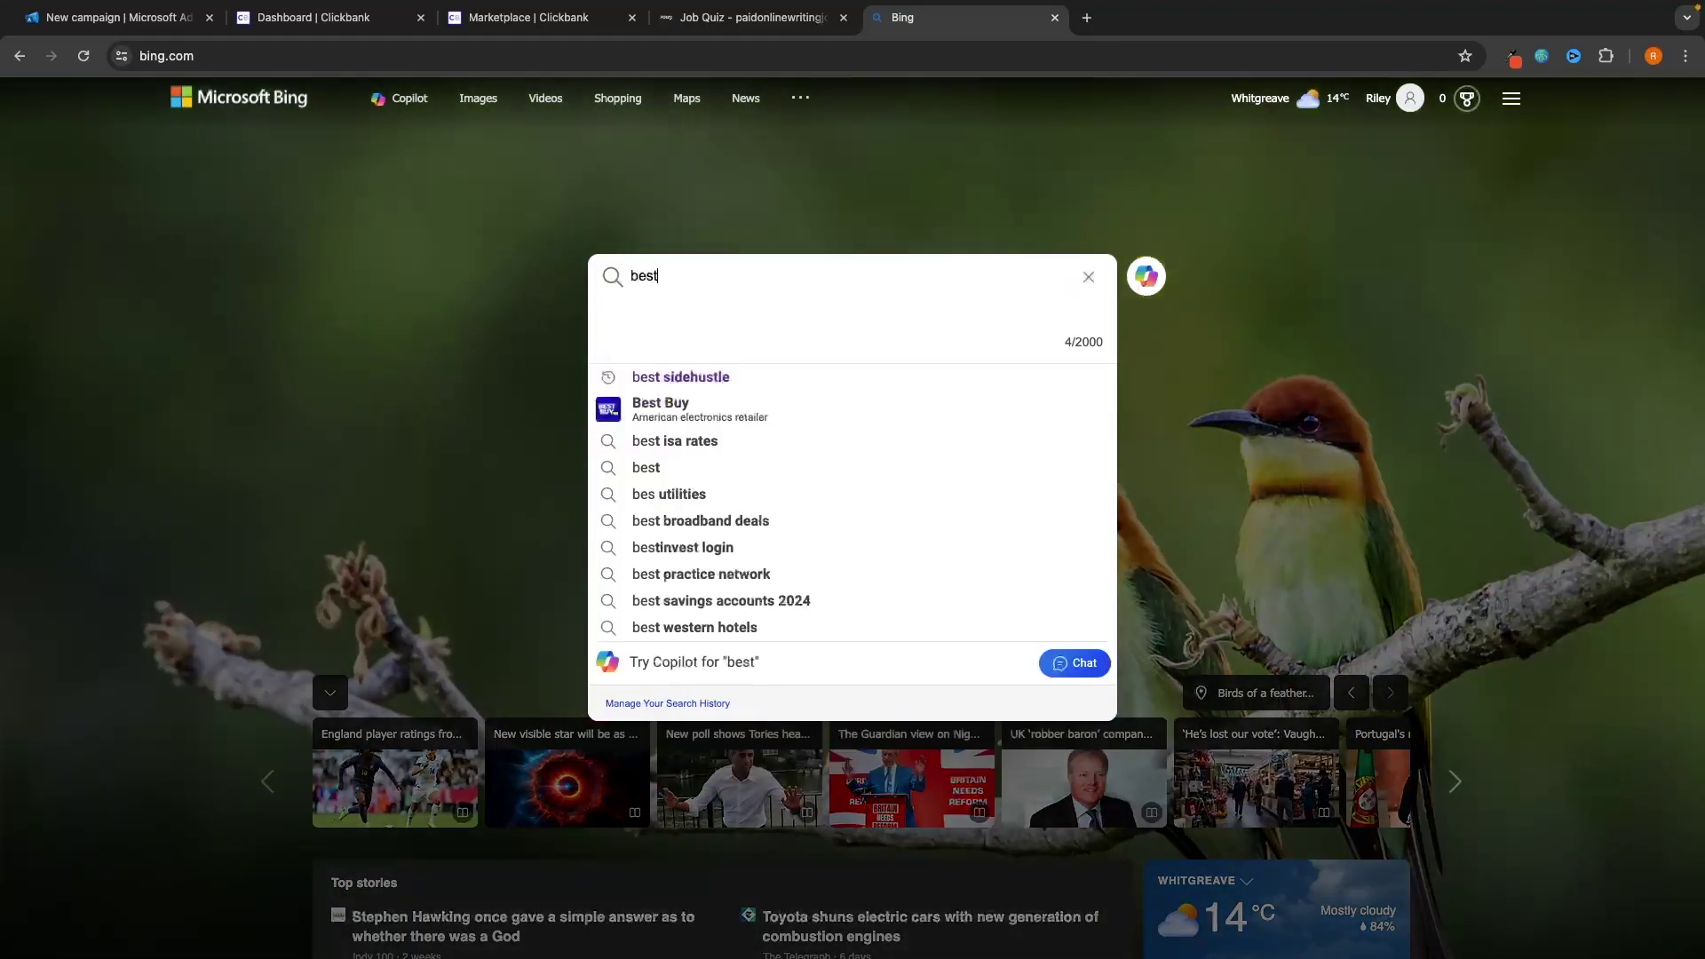
{"action": "type", "text": " sid"}
{"action": "key", "text": "Return"}
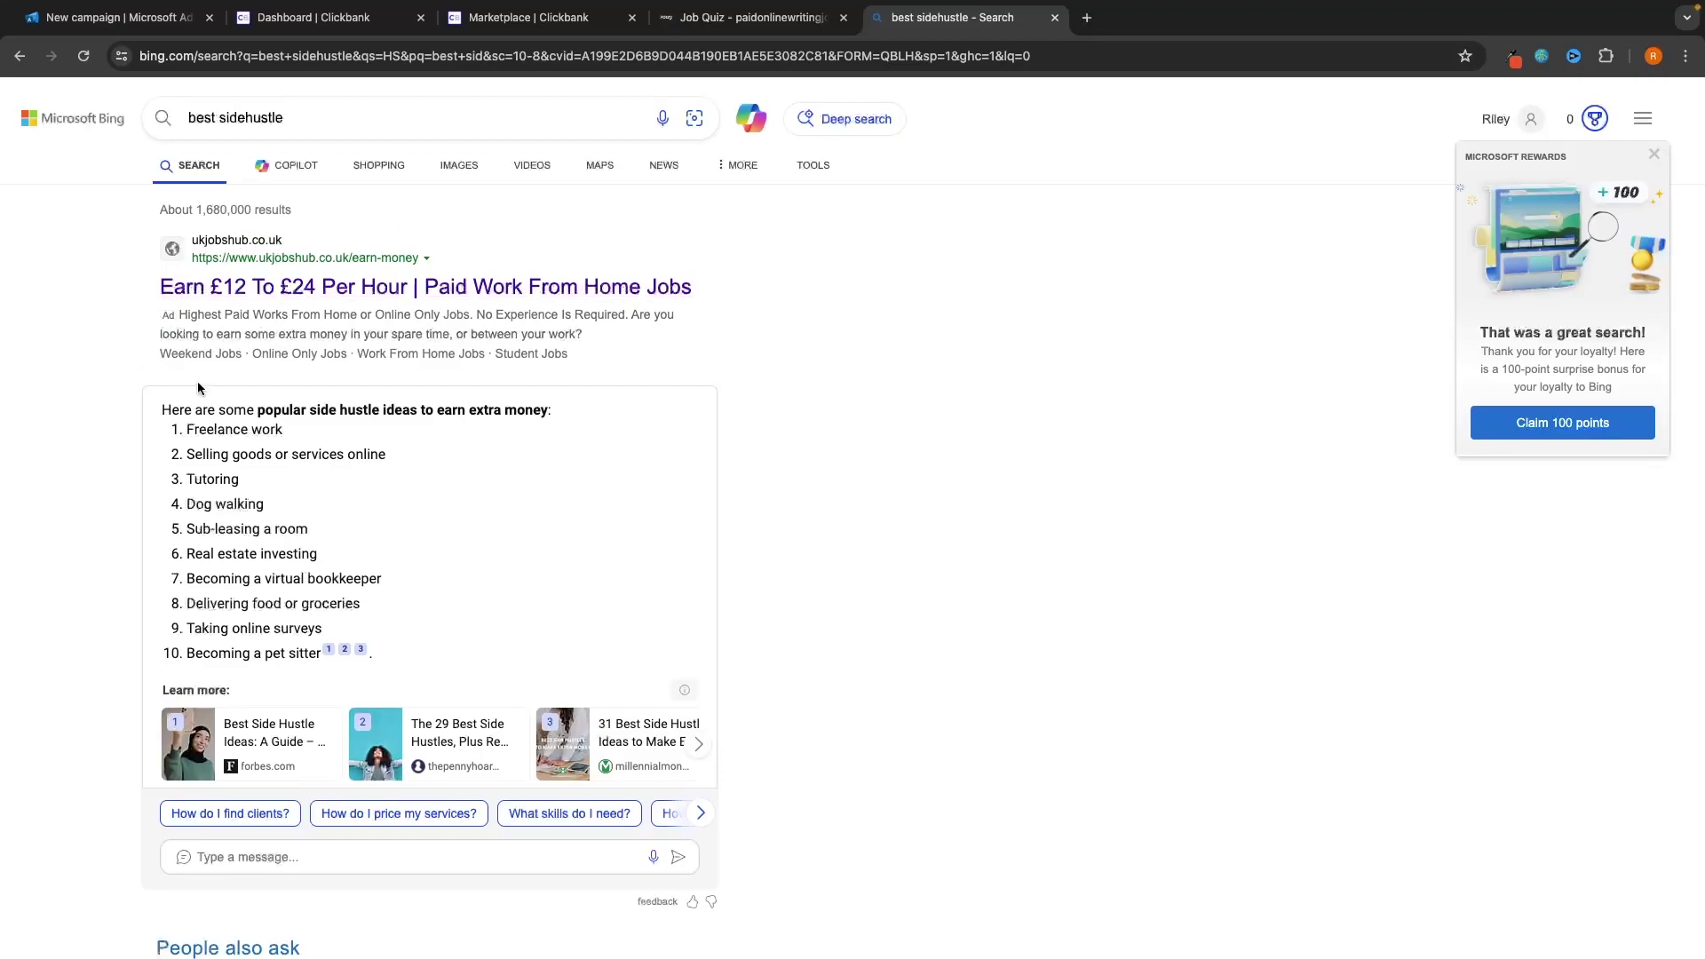
{"action": "left_click", "coordinate": [1054, 18]}
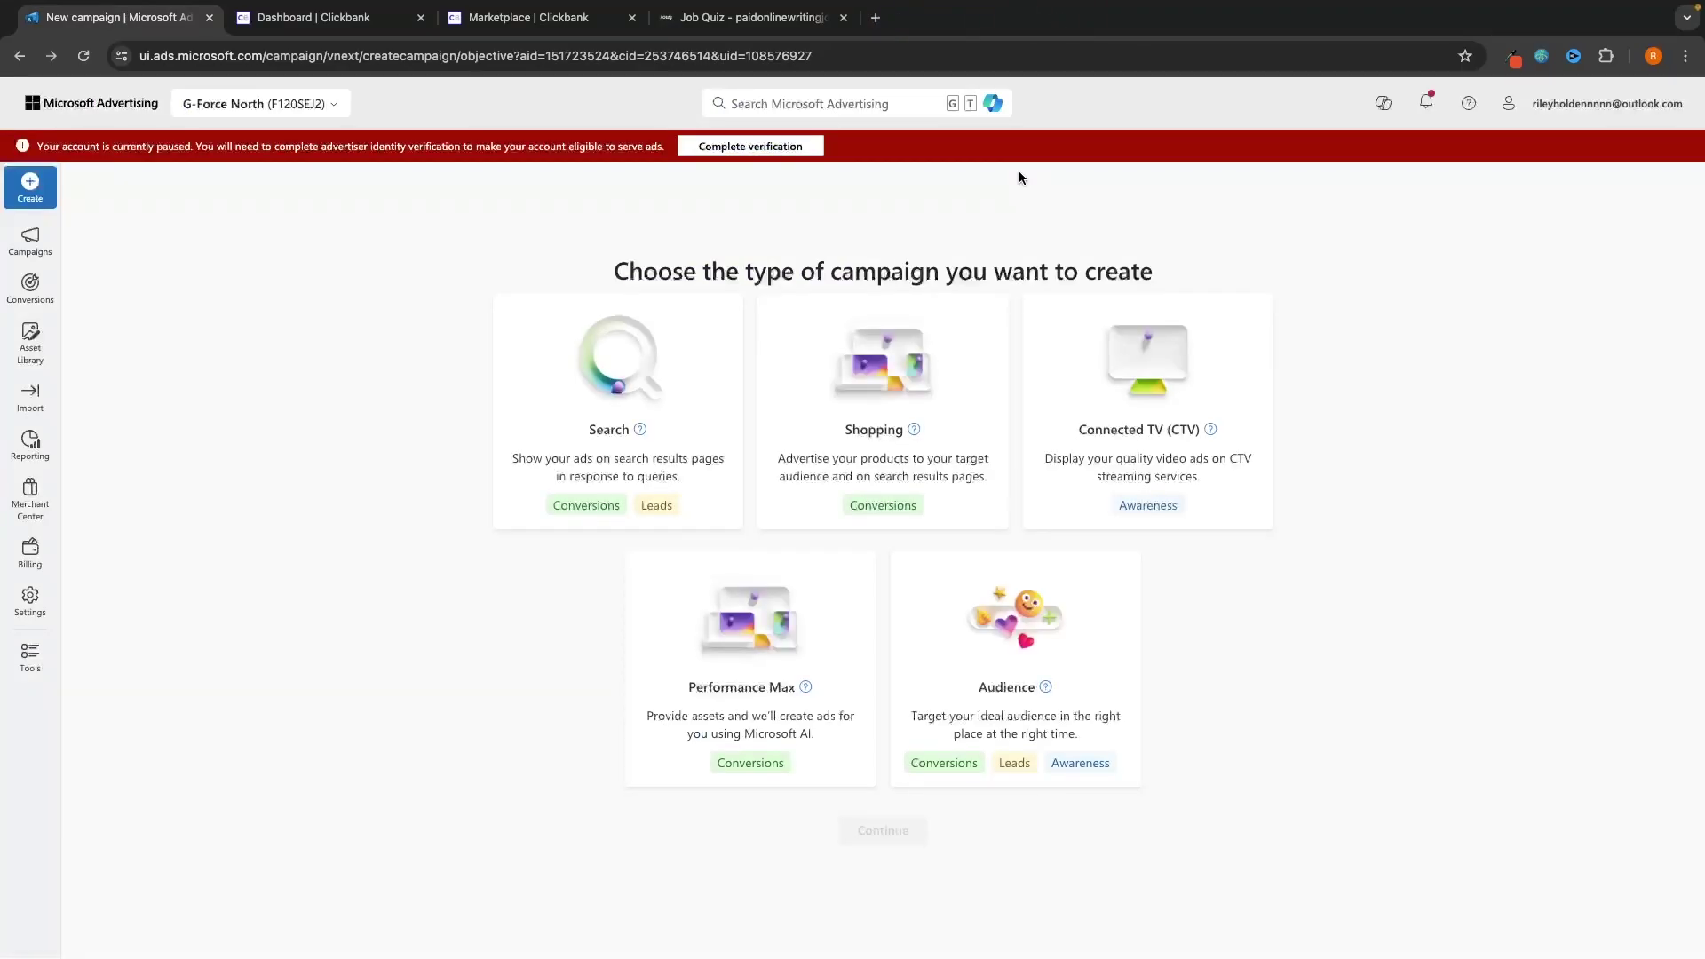
Step: Choose the Search campaign type with Search ads as the ad type and continue to the campaign settings
{"action": "left_click", "coordinate": [632, 370]}
{"action": "scroll", "coordinate": [856, 274], "scroll_direction": "up", "scroll_amount": 4}
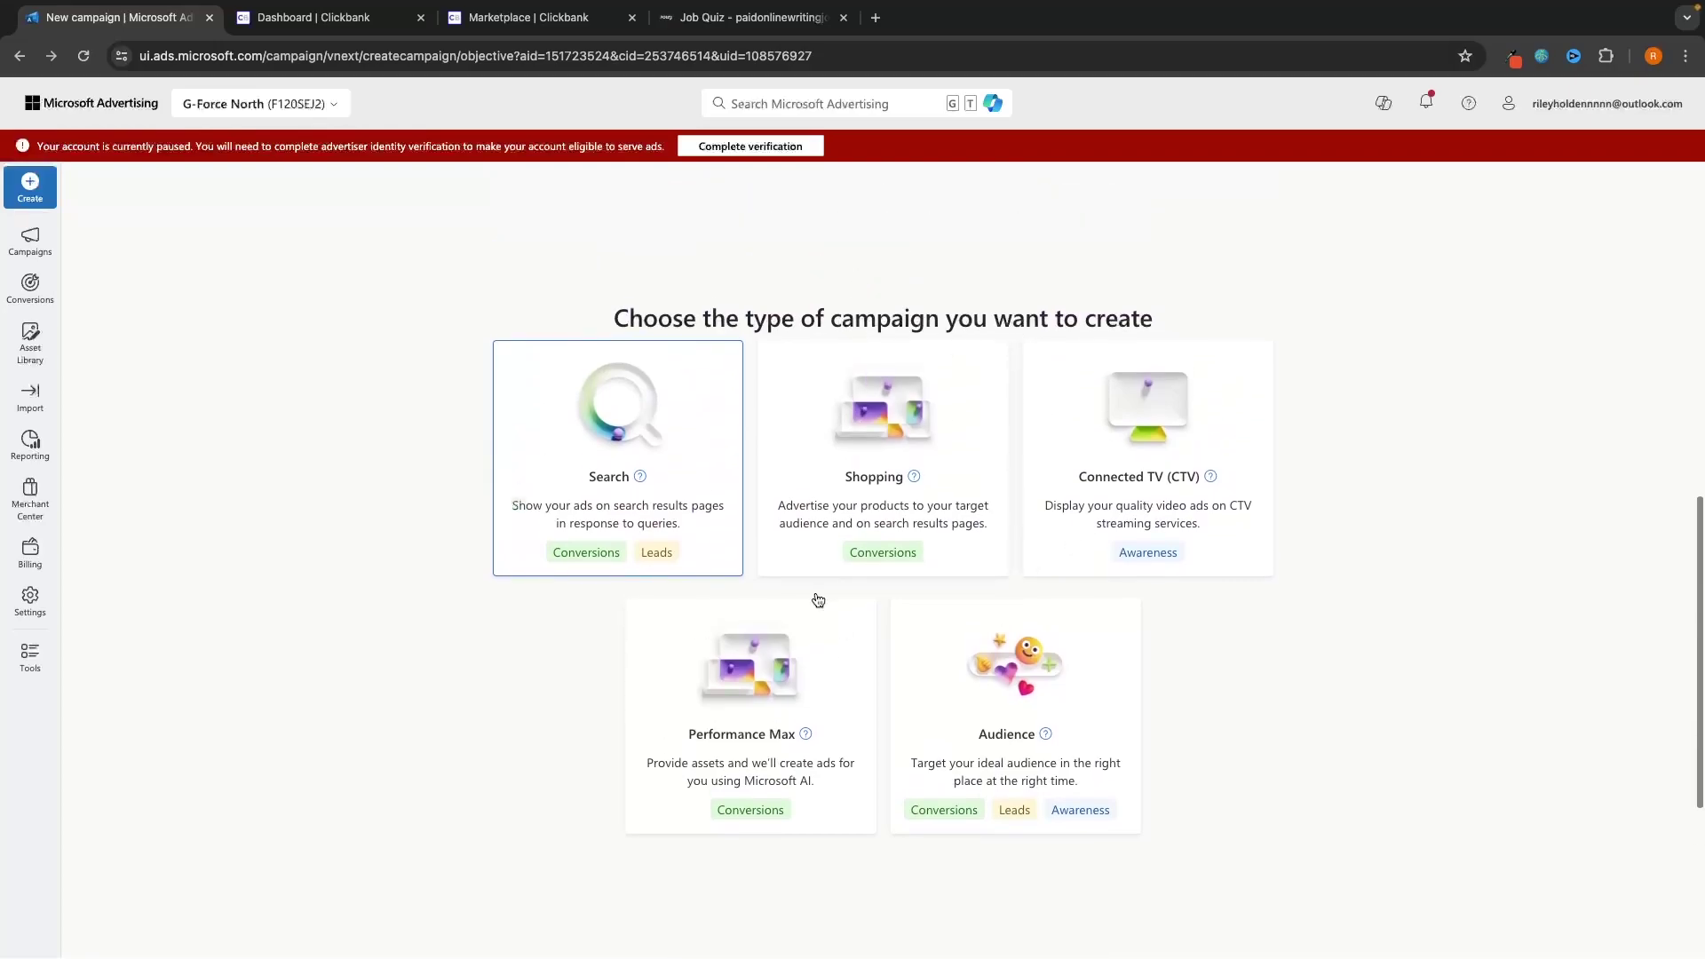
{"action": "scroll", "coordinate": [1184, 693], "scroll_direction": "down", "scroll_amount": 3}
{"action": "scroll", "coordinate": [1185, 693], "scroll_direction": "down", "scroll_amount": 2}
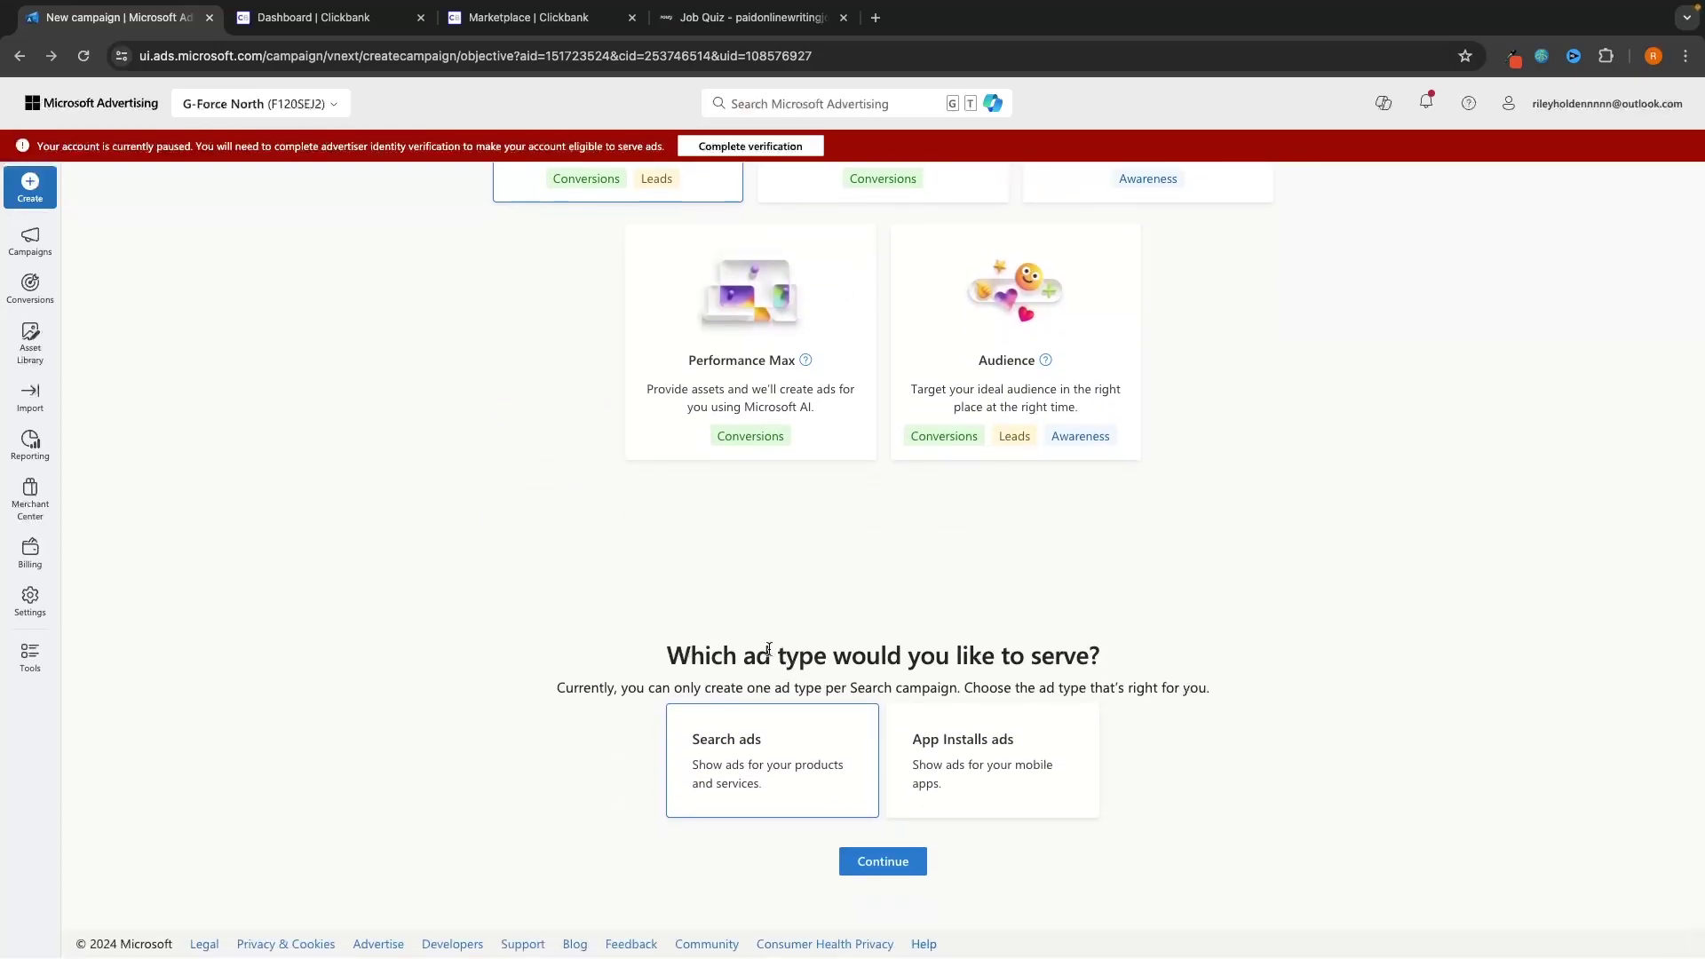
{"action": "left_click_drag", "start_coordinate": [649, 654], "coordinate": [1156, 653]}
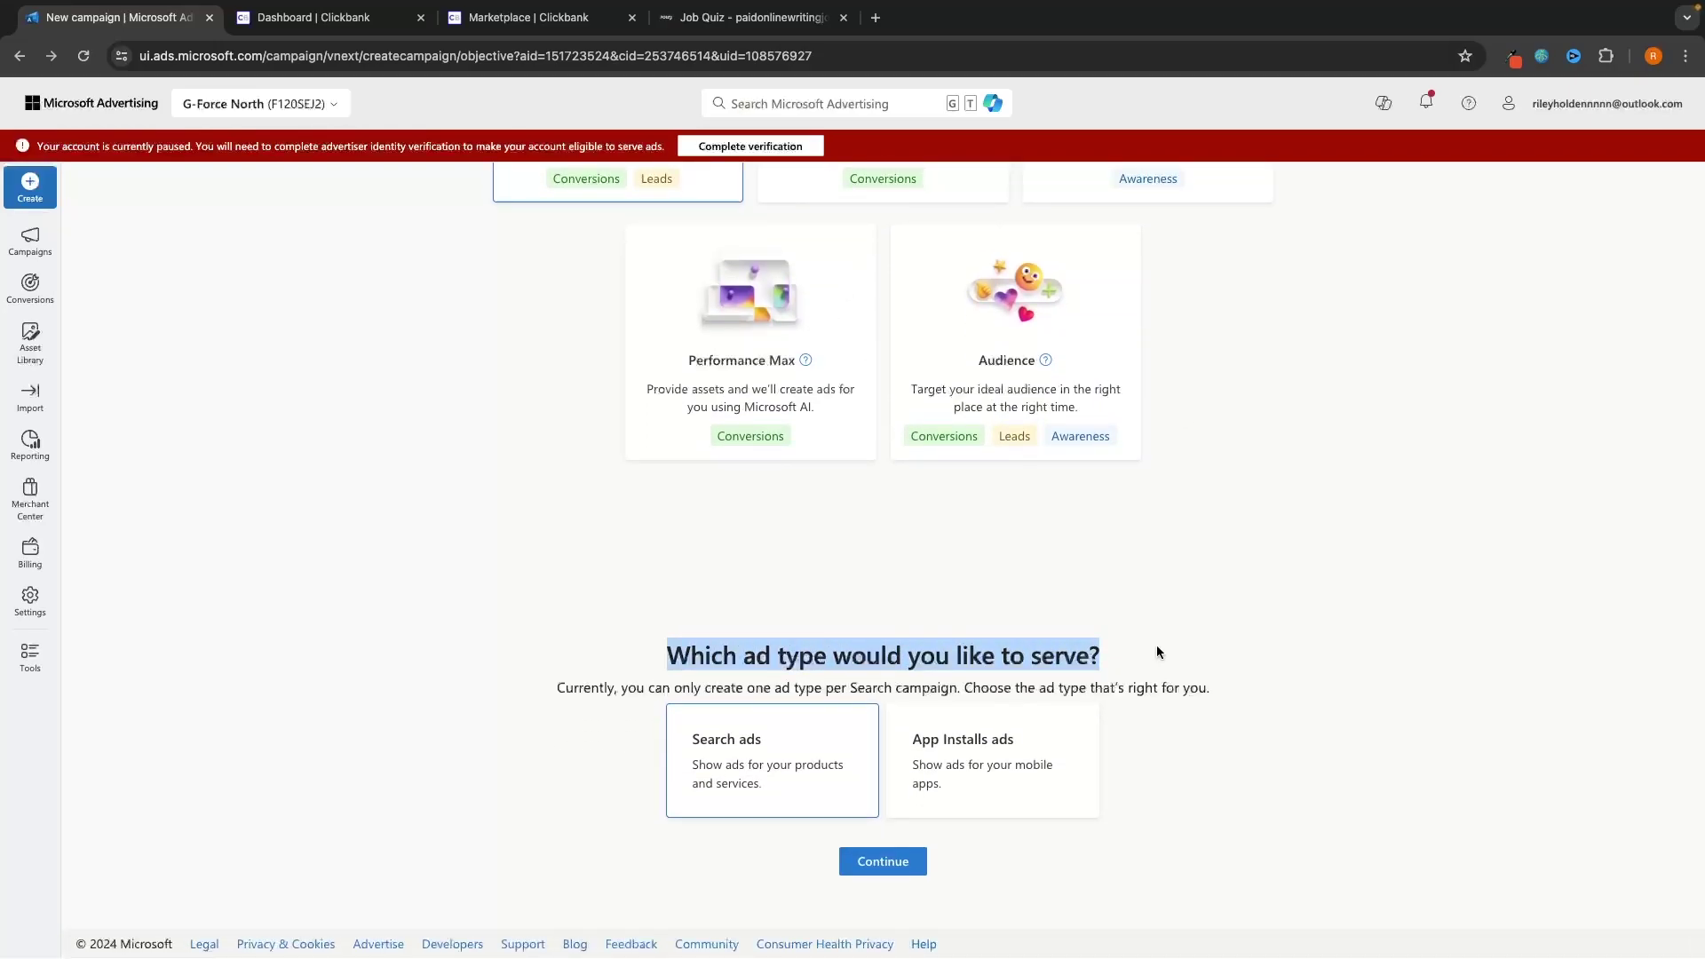
{"action": "left_click", "coordinate": [1009, 563]}
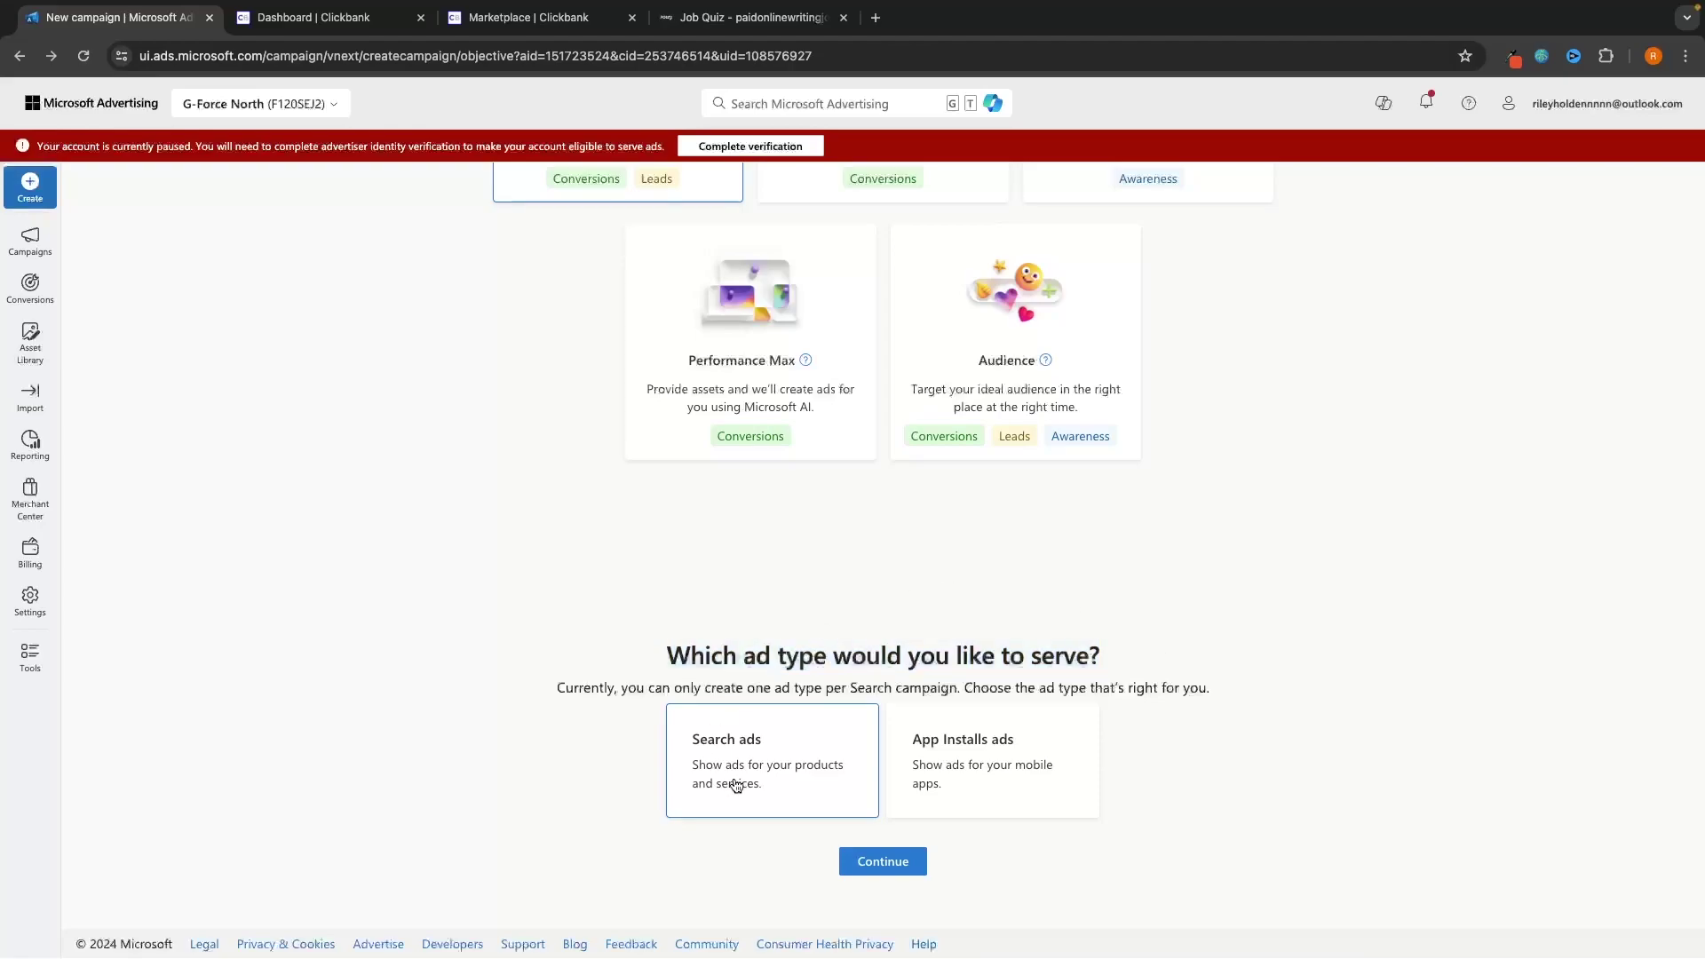
{"action": "left_click", "coordinate": [964, 753]}
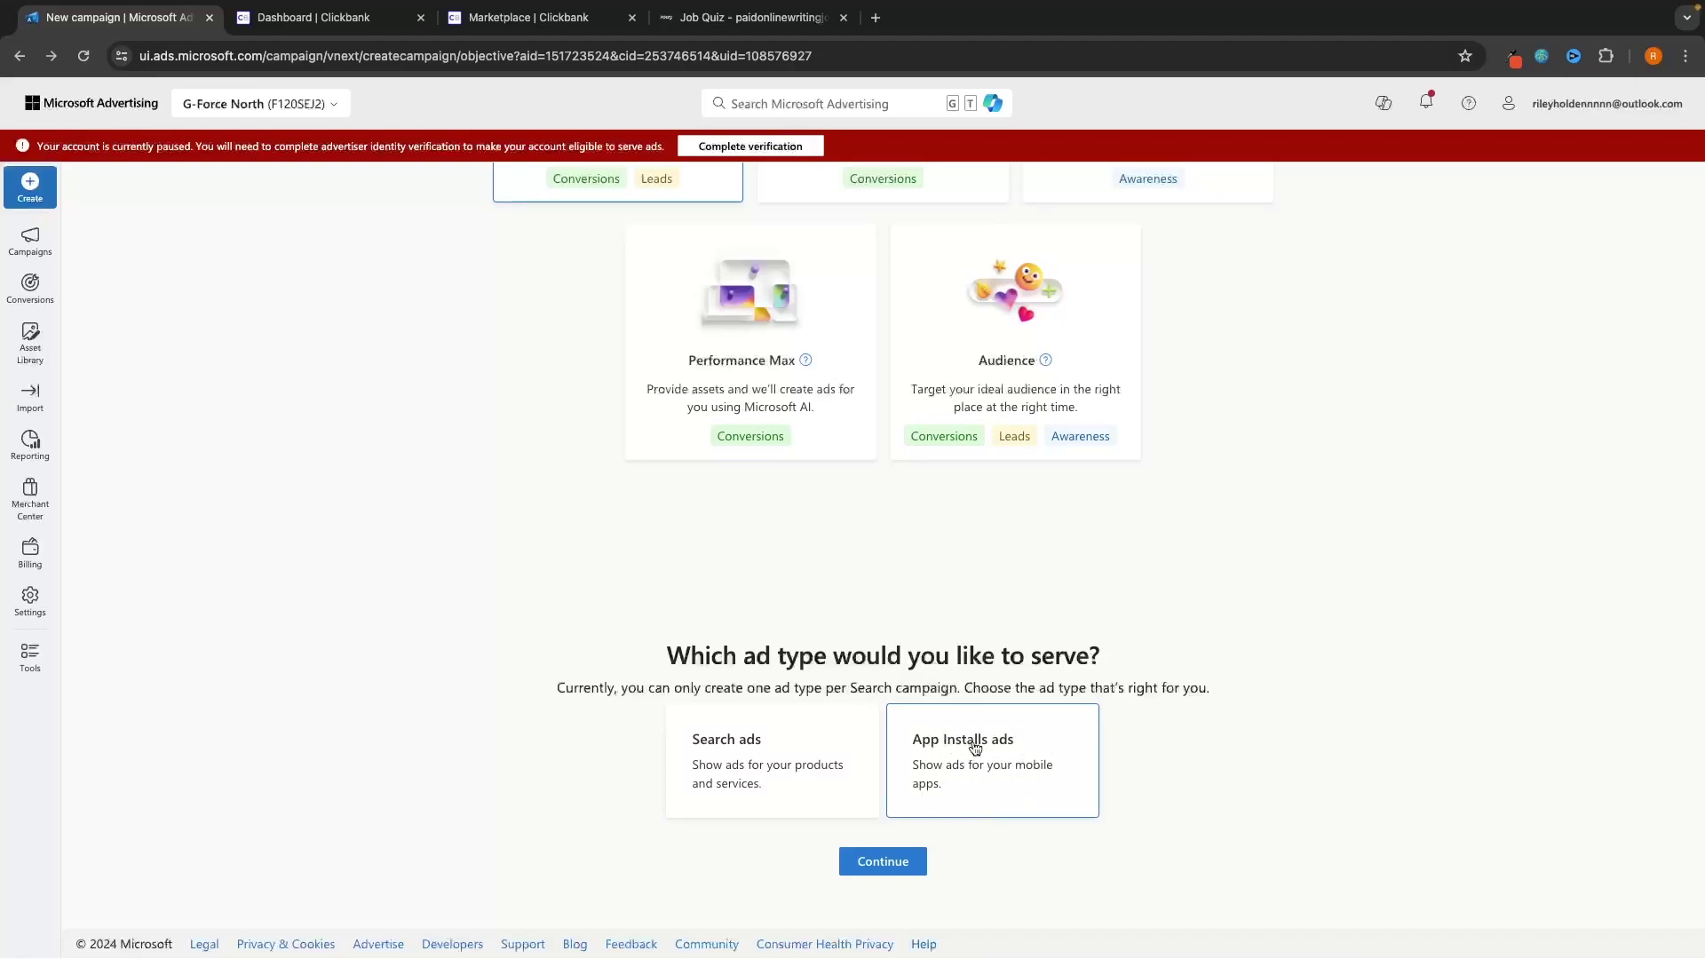
{"action": "left_click", "coordinate": [720, 748]}
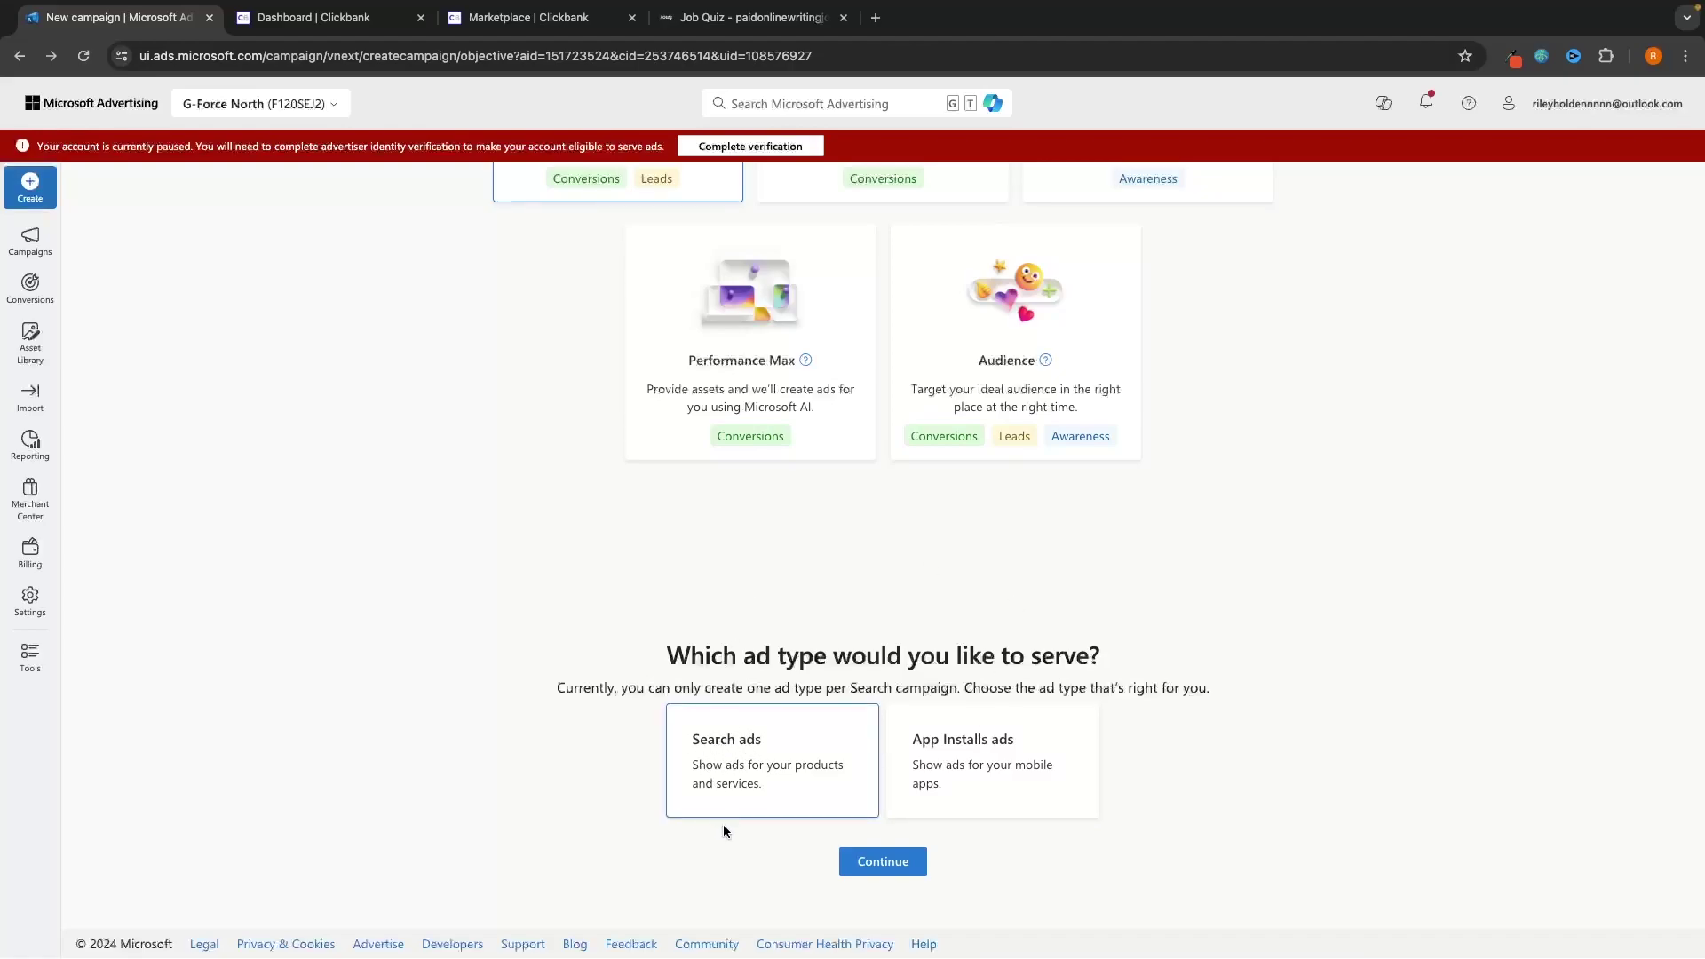
{"action": "left_click", "coordinate": [884, 860]}
Step: Check the product name on the offer's sales page and name the campaign "Paid Online Writing jobs Campaign"
{"action": "left_click_drag", "start_coordinate": [314, 233], "coordinate": [514, 240]}
{"action": "left_click", "coordinate": [738, 290]}
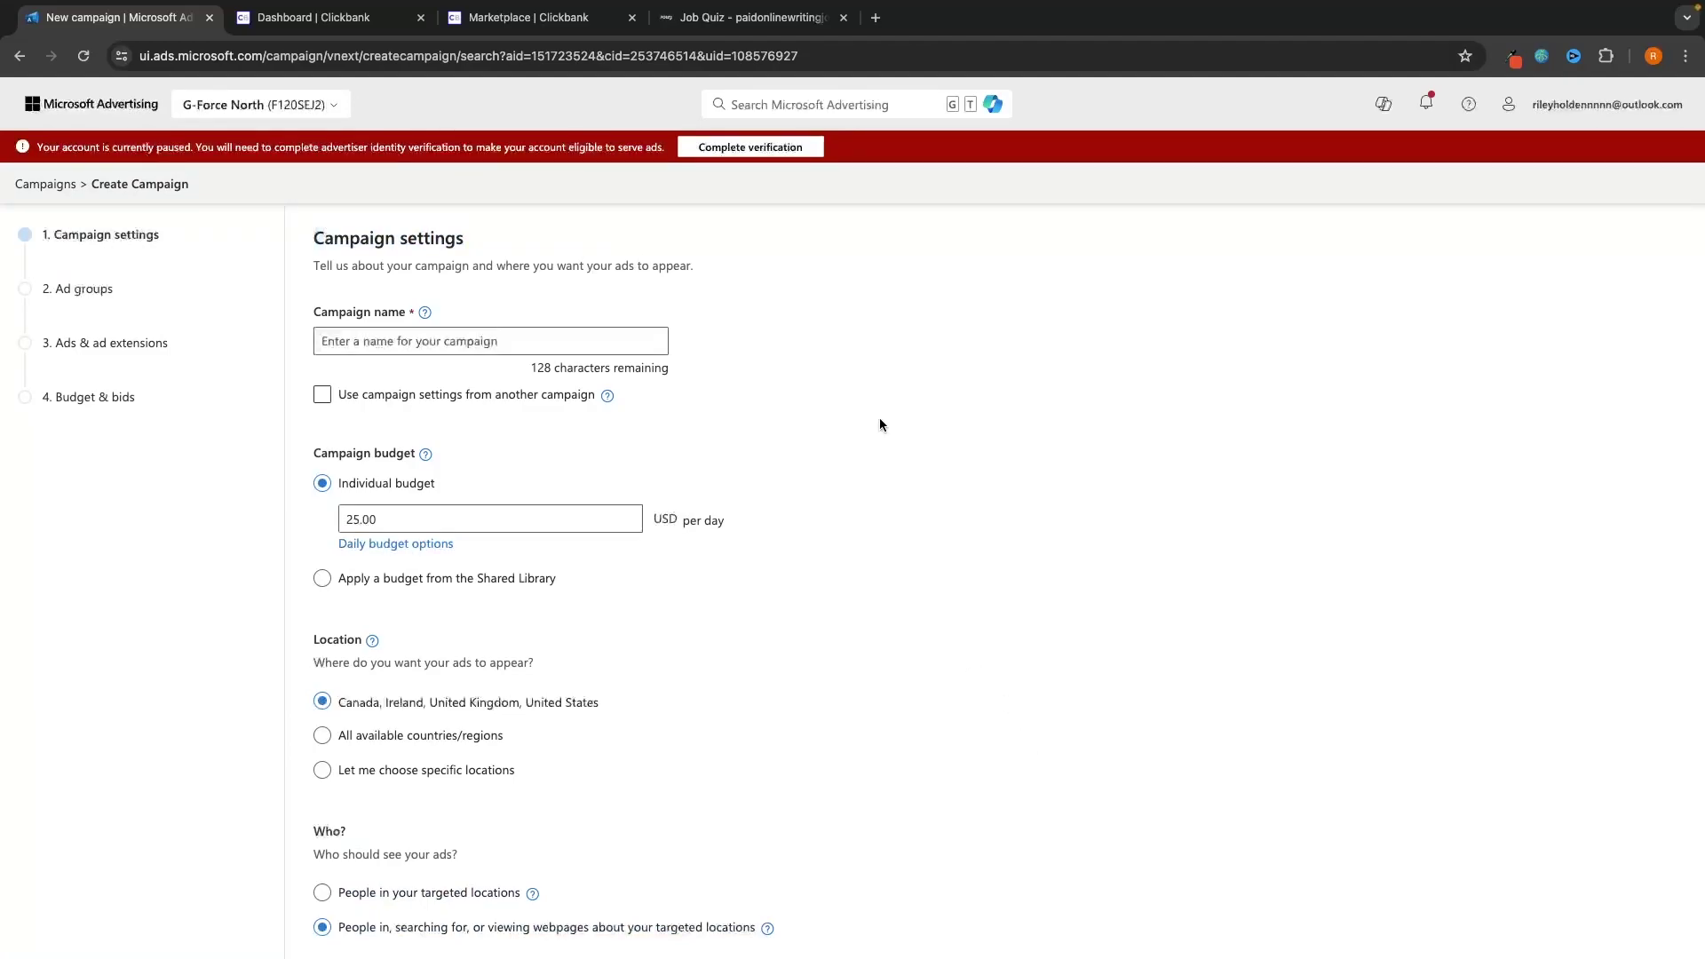
{"action": "left_click_drag", "start_coordinate": [305, 313], "coordinate": [404, 311]}
{"action": "left_click", "coordinate": [755, 310]}
{"action": "left_click", "coordinate": [750, 18]}
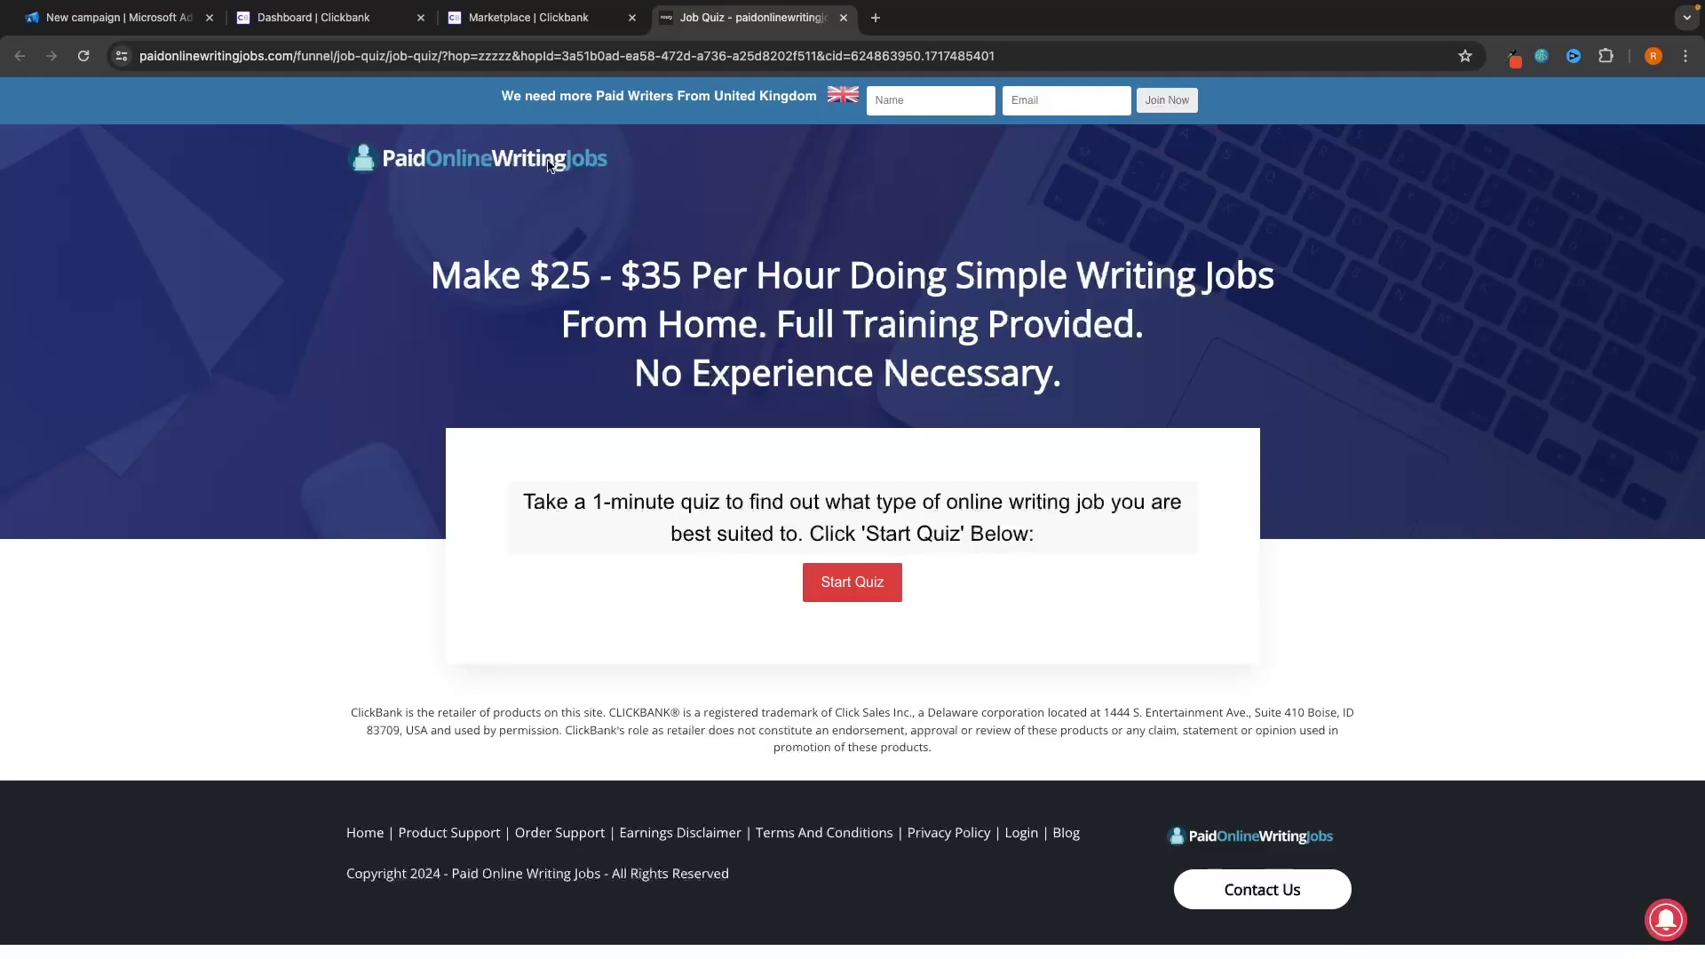
{"action": "left_click", "coordinate": [111, 18]}
{"action": "left_click", "coordinate": [419, 342]}
{"action": "type", "text": "Paid Online Writing jobs Campaign"}
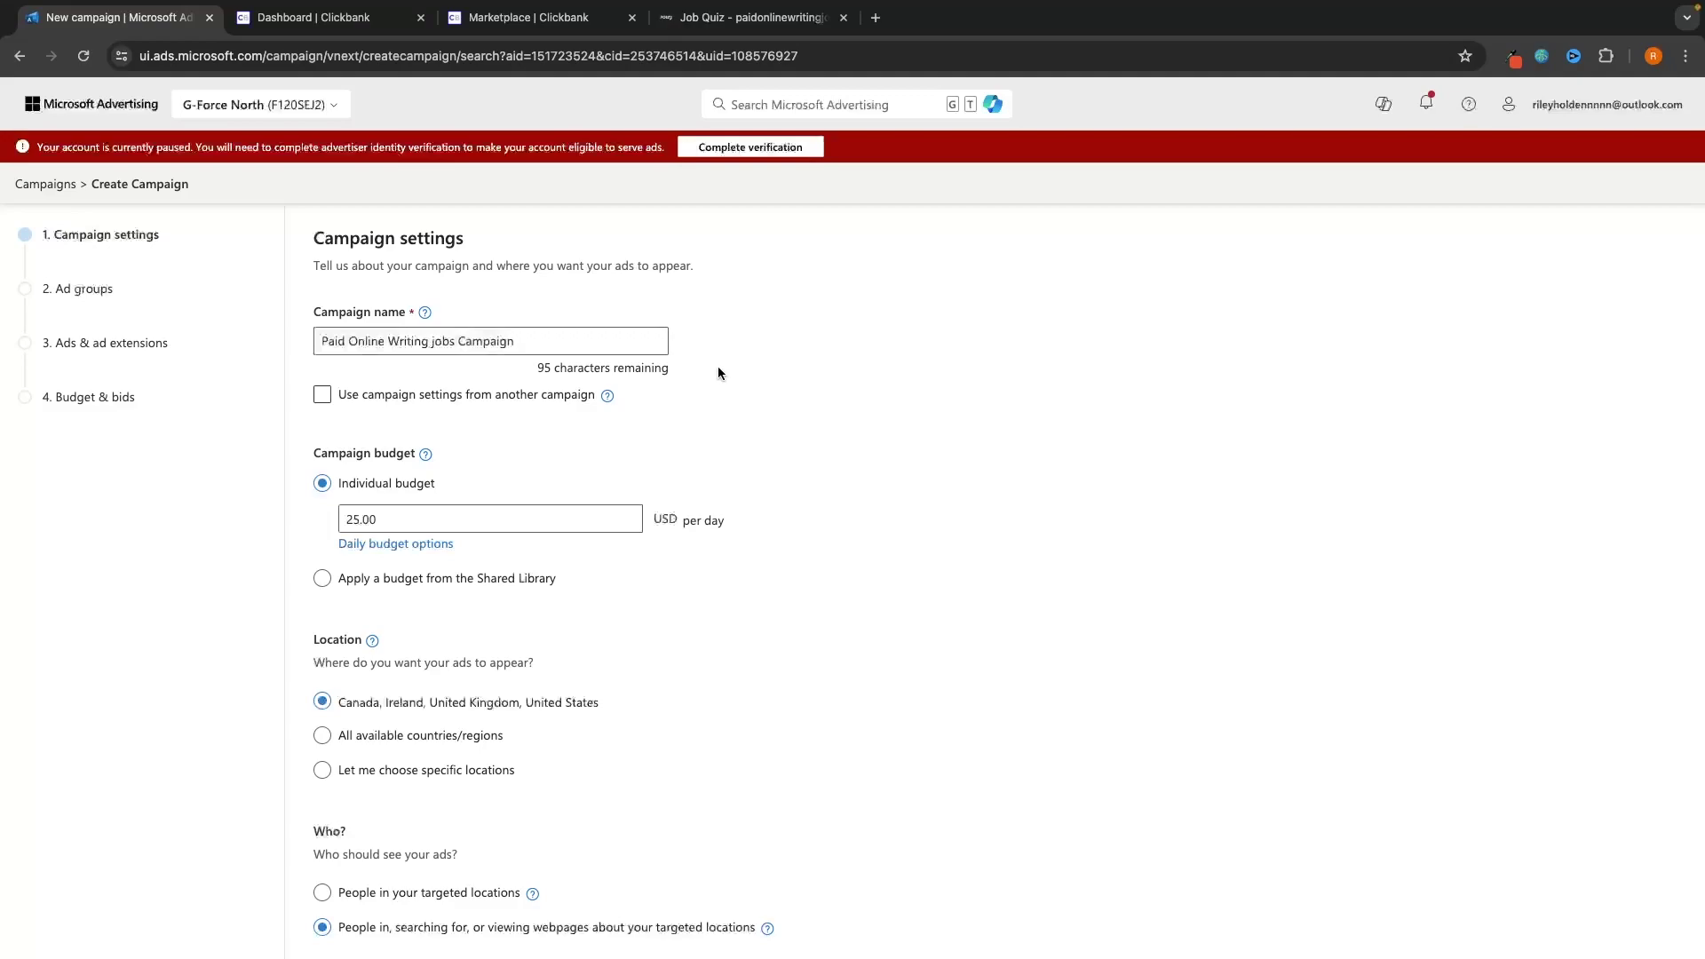
{"action": "scroll", "coordinate": [733, 314], "scroll_direction": "down", "scroll_amount": 3}
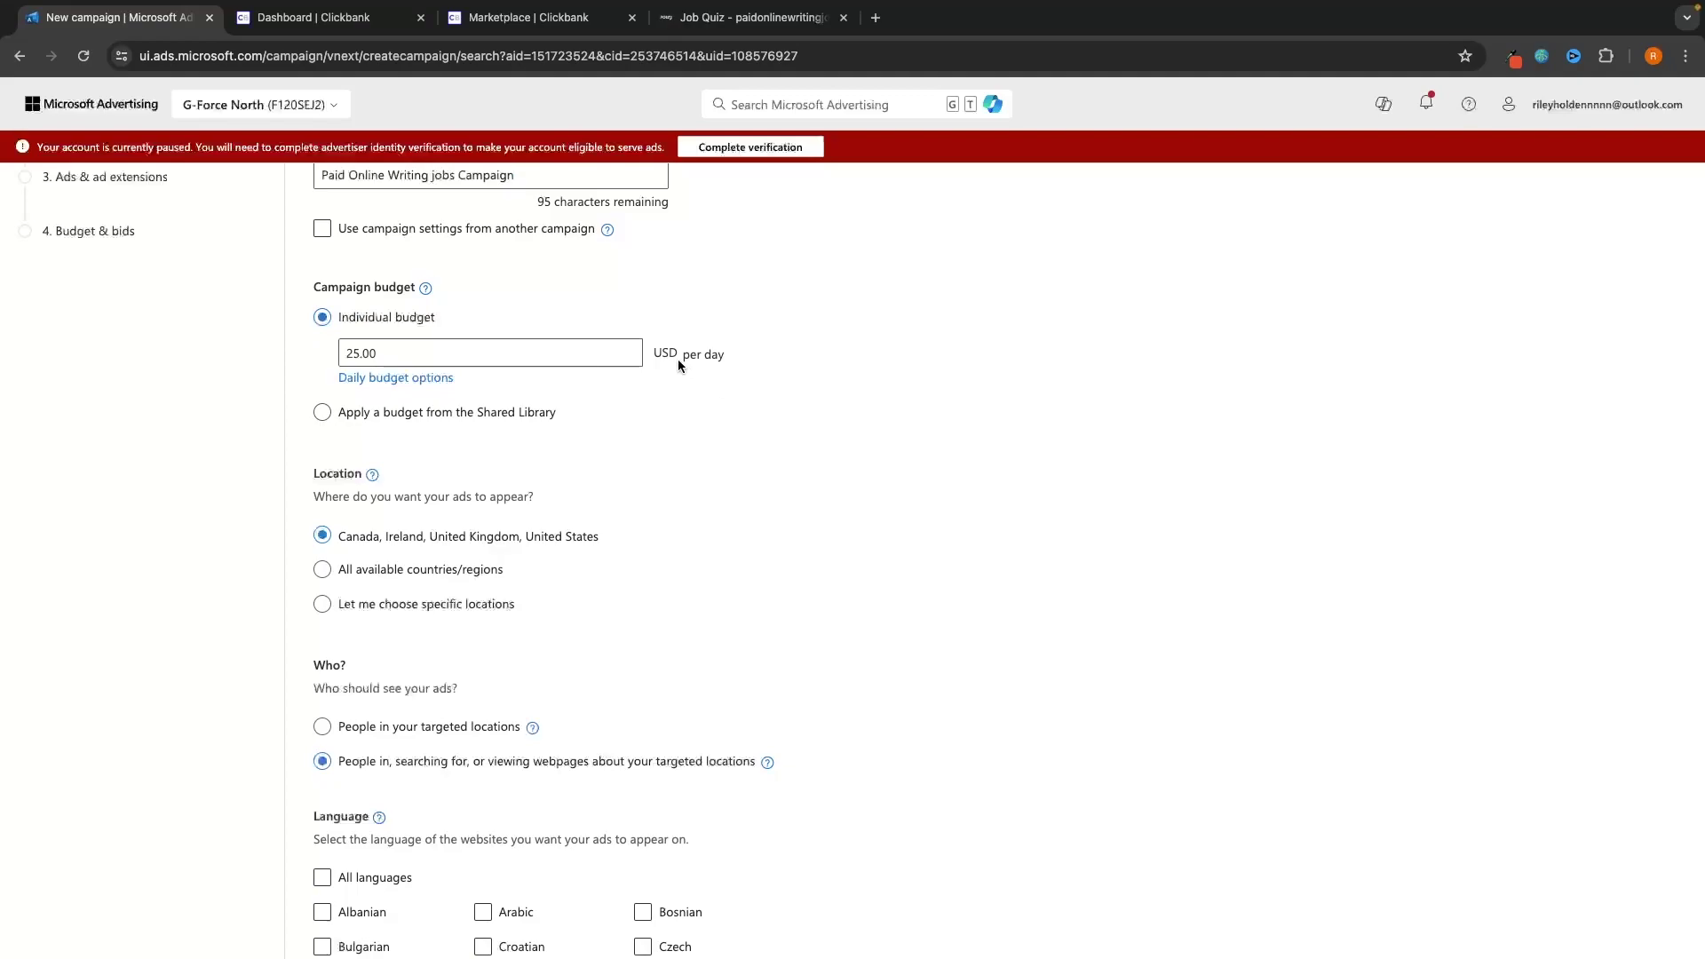
Step: Set the individual campaign budget to 100 USD per day
{"action": "left_click_drag", "start_coordinate": [552, 350], "coordinate": [286, 350]}
{"action": "type", "text": "10"}
{"action": "double_click", "coordinate": [447, 348]}
{"action": "type", "text": "300"}
{"action": "double_click", "coordinate": [469, 343]}
{"action": "type", "text": "100"}
{"action": "scroll", "coordinate": [920, 354], "scroll_direction": "down", "scroll_amount": 1}
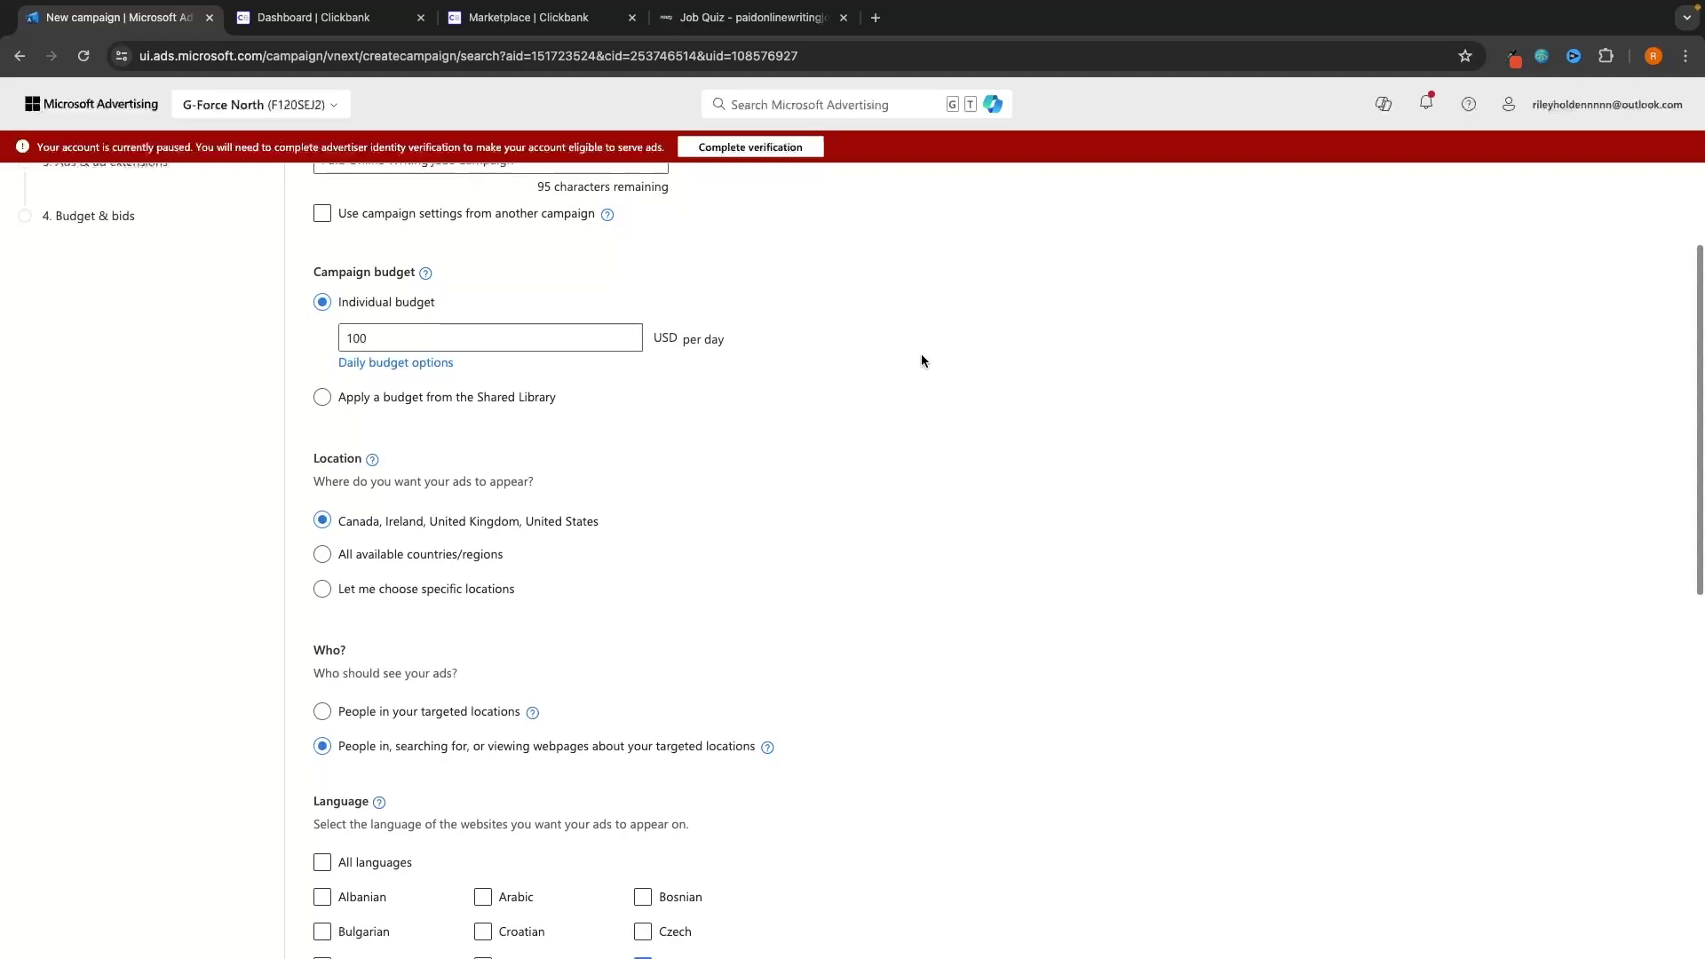
Step: Examine the preset location options that determine where the ads appear, including the four-country preset and all available countries/regions
{"action": "scroll", "coordinate": [806, 347], "scroll_direction": "down", "scroll_amount": 2}
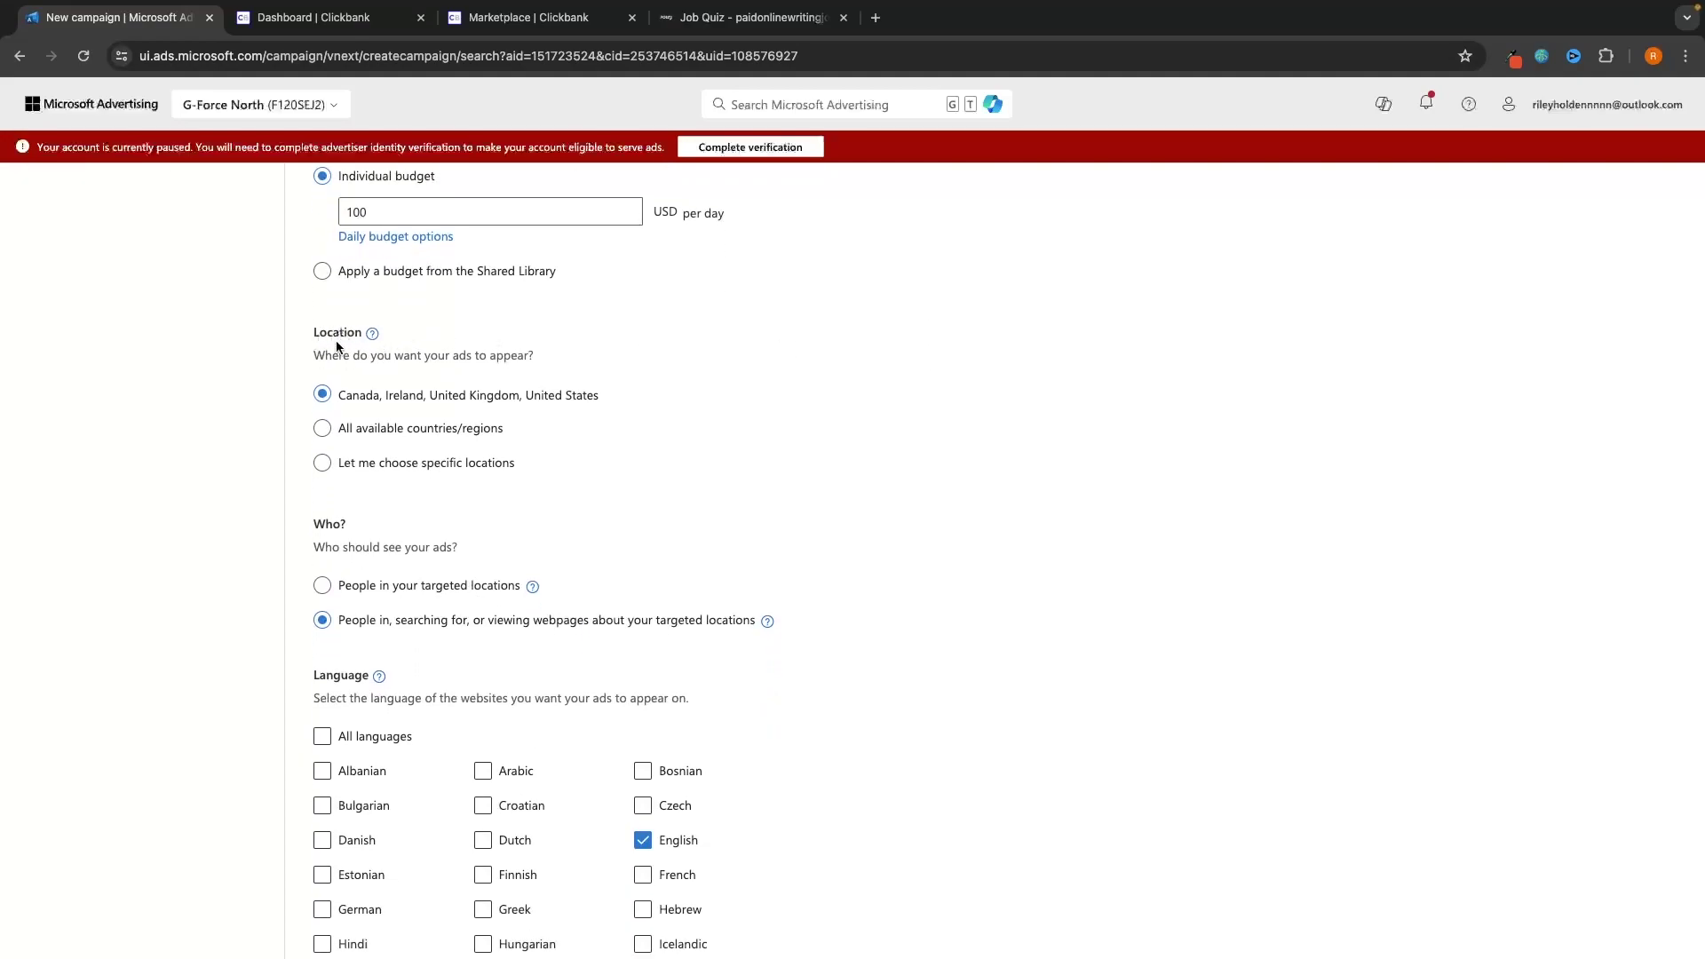
{"action": "left_click_drag", "start_coordinate": [310, 355], "coordinate": [517, 355]}
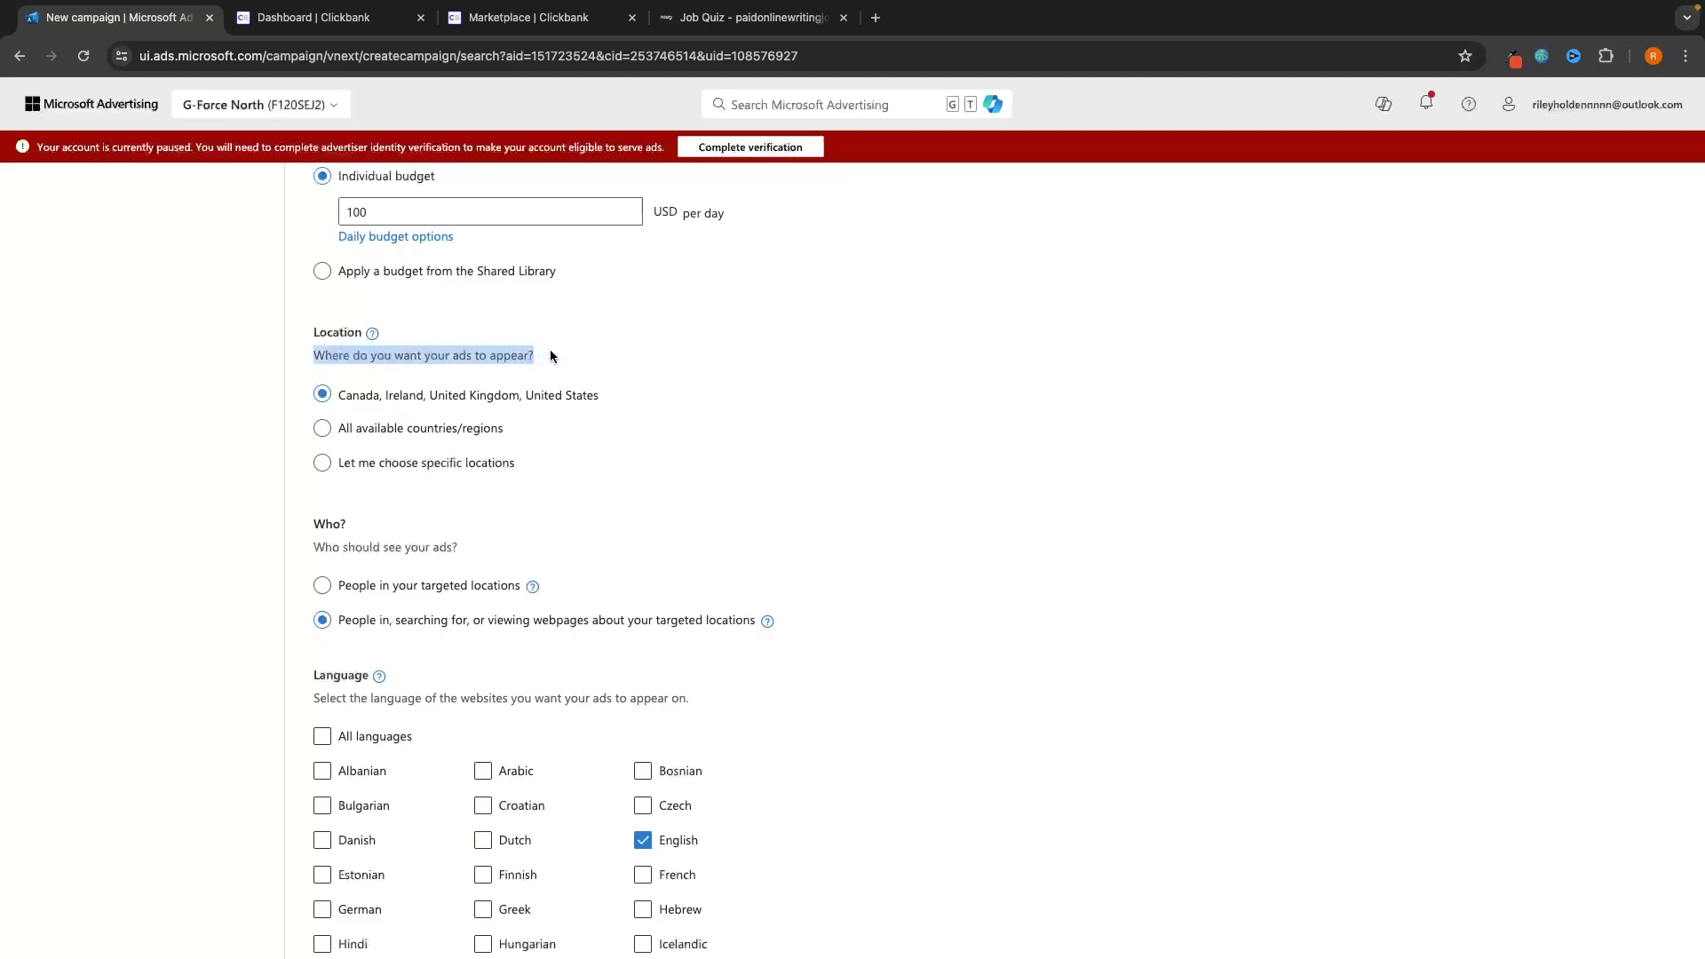
{"action": "left_click", "coordinate": [551, 353]}
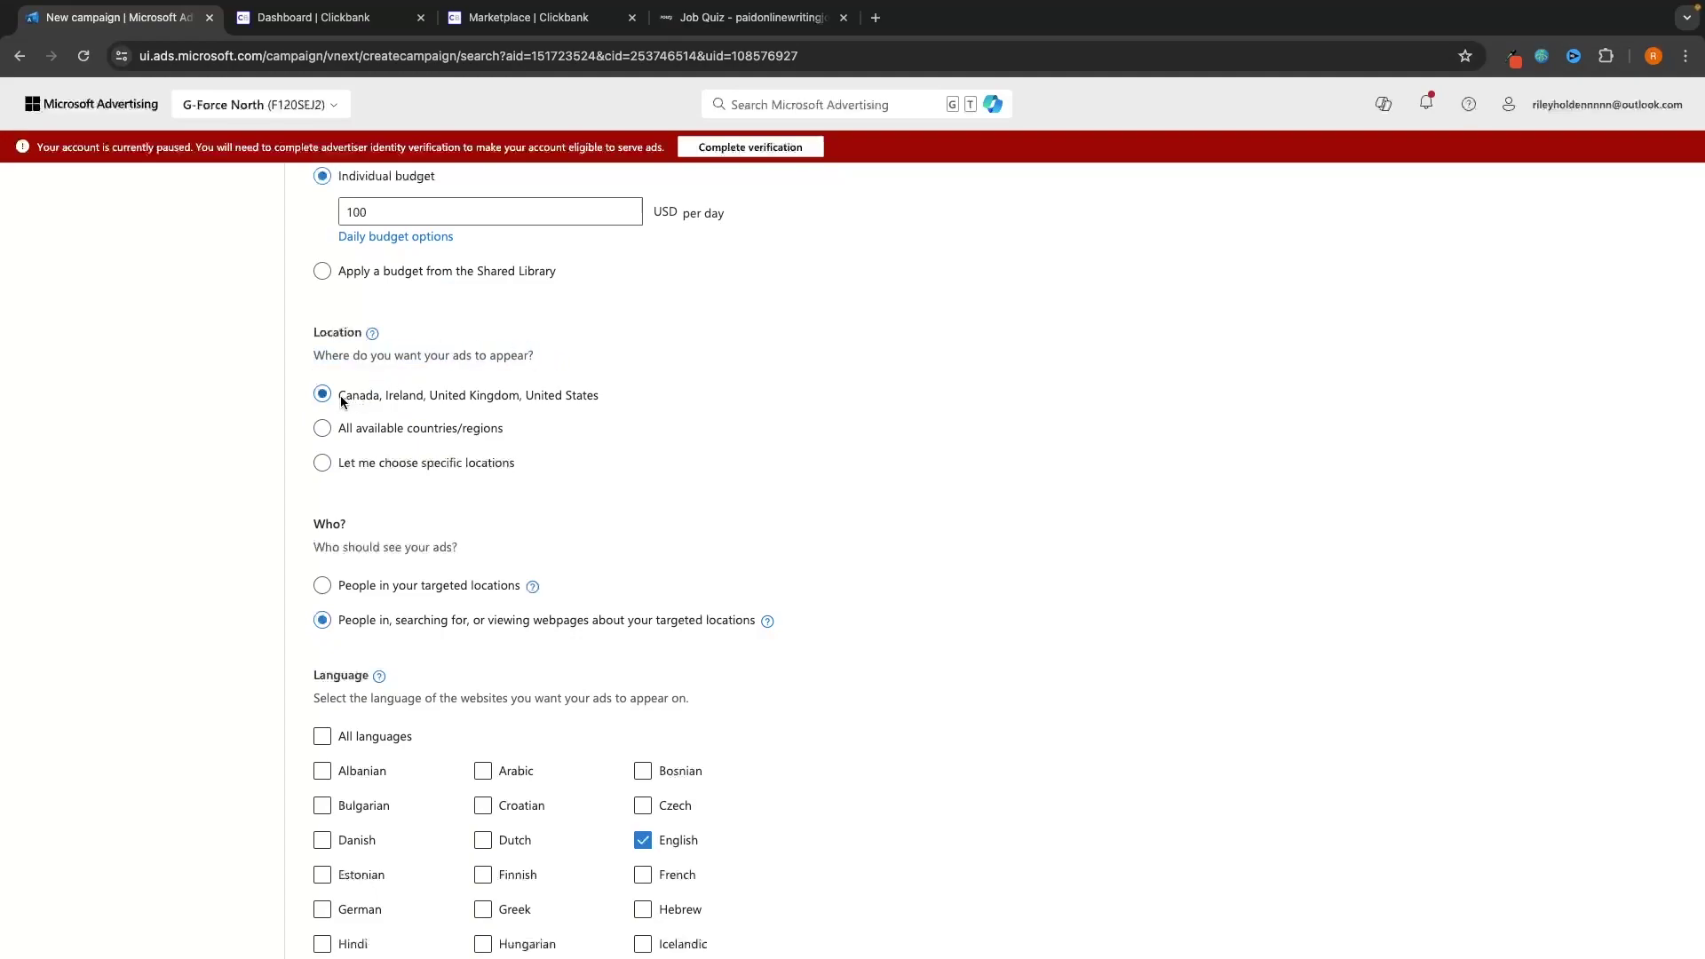
{"action": "left_click_drag", "start_coordinate": [342, 401], "coordinate": [618, 401]}
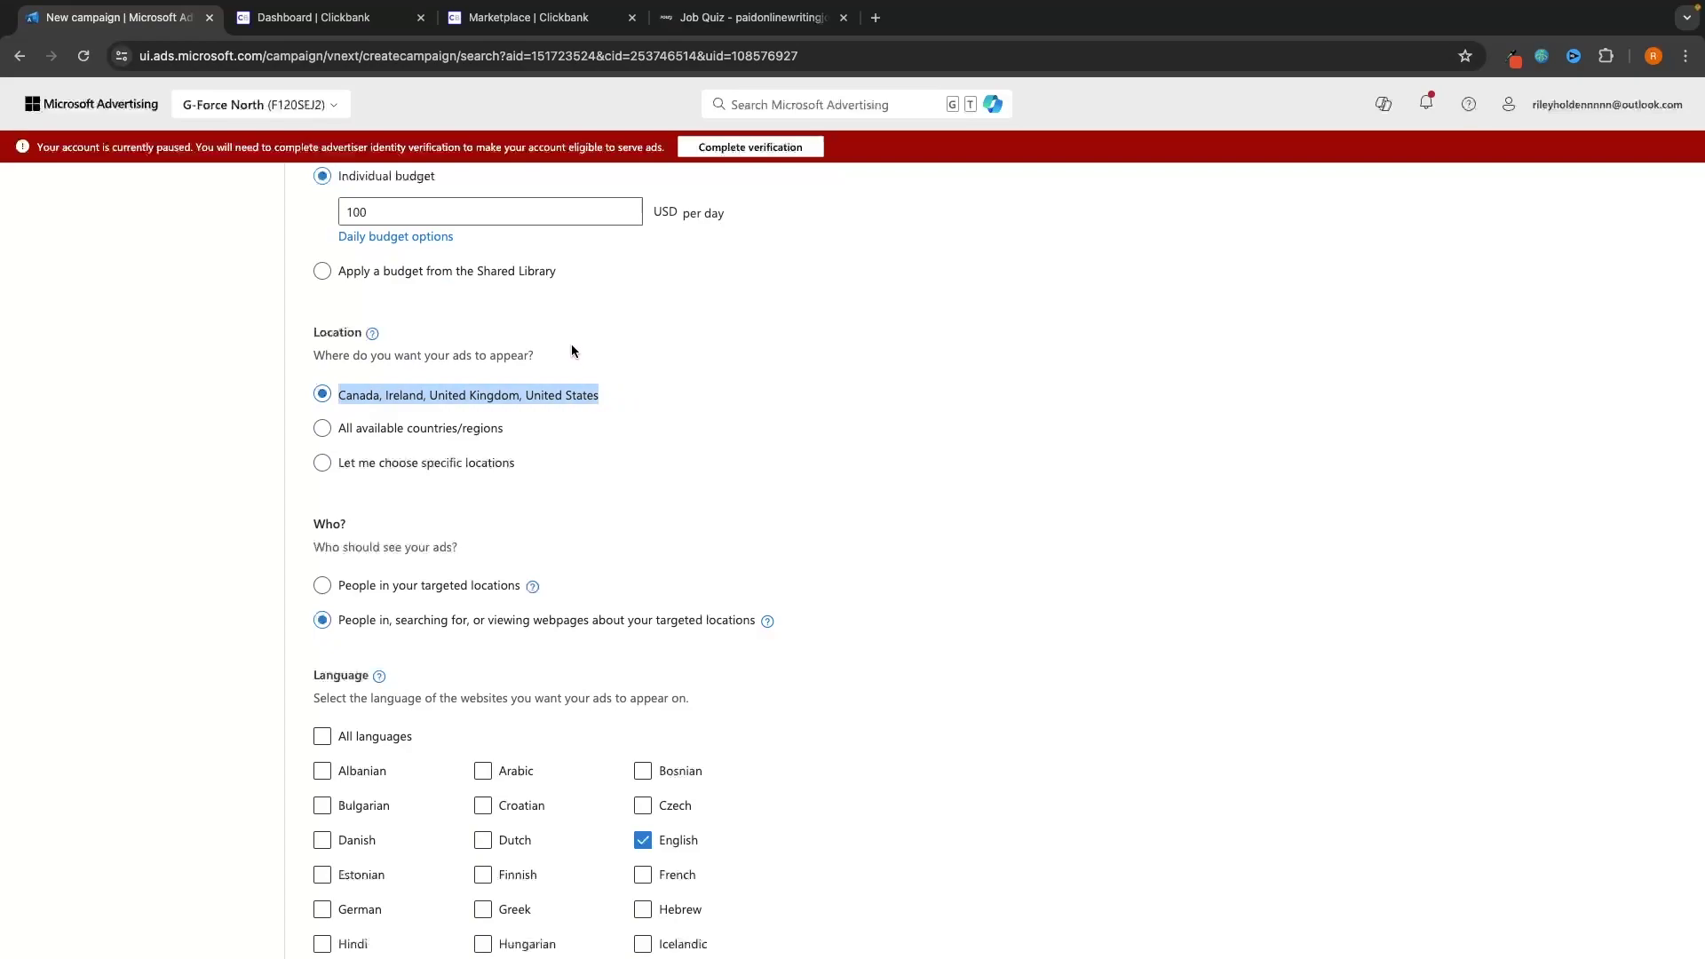
{"action": "left_click", "coordinate": [378, 398]}
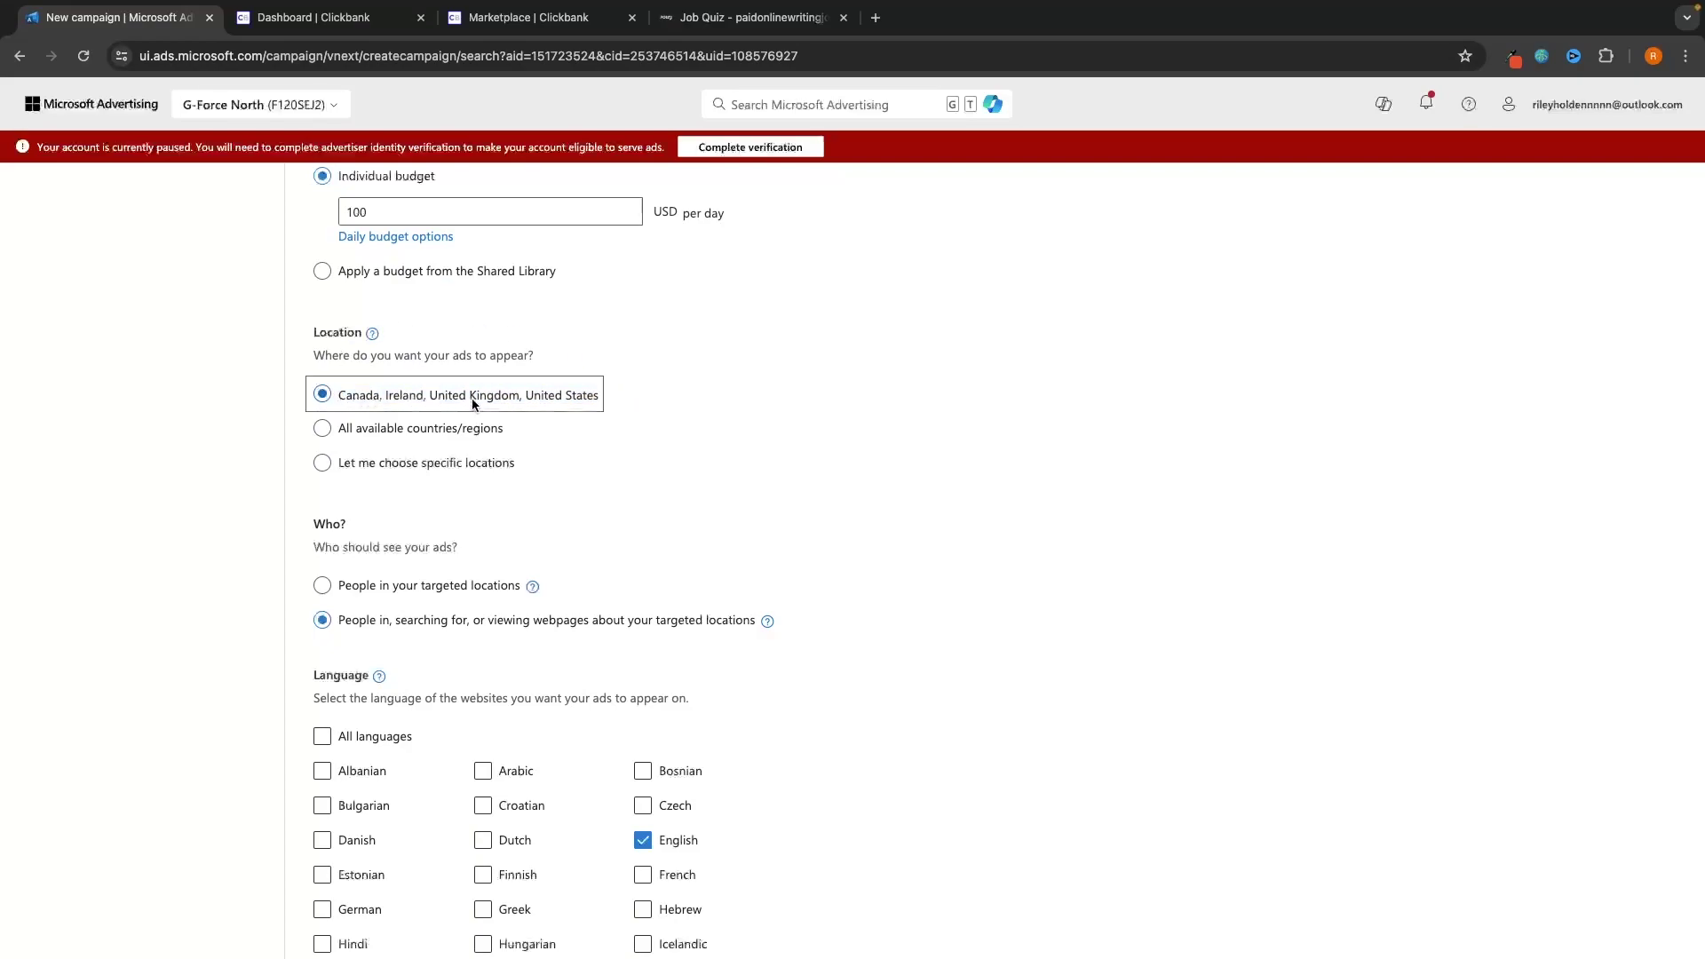
{"action": "left_click", "coordinate": [663, 397]}
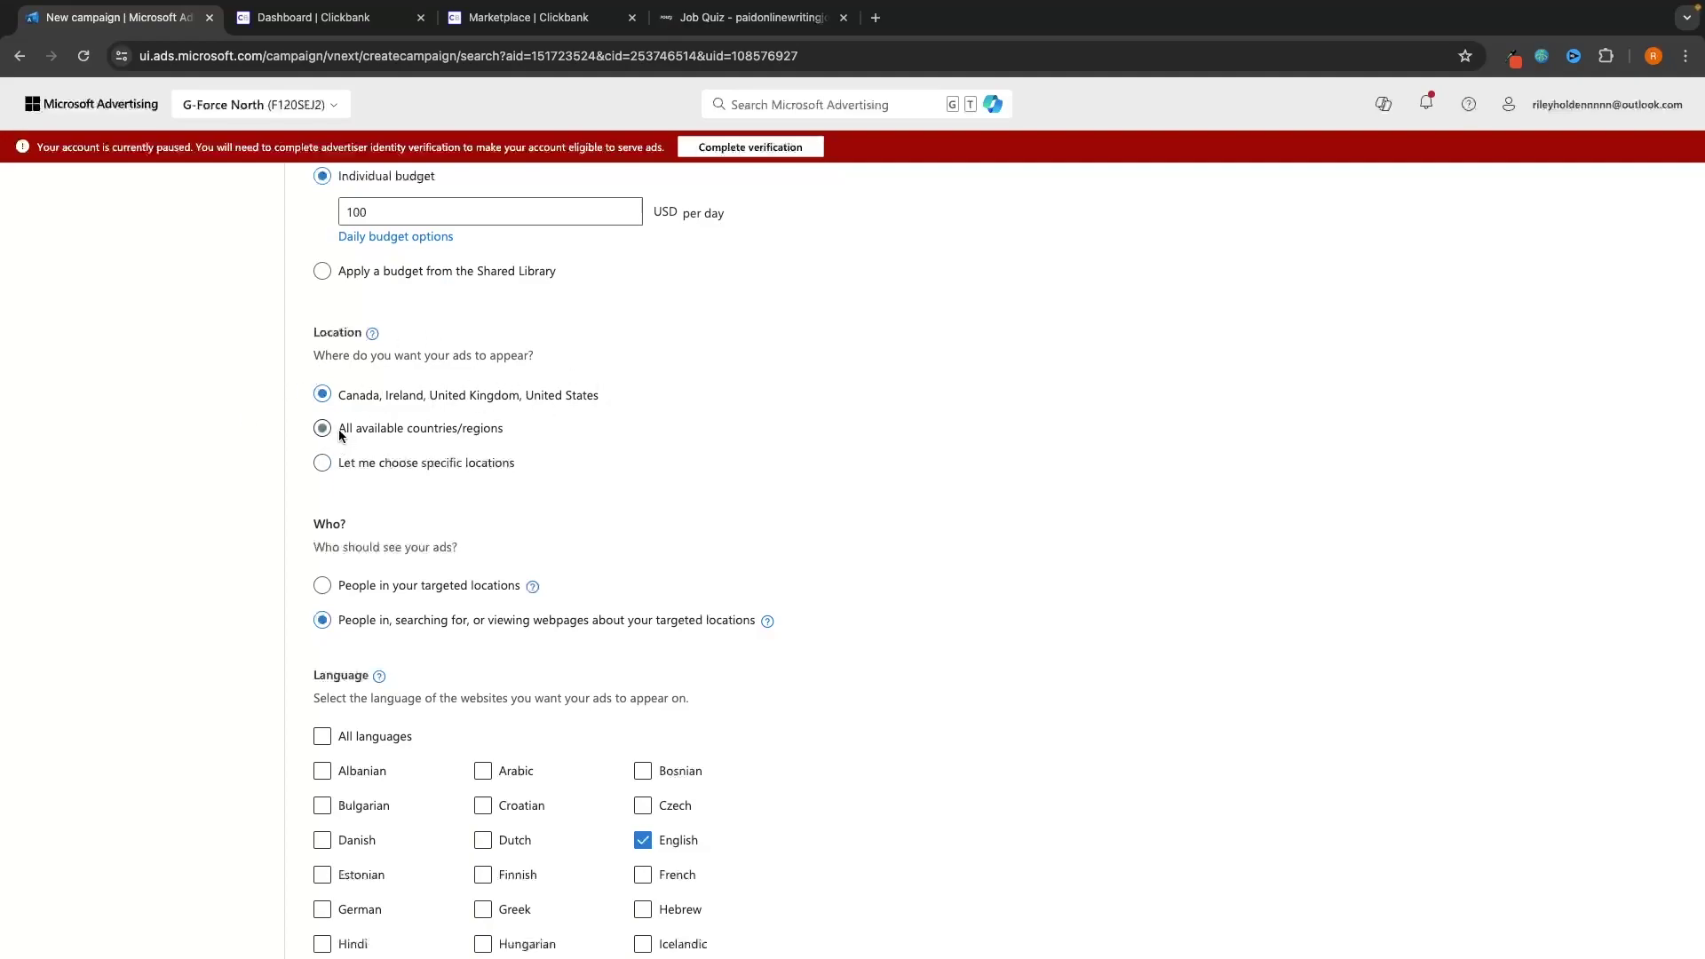
{"action": "left_click_drag", "start_coordinate": [338, 429], "coordinate": [424, 429]}
{"action": "left_click", "coordinate": [706, 380]}
Step: Choose specific locations for the ads and target the United Kingdom and the United States
{"action": "left_click", "coordinate": [342, 469]}
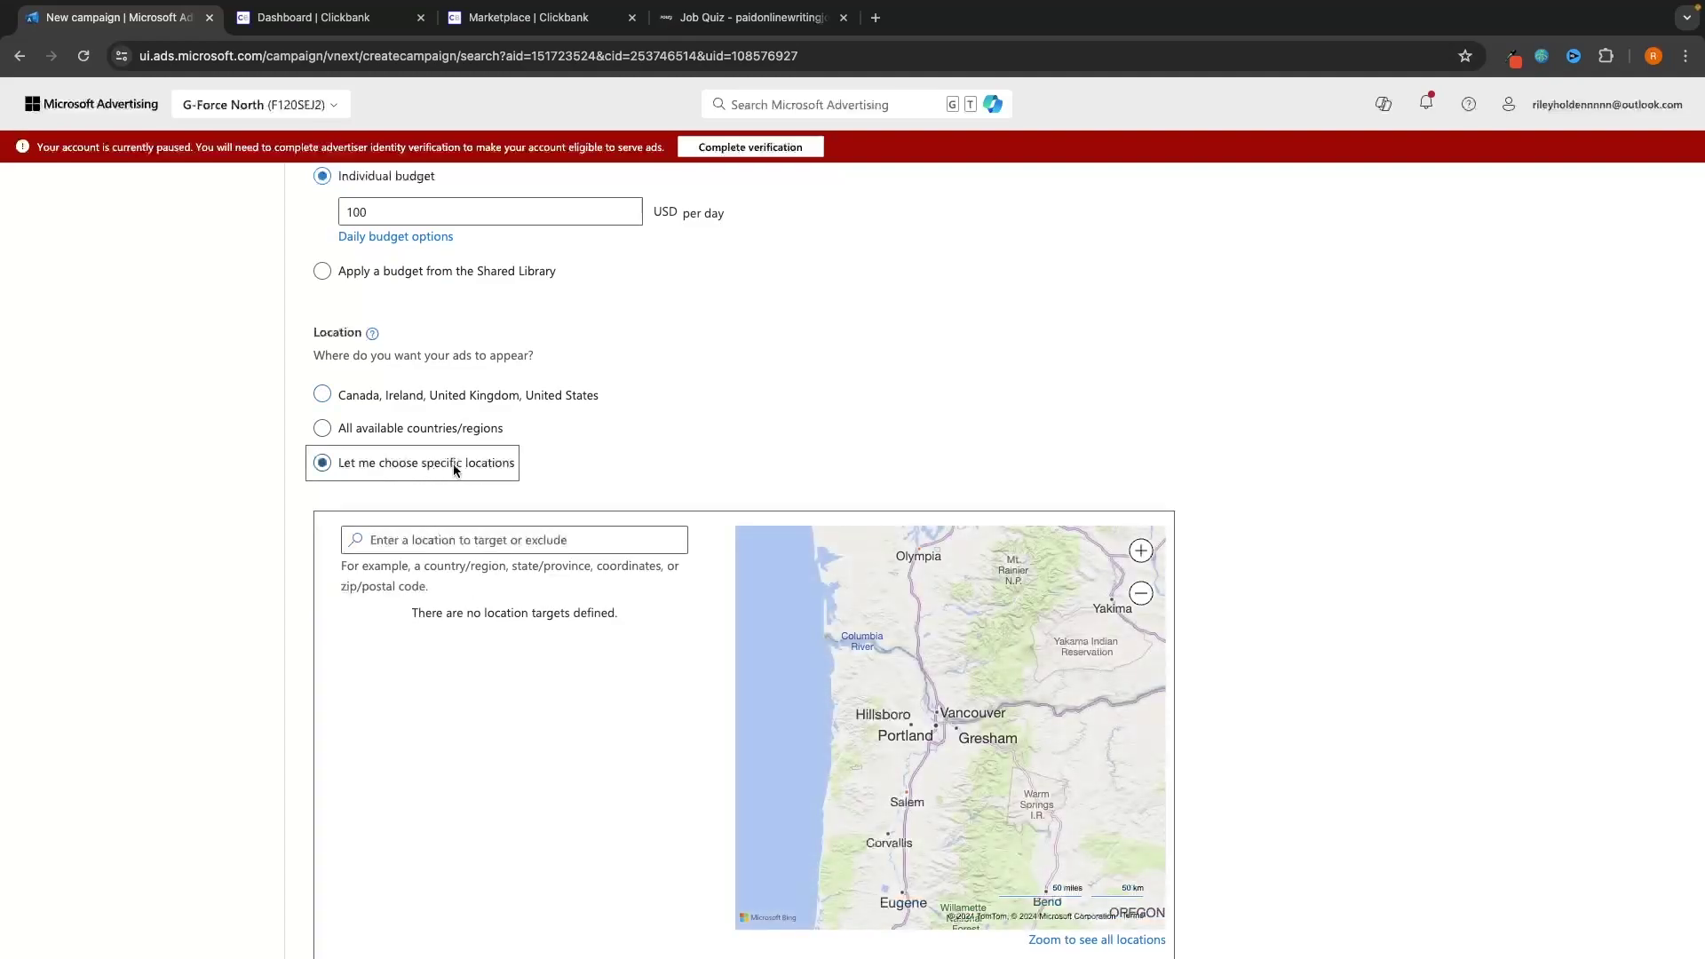
{"action": "scroll", "coordinate": [647, 456], "scroll_direction": "down", "scroll_amount": 2}
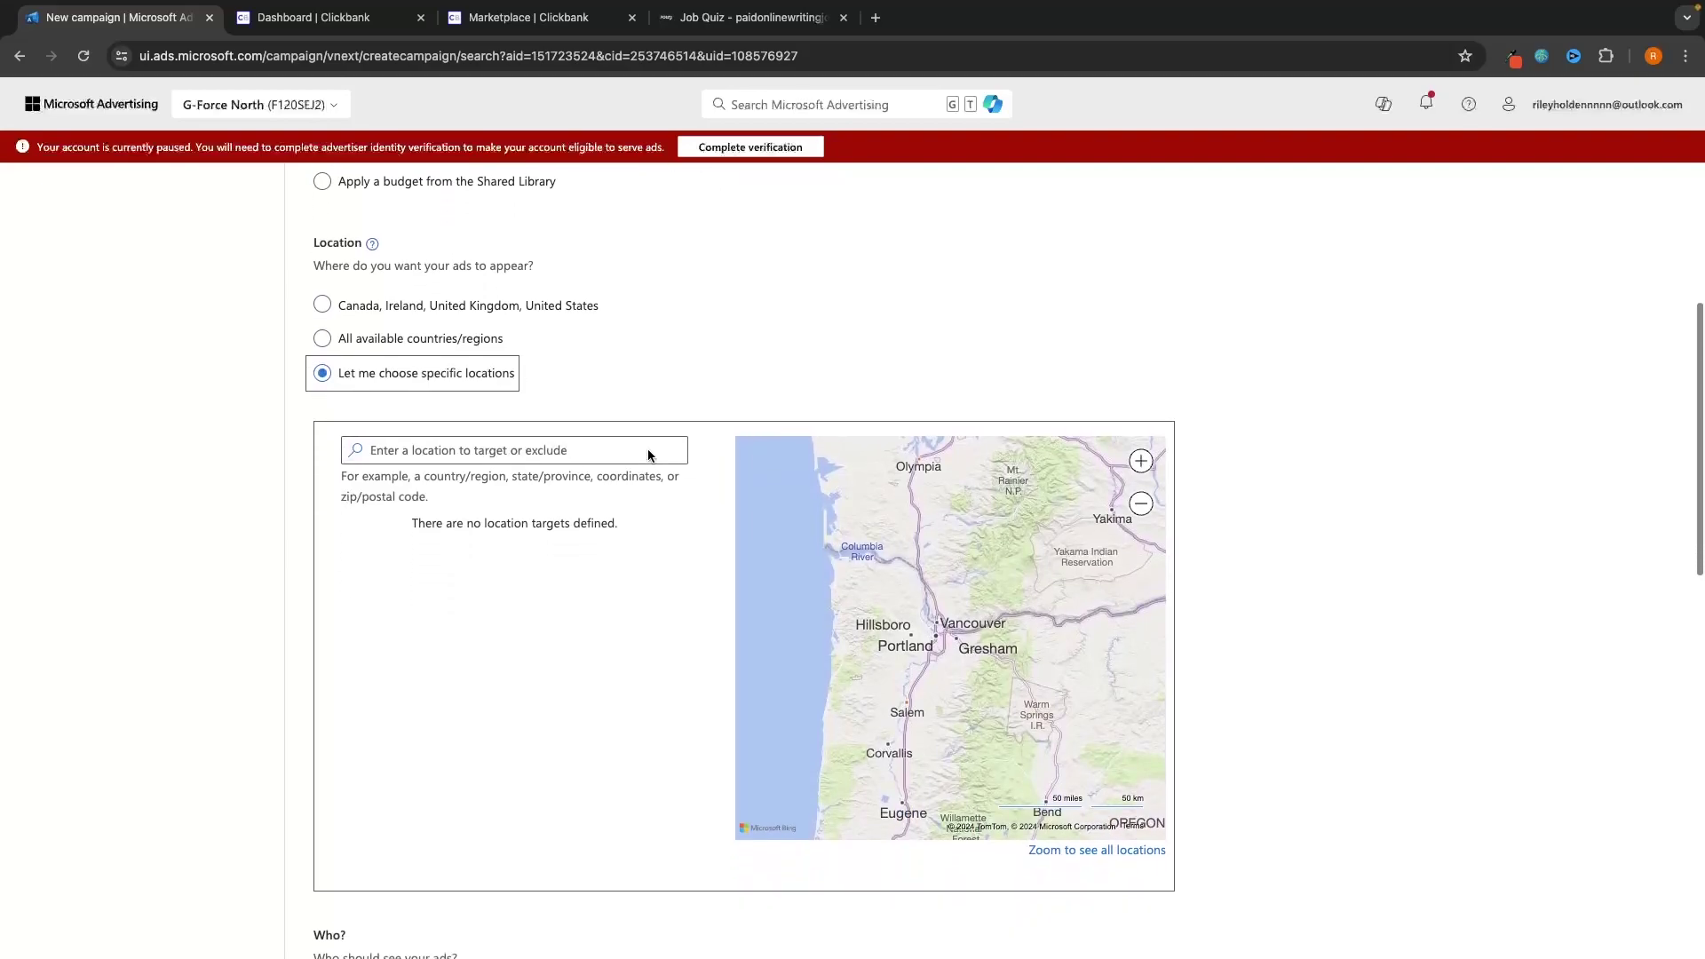
{"action": "left_click", "coordinate": [610, 430]}
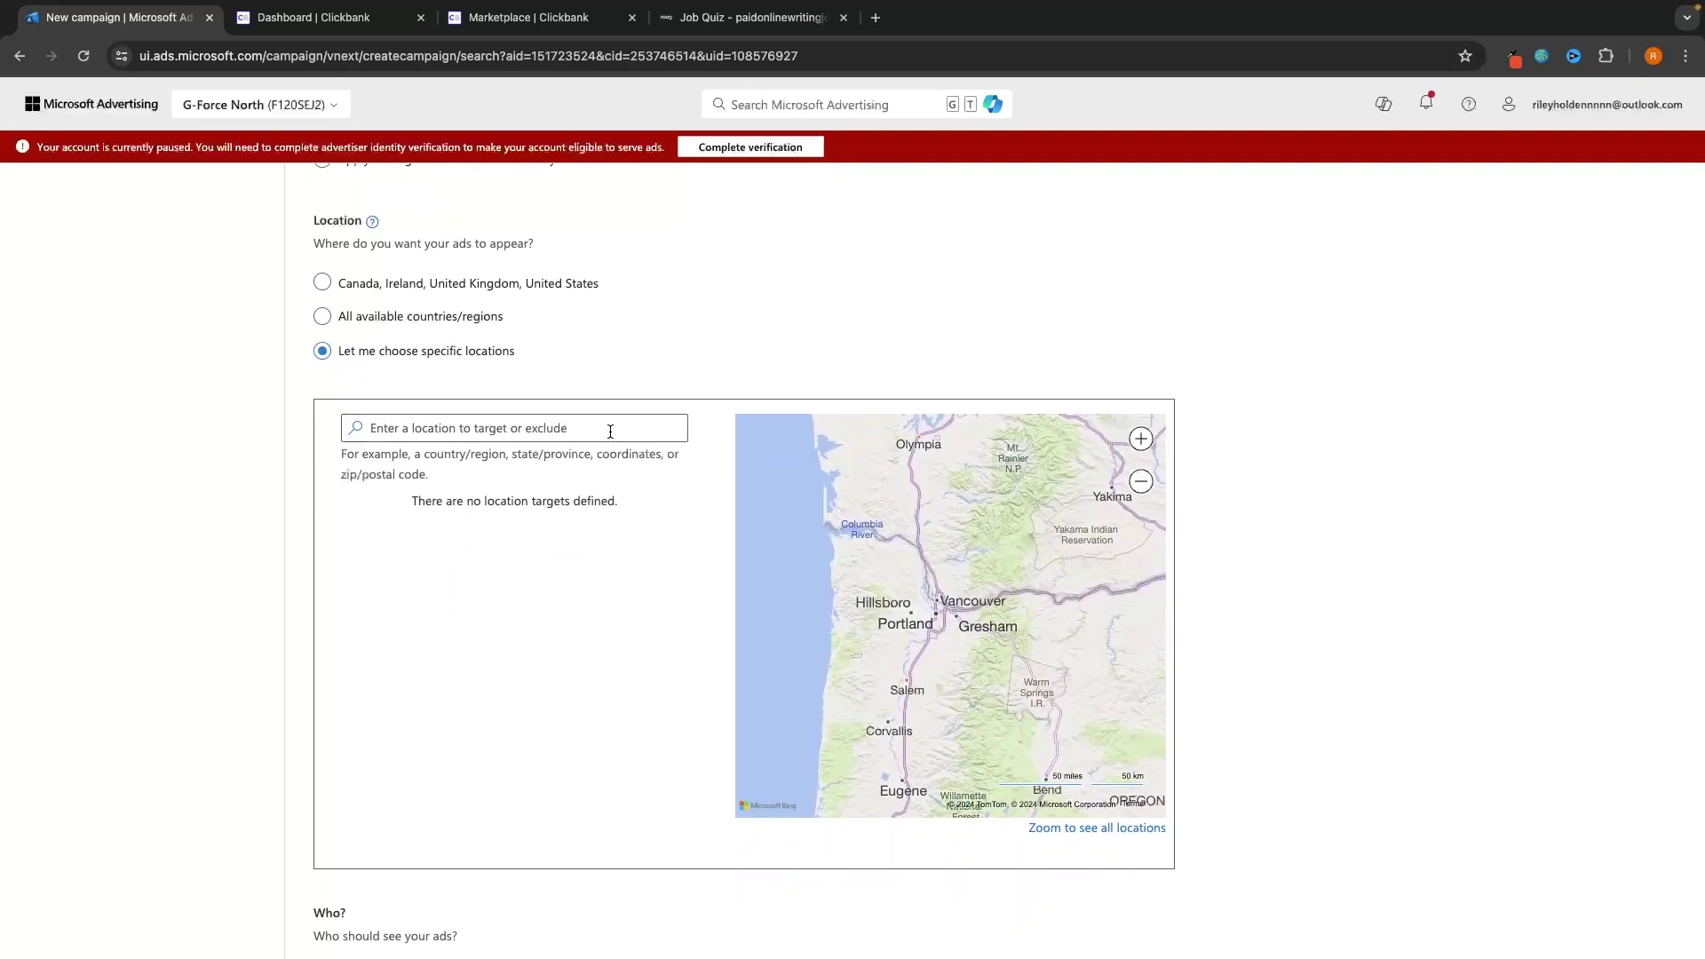
{"action": "type", "text": "united"}
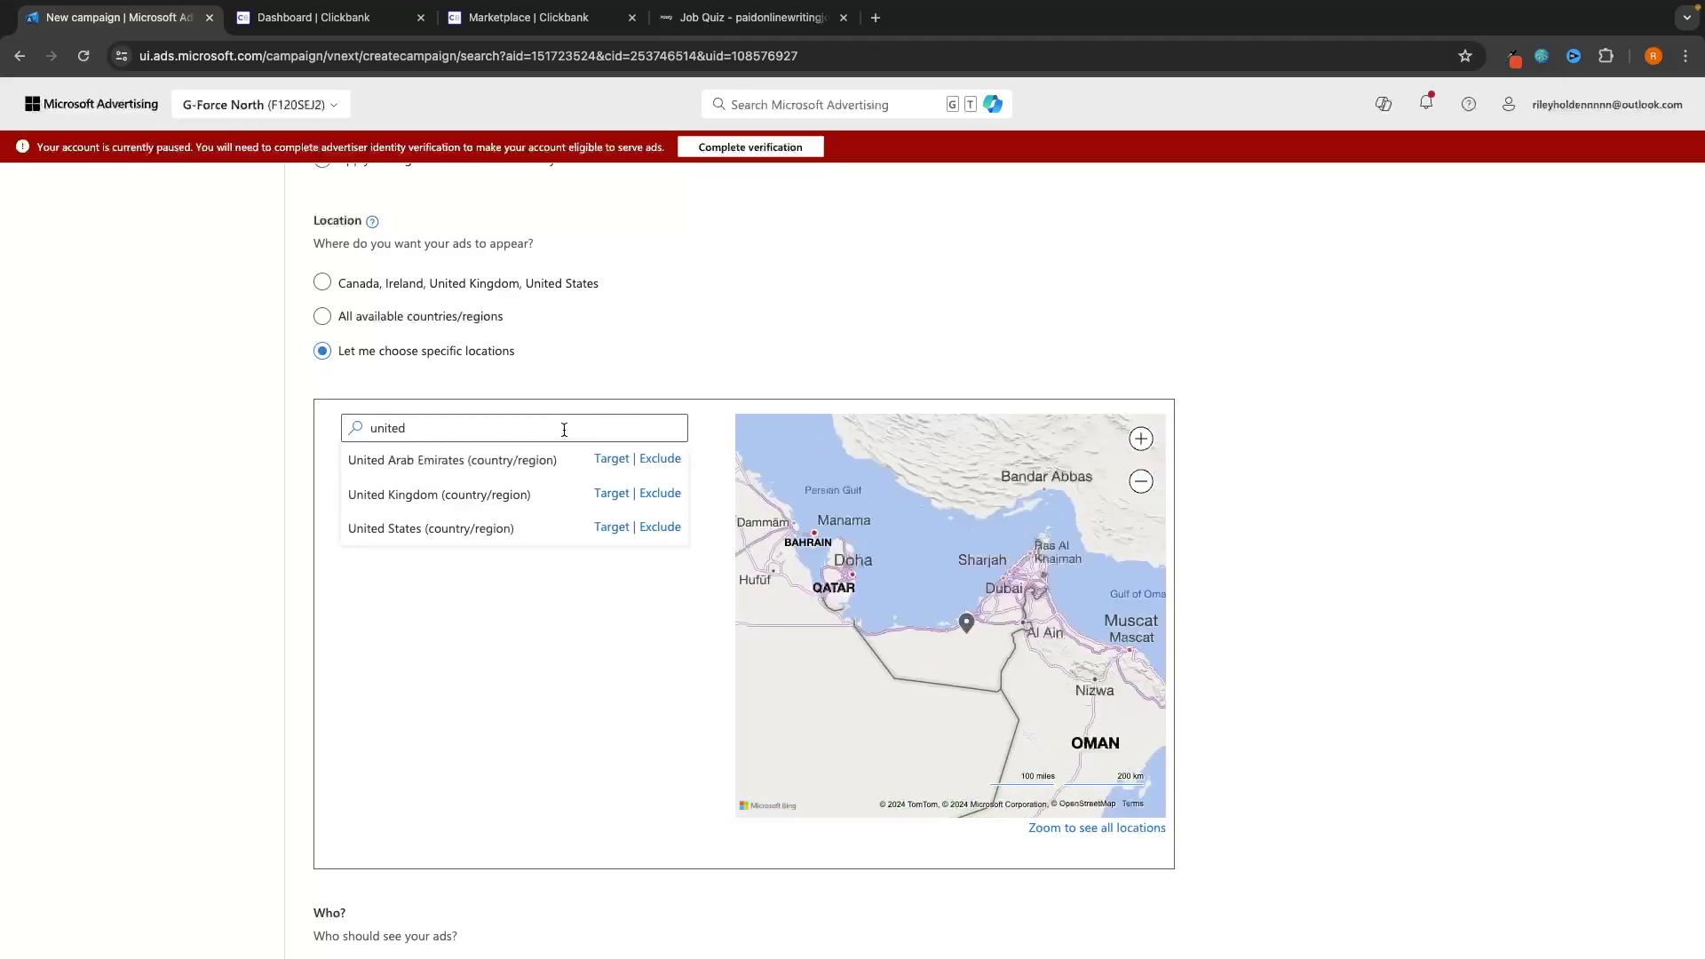
{"action": "left_click_drag", "start_coordinate": [347, 494], "coordinate": [435, 494]}
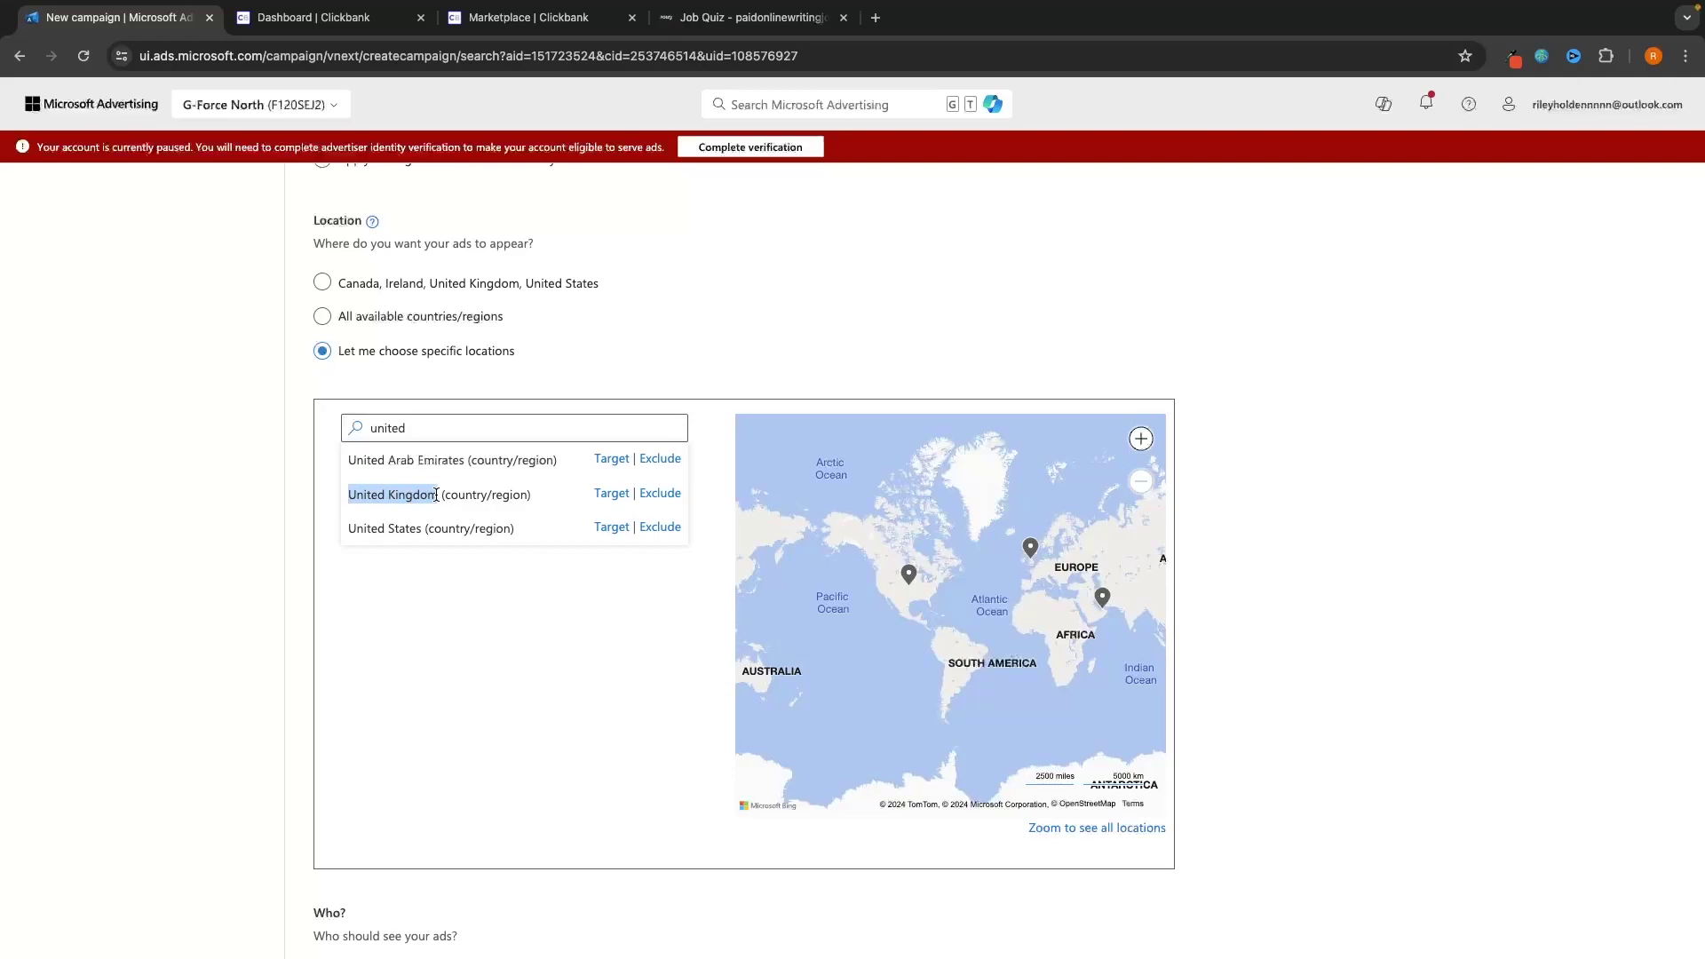
{"action": "left_click", "coordinate": [621, 496]}
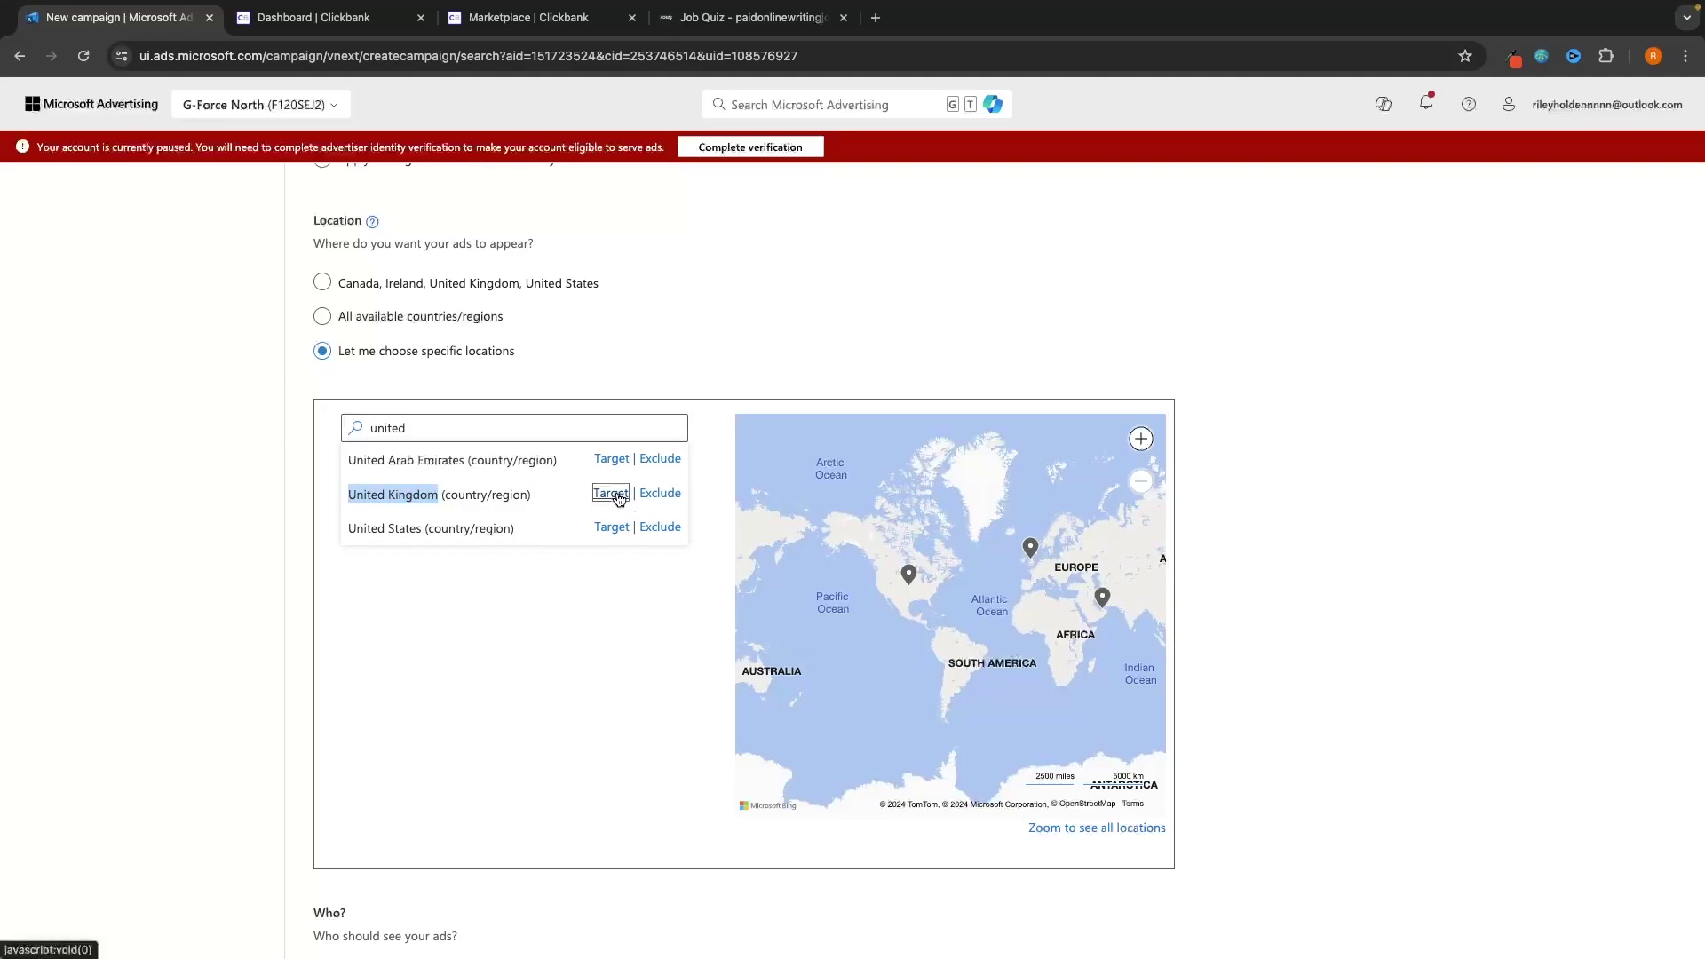
{"action": "left_click", "coordinate": [547, 427]}
{"action": "type", "text": "united"}
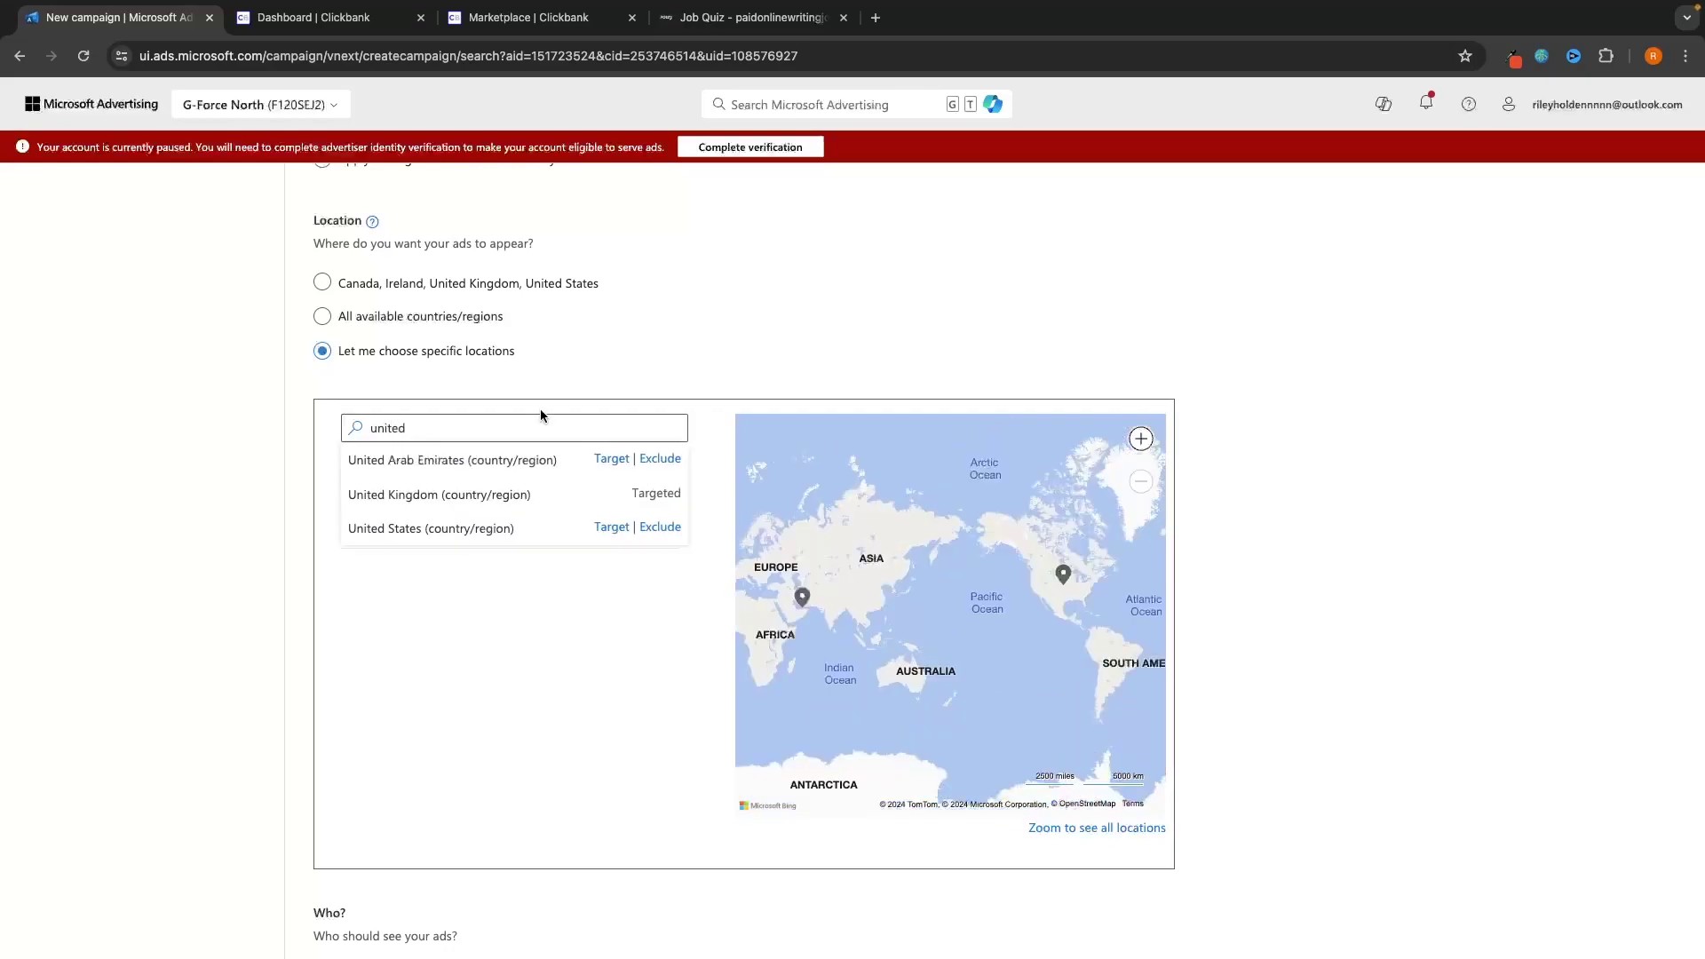
{"action": "left_click", "coordinate": [608, 528]}
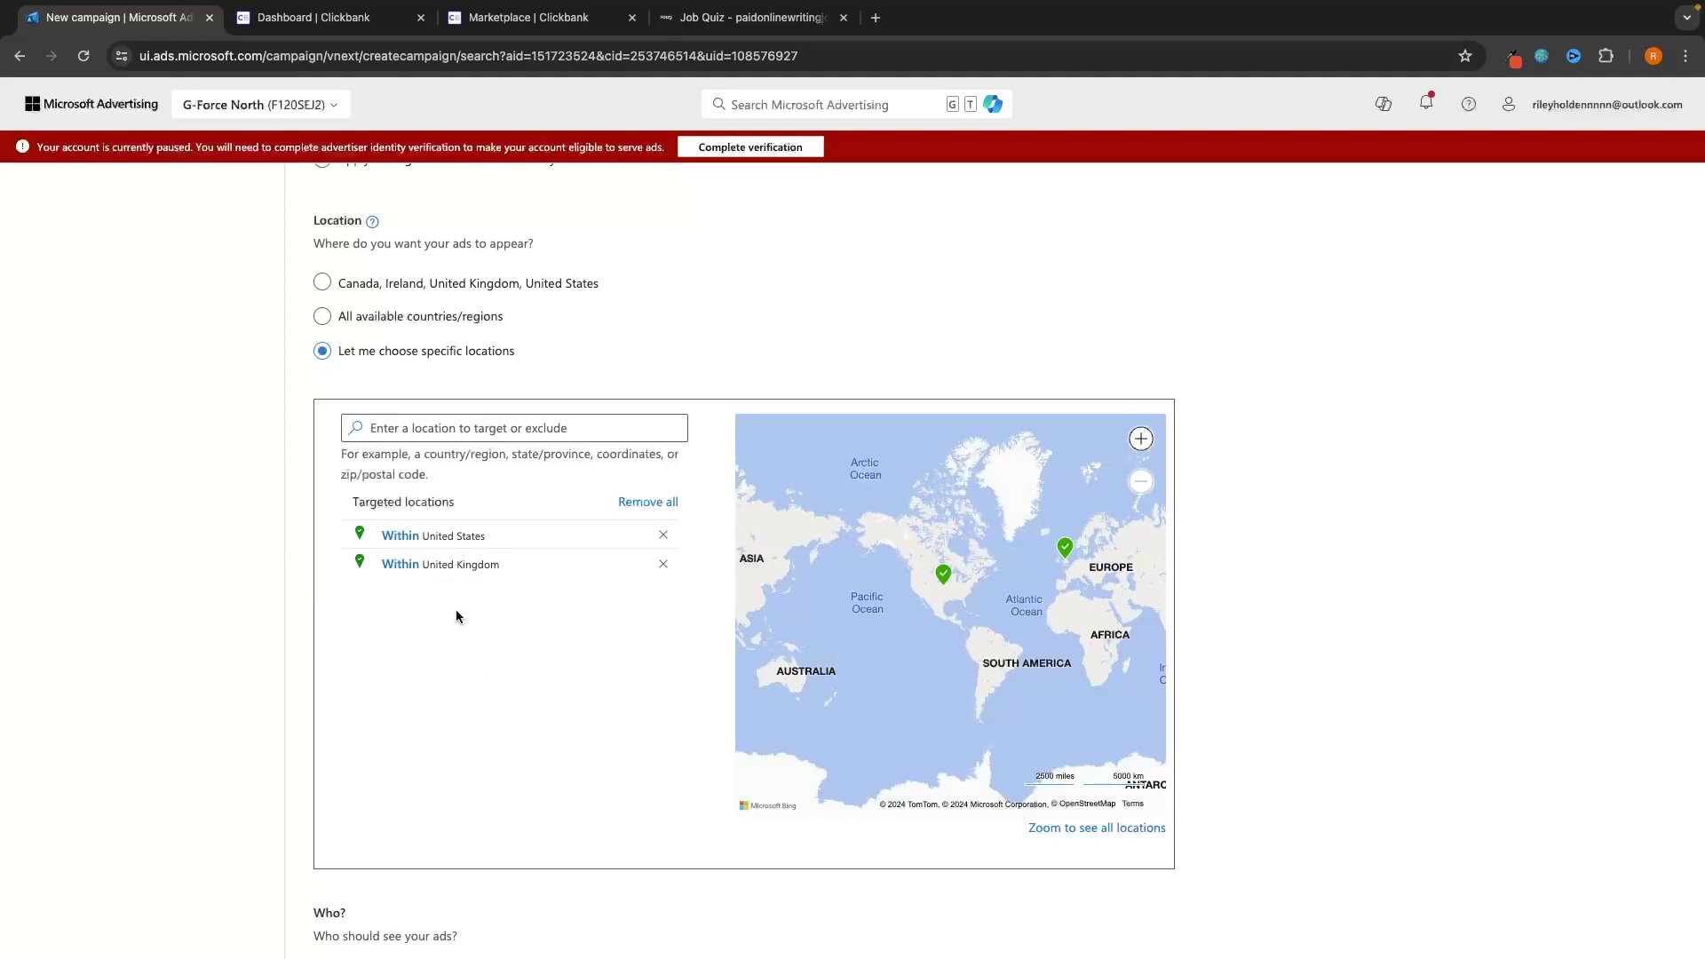
Step: Search the campaign locations for "aust" and exclude the country Australia
{"action": "scroll", "coordinate": [494, 497], "scroll_direction": "down", "scroll_amount": 1}
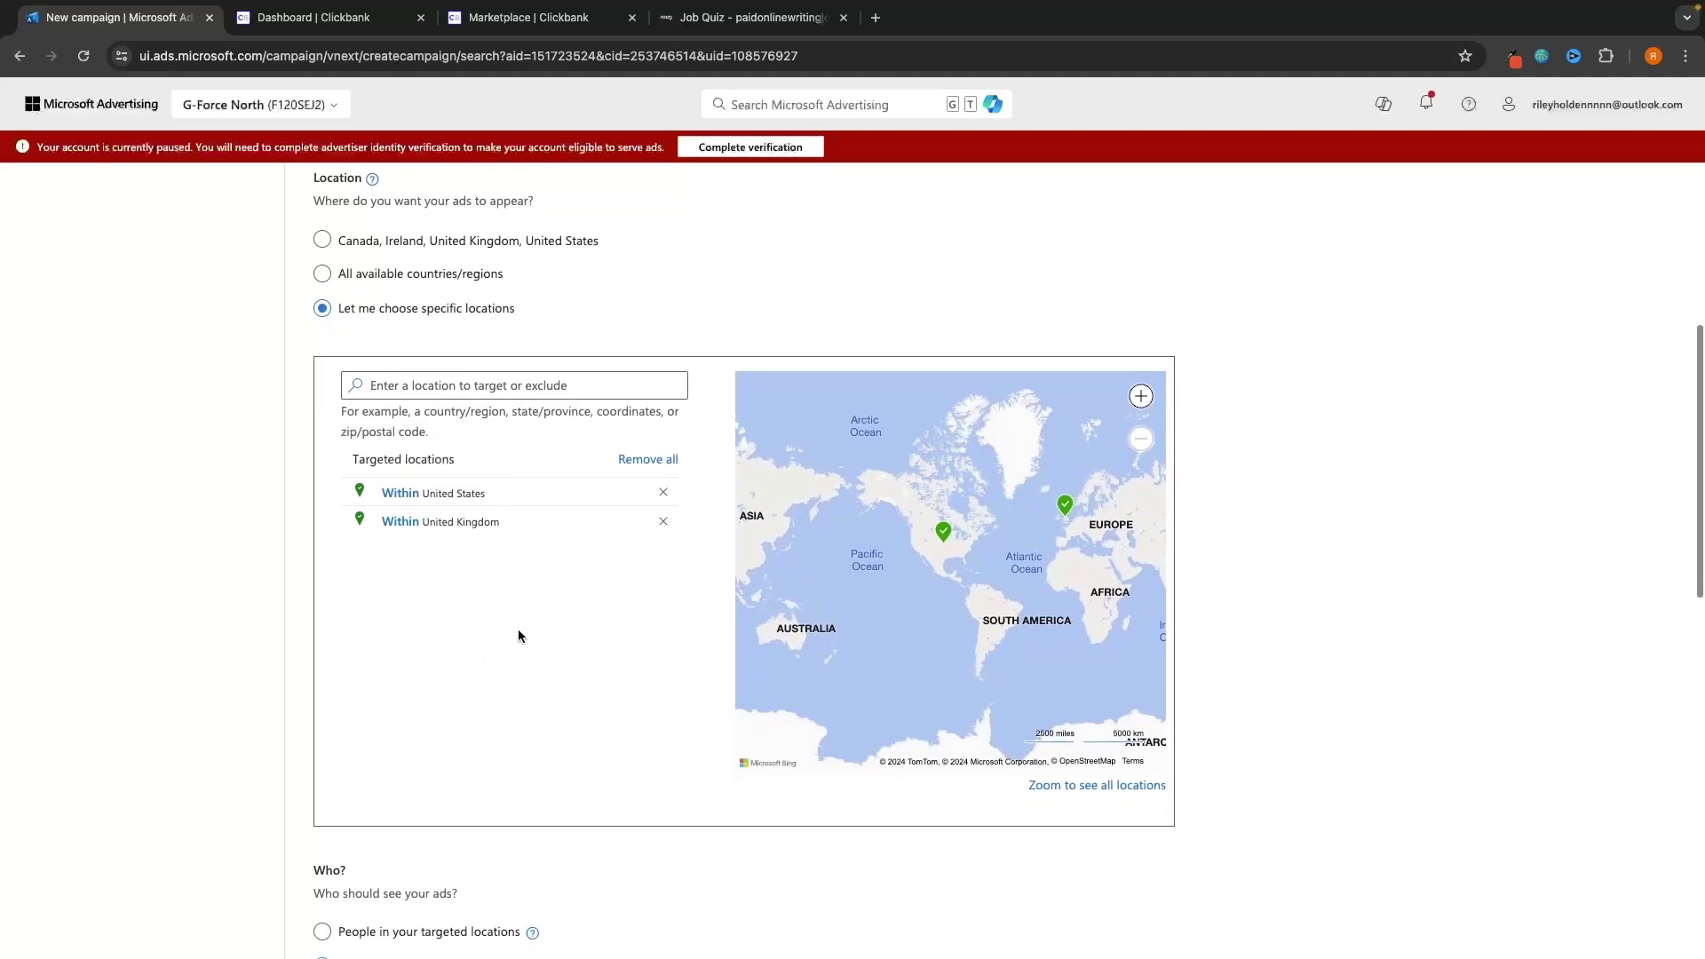
{"action": "scroll", "coordinate": [524, 622], "scroll_direction": "up", "scroll_amount": 1}
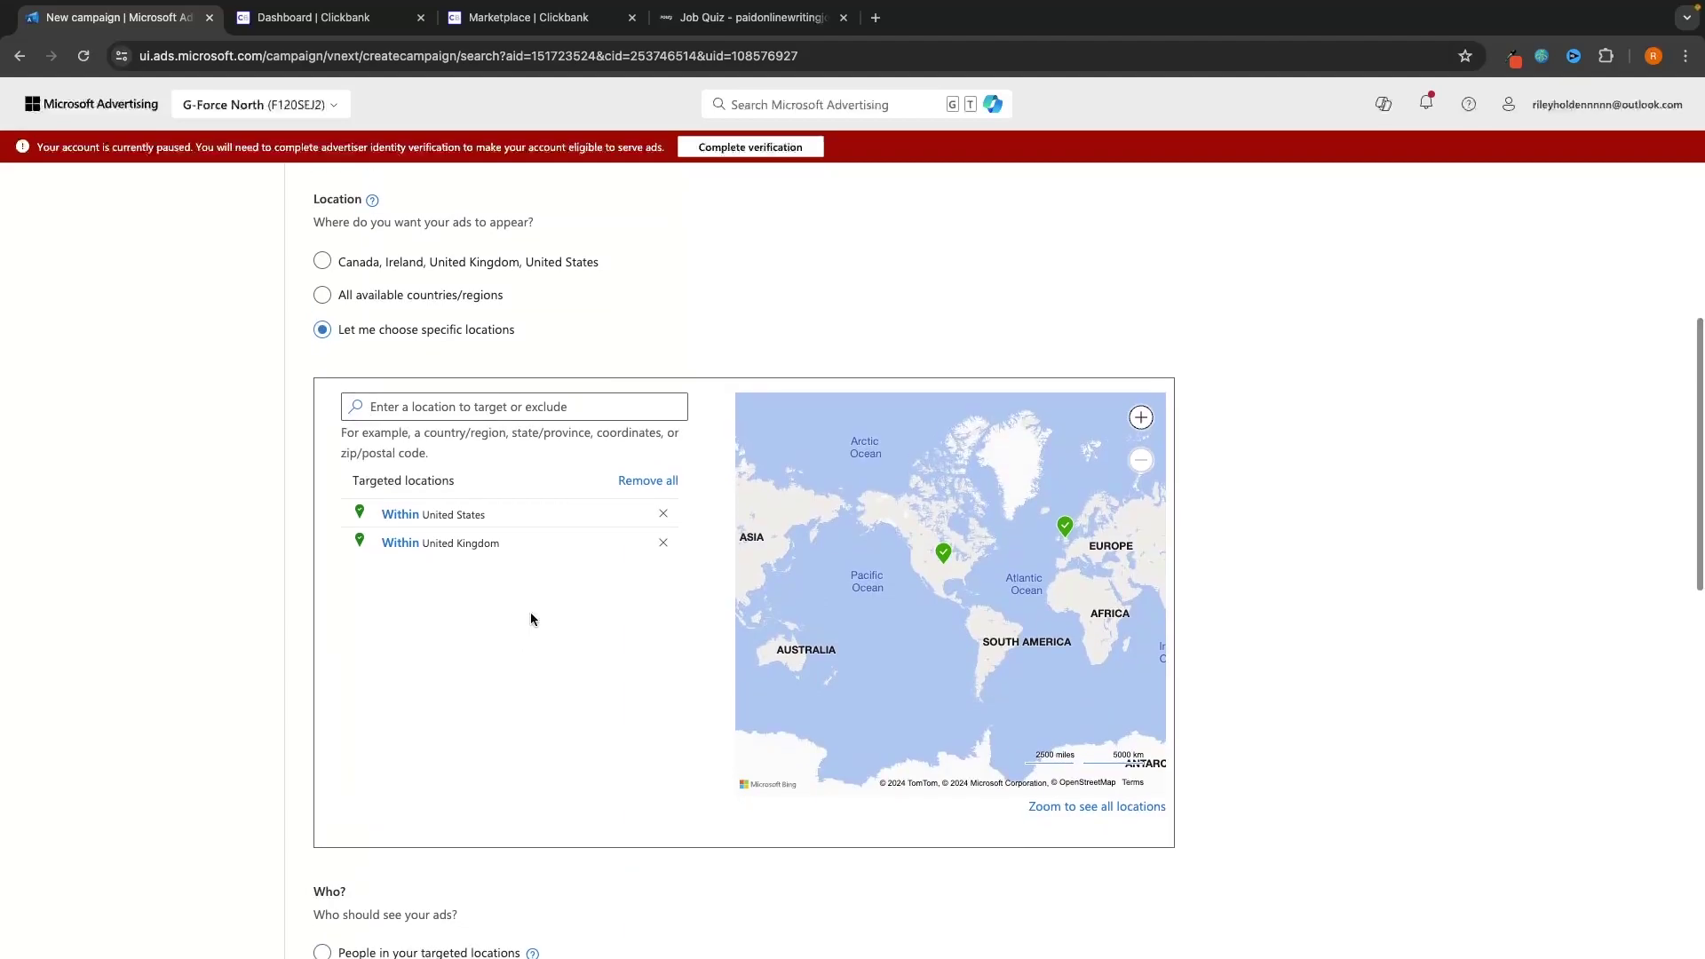
{"action": "left_click", "coordinate": [457, 402]}
{"action": "type", "text": "austa"}
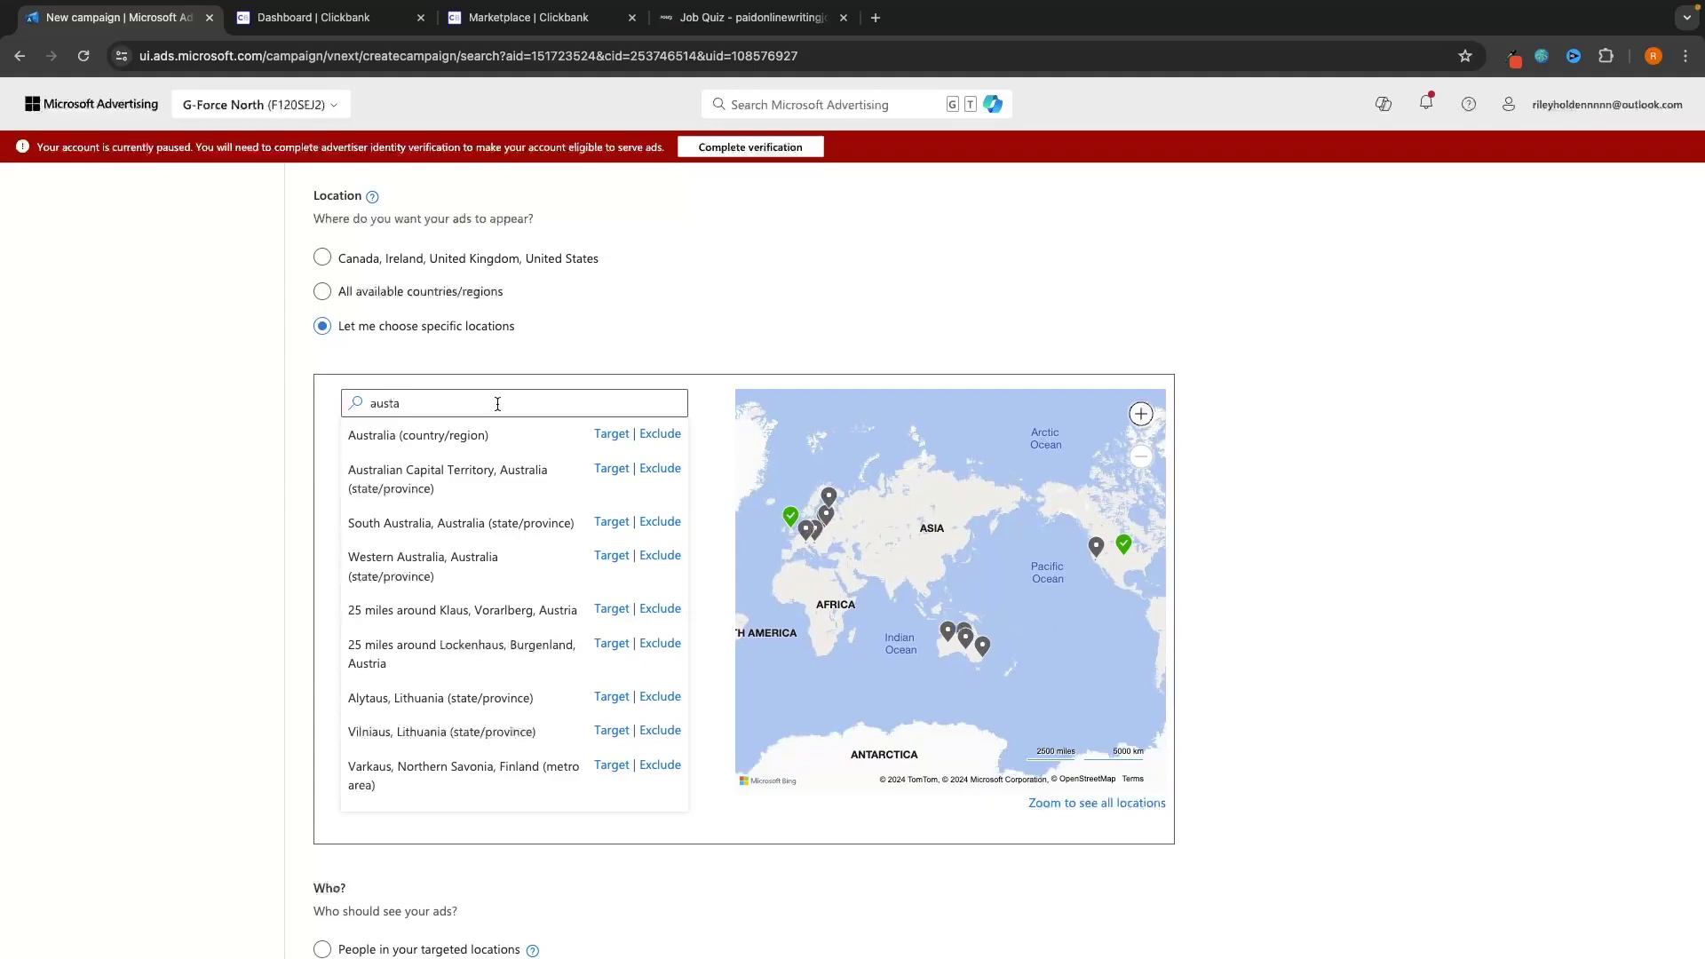
{"action": "key", "text": "BackSpace"}
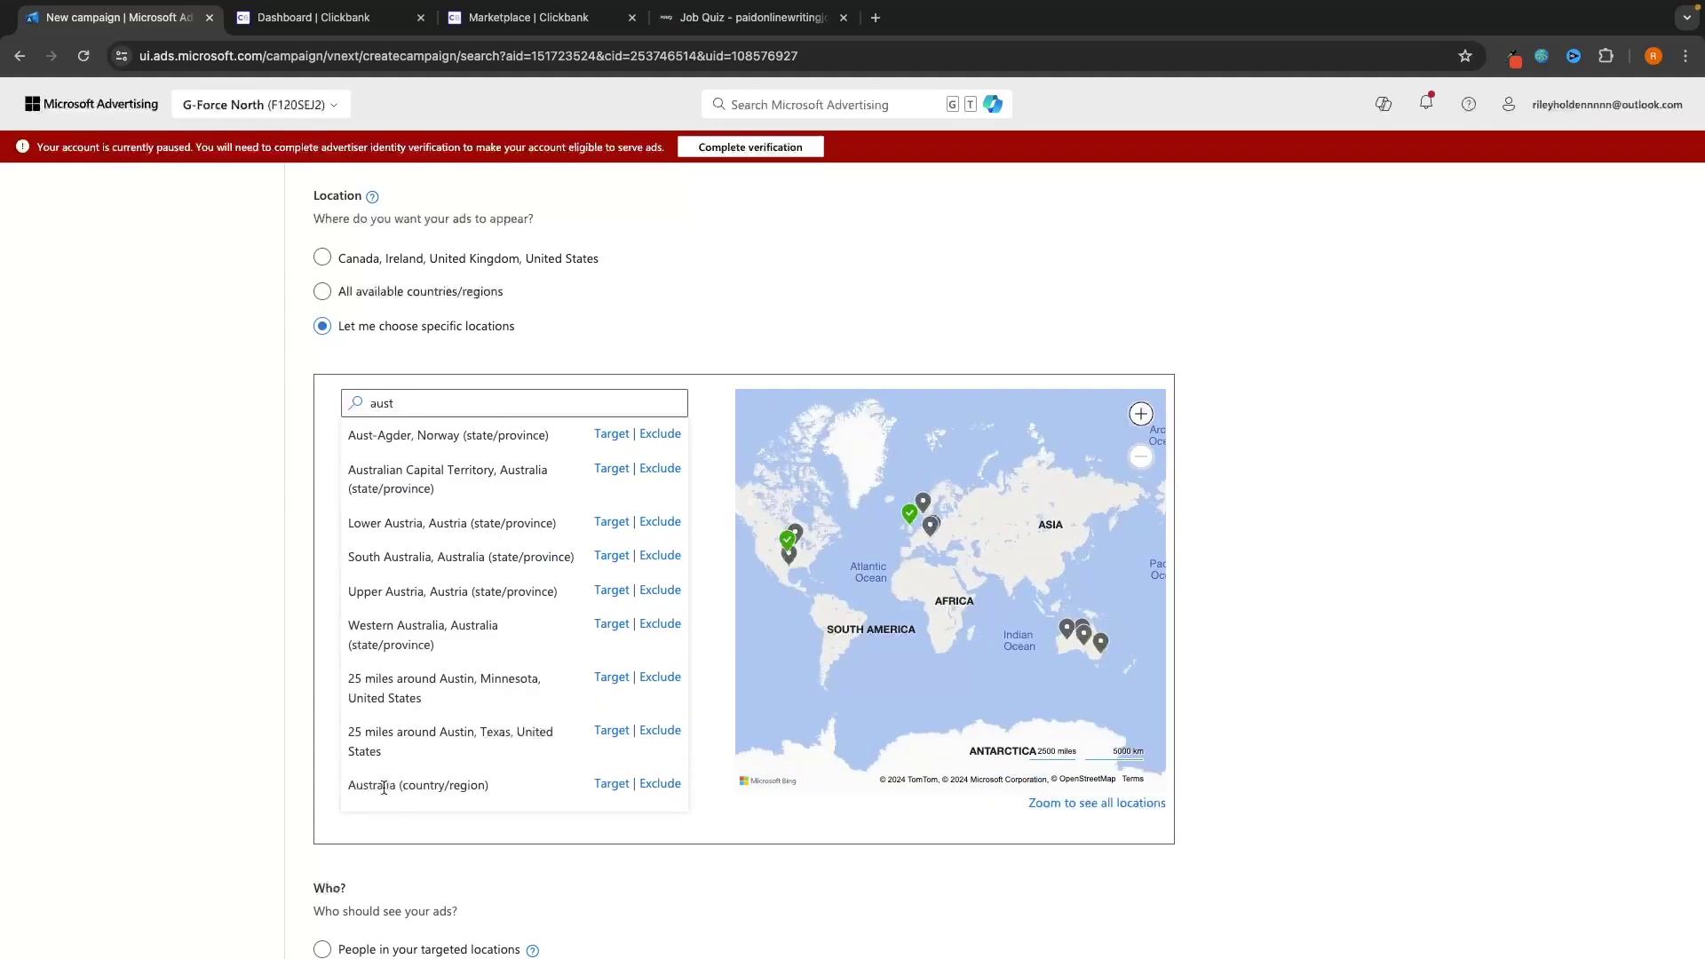
{"action": "left_click", "coordinate": [666, 784]}
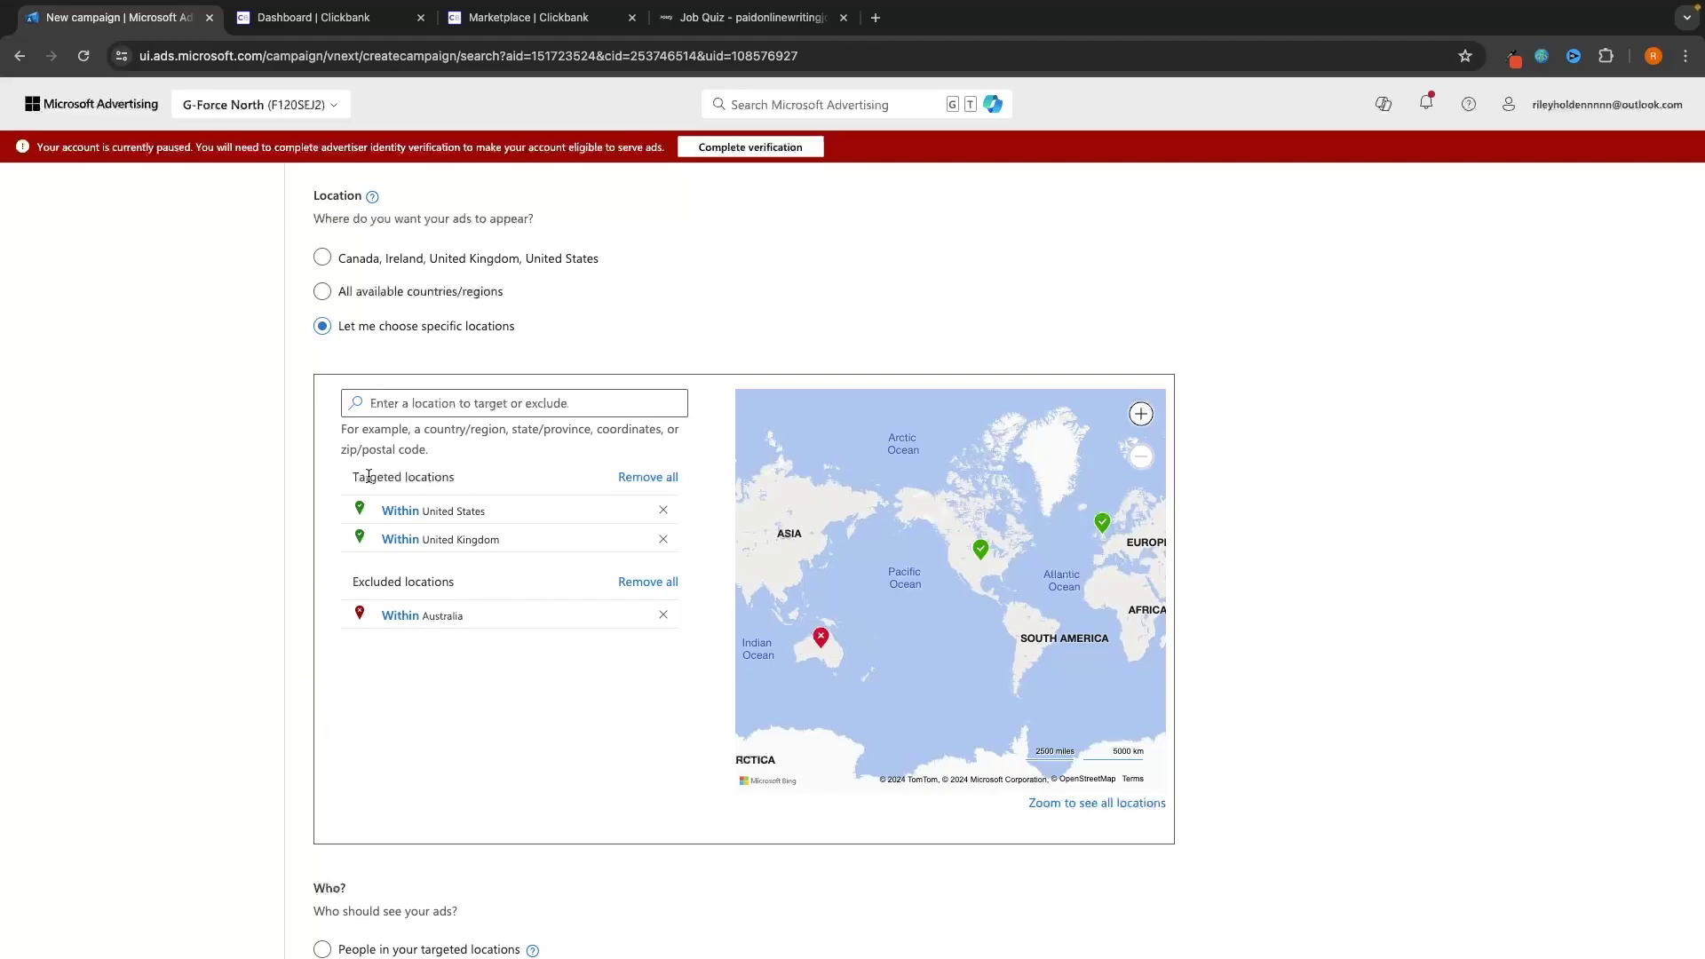
Step: Examine the options for who should see the ads and compare them with the targeted locations on the map
{"action": "scroll", "coordinate": [487, 642], "scroll_direction": "down", "scroll_amount": 4}
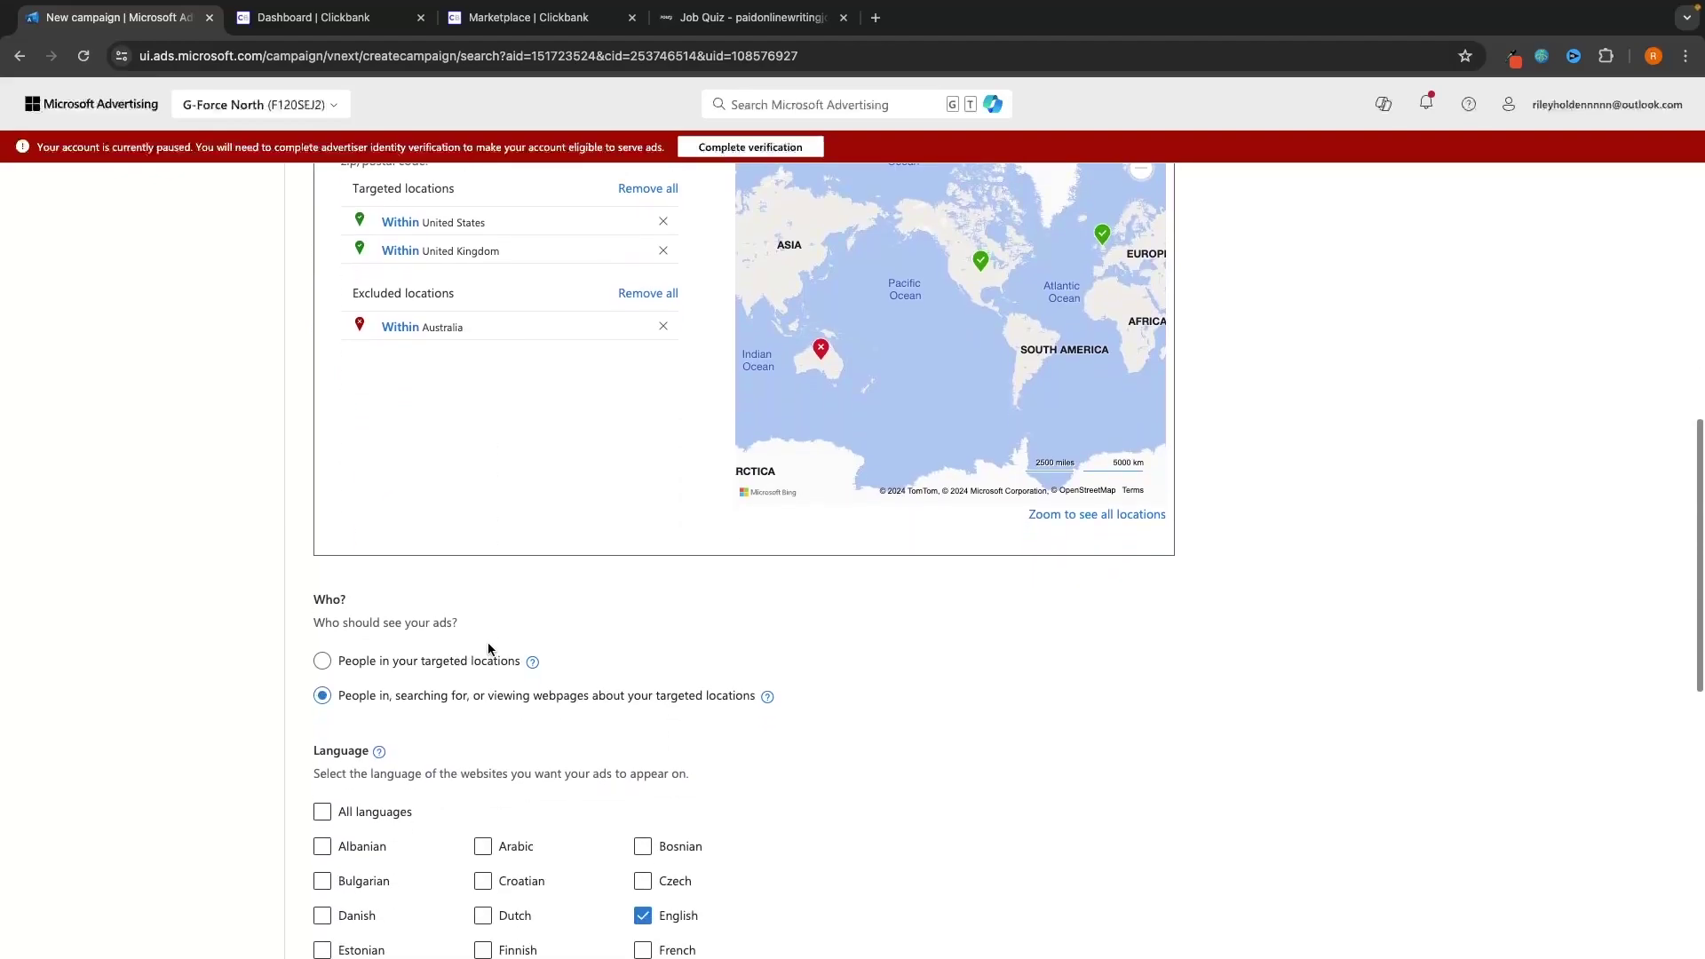
{"action": "scroll", "coordinate": [488, 649], "scroll_direction": "down", "scroll_amount": 2}
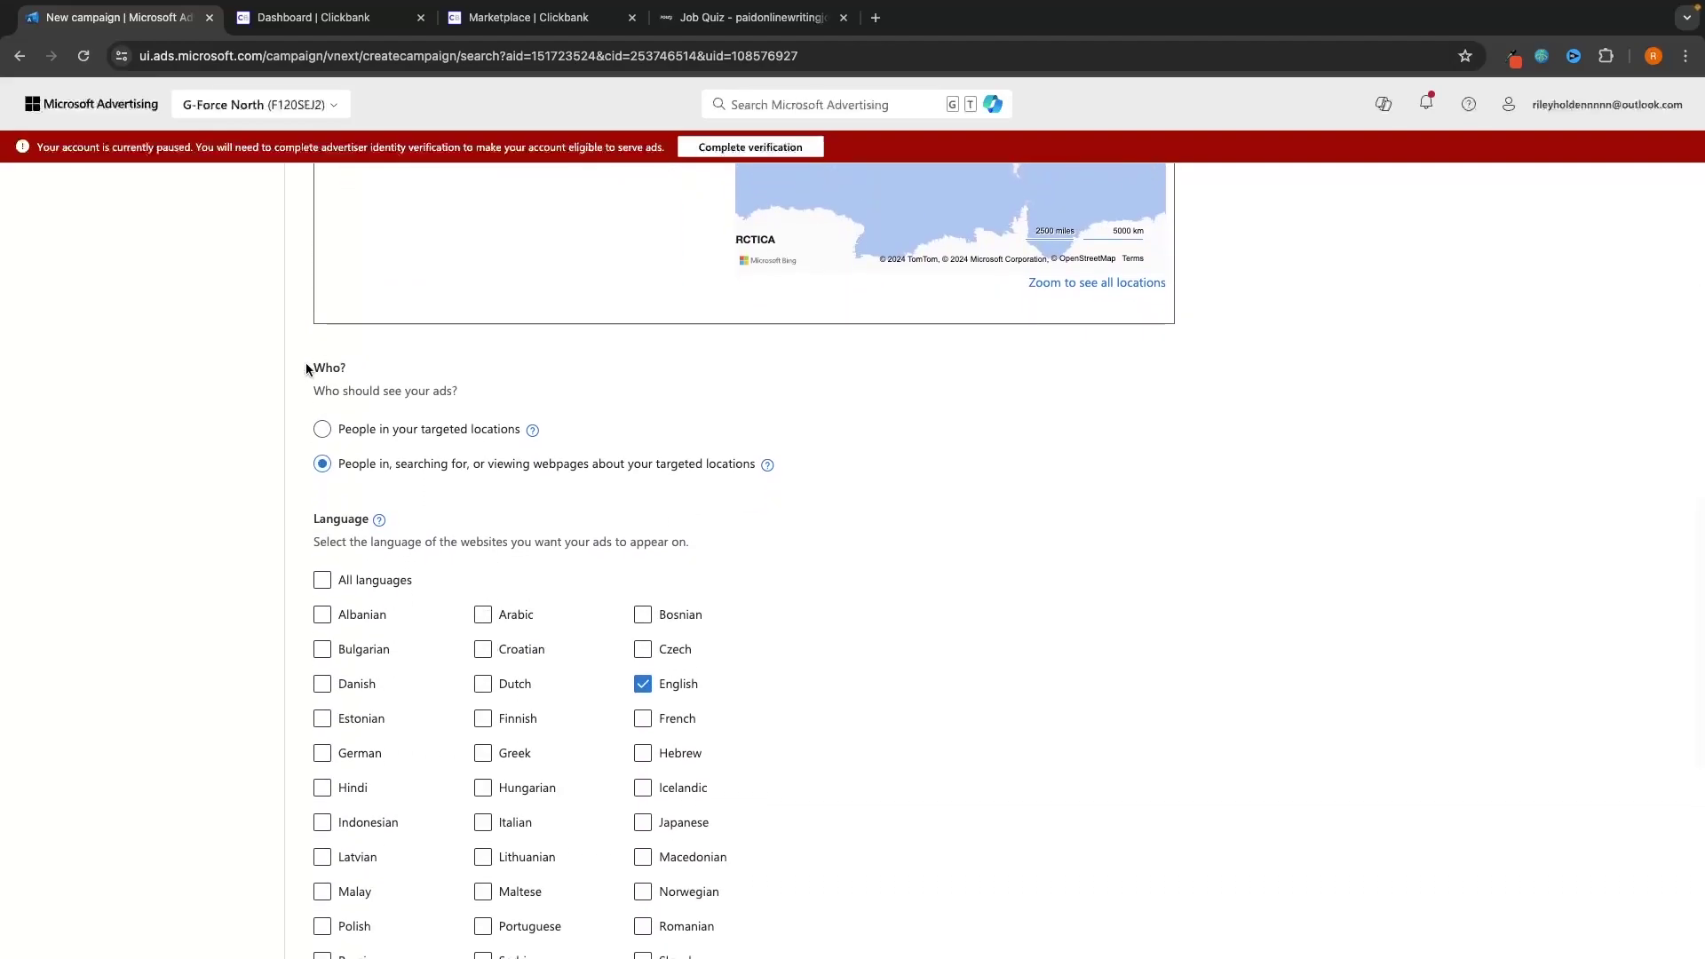
{"action": "left_click_drag", "start_coordinate": [315, 383], "coordinate": [470, 391]}
{"action": "left_click", "coordinate": [470, 391]}
{"action": "left_click_drag", "start_coordinate": [487, 466], "coordinate": [710, 493]}
{"action": "left_click", "coordinate": [742, 484]}
{"action": "scroll", "coordinate": [743, 488], "scroll_direction": "up", "scroll_amount": 5}
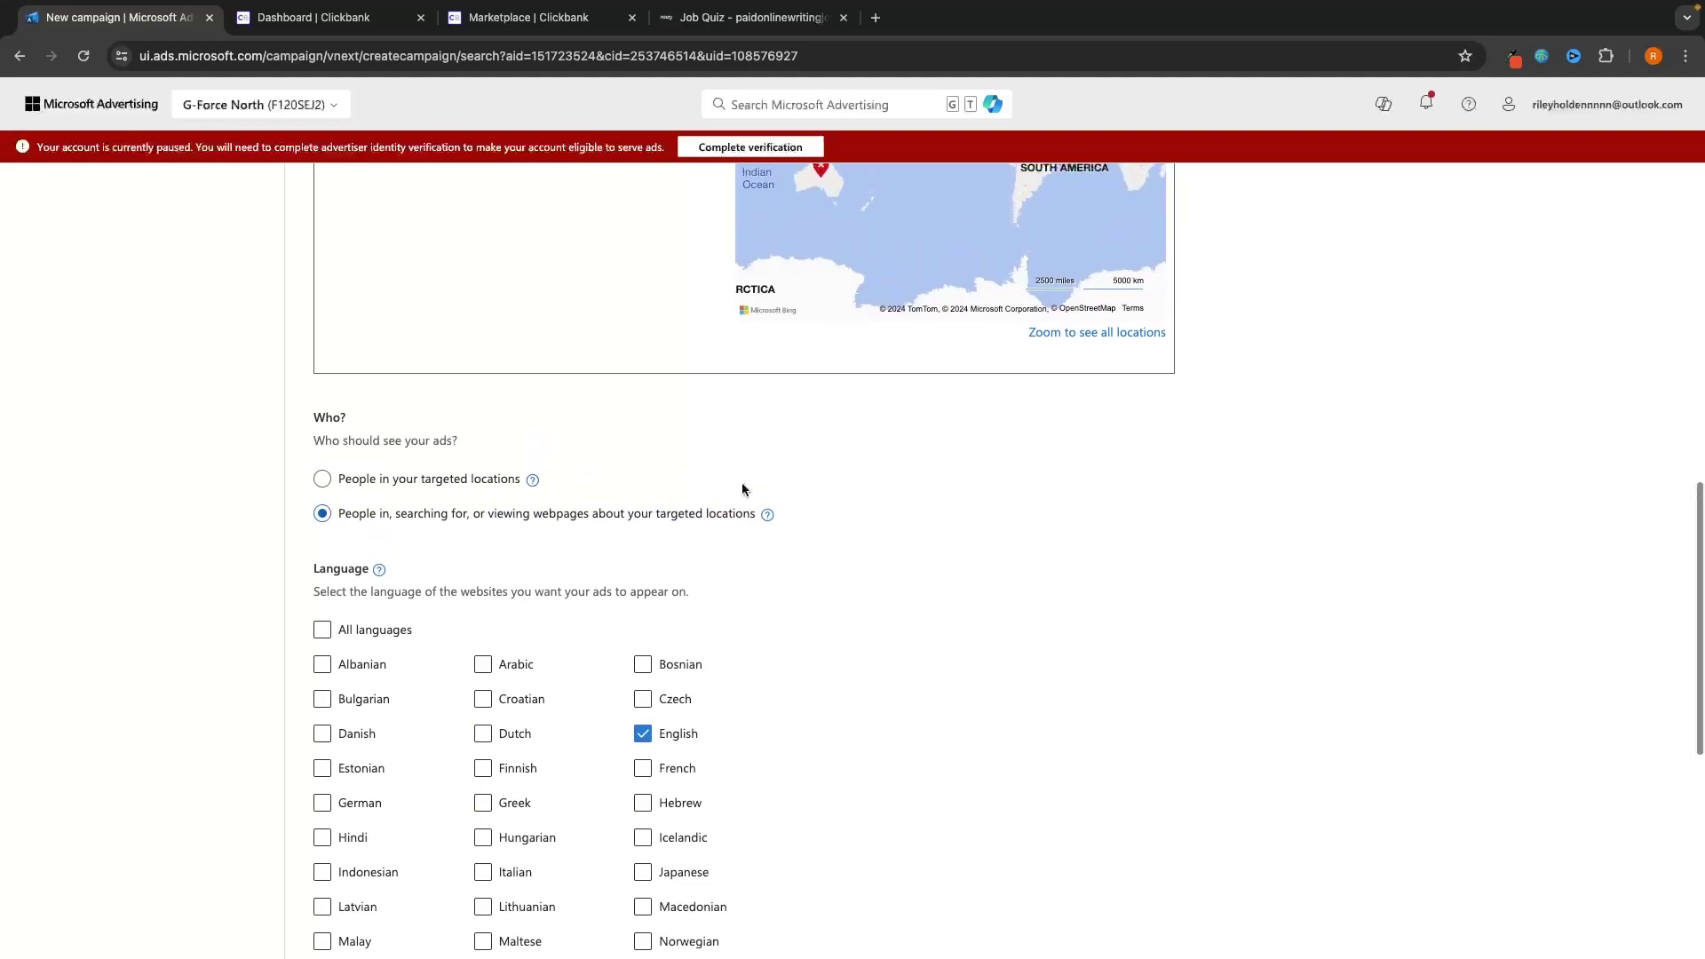
{"action": "scroll", "coordinate": [1329, 498], "scroll_direction": "up", "scroll_amount": 2}
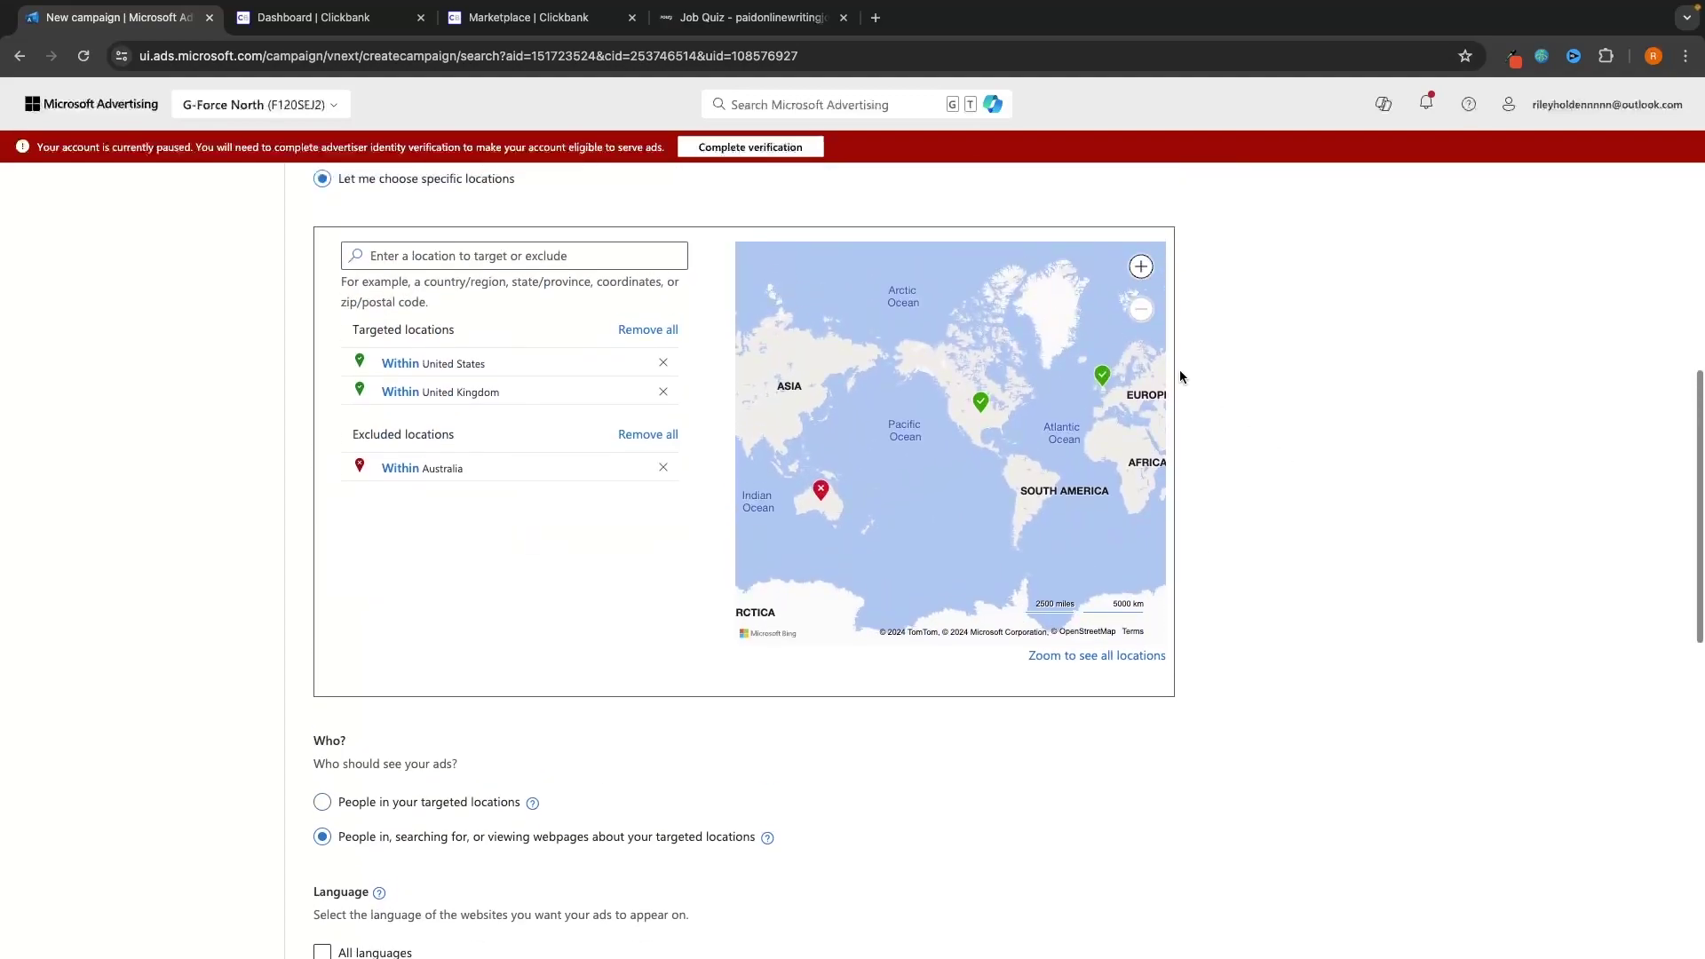
{"action": "left_click", "coordinate": [951, 400]}
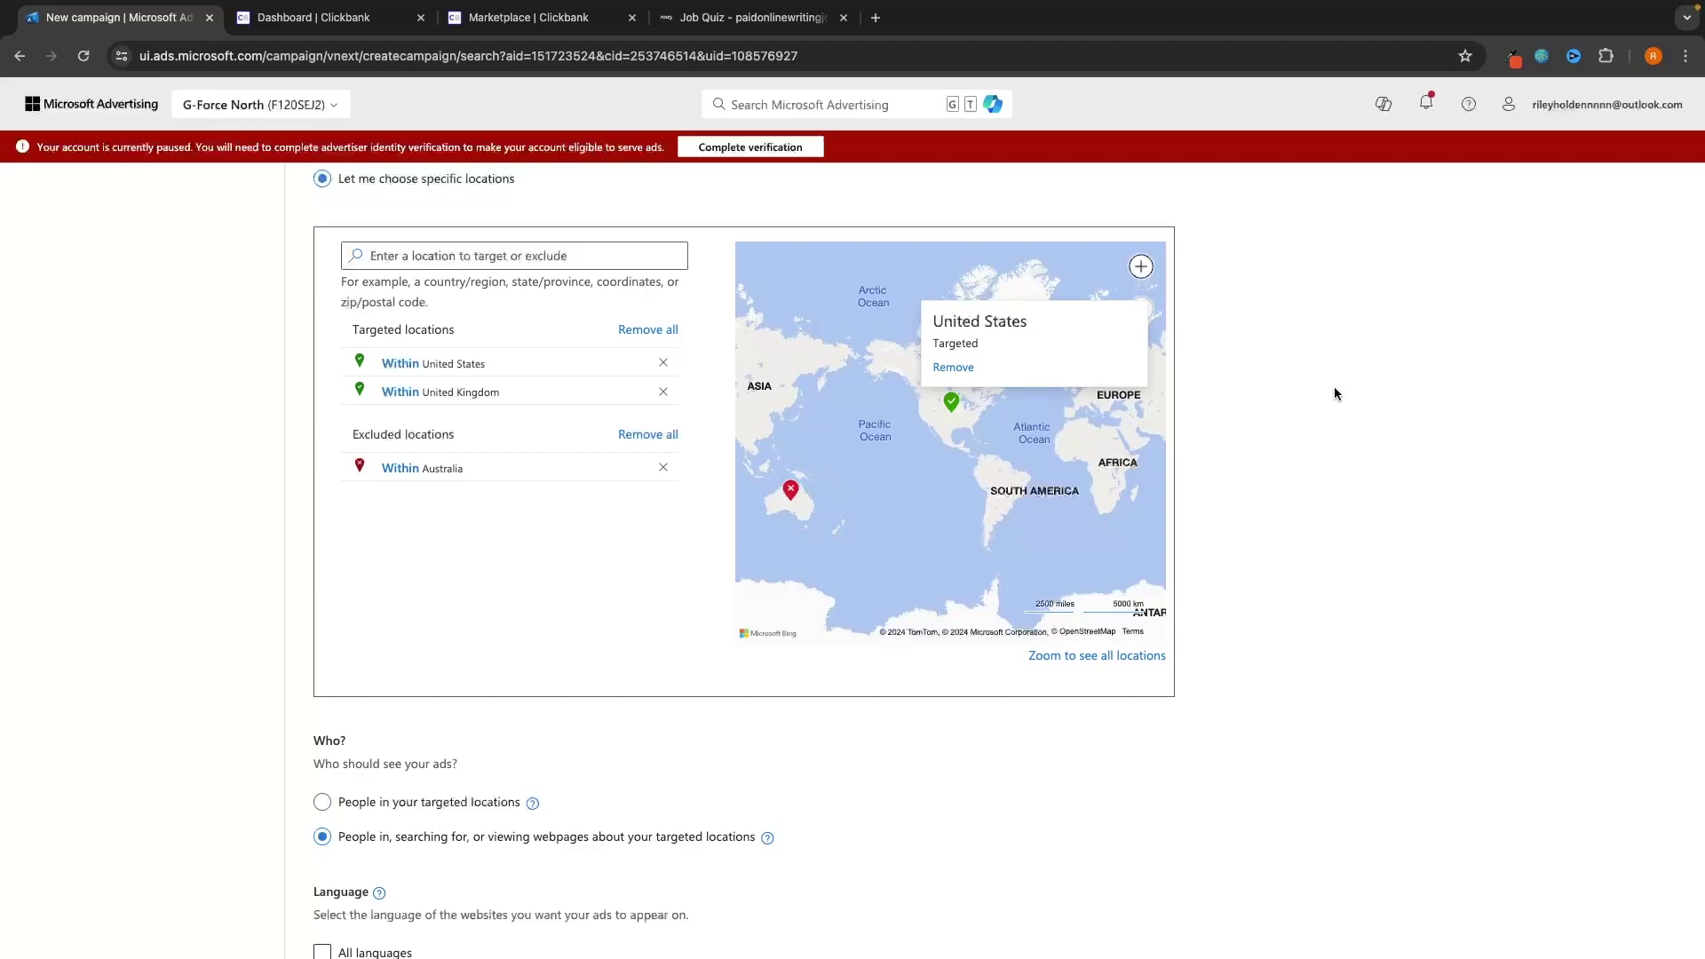
Step: Restrict who sees the ads to people in your targeted locations and review the targeted countries
{"action": "scroll", "coordinate": [1323, 435], "scroll_direction": "down", "scroll_amount": 3}
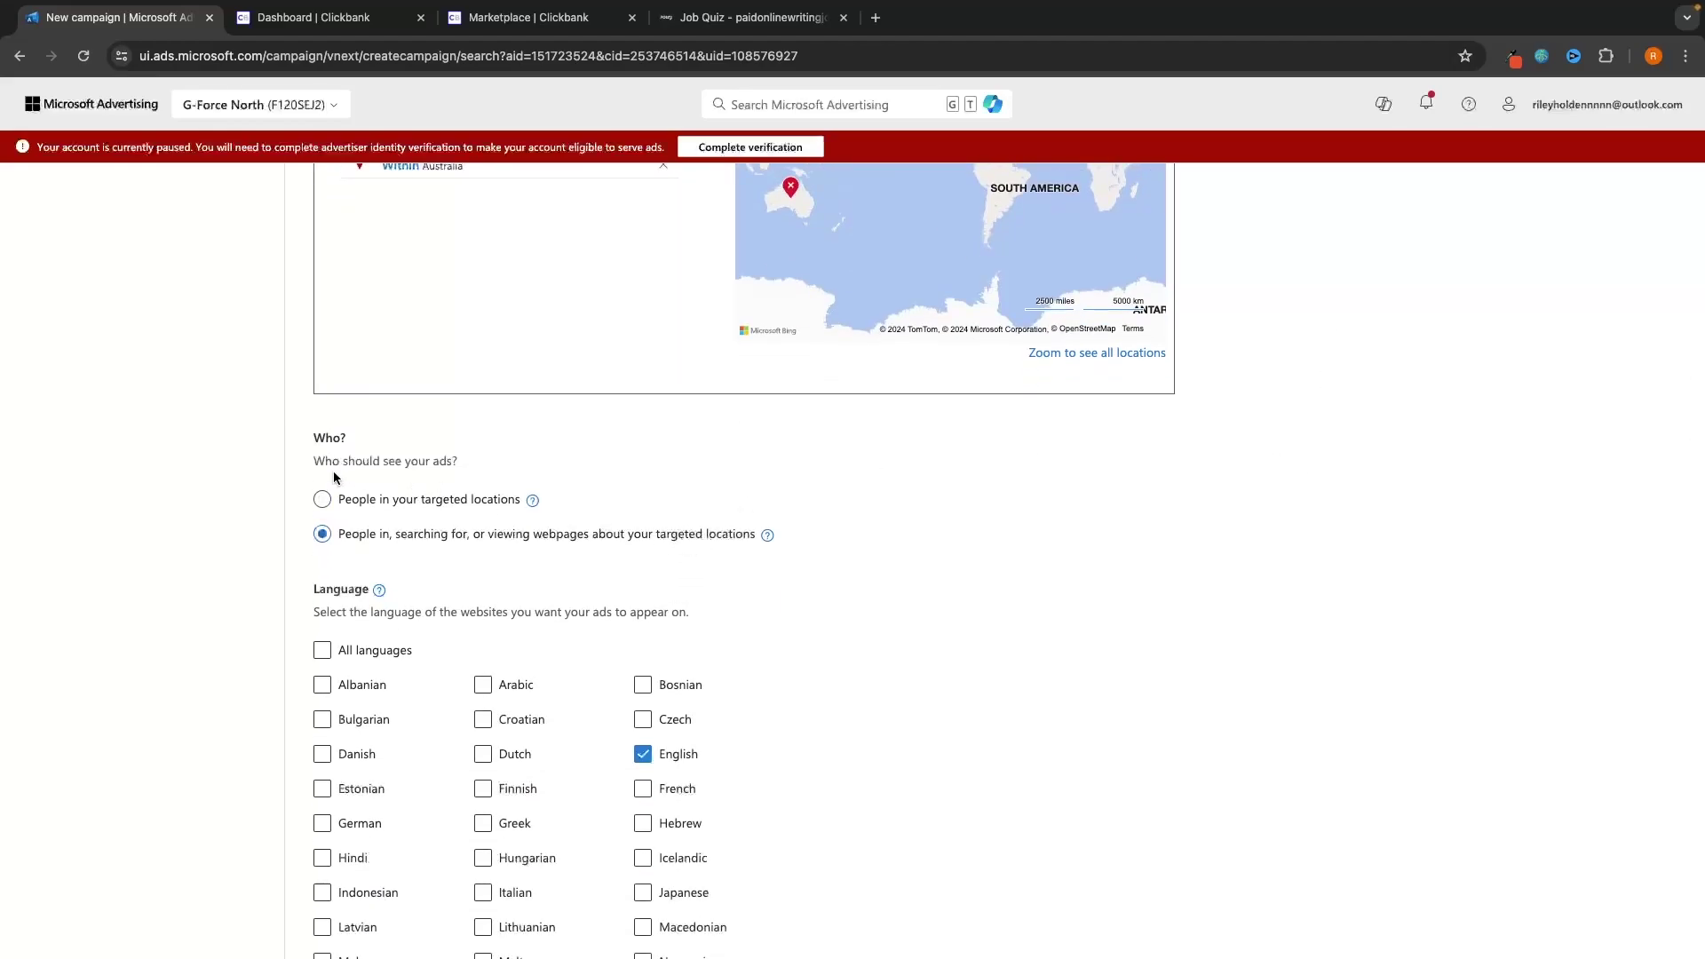
{"action": "left_click_drag", "start_coordinate": [338, 497], "coordinate": [519, 498]}
{"action": "left_click", "coordinate": [576, 492]}
{"action": "scroll", "coordinate": [577, 492], "scroll_direction": "up", "scroll_amount": 4}
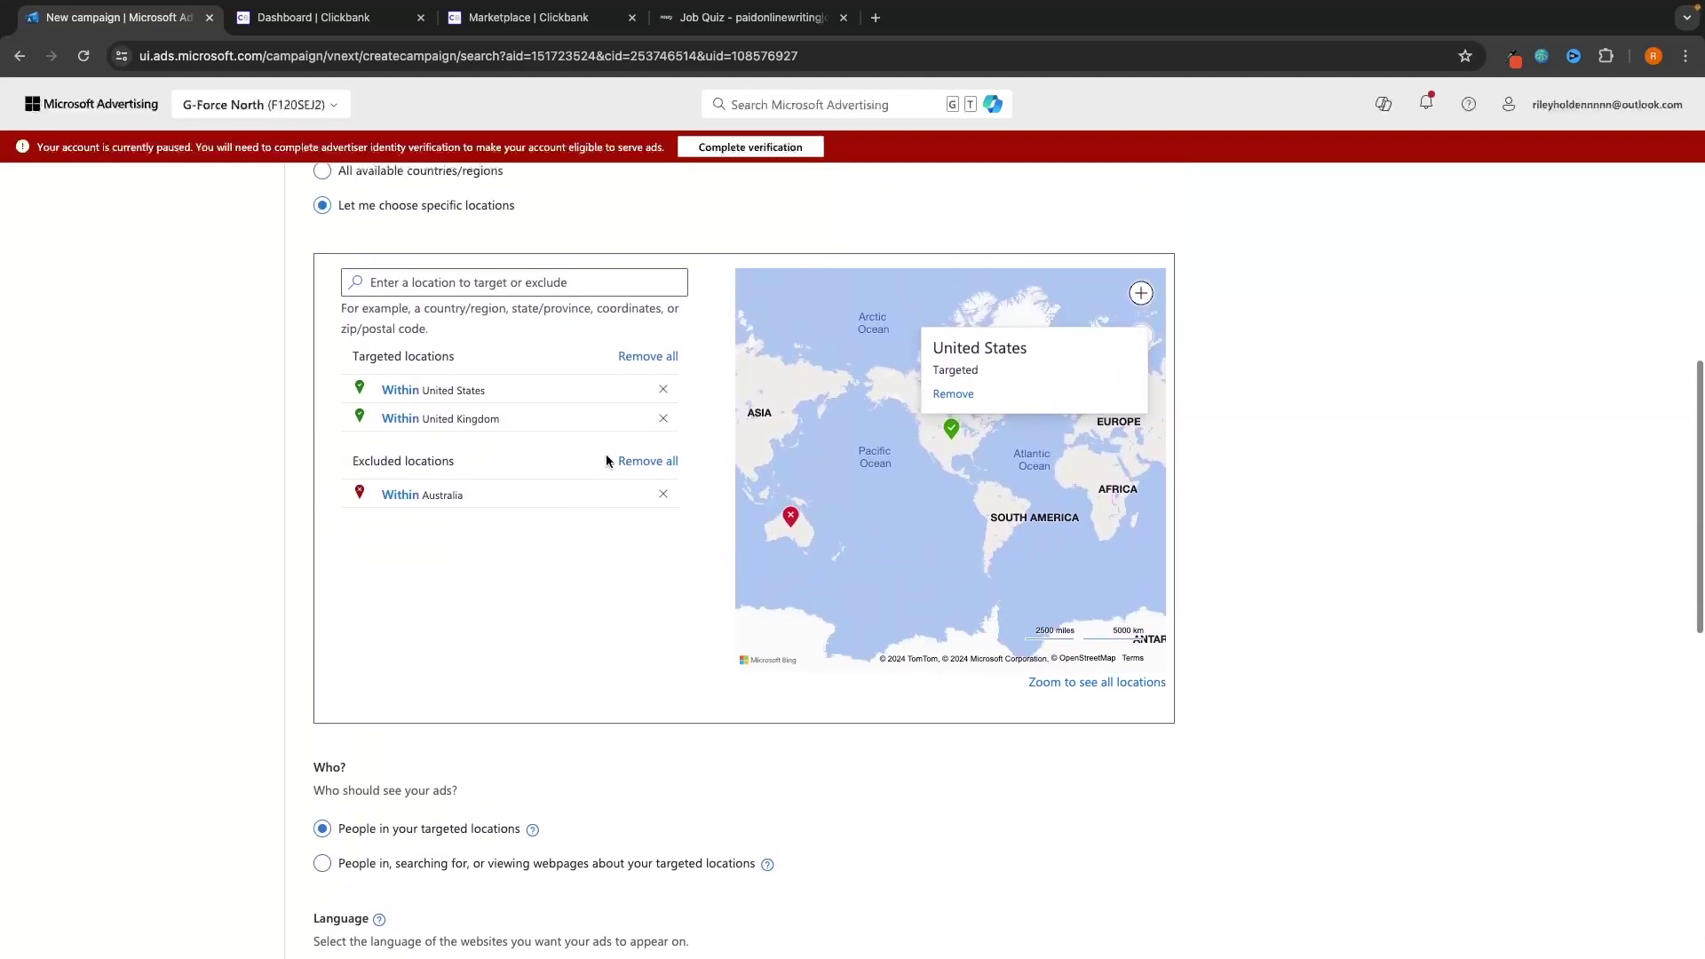
{"action": "left_click_drag", "start_coordinate": [423, 389], "coordinate": [501, 421]}
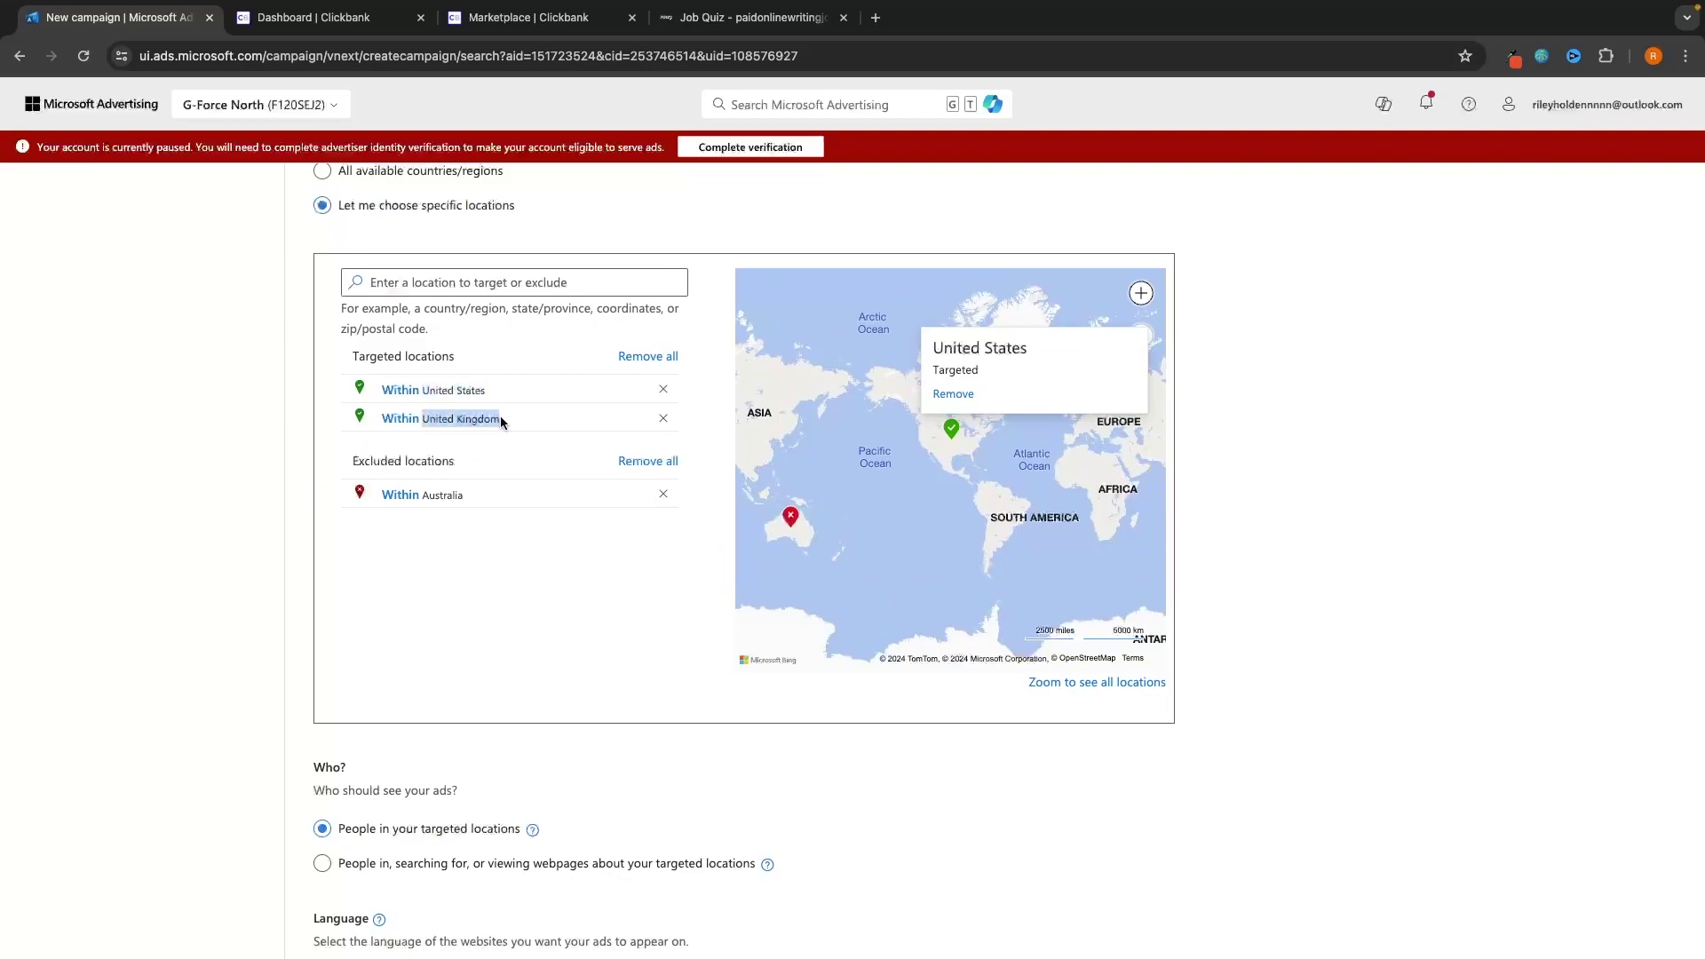
{"action": "left_click", "coordinate": [1211, 550]}
Step: Try adding Dutch to the campaign's ad languages and remove it again
{"action": "scroll", "coordinate": [1243, 533], "scroll_direction": "down", "scroll_amount": 5}
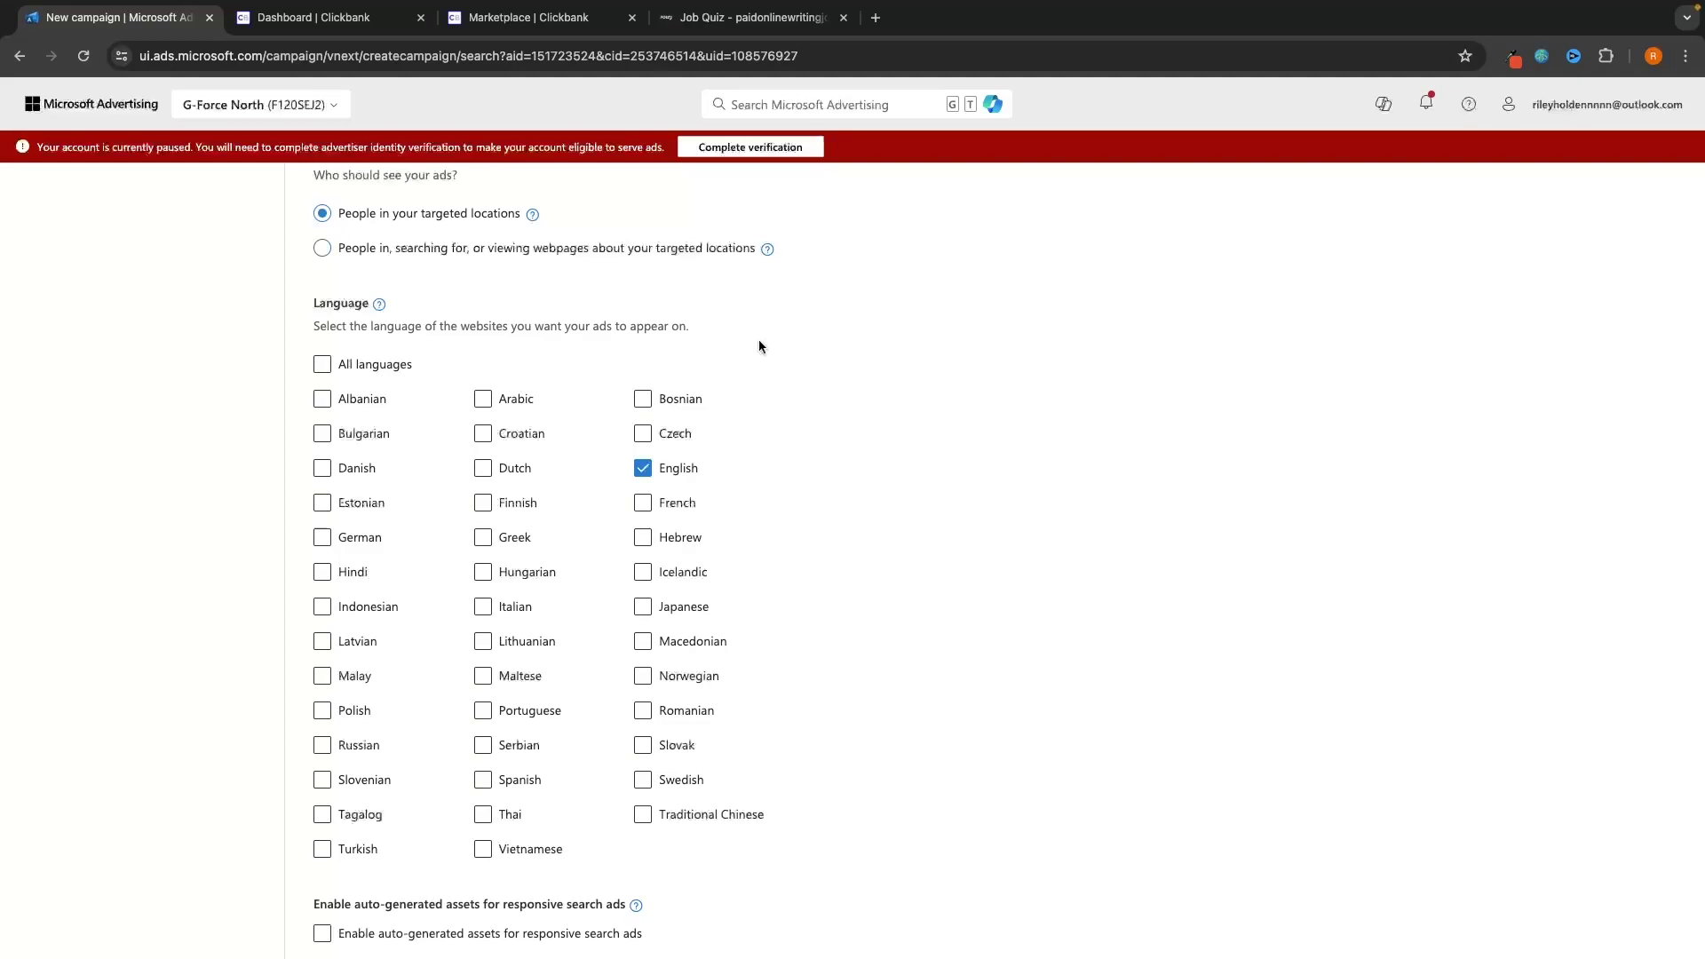
{"action": "left_click", "coordinate": [524, 468]}
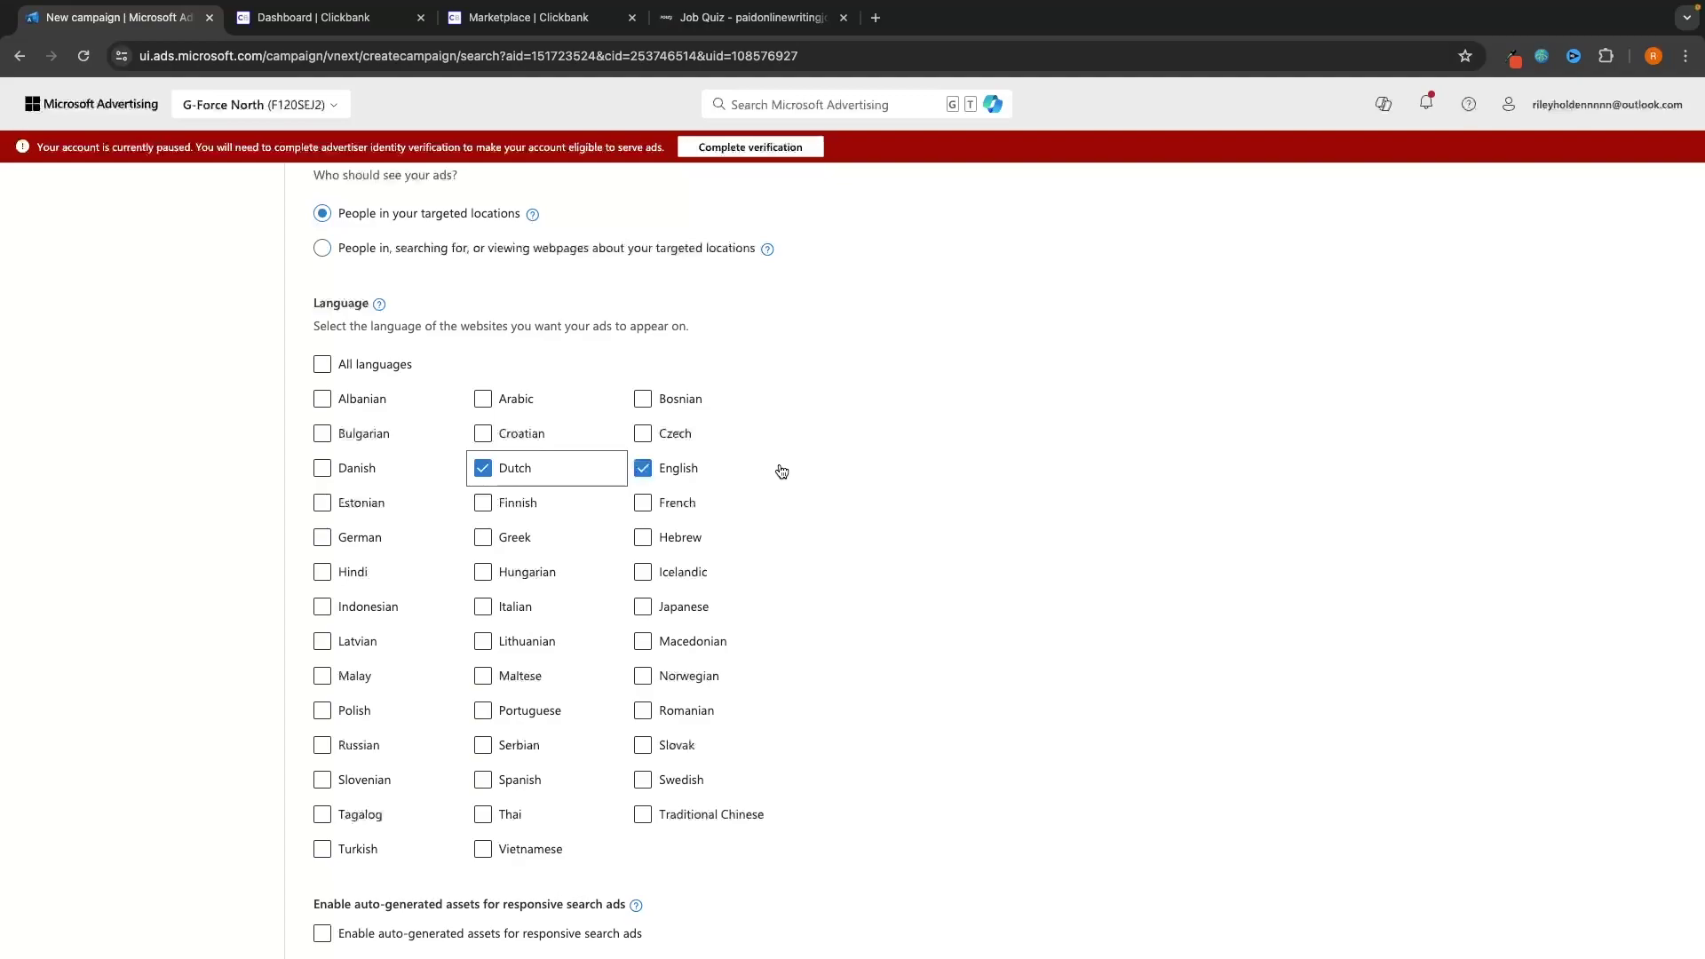
{"action": "left_click", "coordinate": [586, 472]}
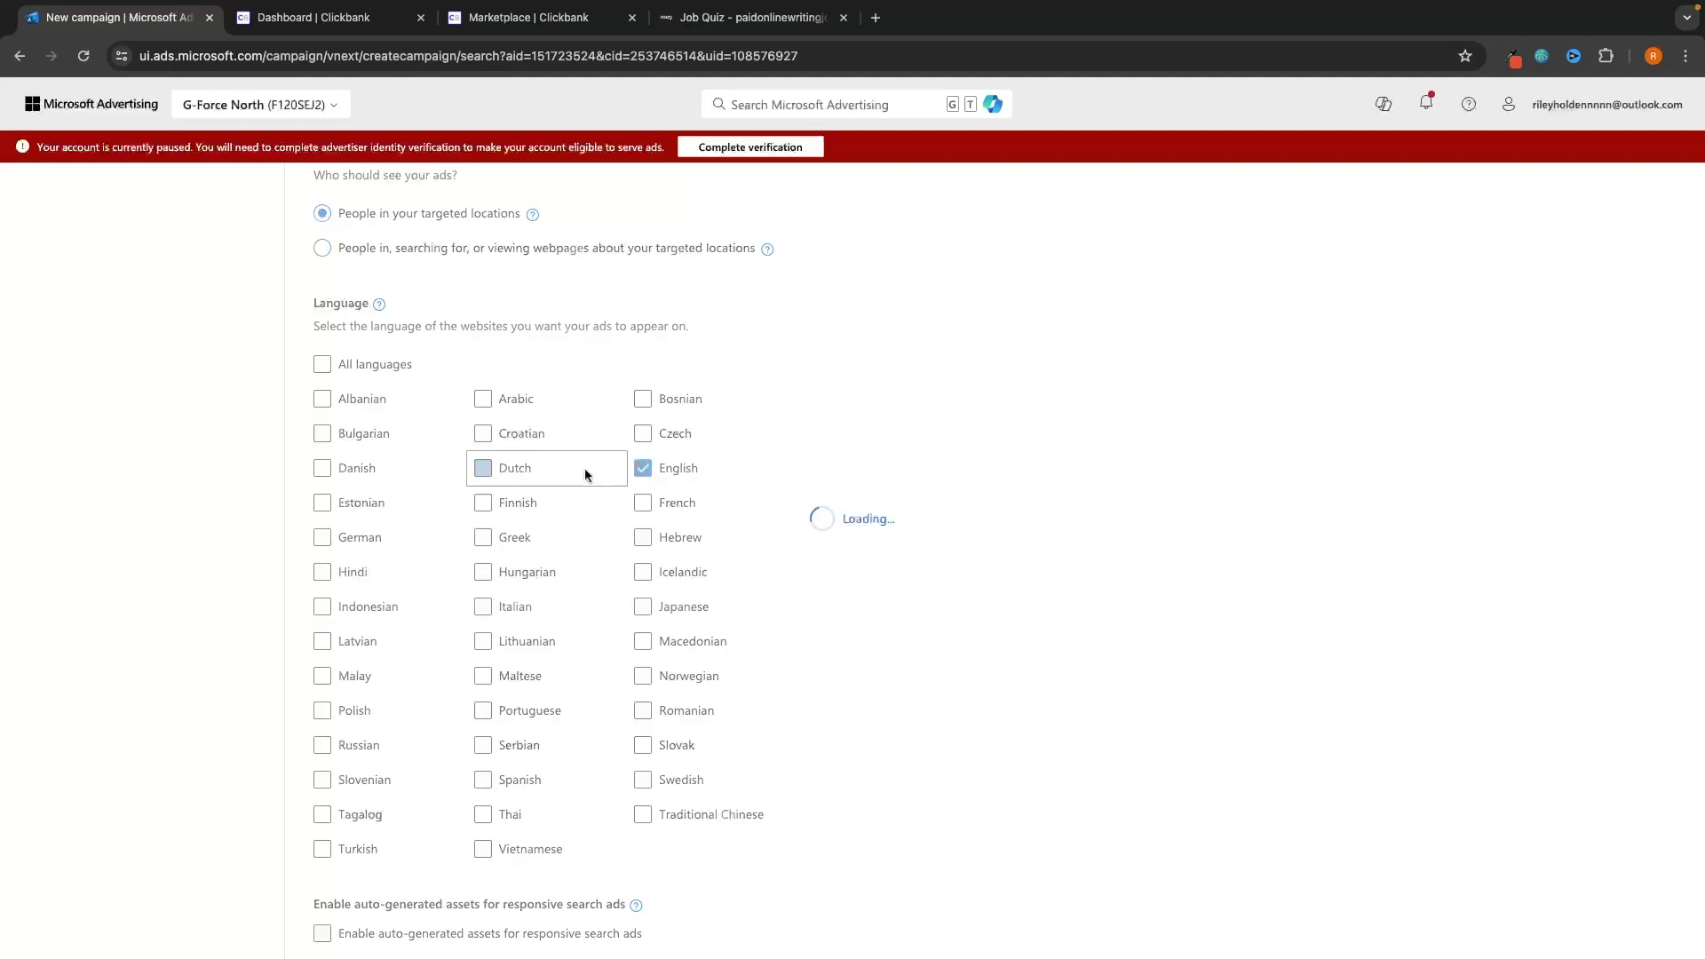
{"action": "left_click_drag", "start_coordinate": [302, 326], "coordinate": [693, 320]}
{"action": "left_click", "coordinate": [476, 324]}
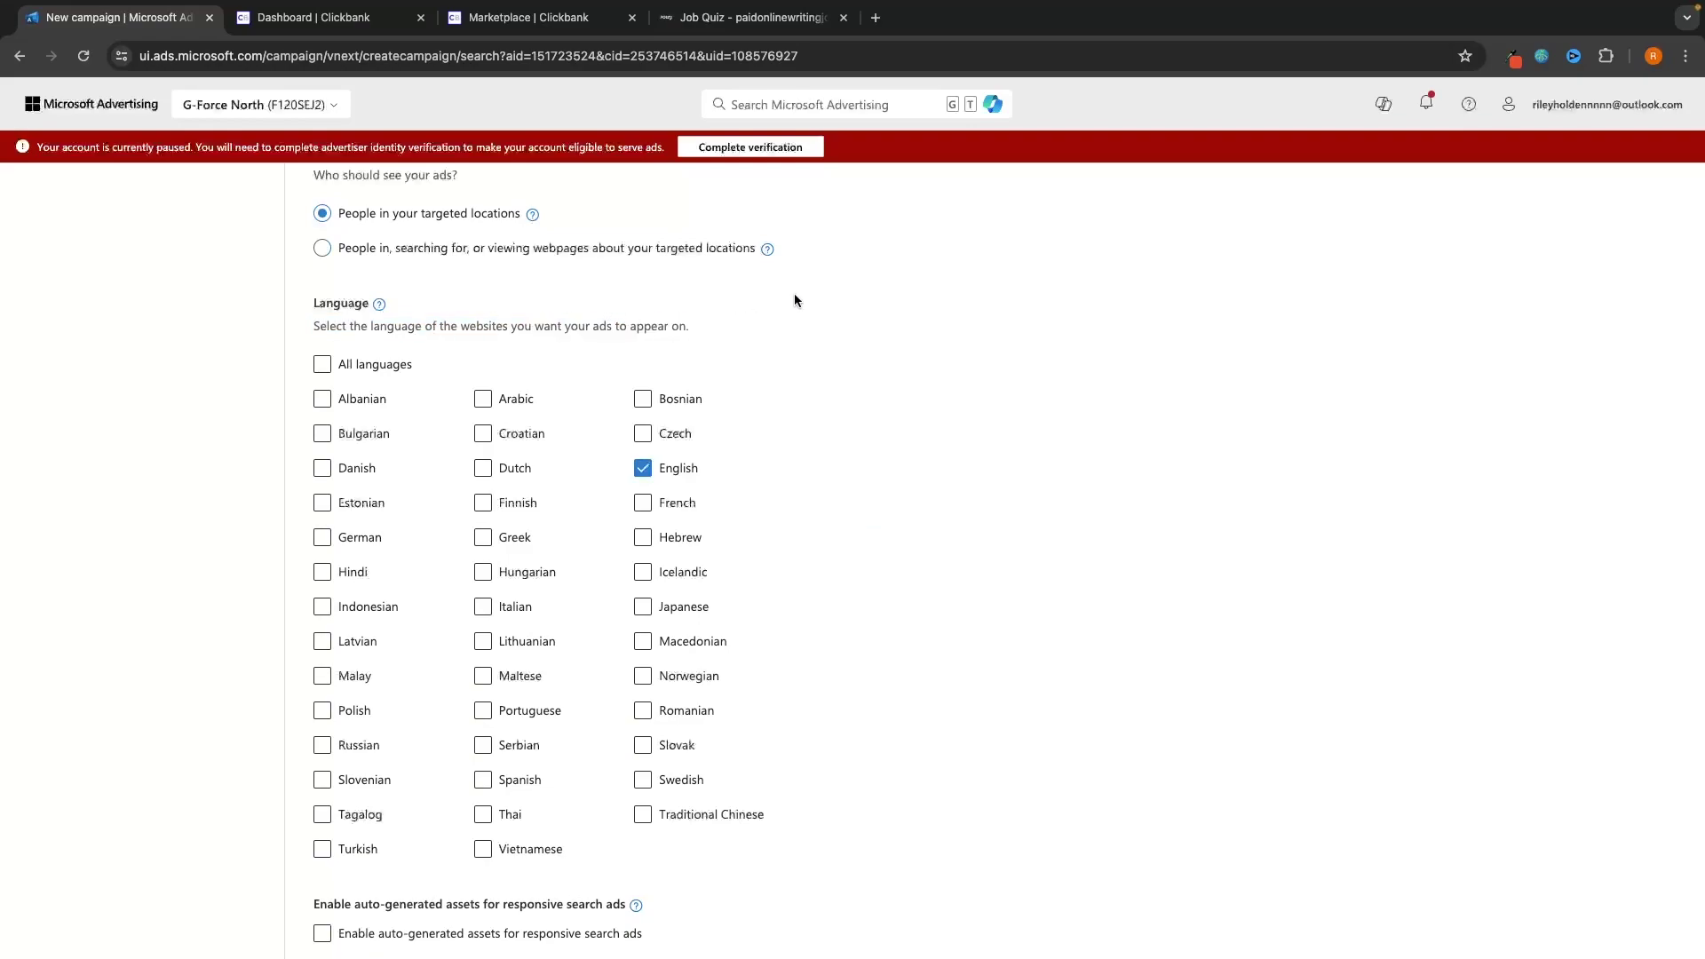
{"action": "left_click", "coordinate": [522, 475]}
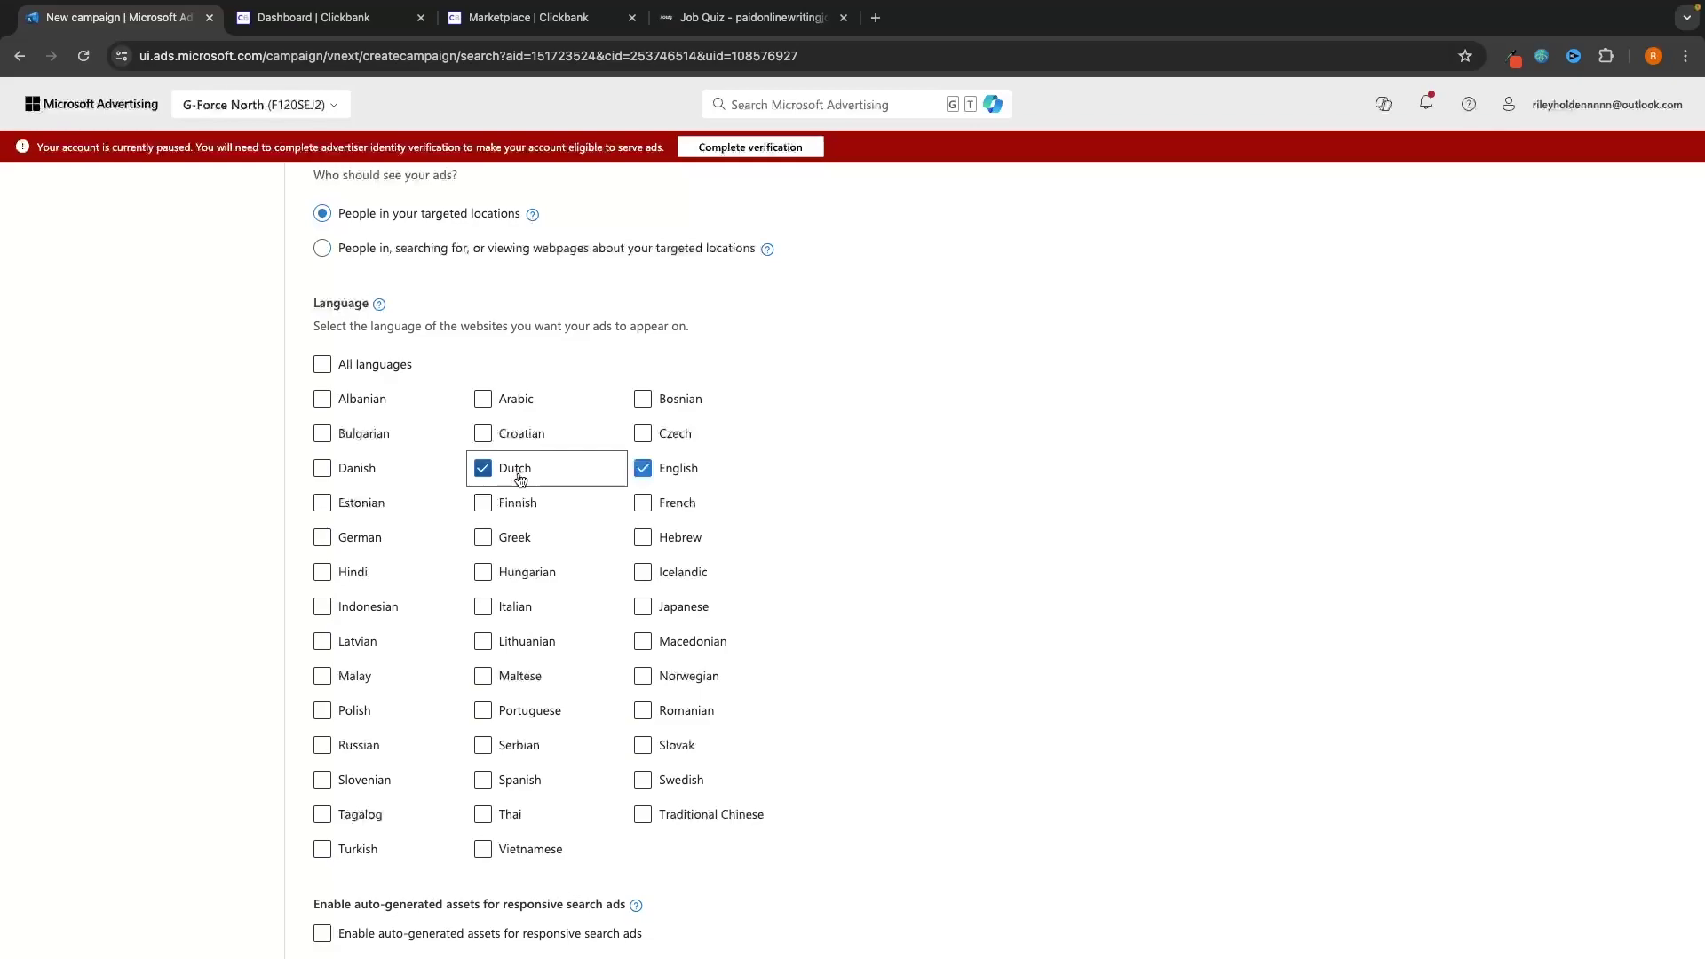
{"action": "left_click", "coordinate": [520, 475]}
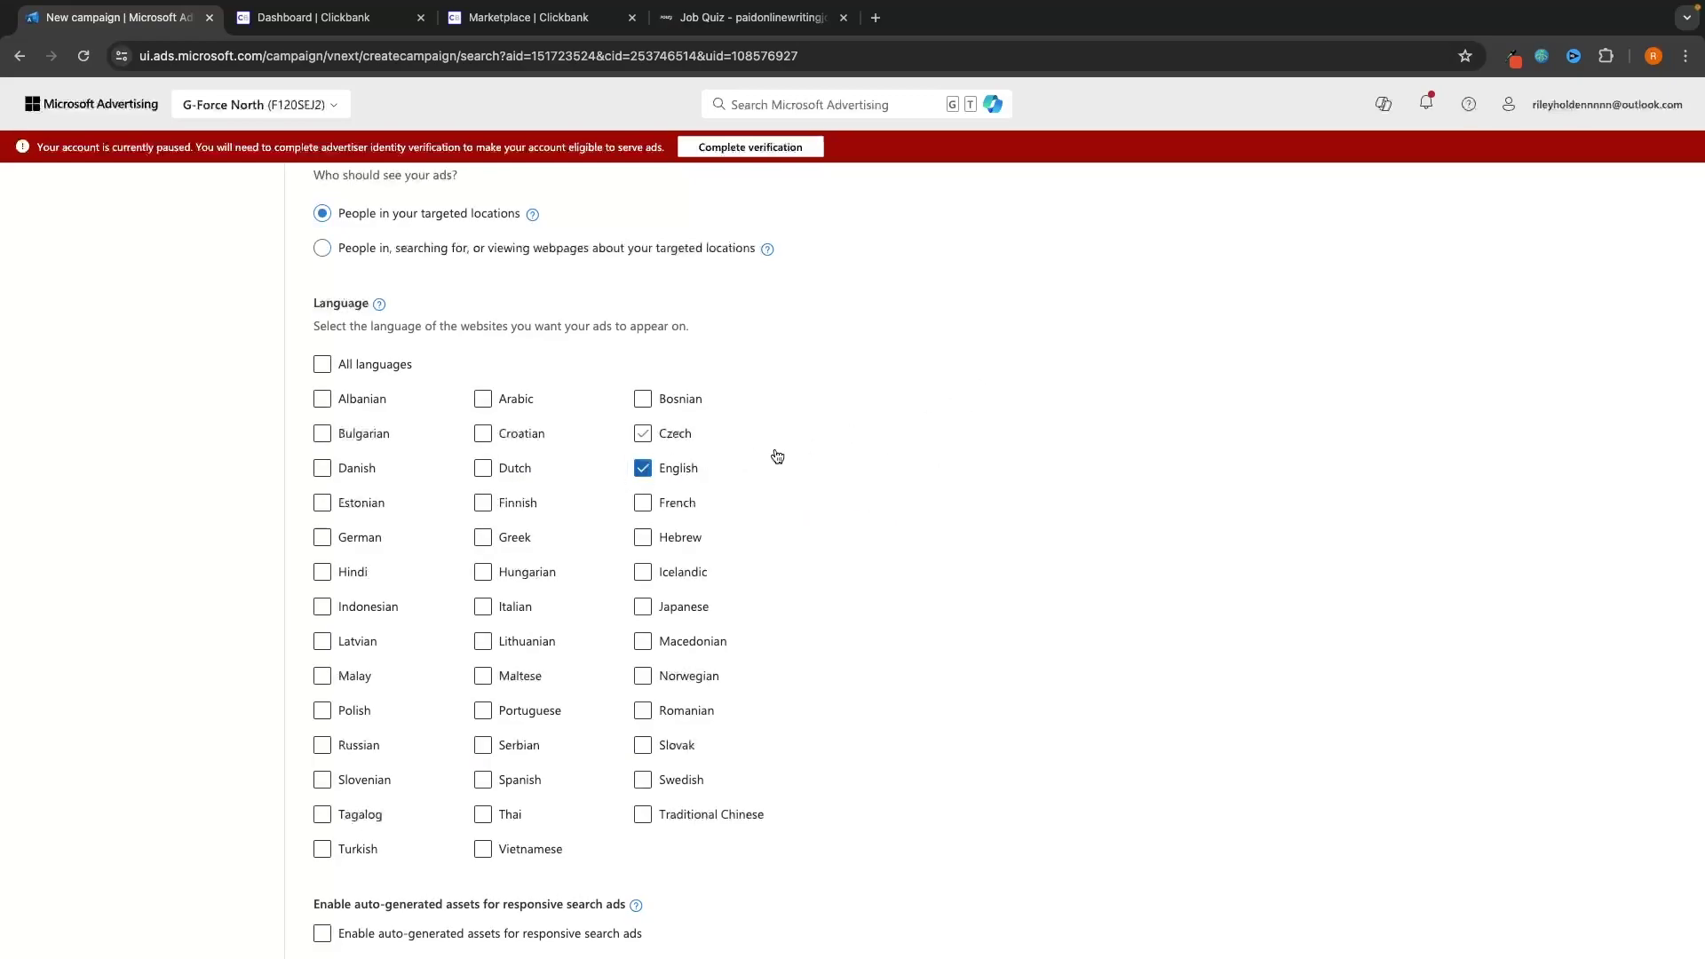
{"action": "scroll", "coordinate": [817, 425], "scroll_direction": "down", "scroll_amount": 4}
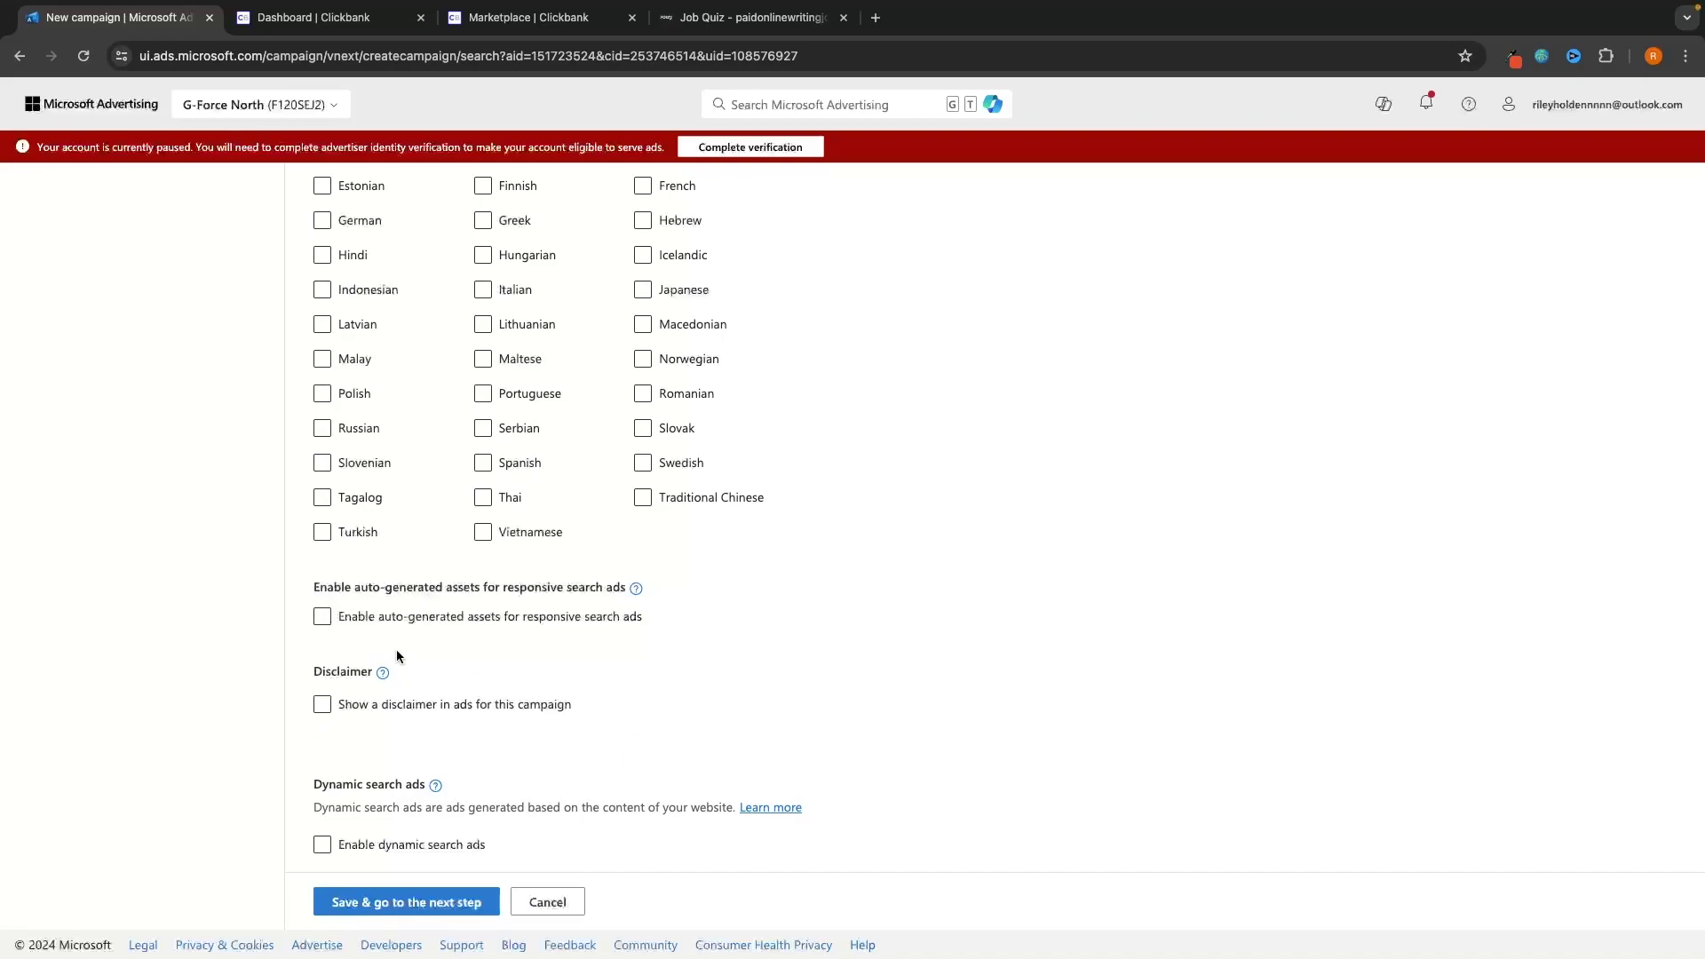
Step: Save the campaign settings, continue to the ad groups stage and look over its fields
{"action": "left_click", "coordinate": [357, 625]}
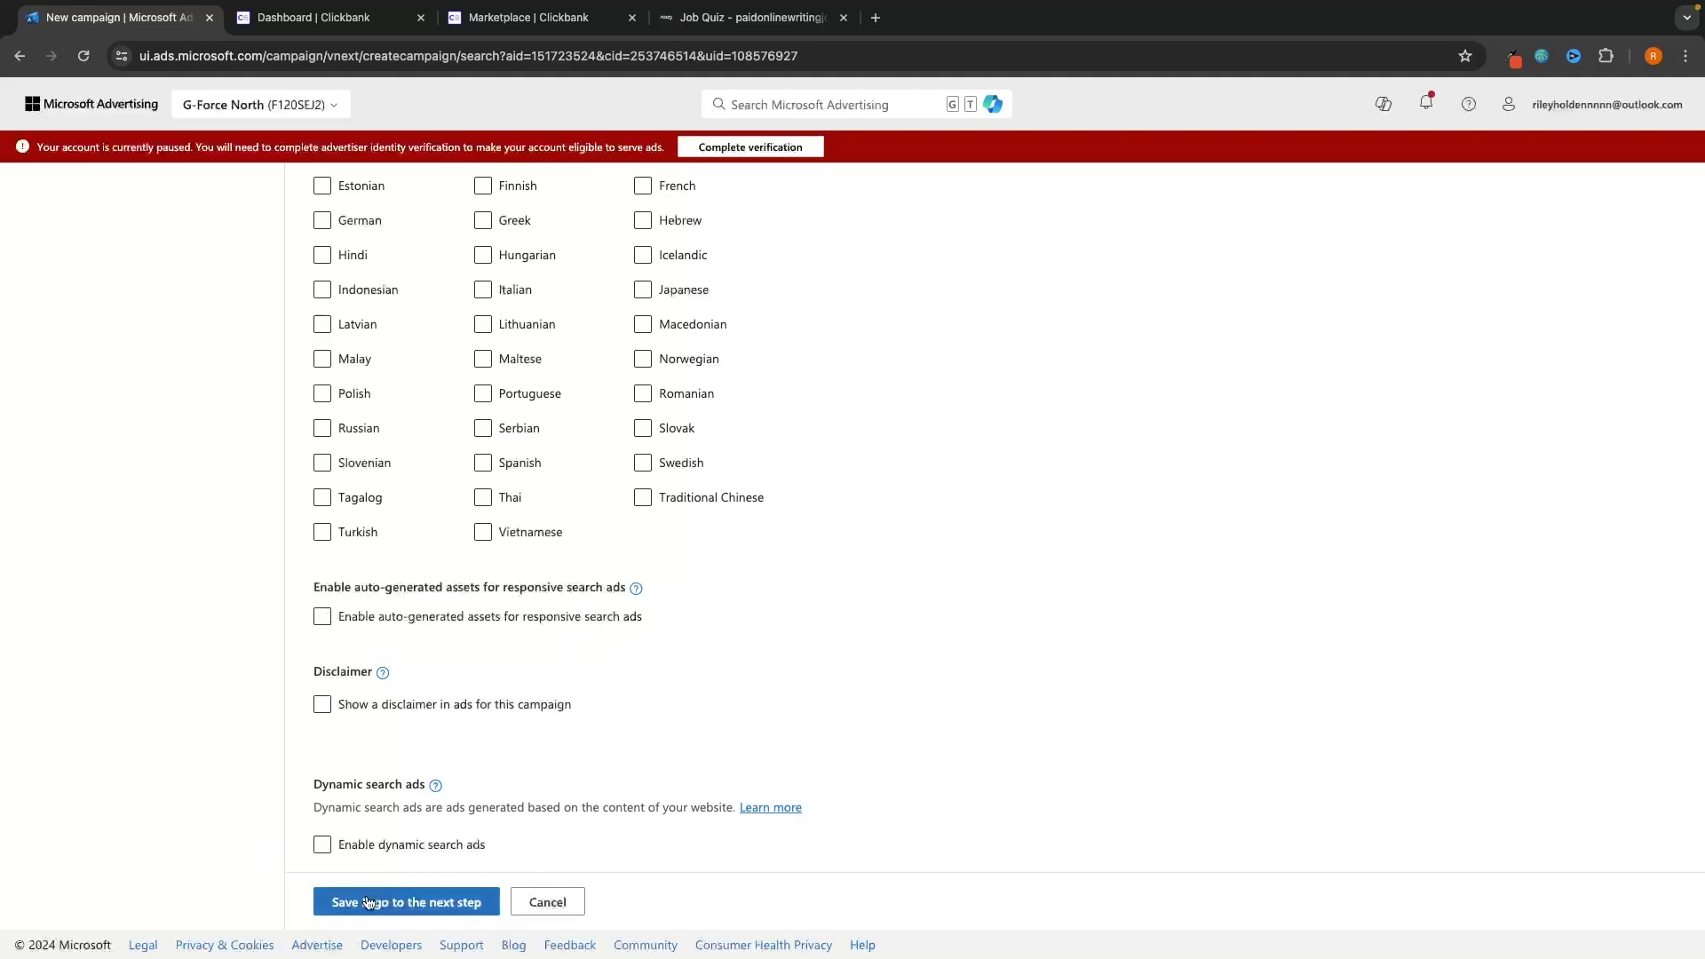
{"action": "left_click", "coordinate": [435, 910]}
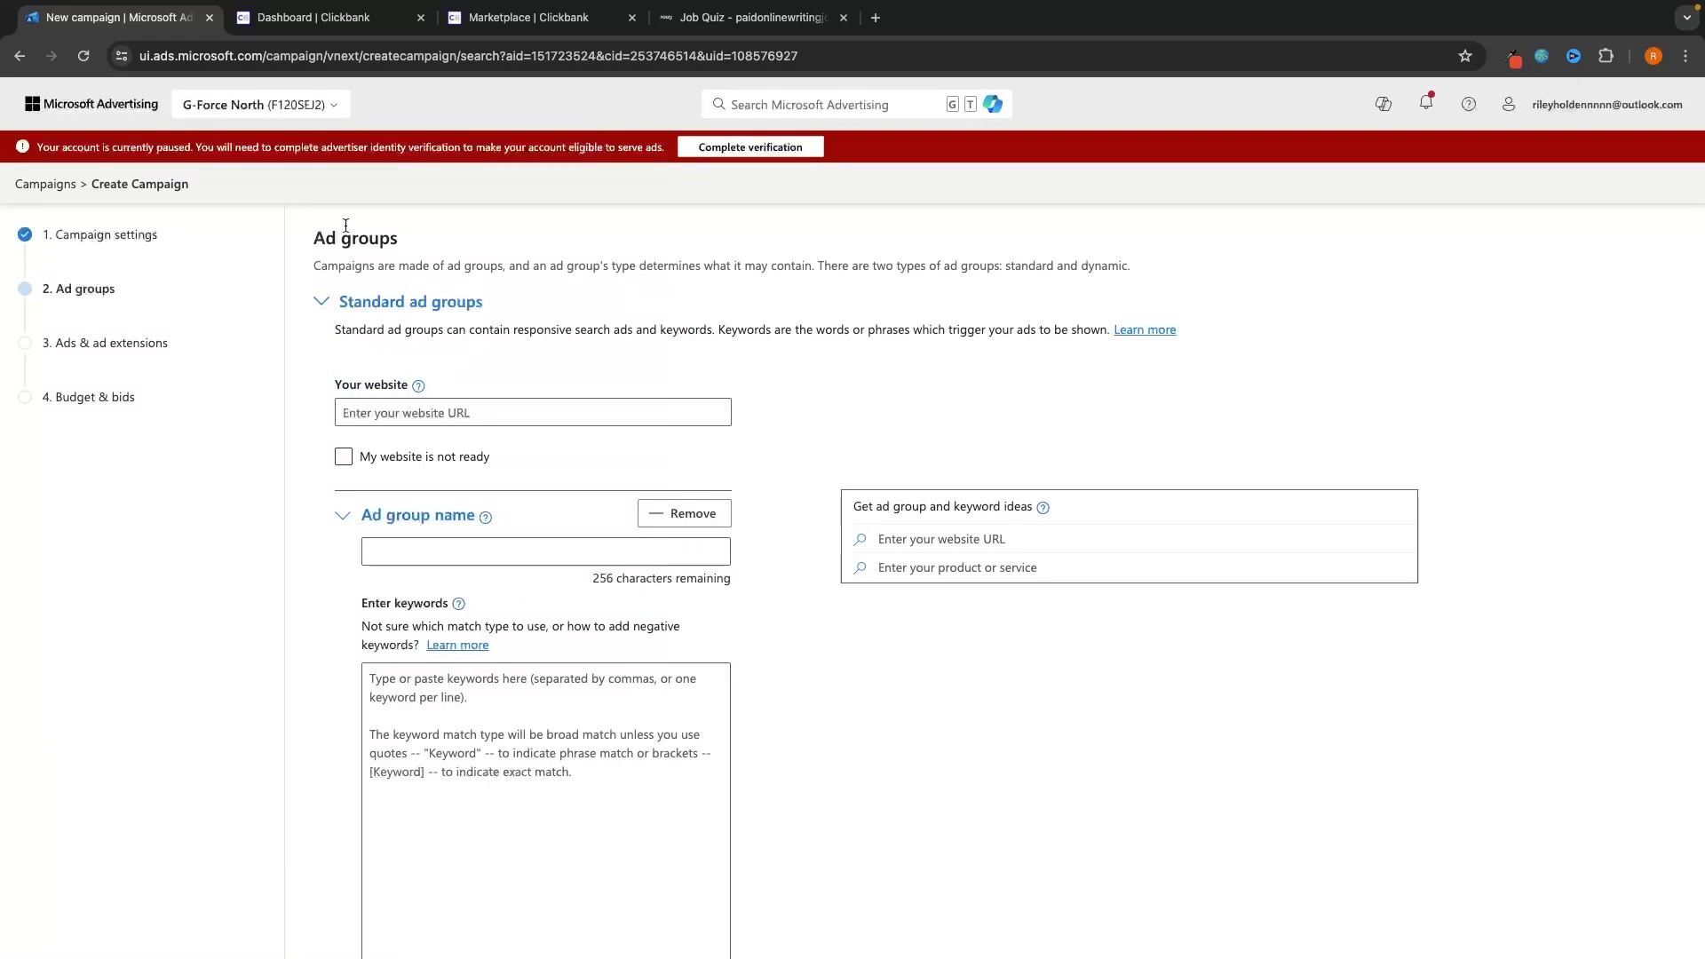
{"action": "left_click_drag", "start_coordinate": [314, 237], "coordinate": [408, 236]}
{"action": "left_click", "coordinate": [422, 236]}
{"action": "scroll", "coordinate": [471, 259], "scroll_direction": "down", "scroll_amount": 1}
{"action": "scroll", "coordinate": [800, 484], "scroll_direction": "down", "scroll_amount": 4}
{"action": "scroll", "coordinate": [800, 485], "scroll_direction": "up", "scroll_amount": 2}
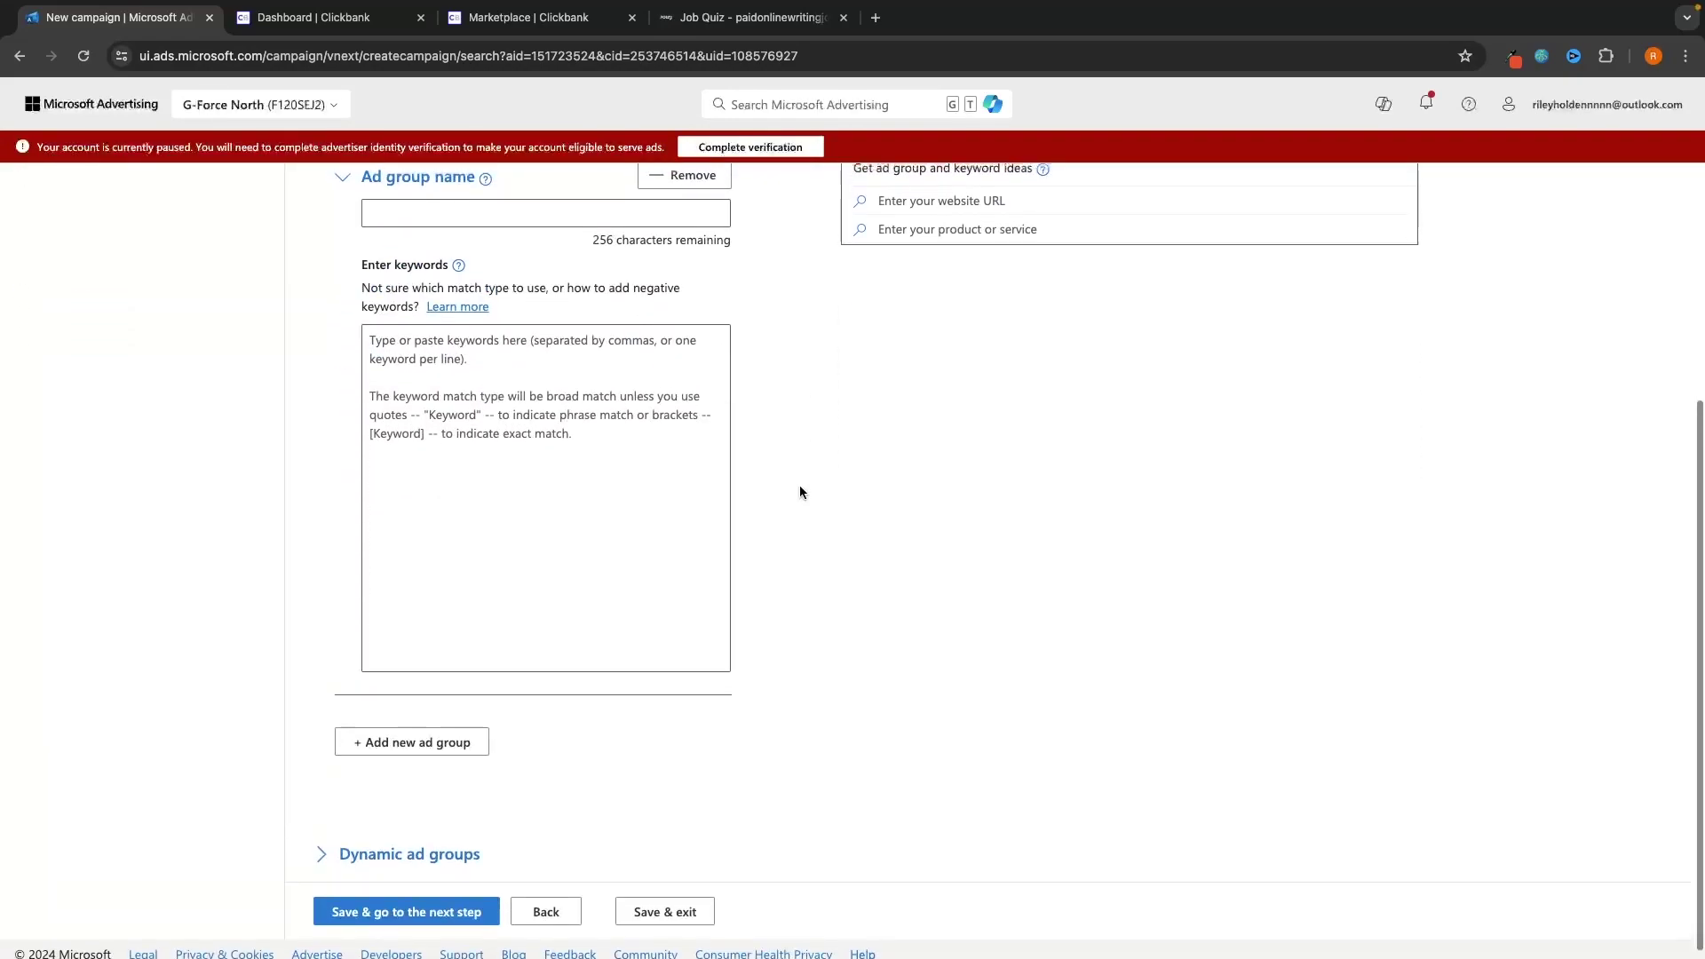
{"action": "scroll", "coordinate": [799, 486], "scroll_direction": "up", "scroll_amount": 2}
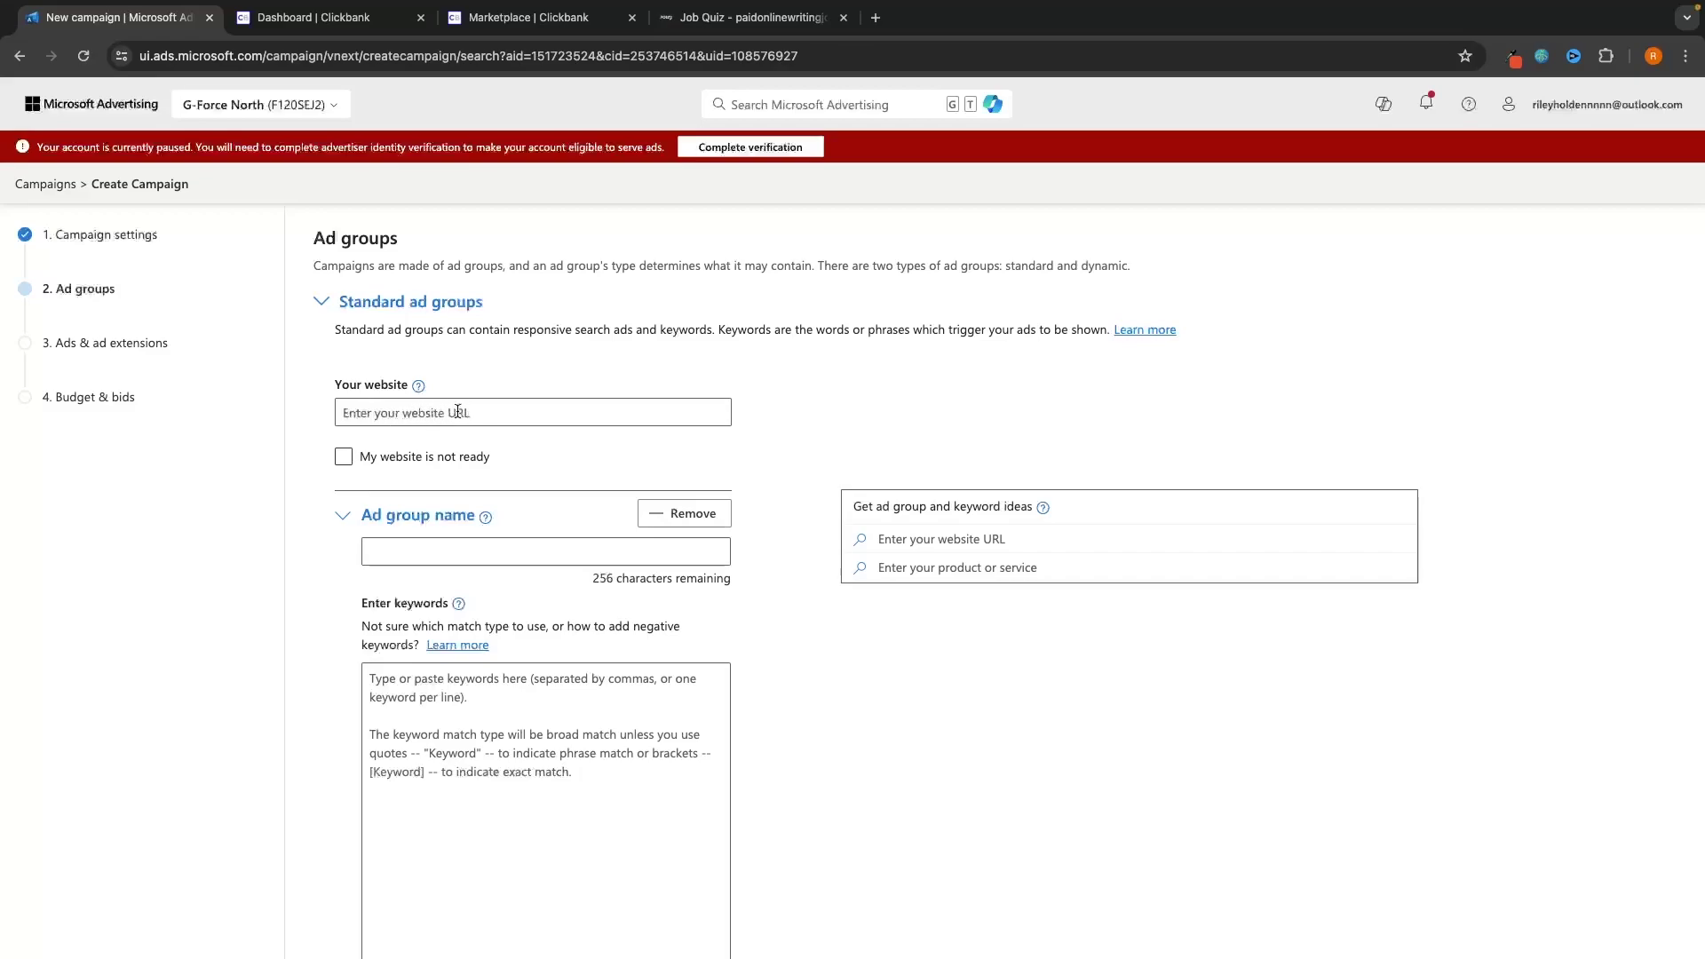
Step: Copy the address of the Paid Online Writing Jobs quiz page and enter it as the website of the standard ad groups
{"action": "key", "text": "ctrl+Tab"}
{"action": "key", "text": "ctrl+Tab"}
{"action": "key", "text": "ctrl+Tab"}
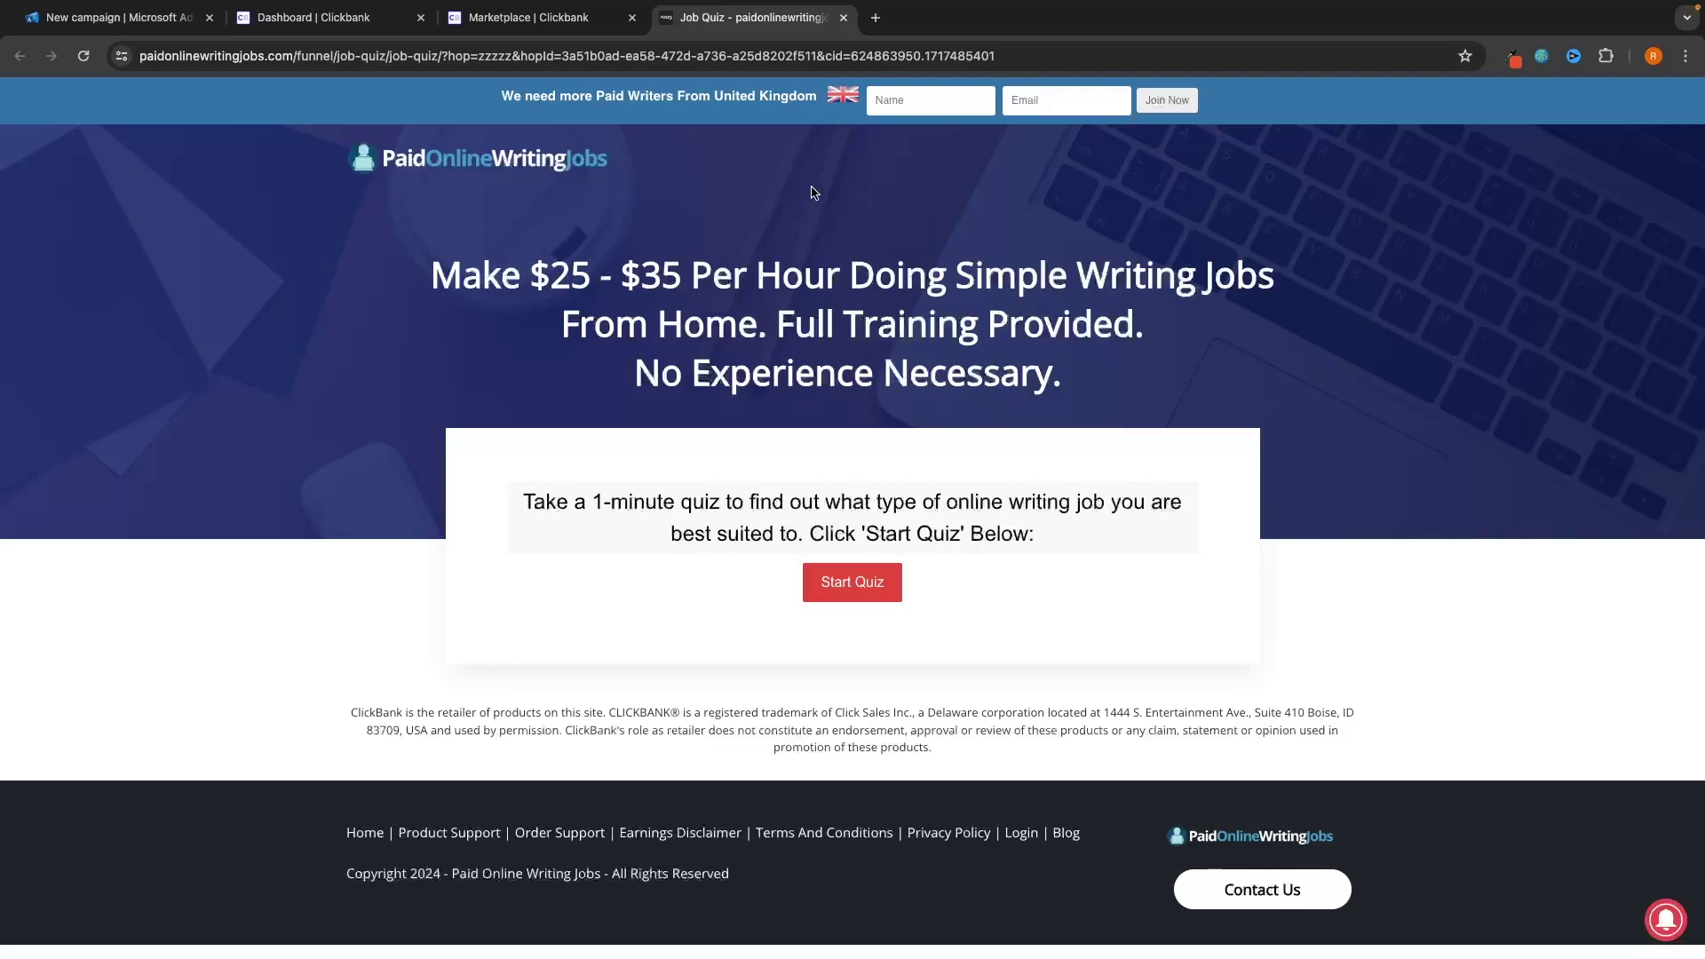
{"action": "left_click", "coordinate": [755, 62]}
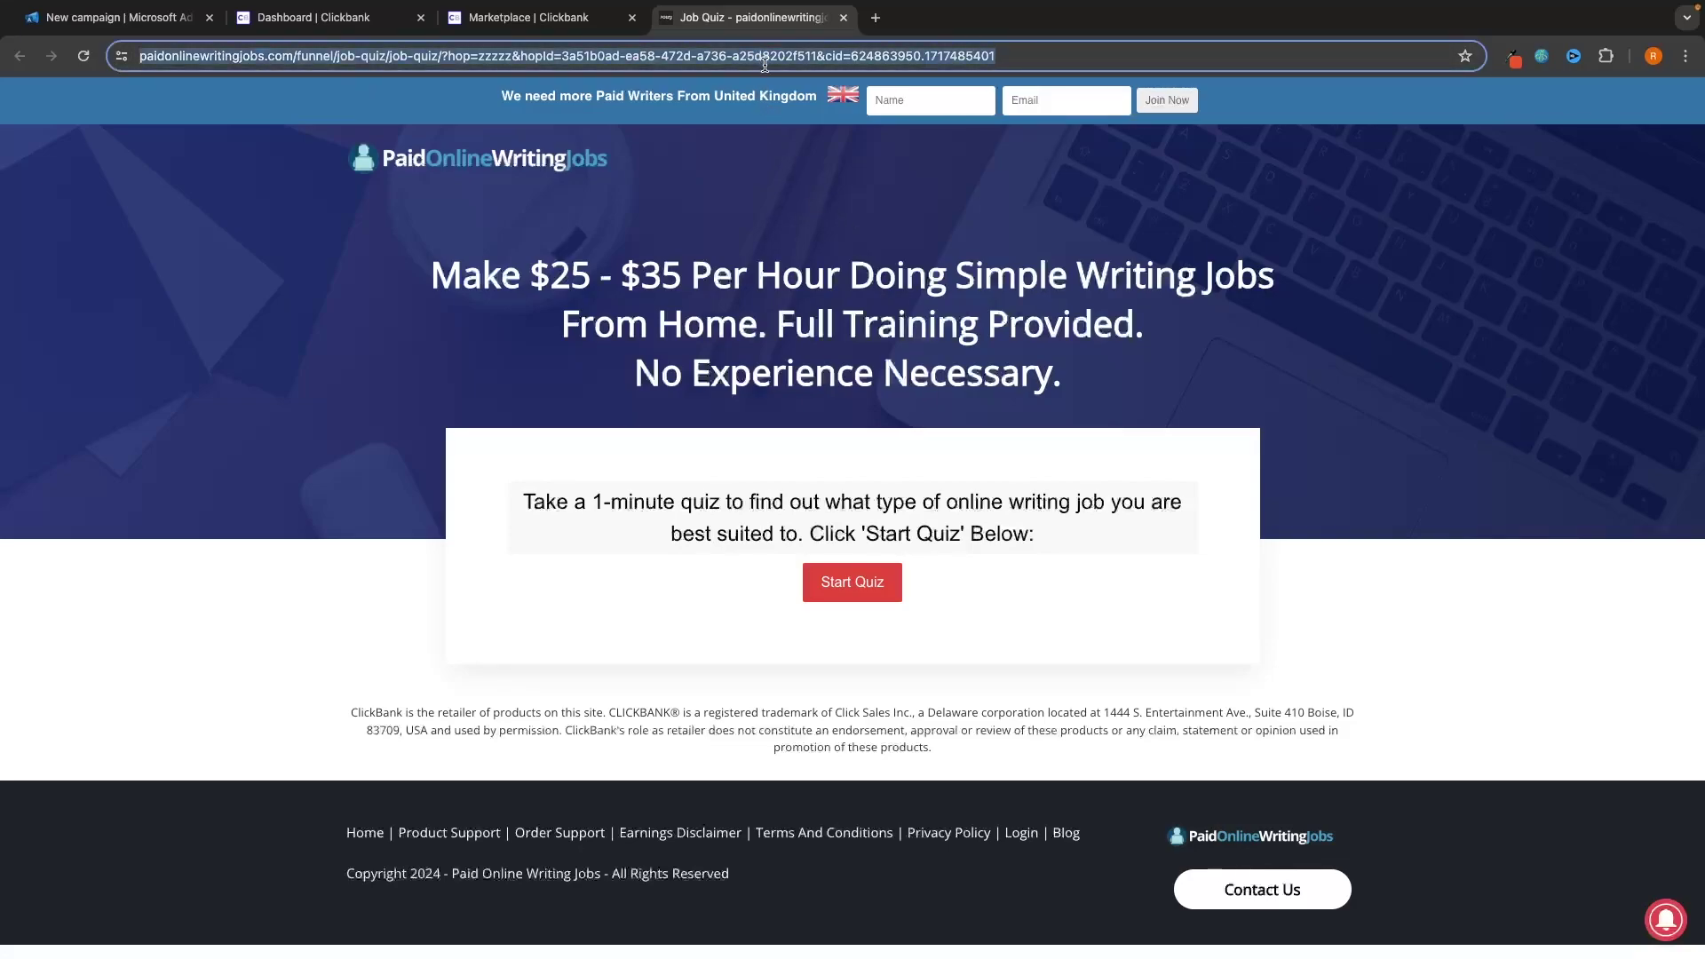
{"action": "left_click", "coordinate": [156, 25]}
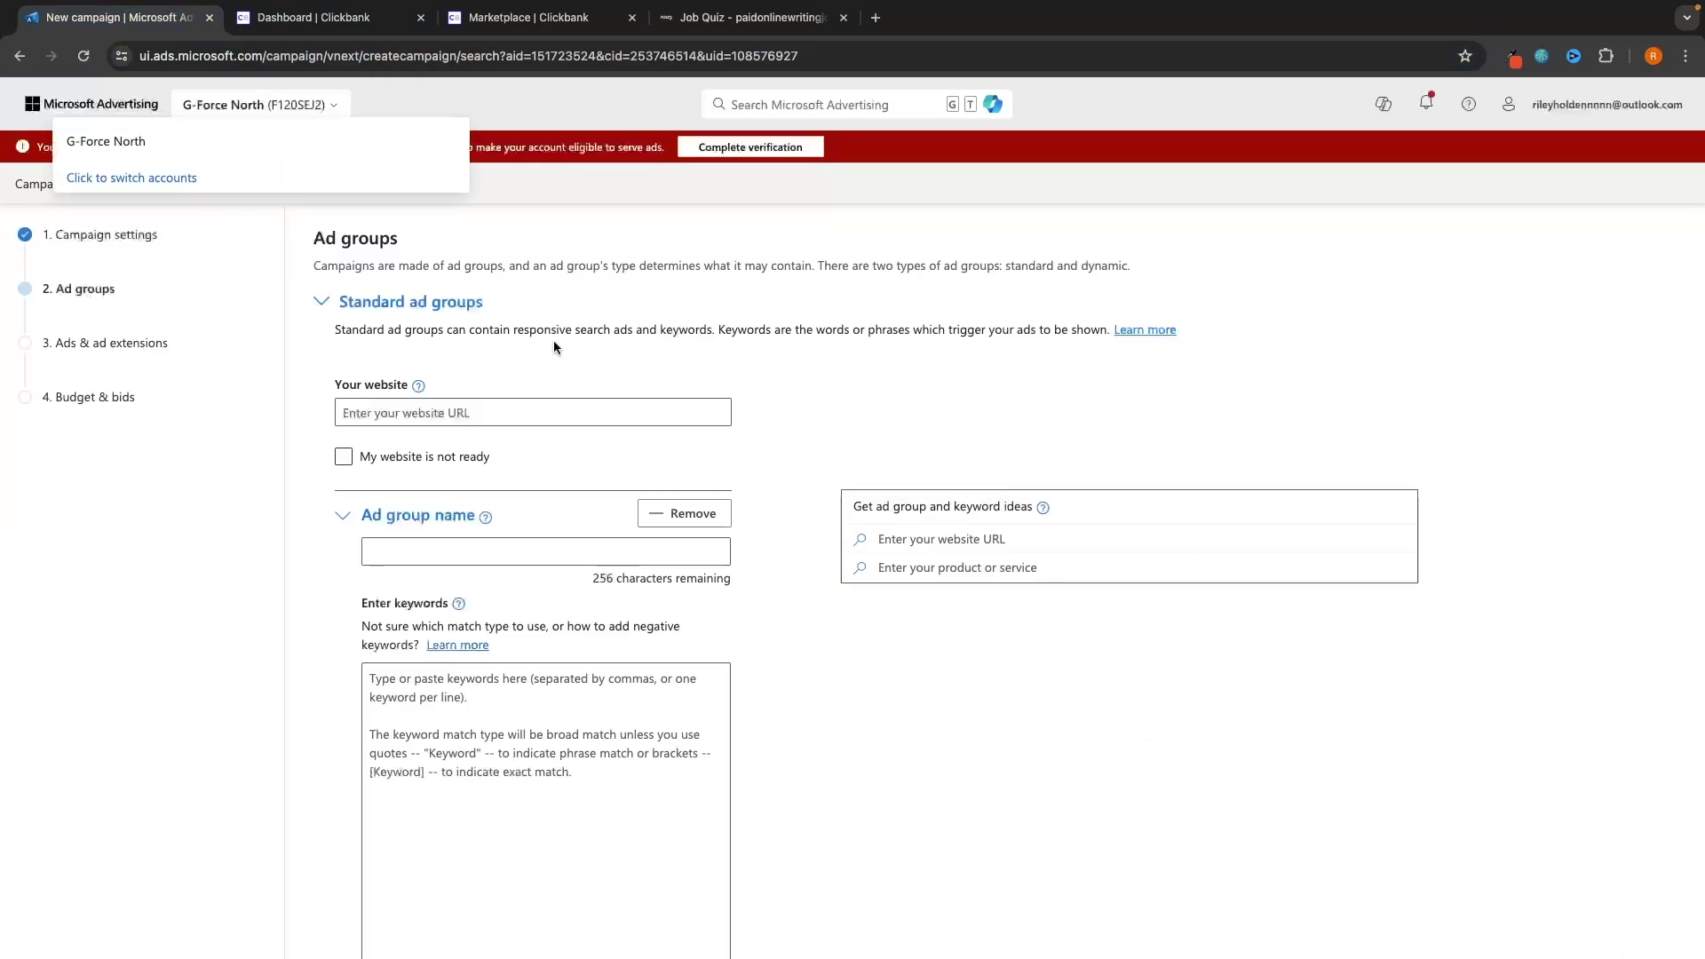
{"action": "key", "text": "super+v"}
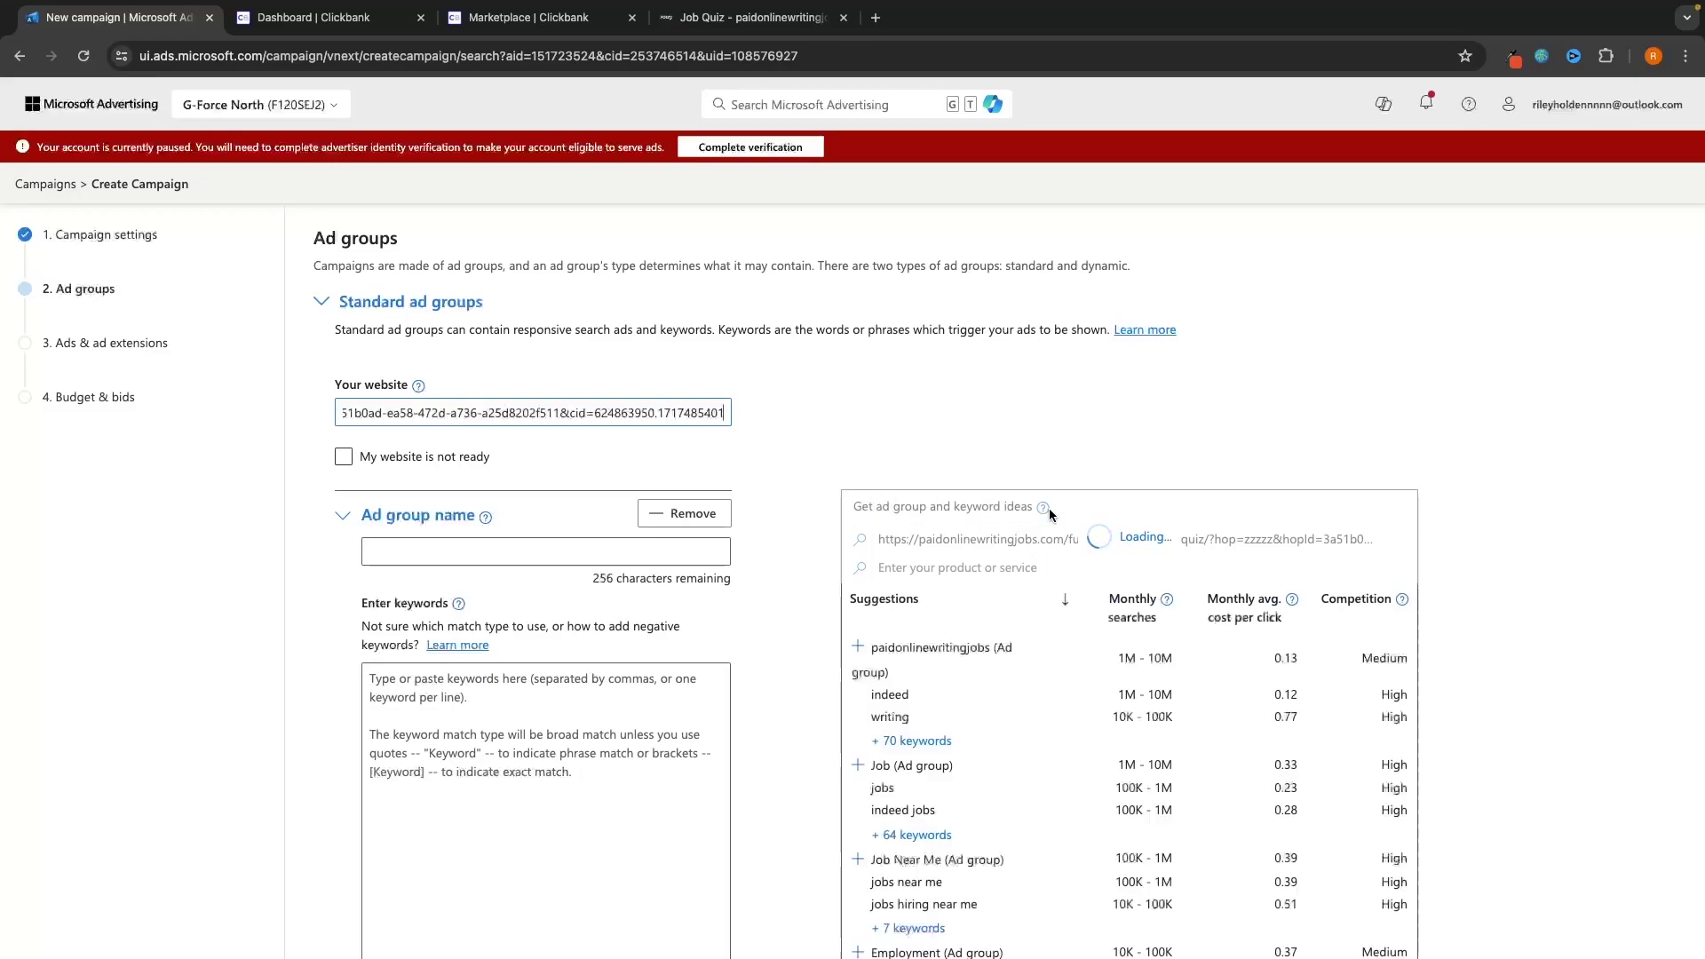
Step: Name the ad group "Jobs" and check the offer's quiz page again before choosing keywords
{"action": "scroll", "coordinate": [1050, 513], "scroll_direction": "down", "scroll_amount": 1}
{"action": "scroll", "coordinate": [1050, 509], "scroll_direction": "down", "scroll_amount": 2}
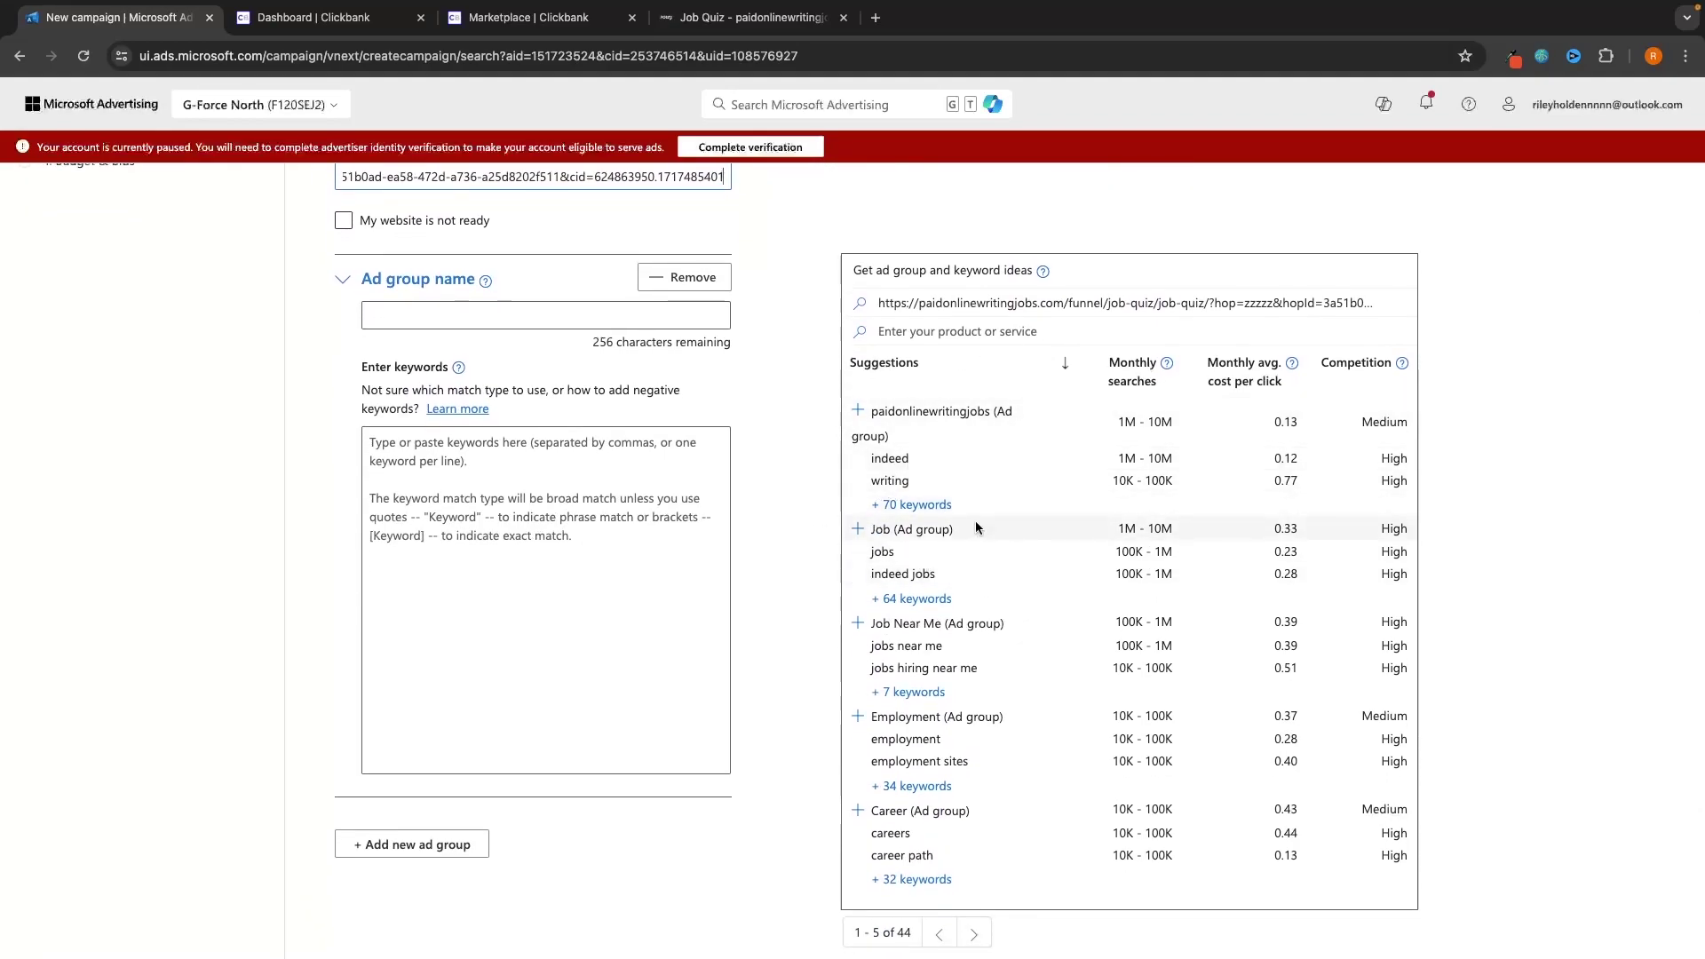
{"action": "scroll", "coordinate": [1027, 652], "scroll_direction": "down", "scroll_amount": 1}
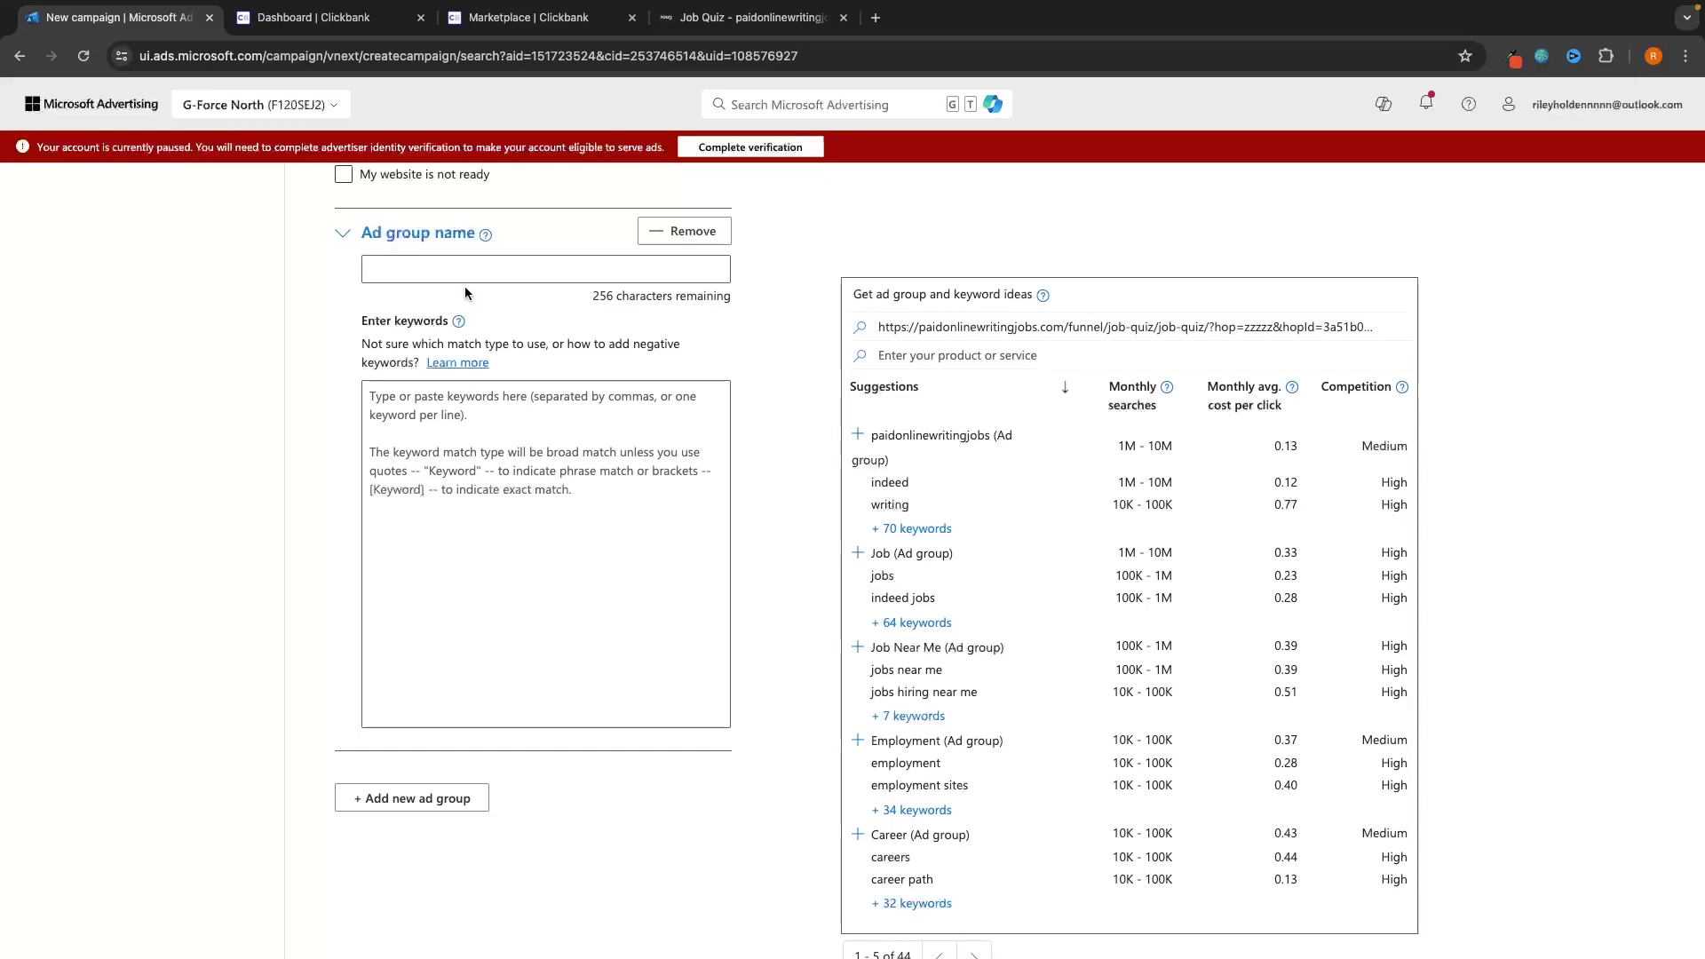
{"action": "type", "text": "Jobs"}
{"action": "scroll", "coordinate": [780, 392], "scroll_direction": "down", "scroll_amount": 1}
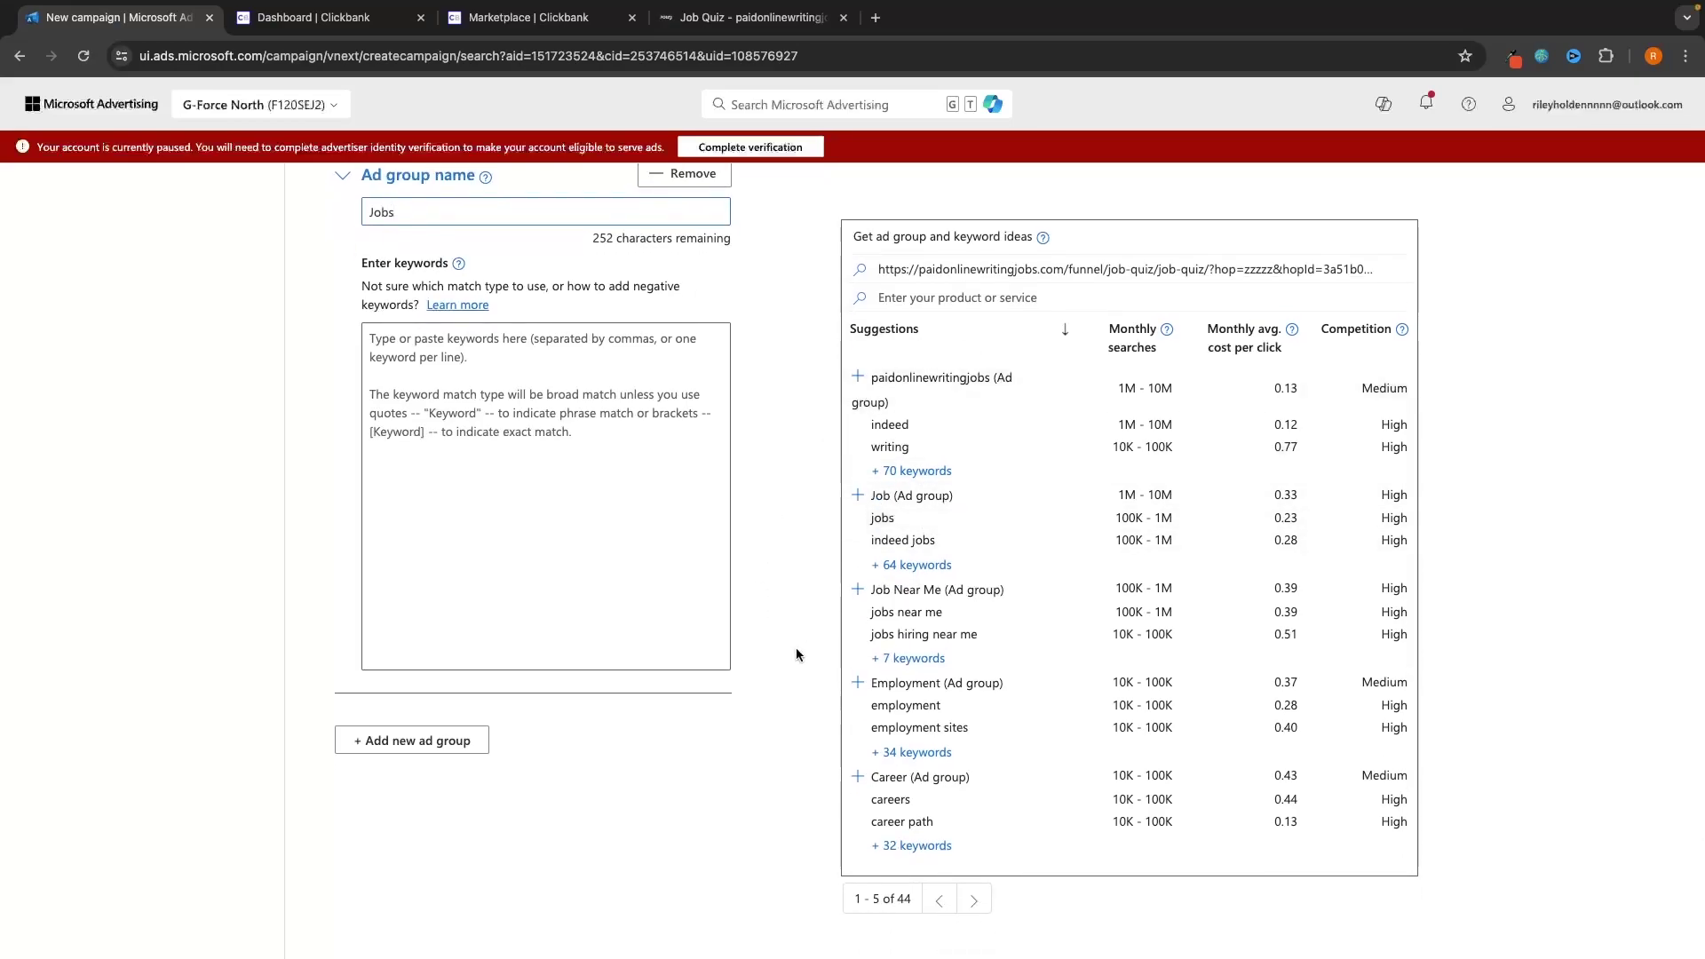
{"action": "key", "text": "ctrl+shift+Tab"}
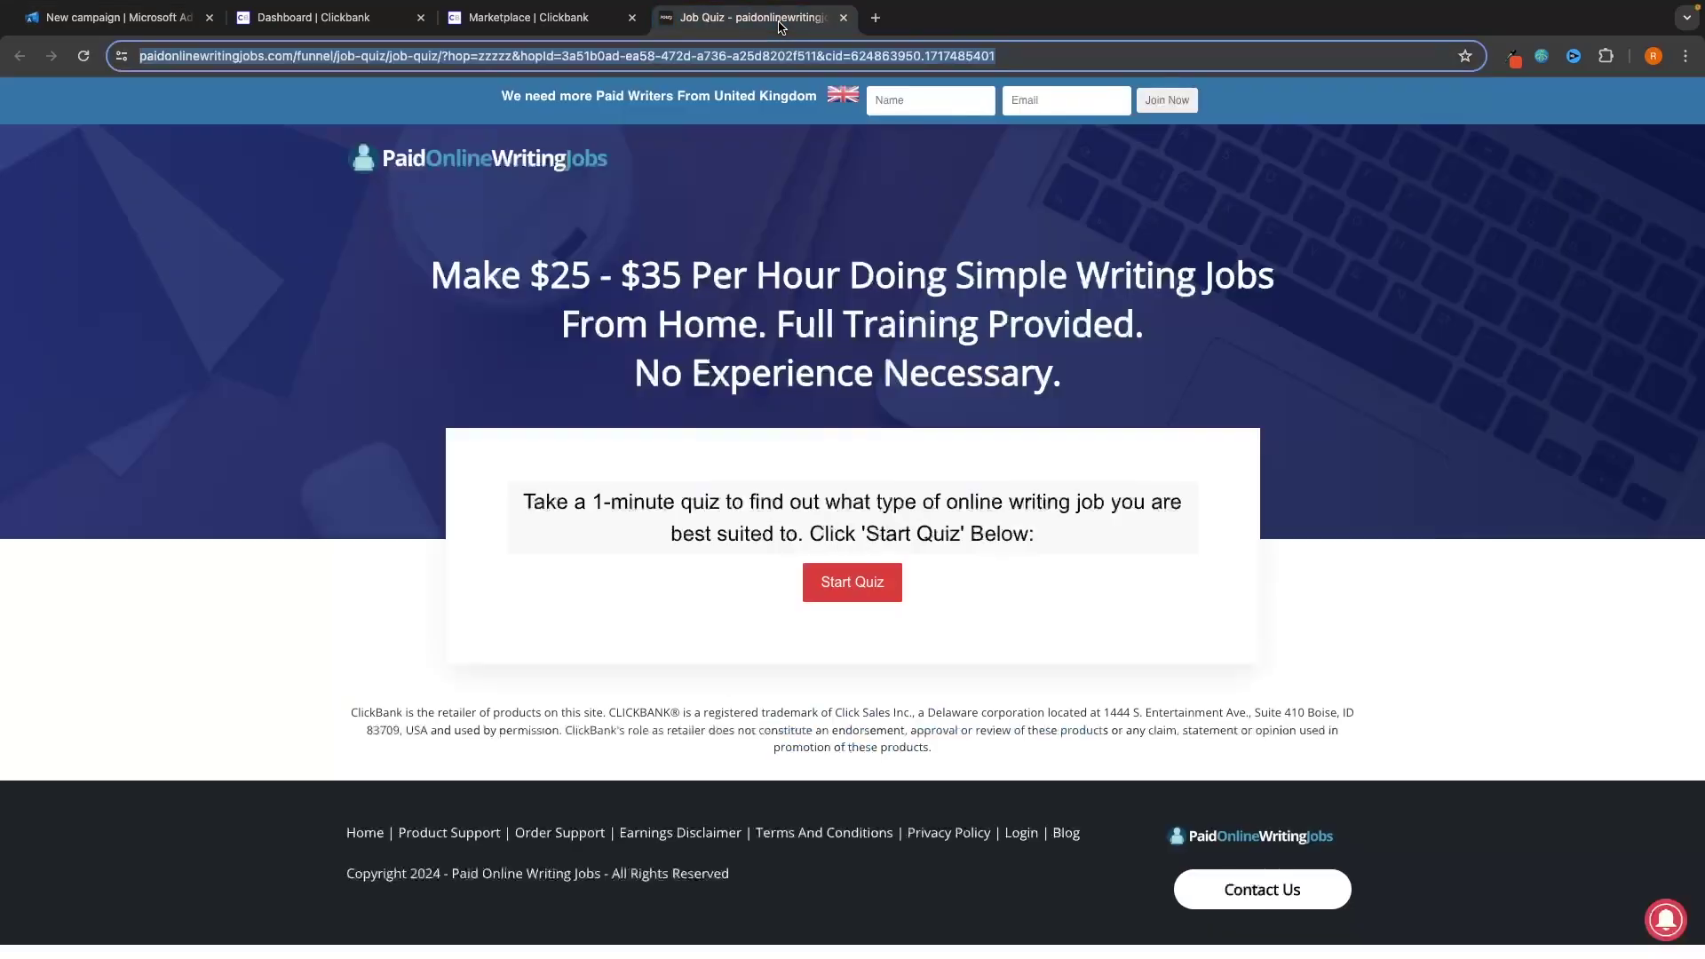
{"action": "left_click", "coordinate": [135, 7]}
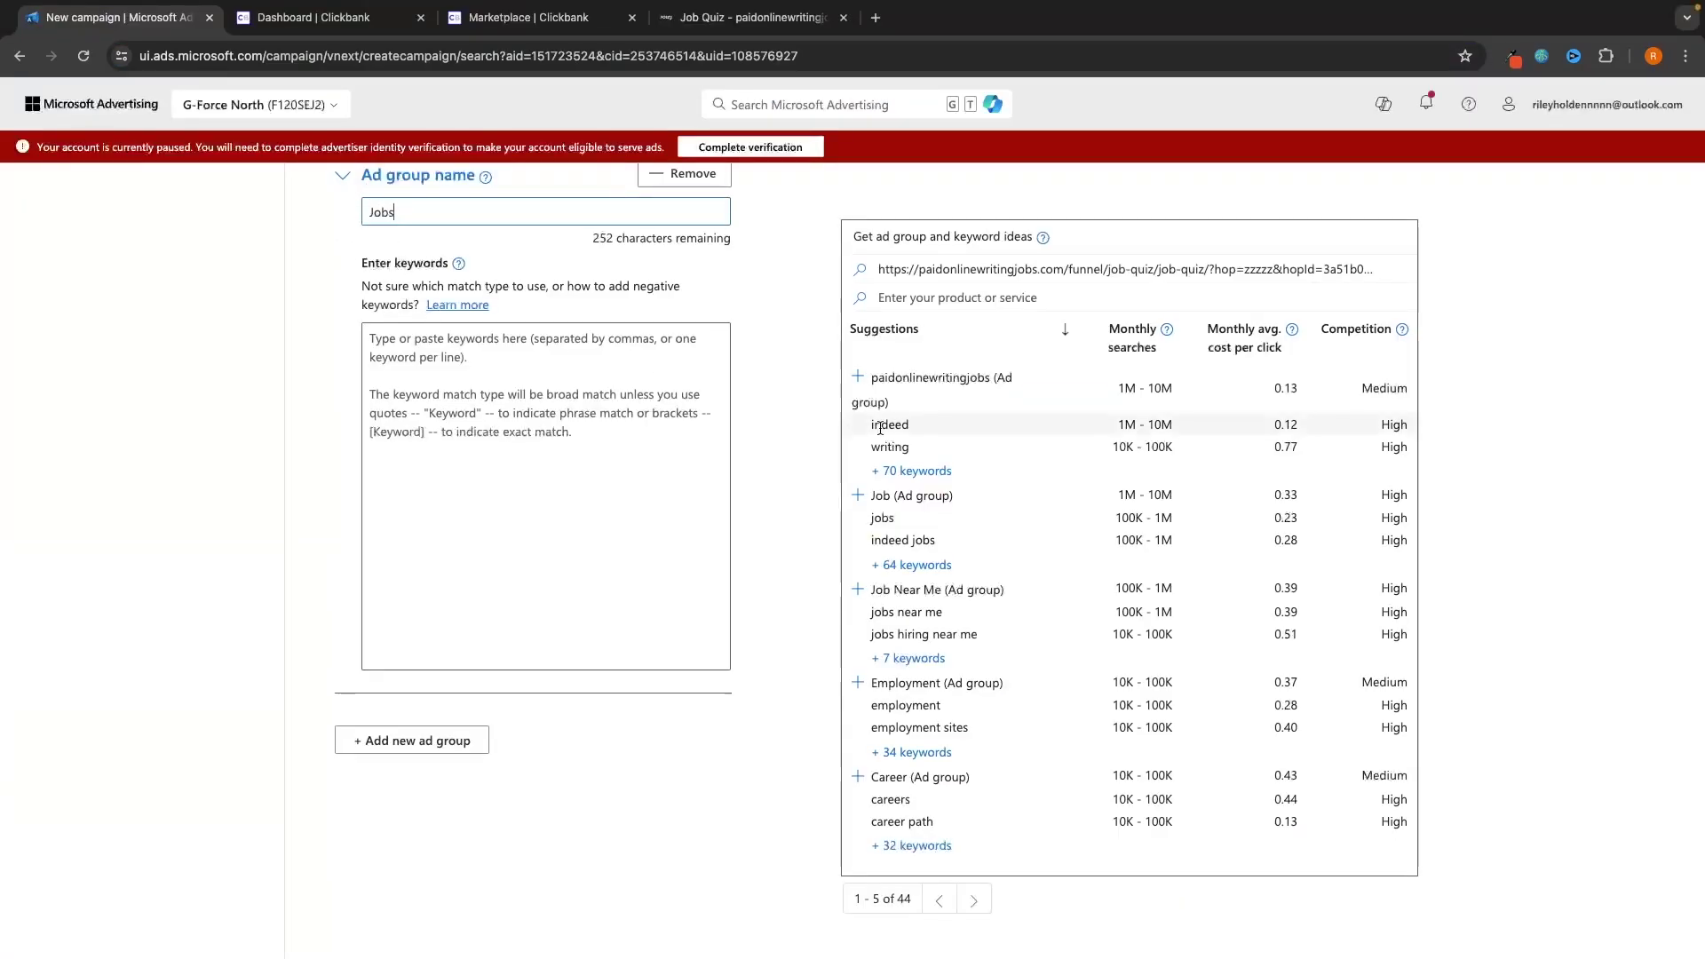
Step: Select the keywords jobsearch, jobtest and paidonlinewritingjobs from the full paidonlinewritingjobs ad group idea
{"action": "left_click", "coordinate": [891, 472]}
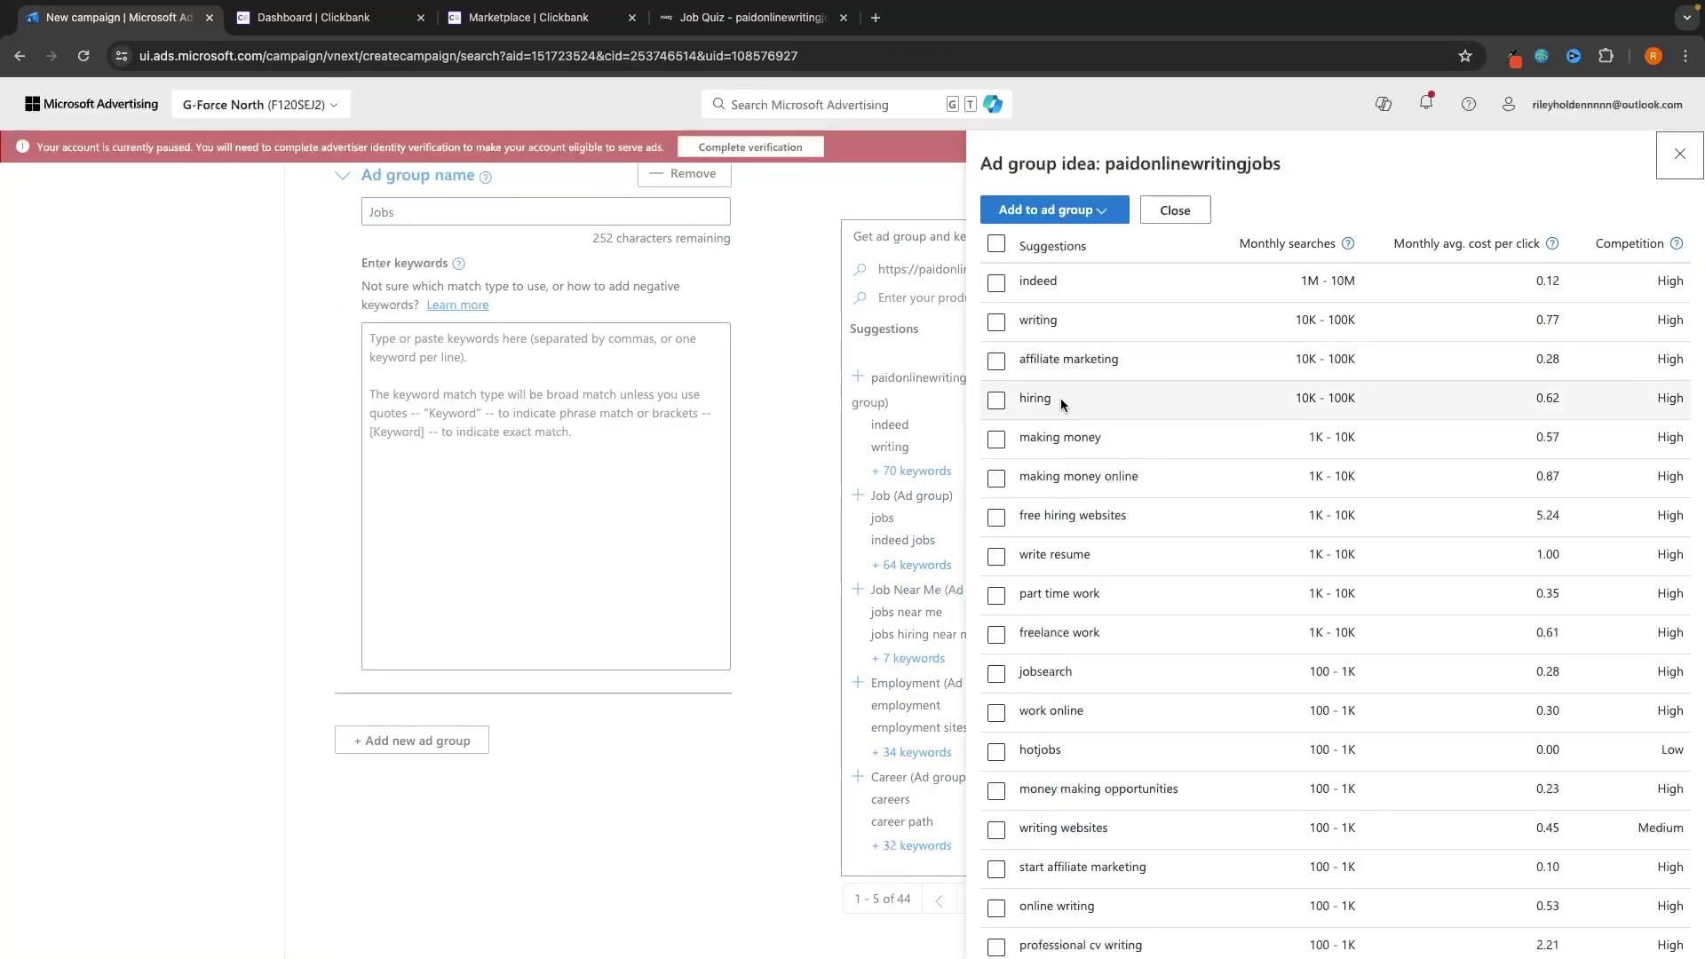
{"action": "scroll", "coordinate": [1034, 595], "scroll_direction": "down", "scroll_amount": 1}
{"action": "left_click", "coordinate": [1030, 626]}
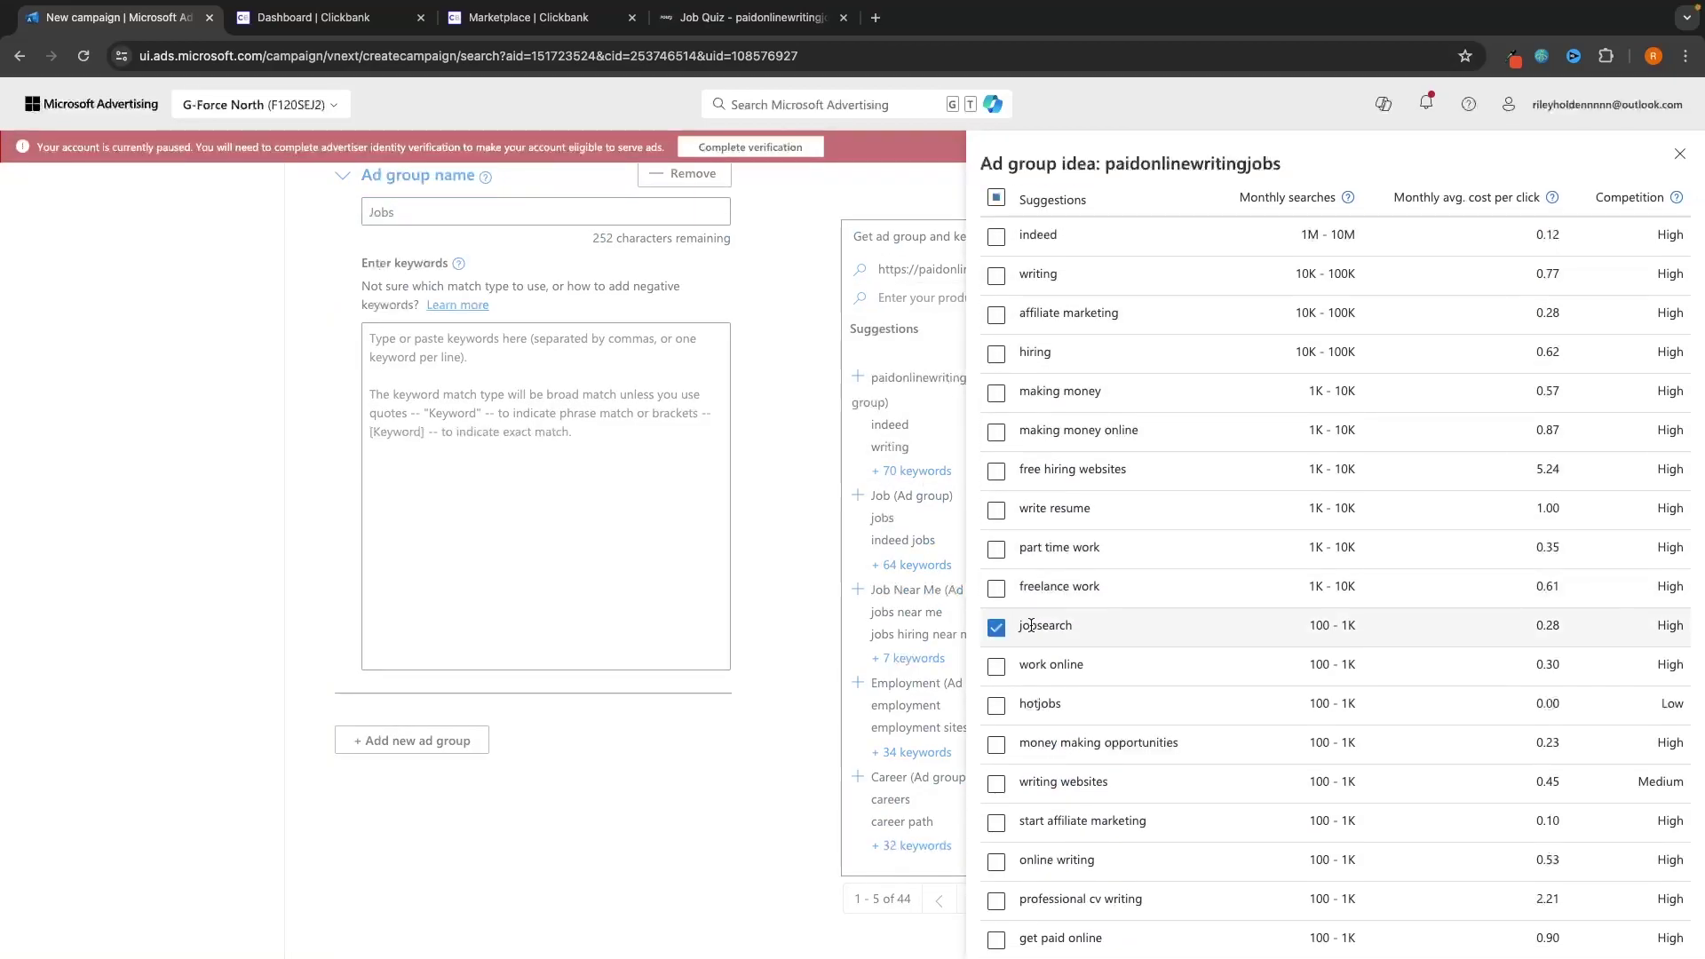
{"action": "scroll", "coordinate": [1064, 627], "scroll_direction": "down", "scroll_amount": 3}
{"action": "left_click", "coordinate": [997, 545]}
{"action": "scroll", "coordinate": [1140, 576], "scroll_direction": "down", "scroll_amount": 1}
{"action": "left_click", "coordinate": [1035, 500]}
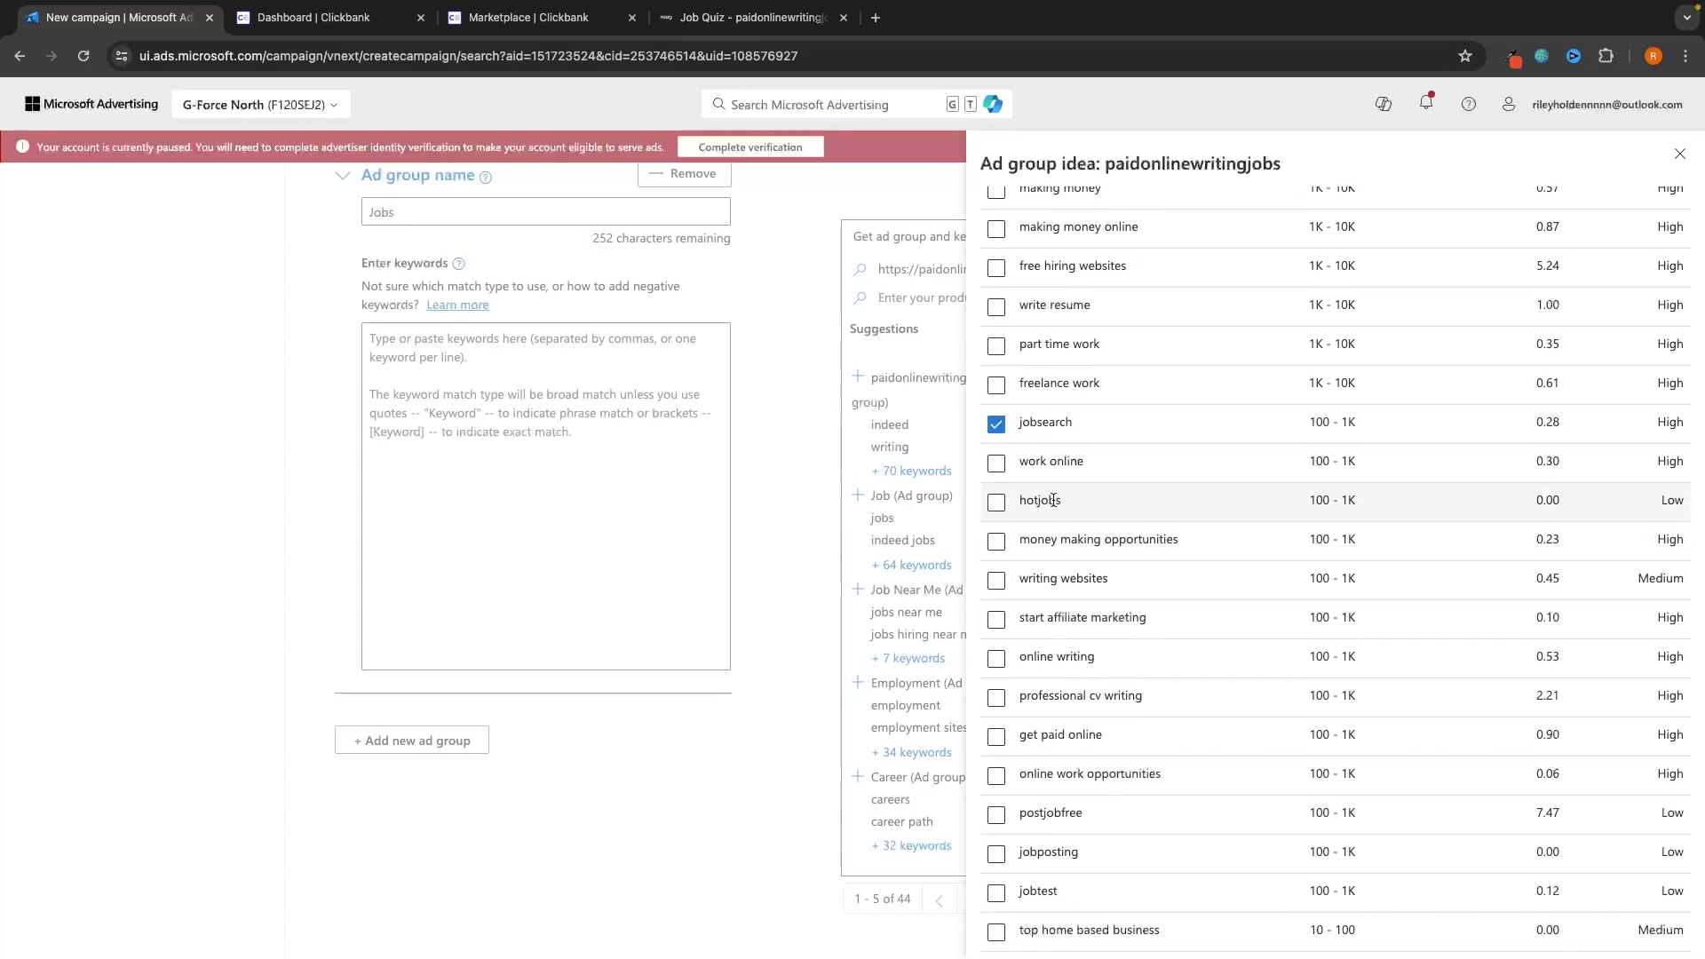
{"action": "scroll", "coordinate": [1043, 503], "scroll_direction": "down", "scroll_amount": 4}
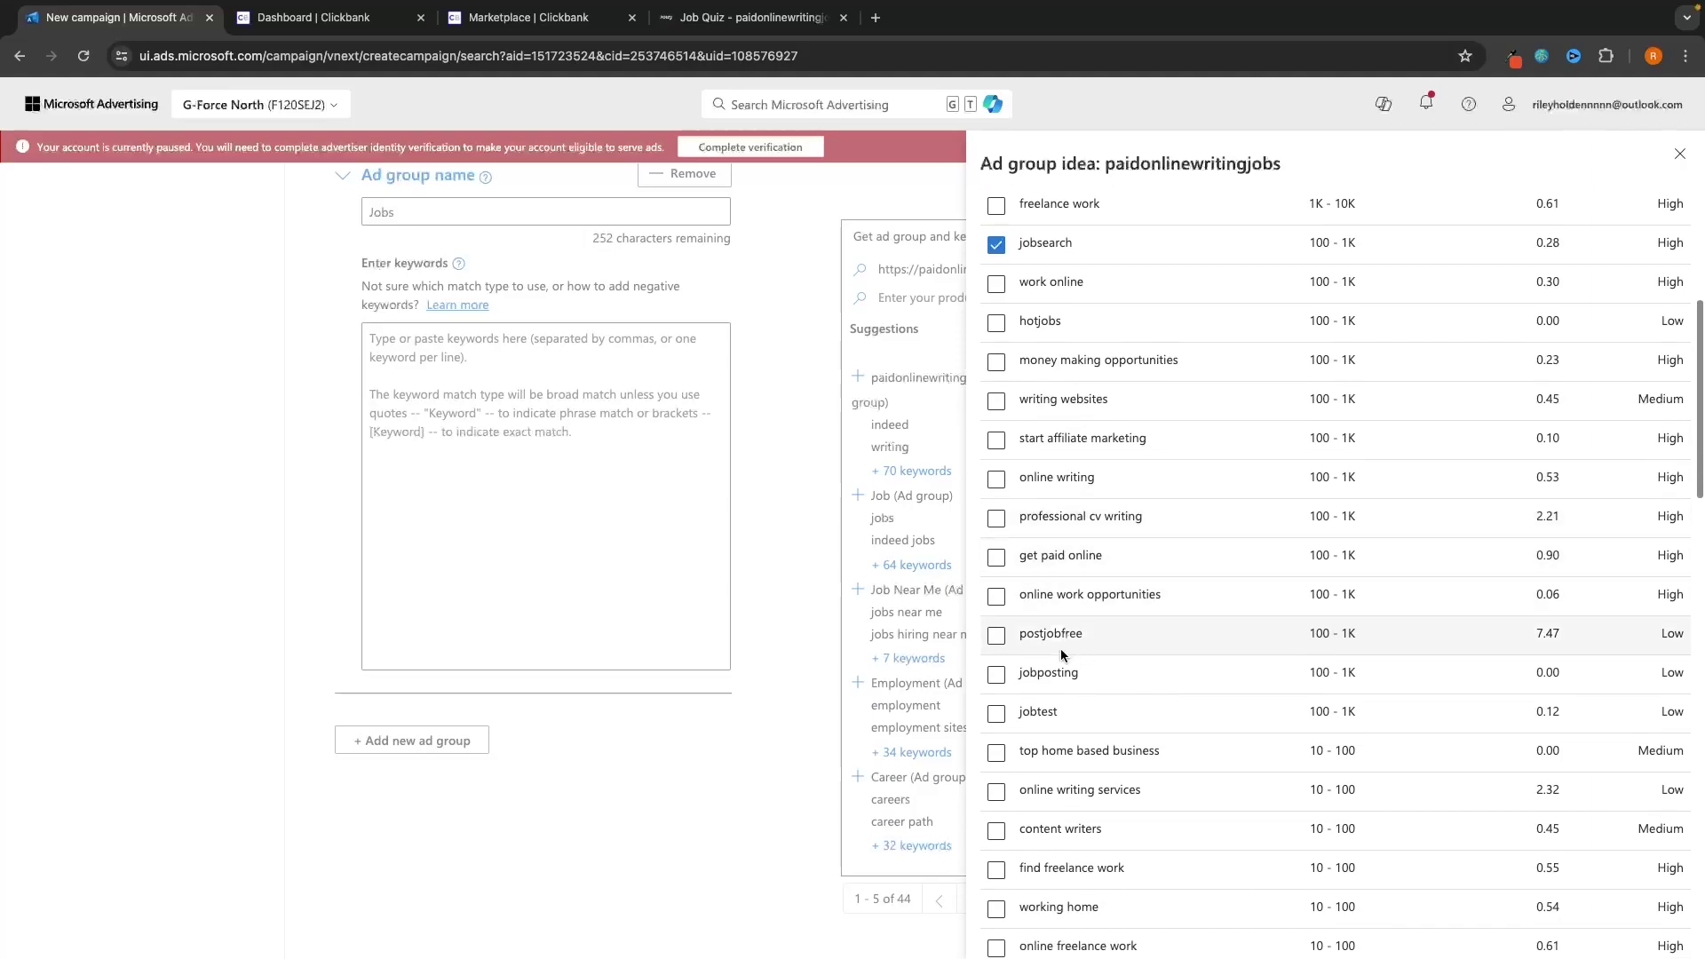
{"action": "scroll", "coordinate": [1062, 657], "scroll_direction": "down", "scroll_amount": 1}
{"action": "left_click", "coordinate": [997, 649]}
{"action": "scroll", "coordinate": [1133, 658], "scroll_direction": "down", "scroll_amount": 10}
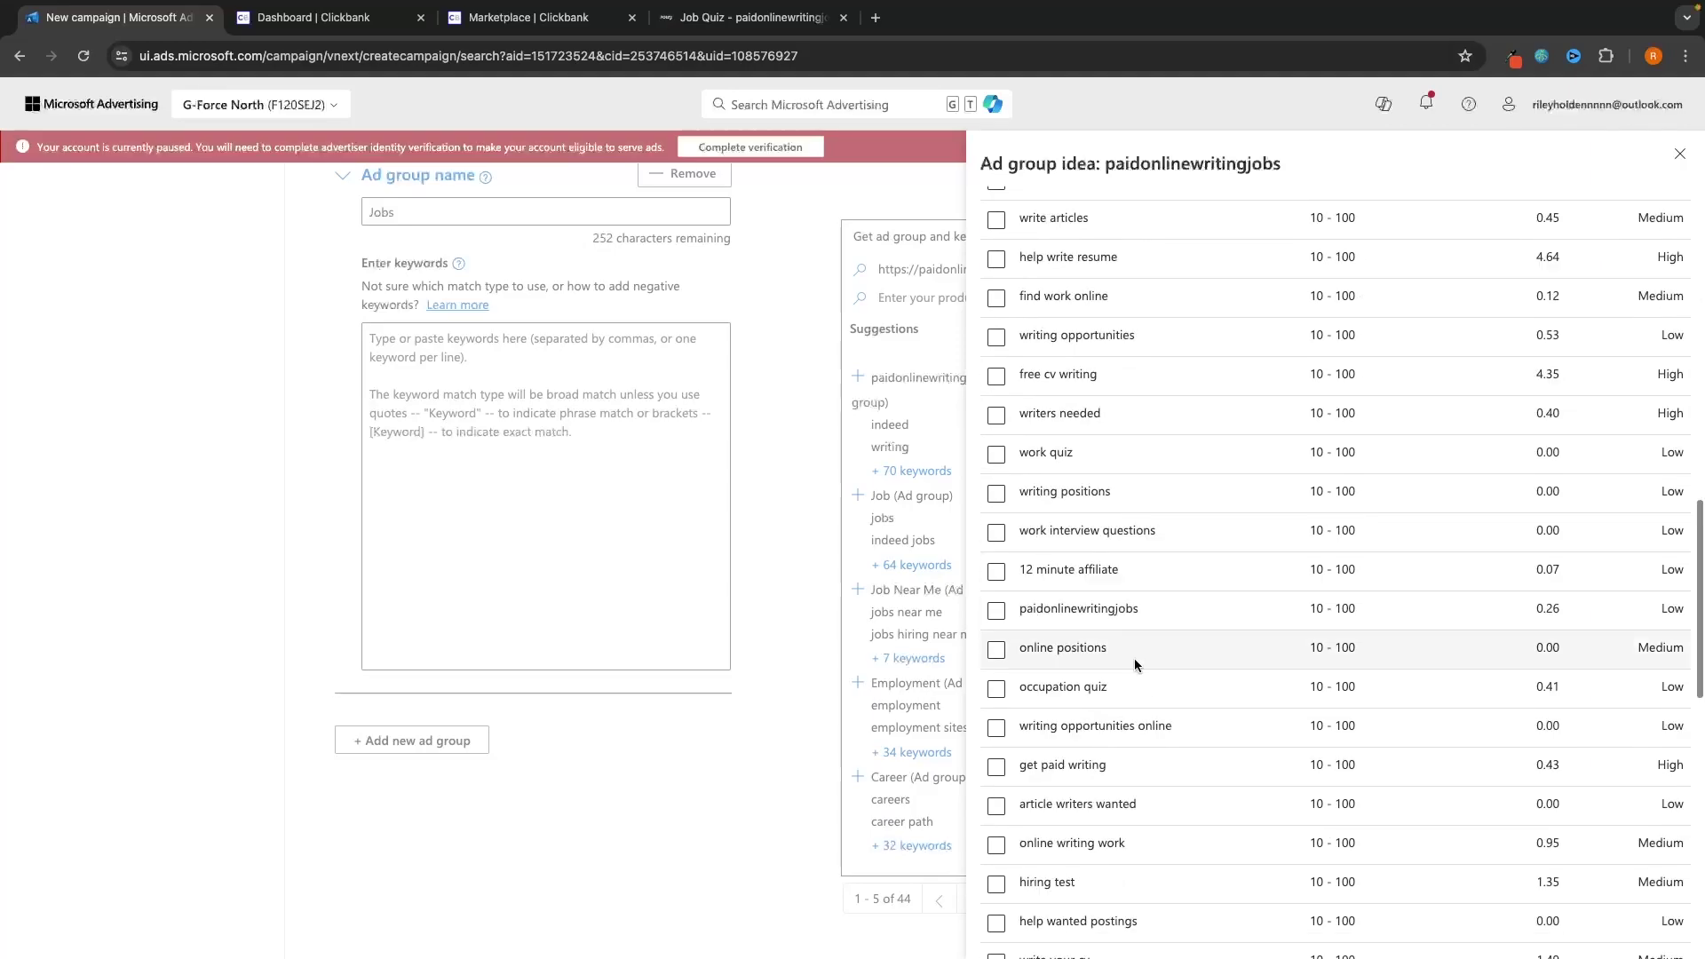
{"action": "left_click", "coordinate": [1102, 616]}
{"action": "scroll", "coordinate": [1121, 622], "scroll_direction": "down", "scroll_amount": 5}
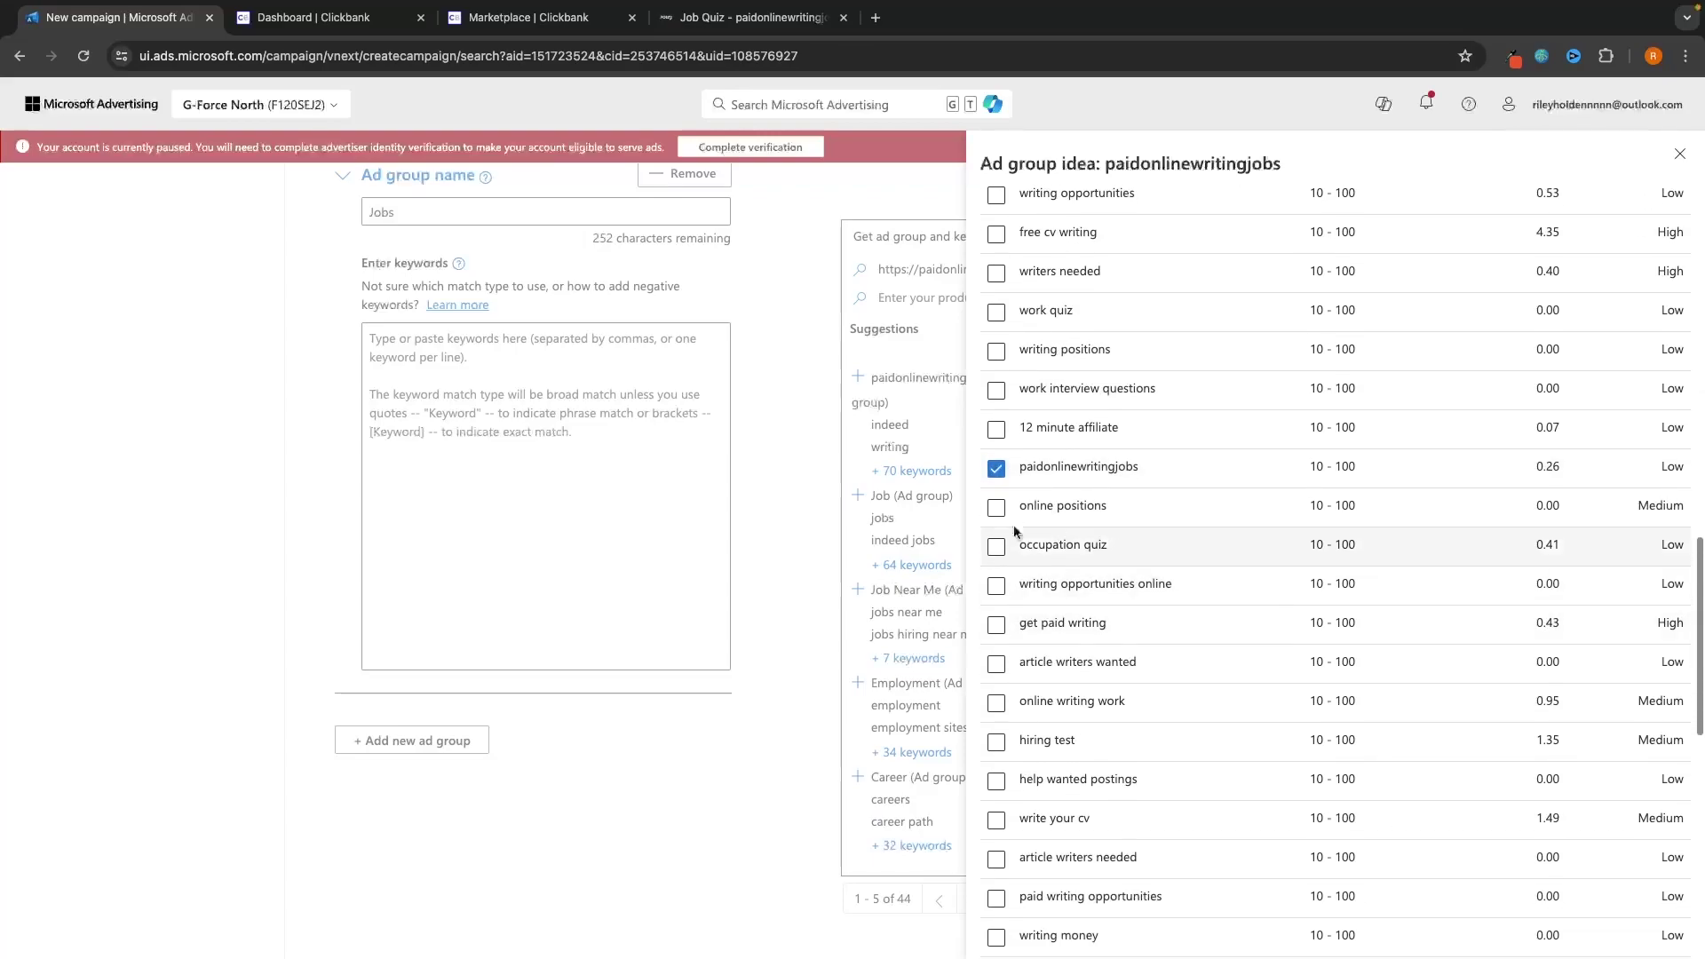
{"action": "scroll", "coordinate": [1112, 579], "scroll_direction": "down", "scroll_amount": 10}
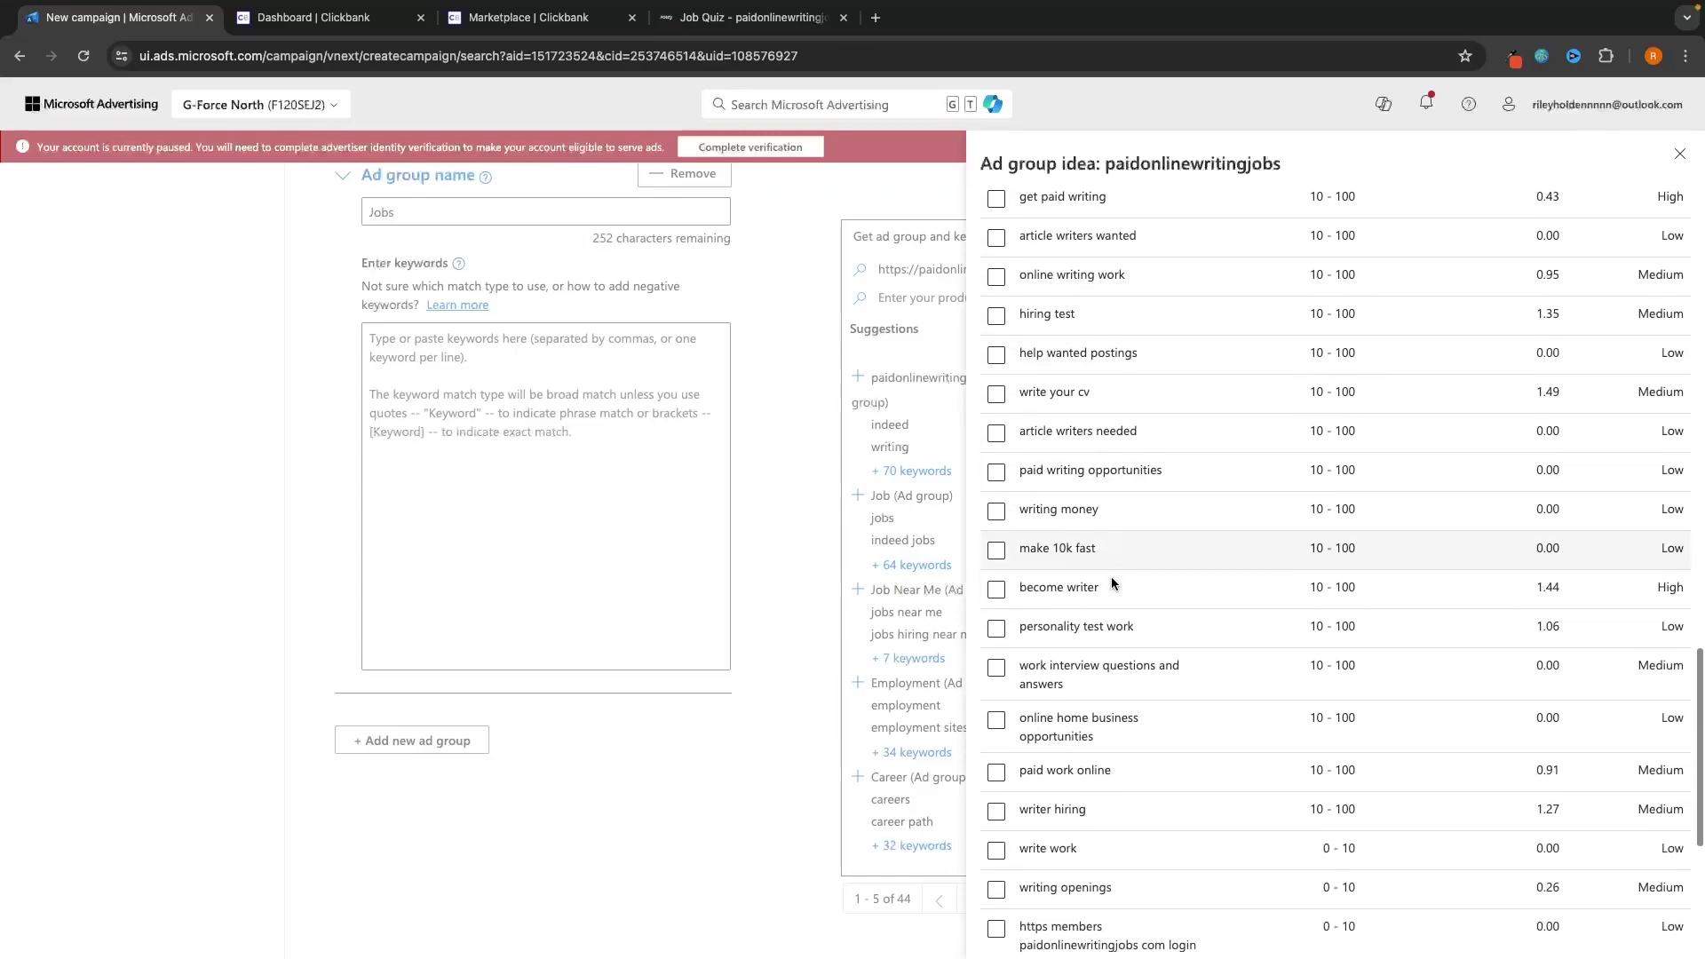
Step: Add the selected keyword suggestions to the existing Jobs ad group
{"action": "scroll", "coordinate": [1111, 577], "scroll_direction": "up", "scroll_amount": 15}
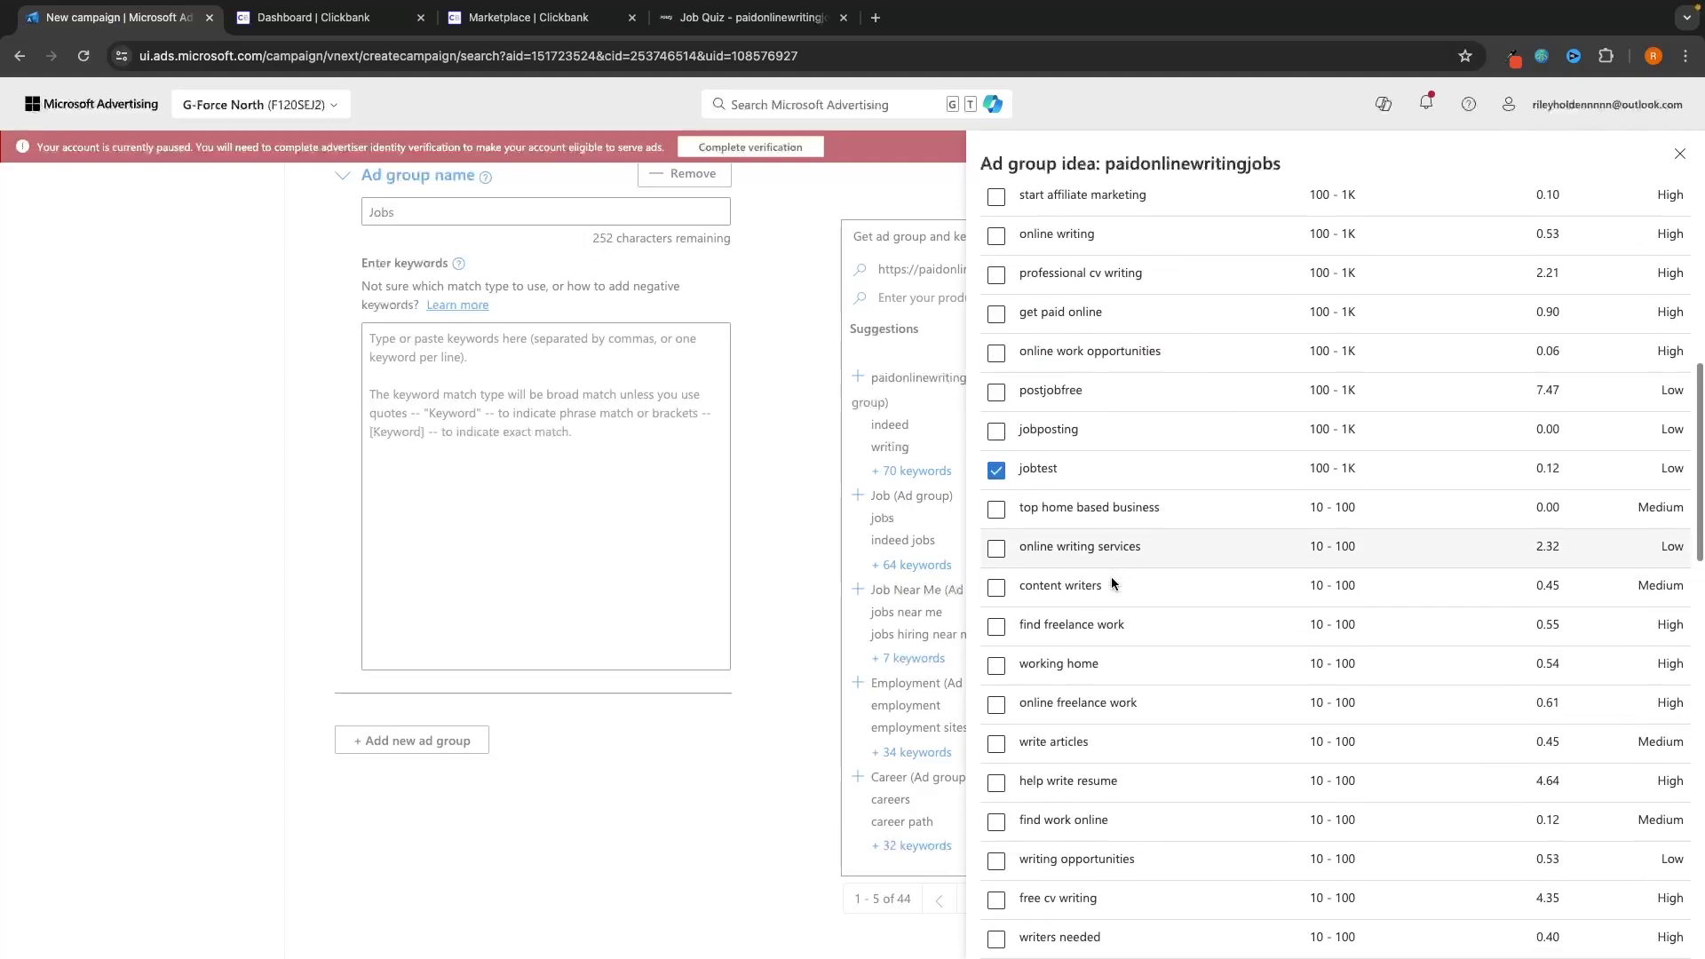
{"action": "scroll", "coordinate": [1045, 322], "scroll_direction": "up", "scroll_amount": 5}
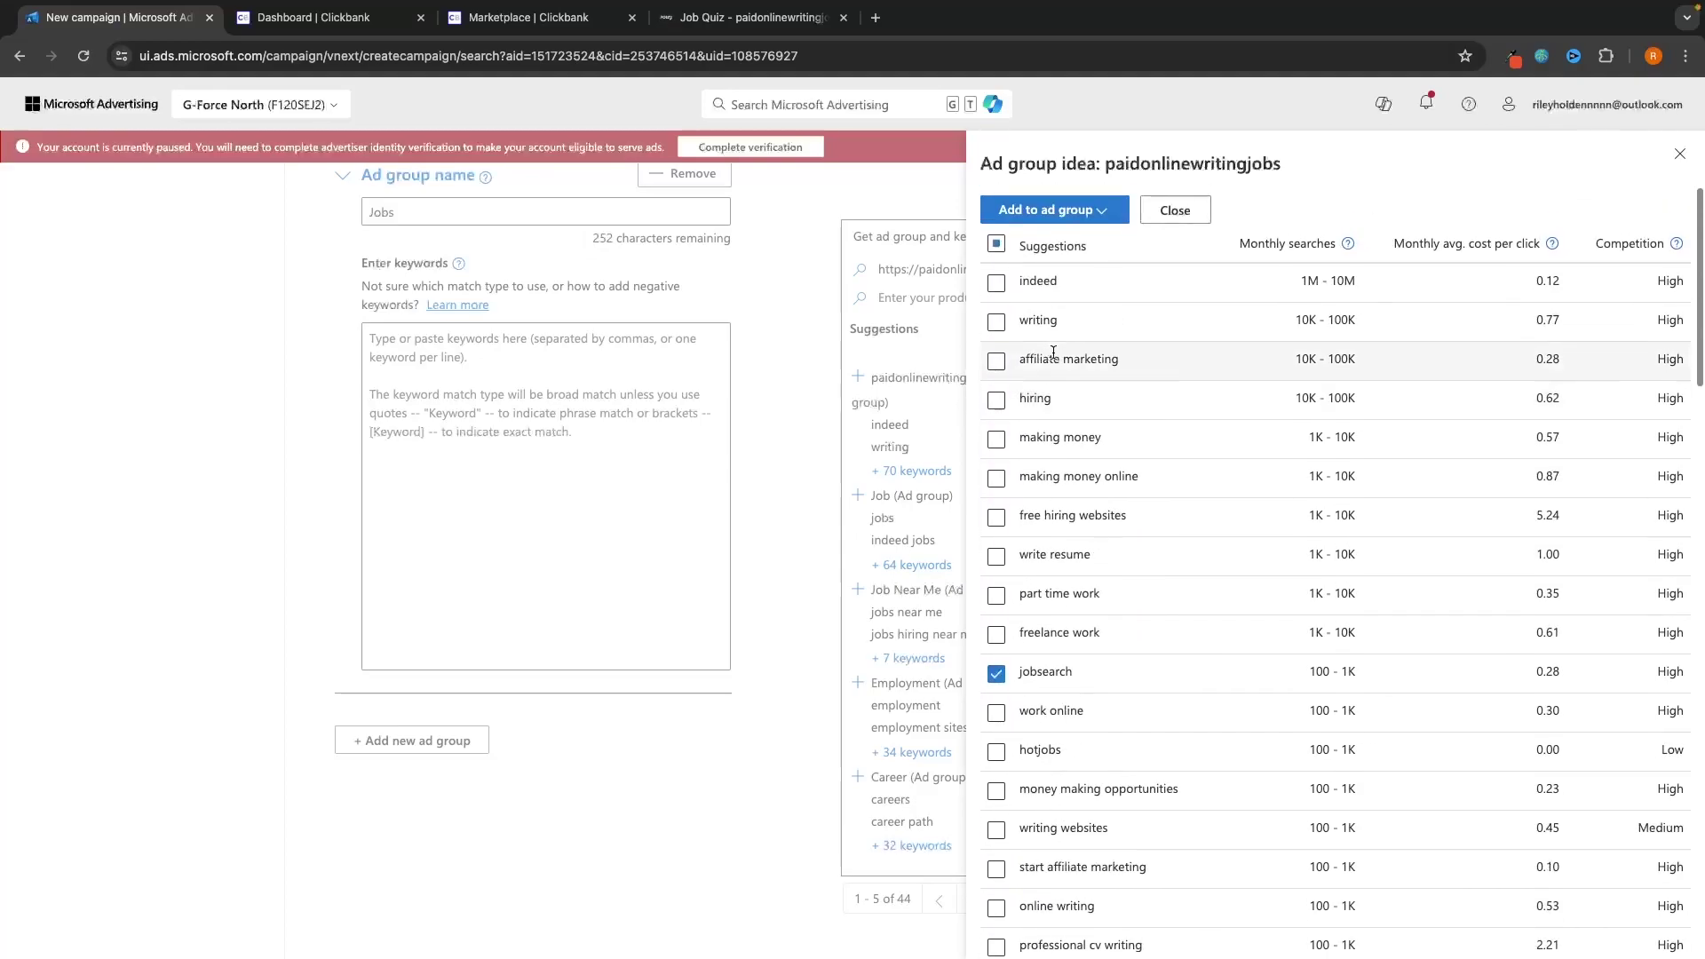
{"action": "left_click", "coordinate": [1071, 214]}
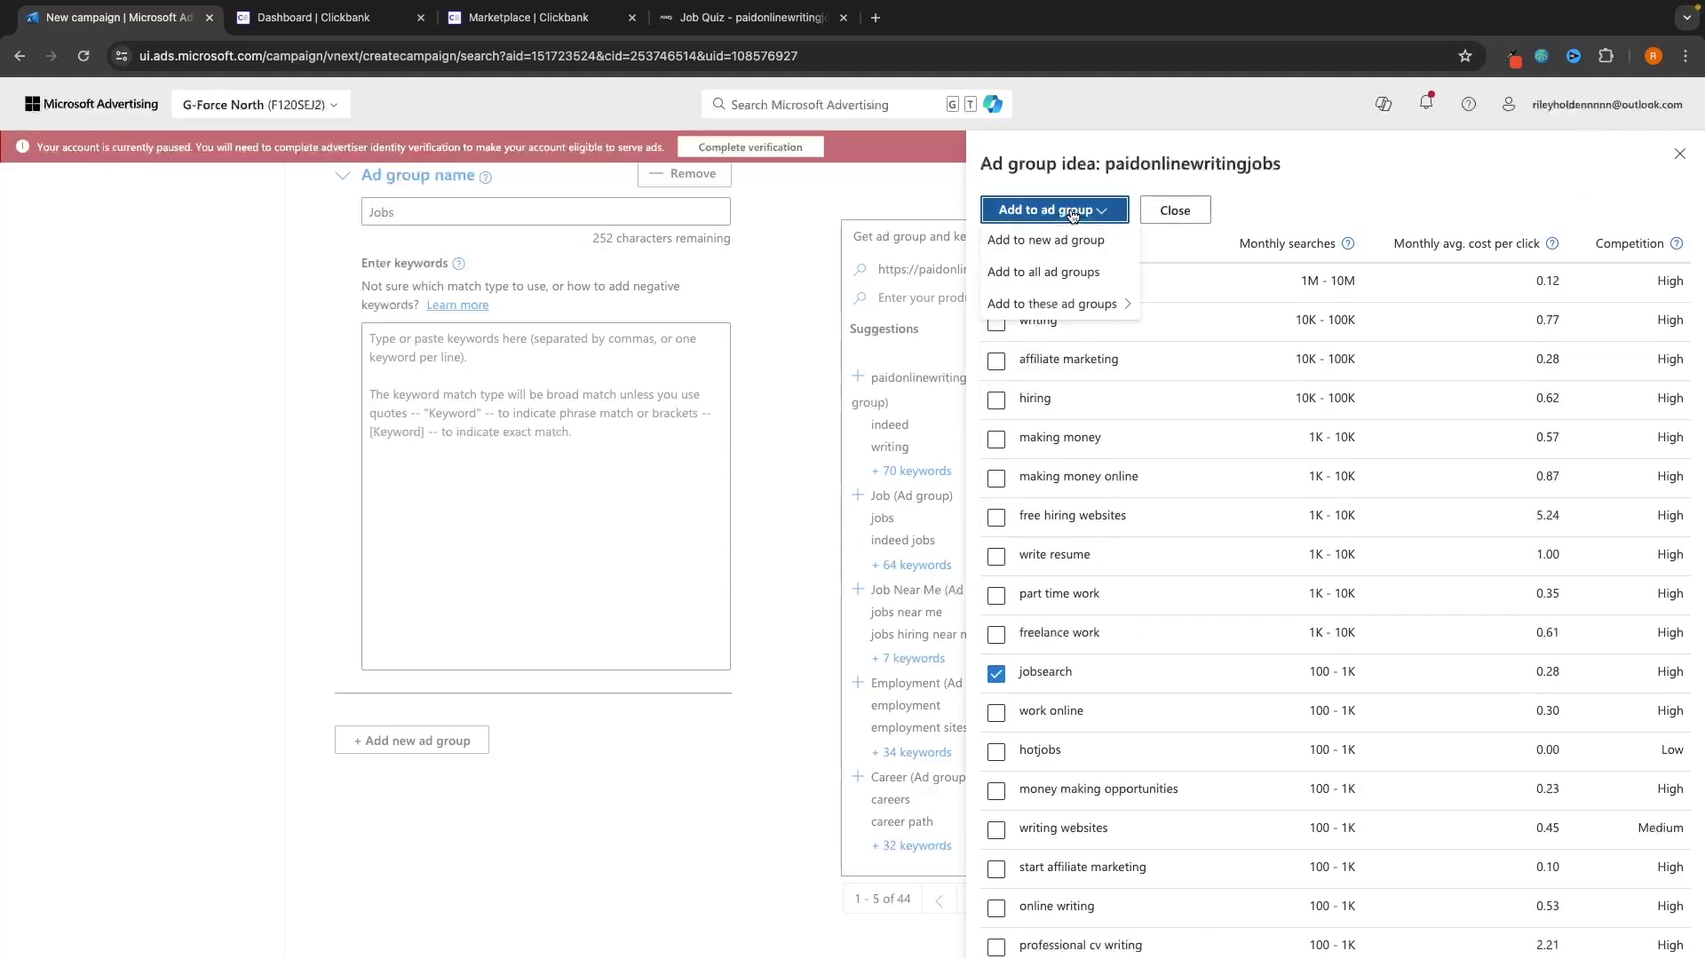
{"action": "mouse_move", "coordinate": [1035, 307]}
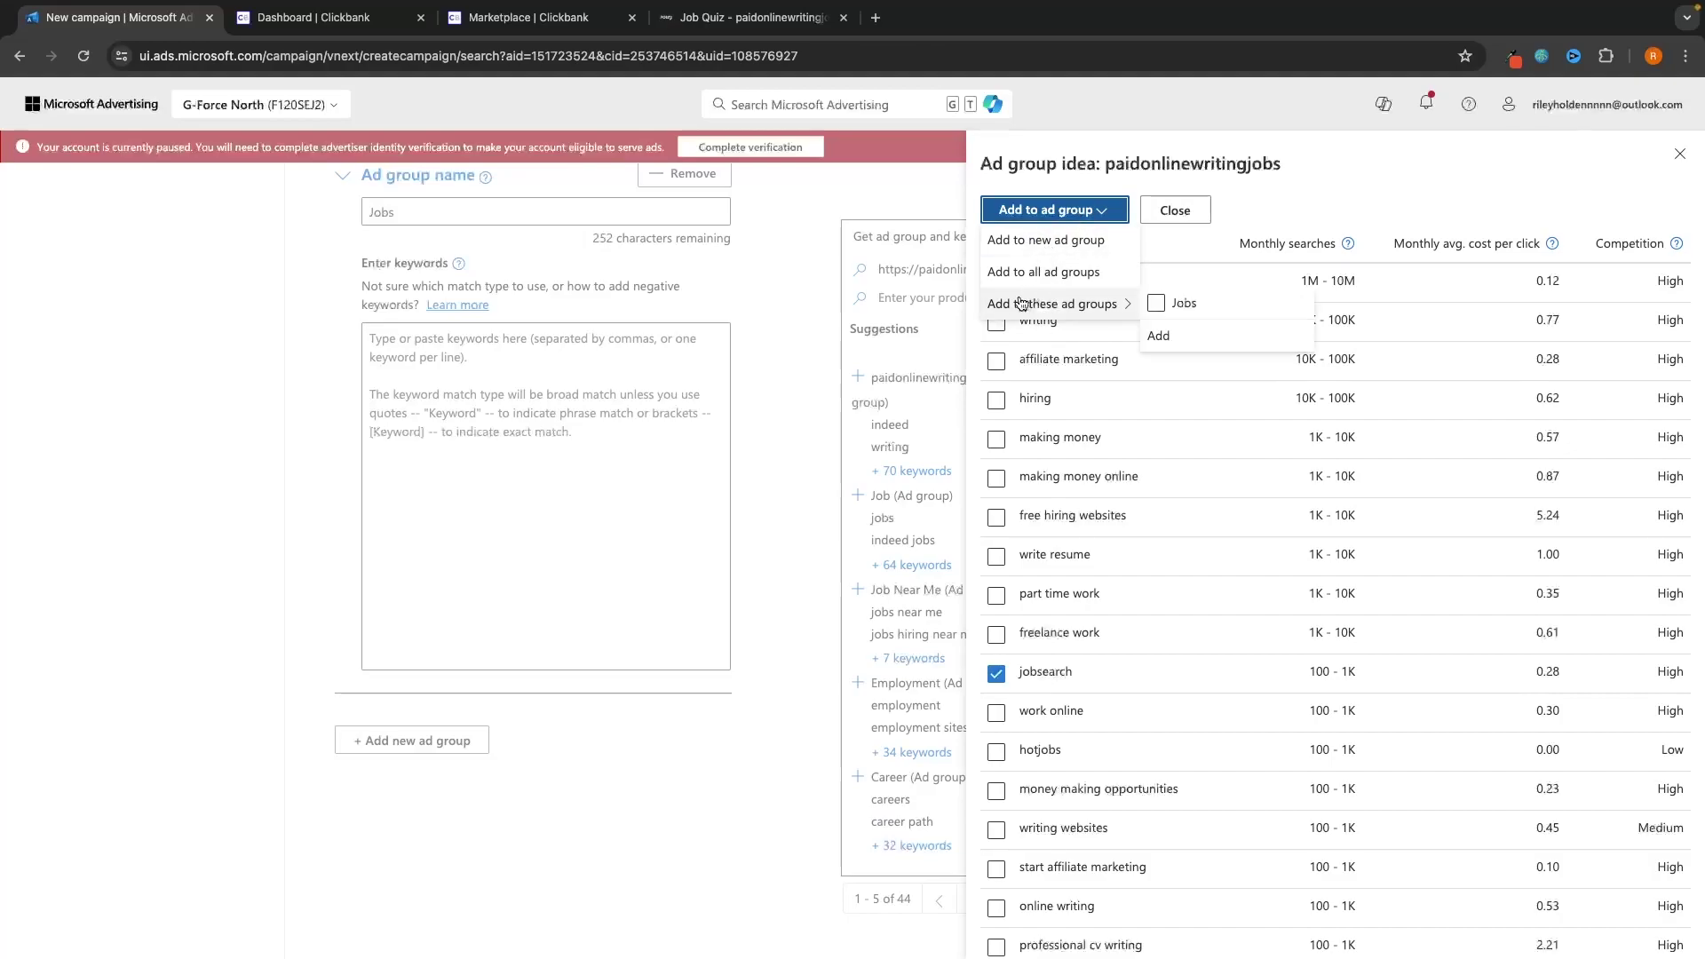
{"action": "left_click", "coordinate": [1183, 306]}
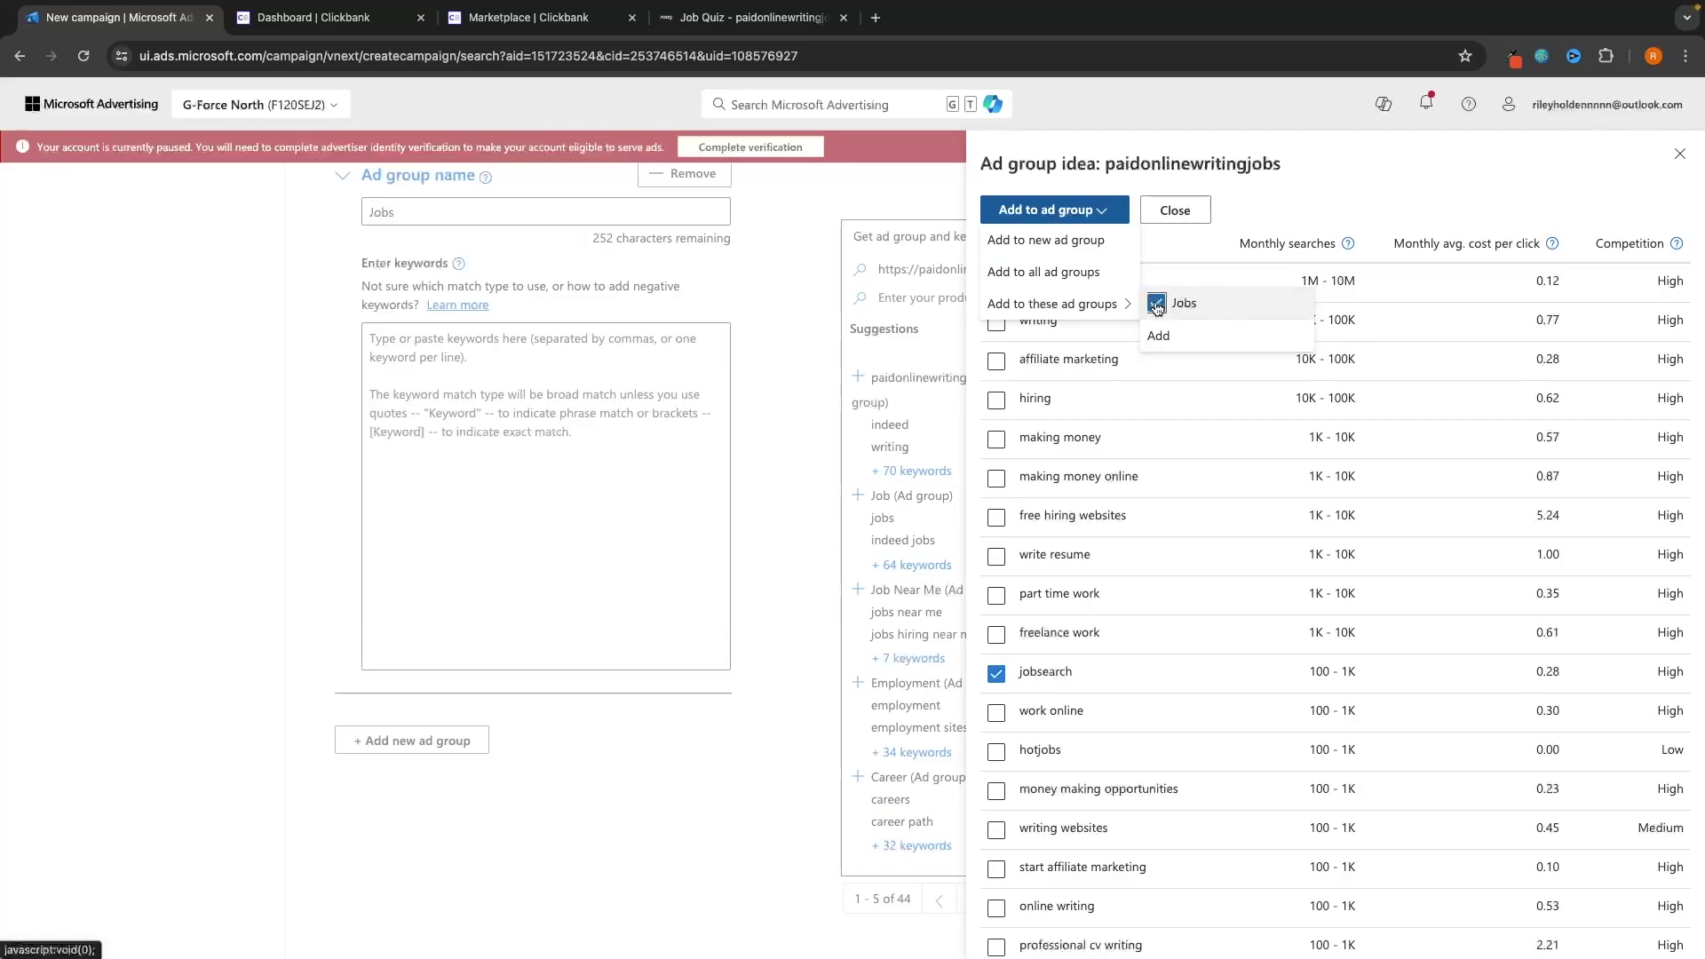
{"action": "left_click", "coordinate": [1160, 335]}
{"action": "mouse_move", "coordinate": [1102, 304]}
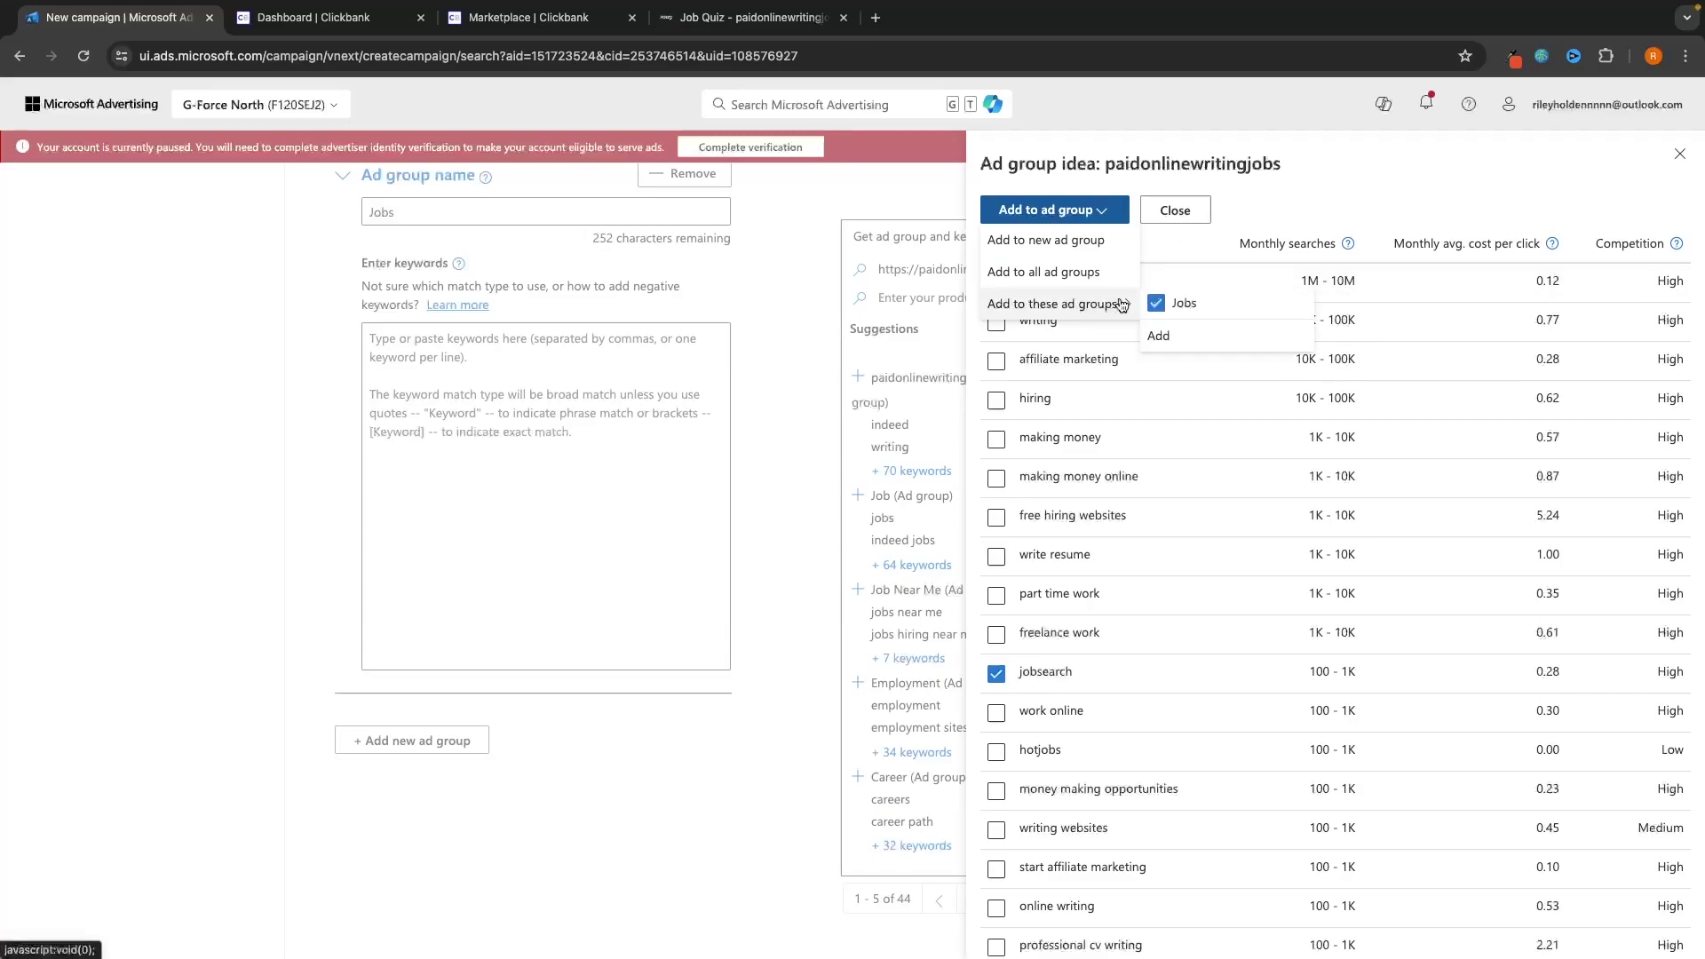
{"action": "left_click", "coordinate": [1161, 334]}
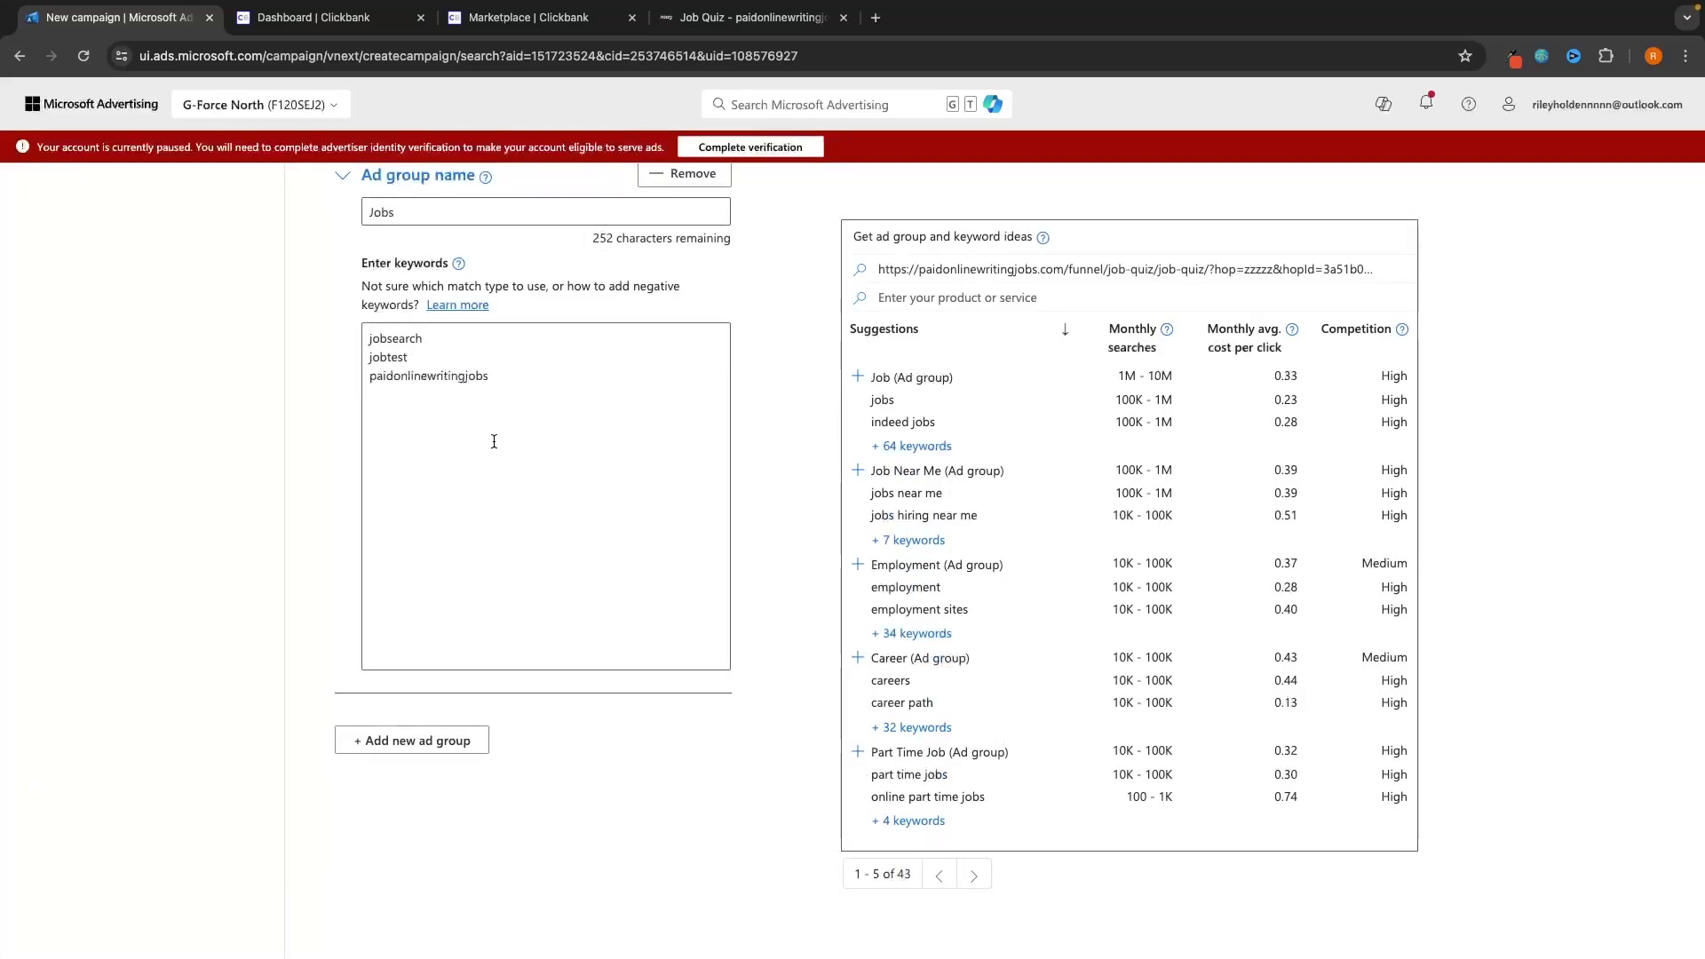
Step: Select the Job idea's keywords jobs, indeed jobs, monster jobs, freelance jobs, available jobs, jobs hiring now, job offer letter template and job openings
{"action": "left_click", "coordinate": [912, 447]}
{"action": "left_click", "coordinate": [997, 282]}
{"action": "left_click", "coordinate": [997, 321]}
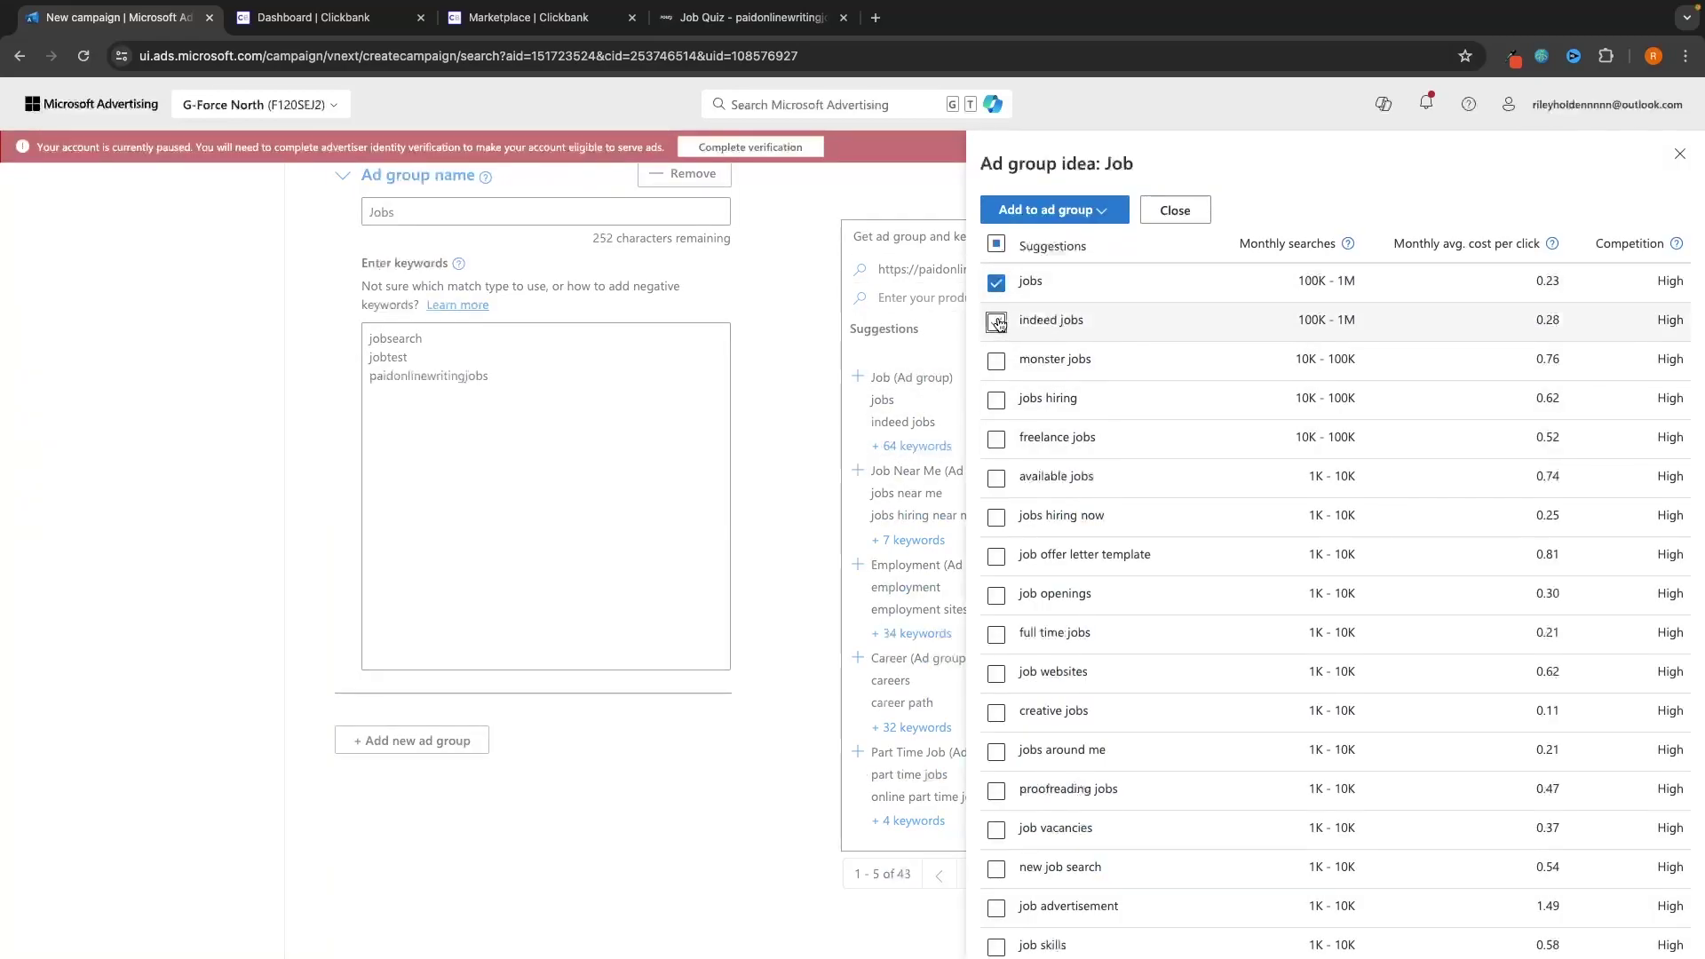
{"action": "left_click", "coordinate": [996, 361]}
{"action": "left_click", "coordinate": [996, 439]}
{"action": "scroll", "coordinate": [997, 440], "scroll_direction": "down", "scroll_amount": 1}
{"action": "left_click", "coordinate": [996, 427]}
{"action": "left_click", "coordinate": [997, 466]}
{"action": "left_click", "coordinate": [996, 505]}
{"action": "left_click", "coordinate": [996, 545]}
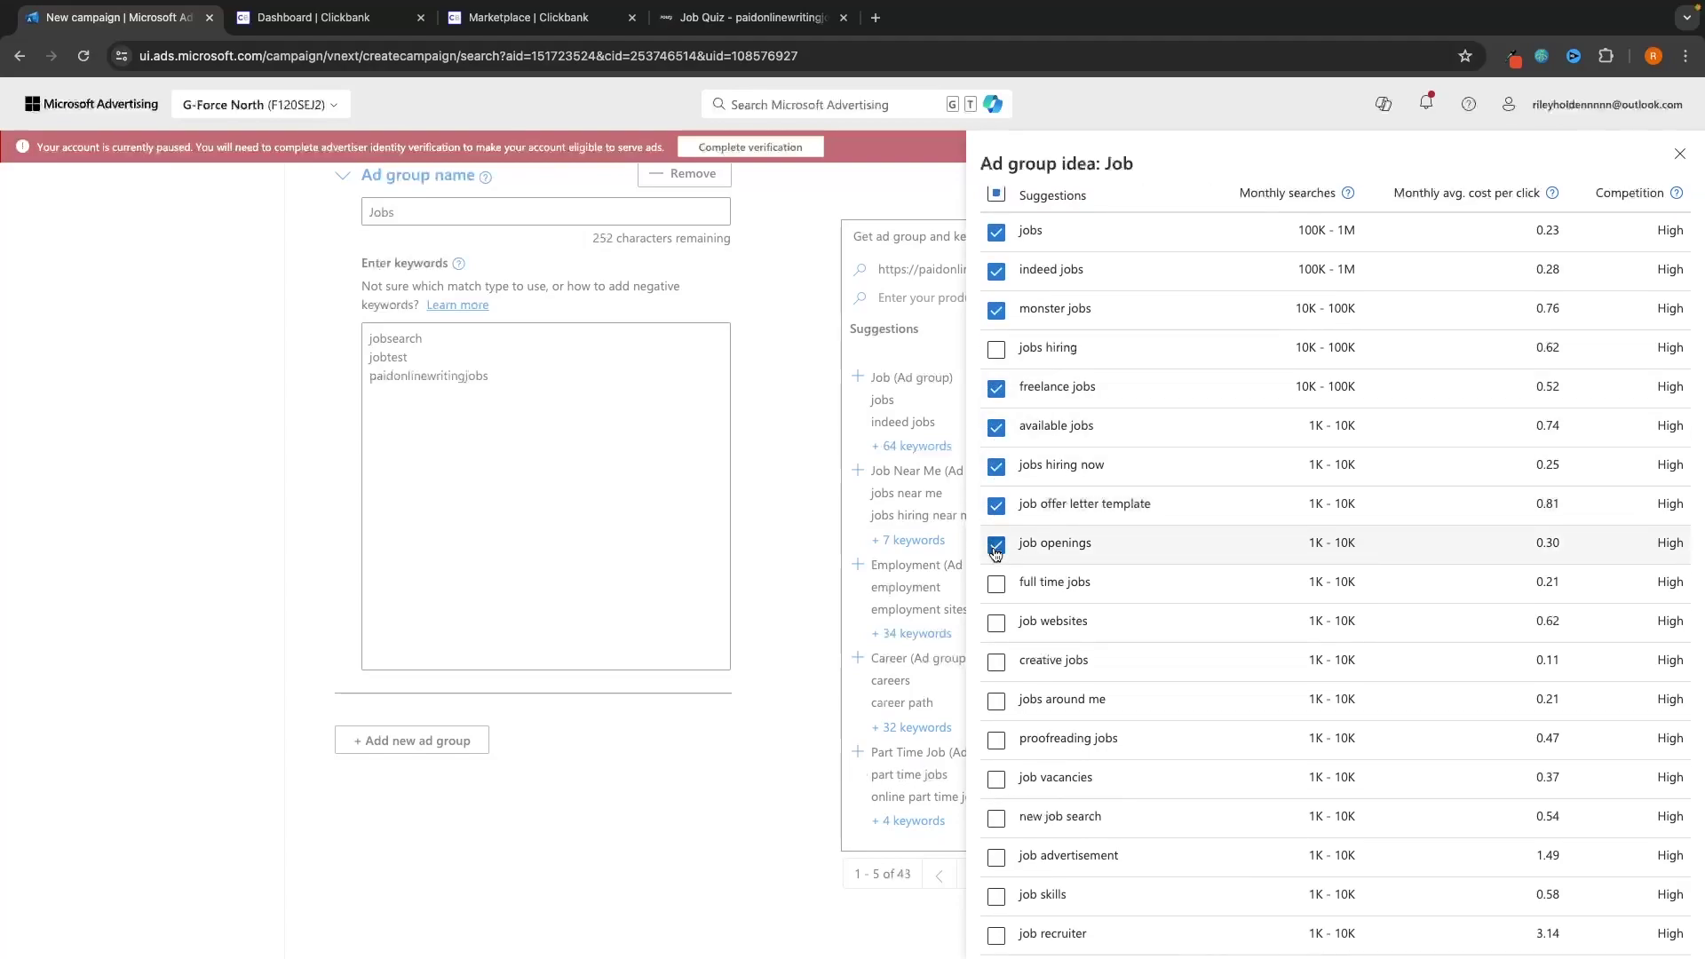
Step: Sort the Job keyword suggestions by monthly searches in descending order and compare their search volume and cost per click
{"action": "scroll", "coordinate": [996, 549], "scroll_direction": "up", "scroll_amount": 1}
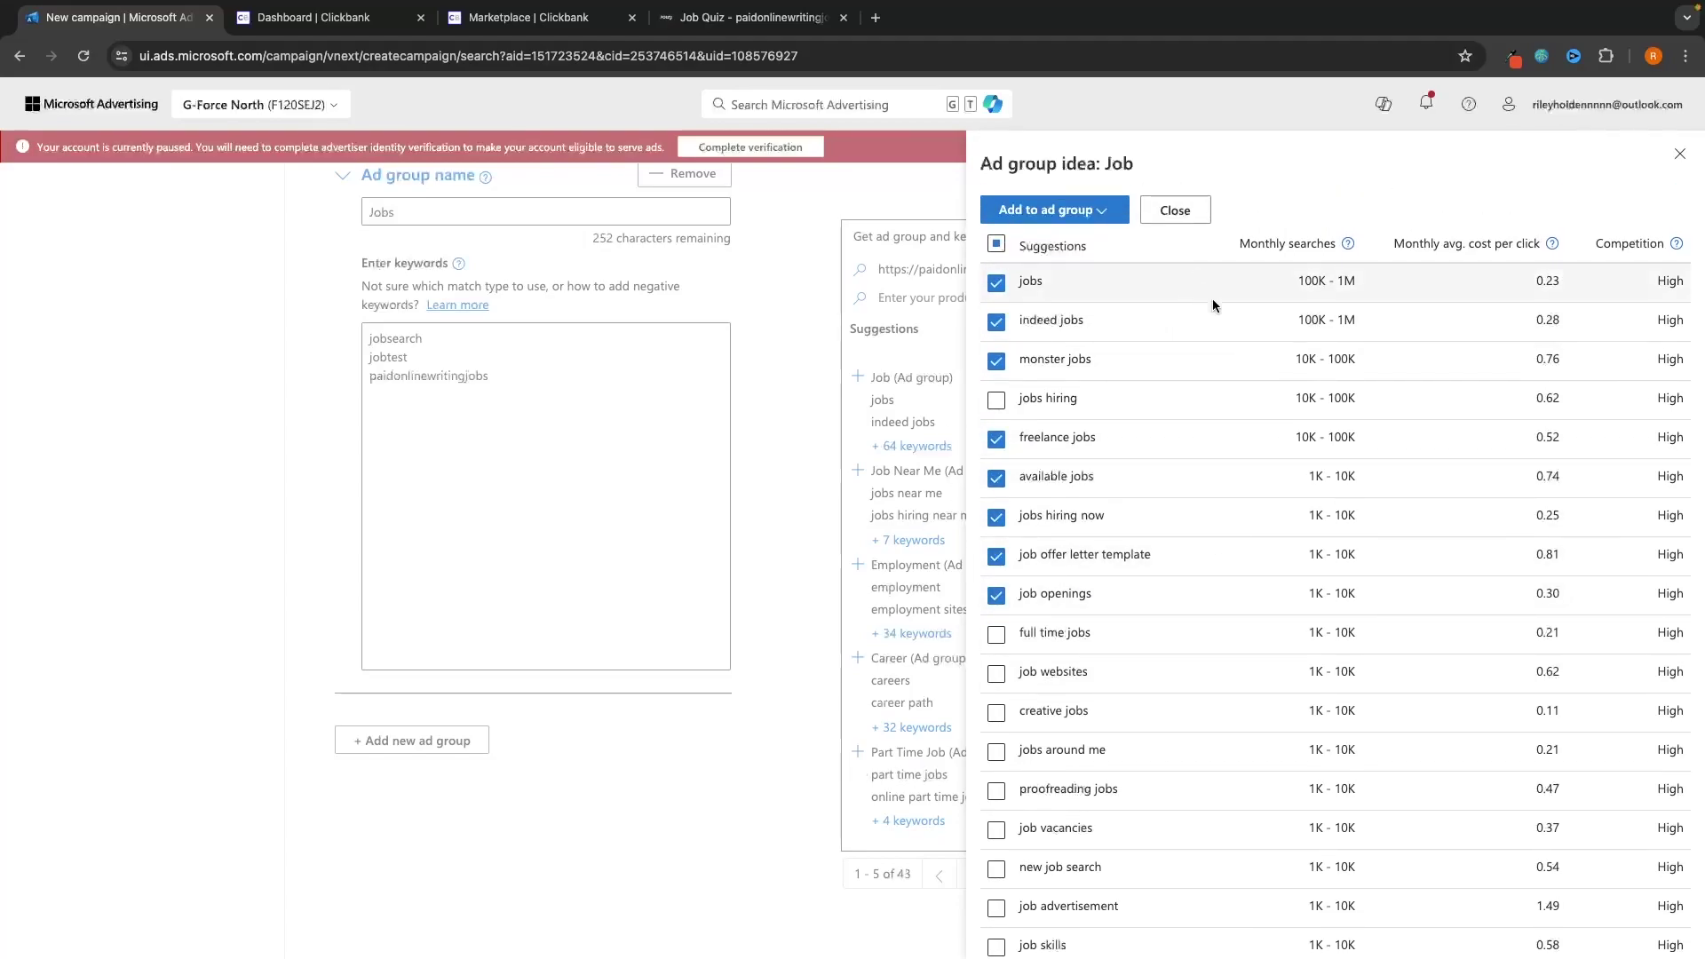
{"action": "left_click_drag", "start_coordinate": [1290, 242], "coordinate": [1340, 246]}
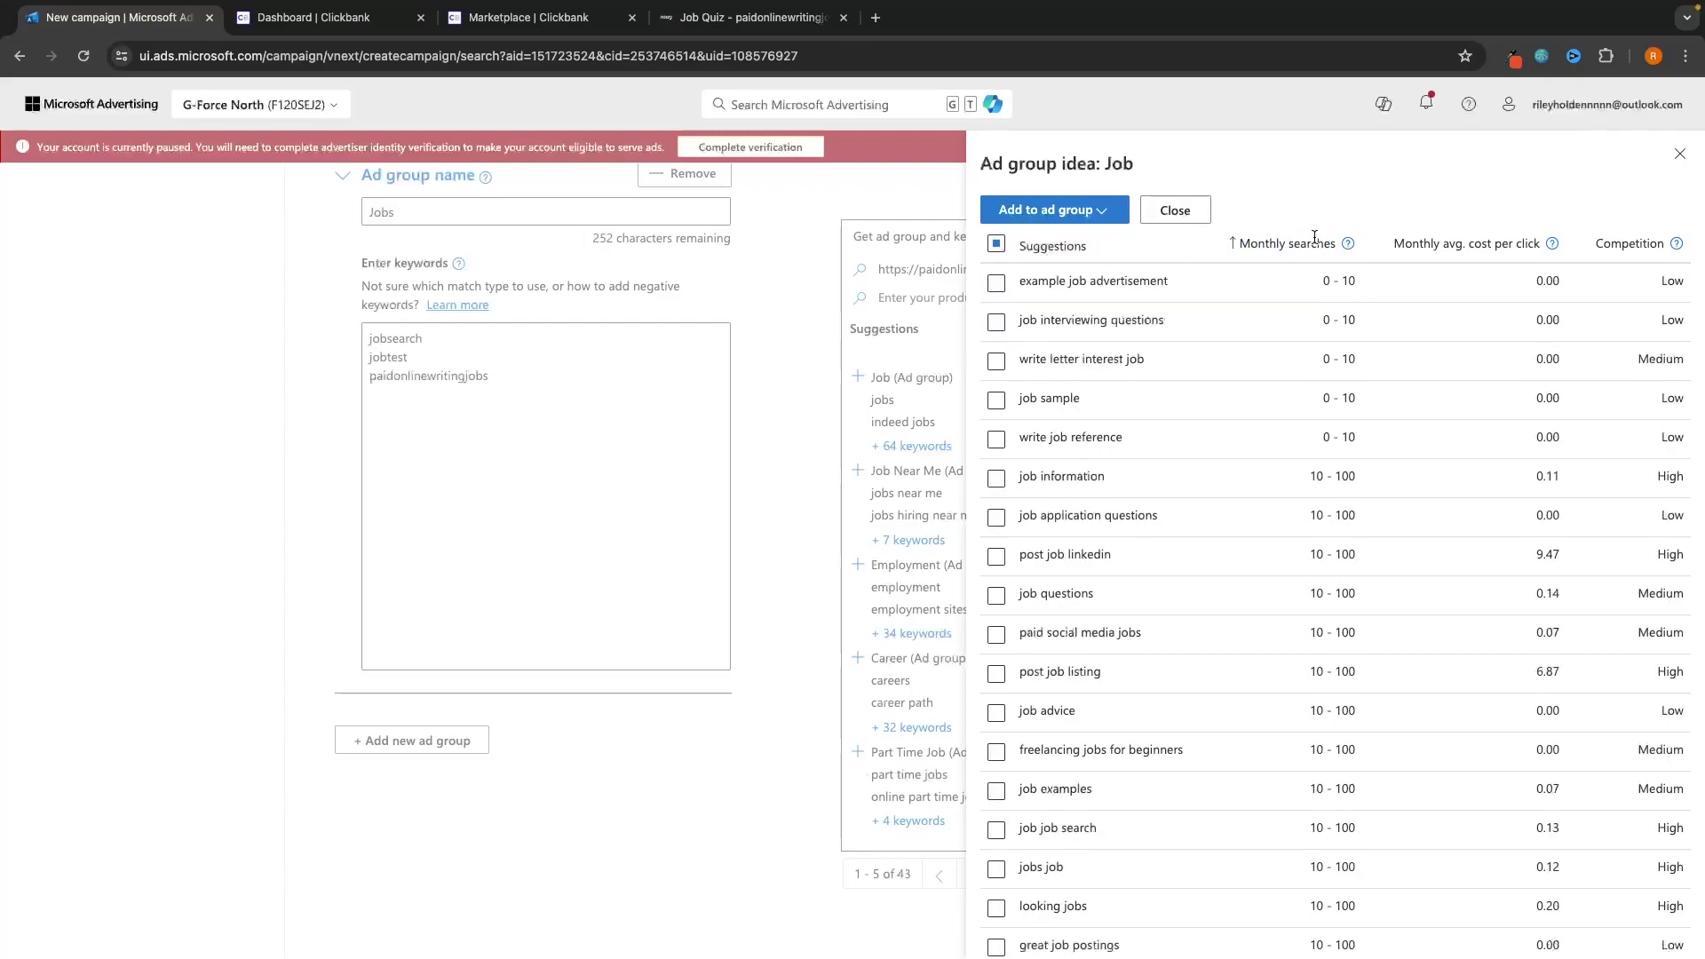
{"action": "left_click", "coordinate": [1286, 243]}
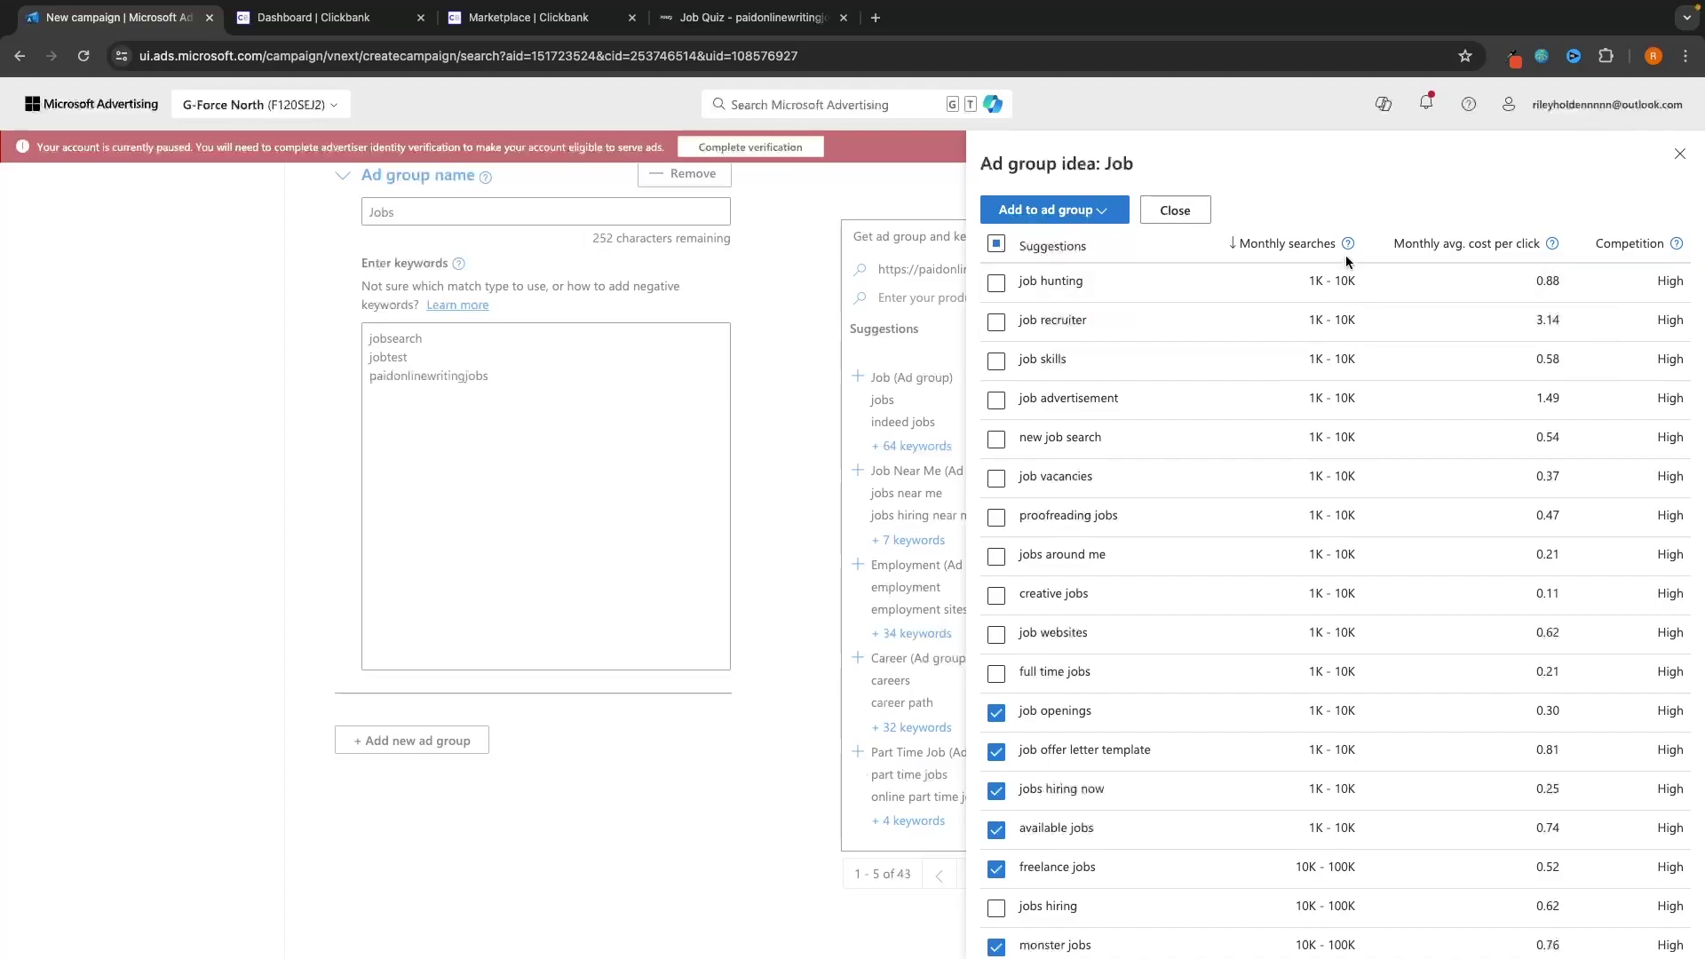
{"action": "scroll", "coordinate": [1332, 414], "scroll_direction": "down", "scroll_amount": 2}
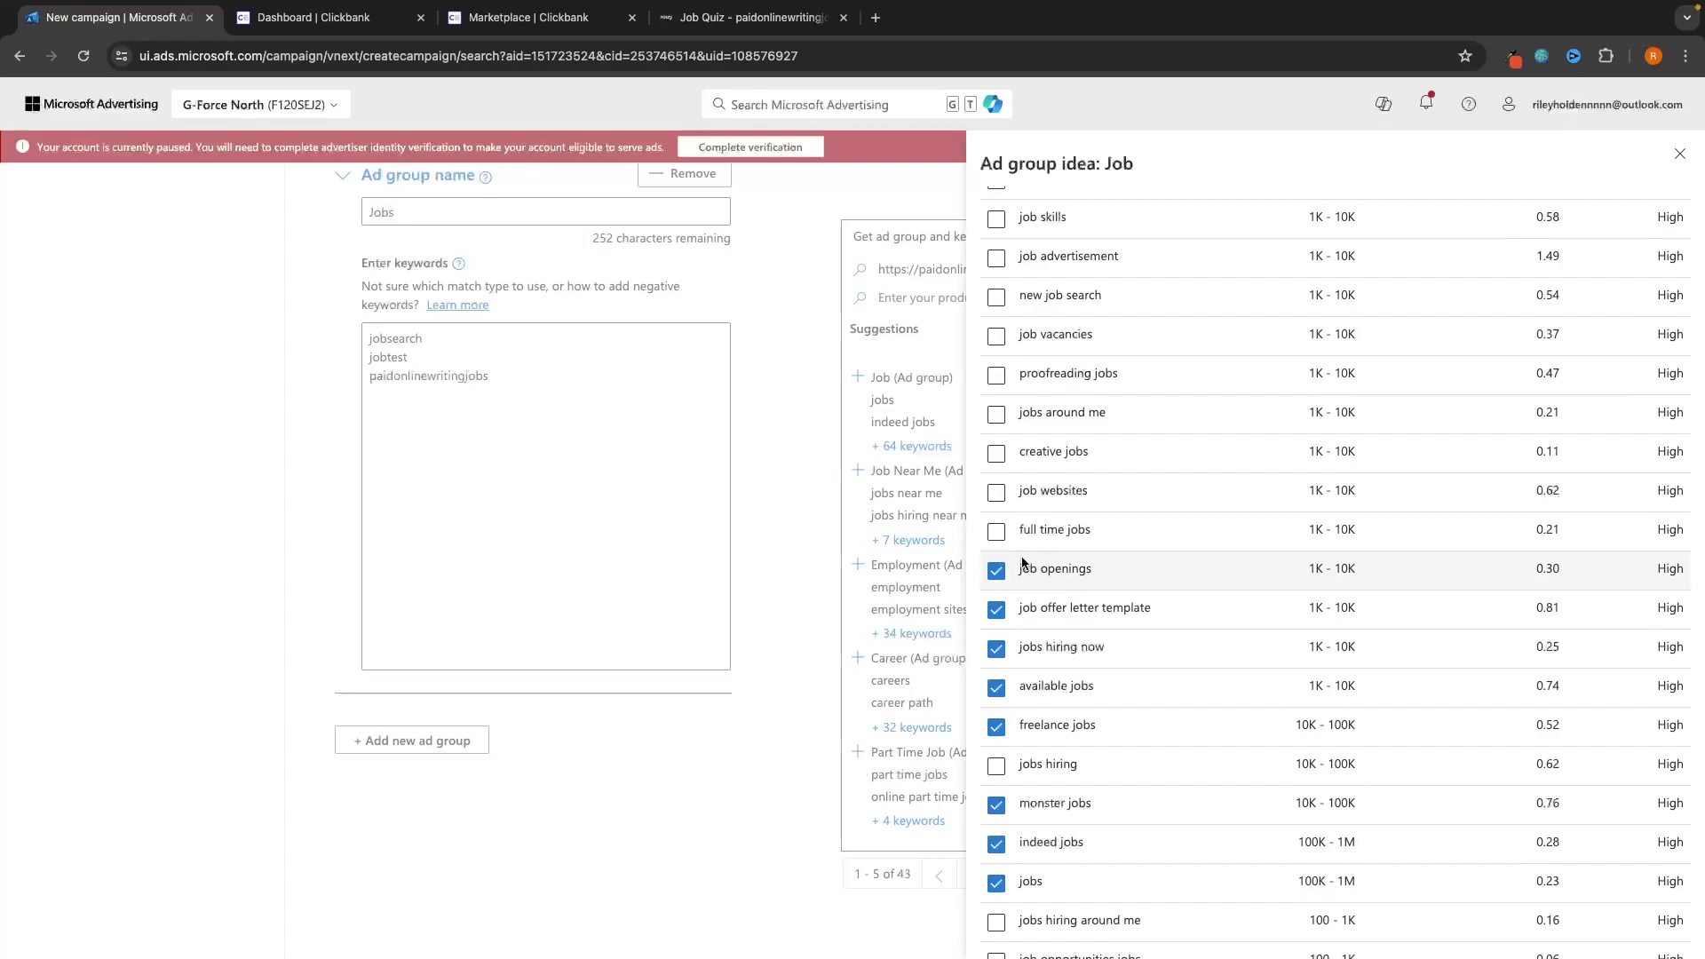
{"action": "scroll", "coordinate": [1448, 337], "scroll_direction": "up", "scroll_amount": 2}
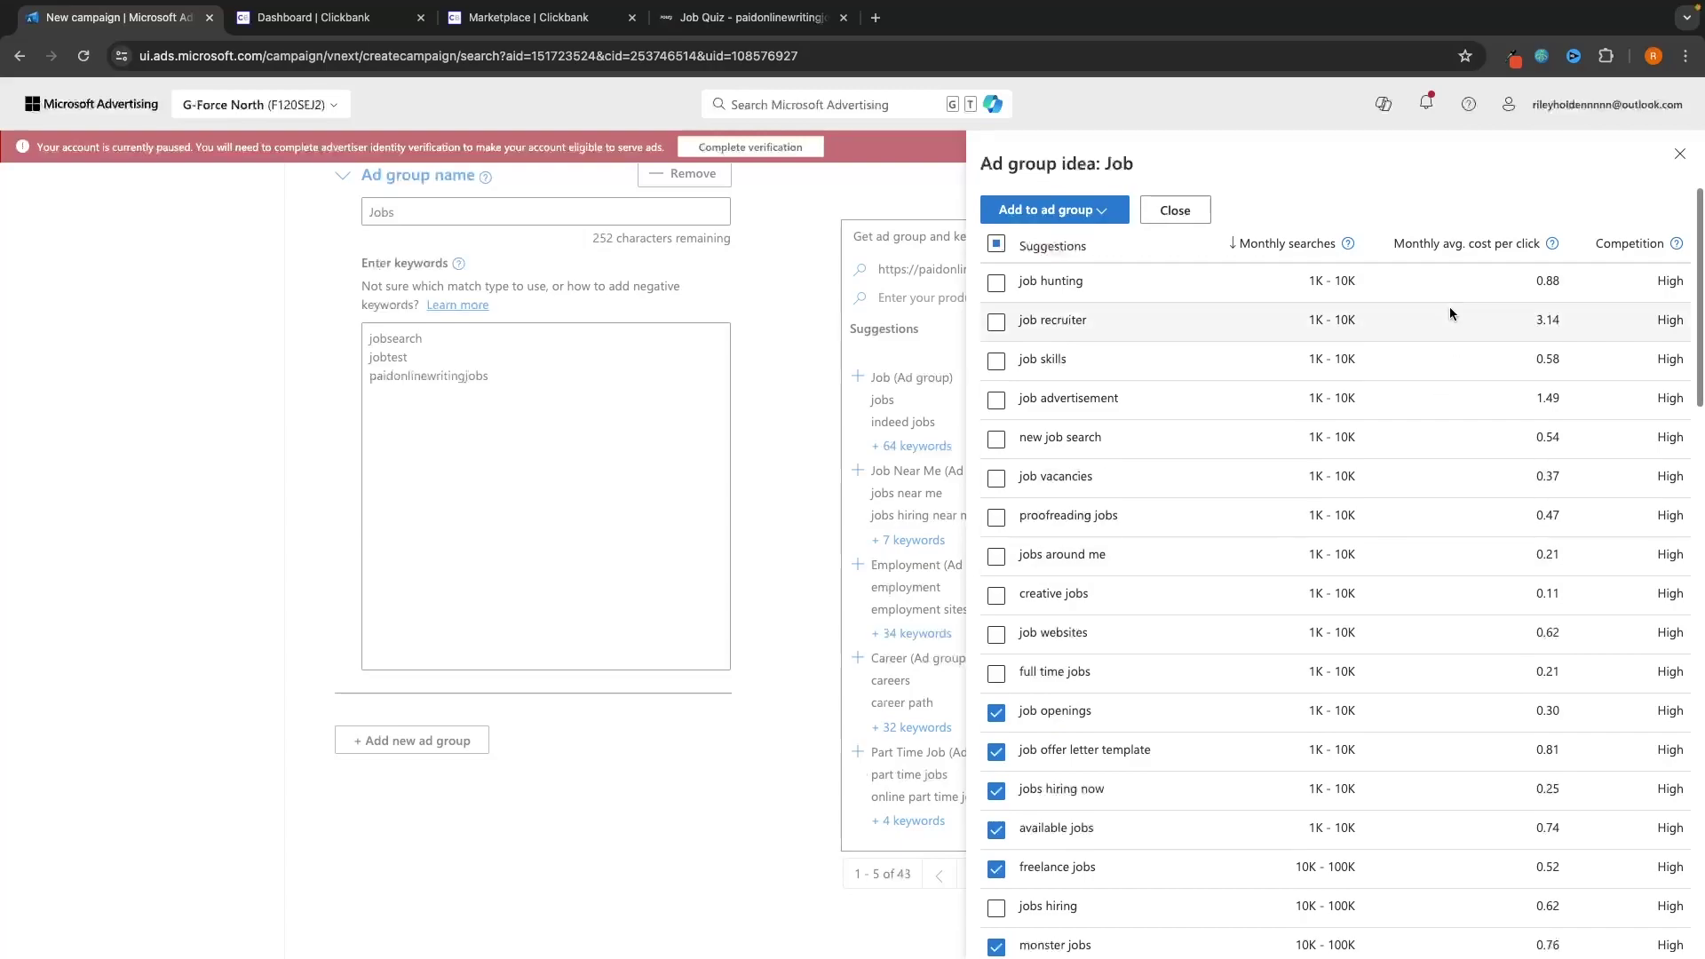
{"action": "scroll", "coordinate": [1368, 403], "scroll_direction": "down", "scroll_amount": 3}
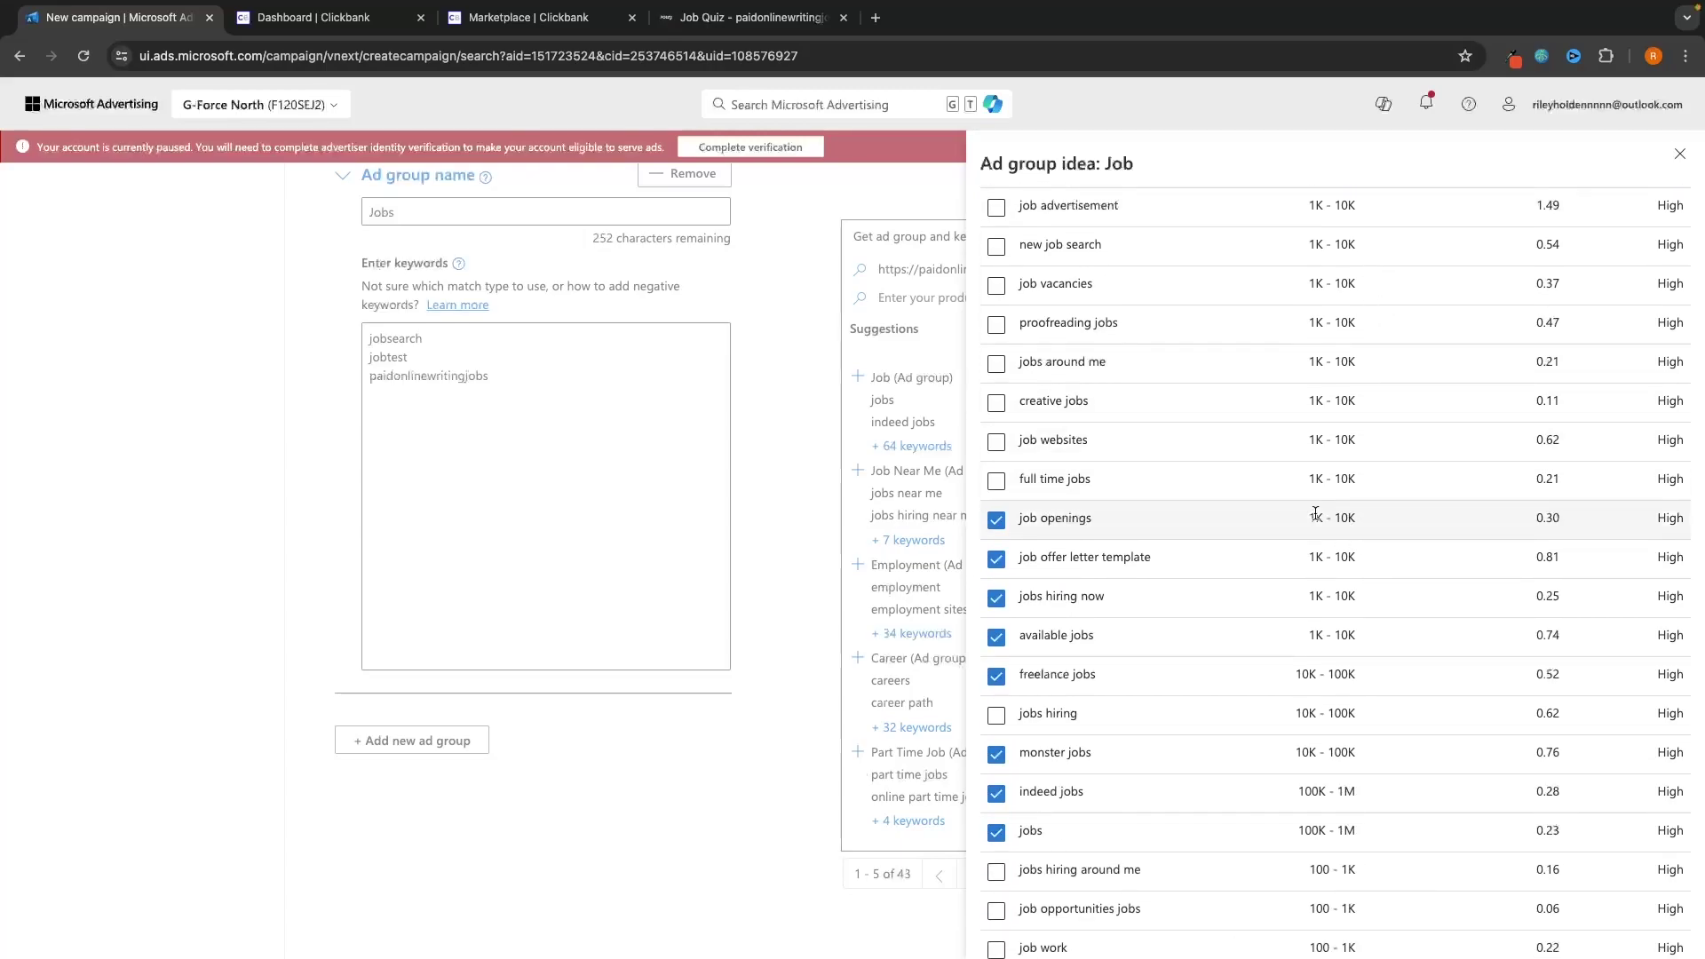
Step: Deselect the keywords job offer letter template, available jobs and monster jobs in the Job ad group idea
{"action": "scroll", "coordinate": [1421, 497], "scroll_direction": "up", "scroll_amount": 3}
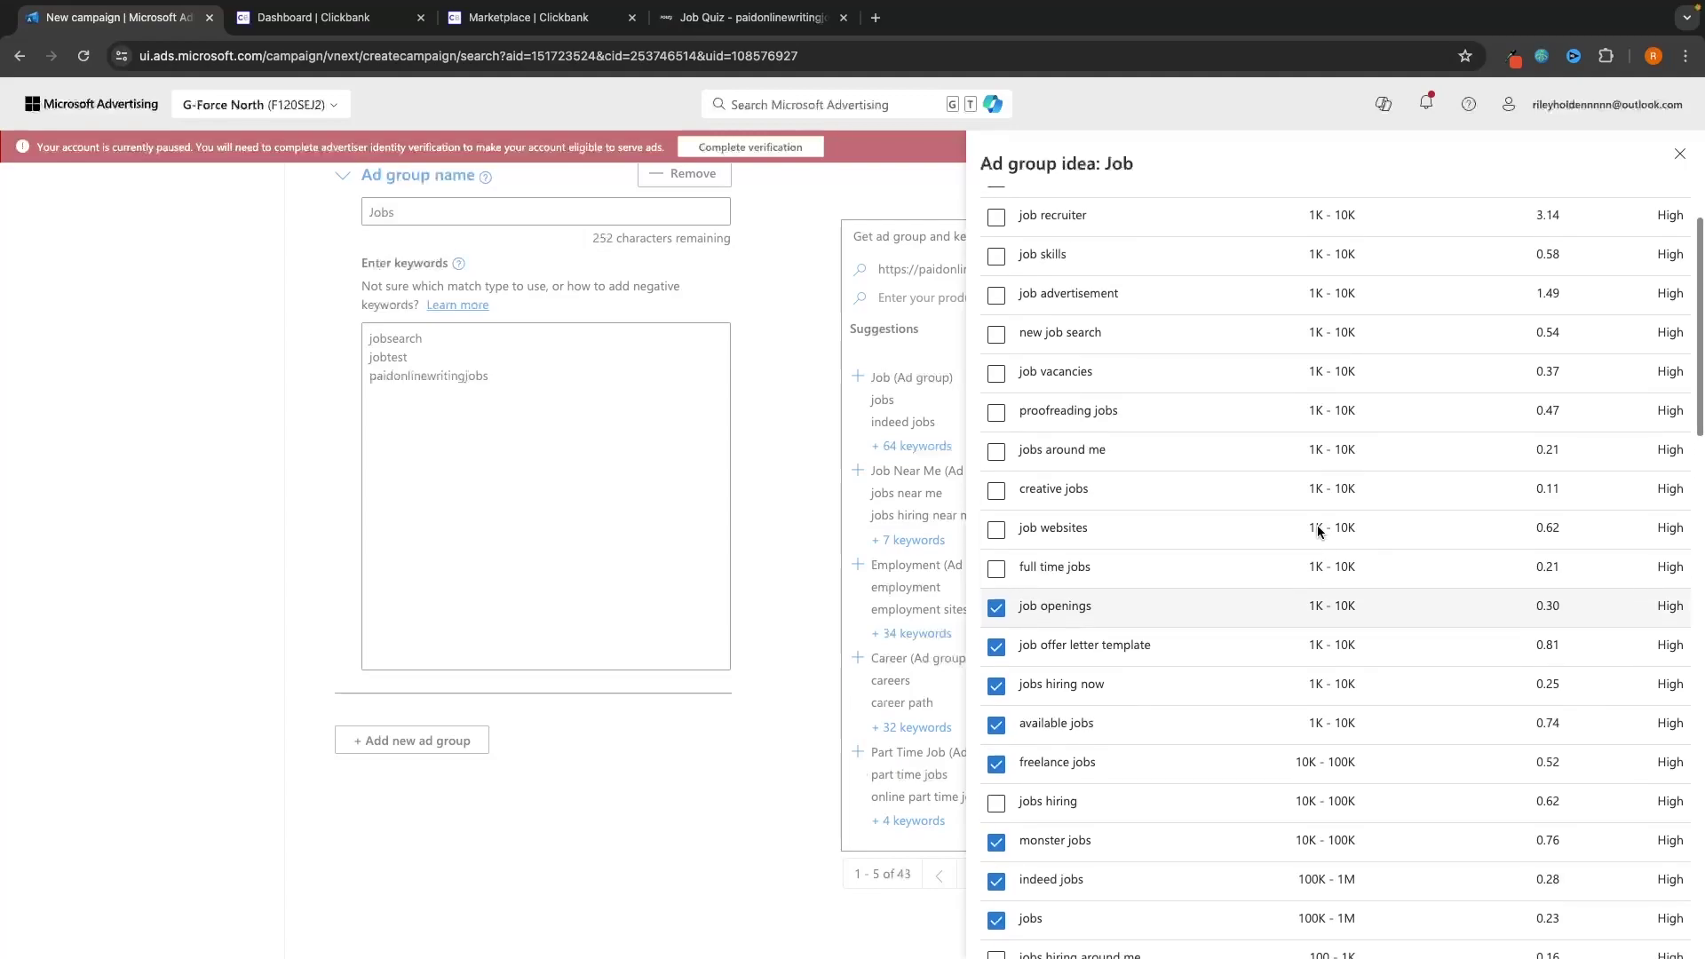
{"action": "scroll", "coordinate": [1554, 583], "scroll_direction": "down", "scroll_amount": 3}
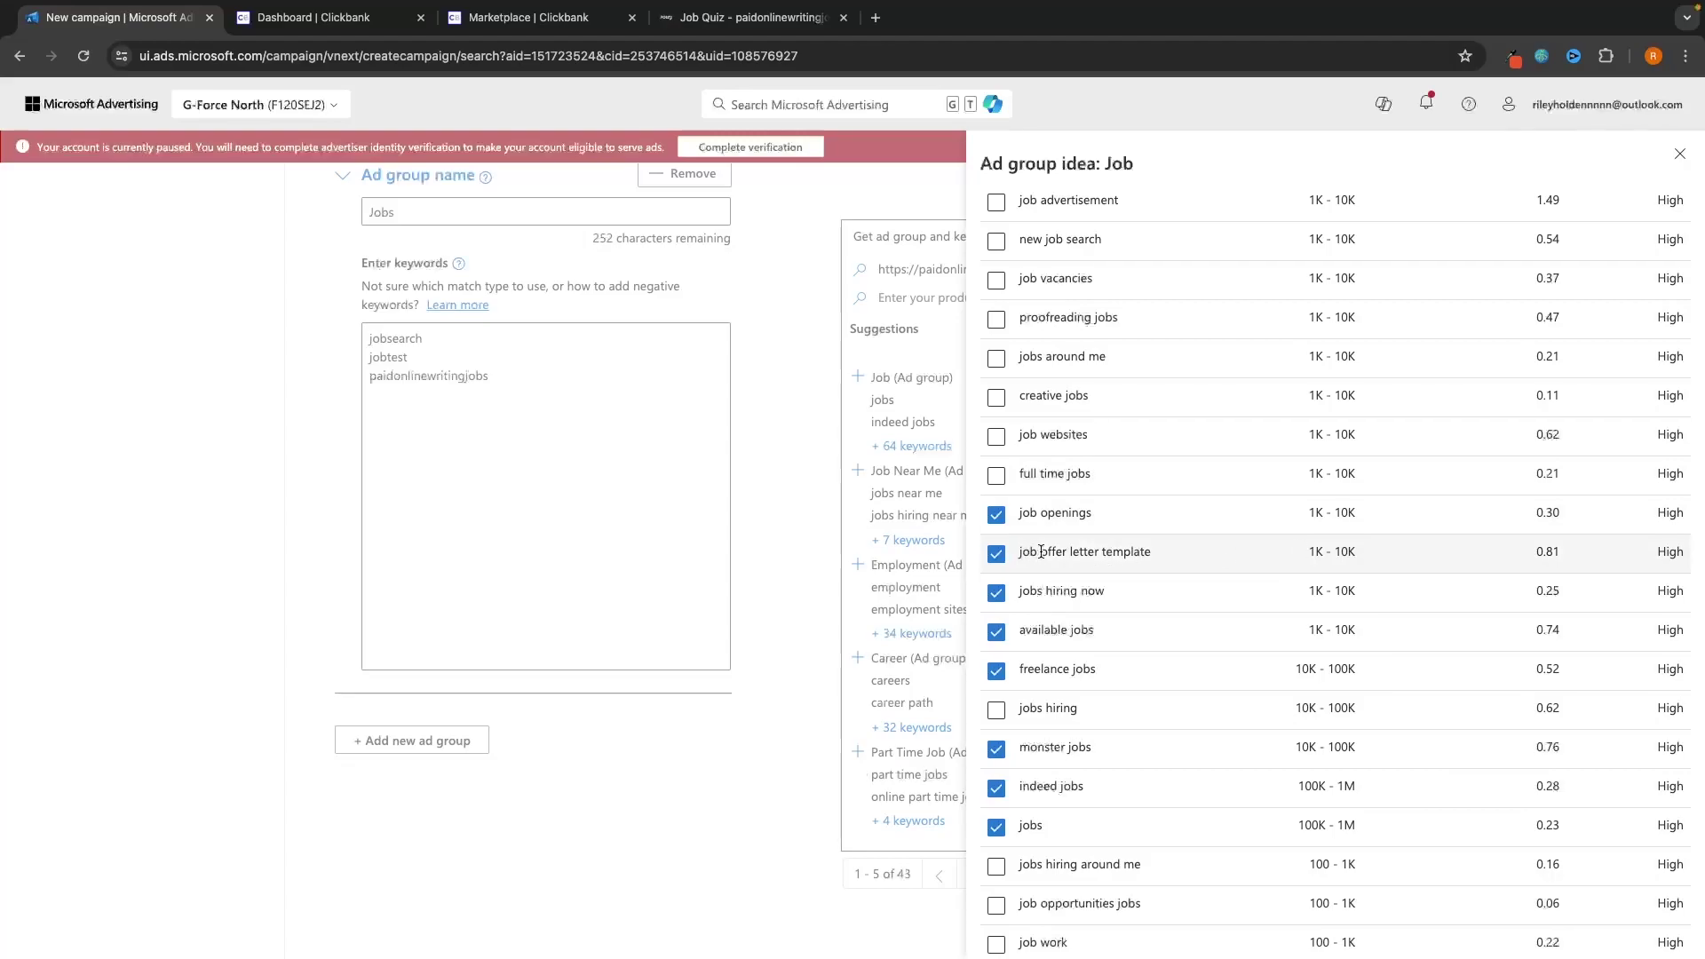
{"action": "left_click", "coordinate": [1004, 555]}
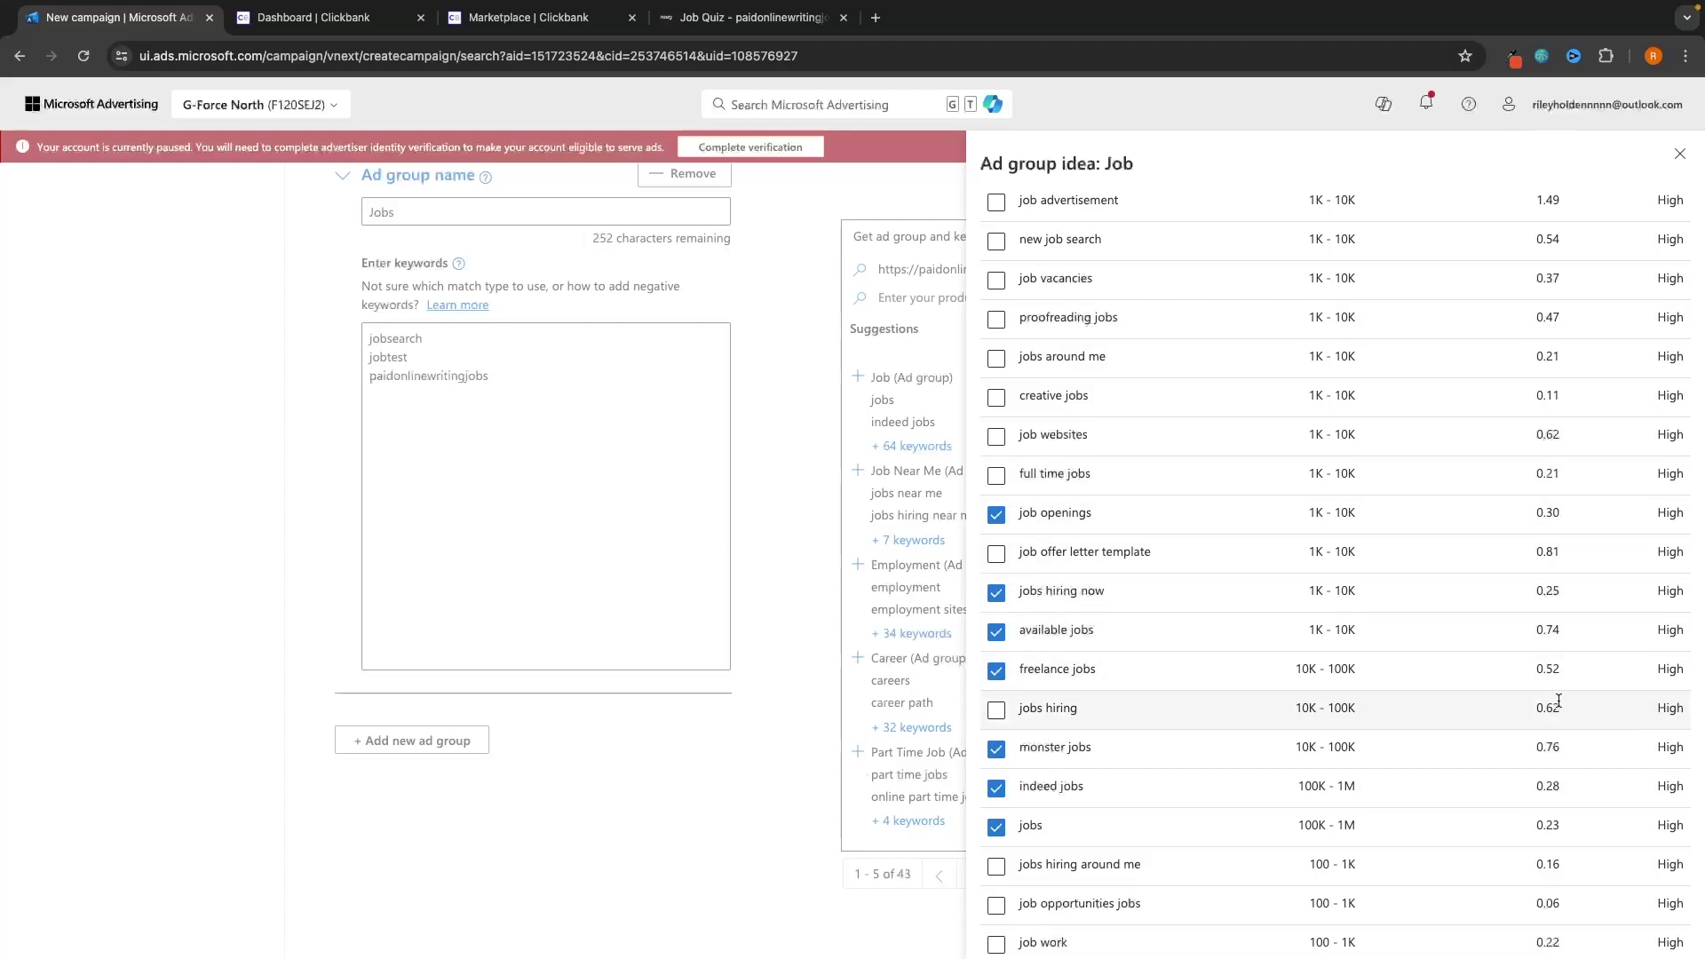
{"action": "left_click", "coordinate": [1456, 631]}
{"action": "scroll", "coordinate": [1456, 631], "scroll_direction": "down", "scroll_amount": 1}
{"action": "left_click", "coordinate": [1314, 694]}
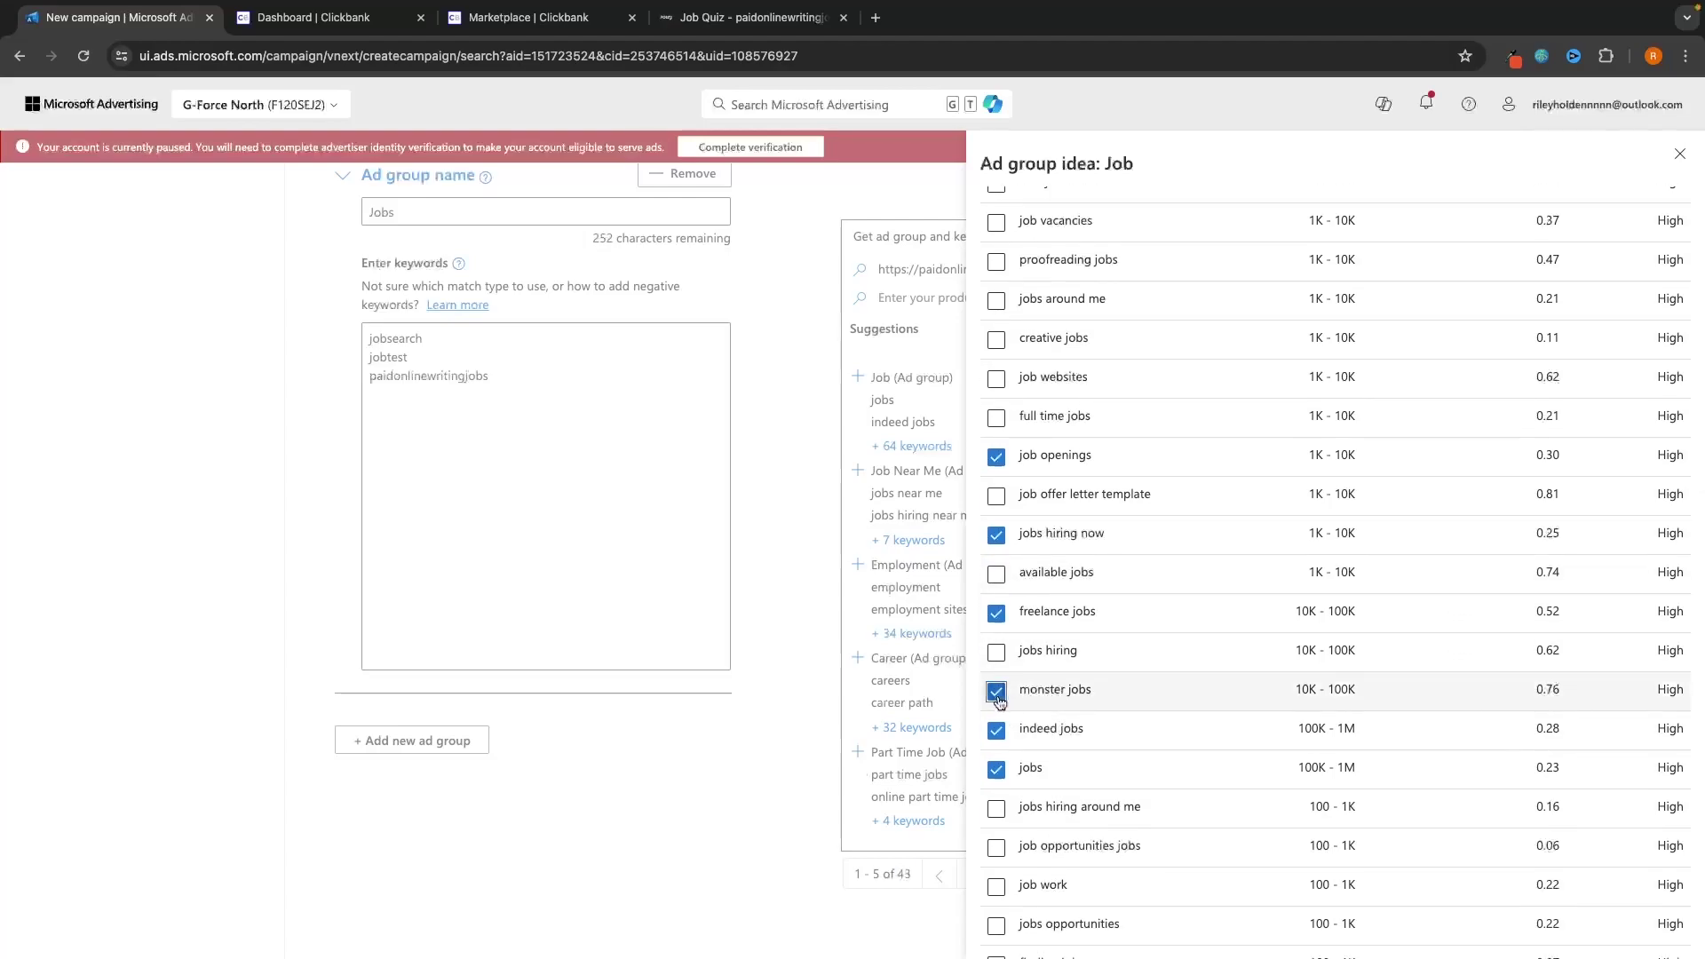
Step: Select the keywords job work and job ideas in the Job ad group idea
{"action": "scroll", "coordinate": [1218, 707], "scroll_direction": "down", "scroll_amount": 3}
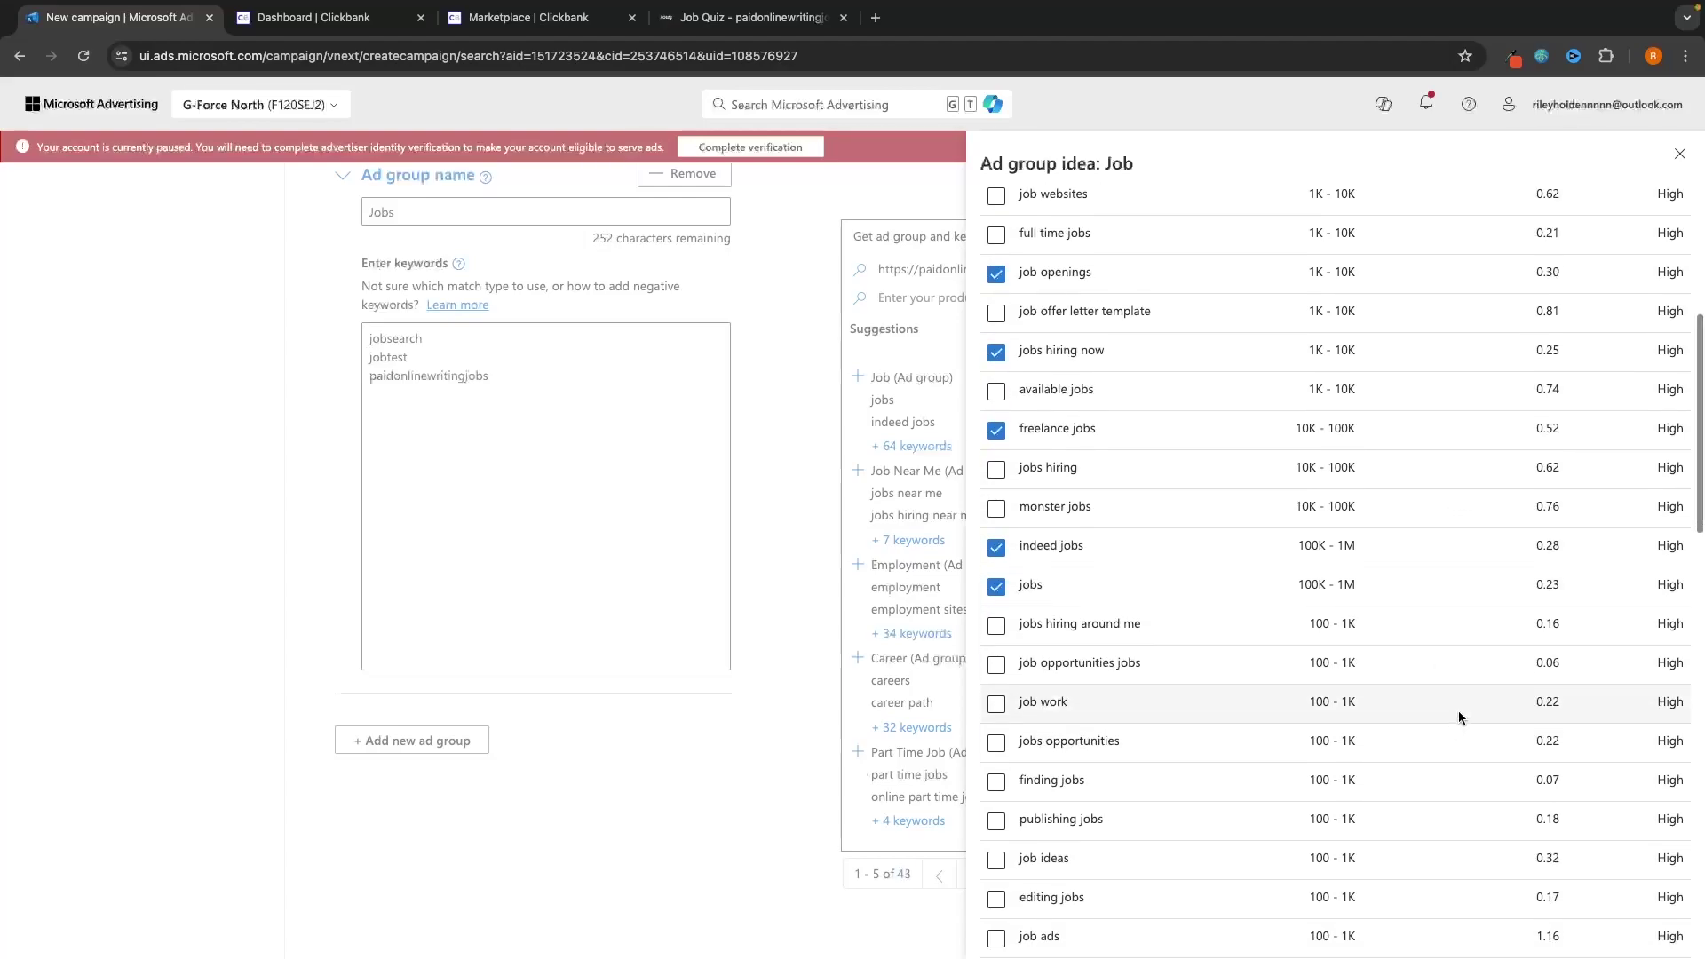
{"action": "left_click", "coordinate": [996, 704]}
{"action": "scroll", "coordinate": [1218, 705], "scroll_direction": "down", "scroll_amount": 3}
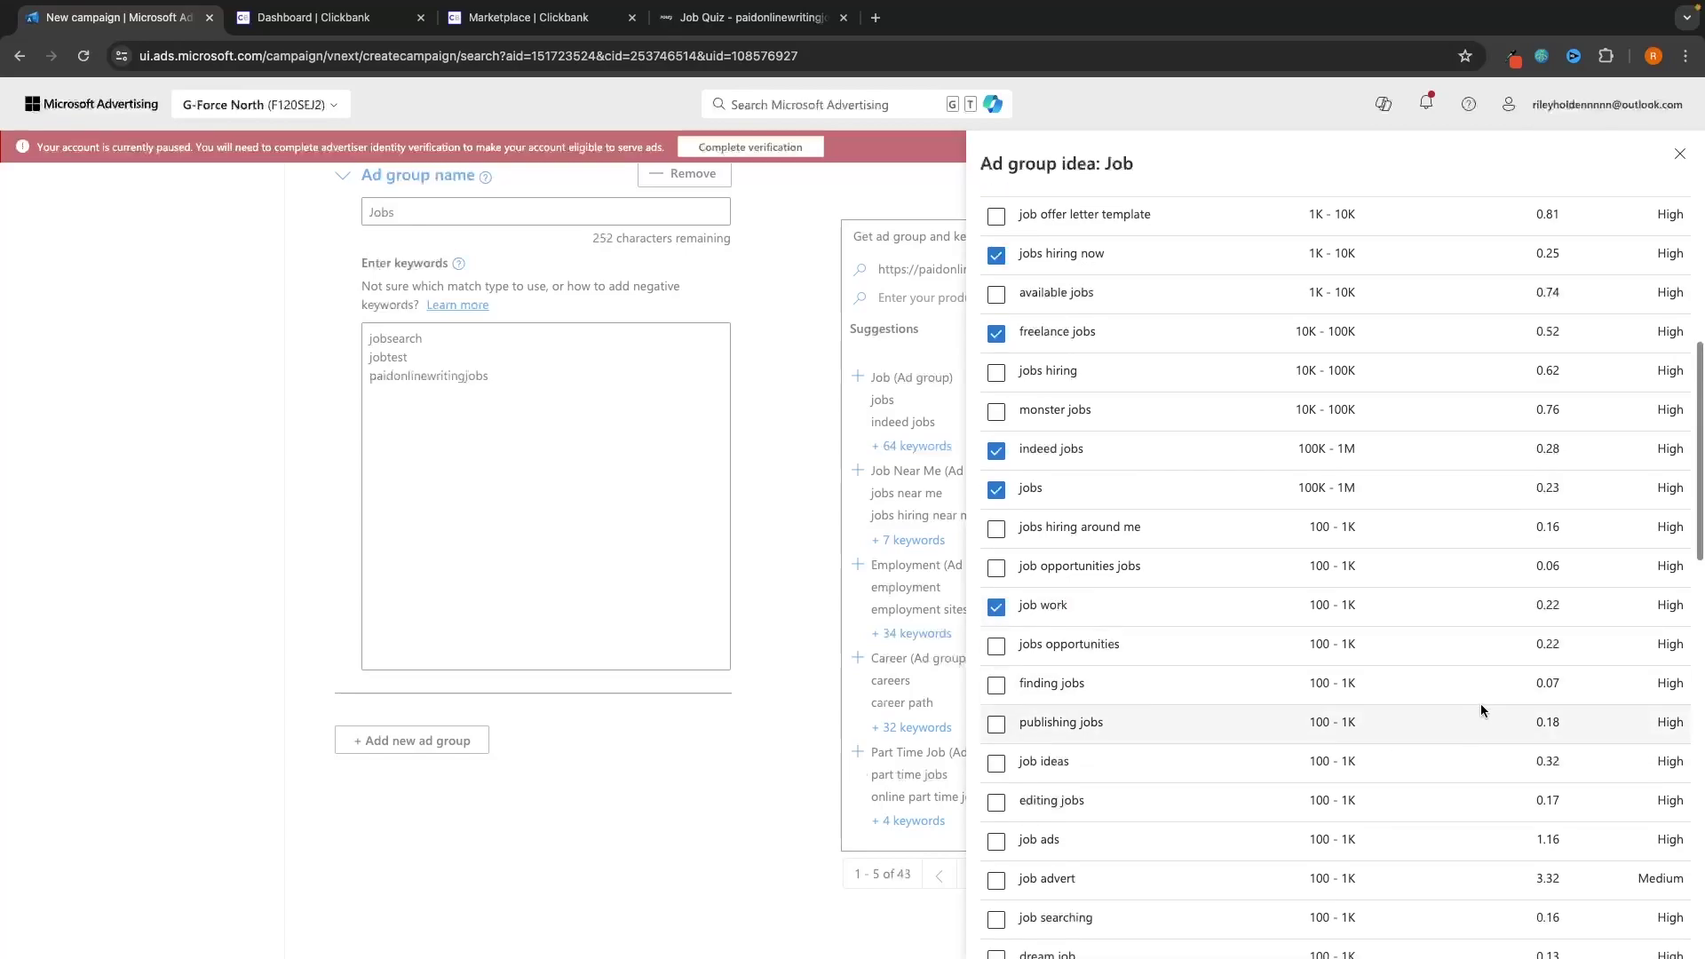
{"action": "left_click", "coordinate": [1421, 673]}
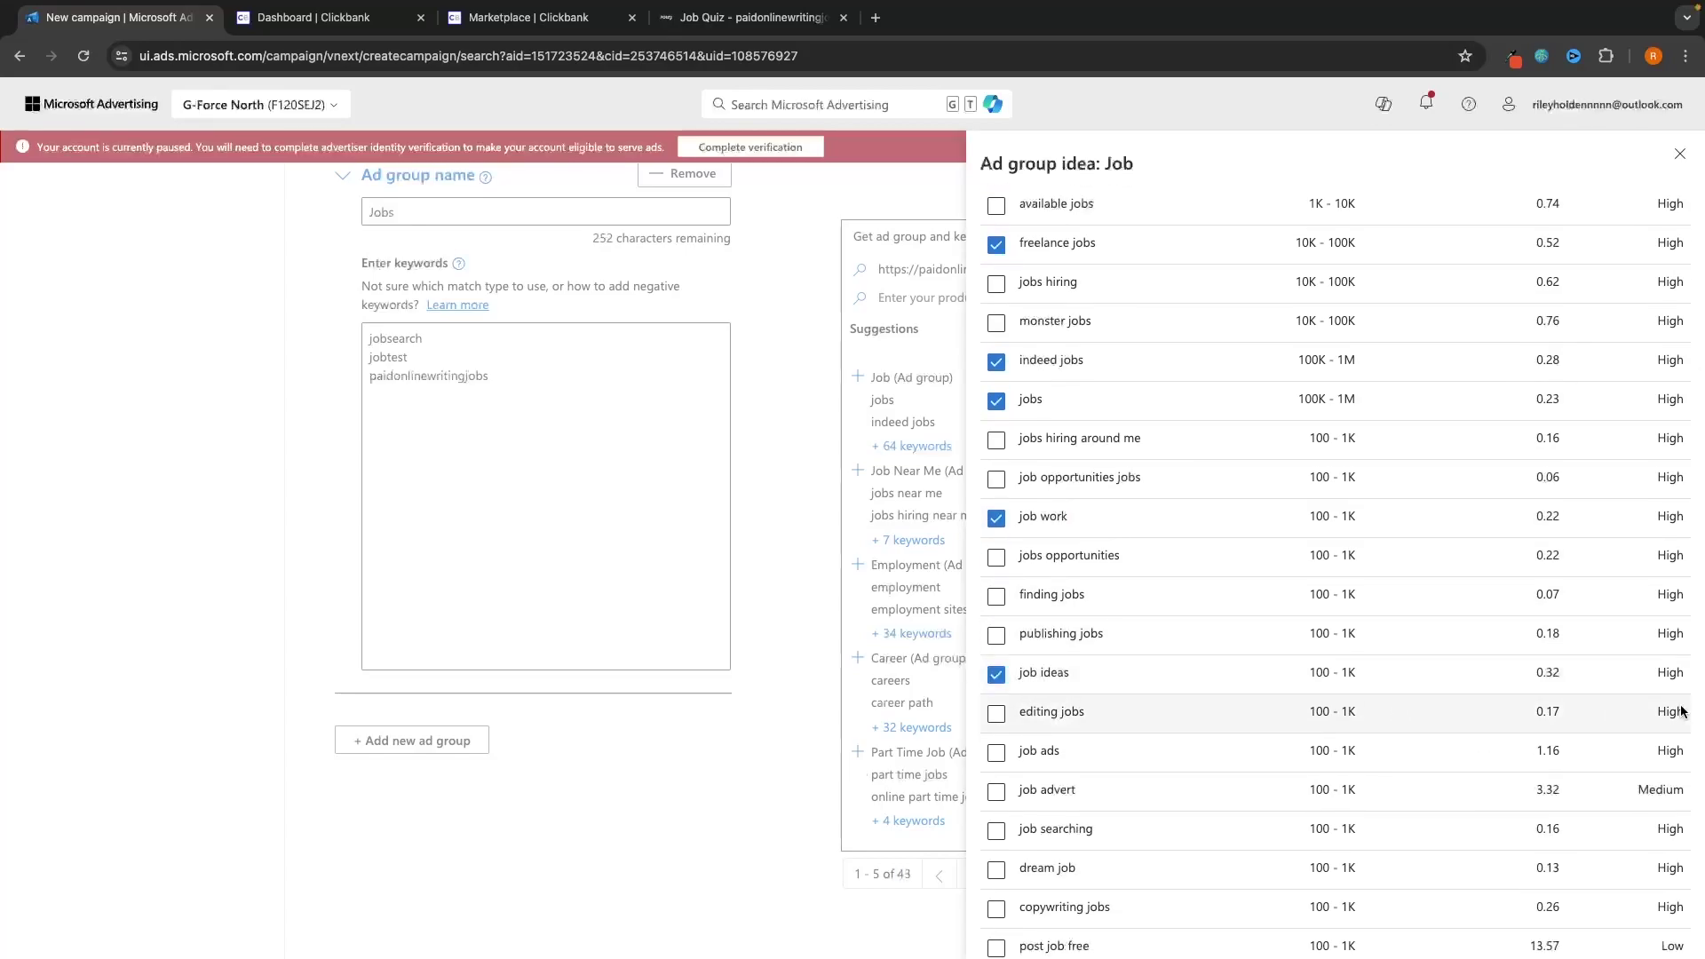
Step: Read the explanation of the Competition metric for the Job keyword suggestions
{"action": "scroll", "coordinate": [1563, 679], "scroll_direction": "down", "scroll_amount": 1}
{"action": "scroll", "coordinate": [1559, 653], "scroll_direction": "up", "scroll_amount": 4}
{"action": "scroll", "coordinate": [1558, 653], "scroll_direction": "up", "scroll_amount": 5}
{"action": "scroll", "coordinate": [1563, 655], "scroll_direction": "down", "scroll_amount": 2}
{"action": "scroll", "coordinate": [1563, 655], "scroll_direction": "up", "scroll_amount": 2}
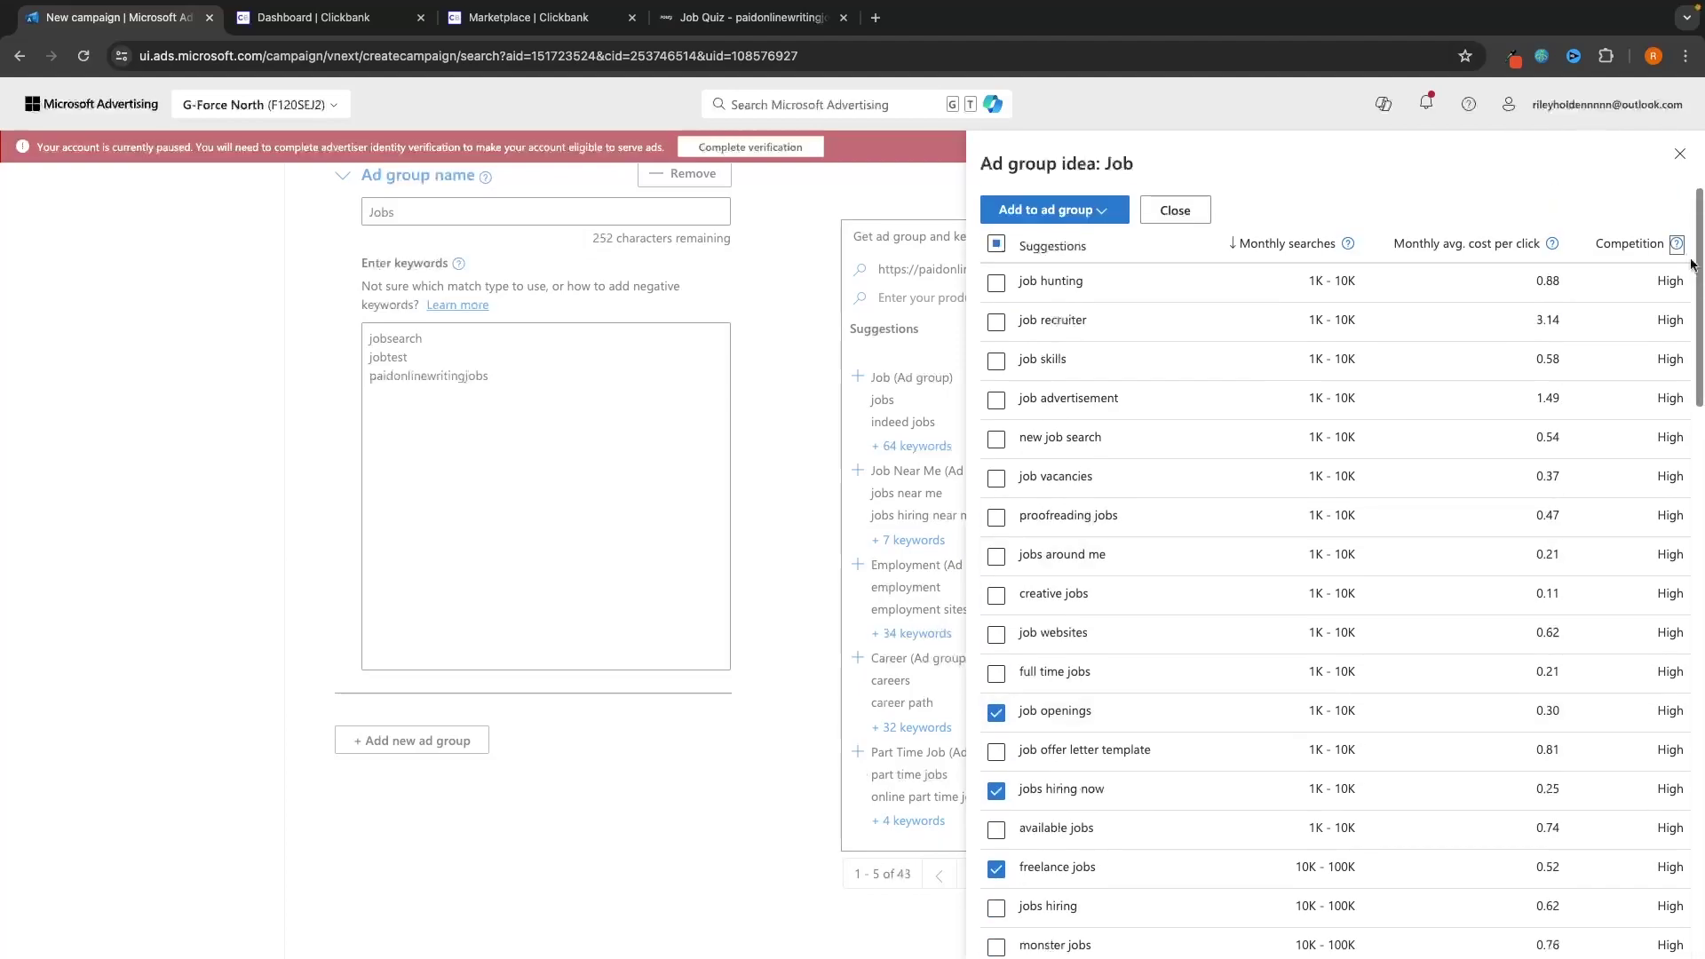
{"action": "left_click", "coordinate": [1676, 245]}
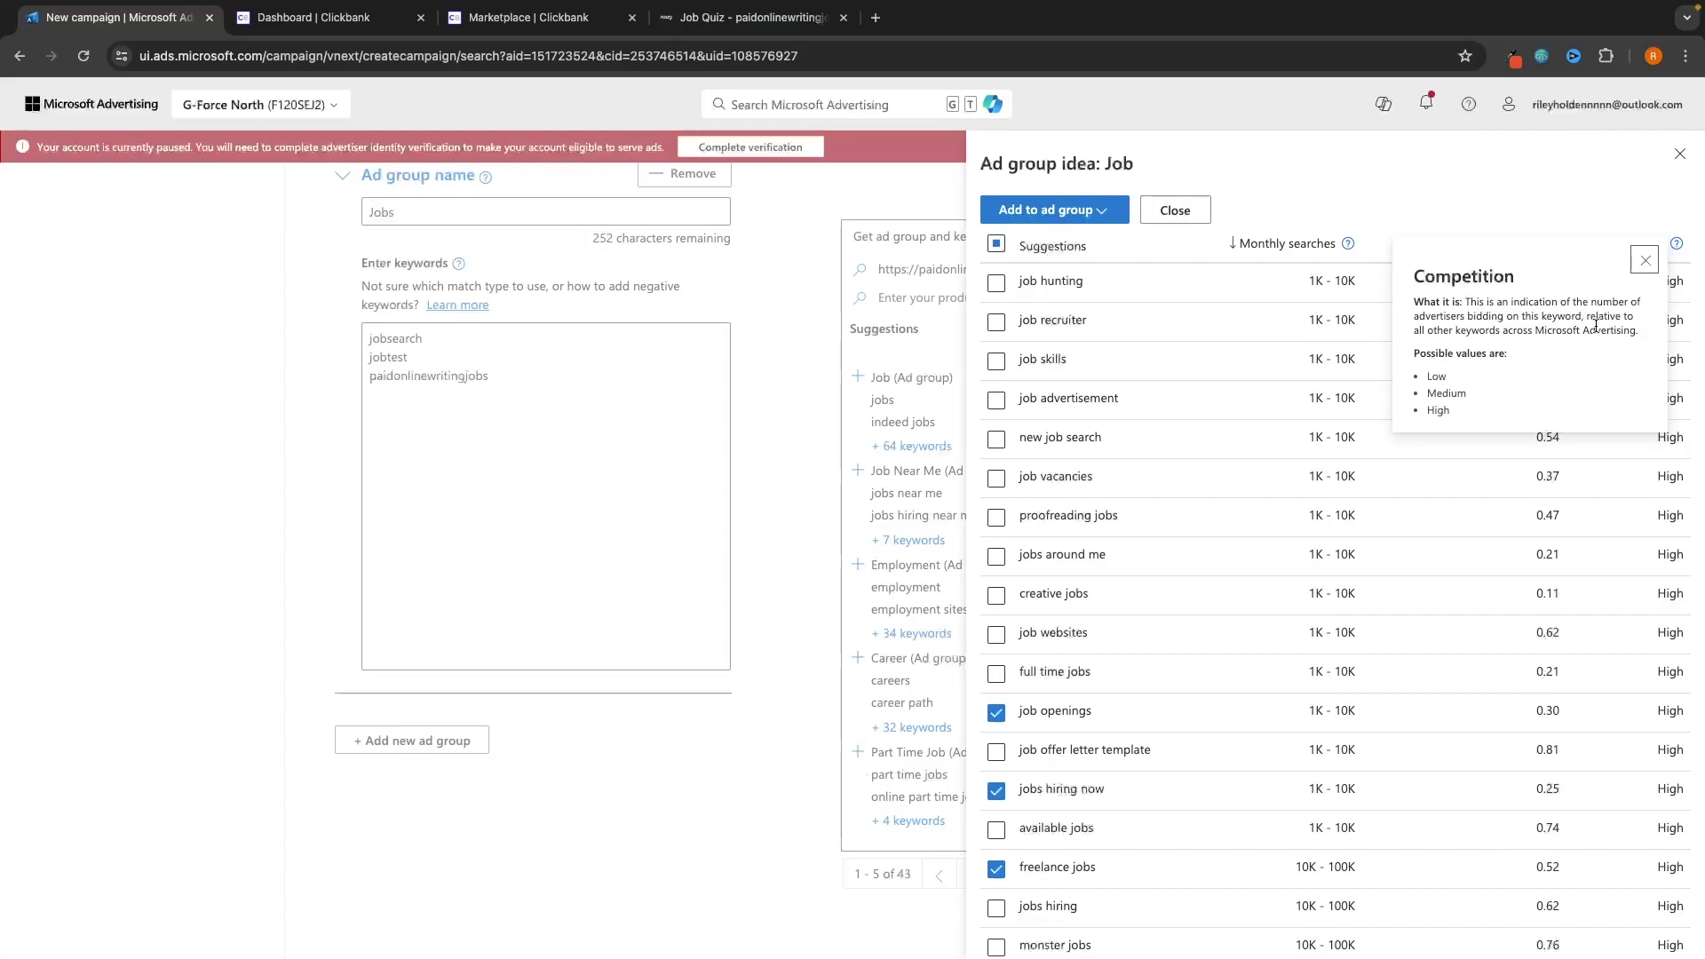
{"action": "left_click", "coordinate": [1644, 260]}
{"action": "scroll", "coordinate": [1620, 465], "scroll_direction": "down", "scroll_amount": 2}
{"action": "scroll", "coordinate": [1620, 465], "scroll_direction": "up", "scroll_amount": 2}
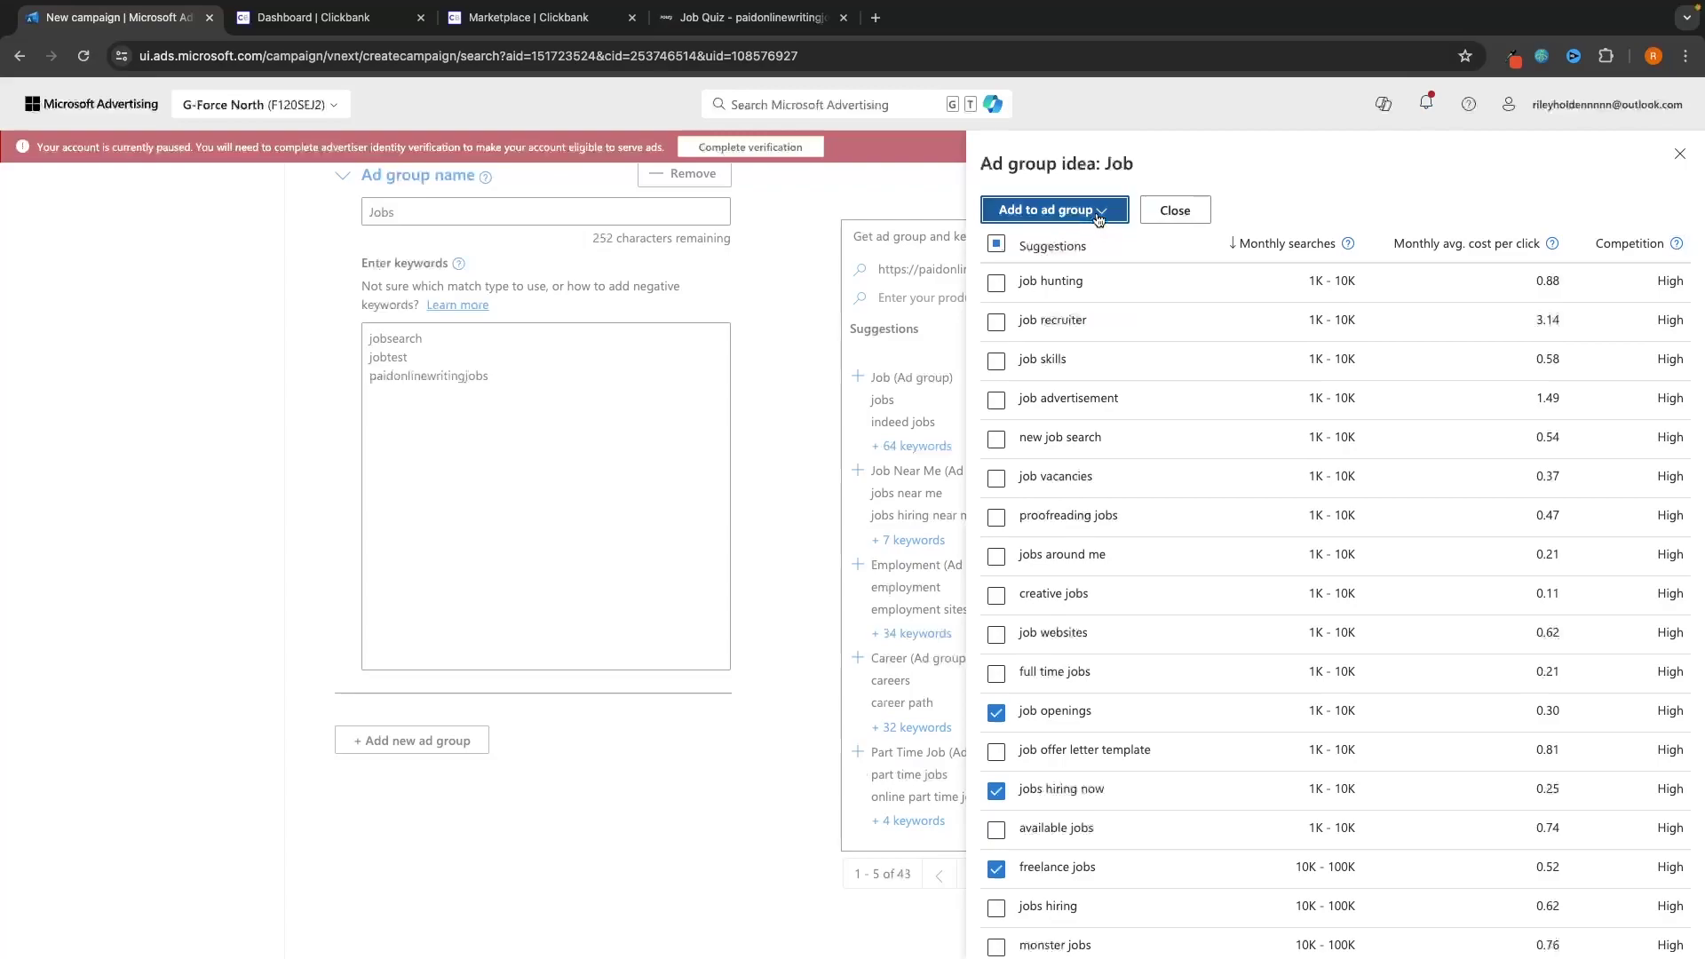
Step: Add the selected Job keyword suggestions to the existing Jobs ad group
{"action": "left_click", "coordinate": [1054, 209]}
{"action": "mouse_move", "coordinate": [1061, 317]}
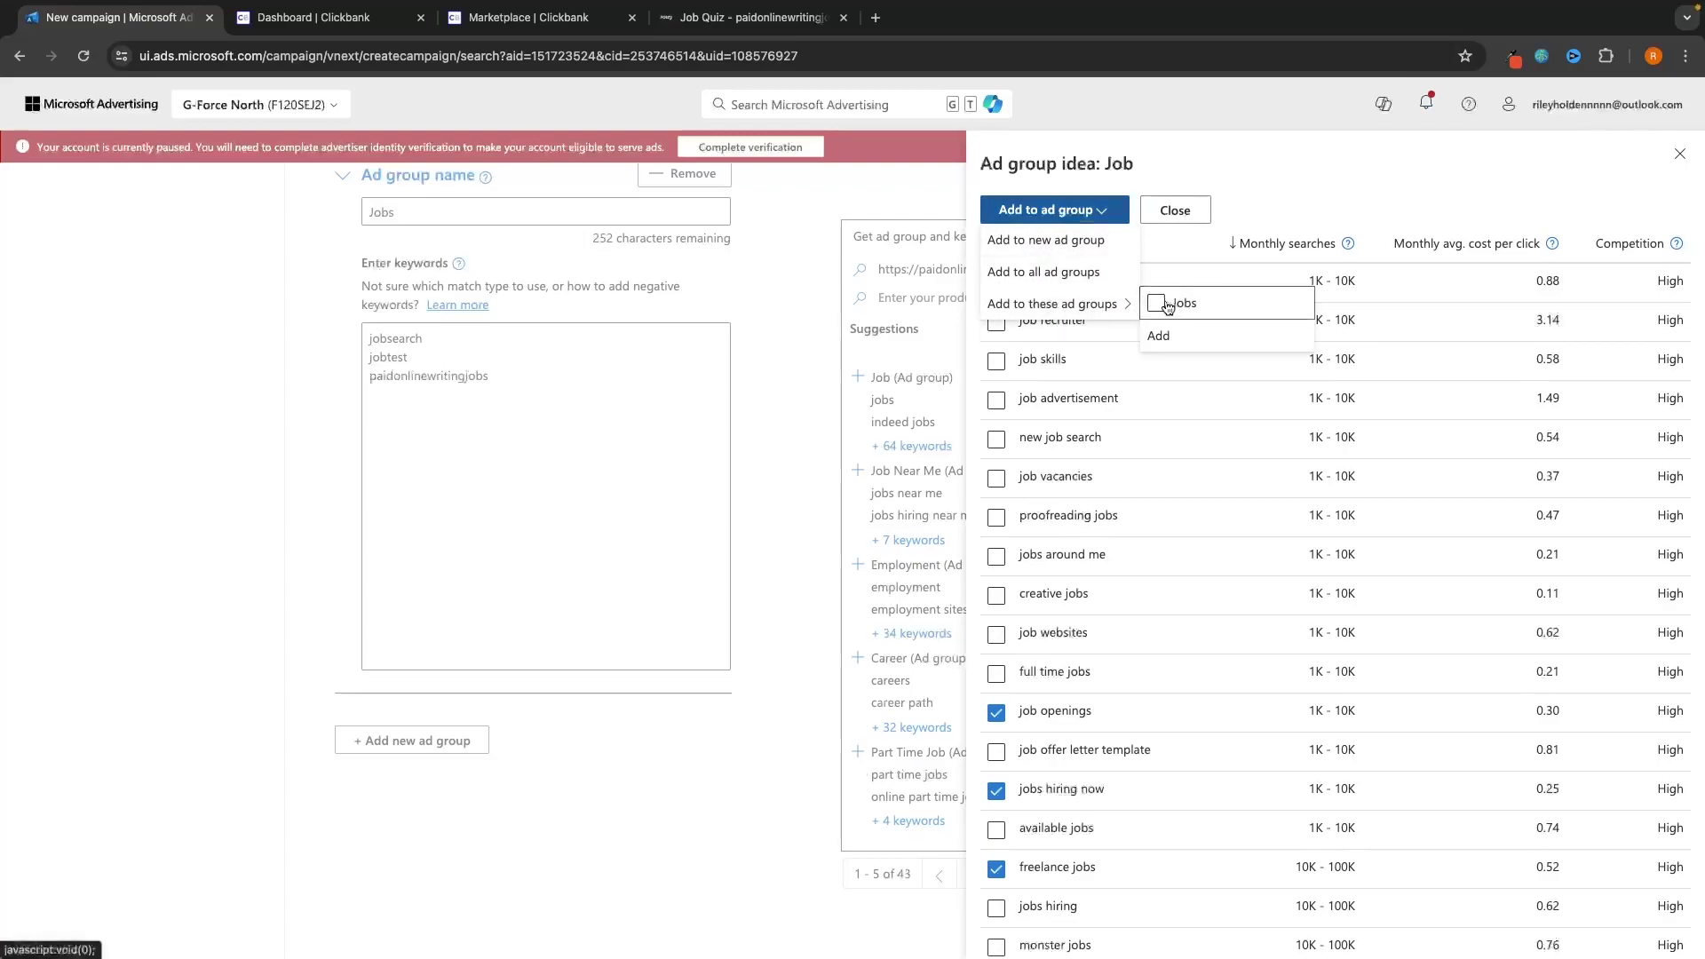
{"action": "left_click", "coordinate": [1156, 304]}
{"action": "left_click", "coordinate": [1159, 330]}
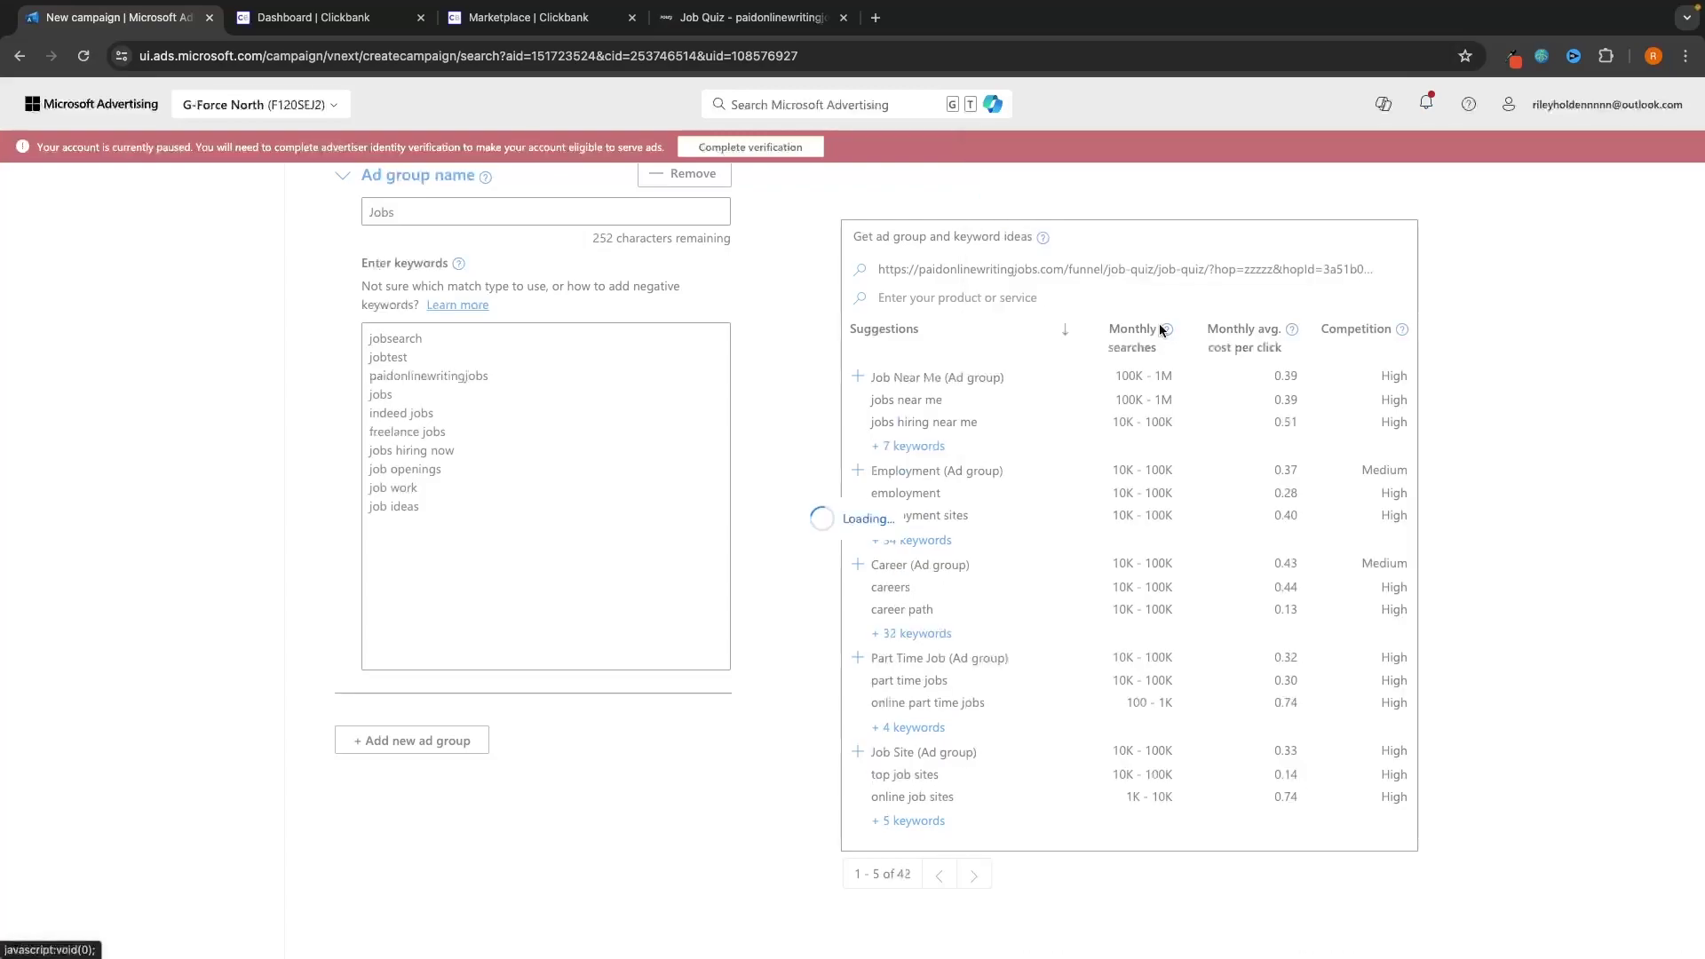
{"action": "scroll", "coordinate": [622, 266], "scroll_direction": "up", "scroll_amount": 1}
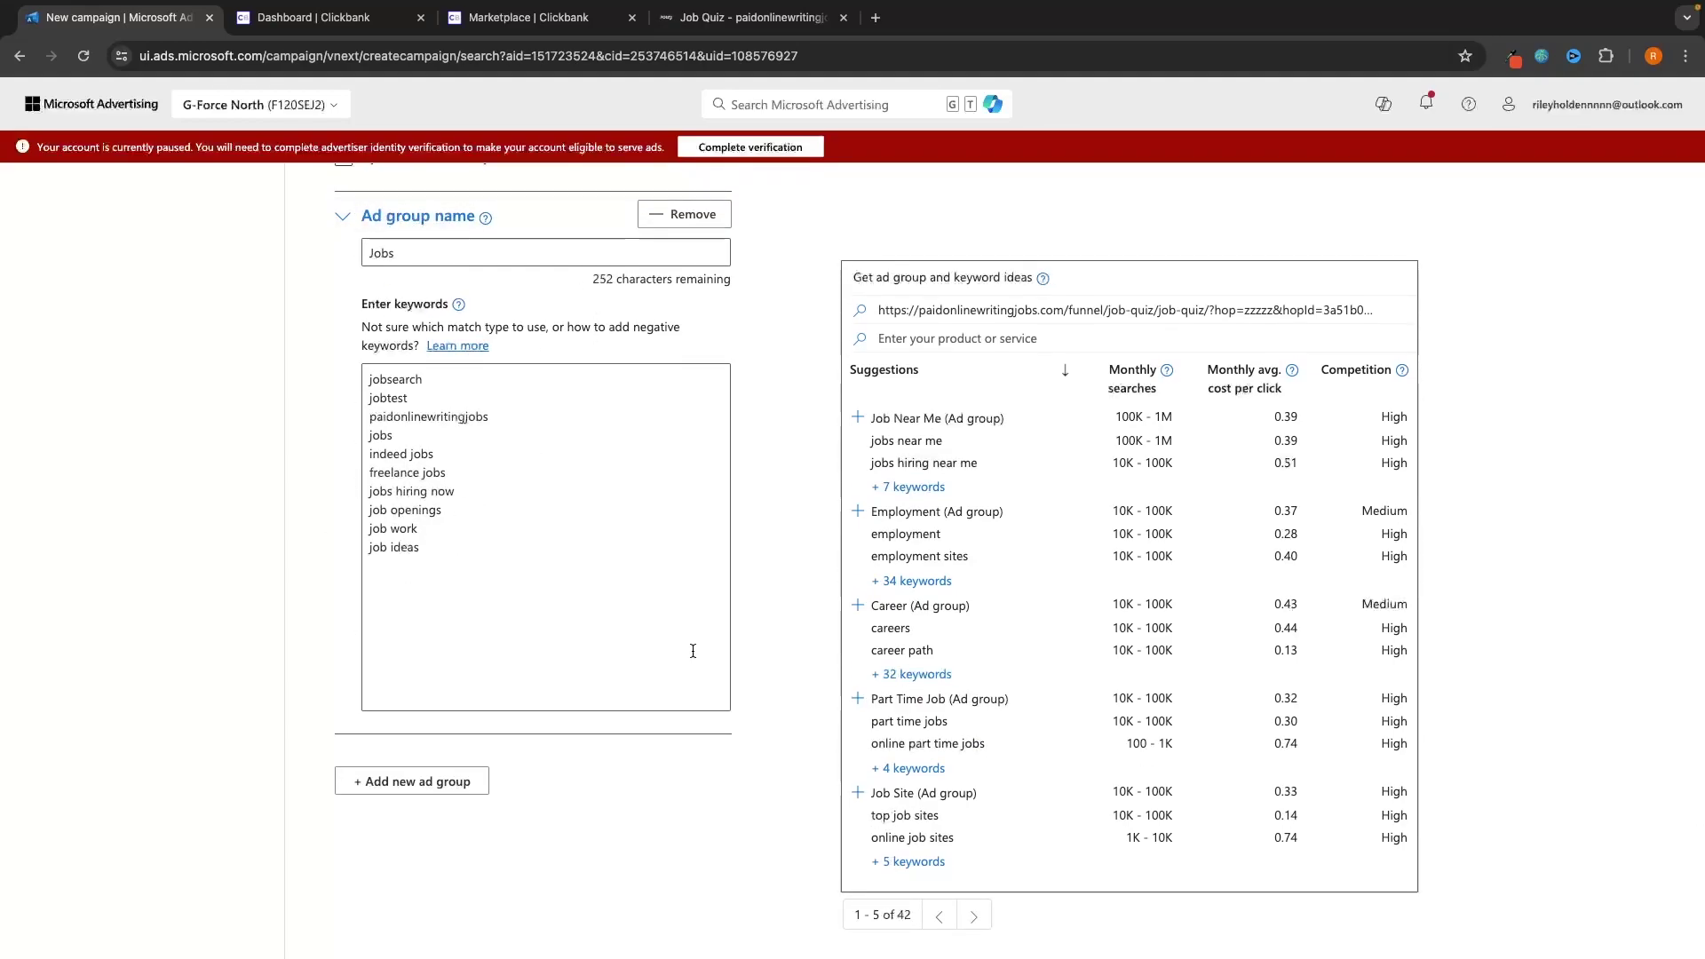
Step: Sort the full Job Near Me ad group idea by competition and select every keyword except work home jobs near me
{"action": "left_click", "coordinate": [907, 491]}
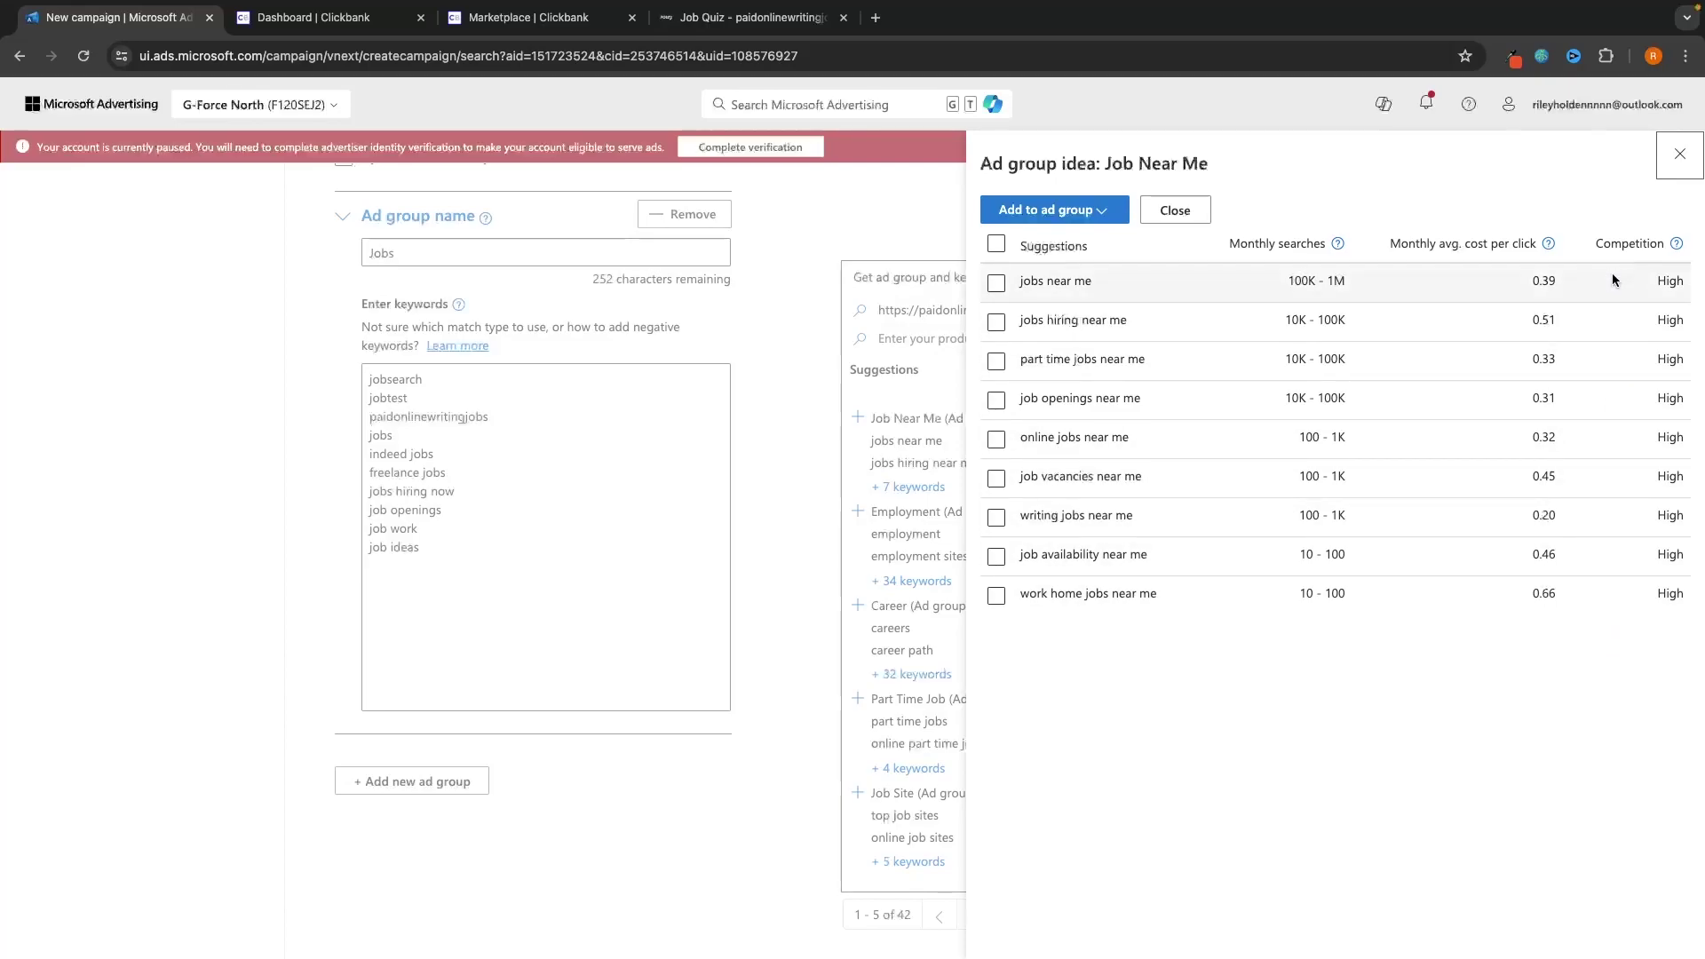
{"action": "left_click_drag", "start_coordinate": [1595, 243], "coordinate": [1660, 243]}
{"action": "left_click", "coordinate": [1660, 243]}
{"action": "left_click", "coordinate": [995, 243]}
{"action": "left_click", "coordinate": [995, 595]}
Step: Add the selected Job Near Me keywords to the existing Jobs ad group
{"action": "left_click", "coordinate": [1055, 211]}
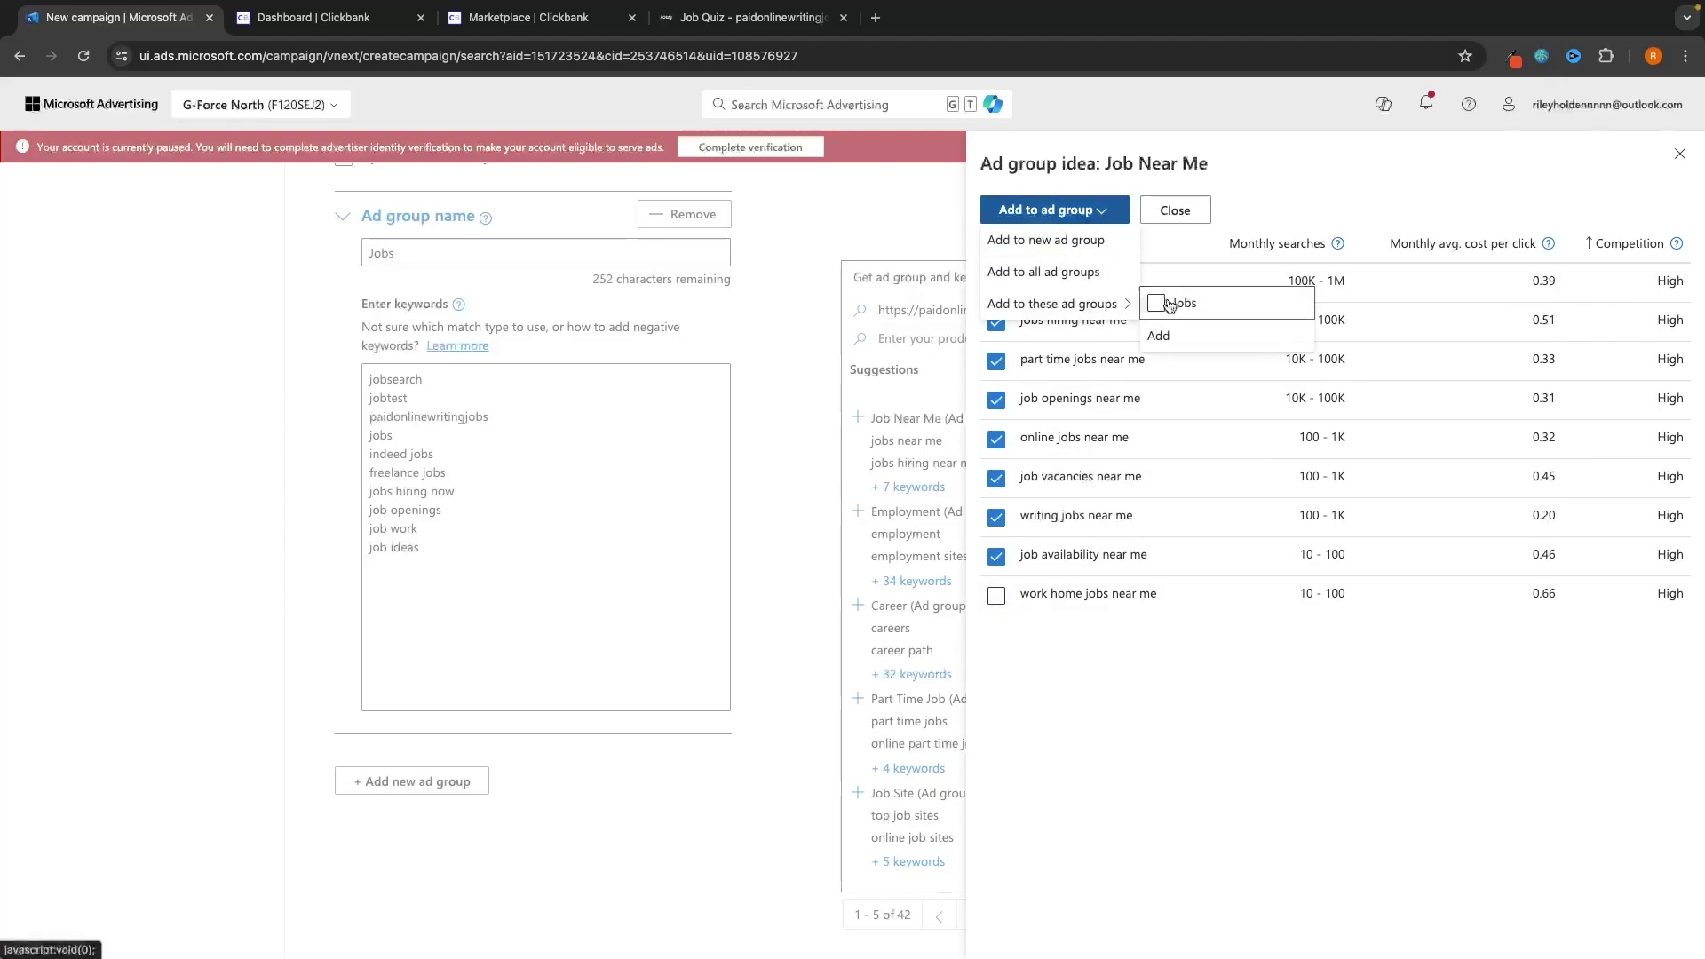
{"action": "left_click", "coordinate": [1156, 303]}
{"action": "left_click", "coordinate": [1159, 336]}
{"action": "scroll", "coordinate": [381, 359], "scroll_direction": "down", "scroll_amount": 1}
{"action": "scroll", "coordinate": [381, 359], "scroll_direction": "up", "scroll_amount": 2}
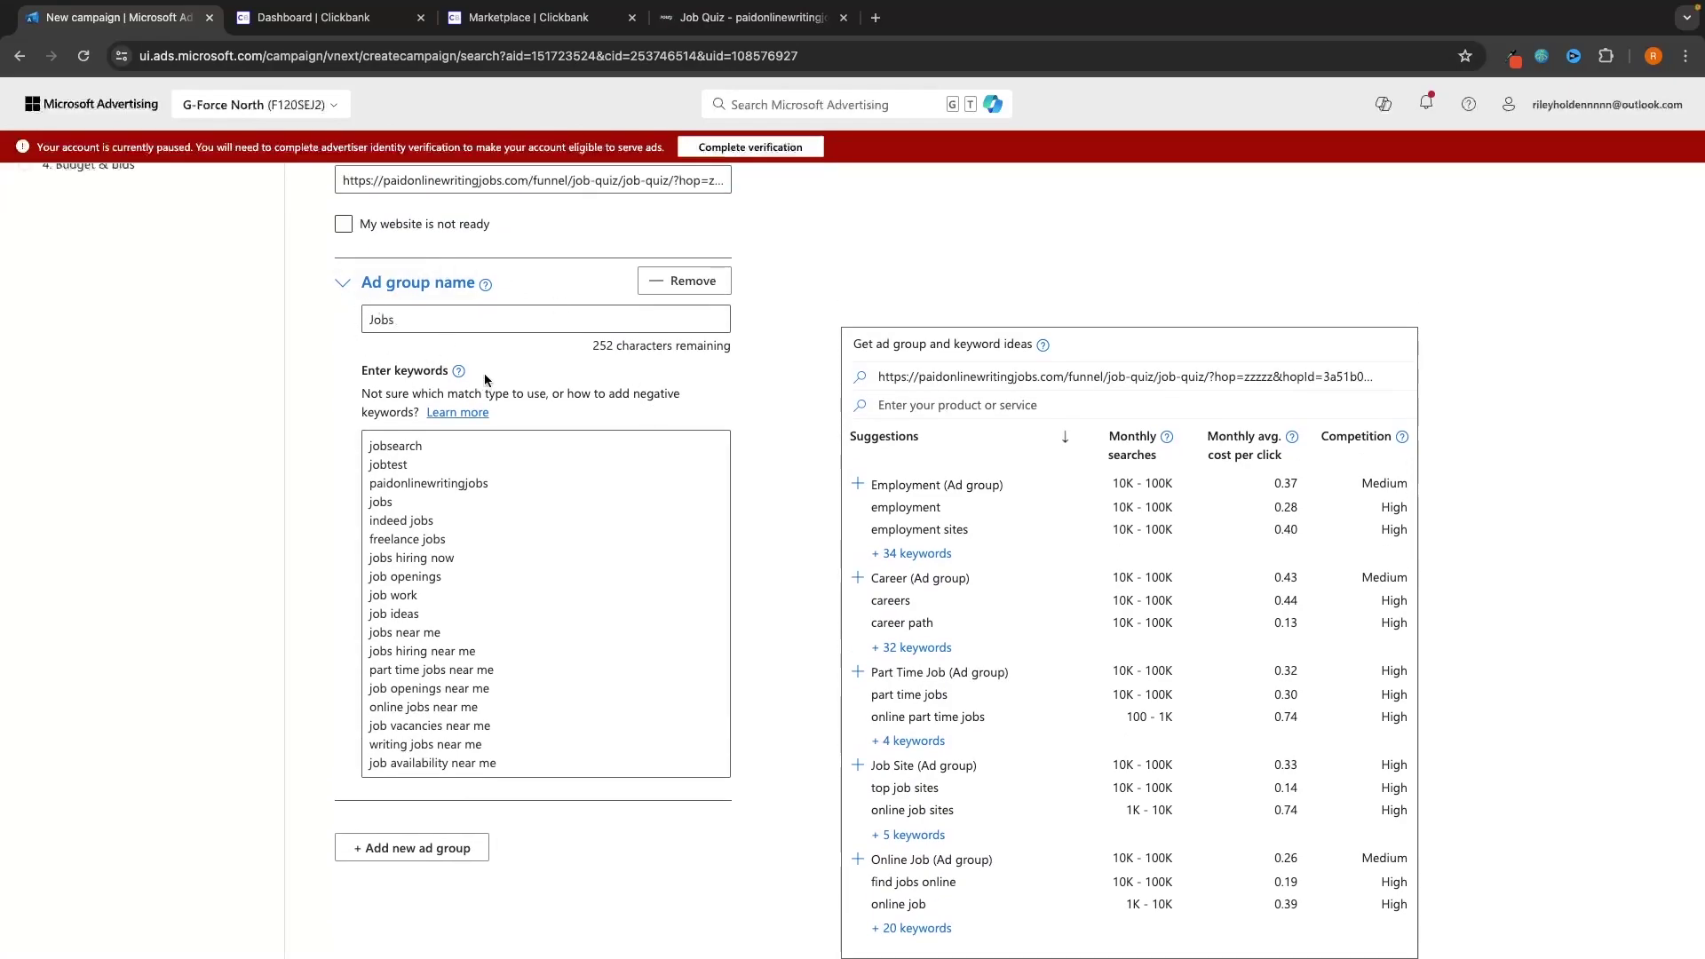
{"action": "scroll", "coordinate": [533, 367], "scroll_direction": "down", "scroll_amount": 1}
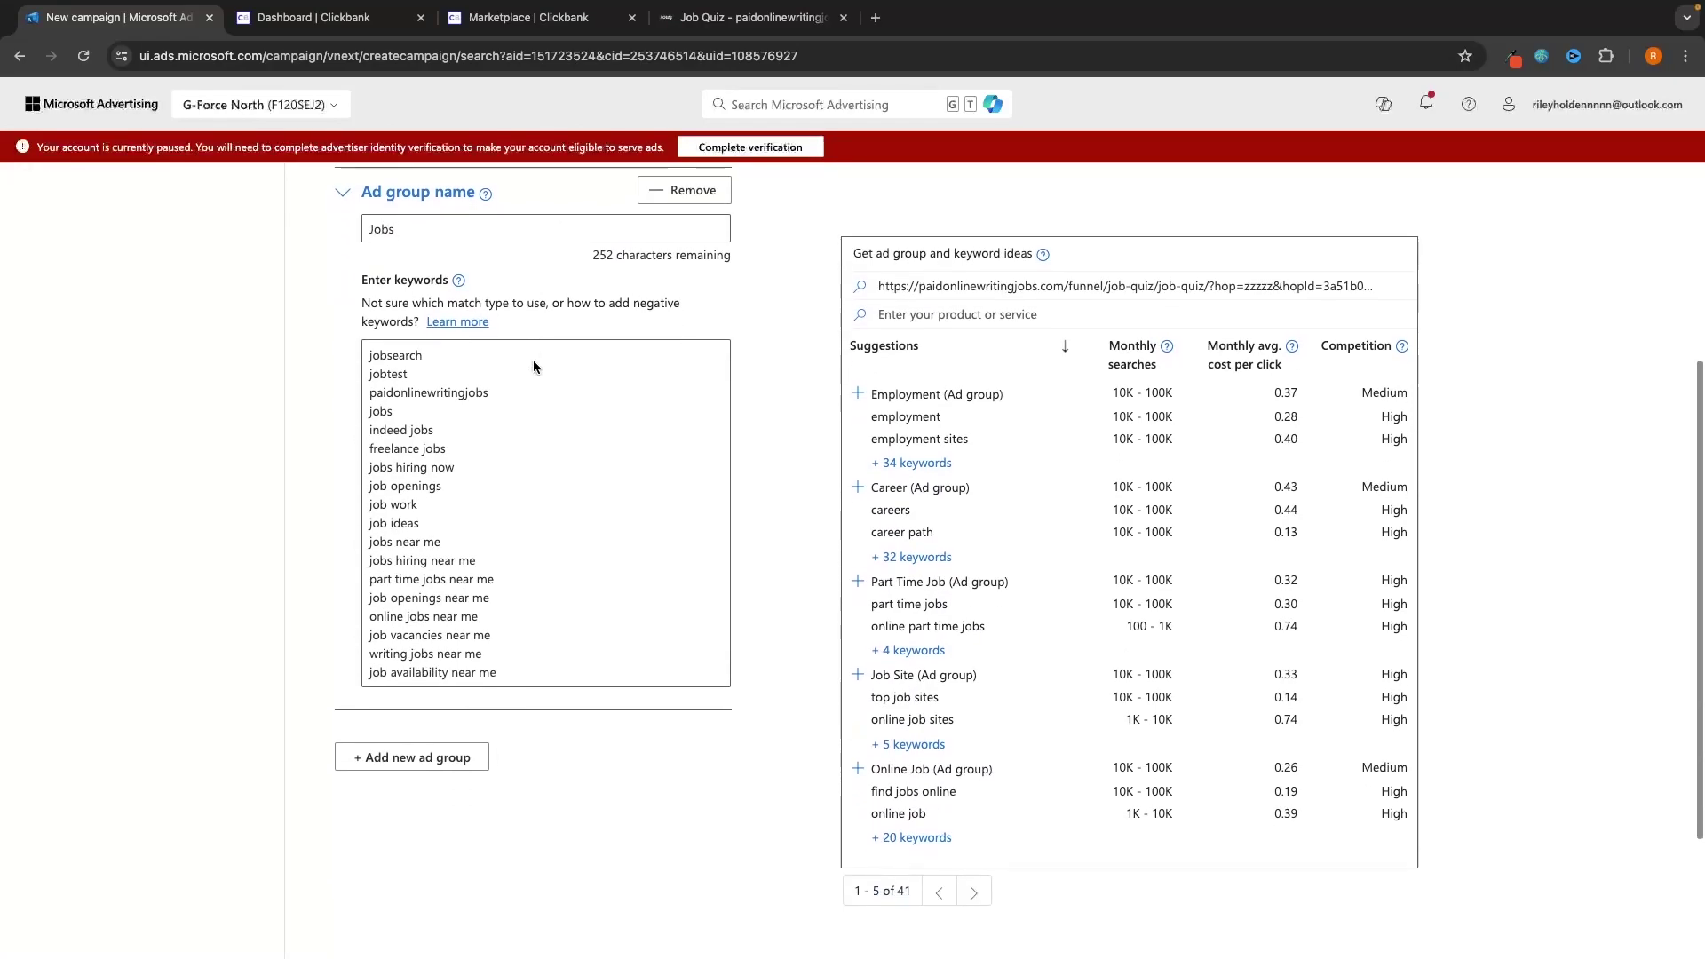
Step: Add a second ad group to the campaign and name it Side Hustle
{"action": "left_click", "coordinate": [391, 750]}
{"action": "scroll", "coordinate": [417, 738], "scroll_direction": "up", "scroll_amount": 1}
{"action": "type", "text": "Slde Hustle"}
{"action": "scroll", "coordinate": [881, 407], "scroll_direction": "up", "scroll_amount": 2}
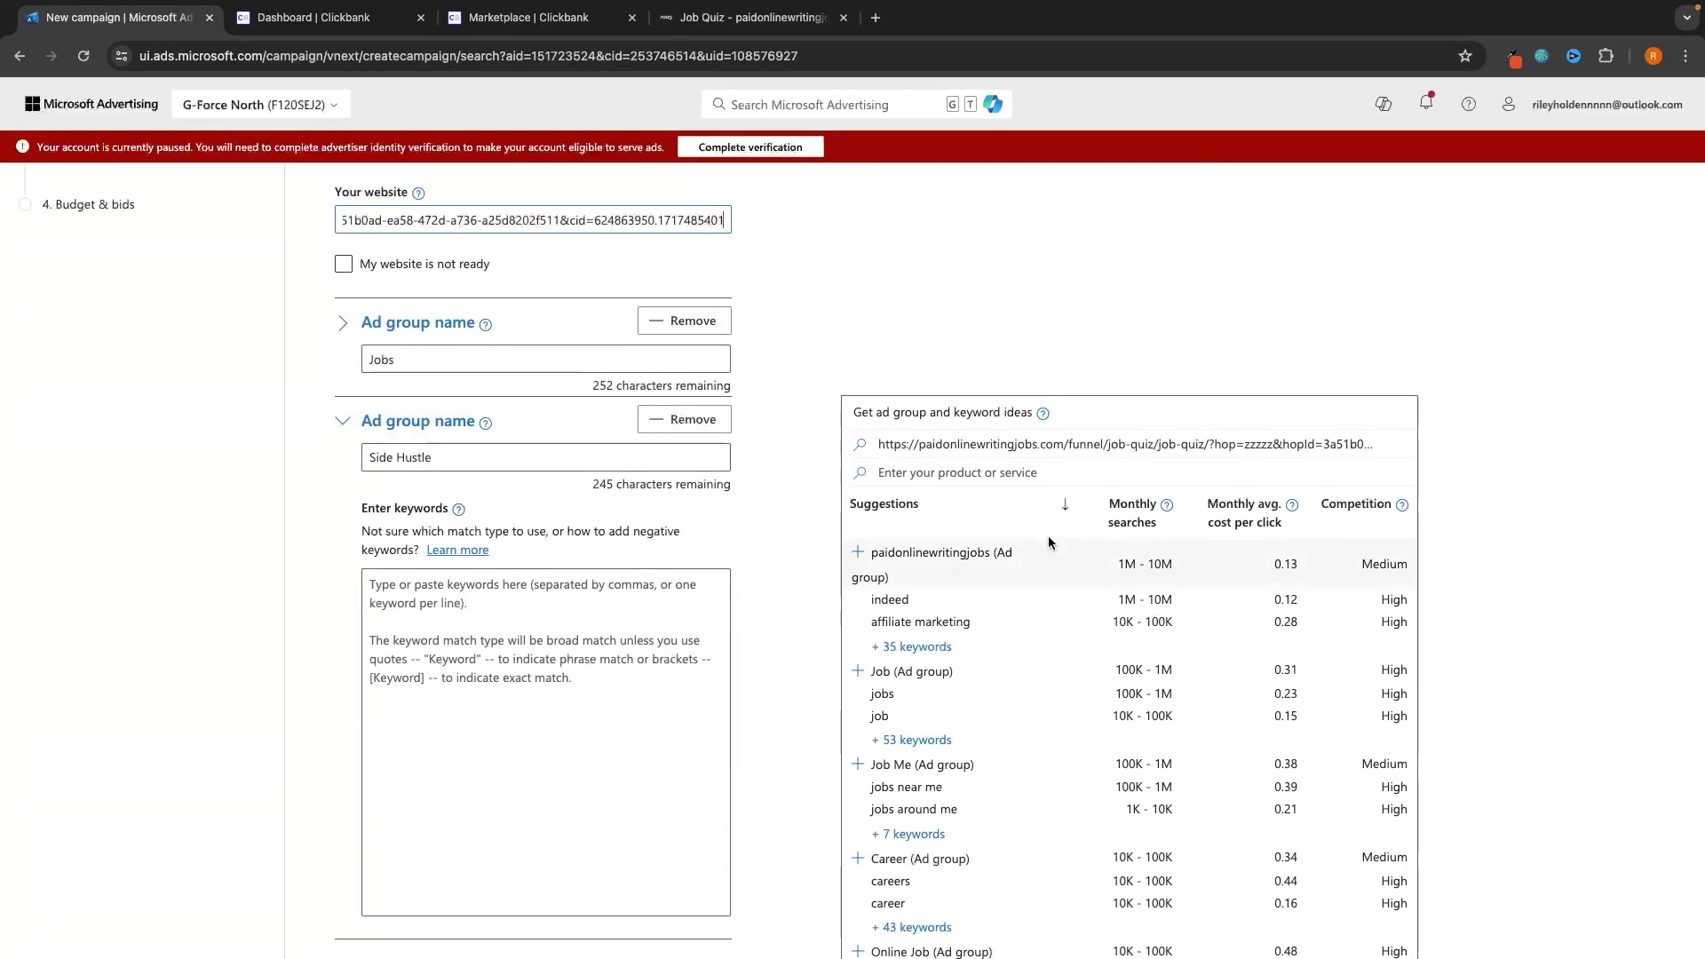
{"action": "scroll", "coordinate": [1048, 536], "scroll_direction": "down", "scroll_amount": 4}
{"action": "scroll", "coordinate": [1076, 552], "scroll_direction": "up", "scroll_amount": 2}
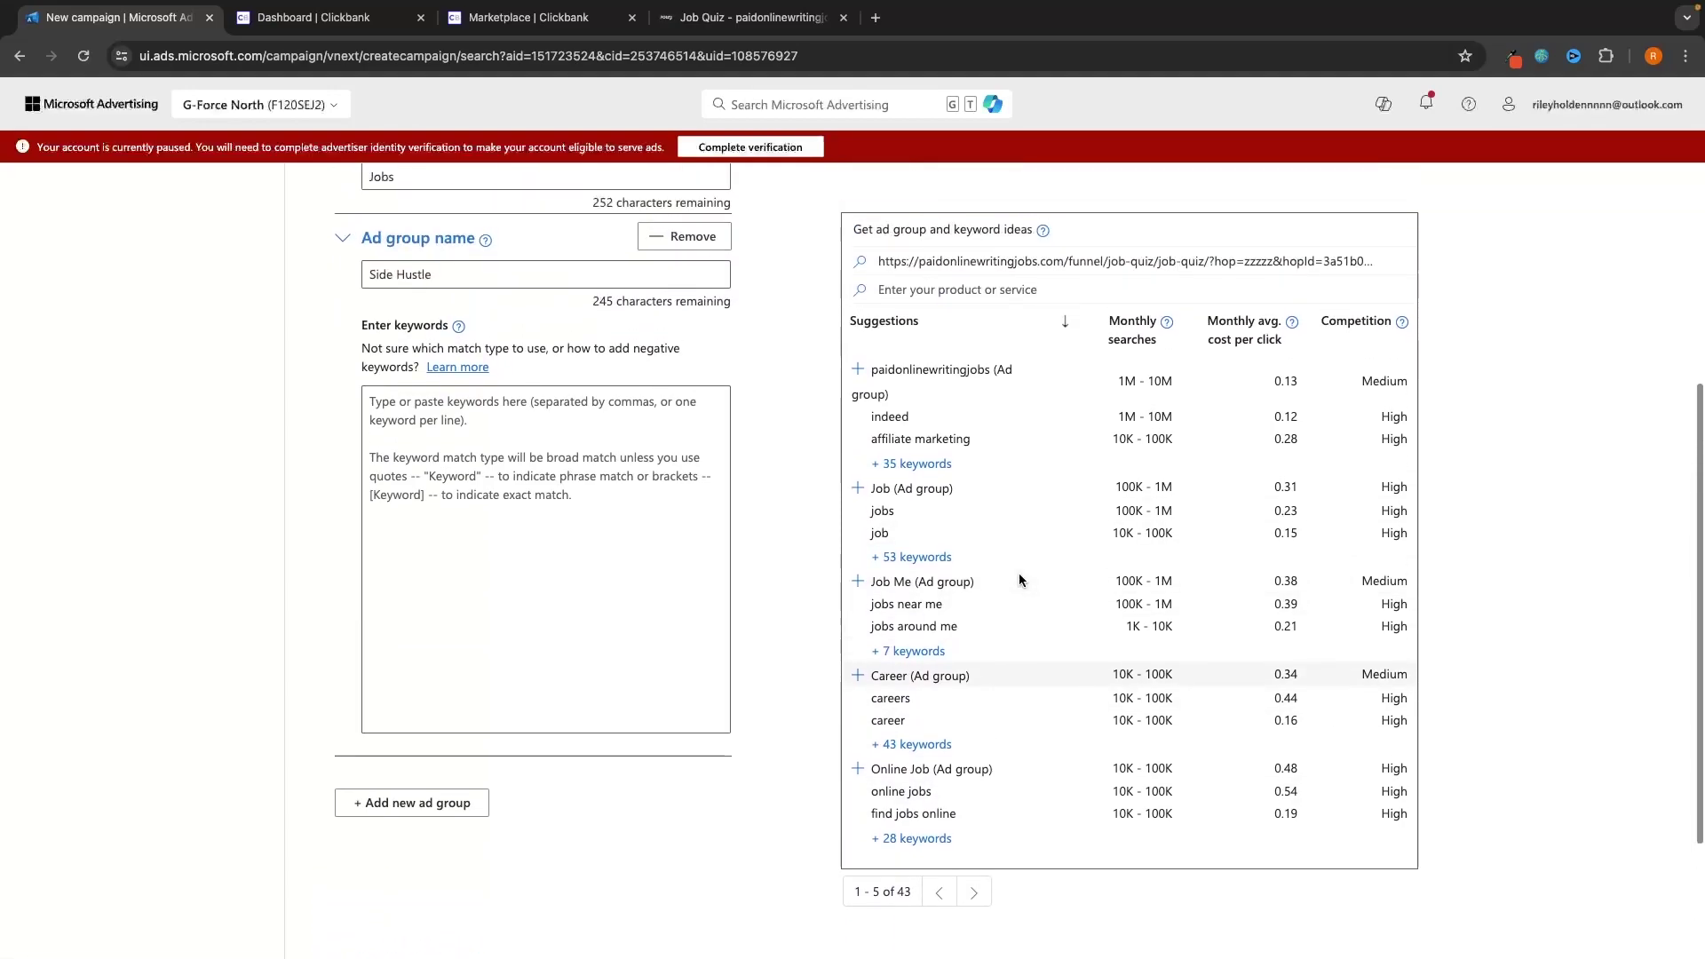
Step: Clear the website URL from the keyword ideas search and find ideas for the product or service side hustle
{"action": "triple_click", "coordinate": [1208, 271]}
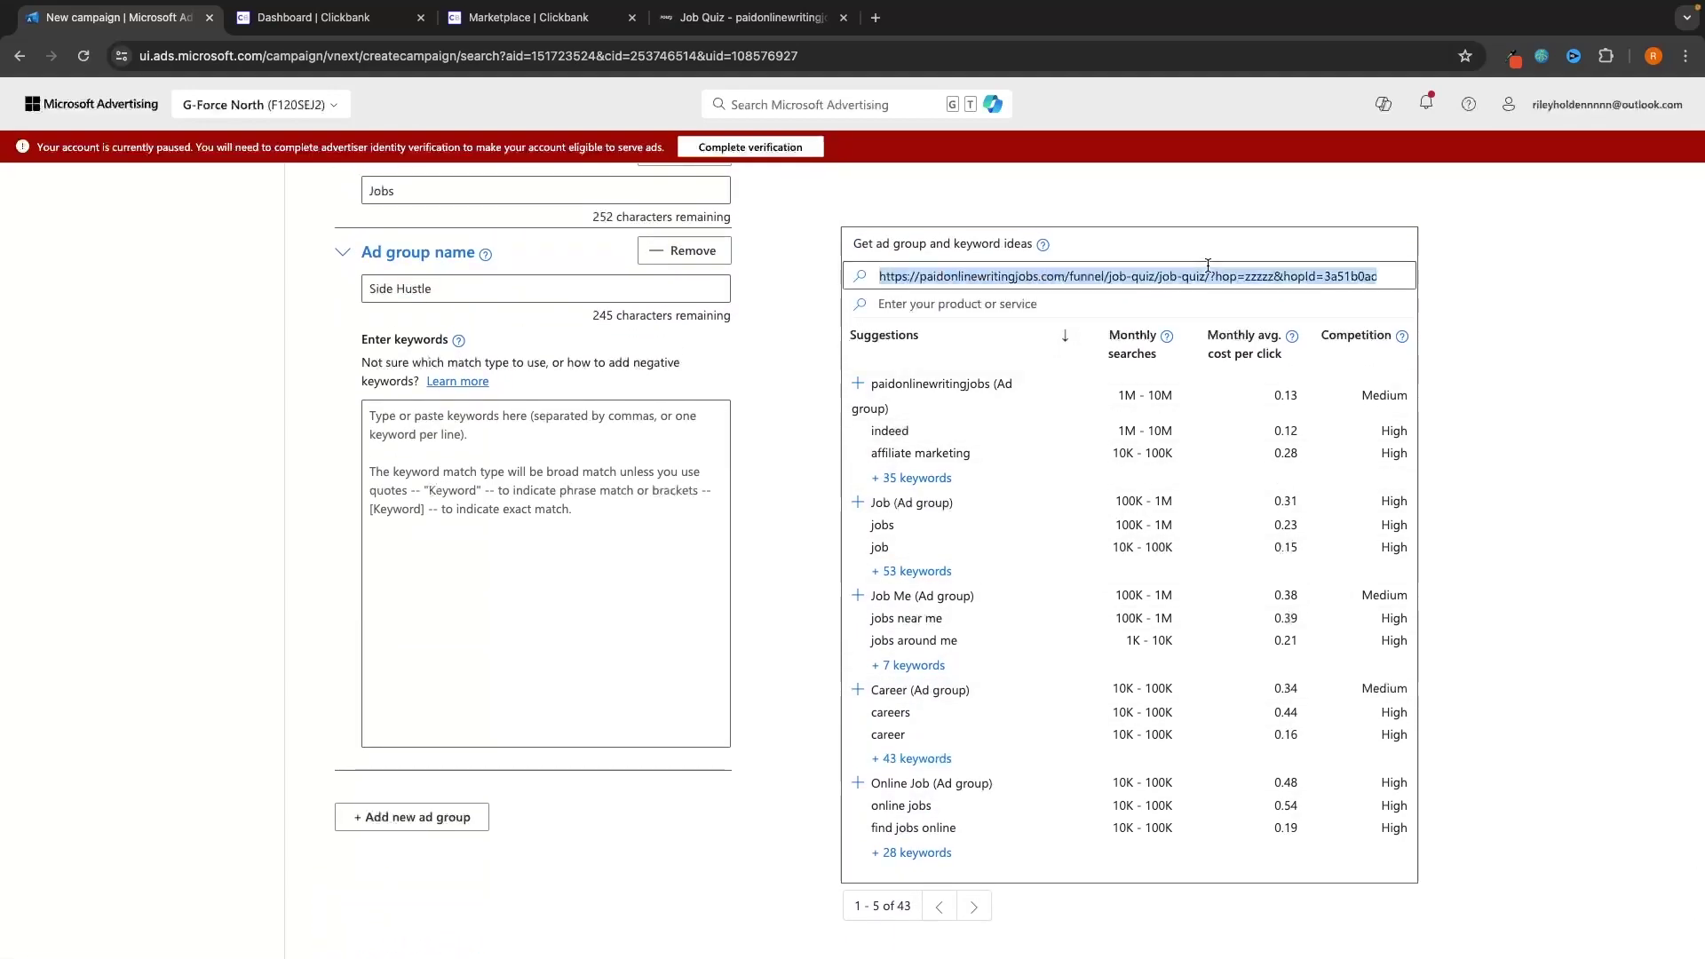
{"action": "key", "text": "BackSpace"}
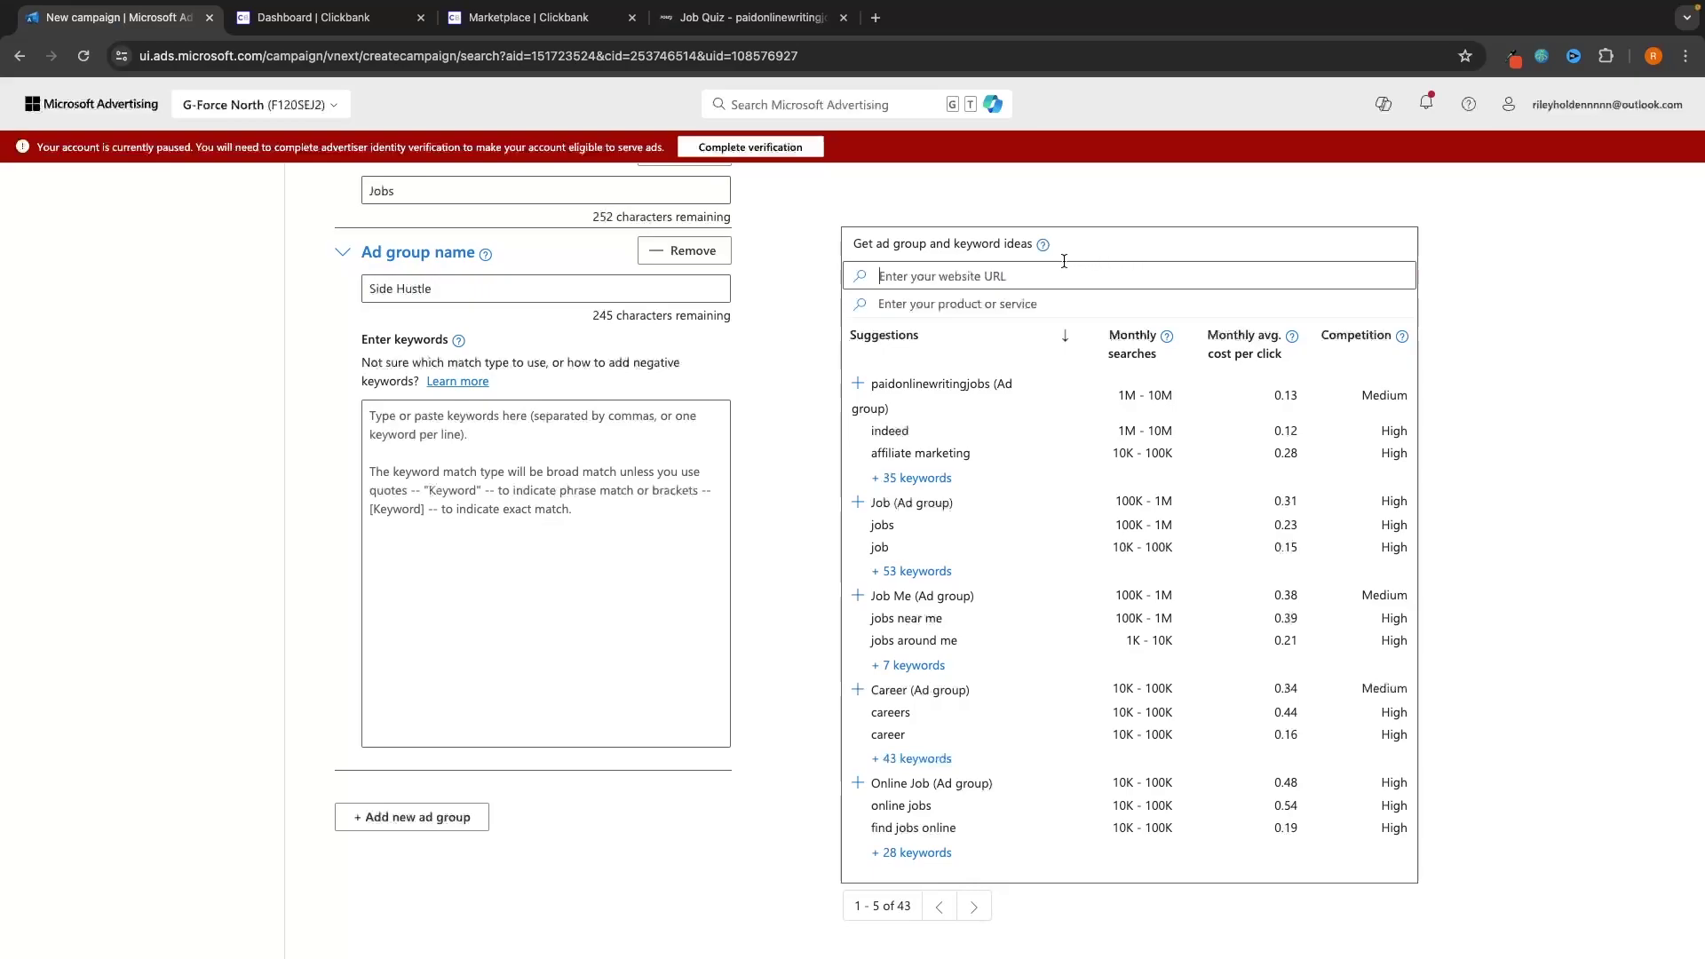
{"action": "left_click", "coordinate": [934, 302]}
{"action": "type", "text": "side hustle"}
{"action": "key", "text": "Return"}
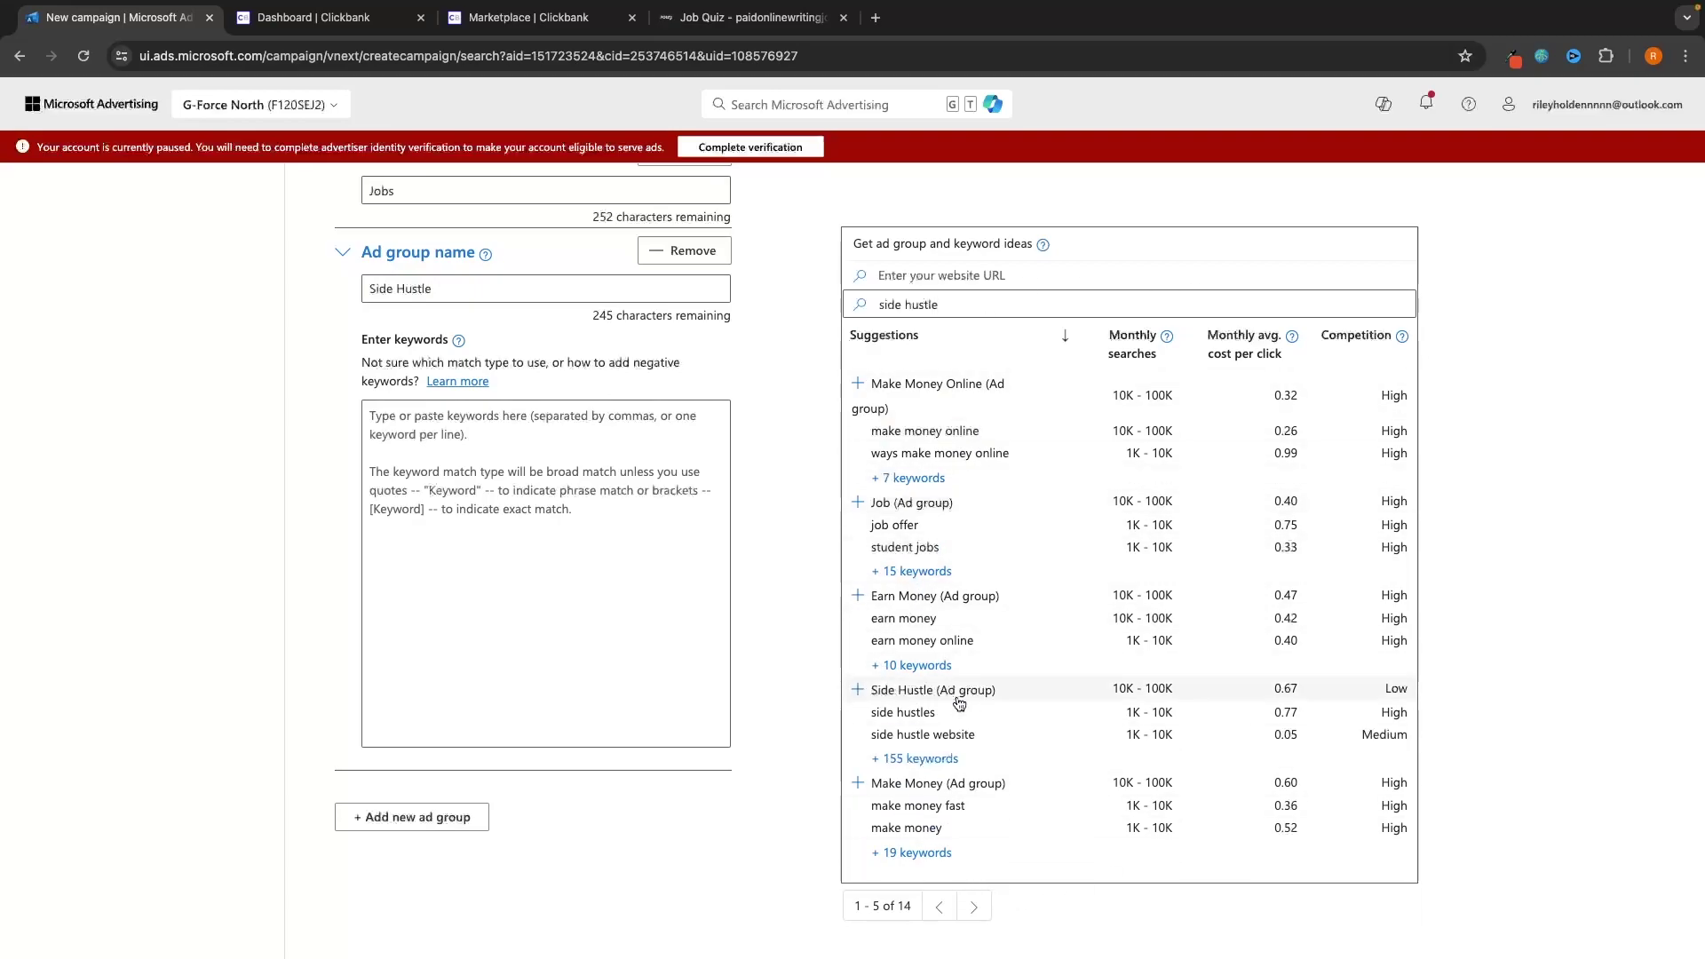
Step: Review search volume, cost per click and competition in the full Side Hustle ad group idea and select the keyword side hustles
{"action": "left_click", "coordinate": [918, 761]}
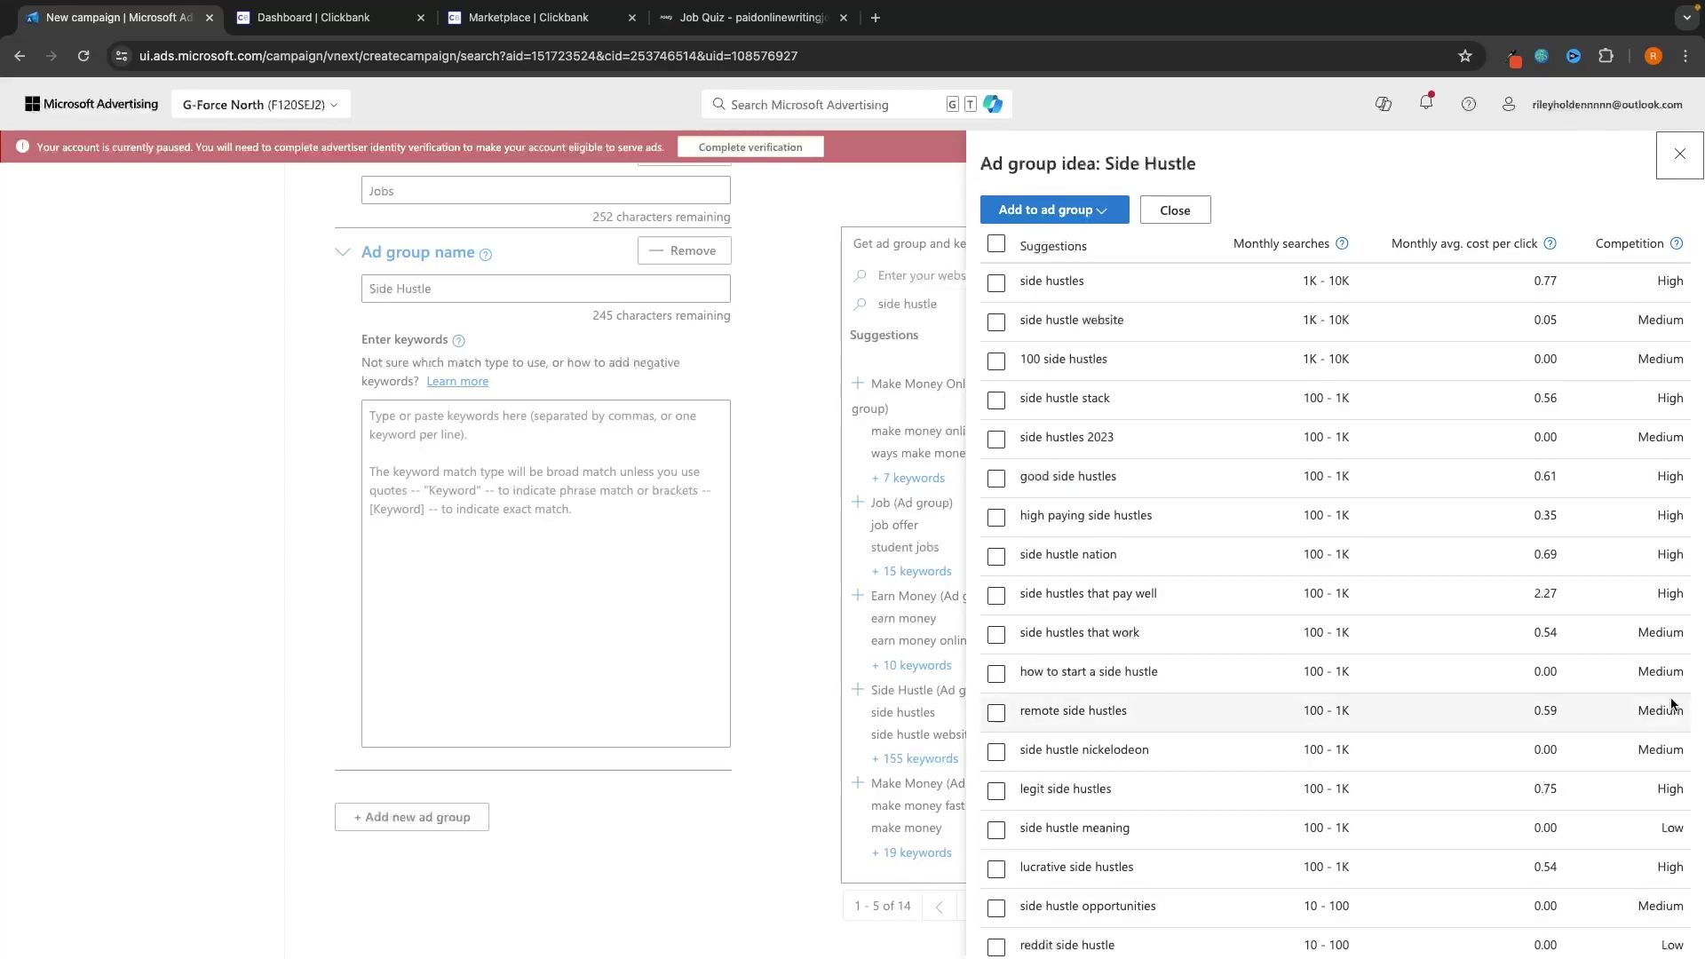
{"action": "scroll", "coordinate": [1479, 757], "scroll_direction": "down", "scroll_amount": 3}
{"action": "scroll", "coordinate": [1479, 764], "scroll_direction": "down", "scroll_amount": 2}
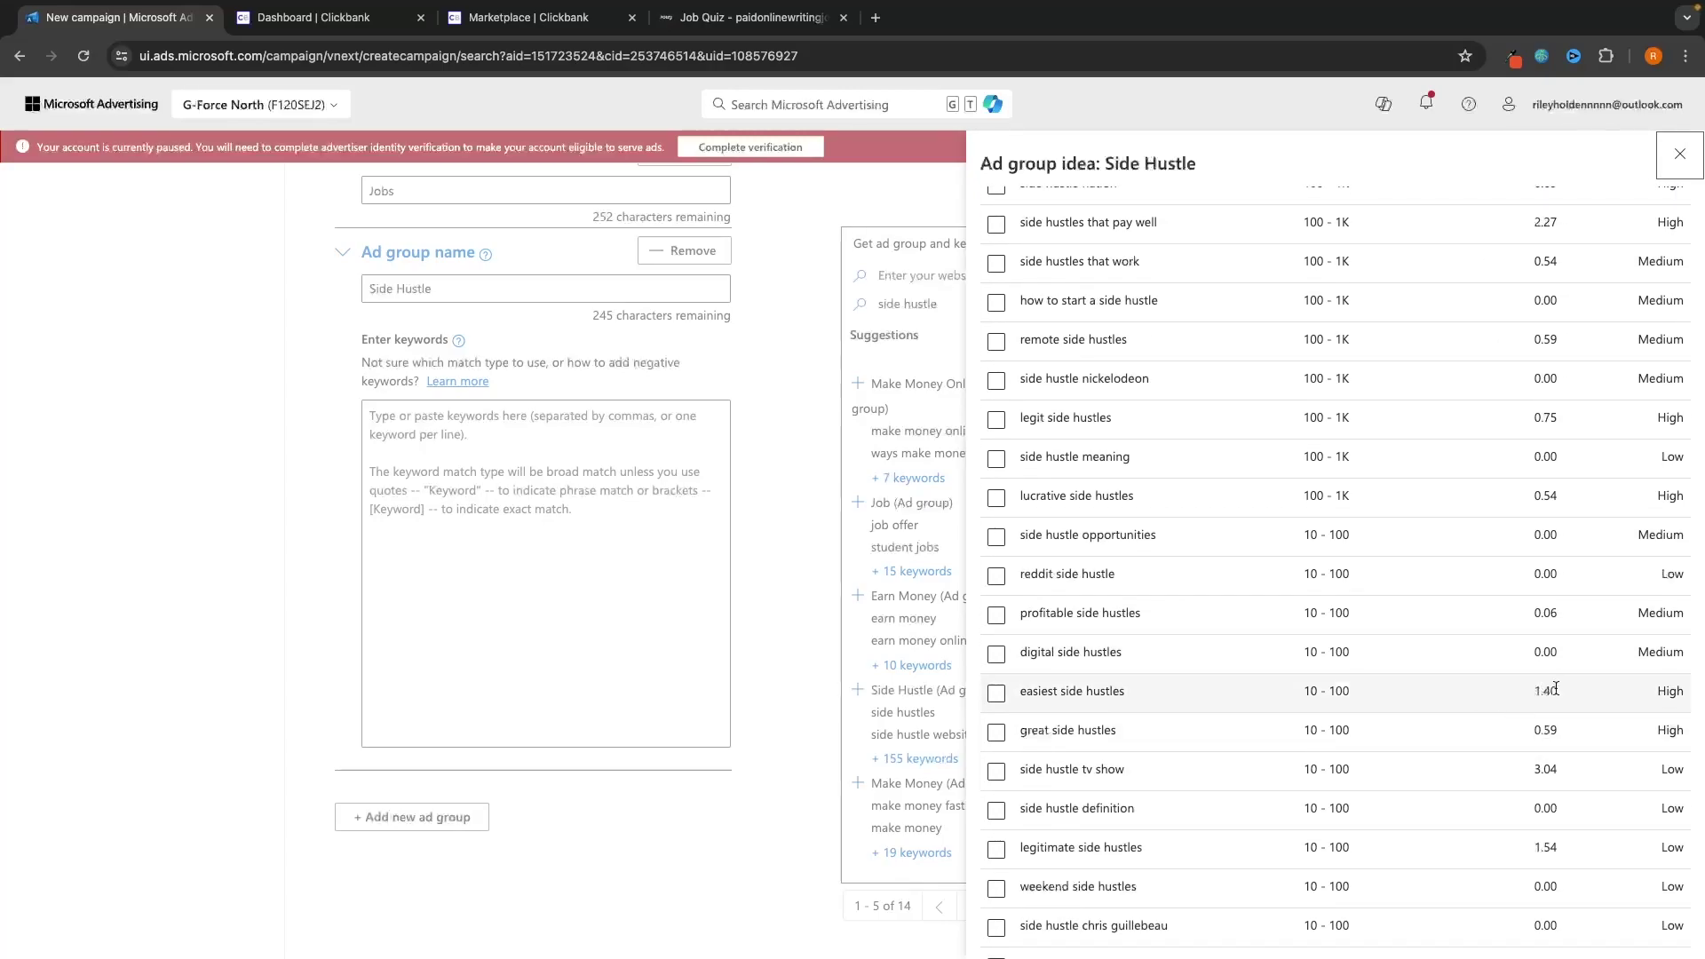
{"action": "scroll", "coordinate": [1563, 689], "scroll_direction": "down", "scroll_amount": 2}
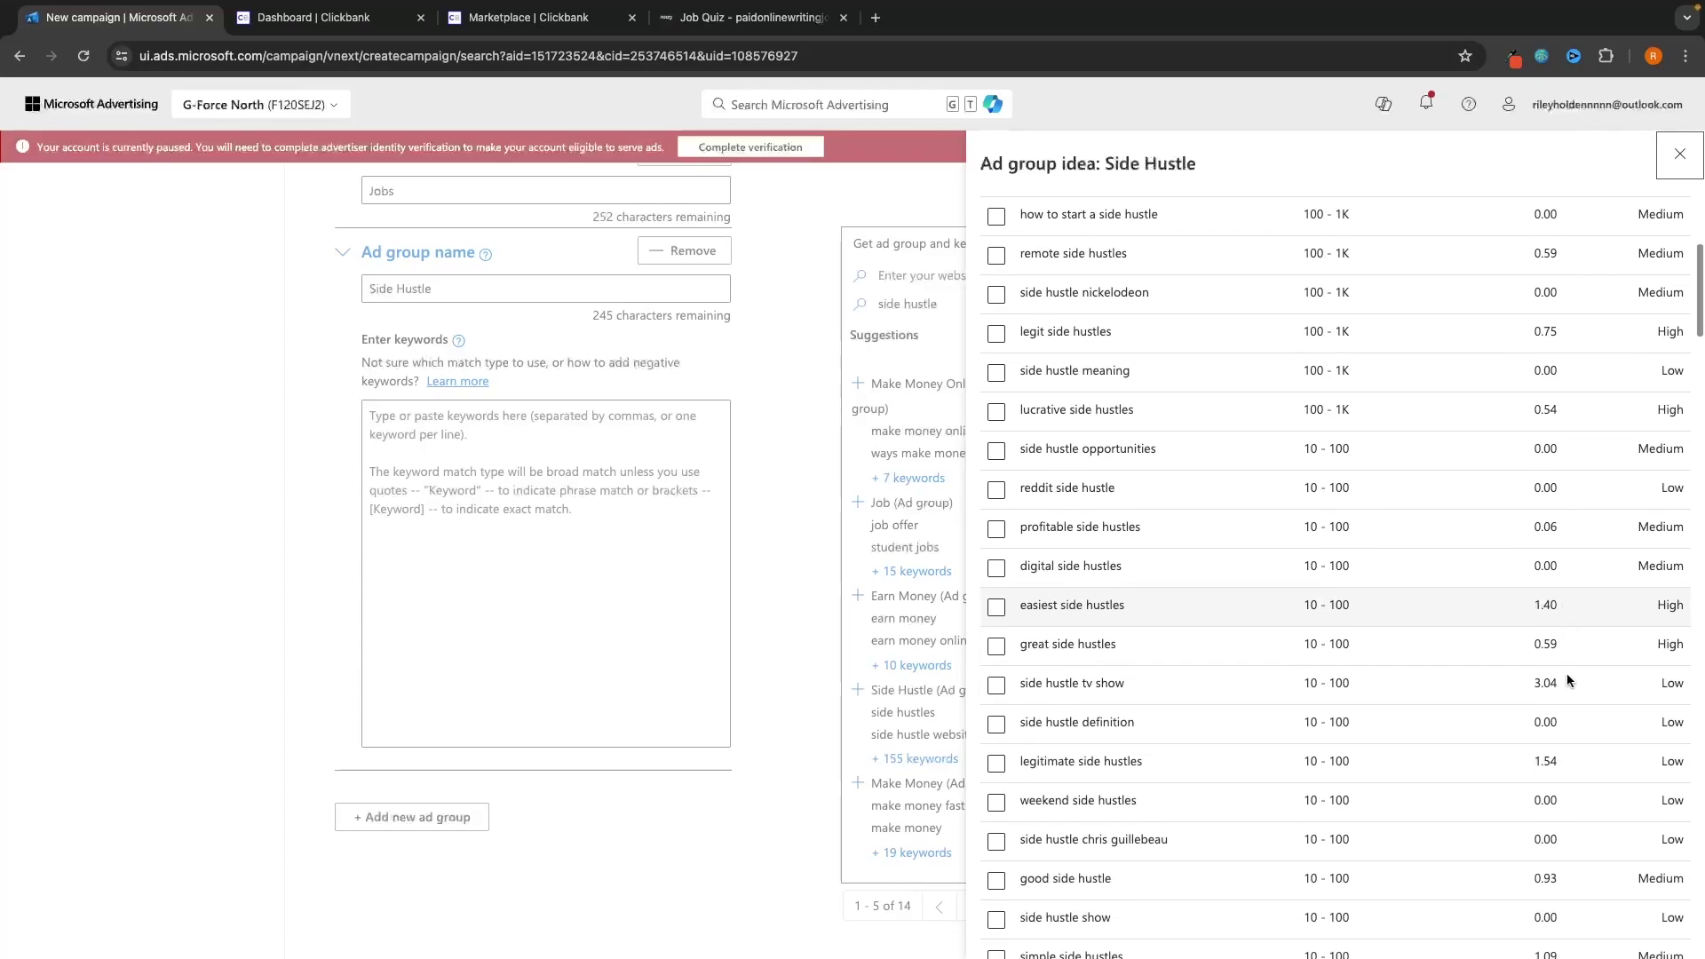
{"action": "scroll", "coordinate": [1567, 677], "scroll_direction": "down", "scroll_amount": 3}
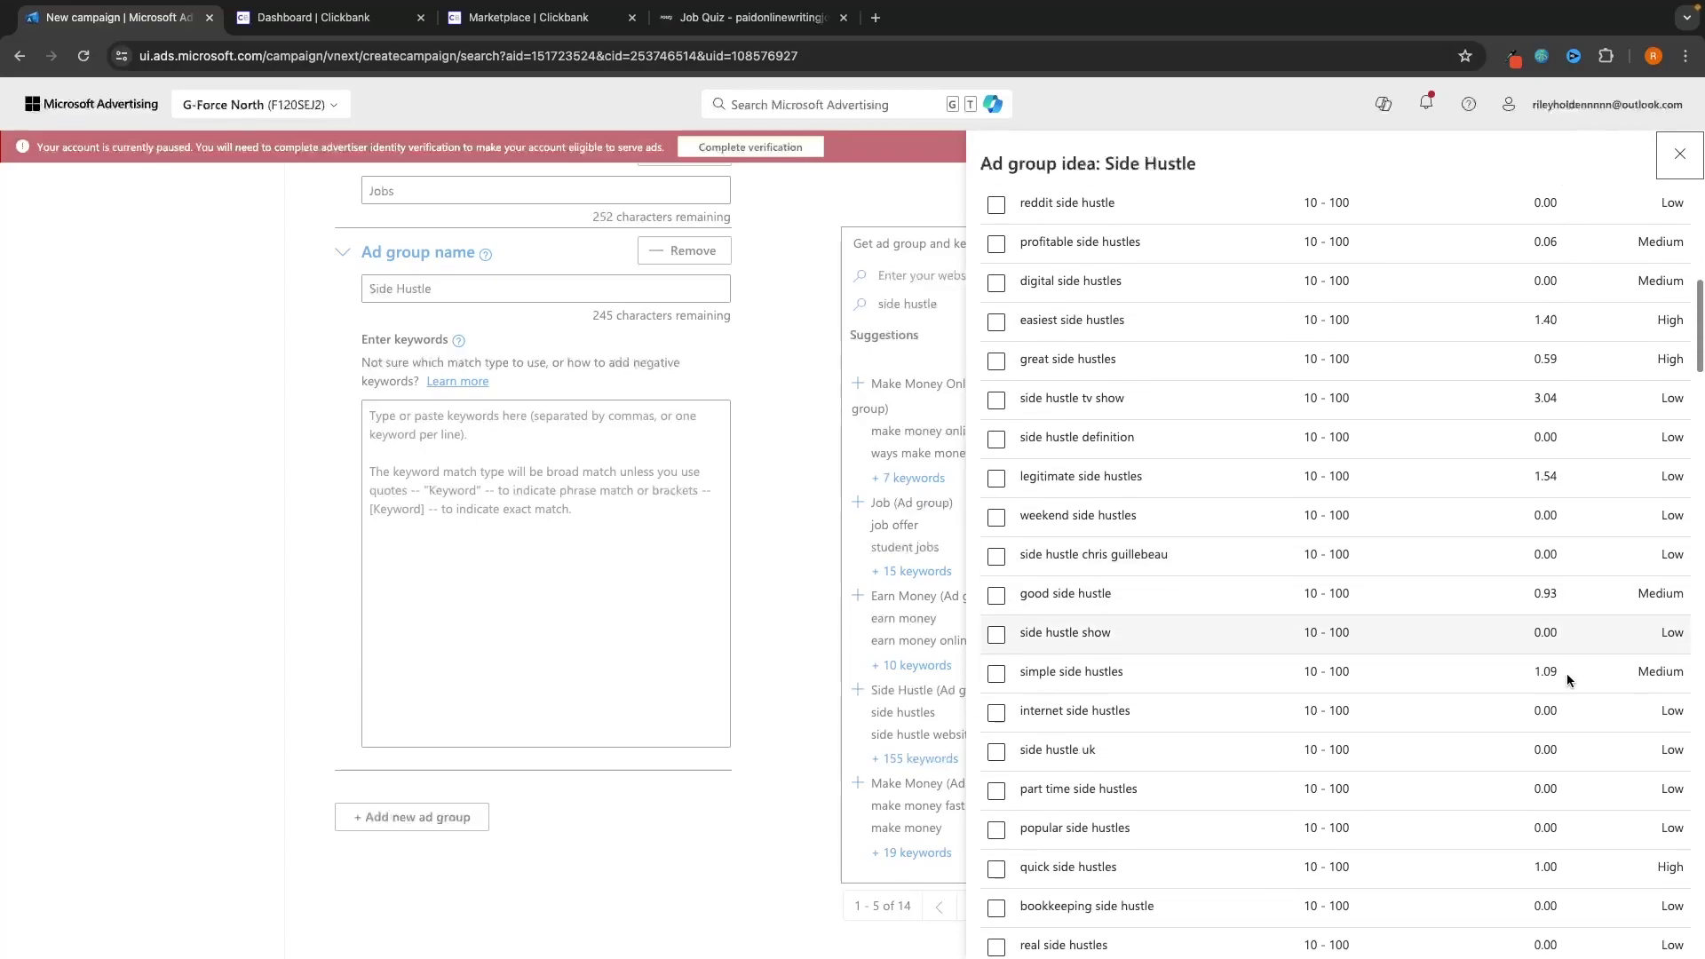
{"action": "scroll", "coordinate": [1566, 674], "scroll_direction": "up", "scroll_amount": 10}
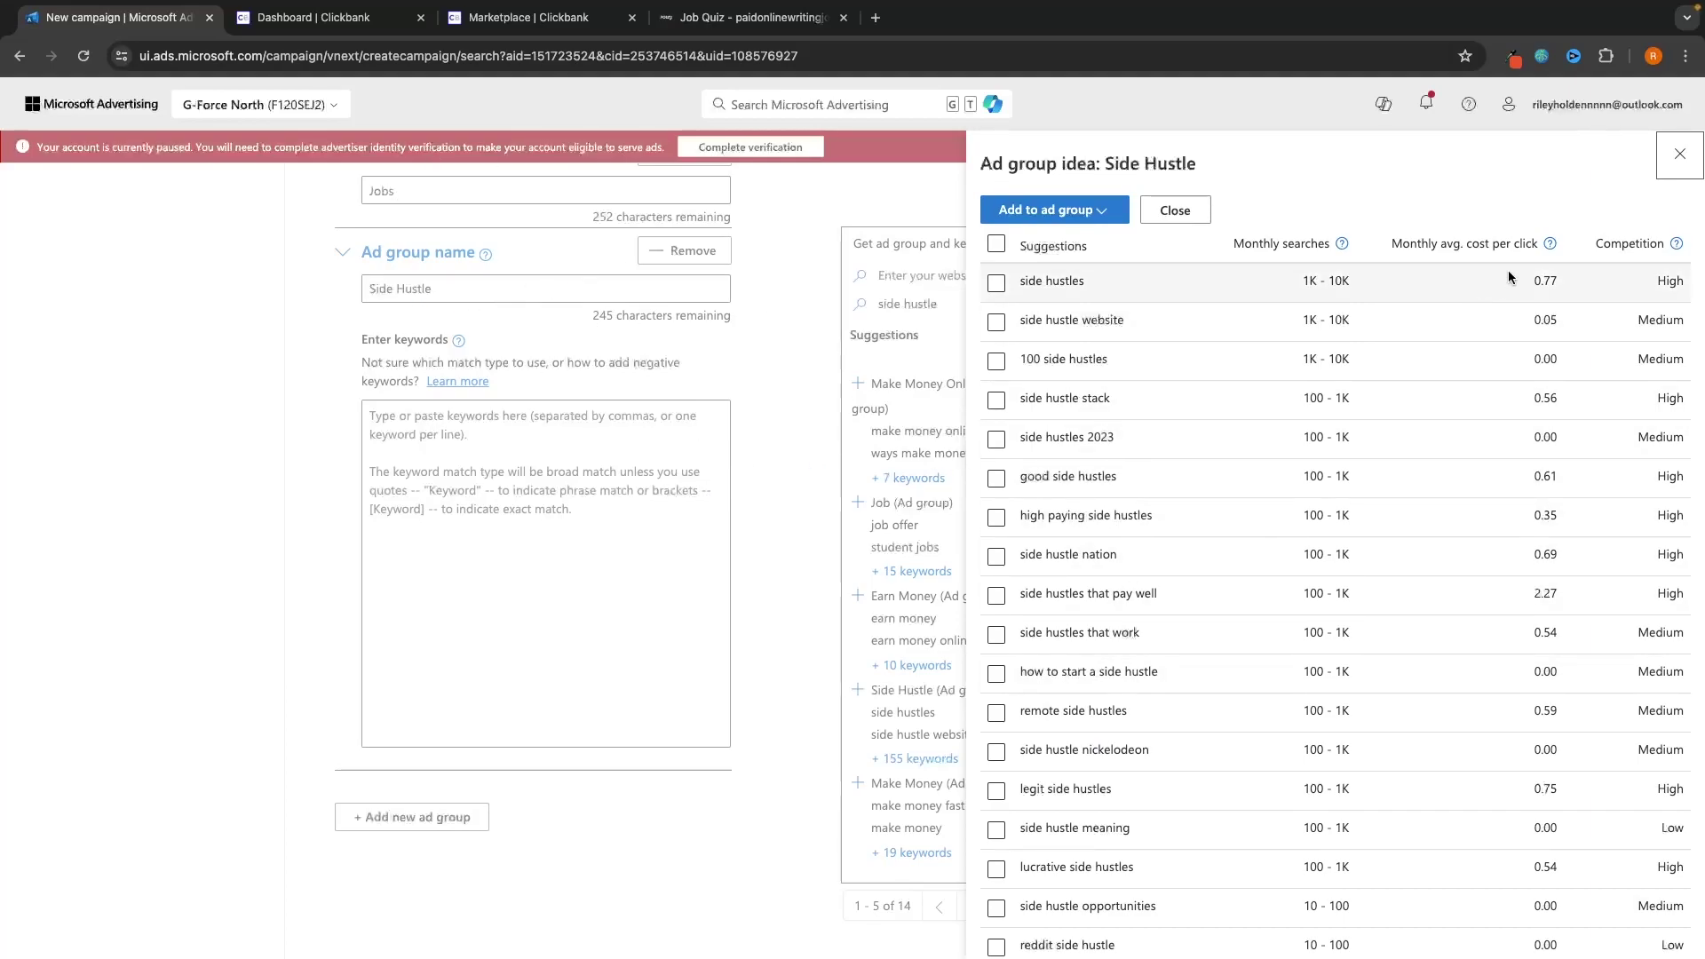
{"action": "left_click", "coordinate": [996, 282]}
{"action": "left_click", "coordinate": [1053, 325]}
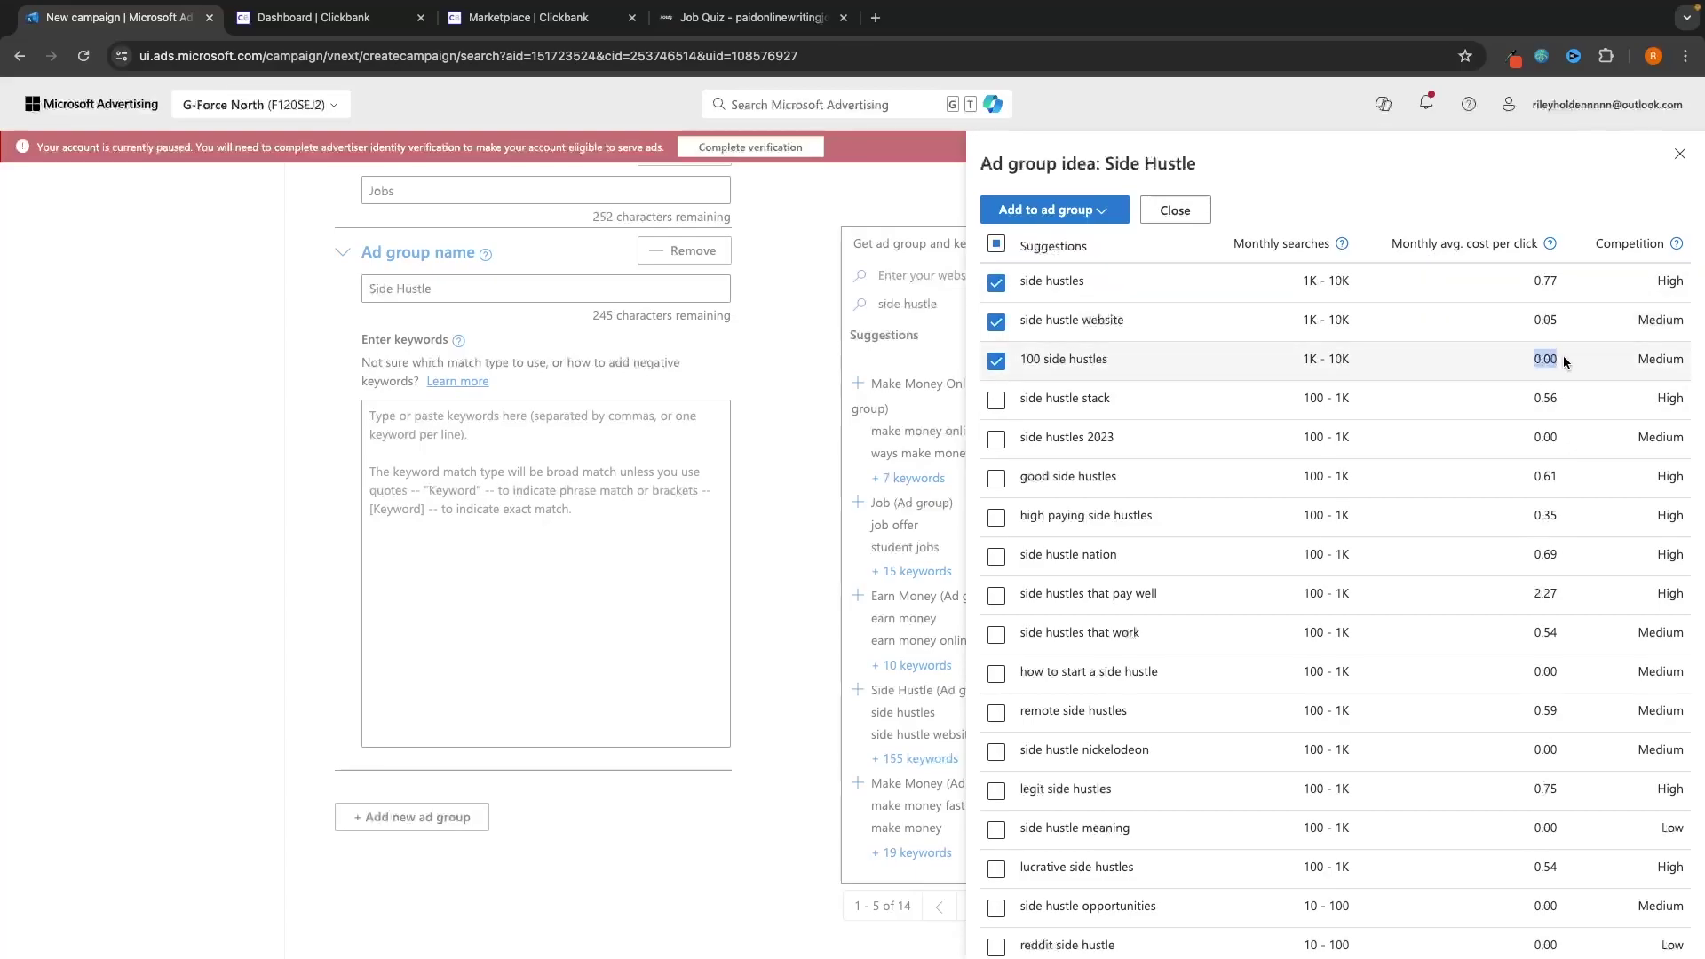
{"action": "left_click", "coordinate": [1569, 356]}
{"action": "left_click_drag", "start_coordinate": [1566, 358], "coordinate": [1504, 358]}
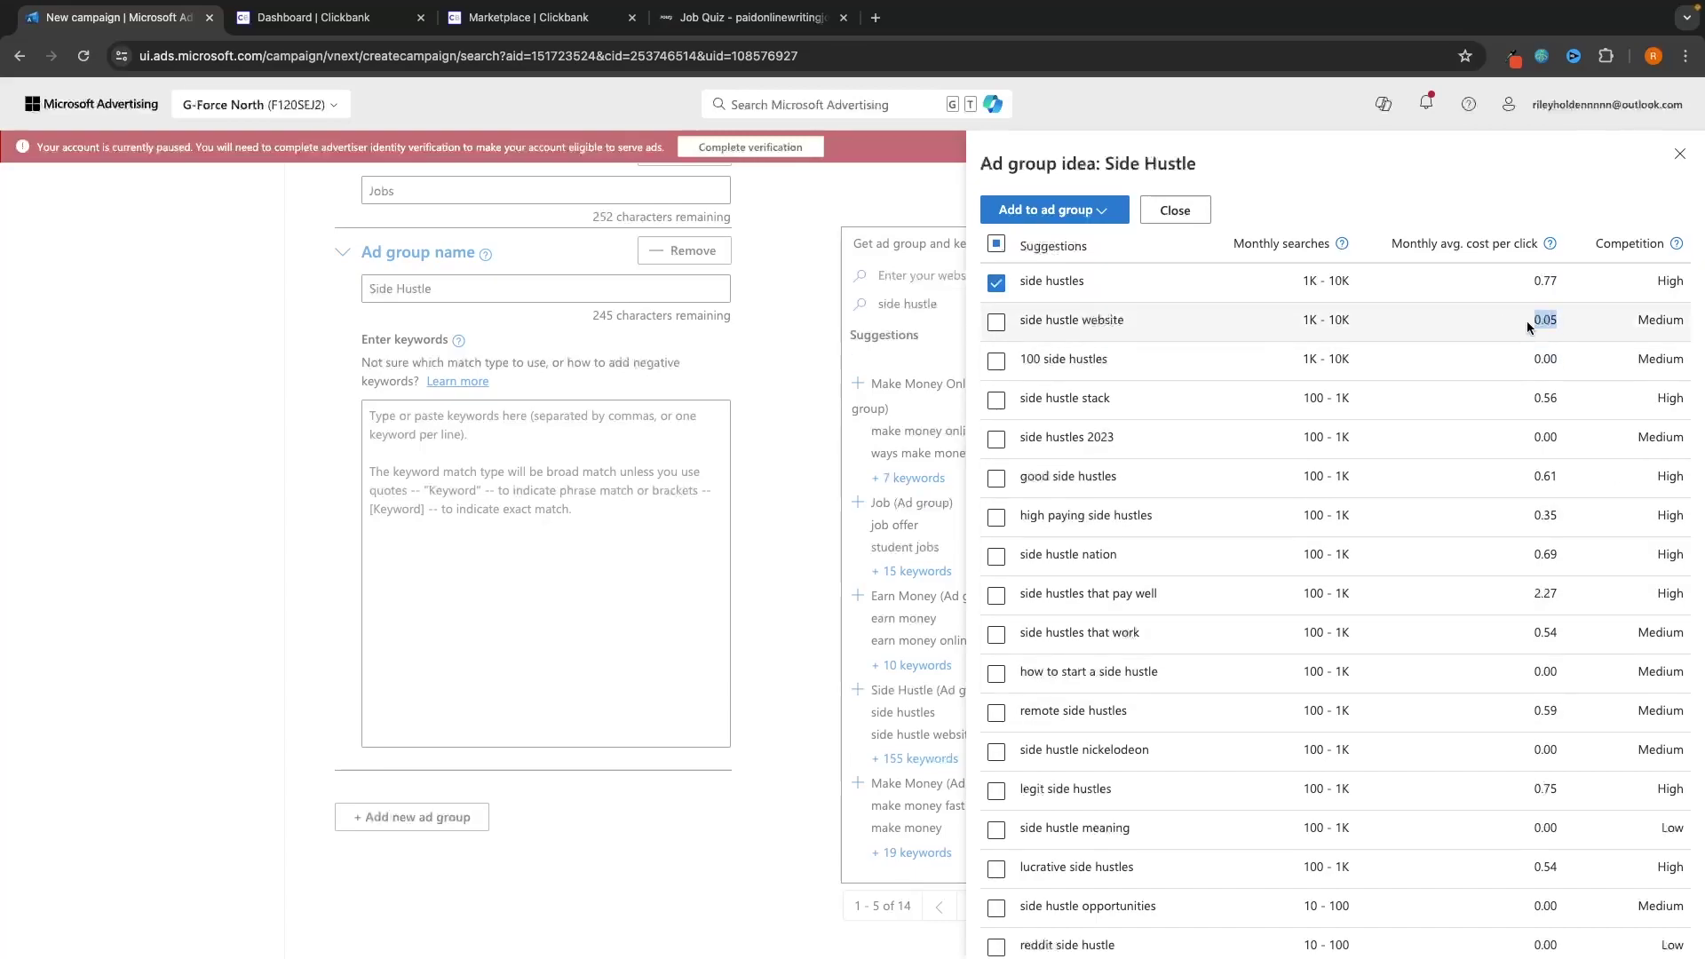
Step: Select the keywords side hustle stack, good side hustles, high paying side hustles, side hustle nation and side hustles that work
{"action": "left_click", "coordinate": [996, 400]}
{"action": "scroll", "coordinate": [1148, 426], "scroll_direction": "down", "scroll_amount": 1}
{"action": "left_click", "coordinate": [997, 454]}
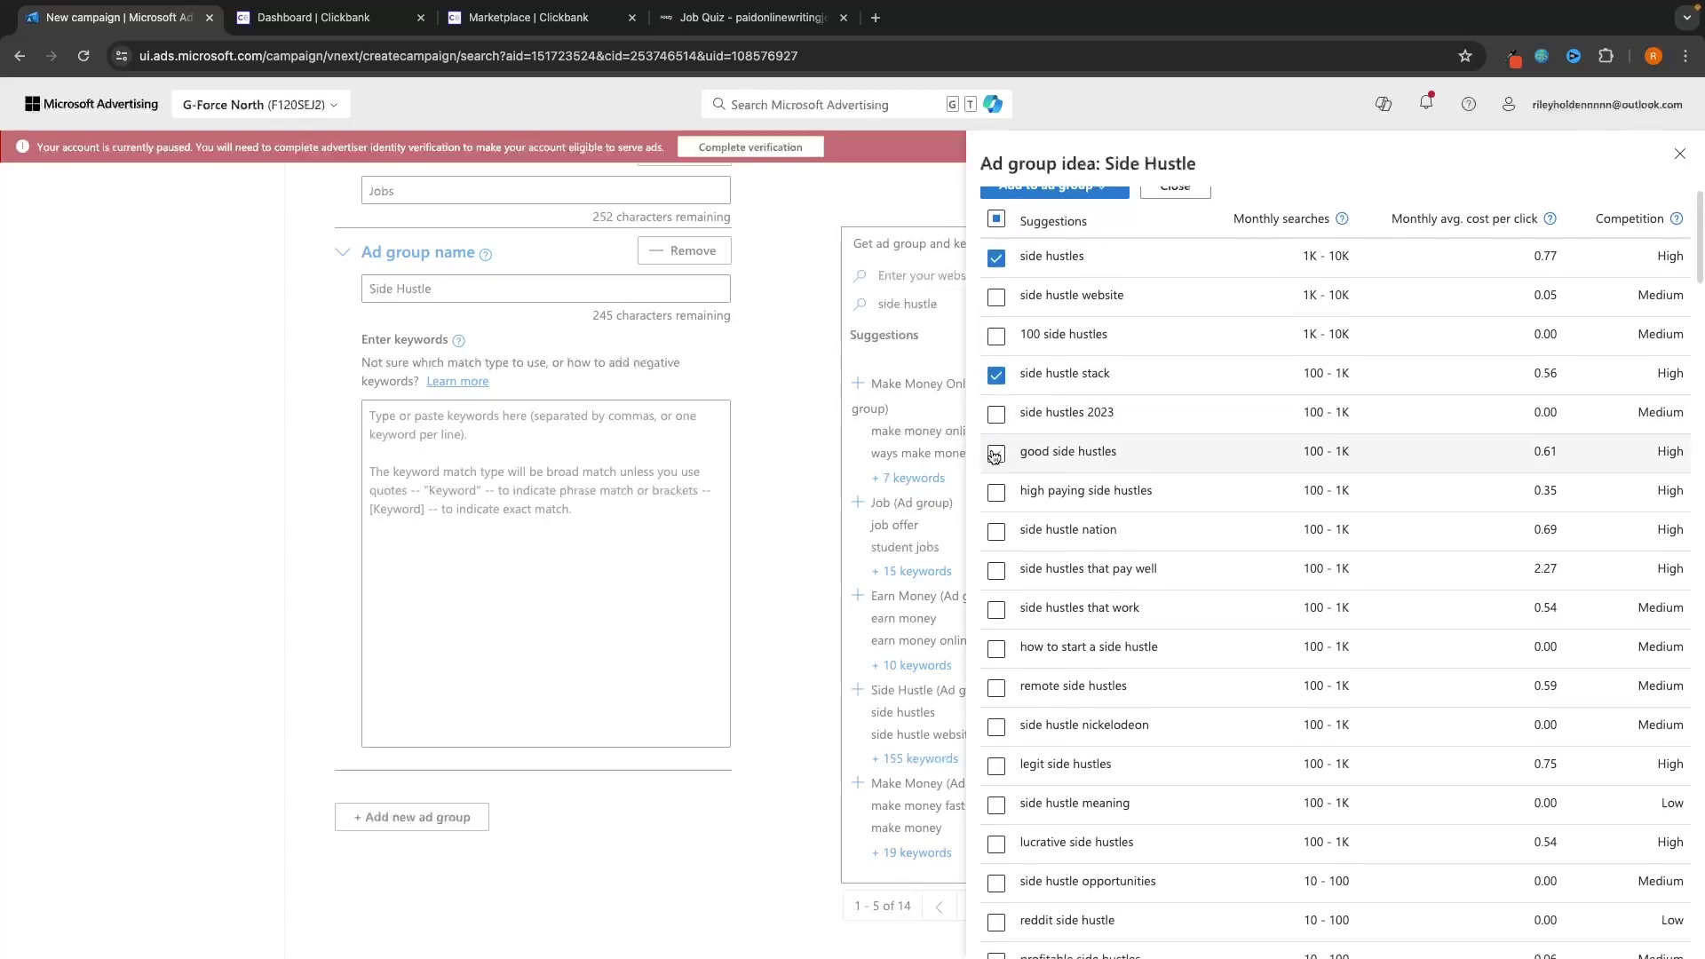
{"action": "scroll", "coordinate": [1121, 458], "scroll_direction": "down", "scroll_amount": 1}
{"action": "left_click", "coordinate": [998, 435]}
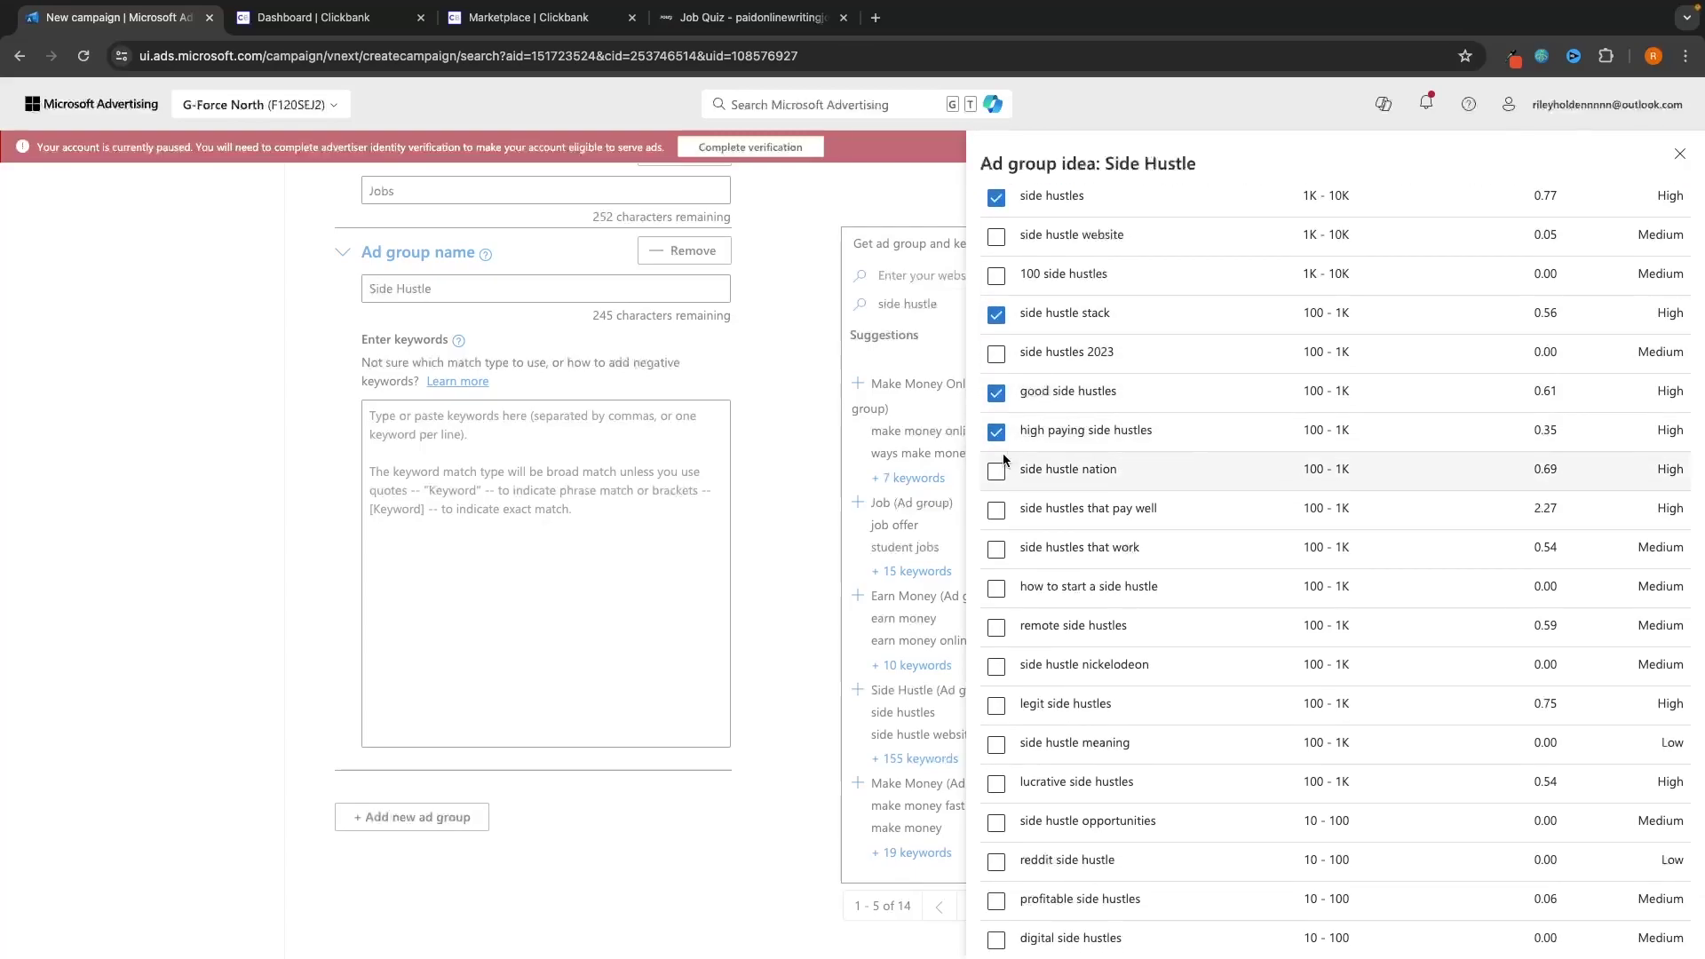
{"action": "left_click", "coordinate": [997, 472]}
{"action": "scroll", "coordinate": [994, 489], "scroll_direction": "down", "scroll_amount": 1}
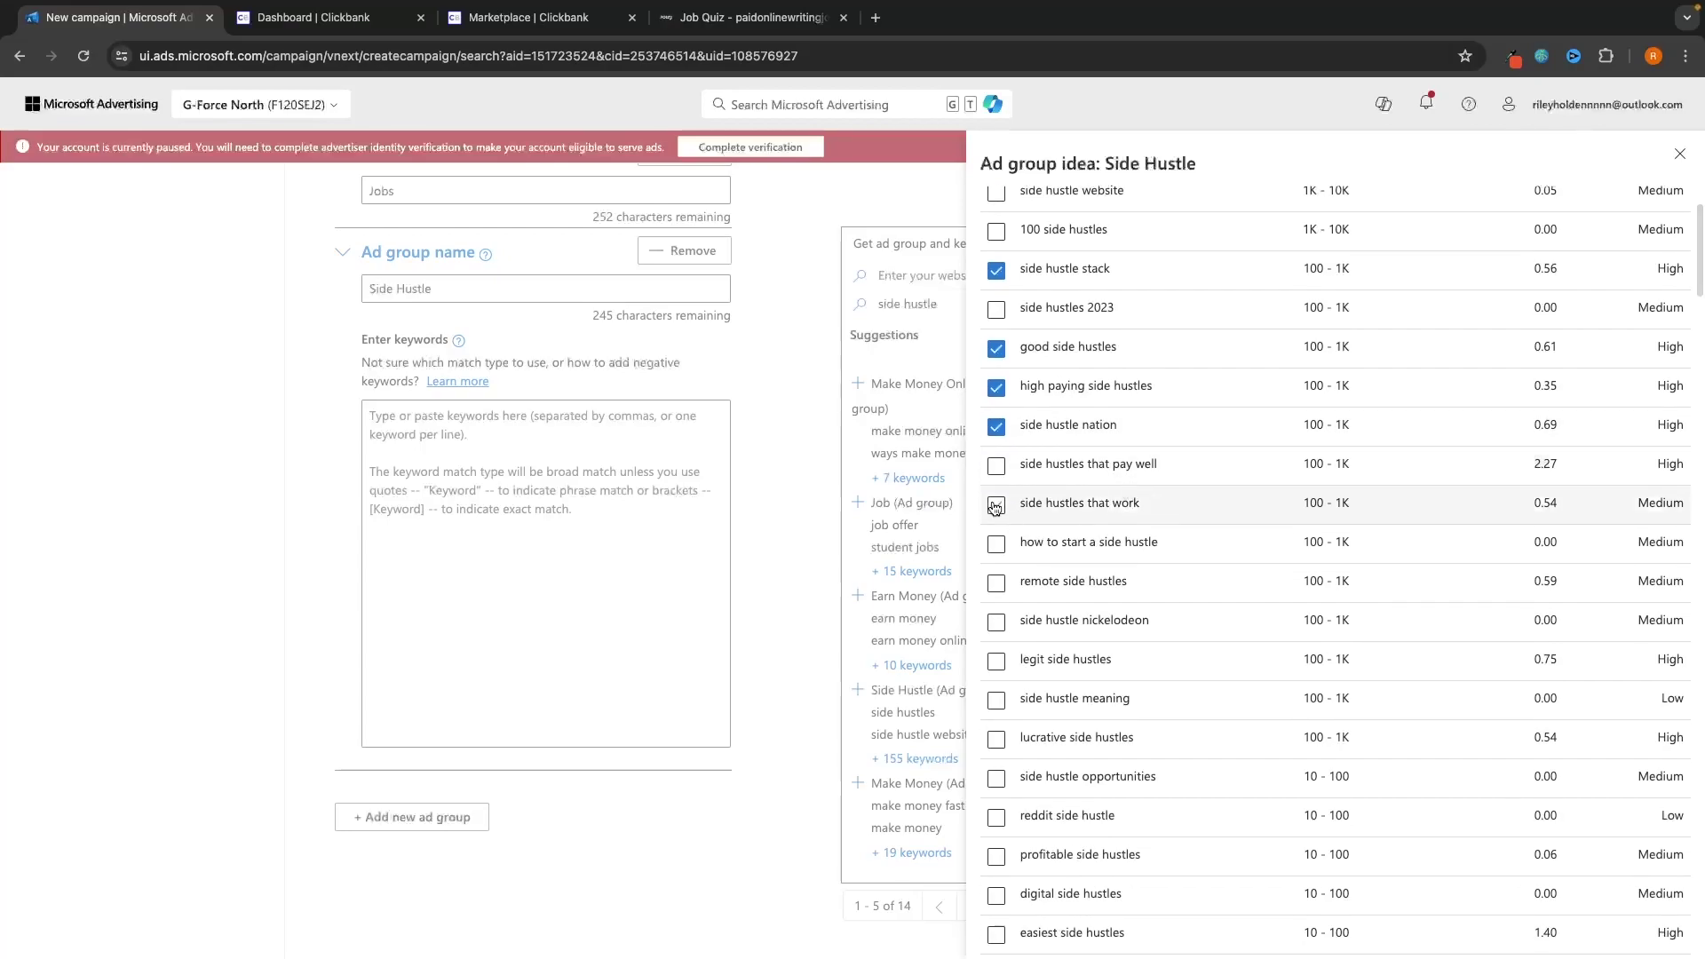
{"action": "scroll", "coordinate": [1048, 493], "scroll_direction": "up", "scroll_amount": 2}
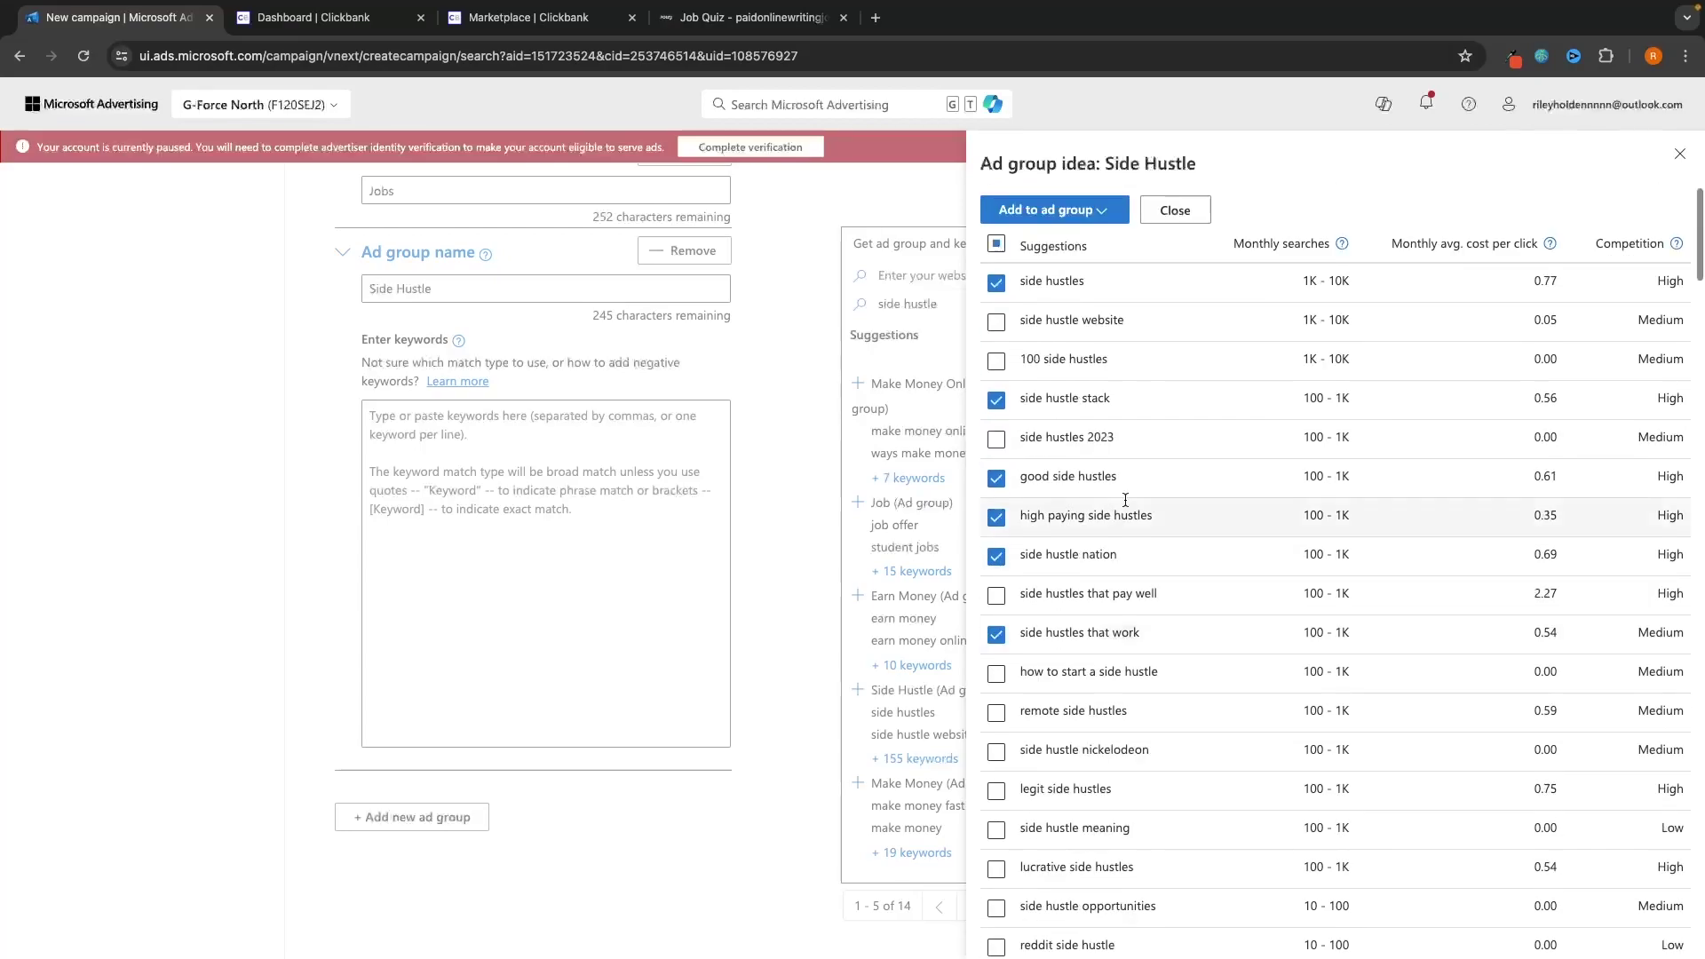
Step: Add the selected side hustle keywords to the existing Side Hustle ad group
{"action": "left_click", "coordinate": [1066, 210]}
{"action": "mouse_move", "coordinate": [1064, 315]}
{"action": "left_click", "coordinate": [1156, 335]}
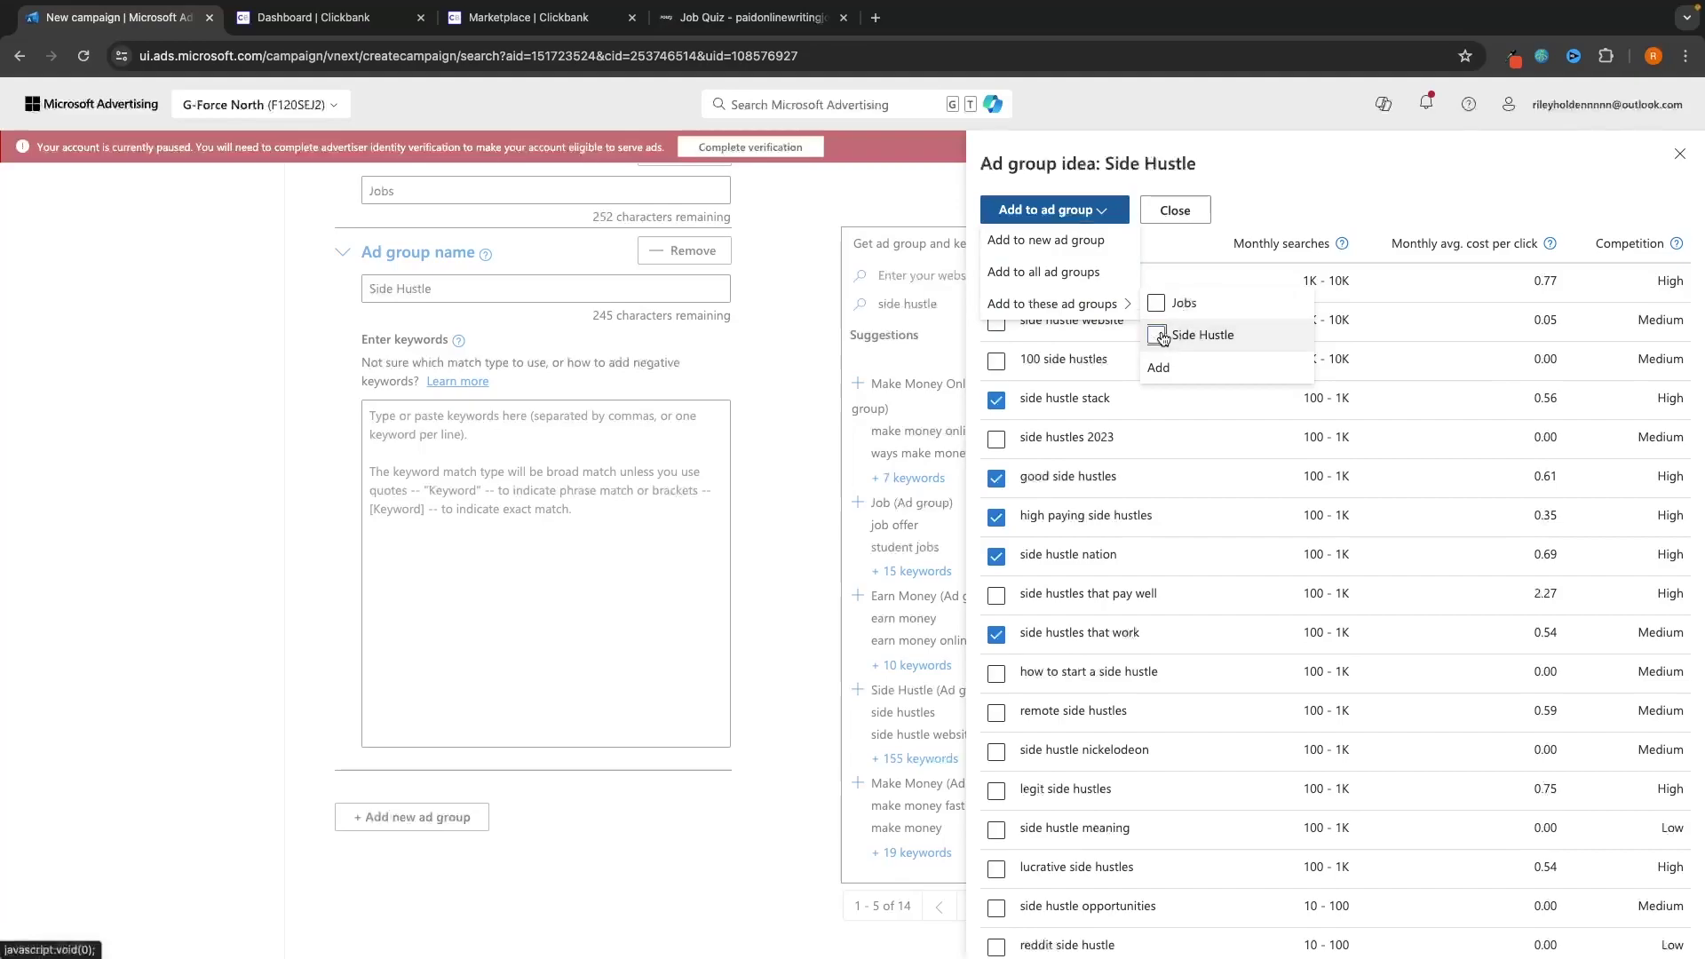
{"action": "left_click", "coordinate": [1159, 367]}
{"action": "scroll", "coordinate": [377, 463], "scroll_direction": "up", "scroll_amount": 3}
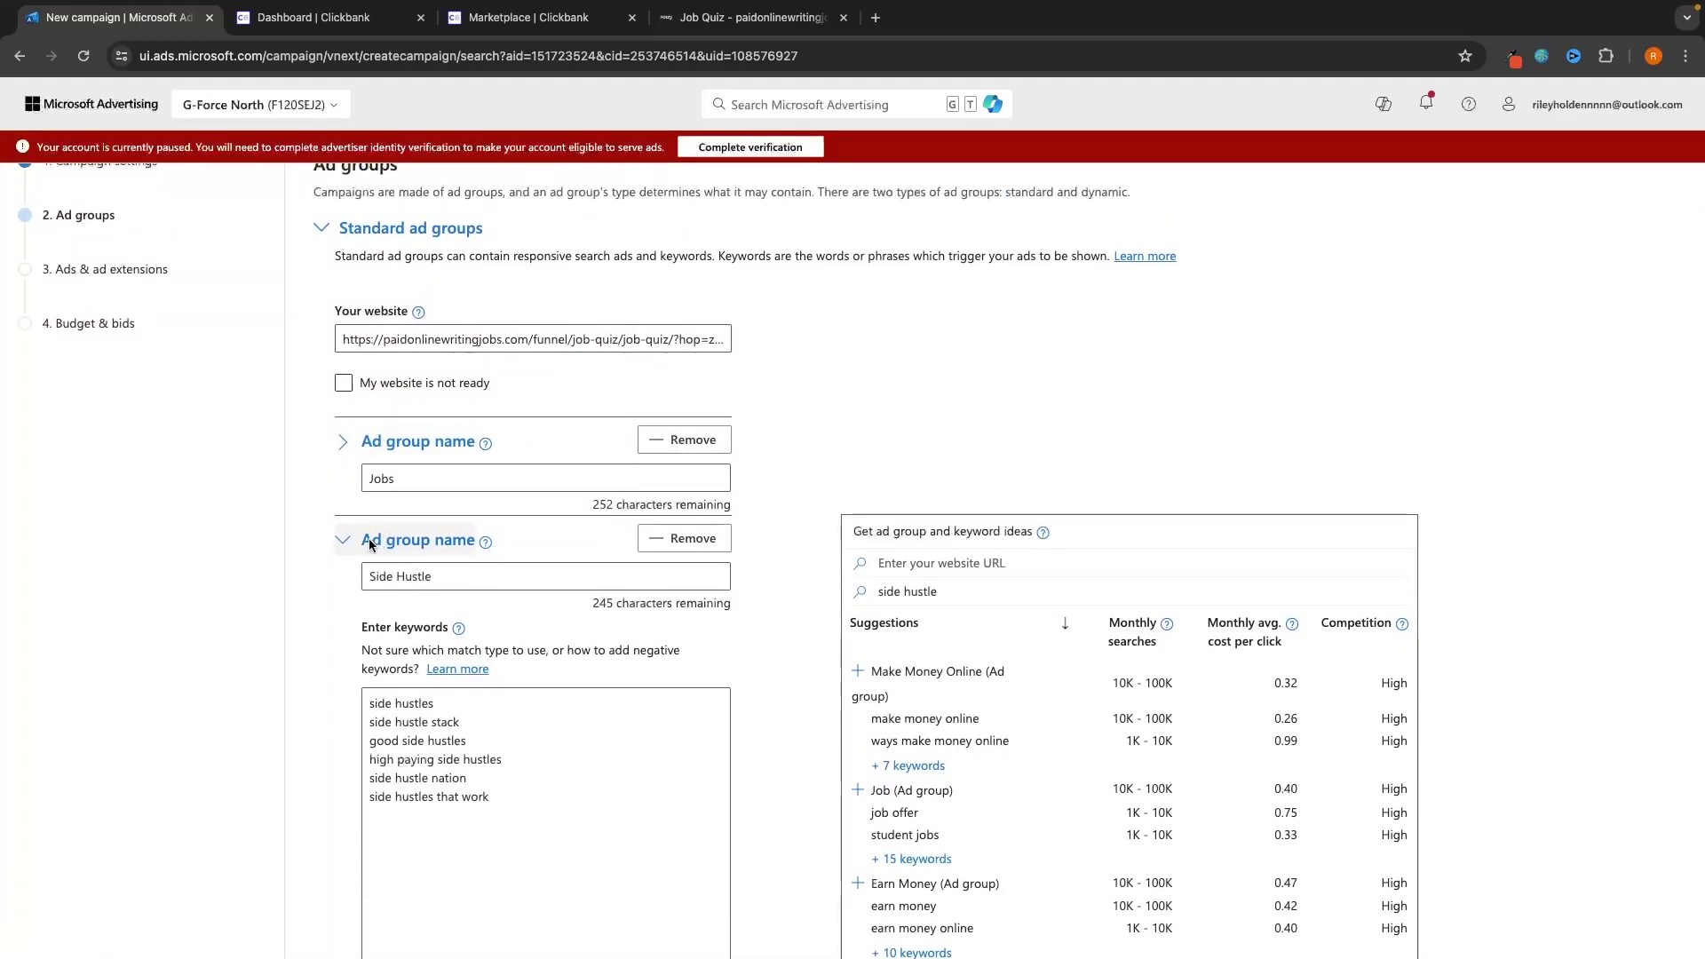
Step: Collapse the Side Hustle ad group, save the ad groups and continue to the ads and ad extensions step
{"action": "left_click", "coordinate": [389, 540]}
{"action": "scroll", "coordinate": [404, 602], "scroll_direction": "down", "scroll_amount": 1}
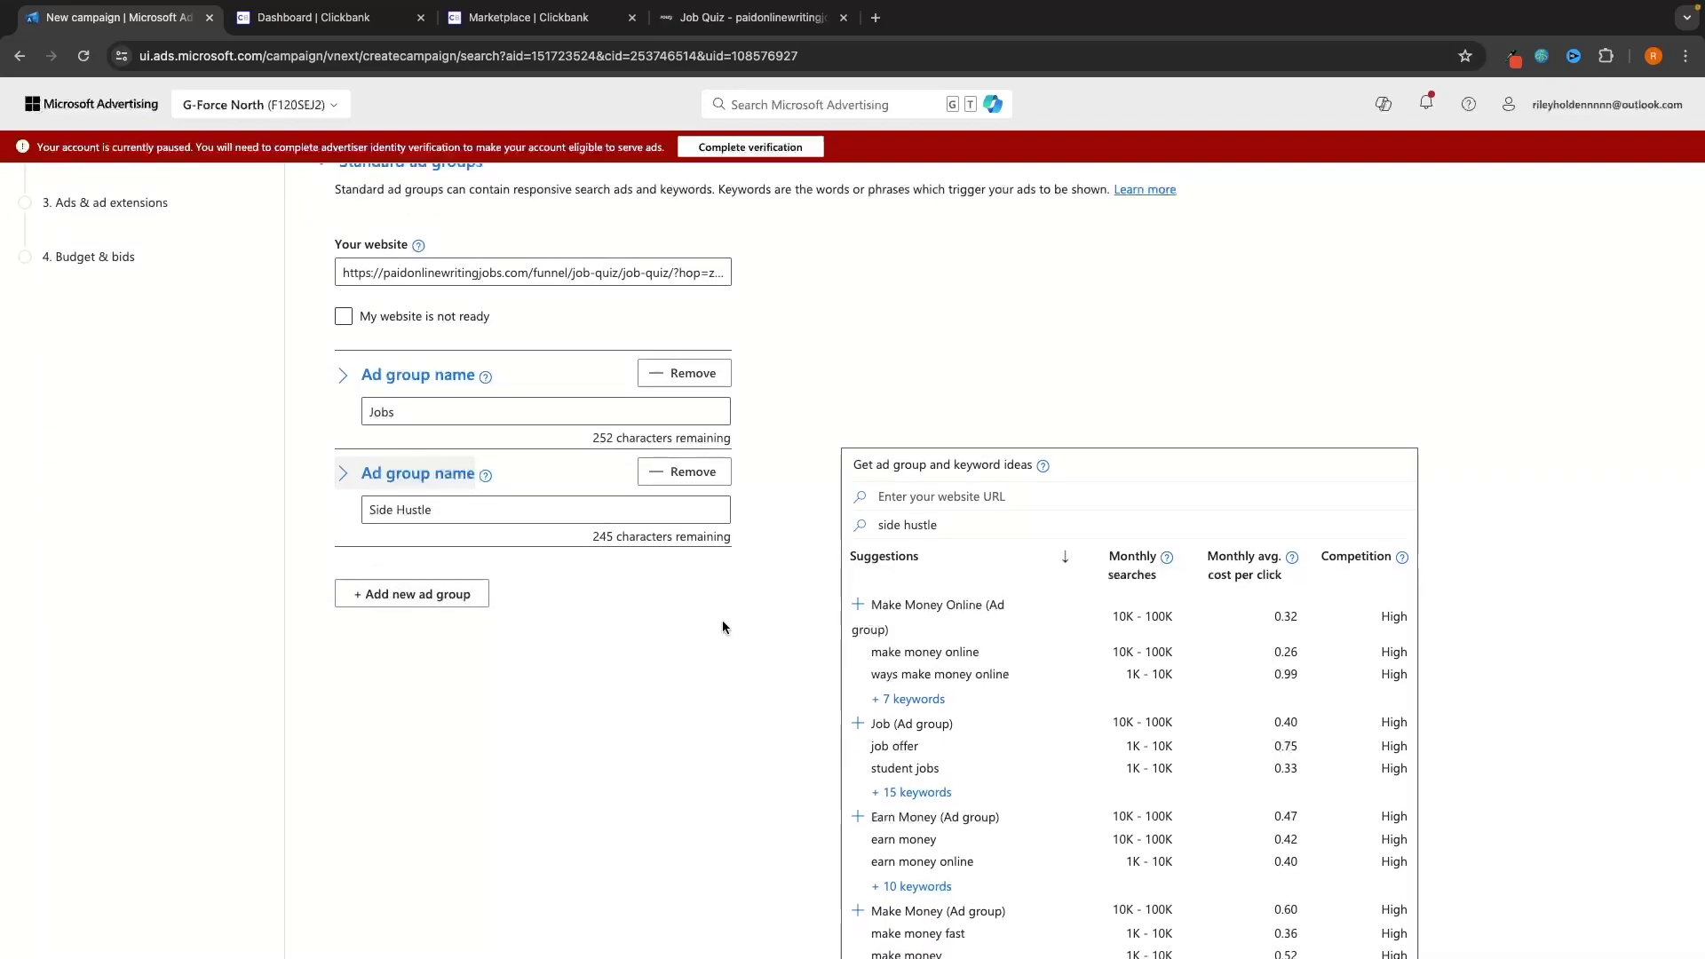
{"action": "scroll", "coordinate": [722, 620], "scroll_direction": "down", "scroll_amount": 3}
{"action": "scroll", "coordinate": [1034, 464], "scroll_direction": "up", "scroll_amount": 4}
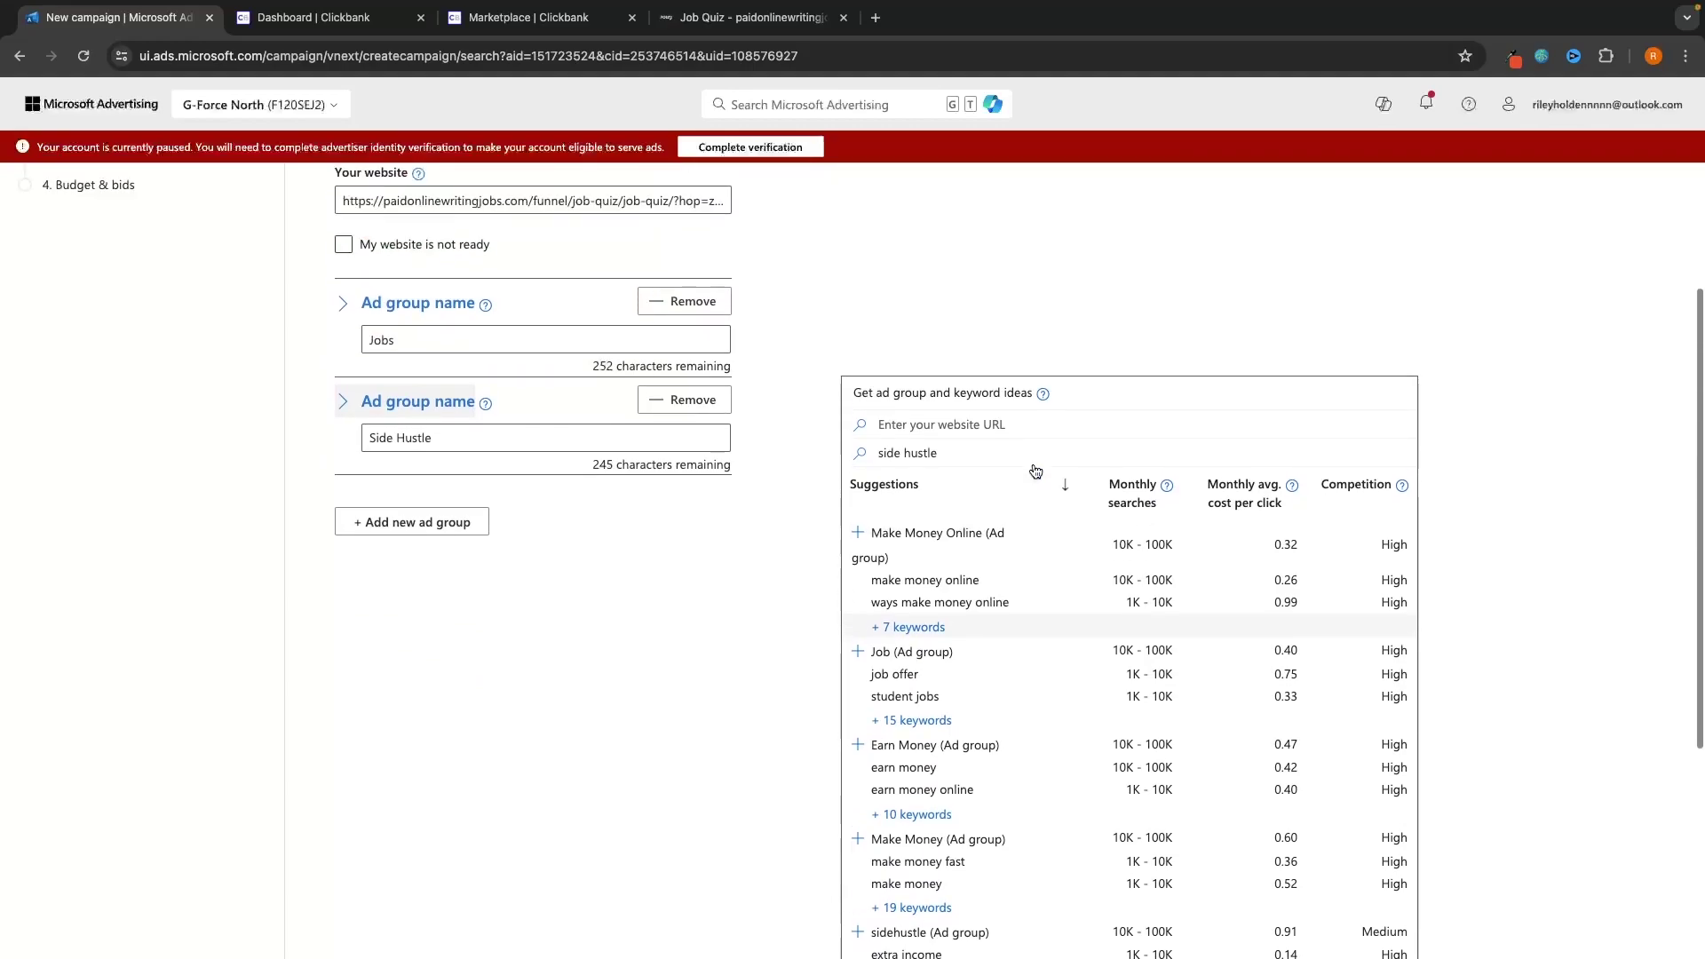
{"action": "scroll", "coordinate": [1066, 494], "scroll_direction": "up", "scroll_amount": 1}
{"action": "scroll", "coordinate": [1066, 494], "scroll_direction": "down", "scroll_amount": 7}
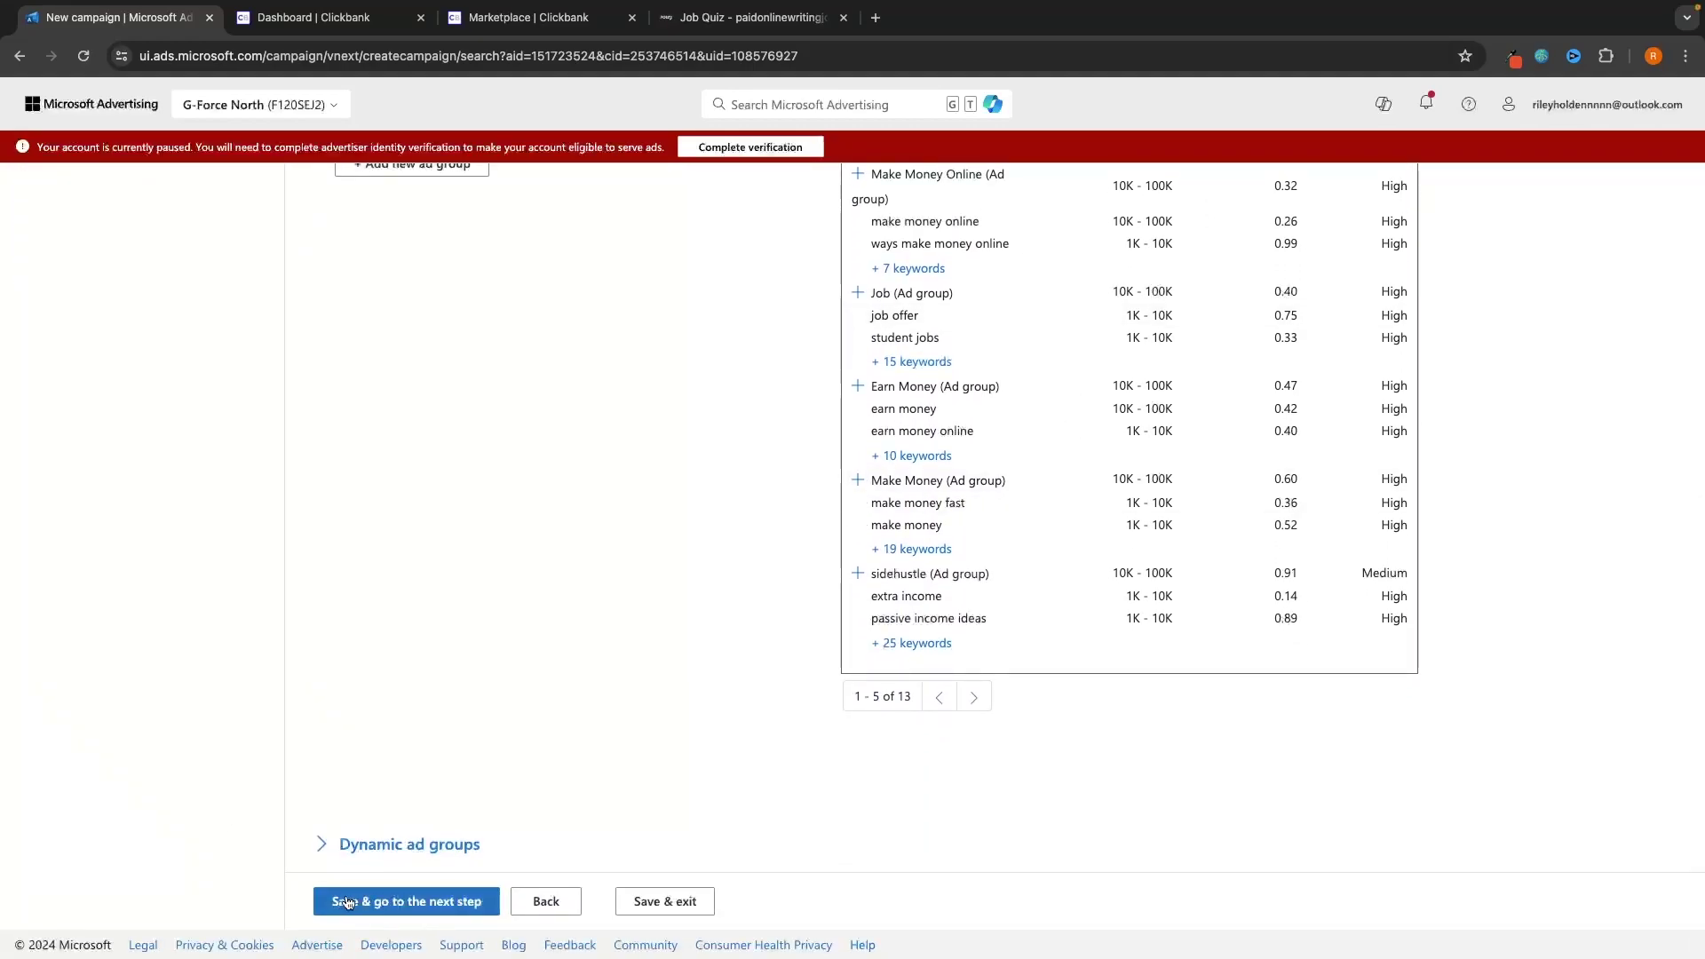
{"action": "left_click", "coordinate": [347, 903]}
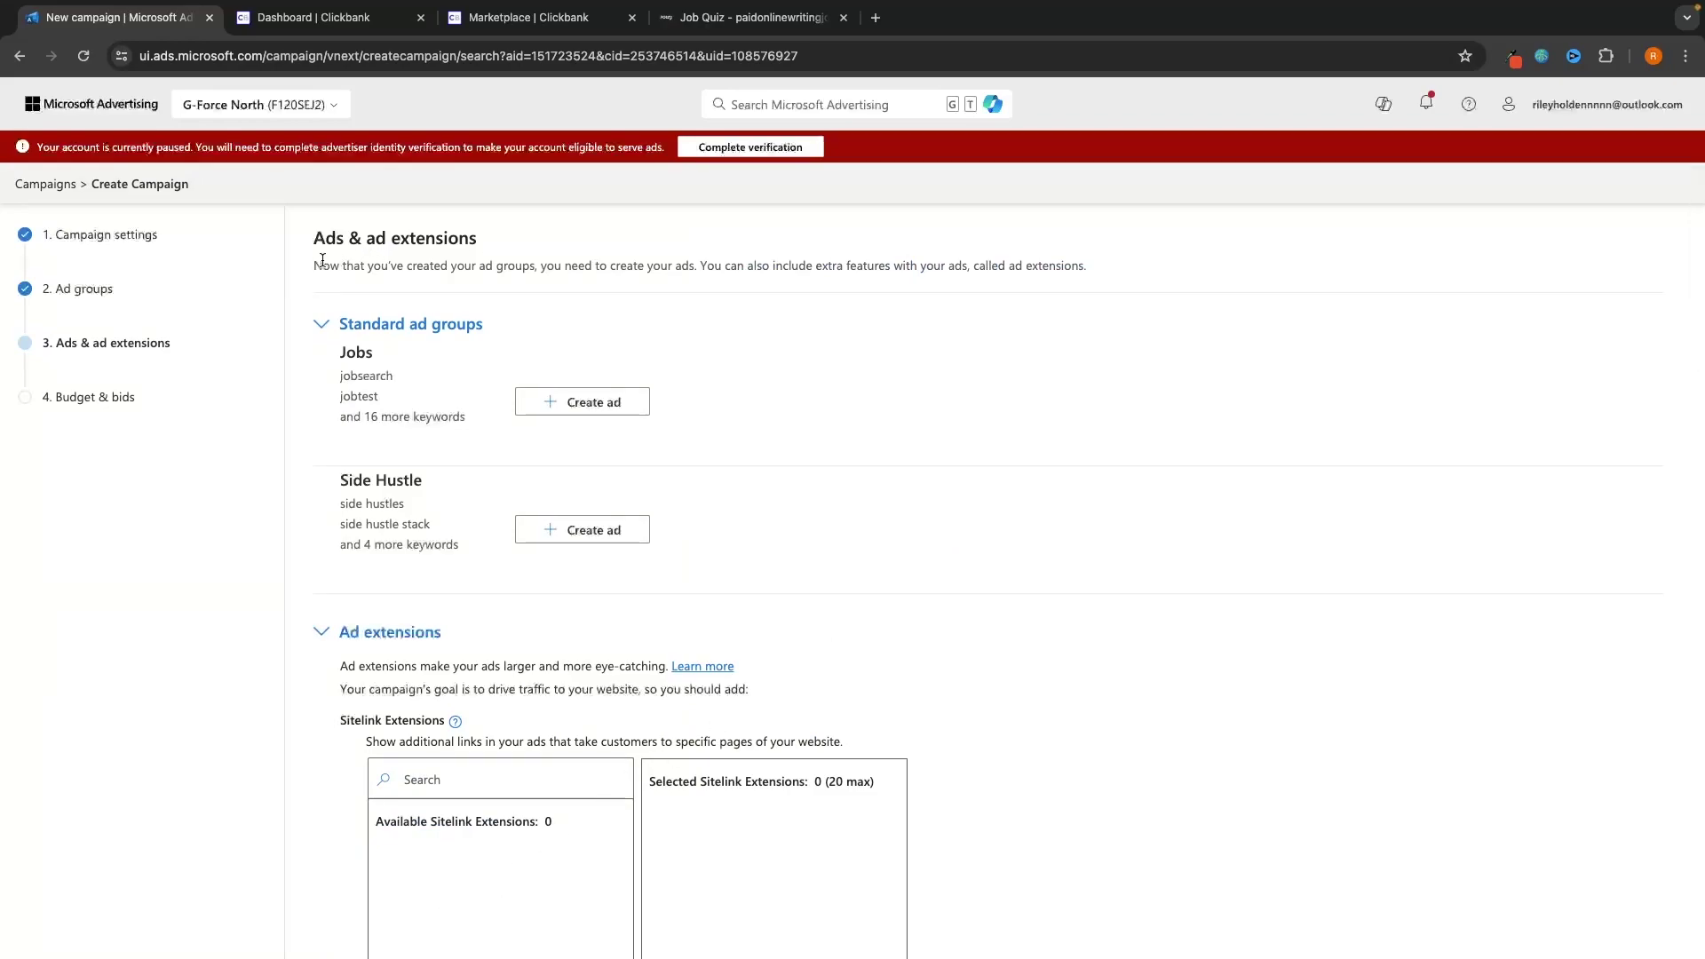
Step: Read the ad extensions introduction and its help article, checking what ad extensions cost
{"action": "scroll", "coordinate": [636, 298], "scroll_direction": "down", "scroll_amount": 4}
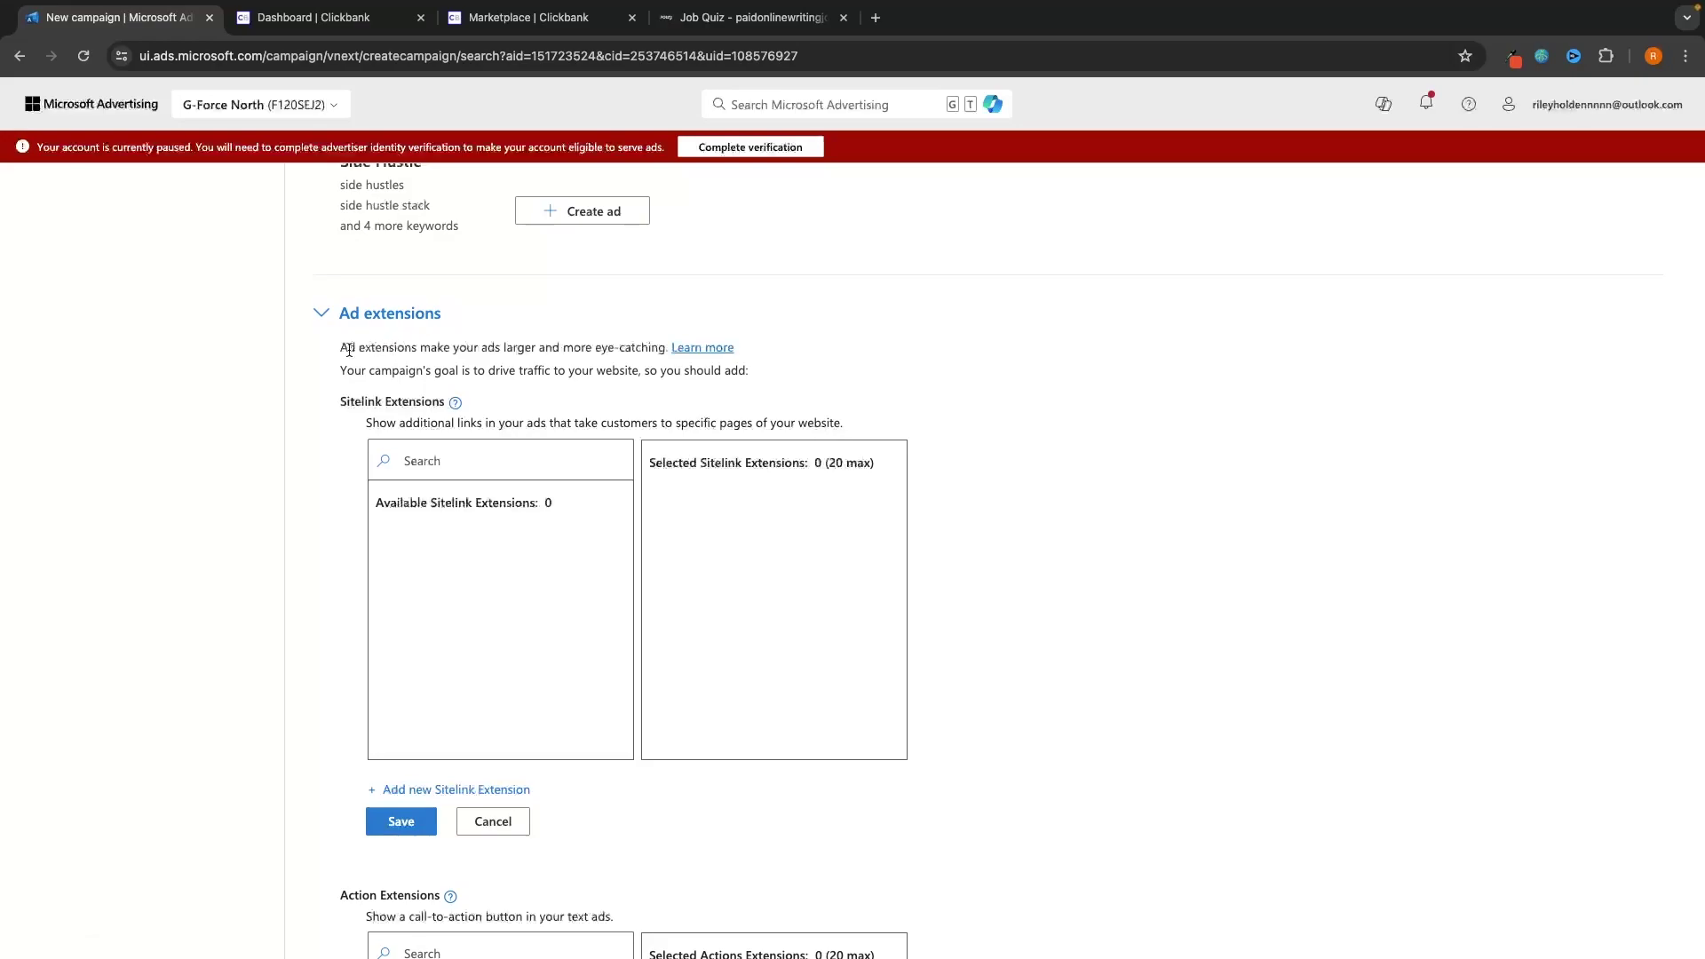
{"action": "left_click_drag", "start_coordinate": [342, 350], "coordinate": [746, 347]}
{"action": "left_click", "coordinate": [765, 347]}
{"action": "left_click", "coordinate": [697, 348]}
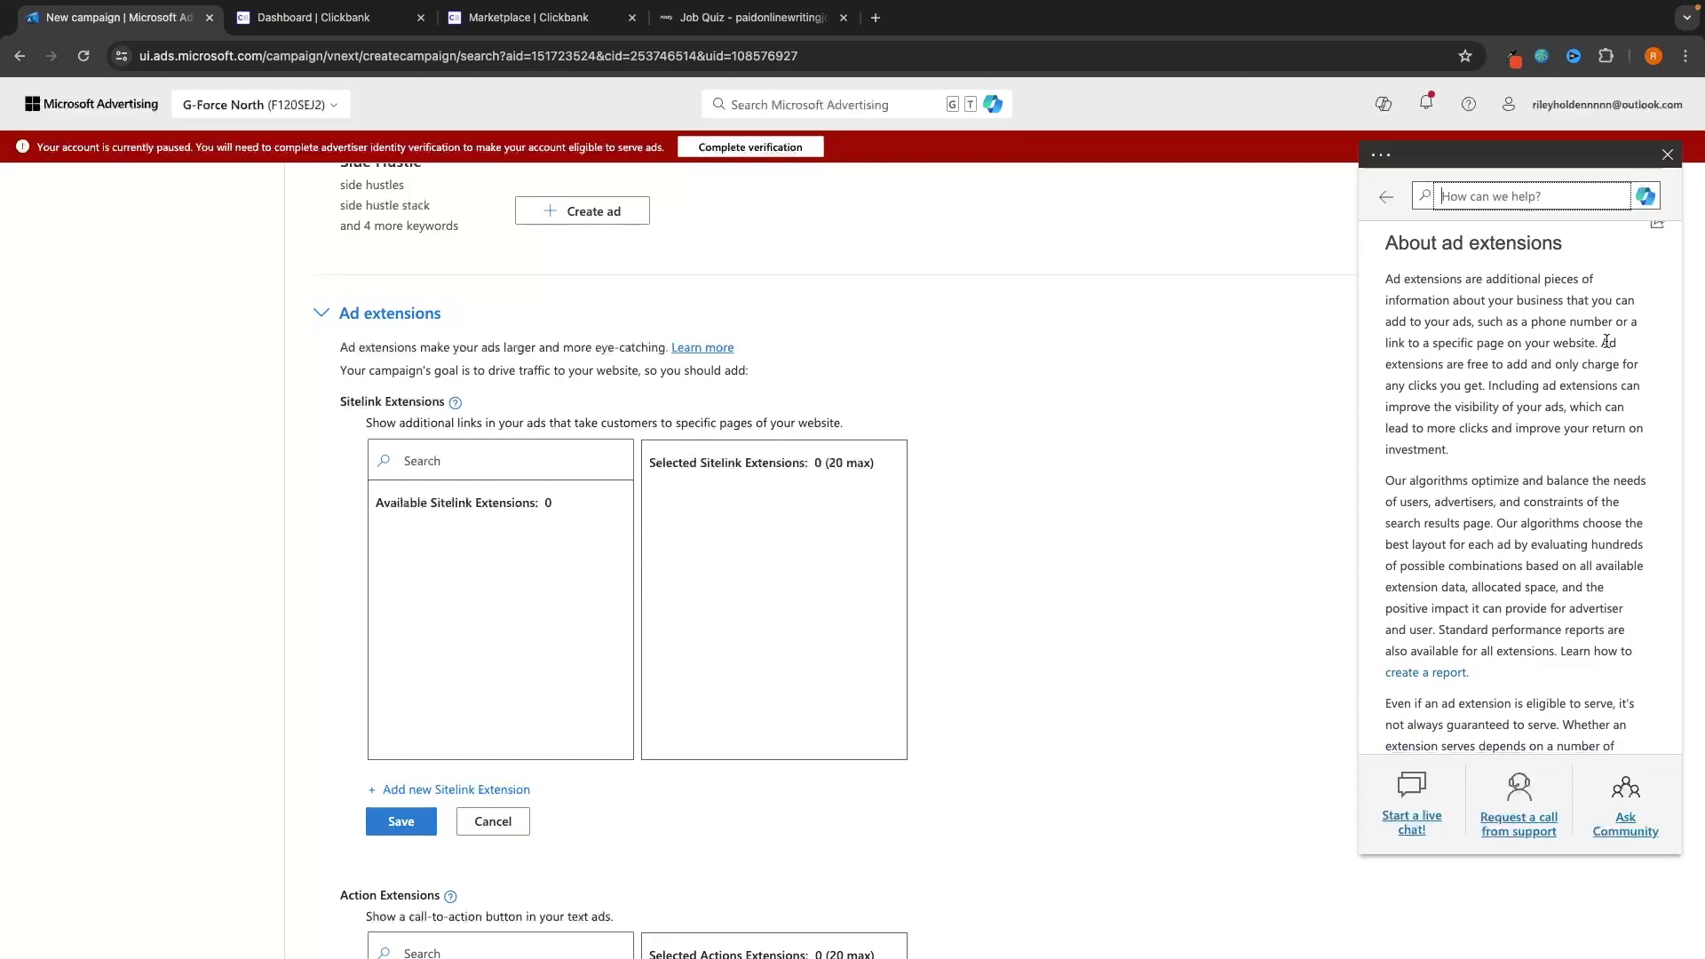
{"action": "left_click_drag", "start_coordinate": [1601, 343], "coordinate": [1433, 385]}
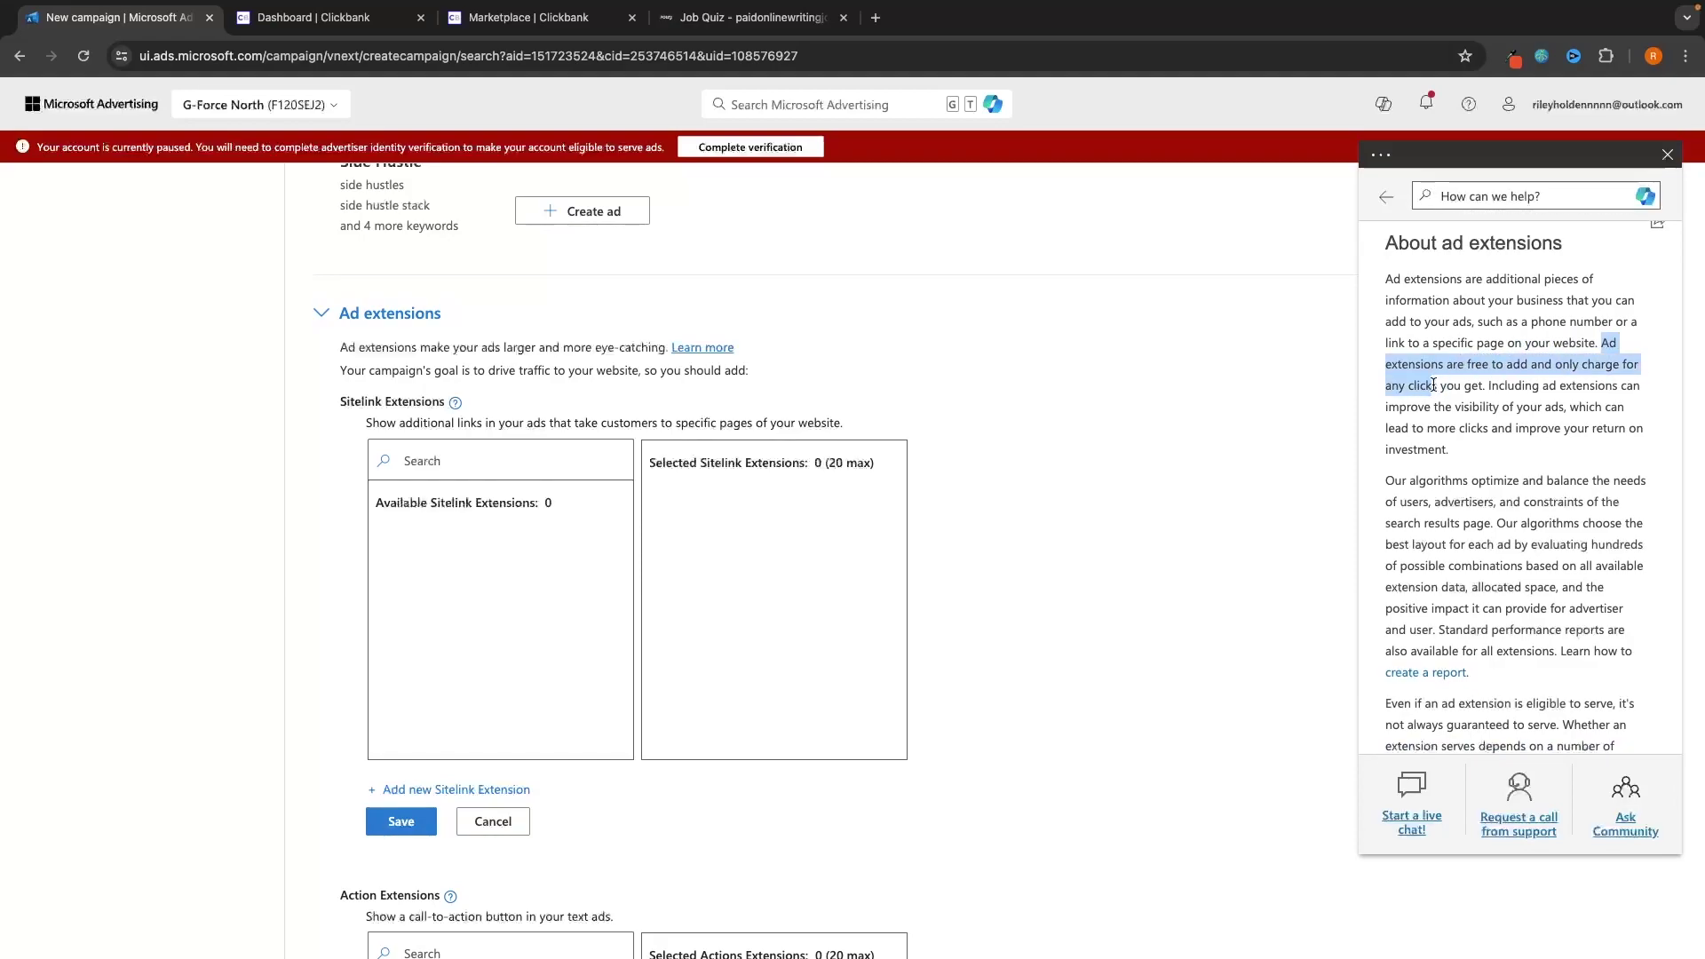
{"action": "left_click", "coordinate": [1484, 385]}
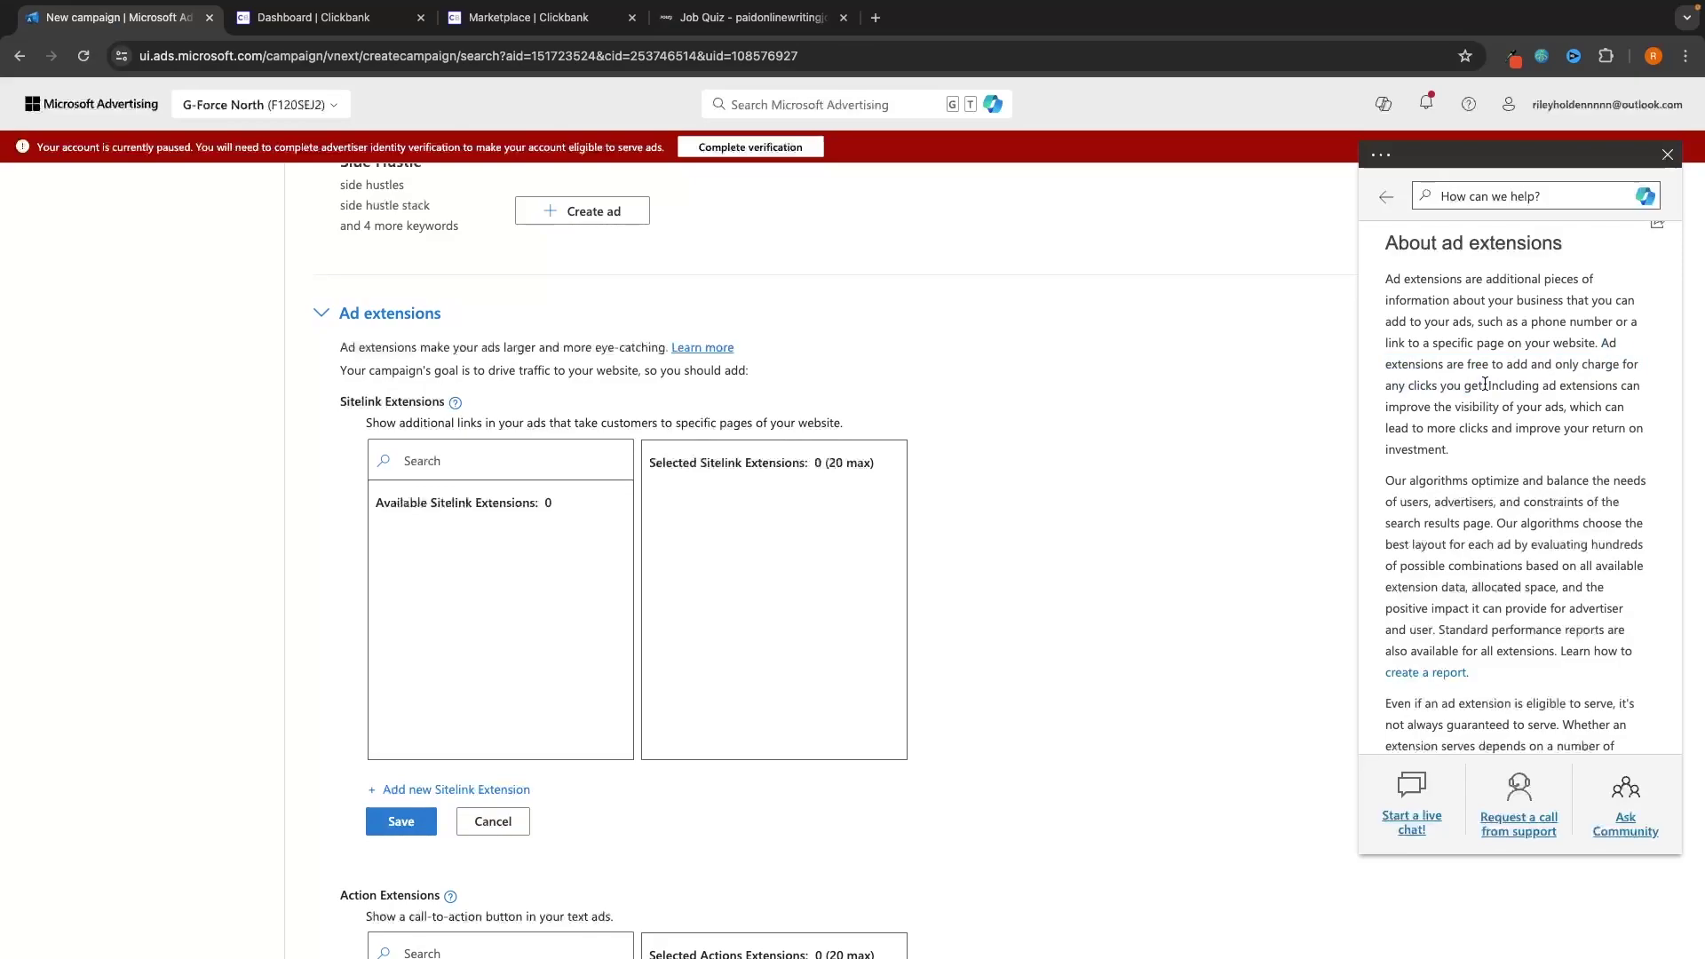
{"action": "left_click", "coordinate": [1668, 156]}
Step: Examine the fields needed for a new sitelink extension and leave the form without creating one
{"action": "scroll", "coordinate": [1386, 280], "scroll_direction": "up", "scroll_amount": 5}
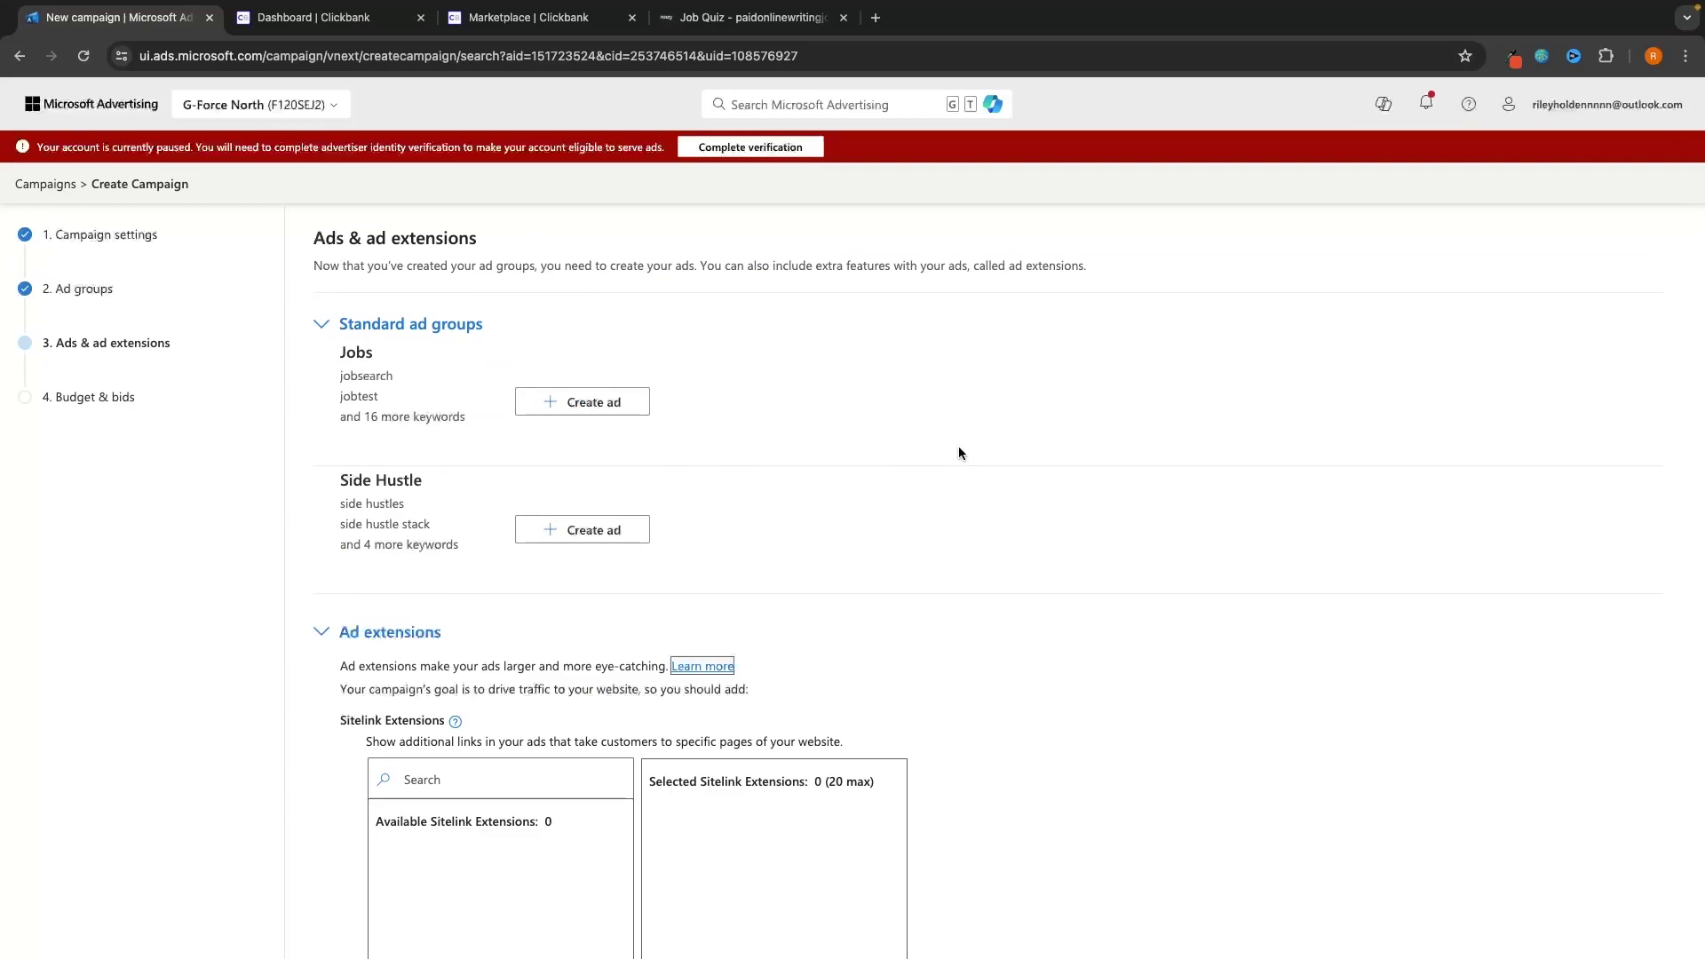
{"action": "scroll", "coordinate": [959, 453], "scroll_direction": "down", "scroll_amount": 5}
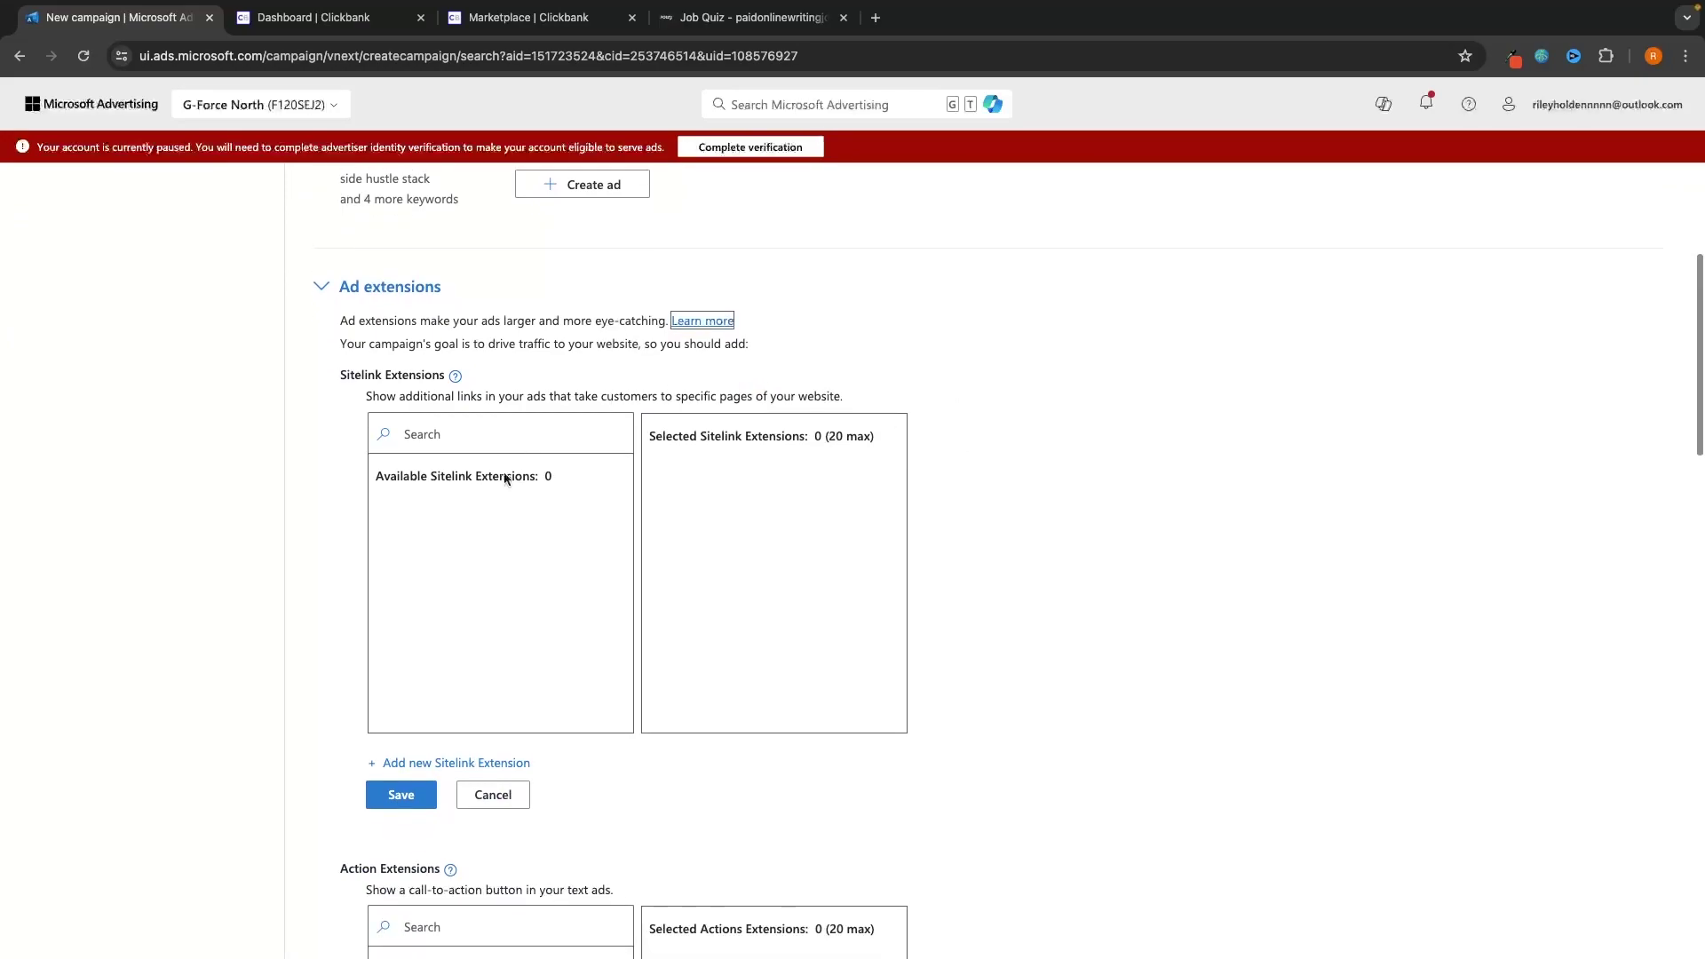
{"action": "left_click", "coordinate": [429, 763]}
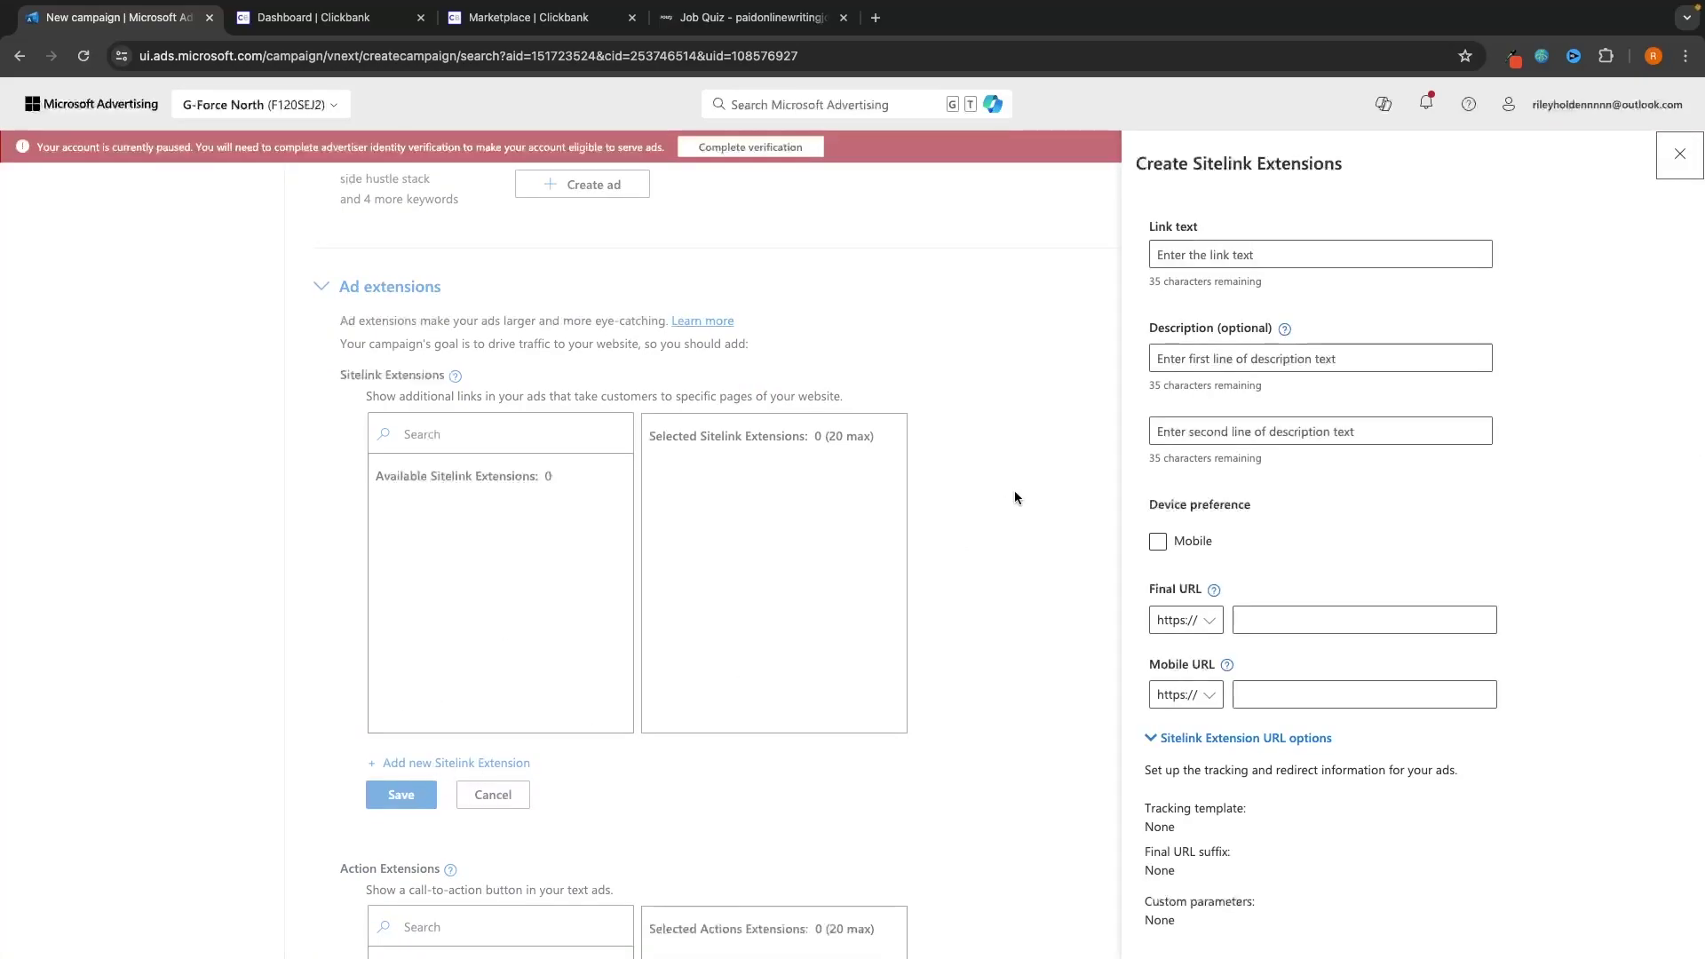
{"action": "left_click", "coordinate": [1190, 256]}
{"action": "left_click", "coordinate": [1013, 482]}
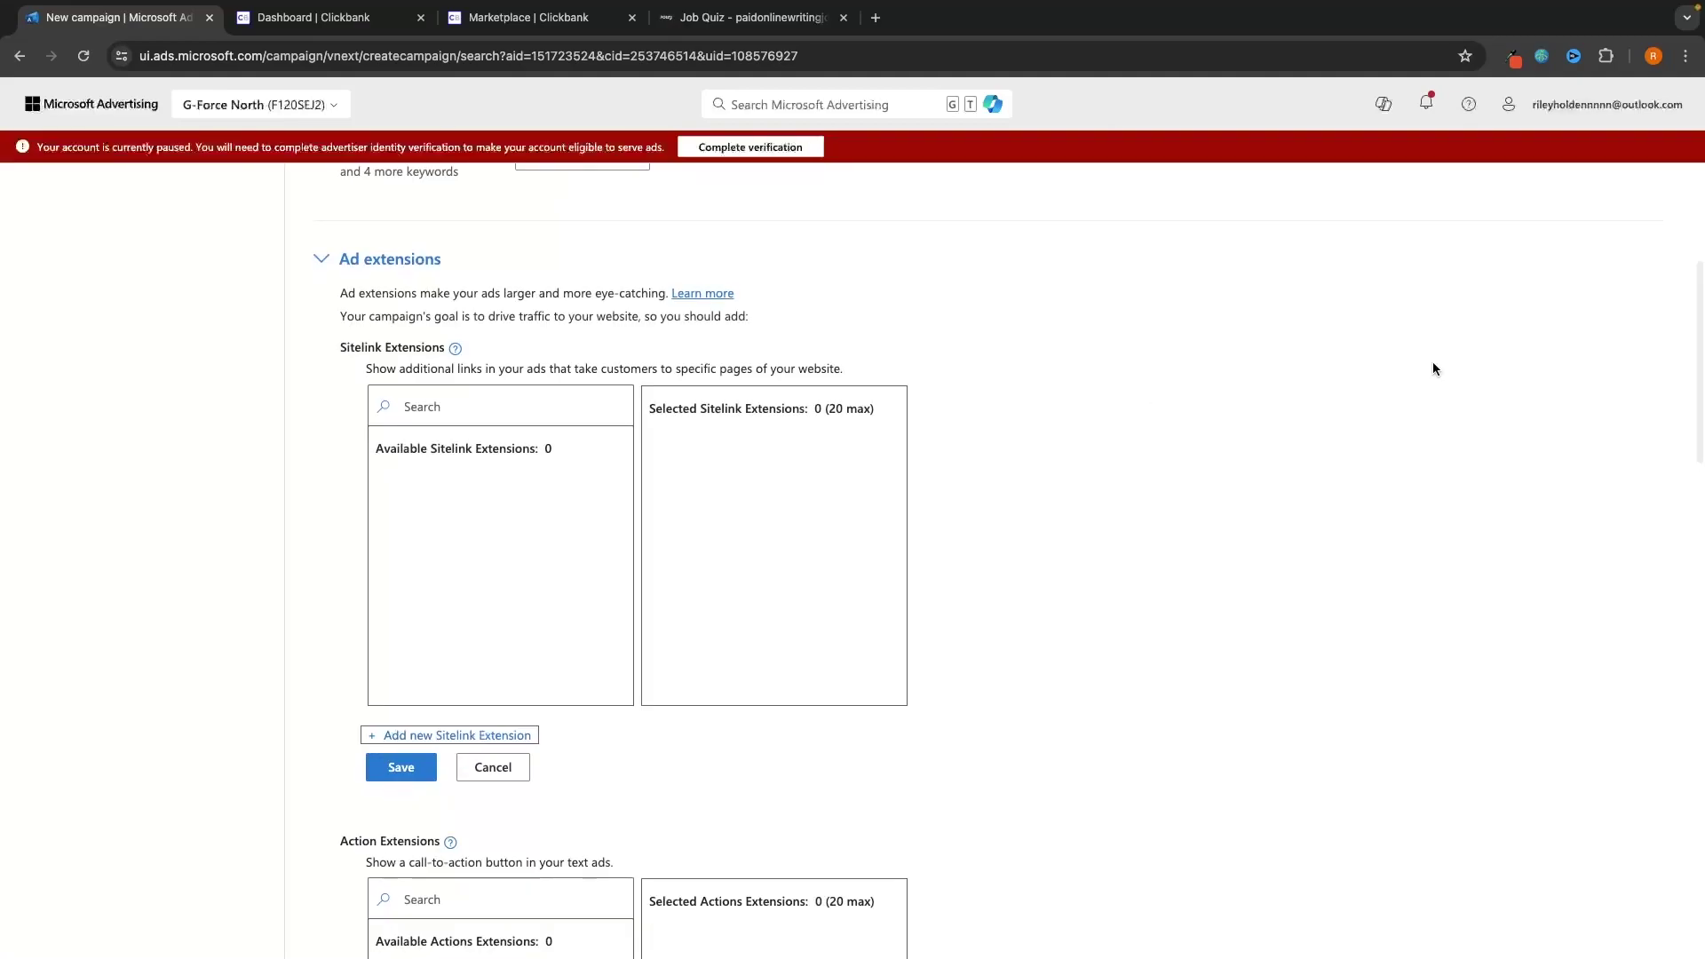
Step: Try out a new action extension with the action text Apply Now for the writing jobs offer and discard it
{"action": "scroll", "coordinate": [1338, 430], "scroll_direction": "down", "scroll_amount": 5}
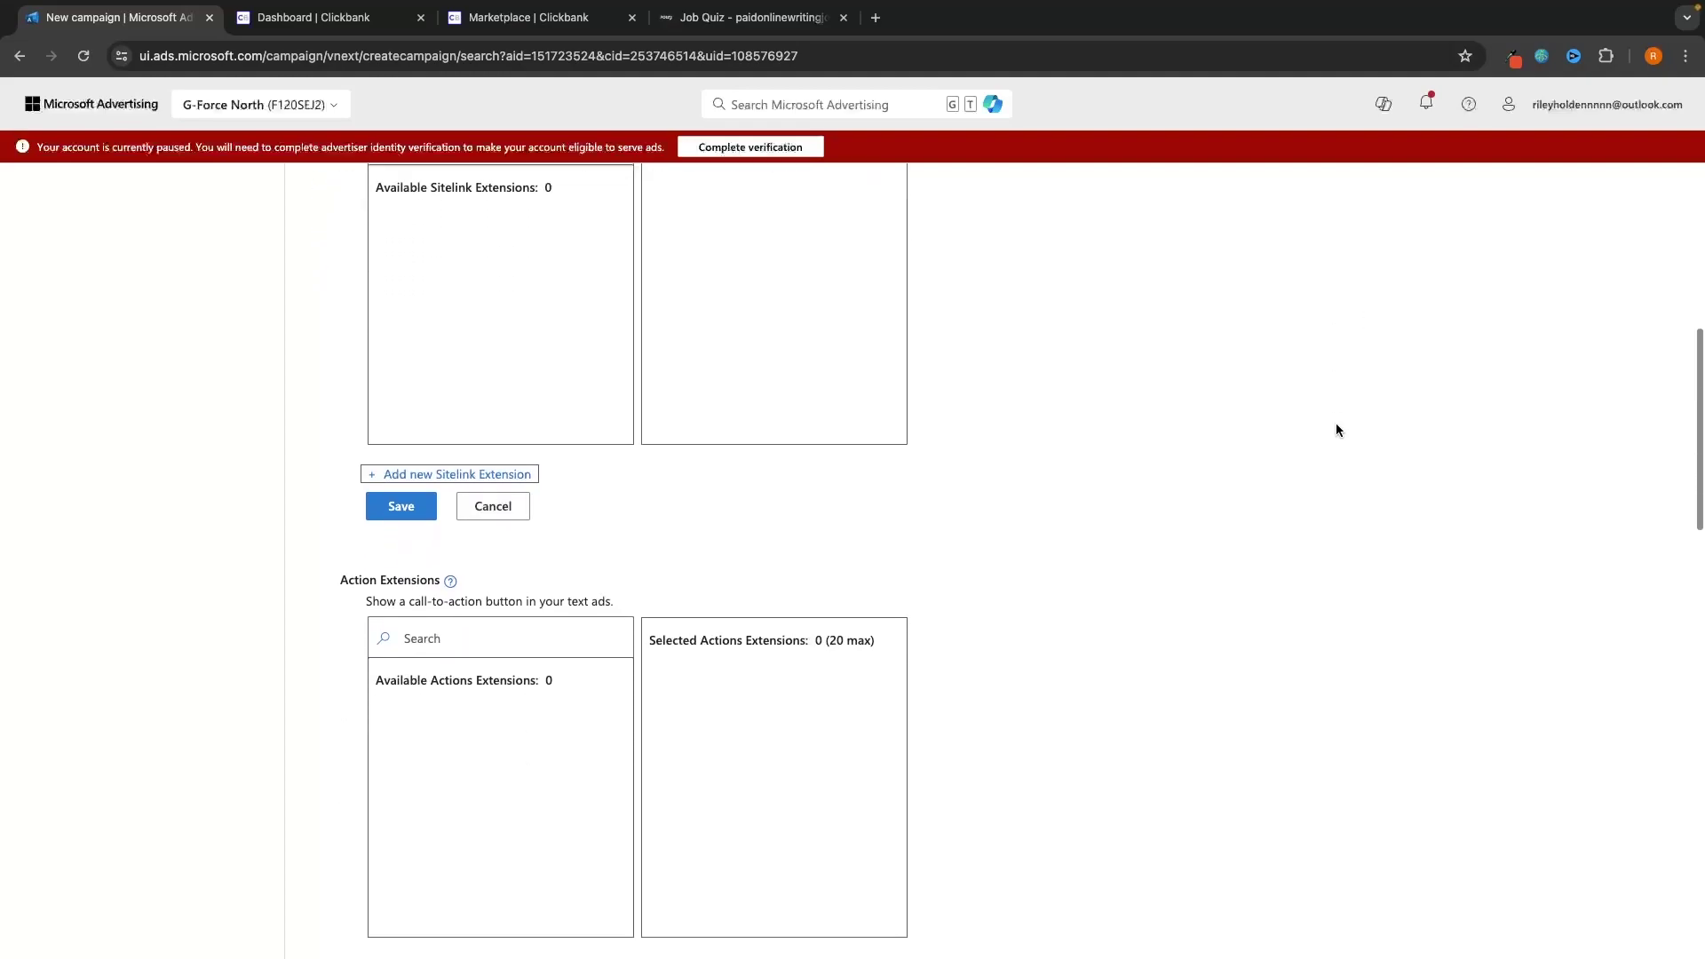
{"action": "left_click_drag", "start_coordinate": [366, 426], "coordinate": [600, 430]}
{"action": "left_click", "coordinate": [623, 429]}
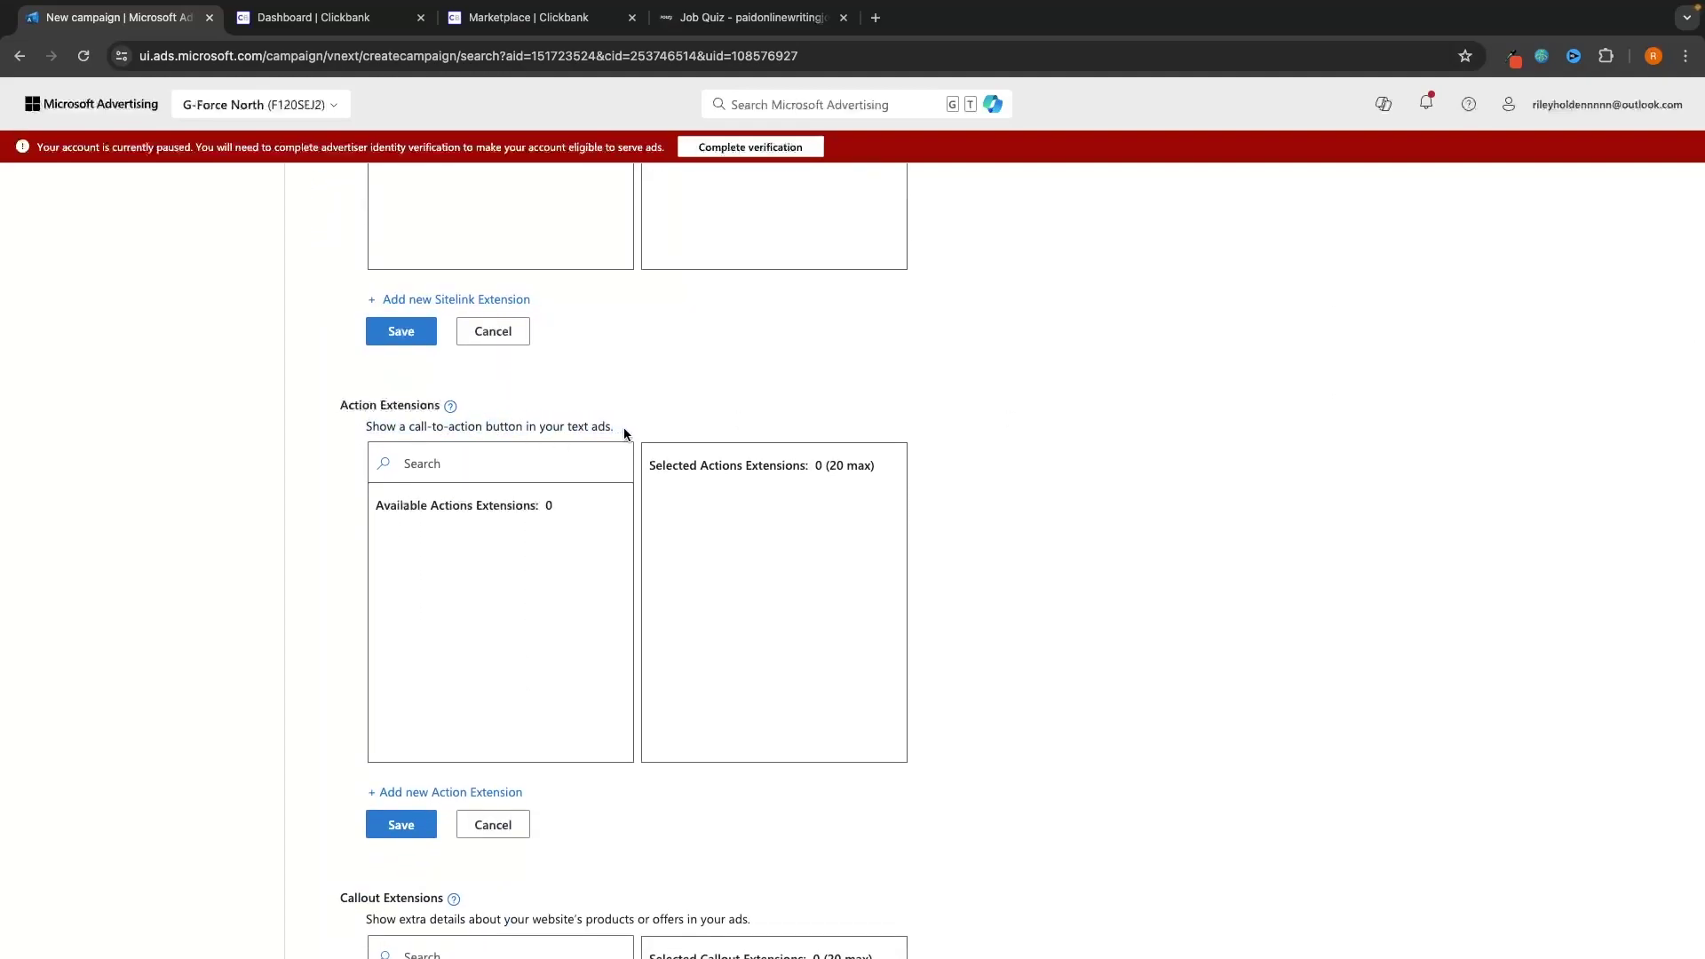
{"action": "scroll", "coordinate": [648, 435], "scroll_direction": "down", "scroll_amount": 2}
{"action": "scroll", "coordinate": [651, 439], "scroll_direction": "down", "scroll_amount": 1}
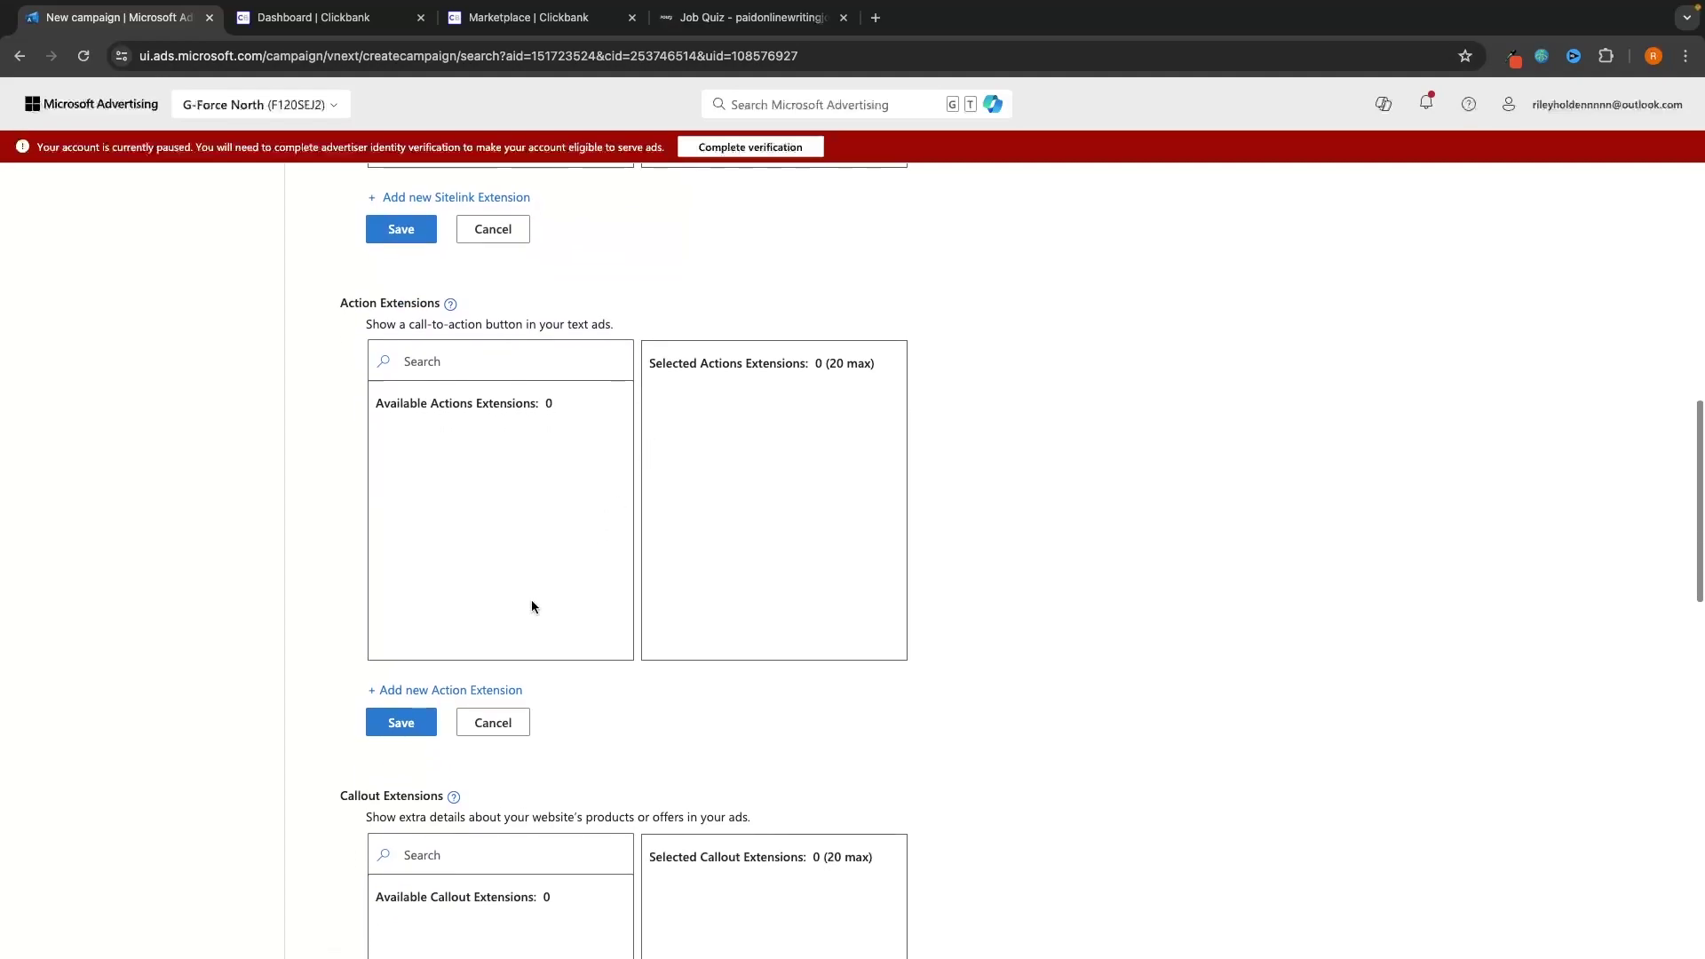
{"action": "left_click", "coordinate": [444, 690]}
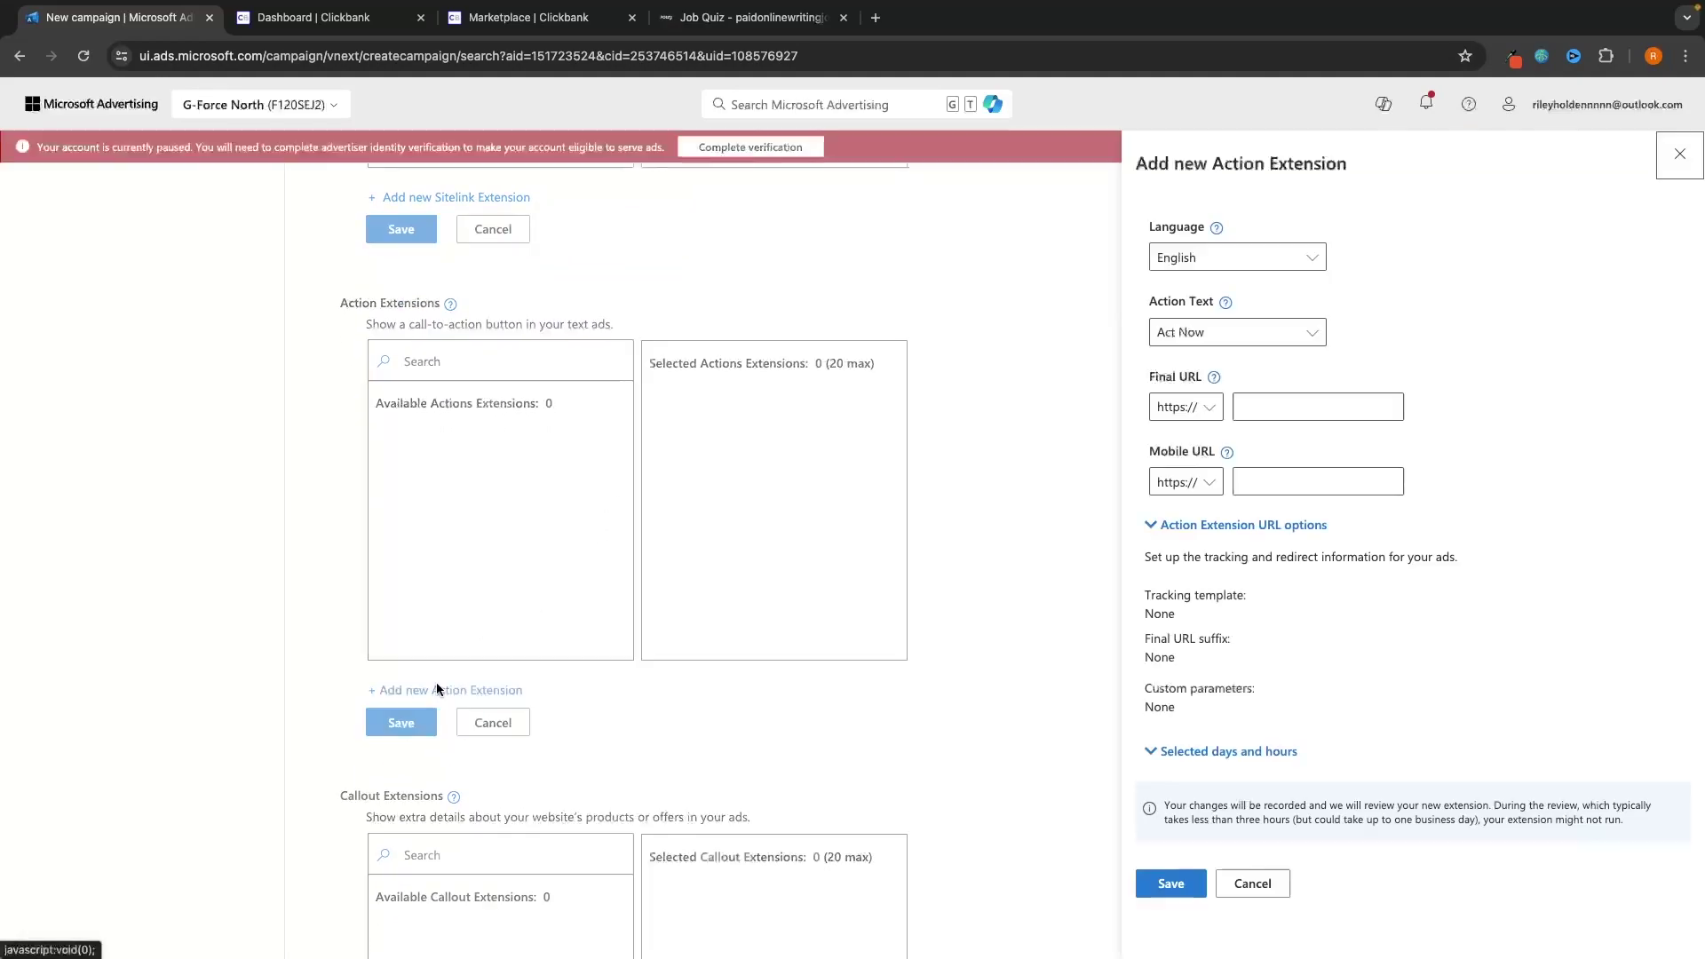
{"action": "left_click", "coordinate": [1226, 333]}
{"action": "scroll", "coordinate": [1225, 415], "scroll_direction": "down", "scroll_amount": 1}
{"action": "scroll", "coordinate": [1225, 408], "scroll_direction": "up", "scroll_amount": 1}
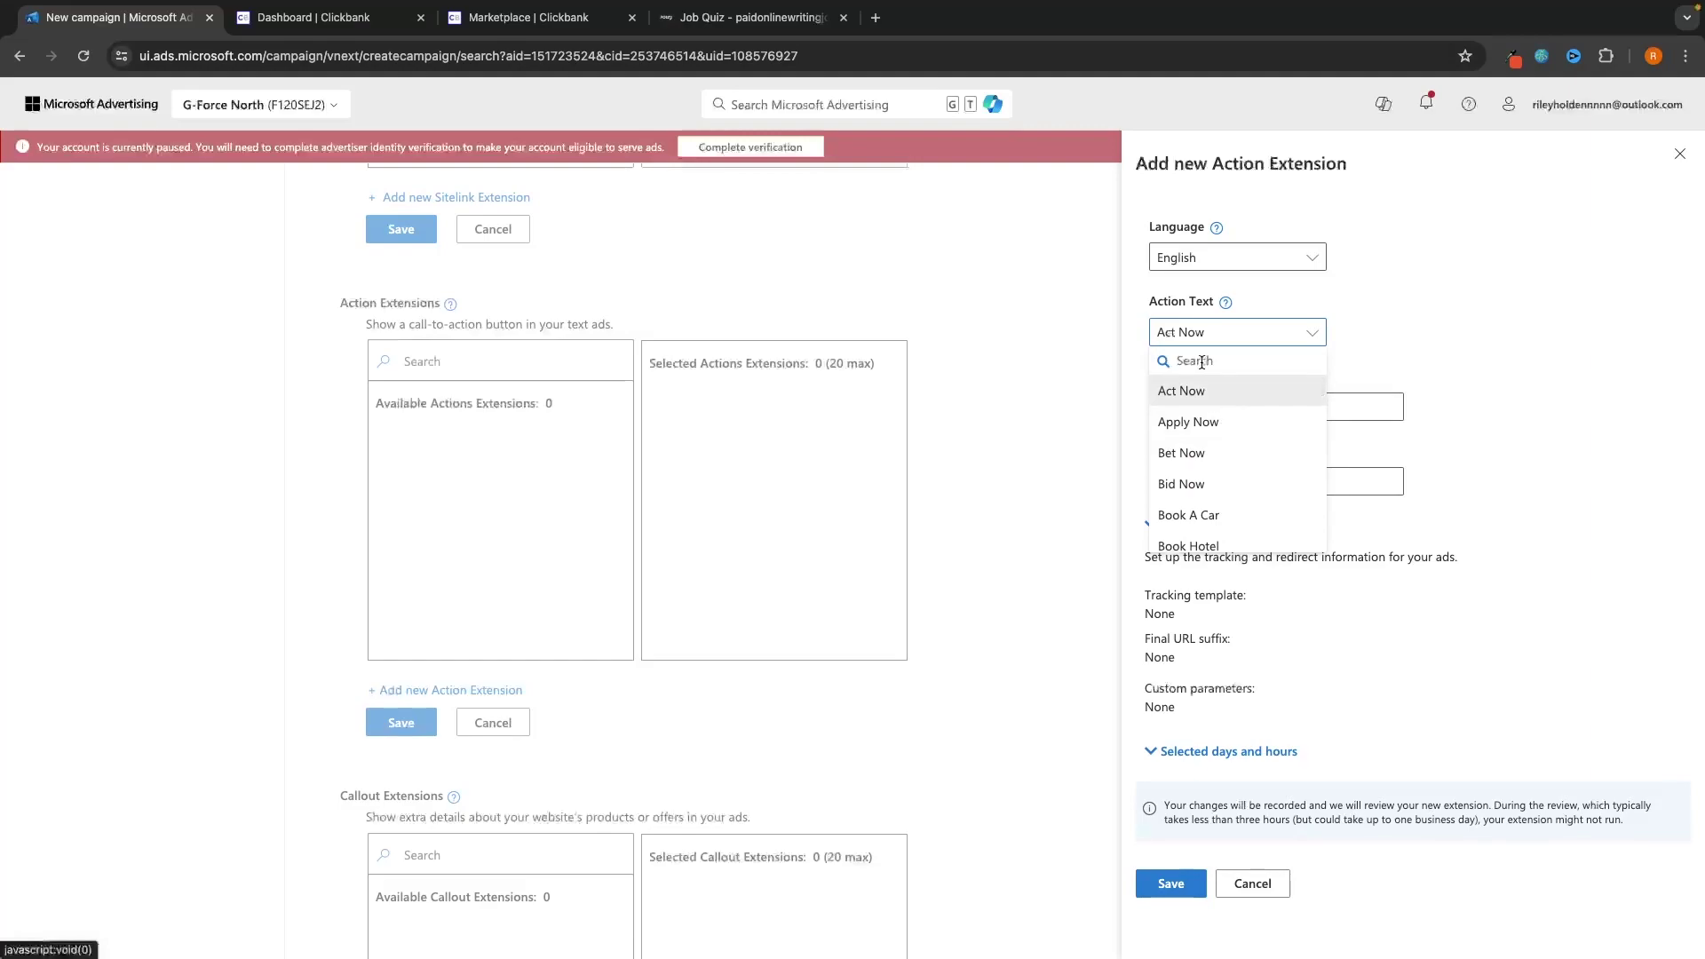
{"action": "left_click", "coordinate": [755, 18]}
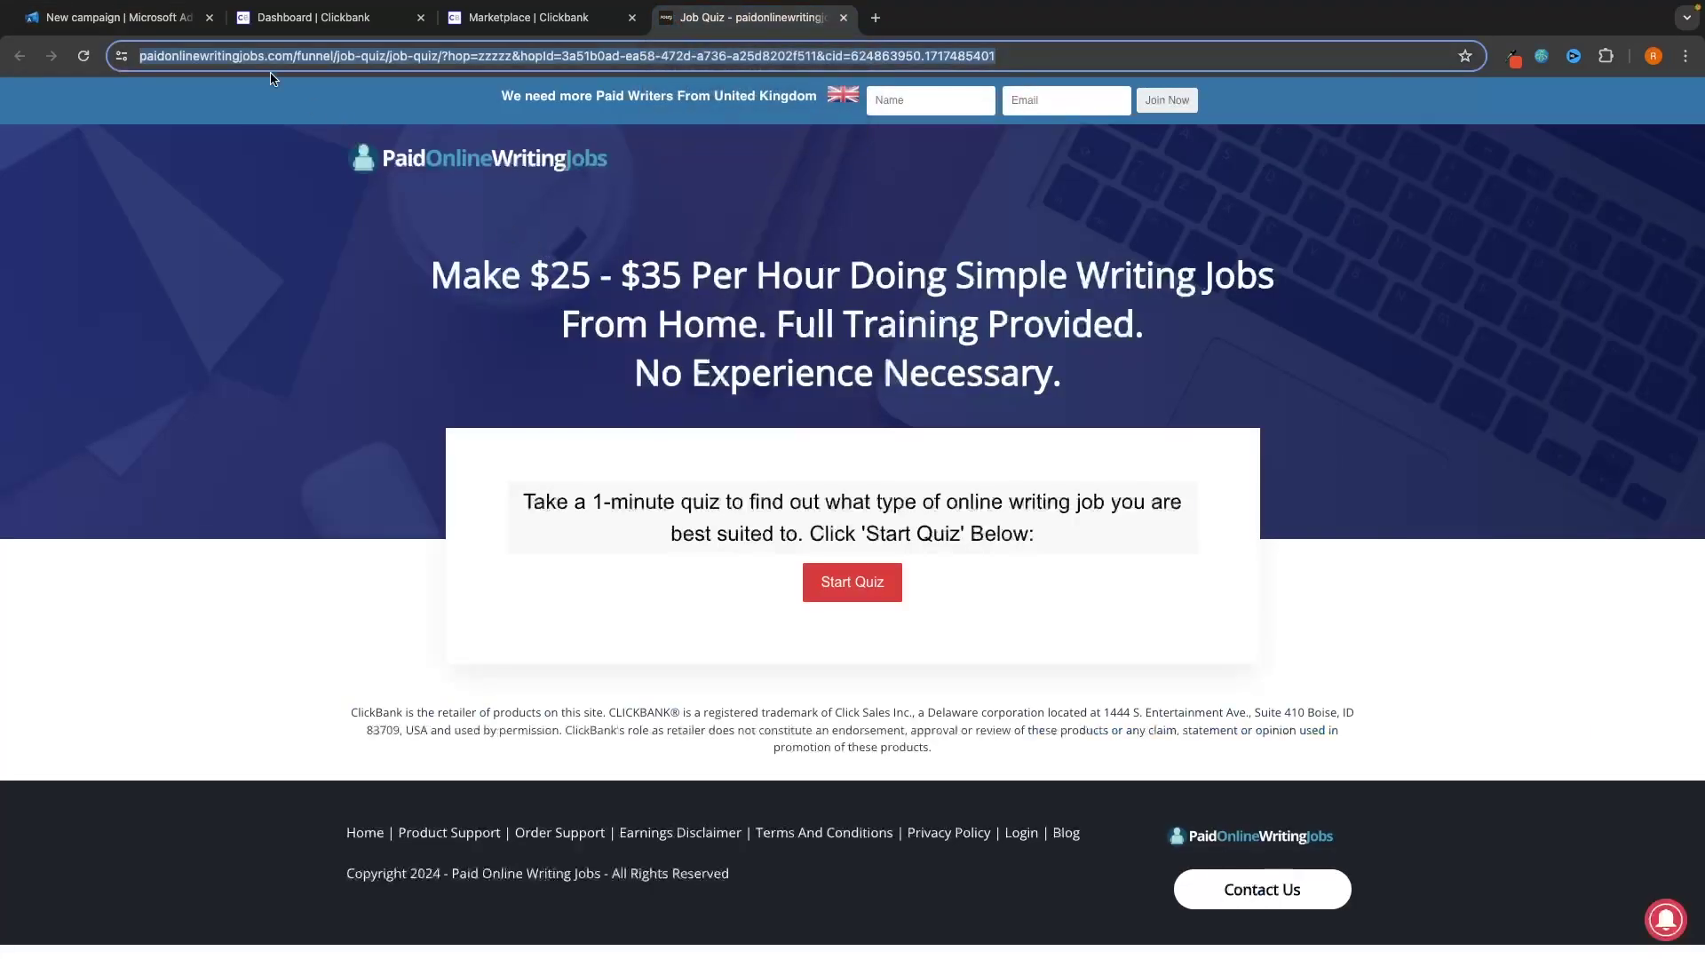
{"action": "left_click", "coordinate": [185, 24]}
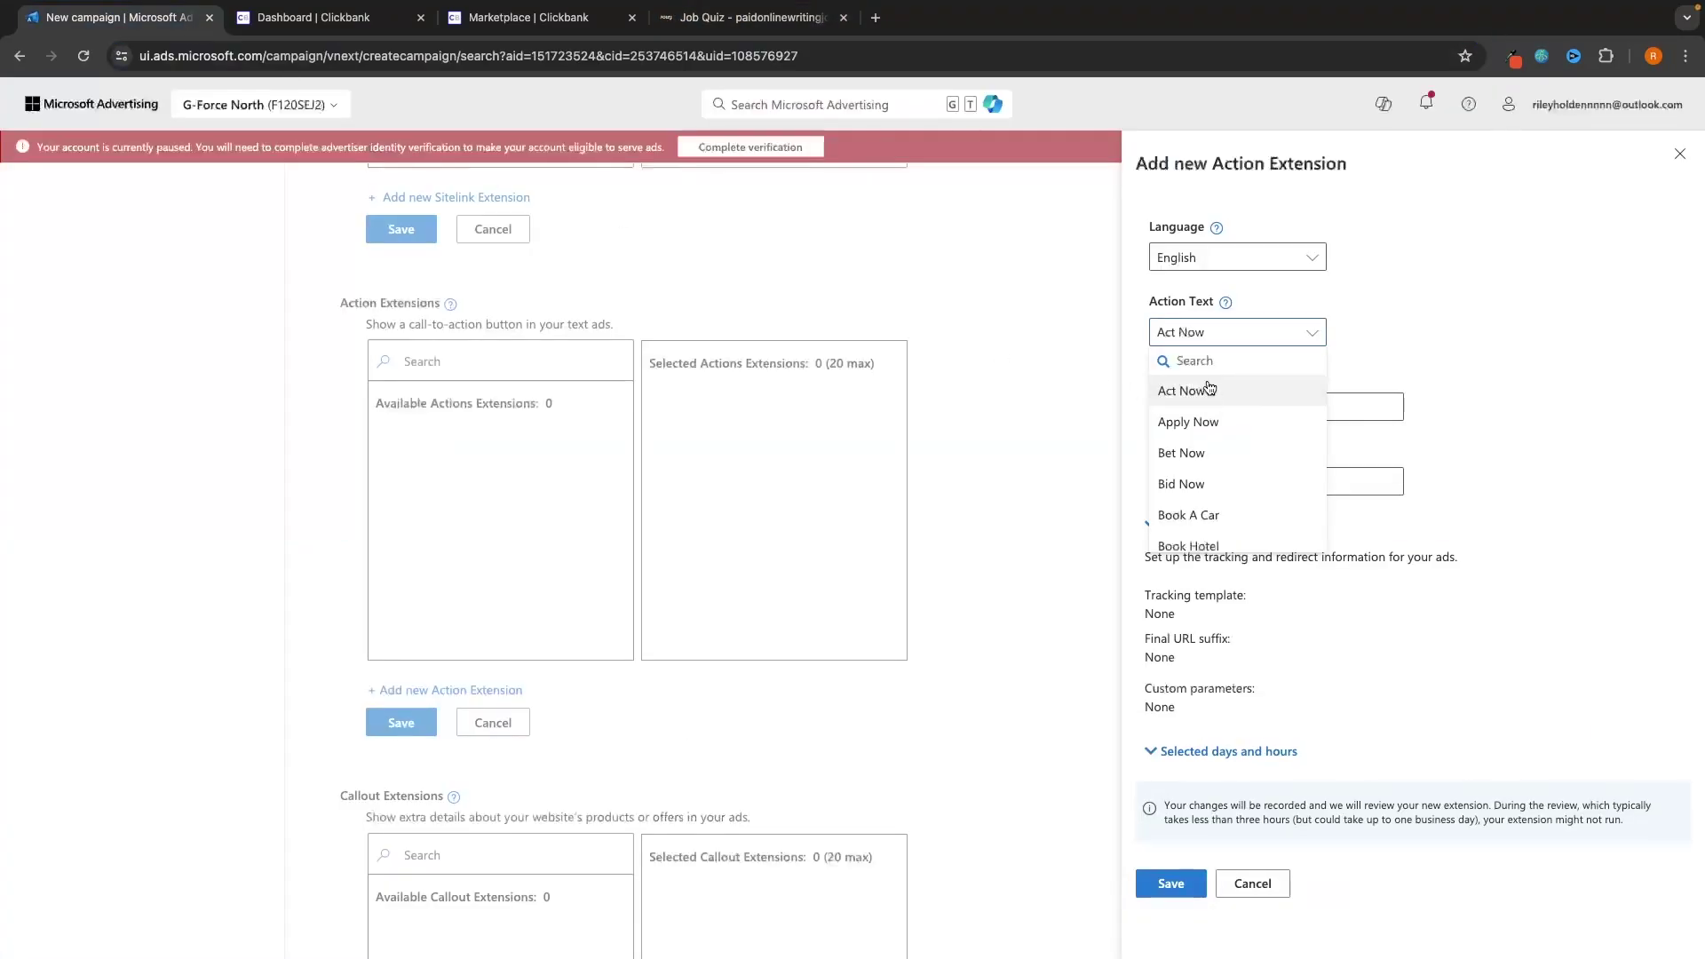
{"action": "left_click", "coordinate": [1195, 419]}
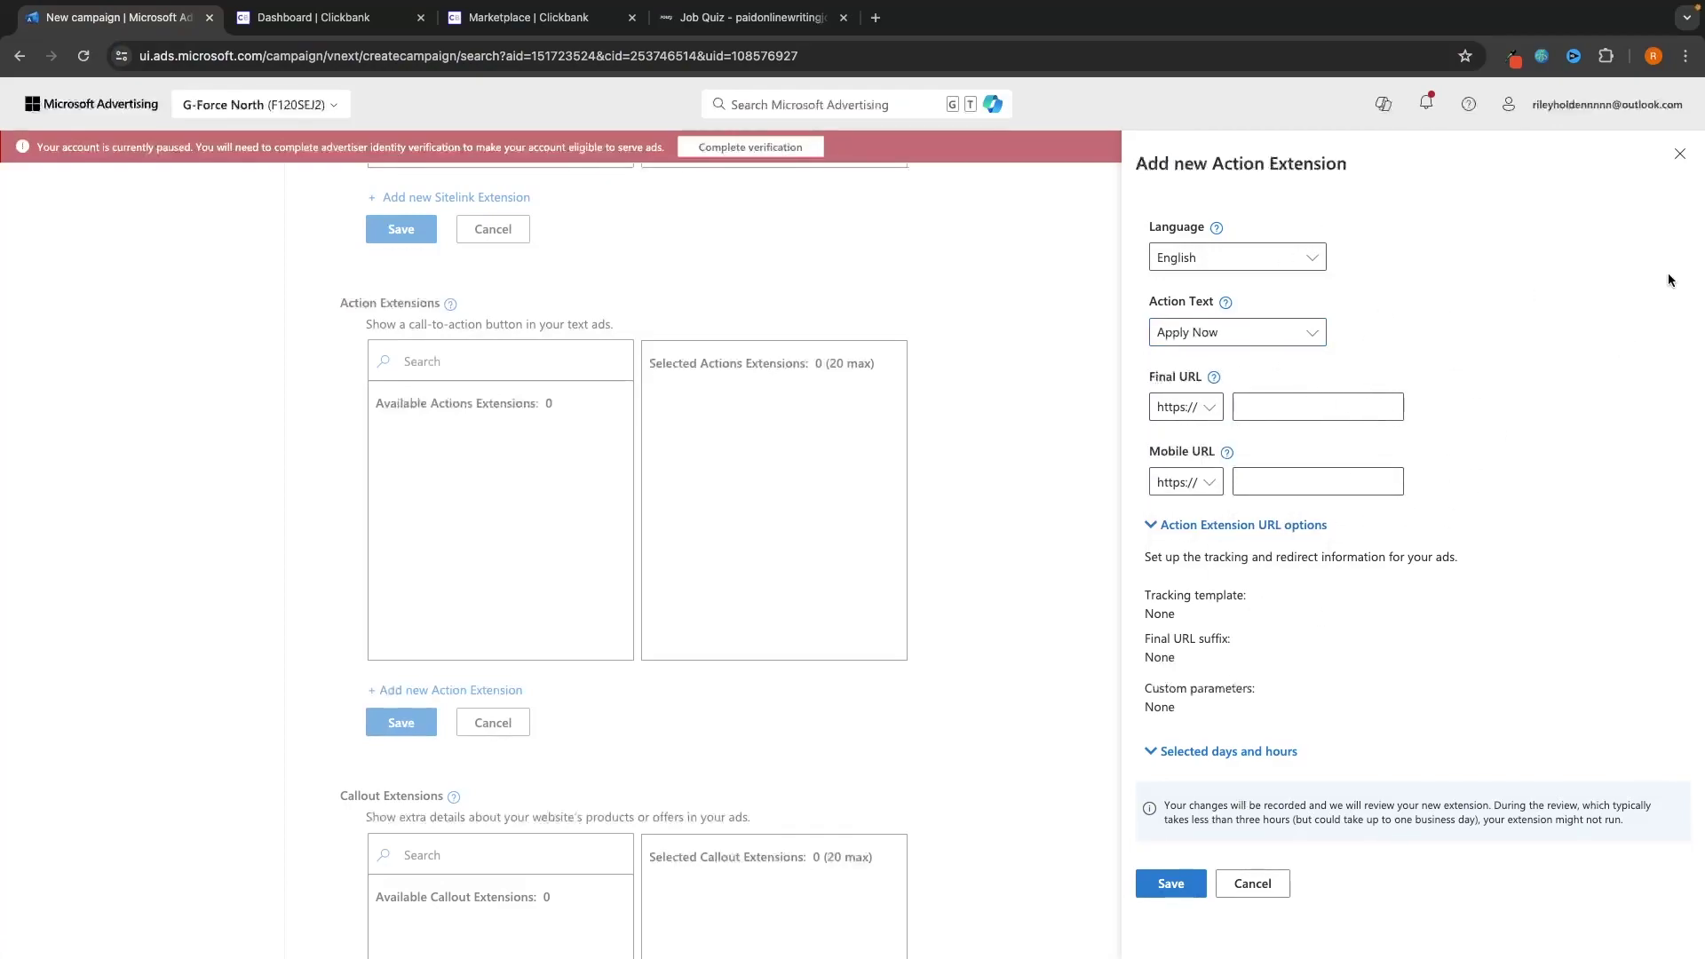
{"action": "left_click", "coordinate": [1680, 154]}
Step: Look over the callout and remaining ad extension sections and return to the standard ad groups
{"action": "scroll", "coordinate": [1260, 374], "scroll_direction": "down", "scroll_amount": 10}
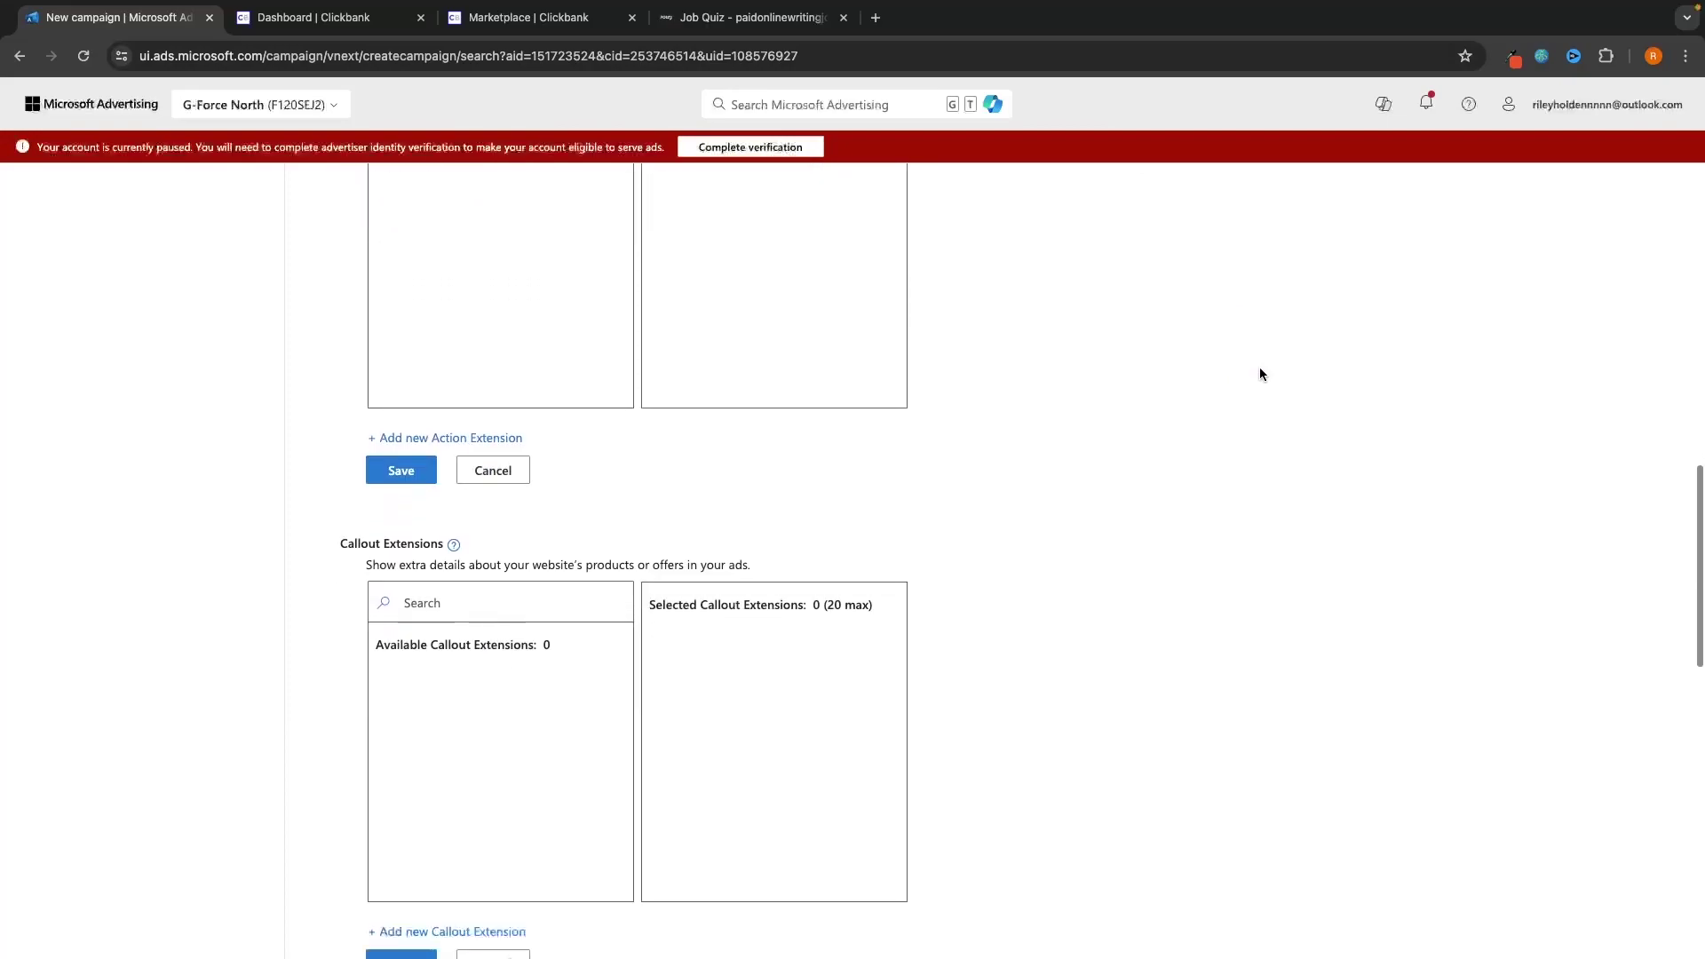
{"action": "scroll", "coordinate": [1260, 374], "scroll_direction": "down", "scroll_amount": 5}
{"action": "scroll", "coordinate": [999, 606], "scroll_direction": "up", "scroll_amount": 20}
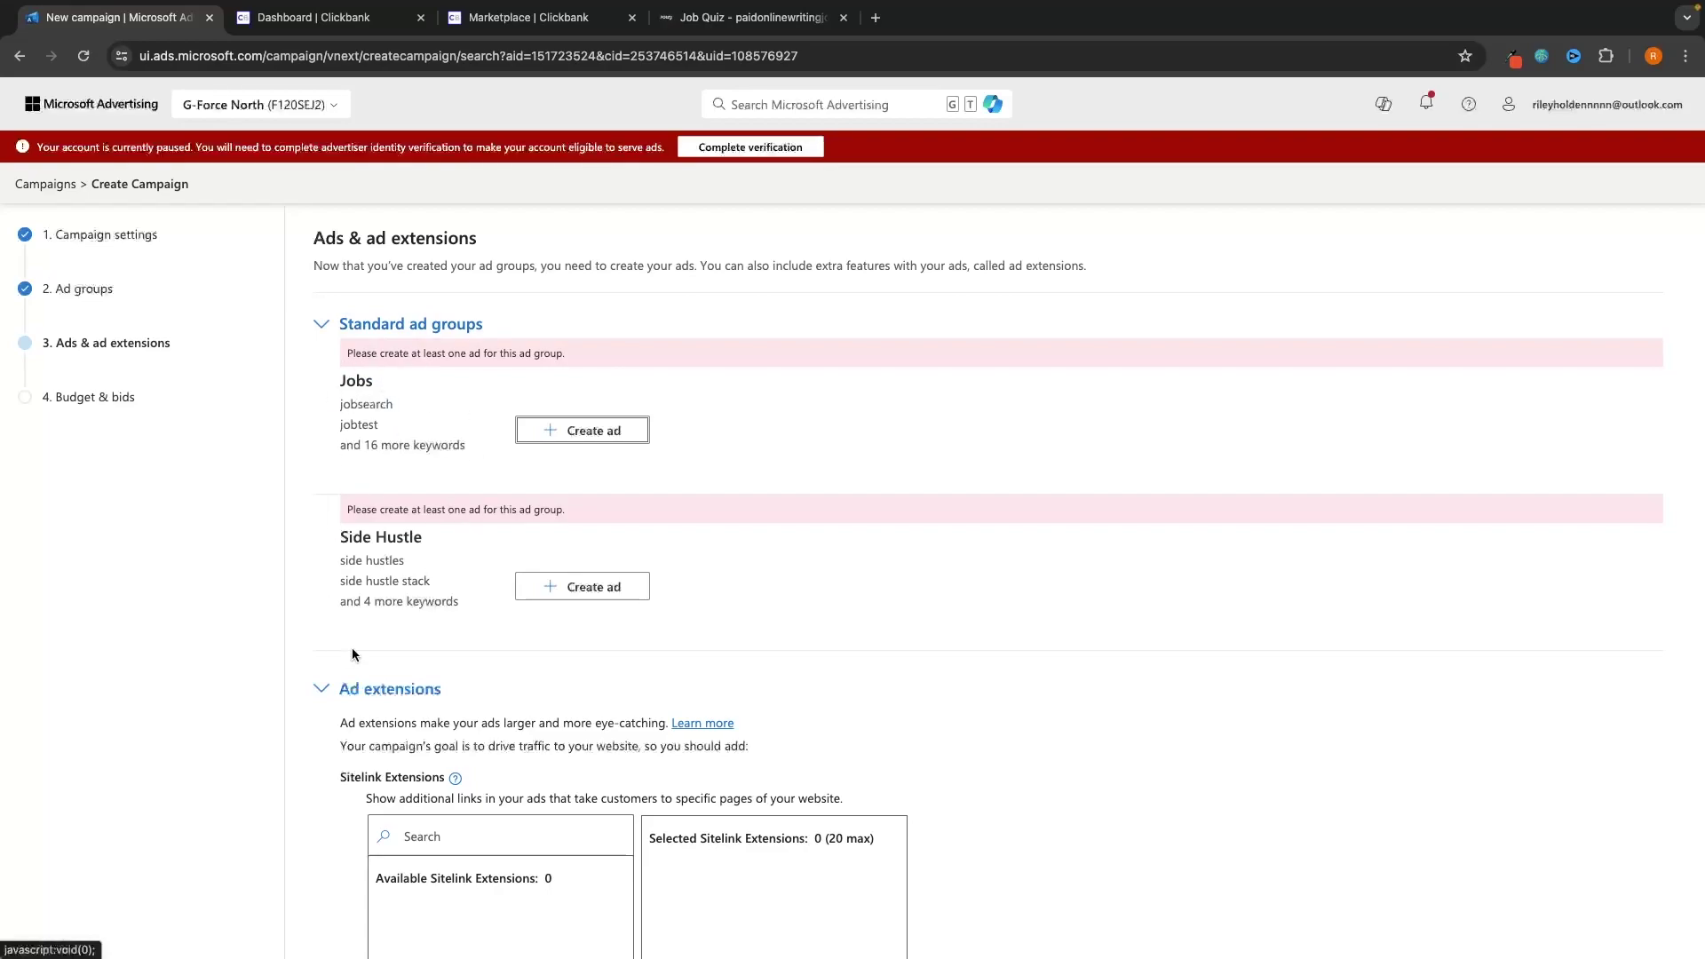
{"action": "left_click", "coordinate": [353, 325]}
{"action": "left_click", "coordinate": [354, 325]}
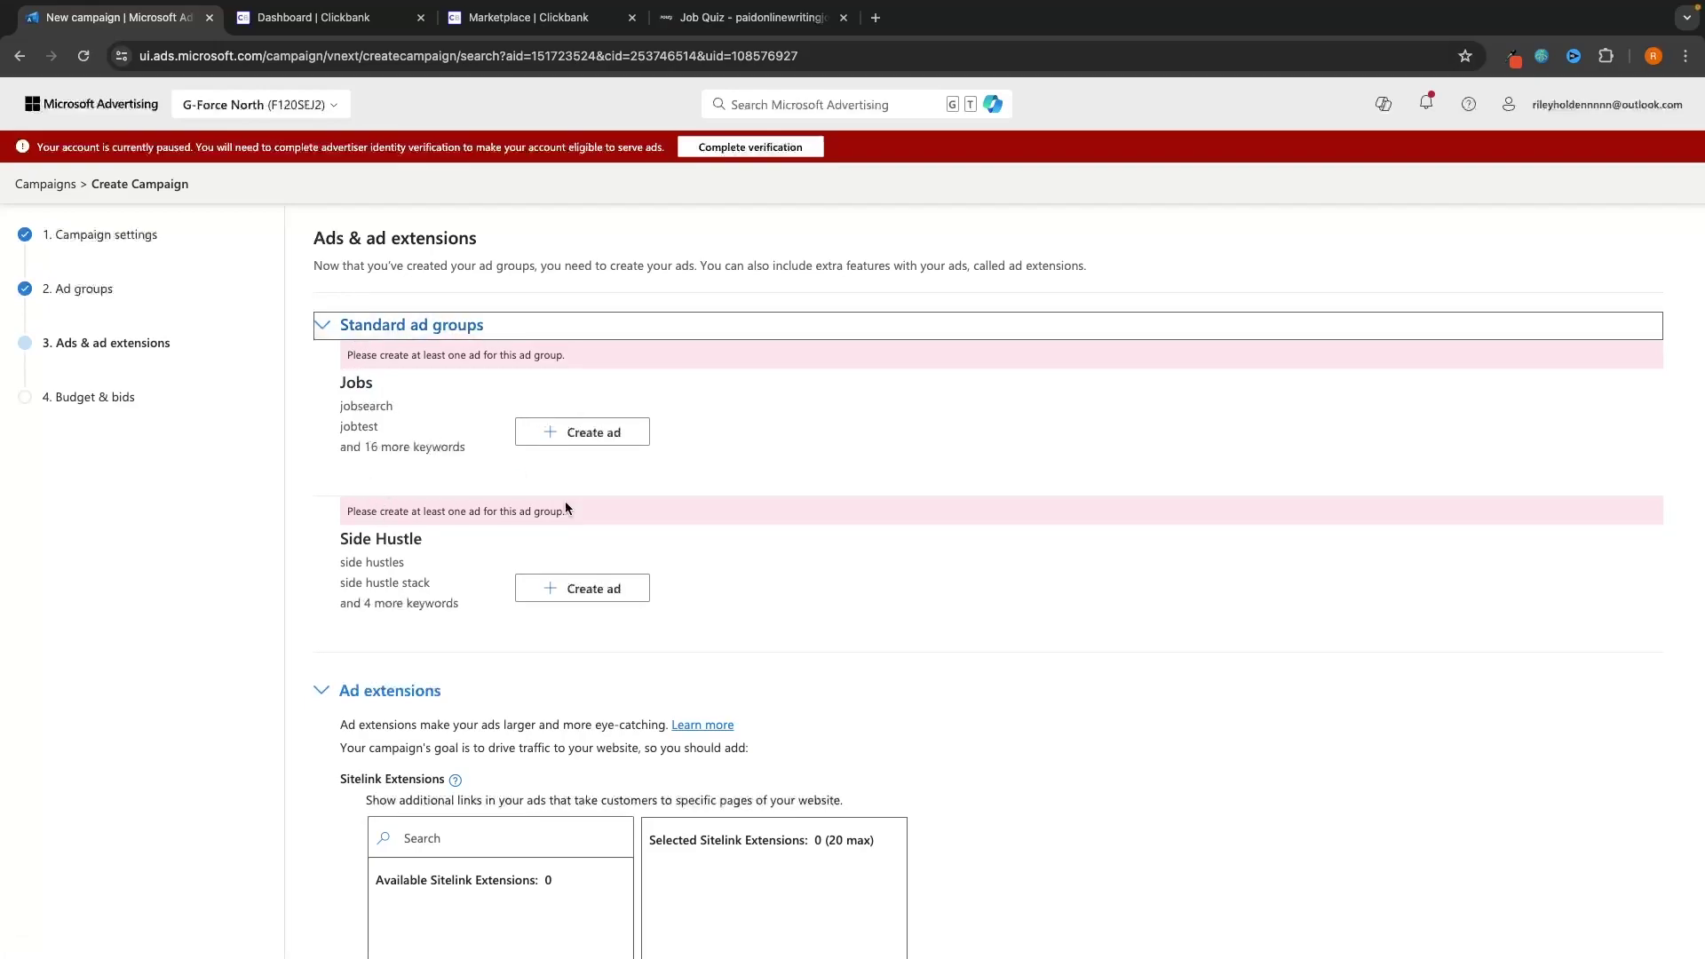
Step: Start a new responsive search ad for the Jobs ad group and review its URL, headline and description fields
{"action": "left_click", "coordinate": [578, 431]}
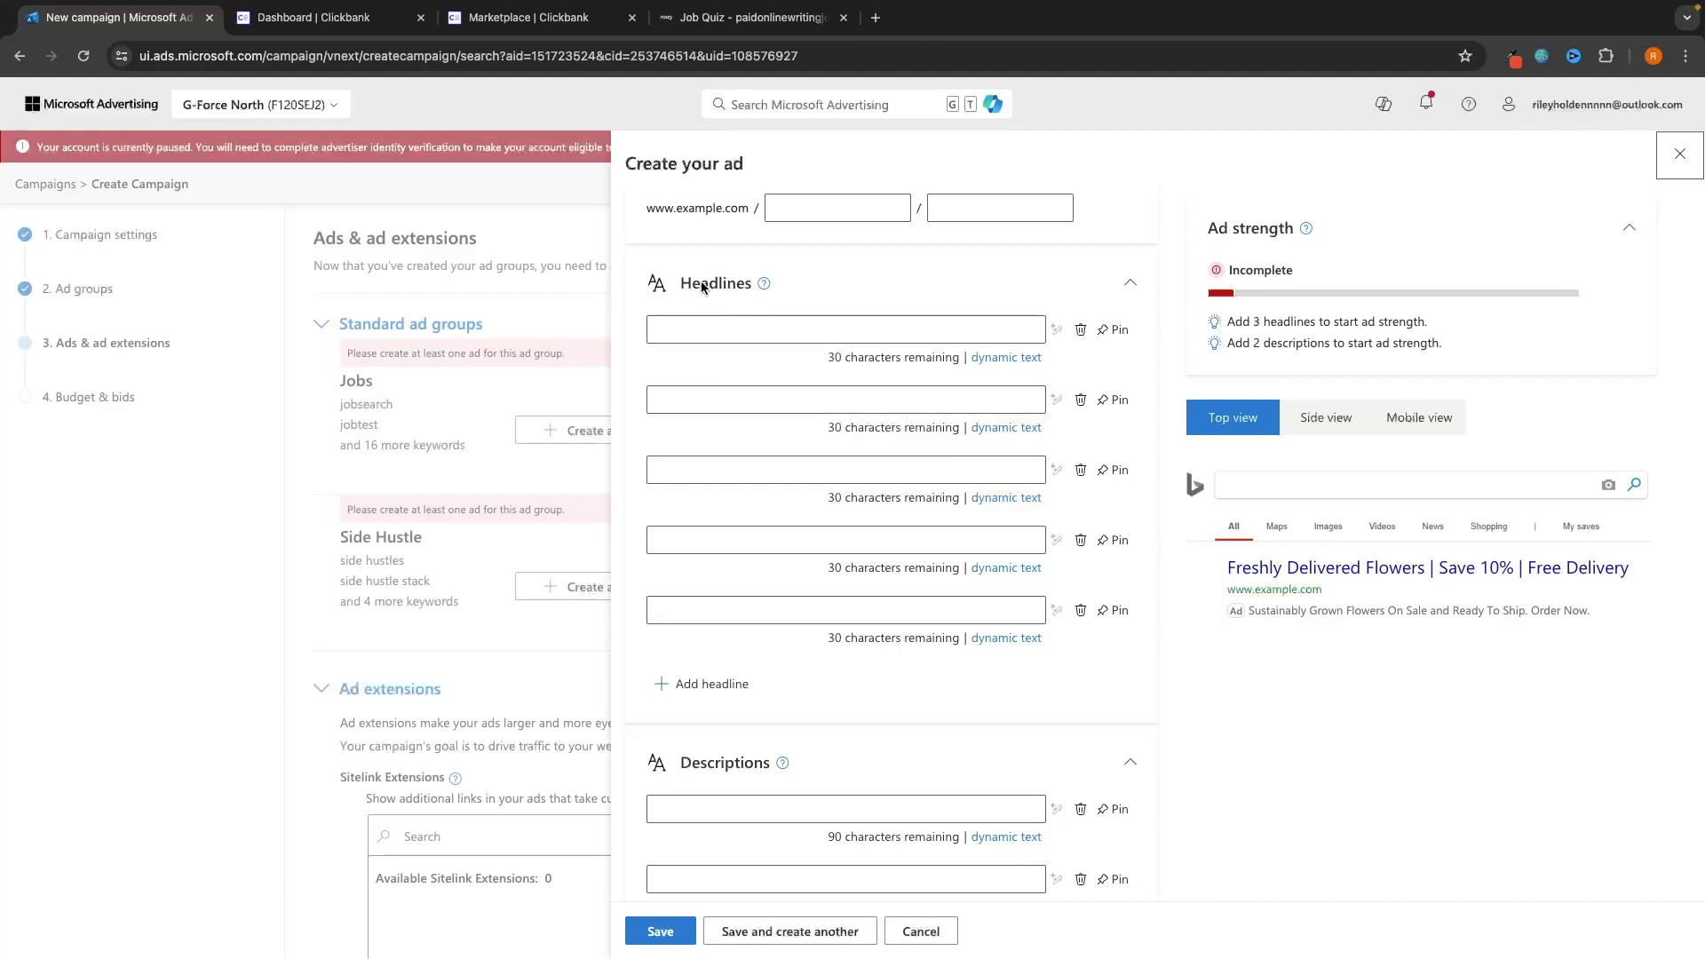
{"action": "scroll", "coordinate": [762, 350], "scroll_direction": "down", "scroll_amount": 3}
{"action": "scroll", "coordinate": [718, 525], "scroll_direction": "up", "scroll_amount": 3}
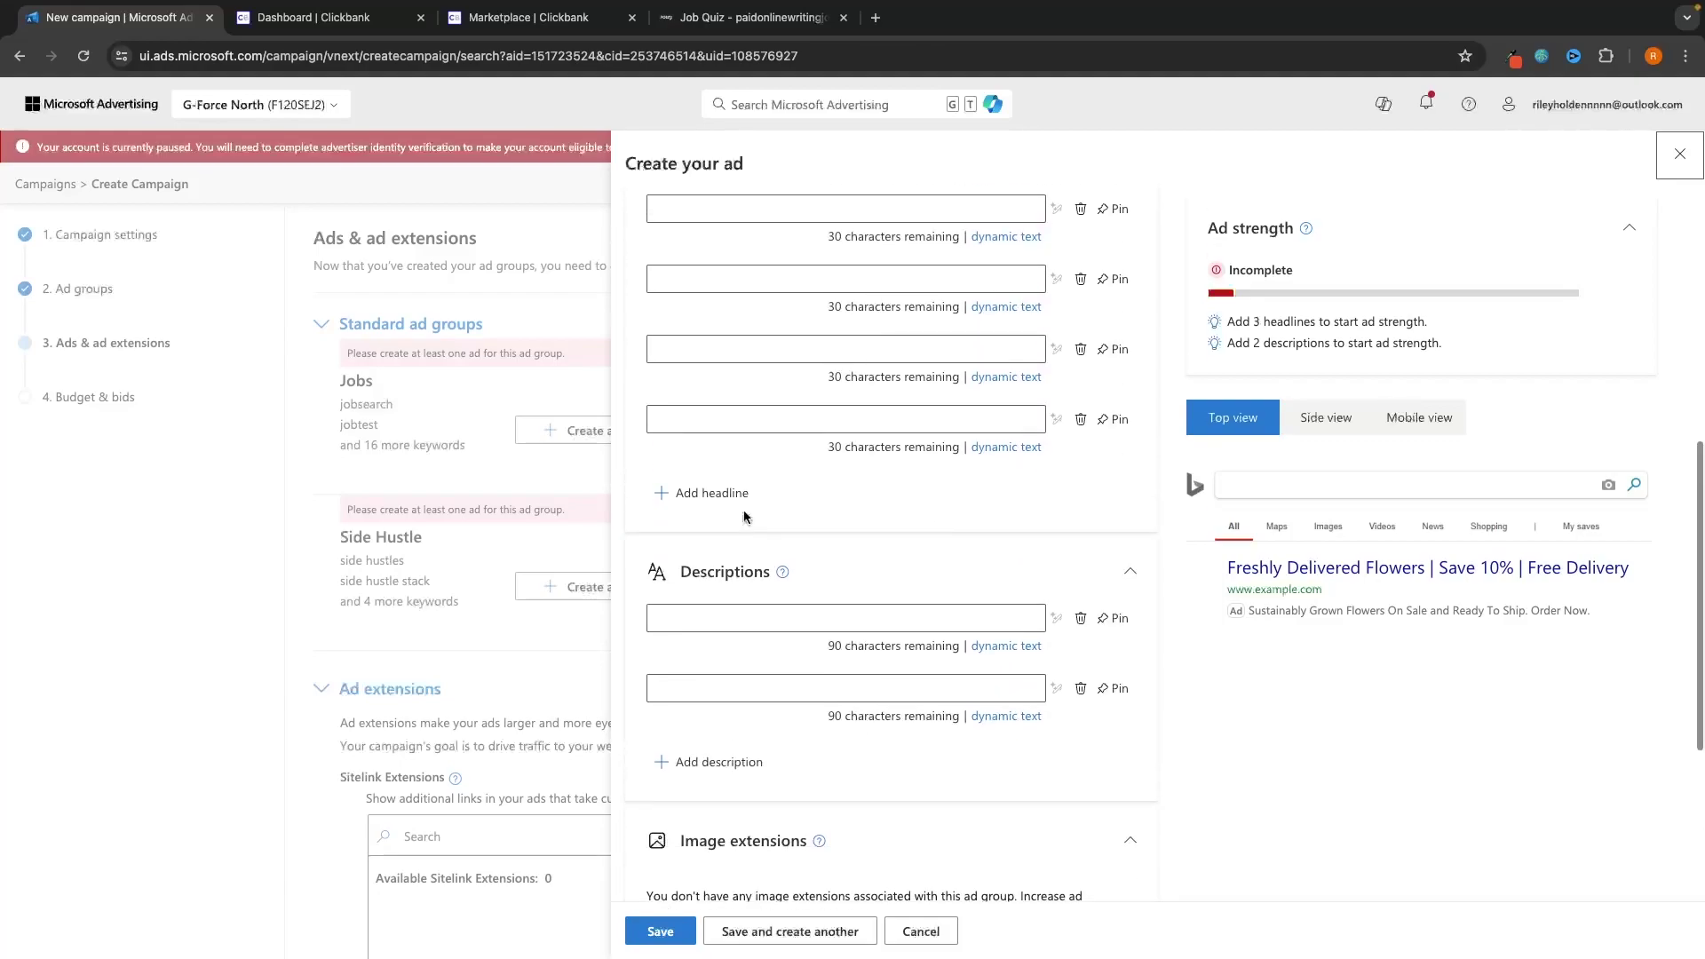
{"action": "scroll", "coordinate": [785, 685], "scroll_direction": "up", "scroll_amount": 3}
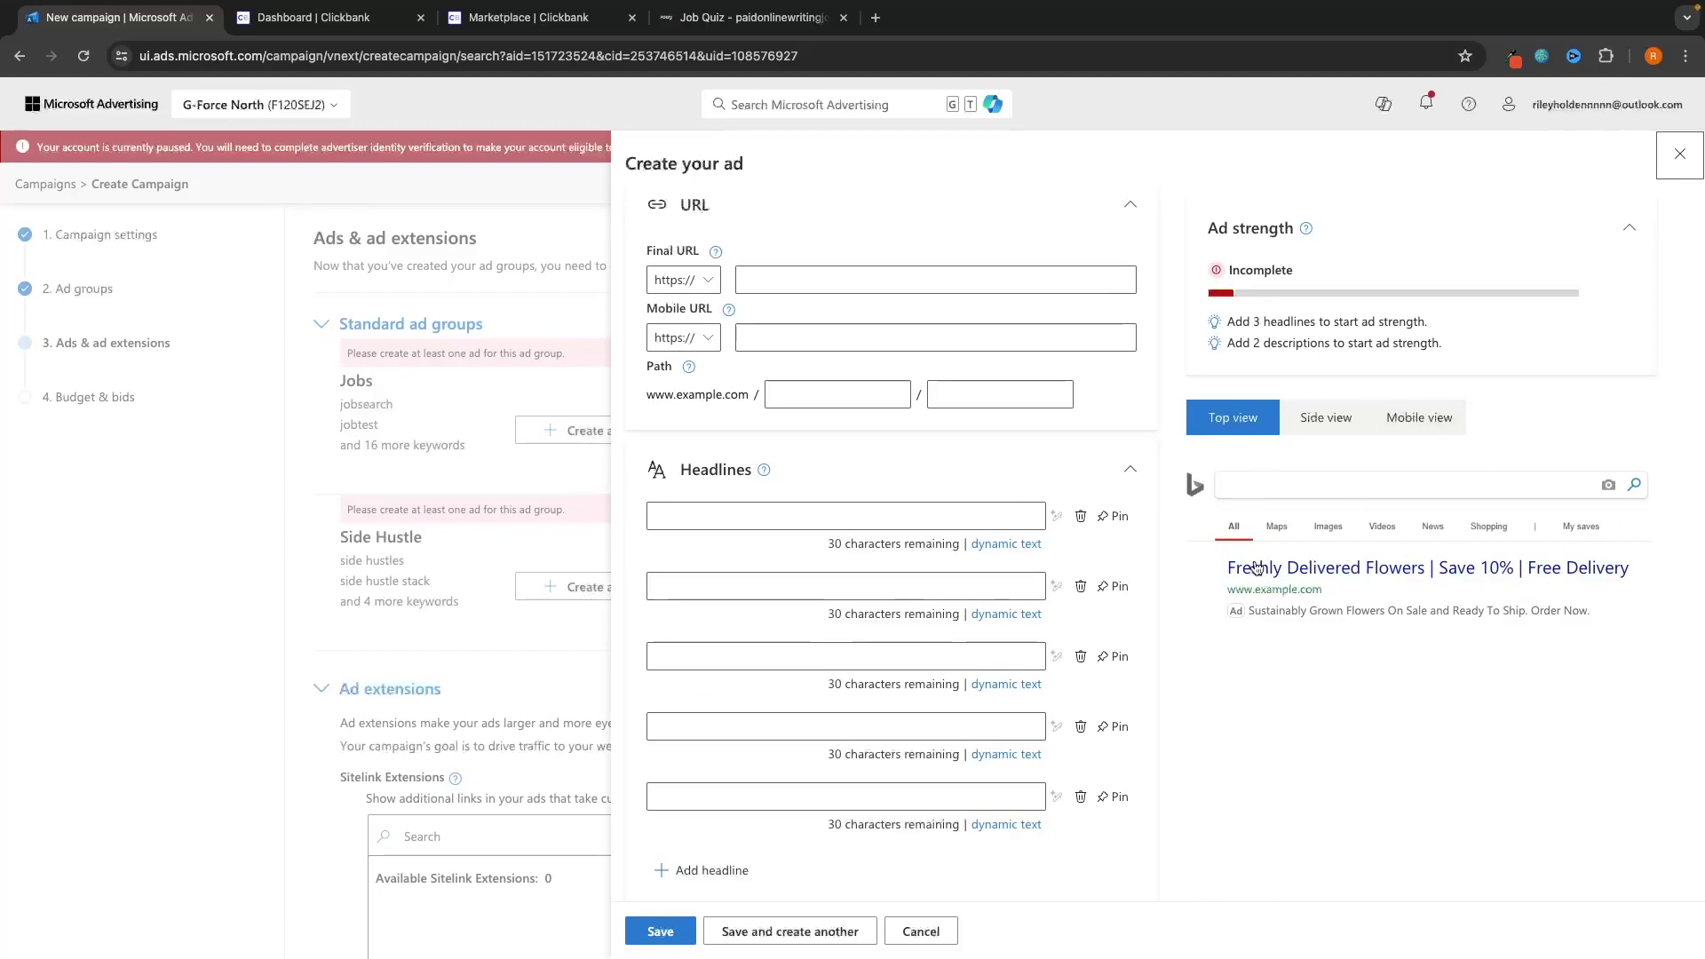
{"action": "scroll", "coordinate": [1431, 668], "scroll_direction": "up", "scroll_amount": 2}
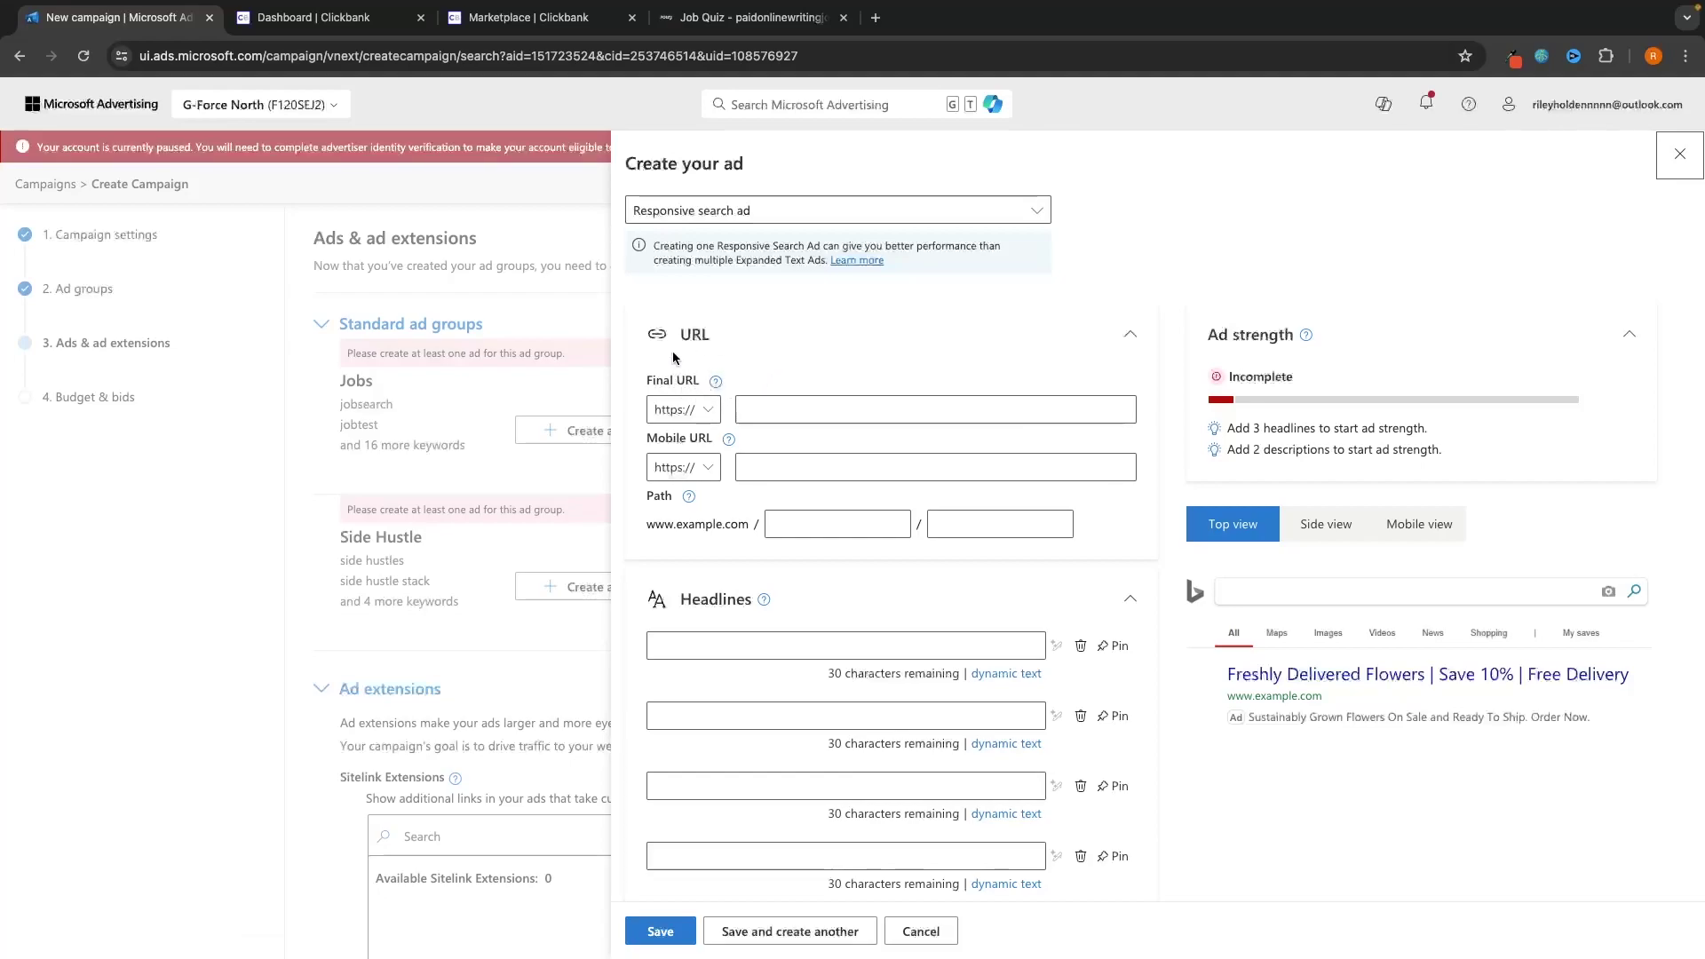
Step: Switch to the ClickBank marketplace and create a HopLink for Paid Online Writing Jobs using the account's affiliate nickname
{"action": "left_click", "coordinate": [541, 26]}
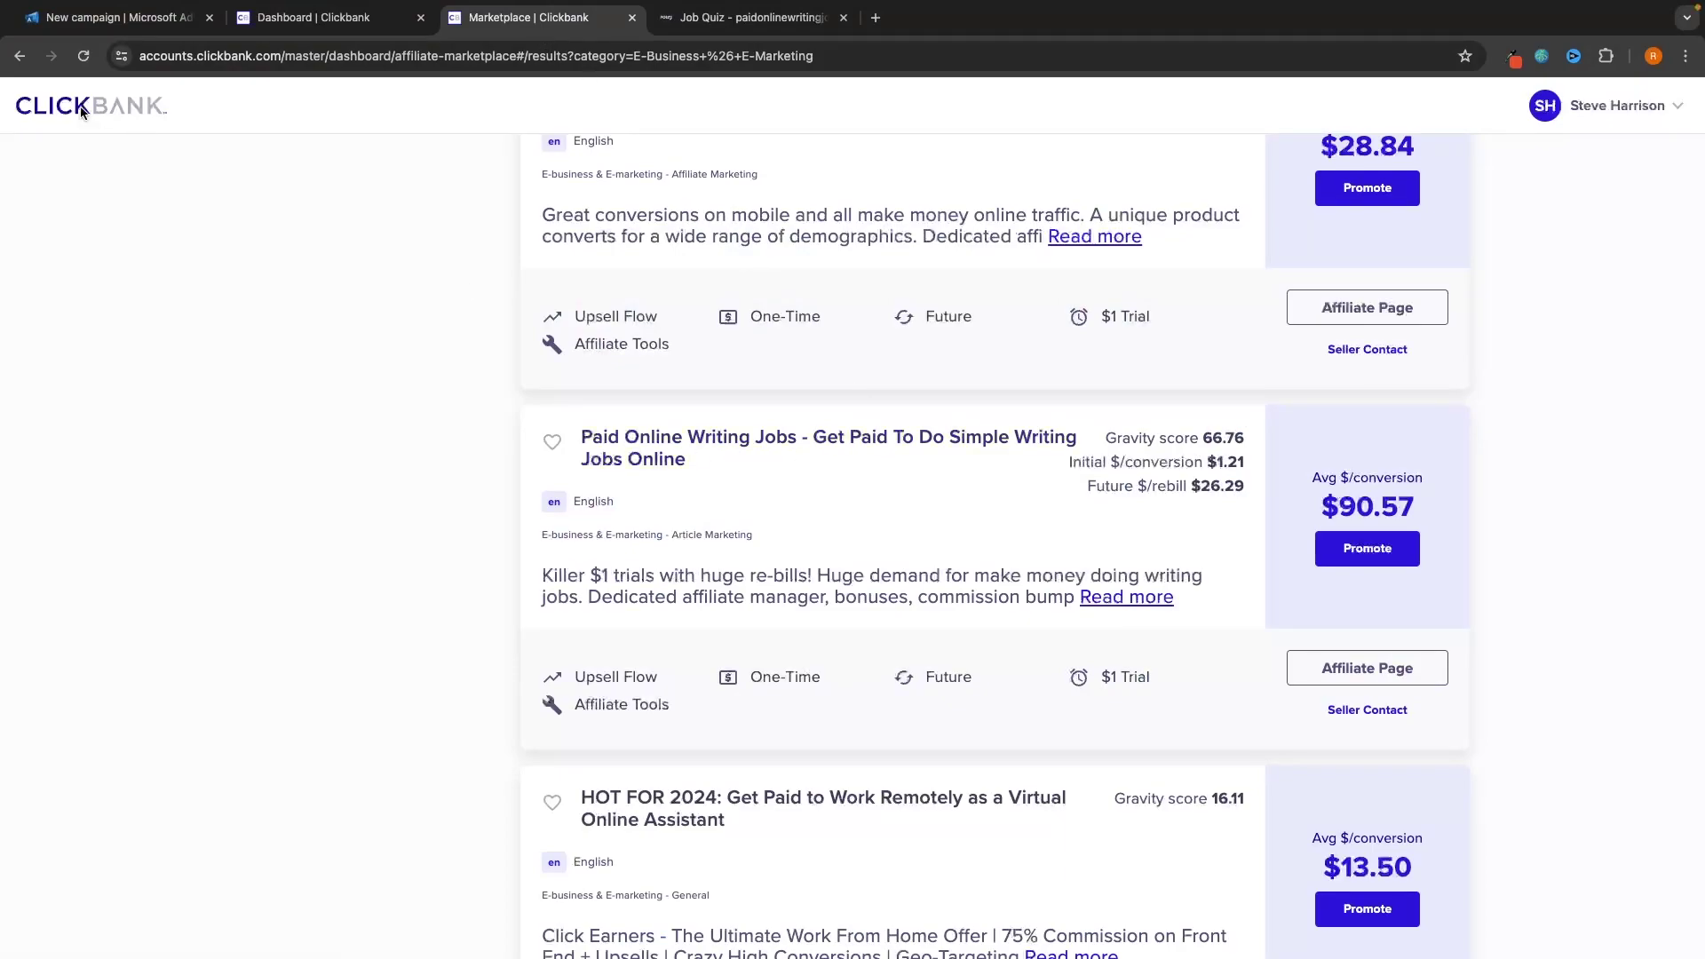
{"action": "left_click", "coordinate": [1365, 555]}
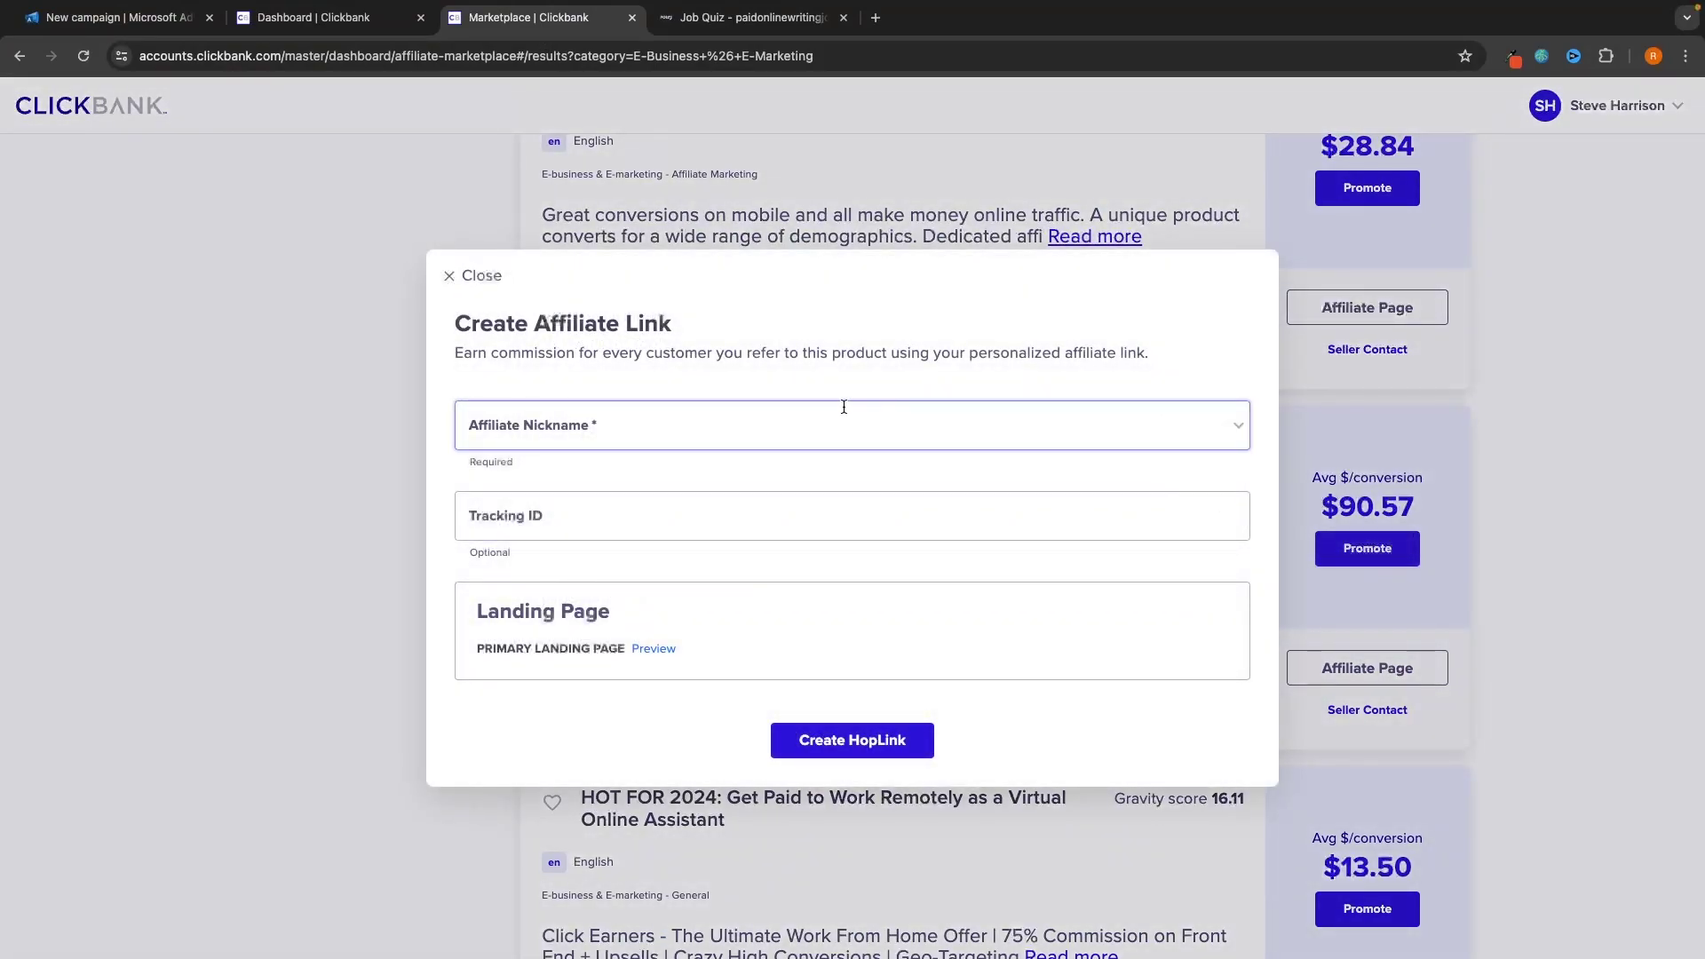
{"action": "left_click", "coordinate": [804, 335]}
{"action": "left_click", "coordinate": [730, 381]}
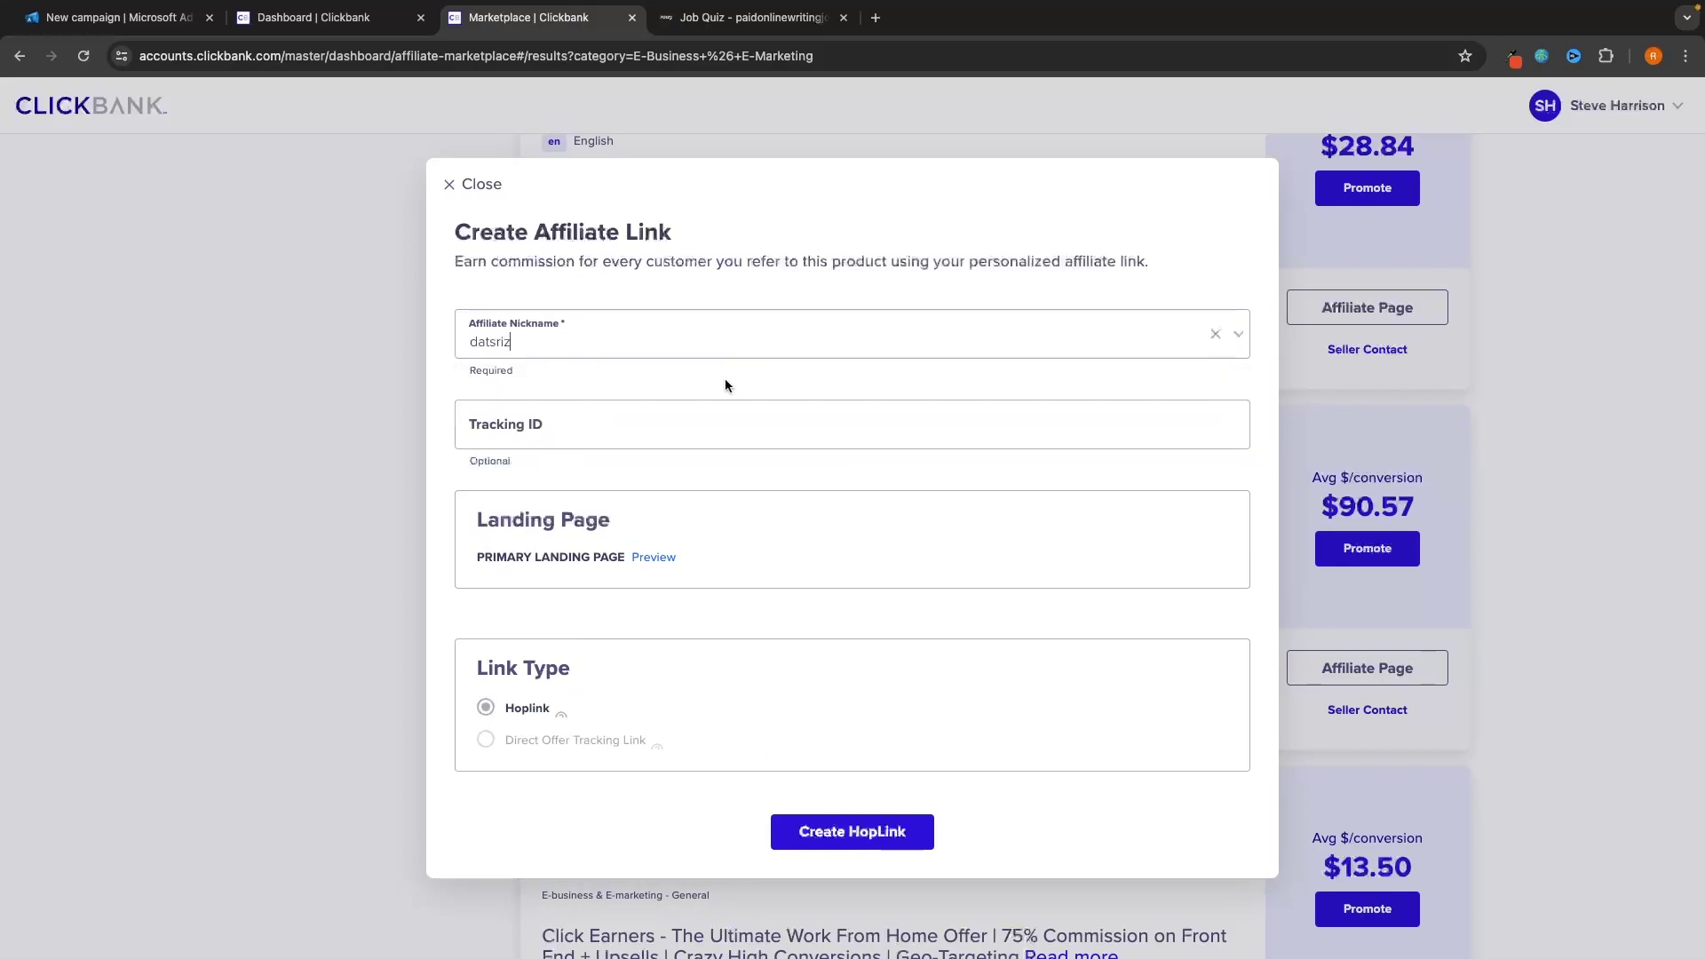
{"action": "left_click", "coordinate": [866, 830]}
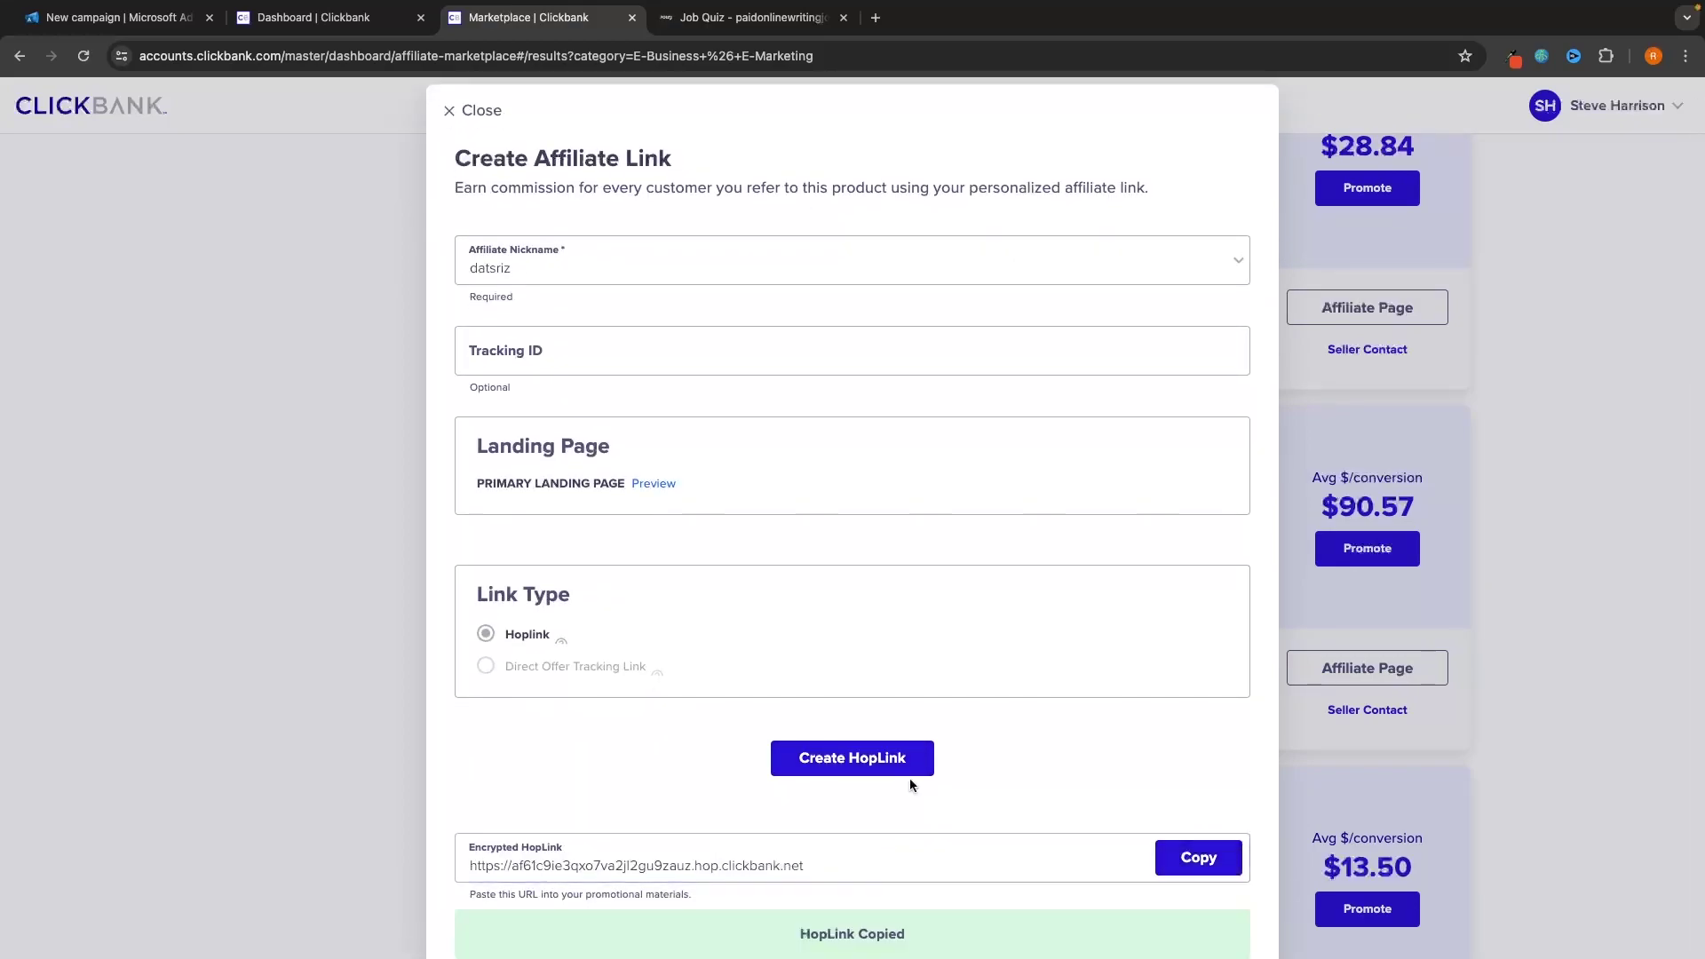
Step: Return to Microsoft Advertising and enter the copied HopLink as both the final URL and the mobile URL of the Jobs ad
{"action": "left_click", "coordinate": [697, 19]}
{"action": "left_click", "coordinate": [114, 17]}
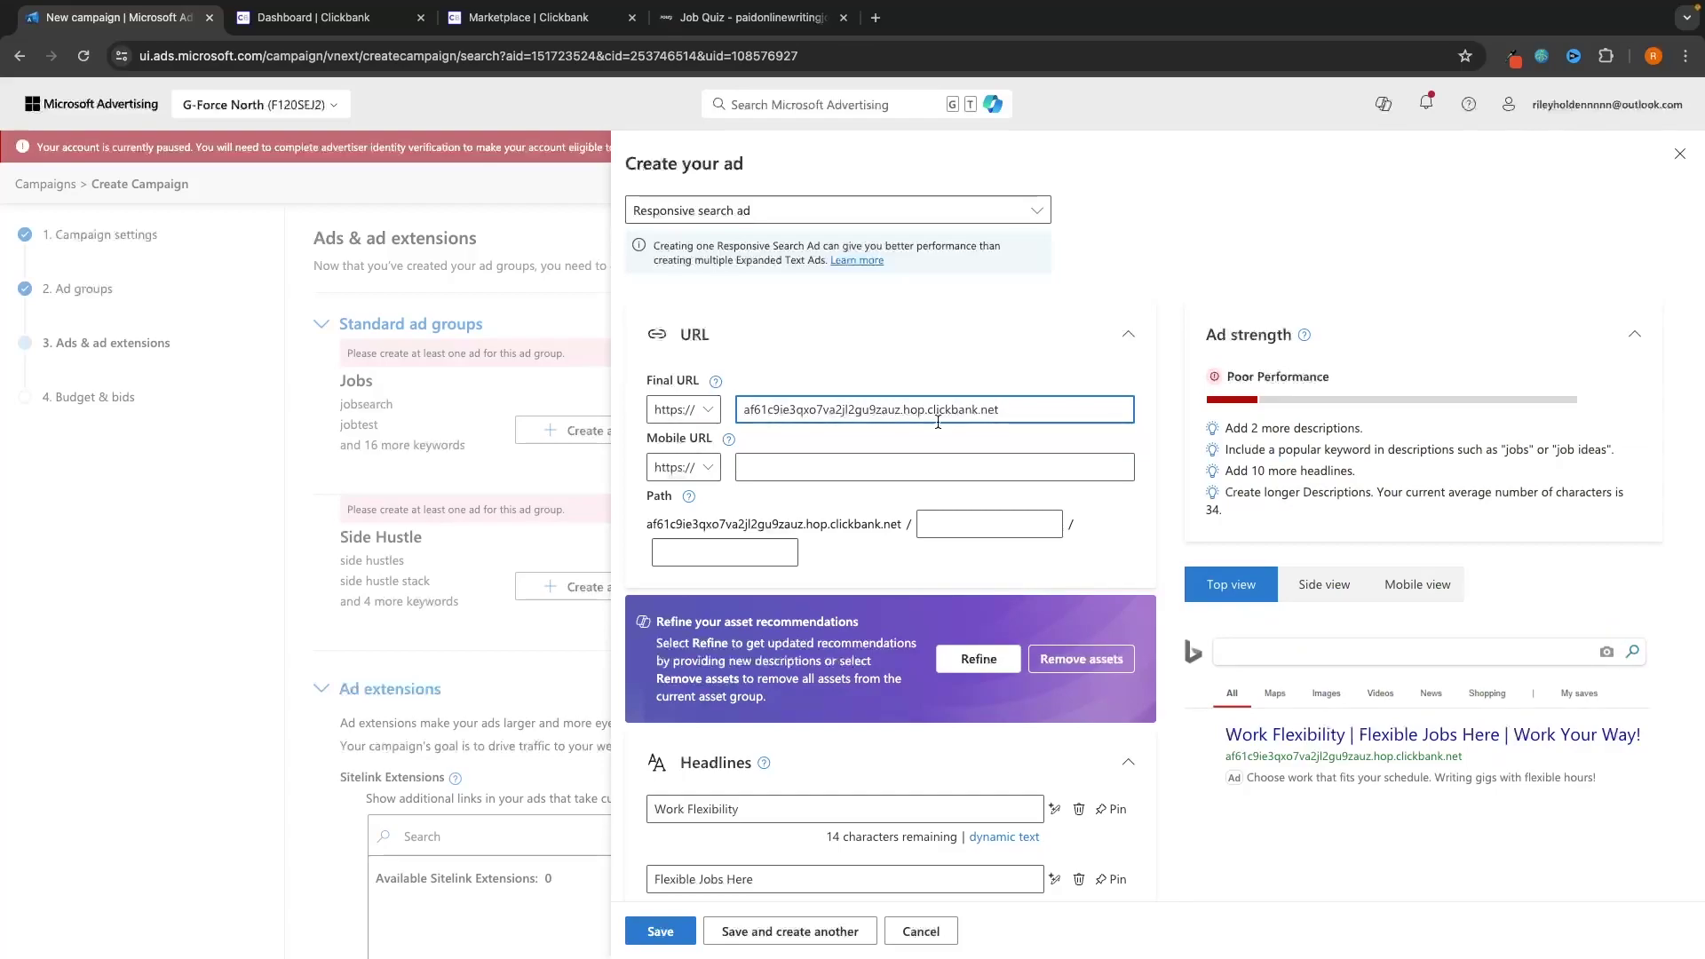
{"action": "left_click", "coordinate": [835, 468]}
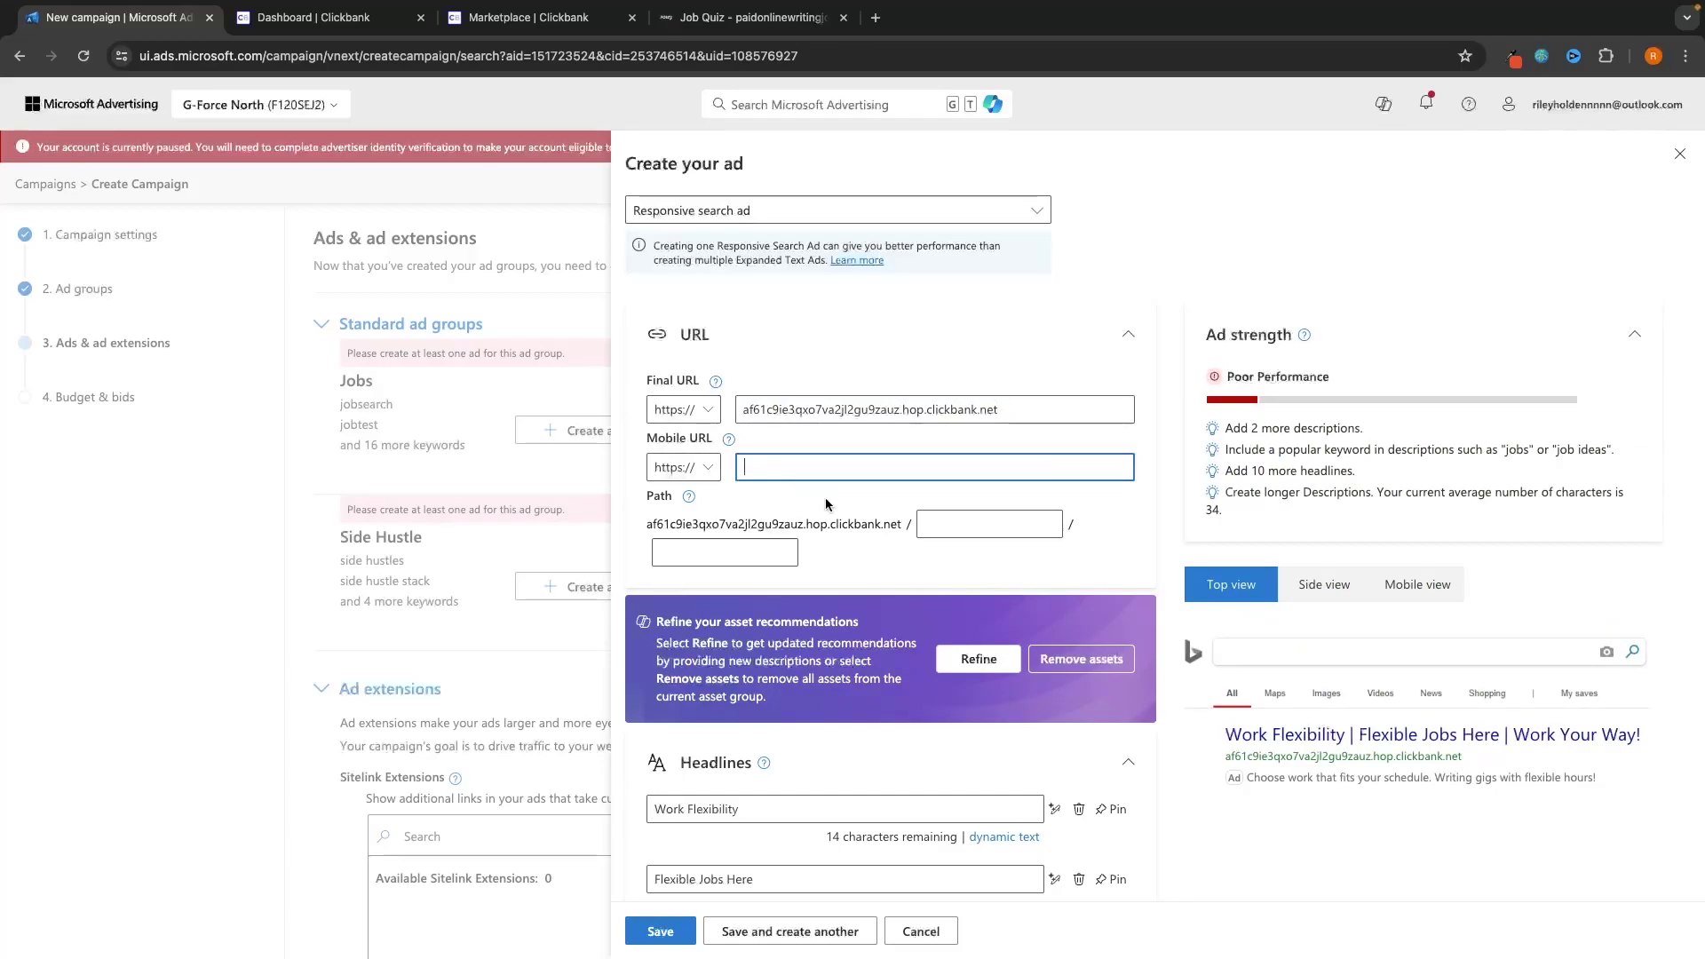
{"action": "key", "text": "ctrl+v"}
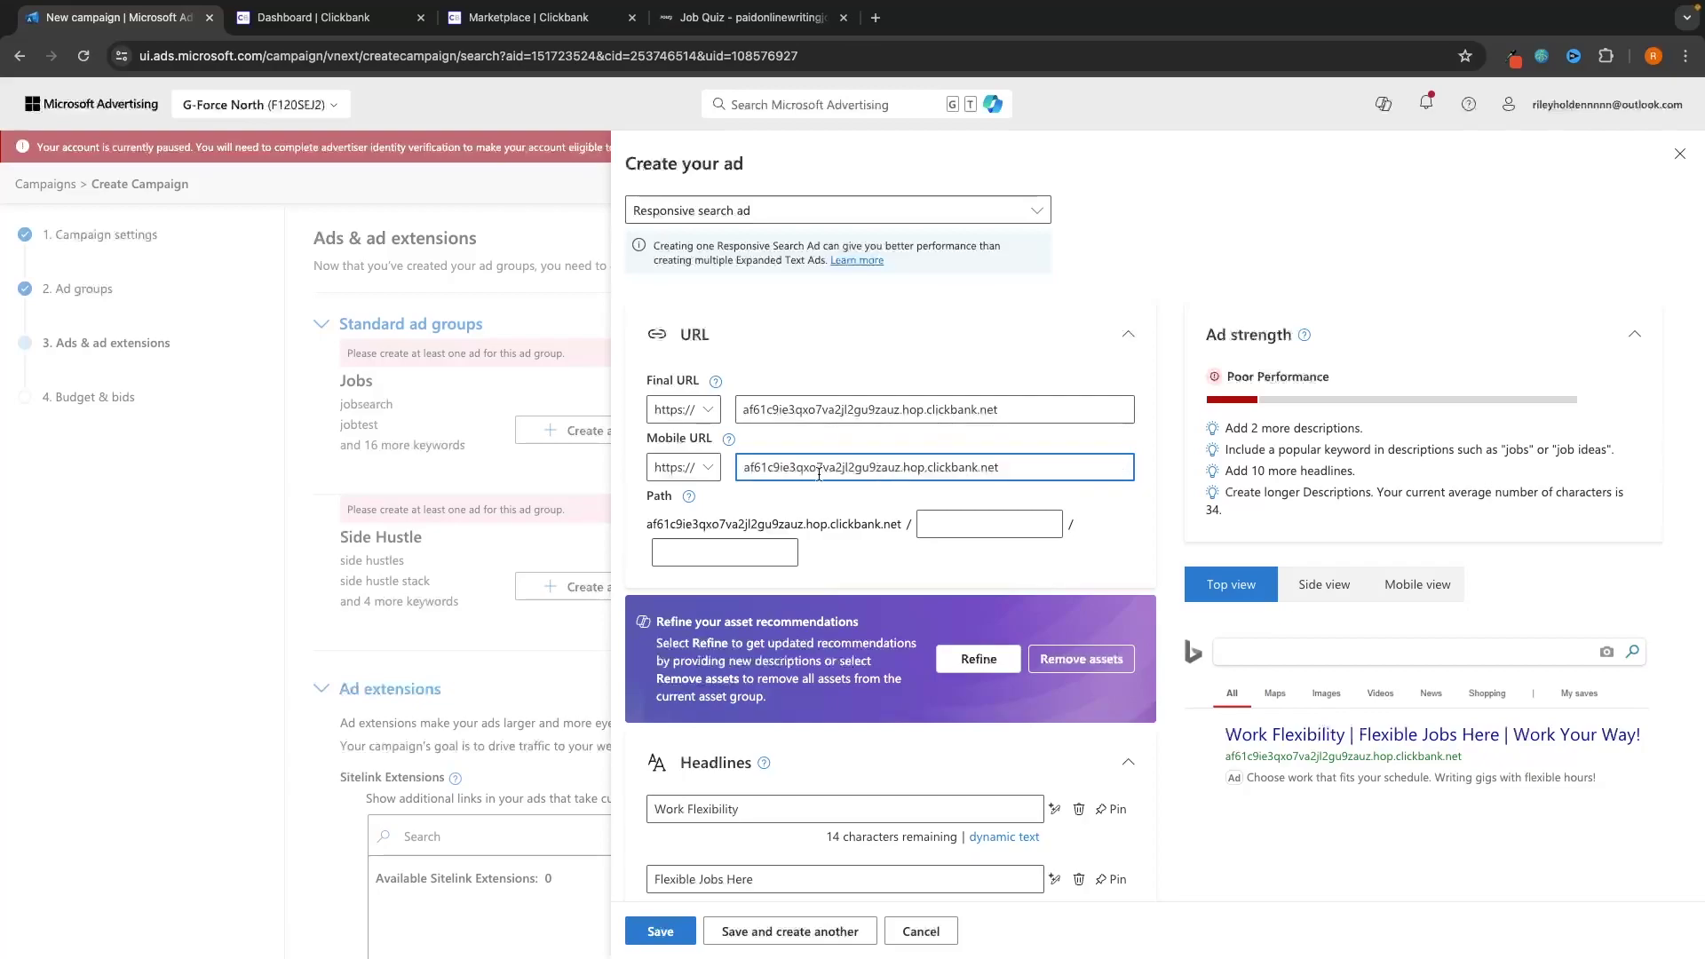
{"action": "left_click", "coordinate": [844, 555]}
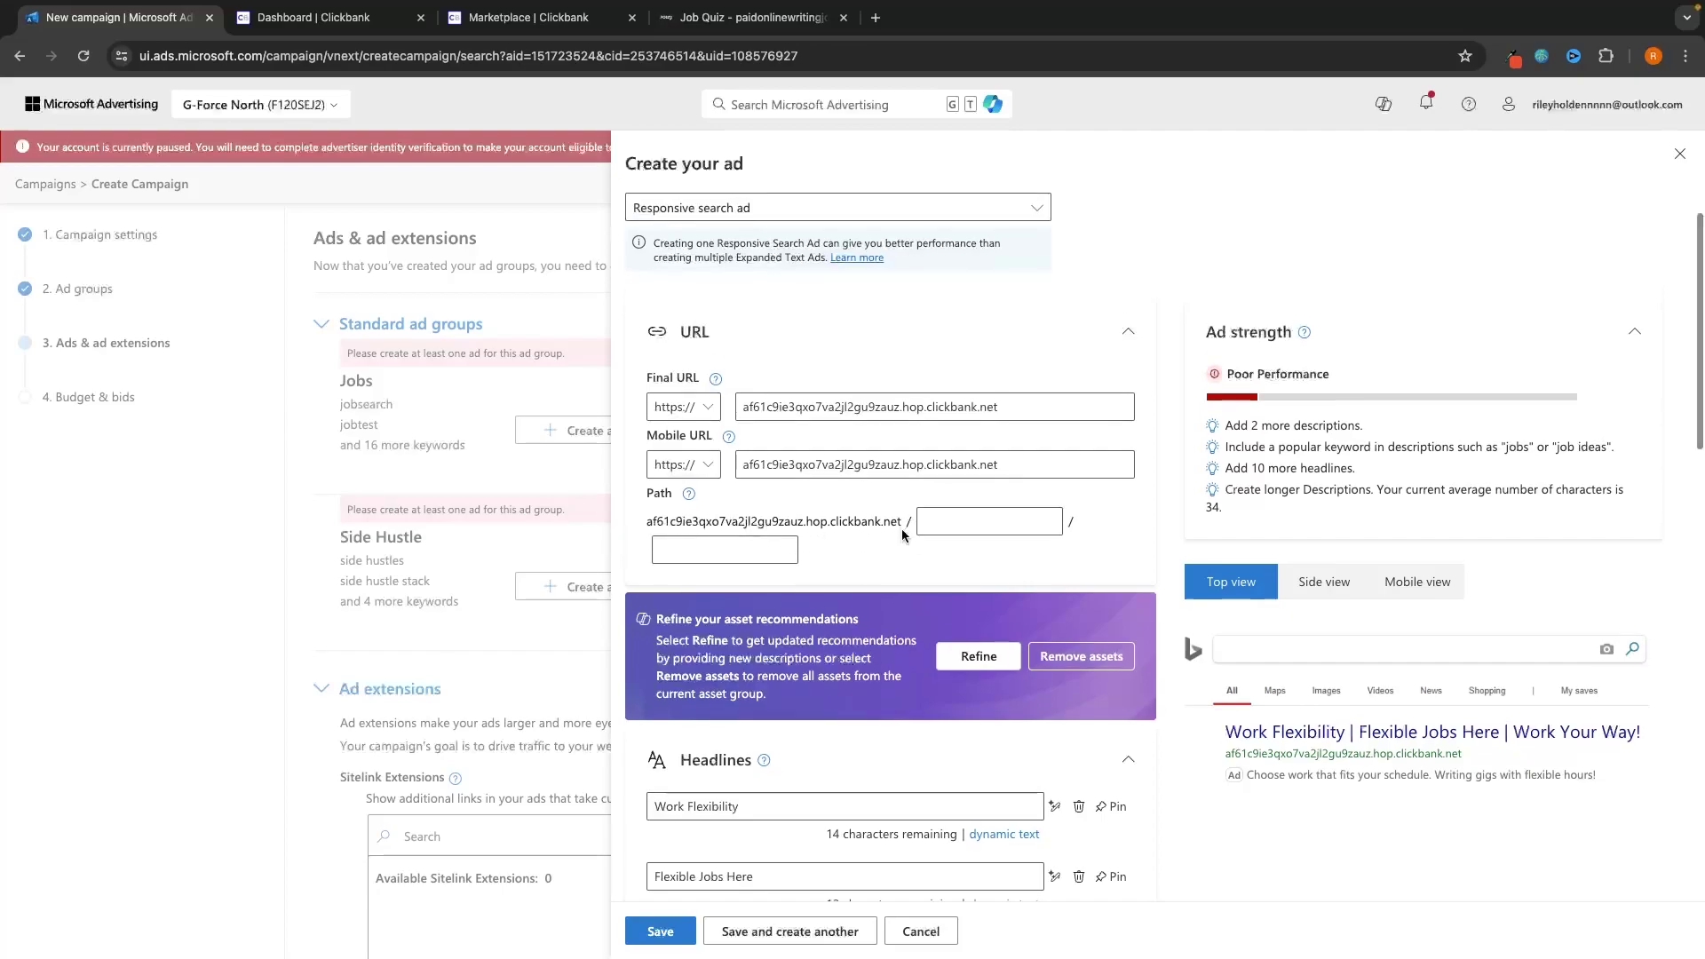
Step: Set the two display path parts of the Jobs ad to onlinejobs and applynow
{"action": "scroll", "coordinate": [903, 529], "scroll_direction": "down", "scroll_amount": 1}
{"action": "left_click_drag", "start_coordinate": [745, 372], "coordinate": [996, 365]}
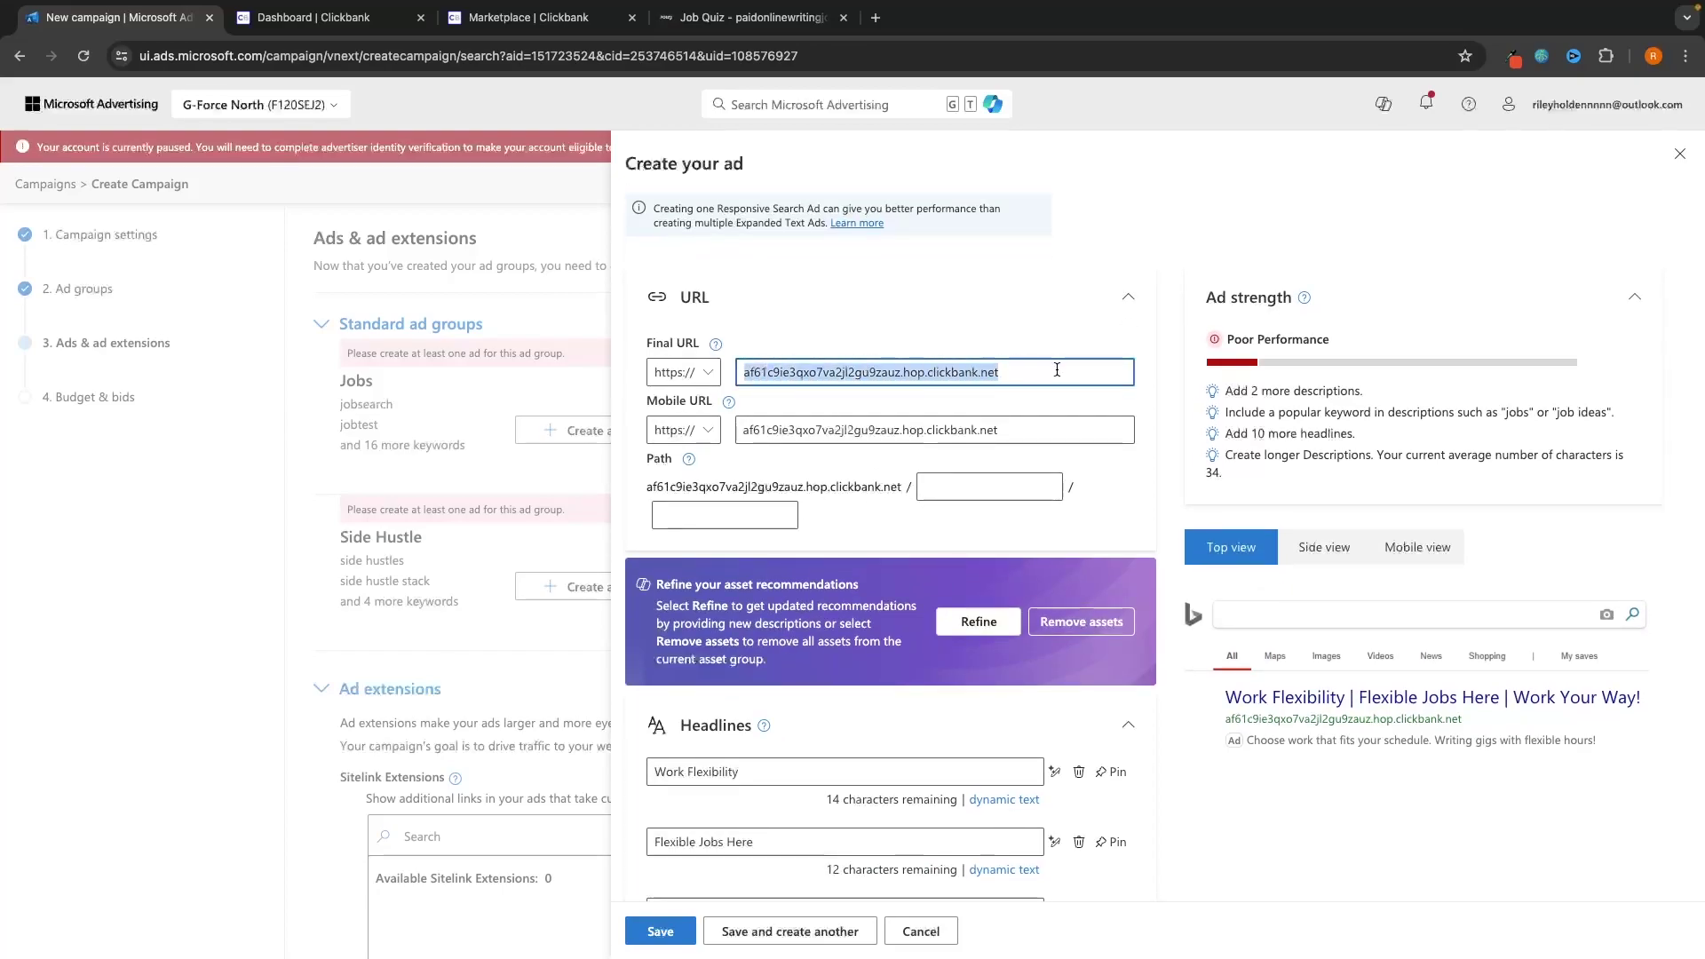
{"action": "left_click", "coordinate": [964, 354]}
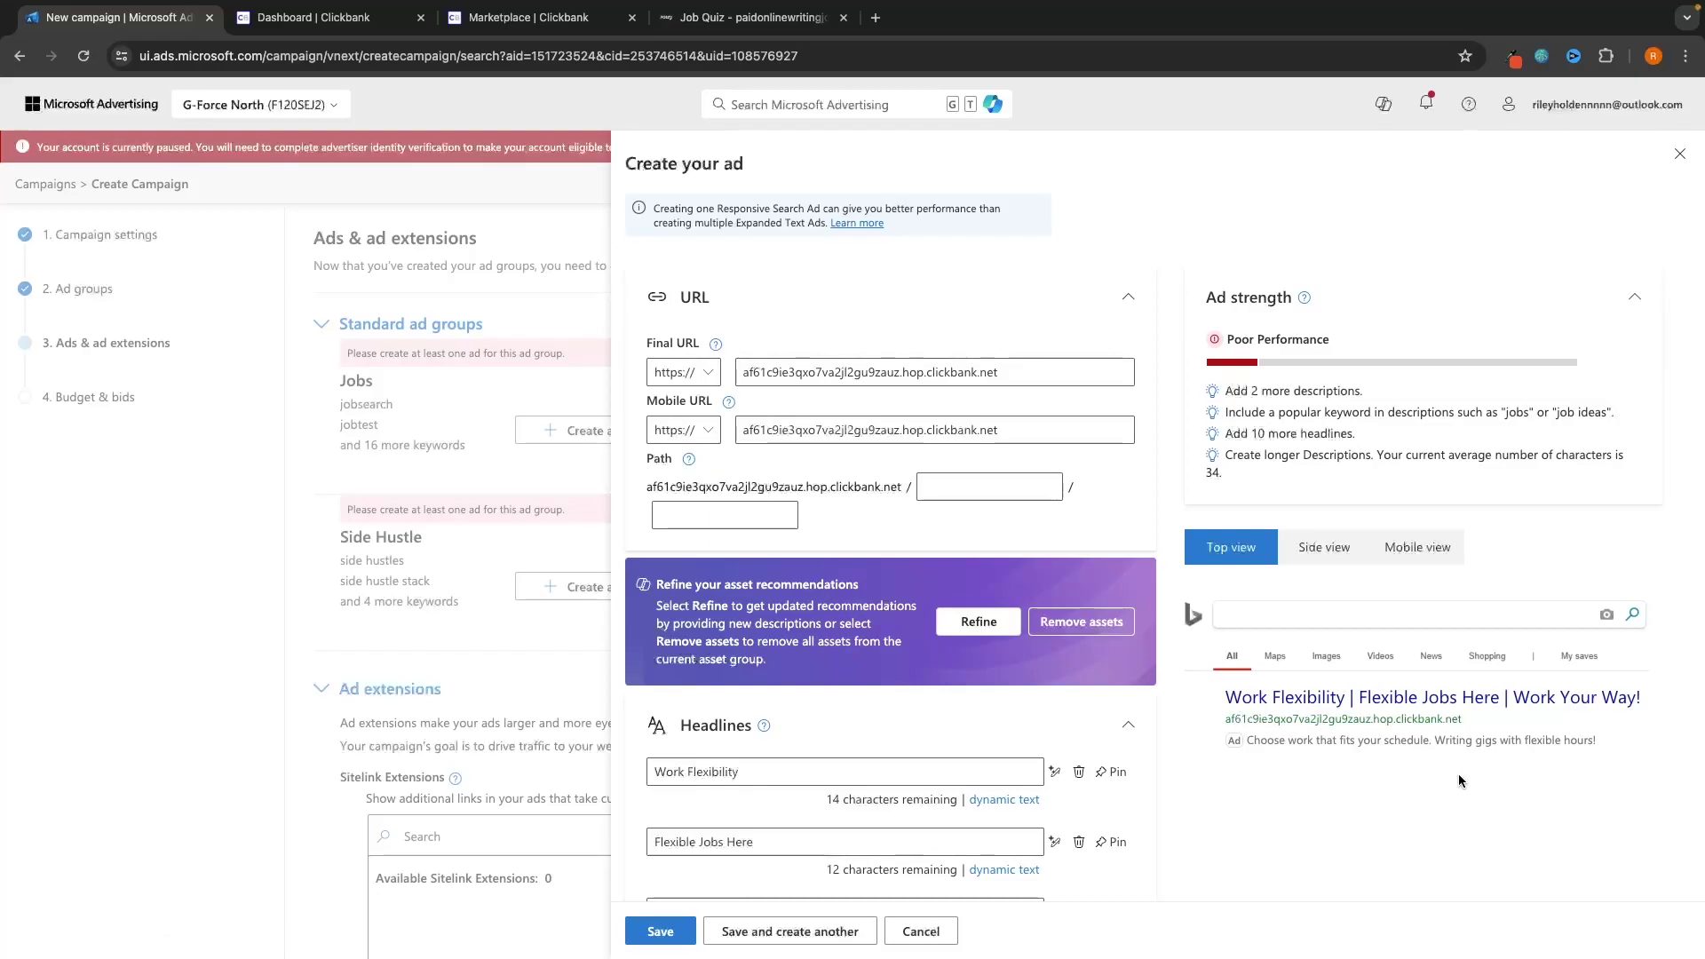
{"action": "left_click", "coordinate": [1000, 484]}
{"action": "type", "text": "onlinejobs"}
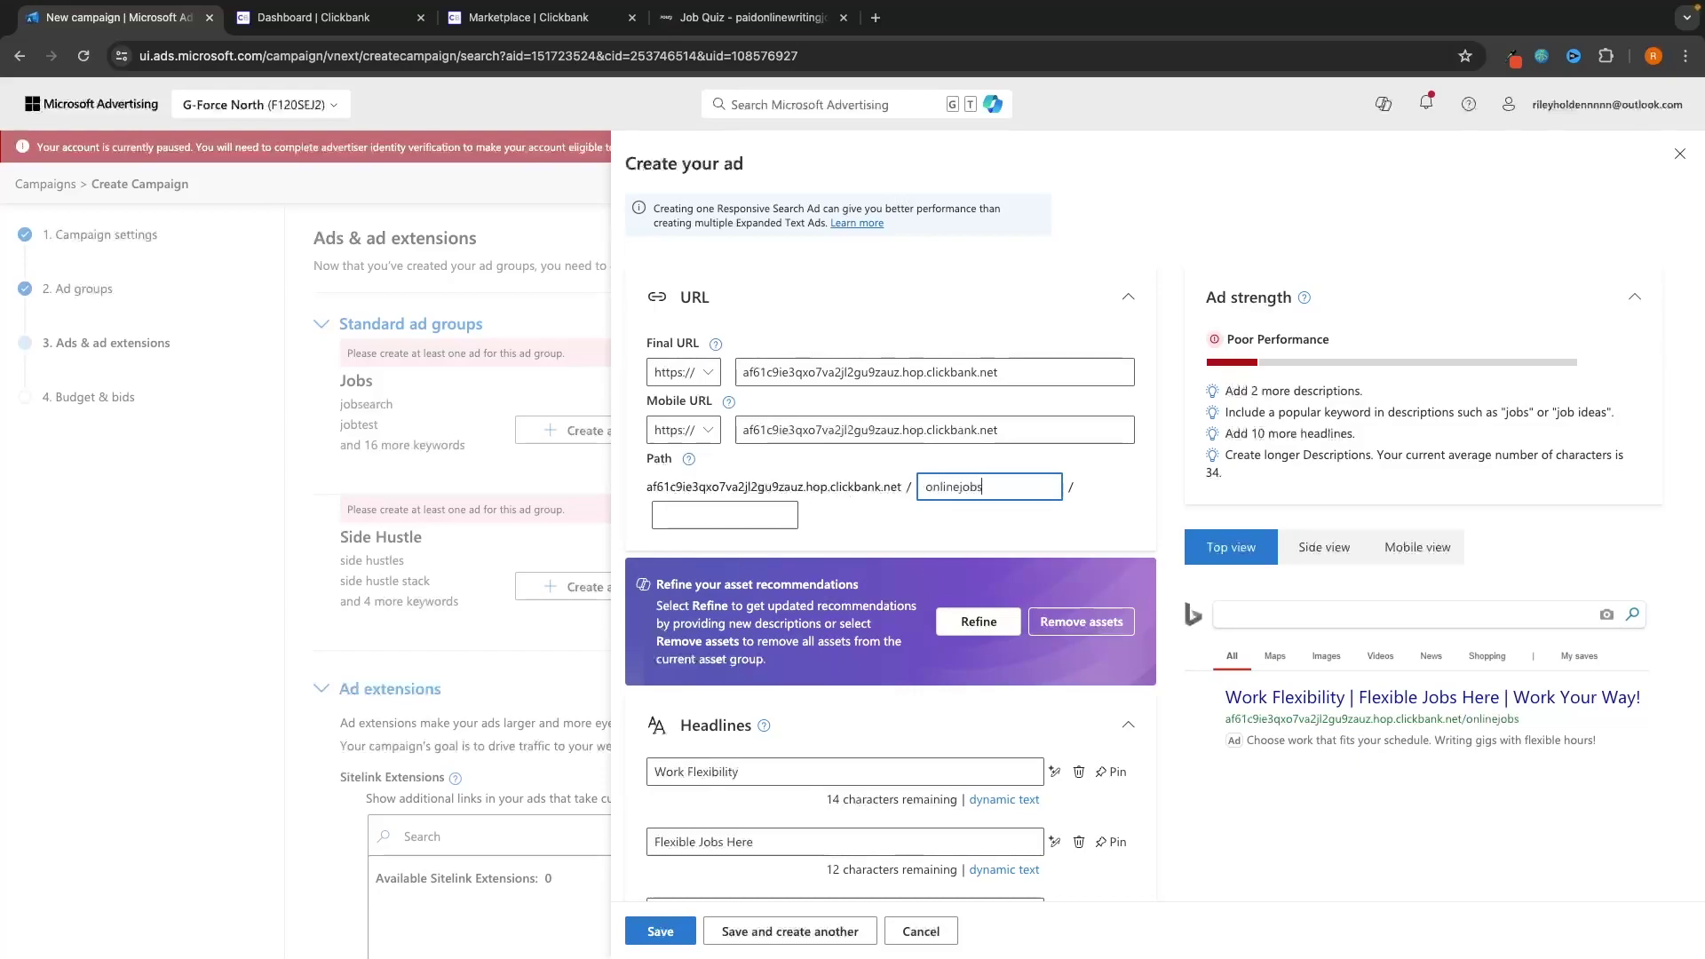
{"action": "key", "text": "Tab"}
{"action": "type", "text": "appl"}
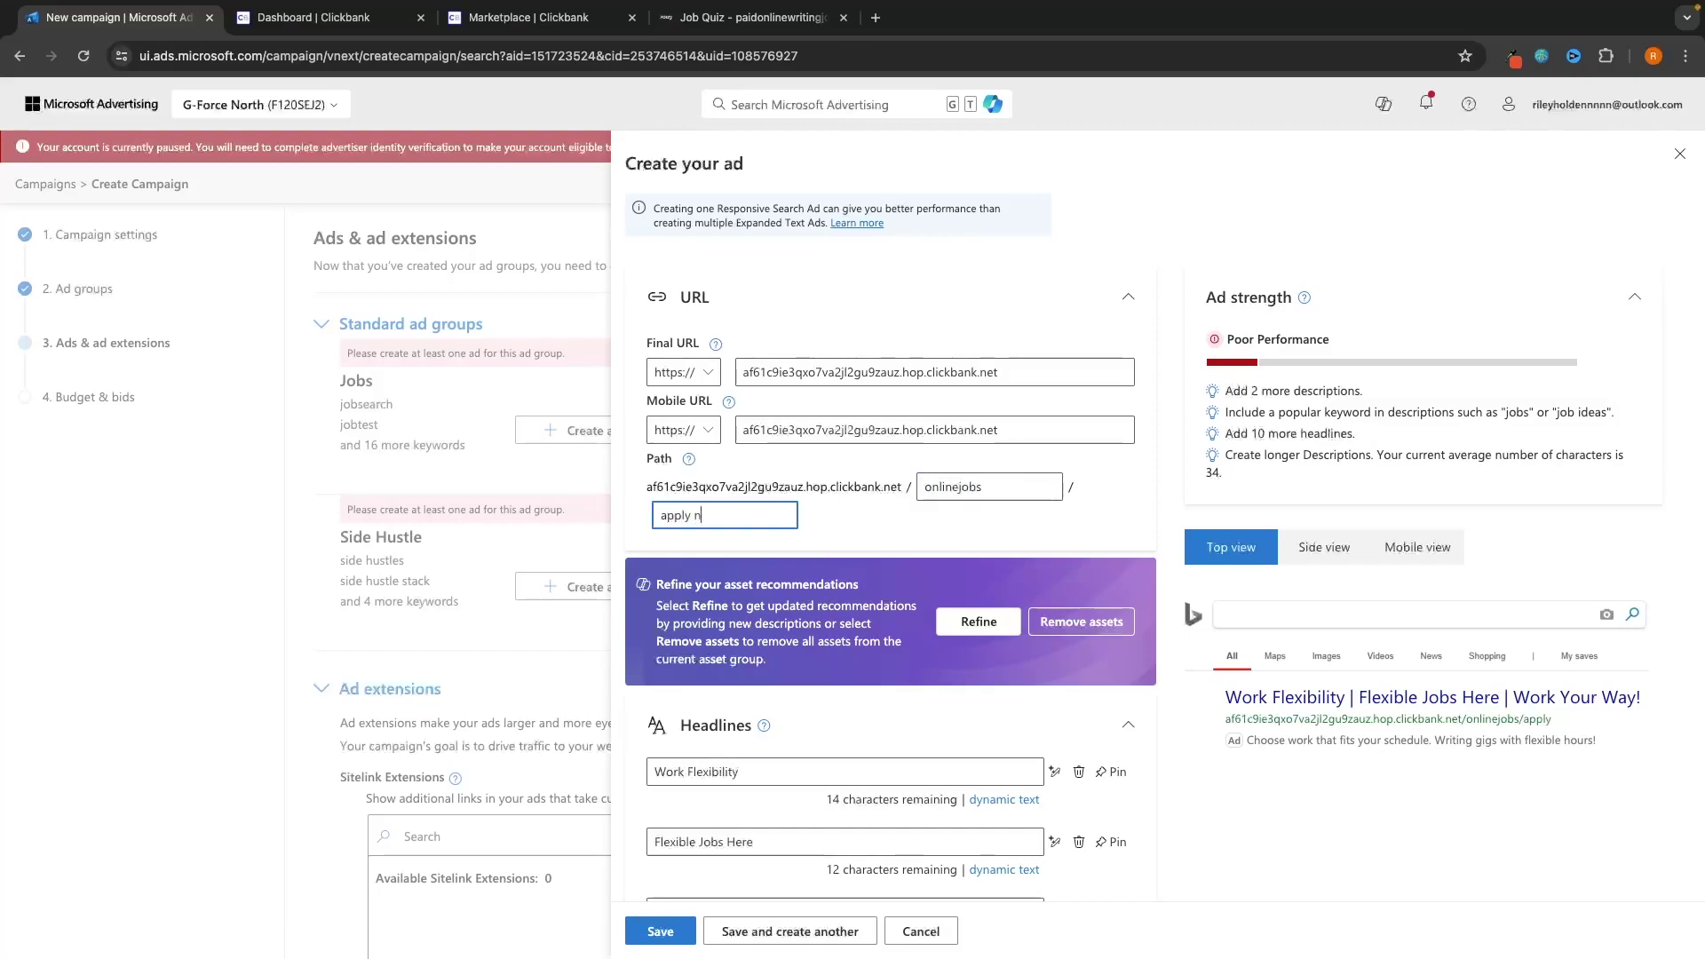
{"action": "type", "text": "y now"}
{"action": "key", "text": "Left"}
{"action": "key", "text": "Left"}
{"action": "key", "text": "Left"}
{"action": "key", "text": "BackSpace"}
{"action": "left_click", "coordinate": [1094, 534]}
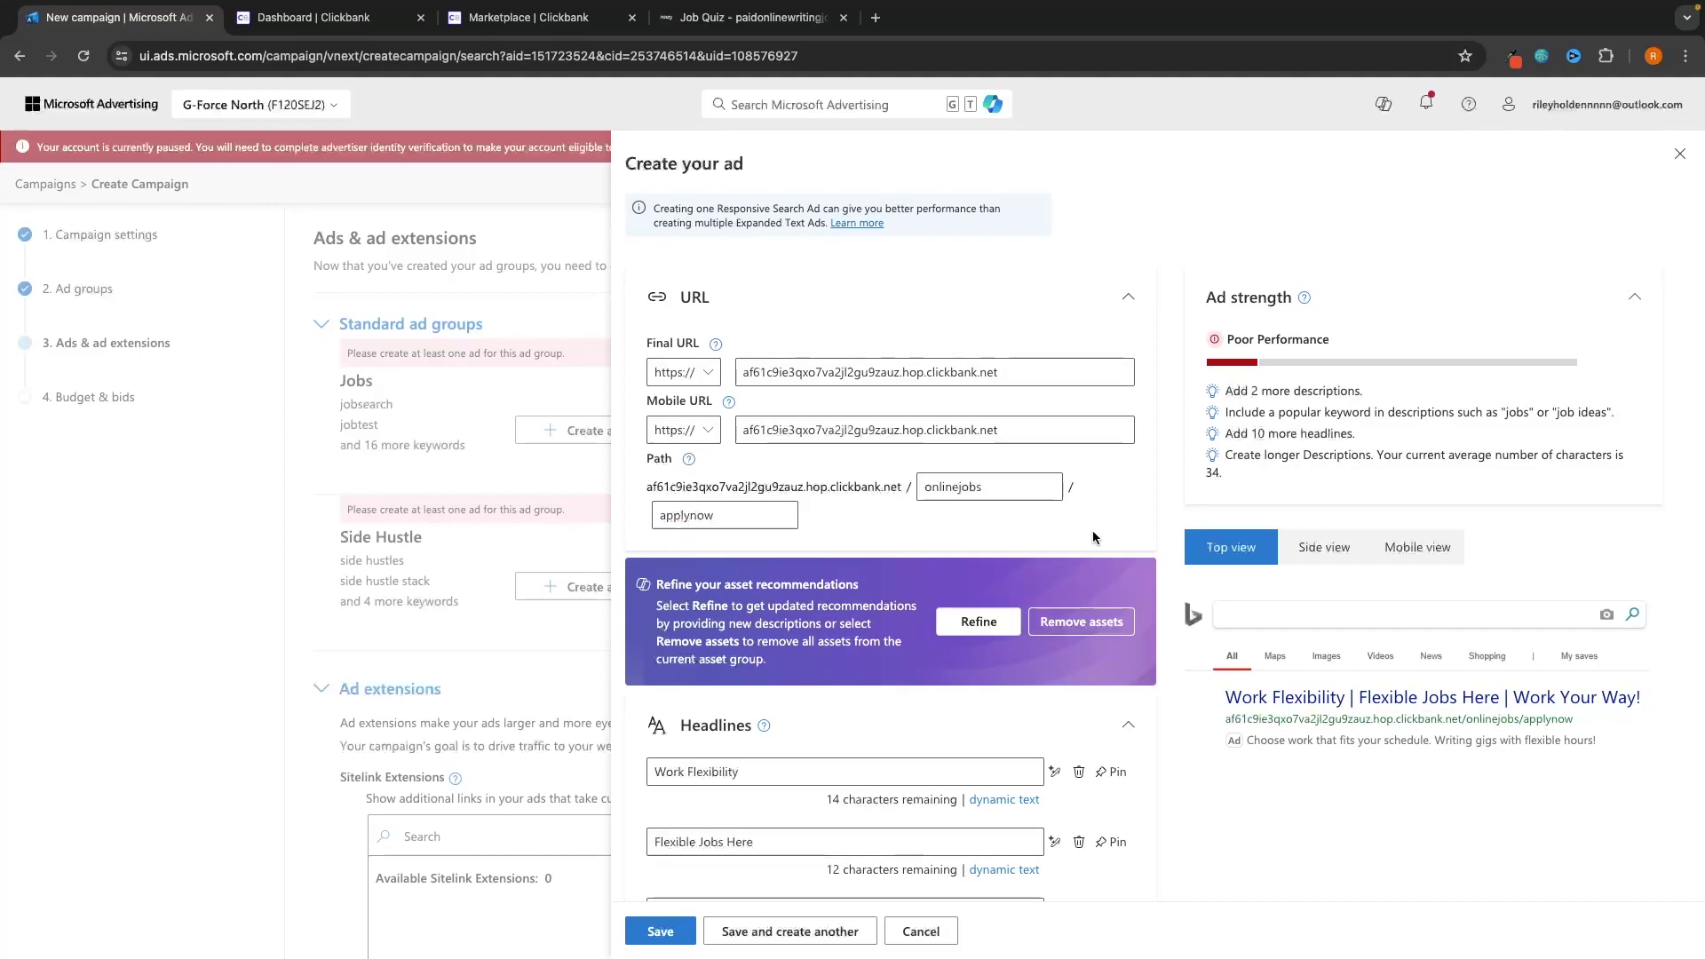
Step: Review the suggested headlines of the ad against its URL settings and the search result preview
{"action": "scroll", "coordinate": [929, 508], "scroll_direction": "down", "scroll_amount": 3}
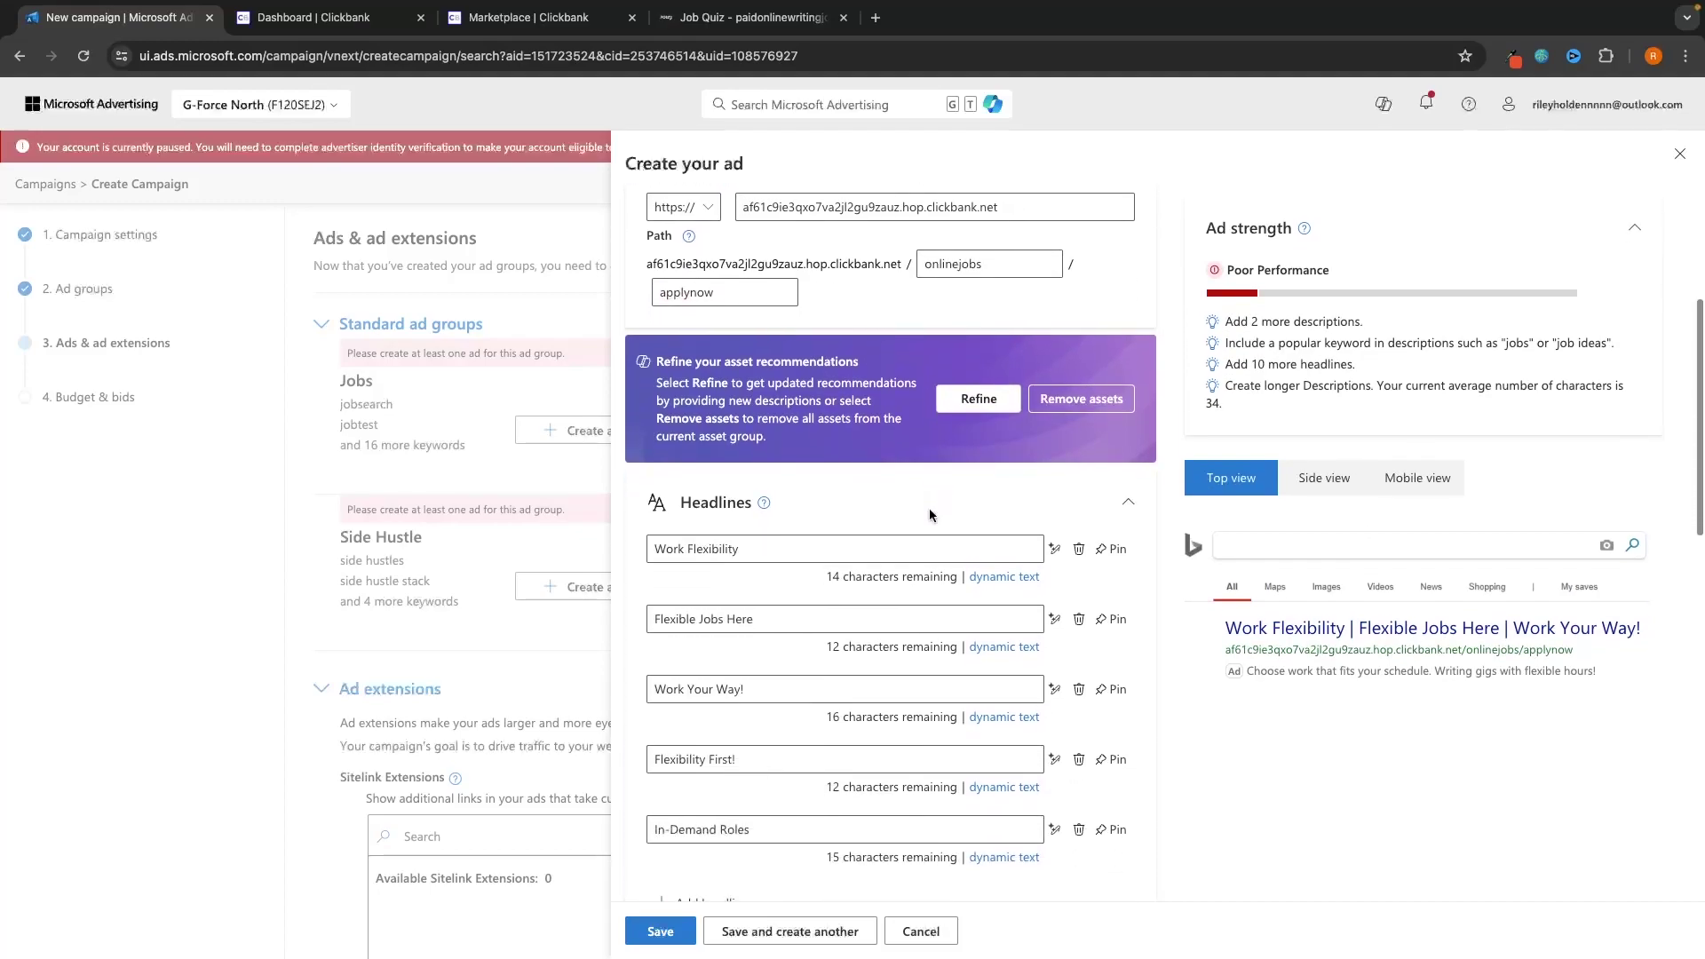
{"action": "scroll", "coordinate": [929, 508], "scroll_direction": "down", "scroll_amount": 2}
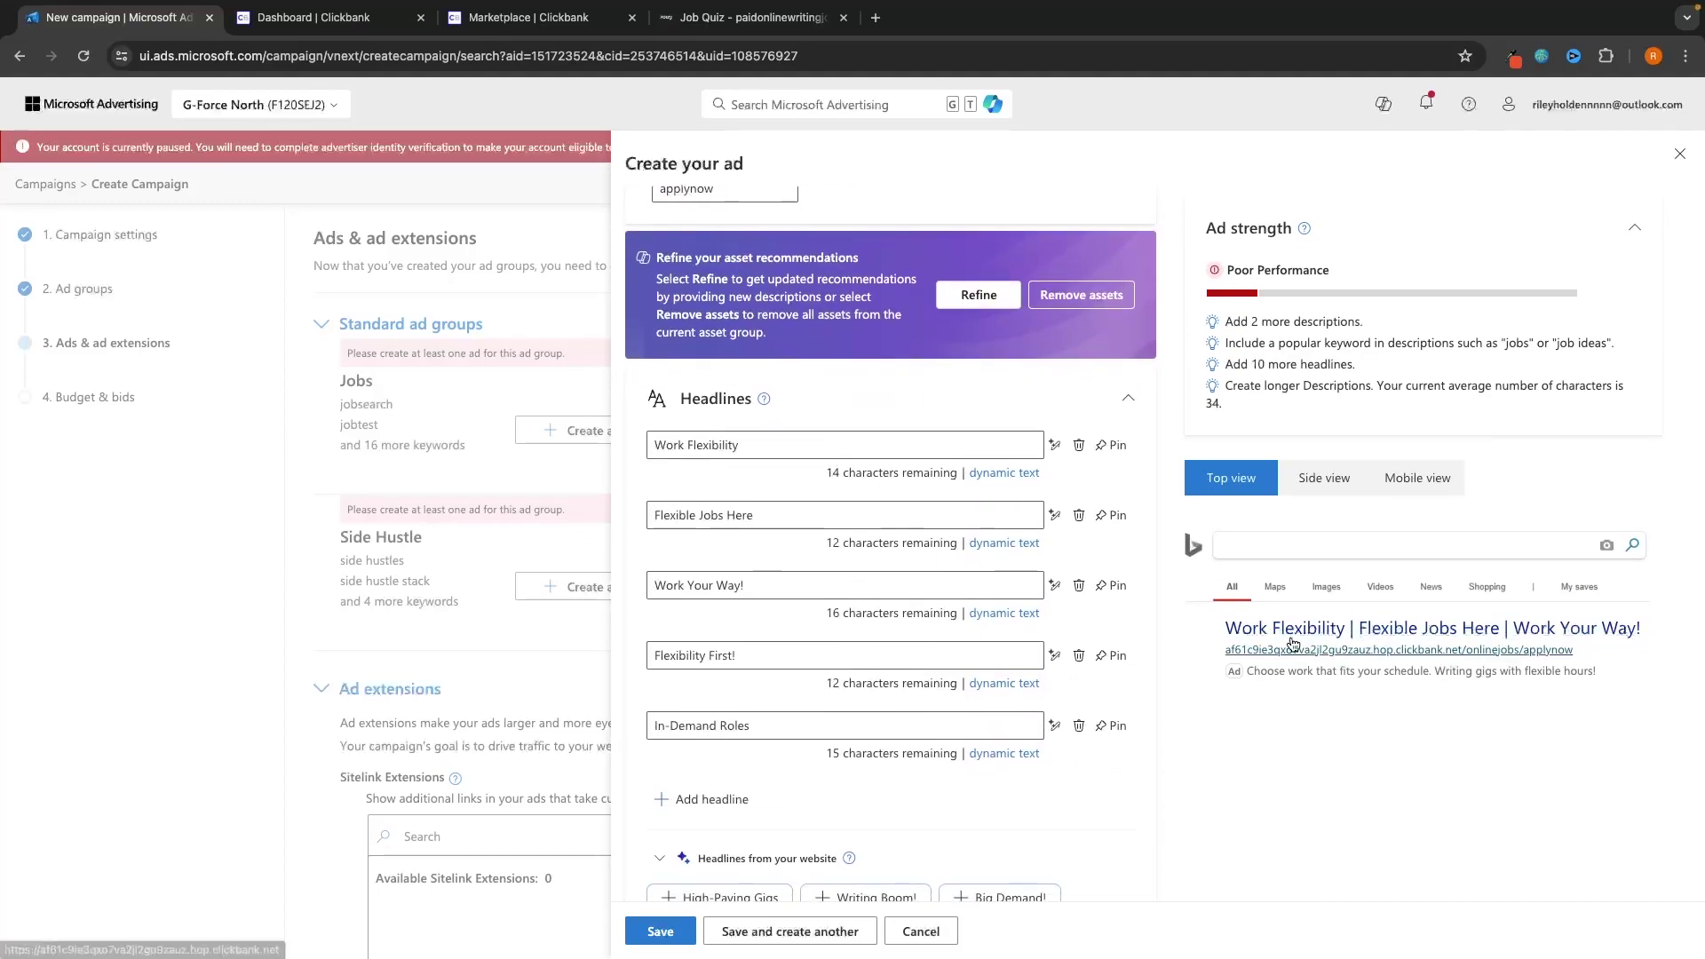
{"action": "left_click", "coordinate": [722, 447]}
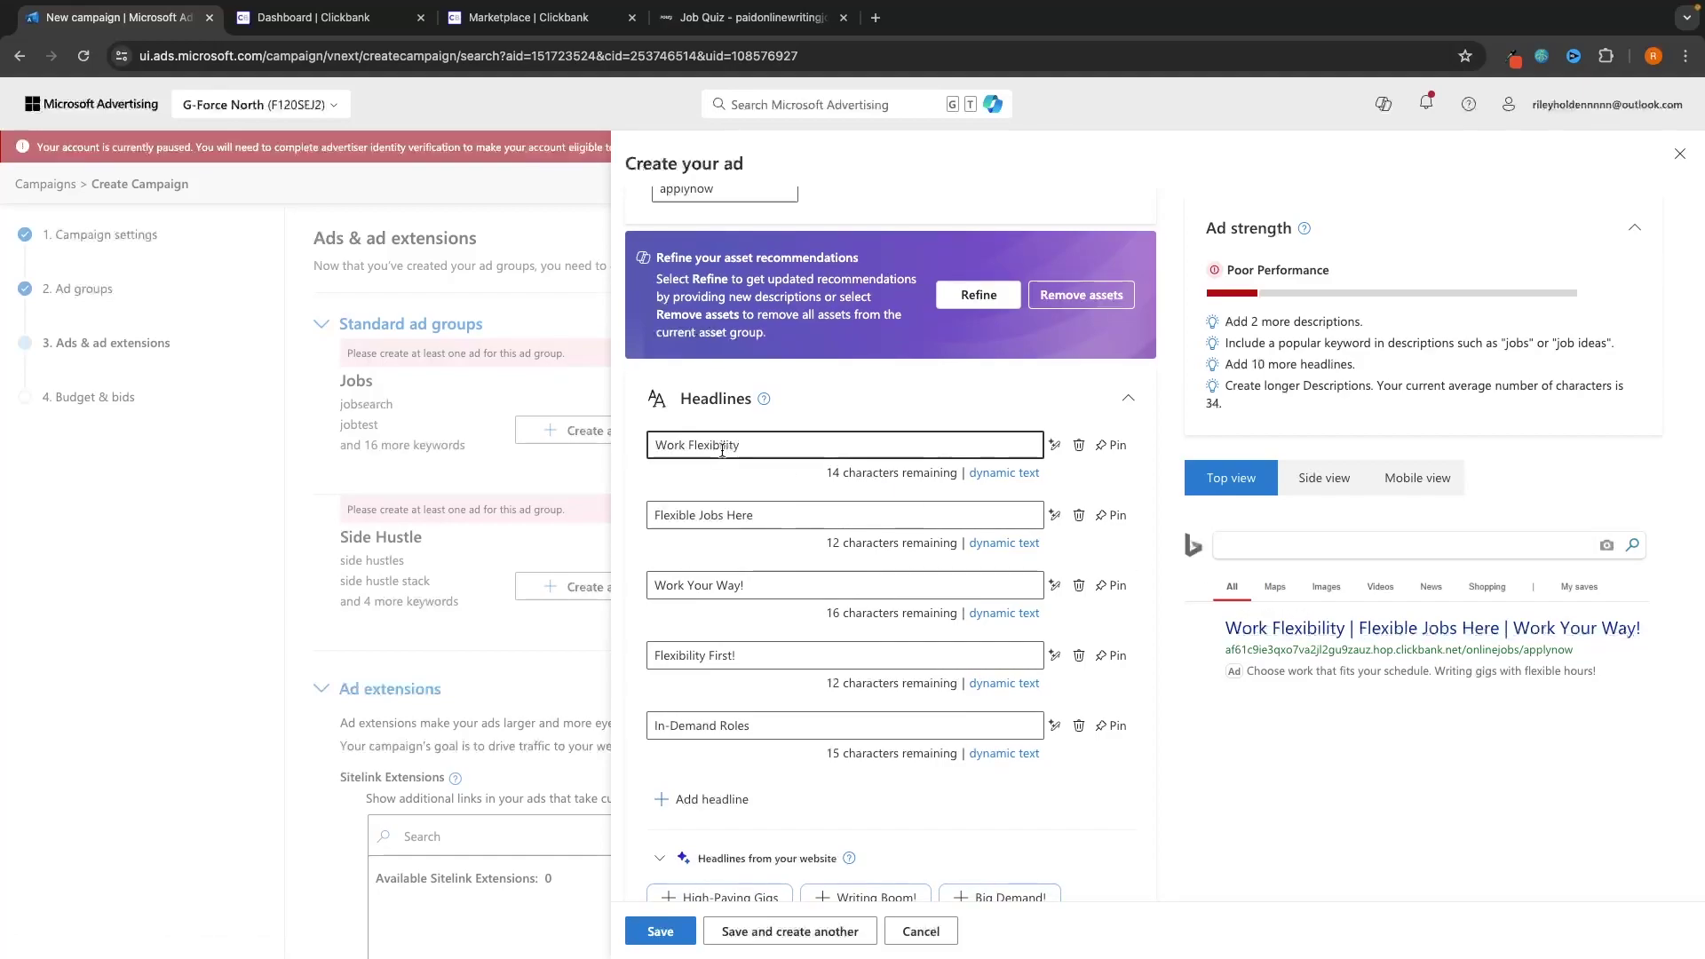
{"action": "scroll", "coordinate": [722, 450], "scroll_direction": "down", "scroll_amount": 1}
{"action": "left_click", "coordinate": [791, 562]}
{"action": "left_click", "coordinate": [958, 619]}
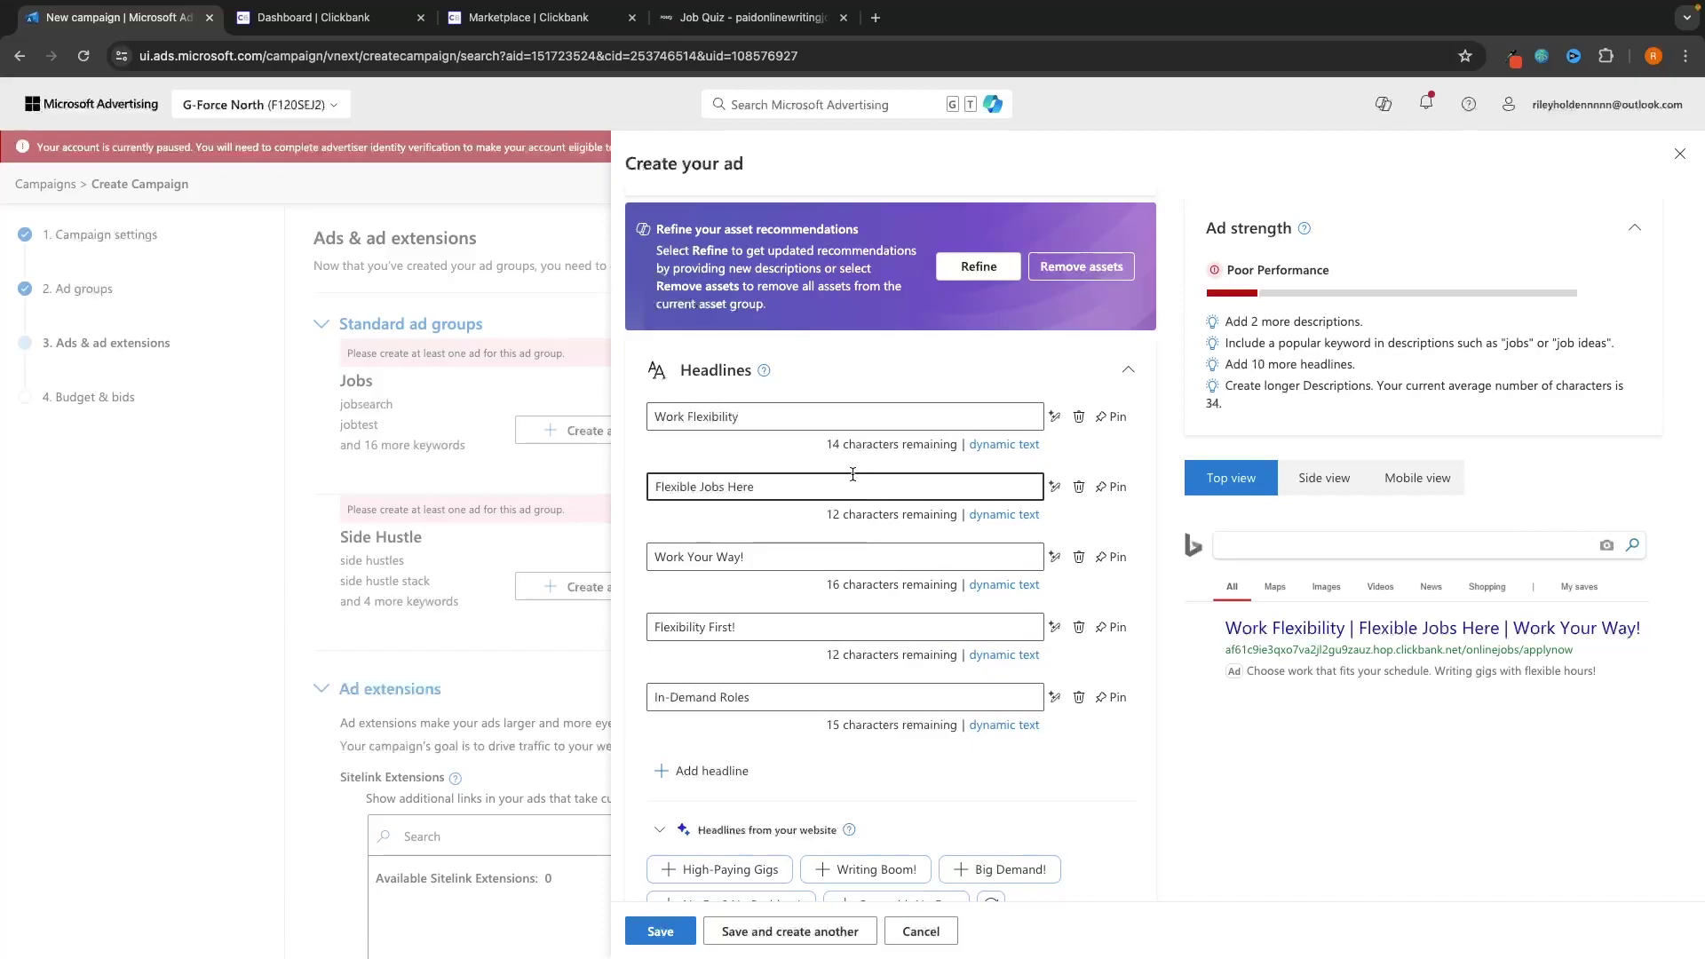
{"action": "left_click", "coordinate": [739, 416]}
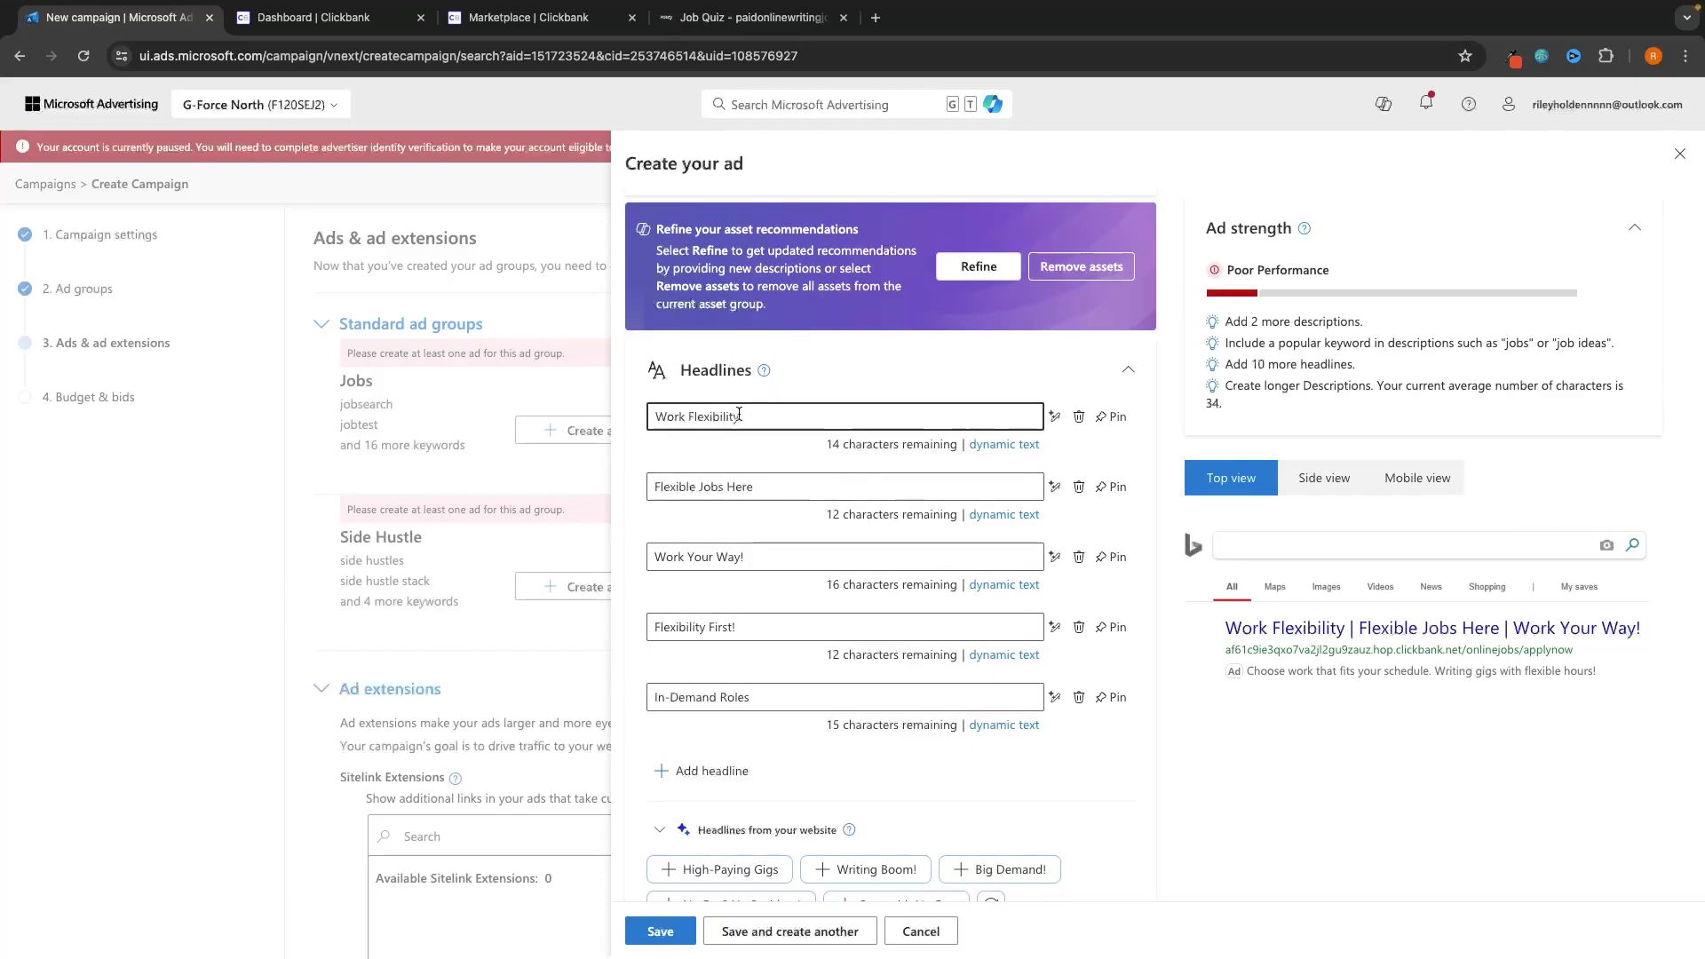
{"action": "left_click_drag", "start_coordinate": [654, 414], "coordinate": [812, 429]}
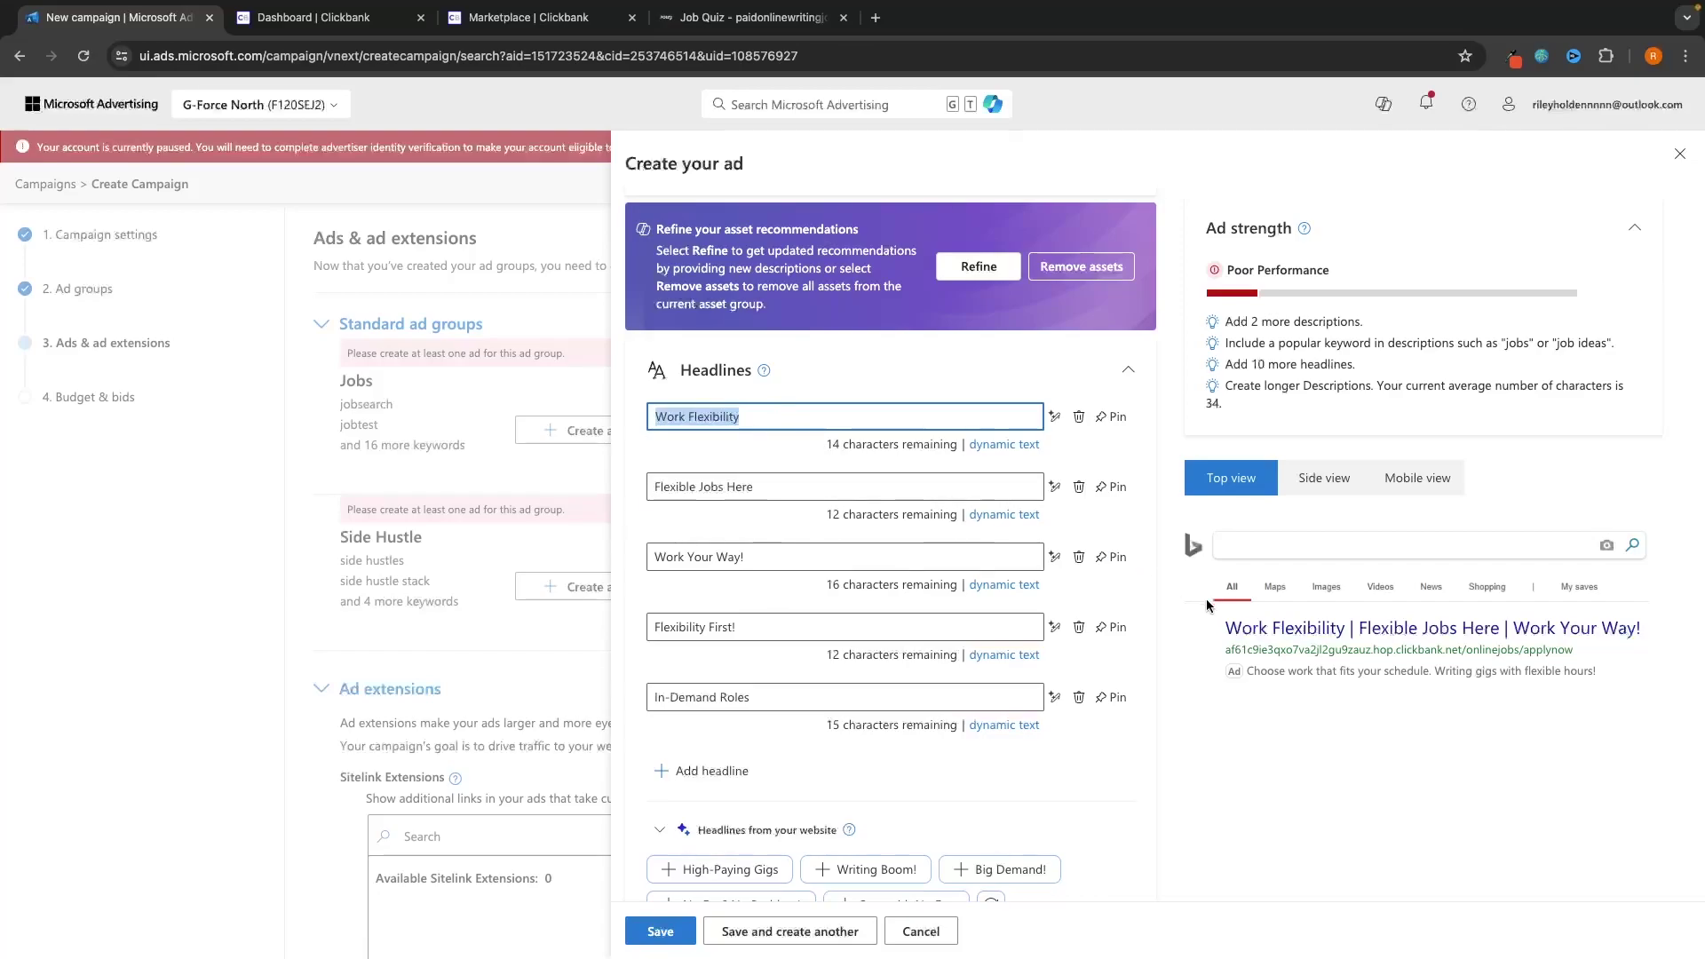
{"action": "left_click", "coordinate": [782, 416]}
{"action": "scroll", "coordinate": [770, 551], "scroll_direction": "up", "scroll_amount": 2}
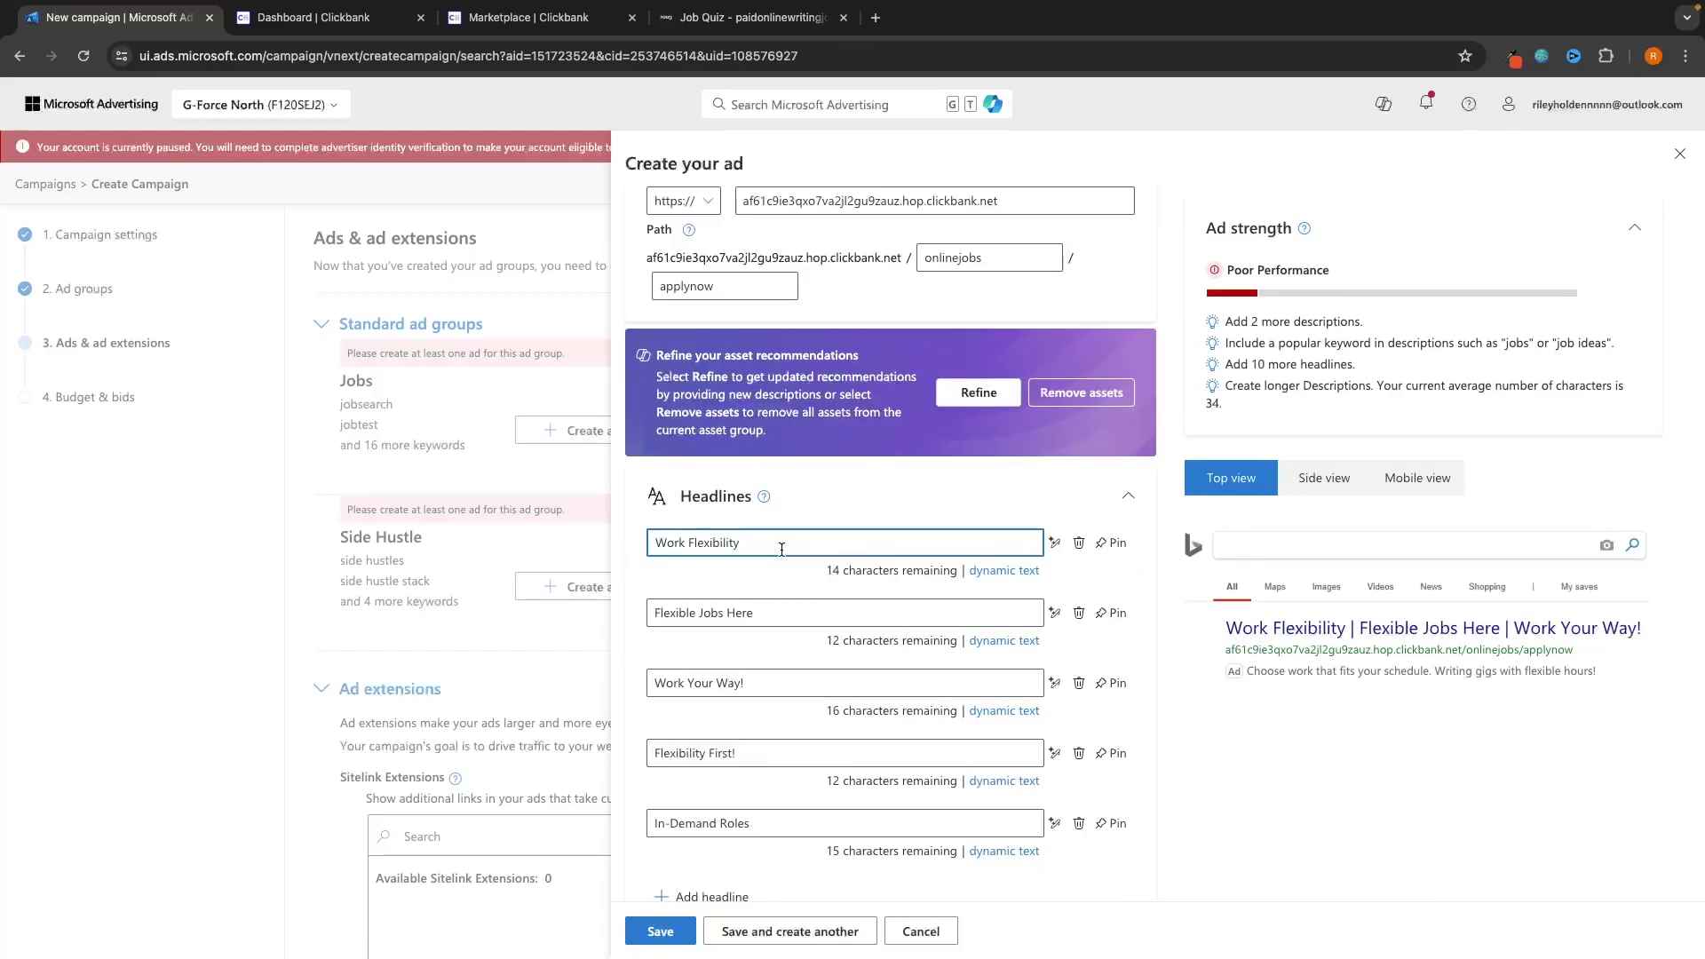
{"action": "scroll", "coordinate": [773, 444], "scroll_direction": "up", "scroll_amount": 5}
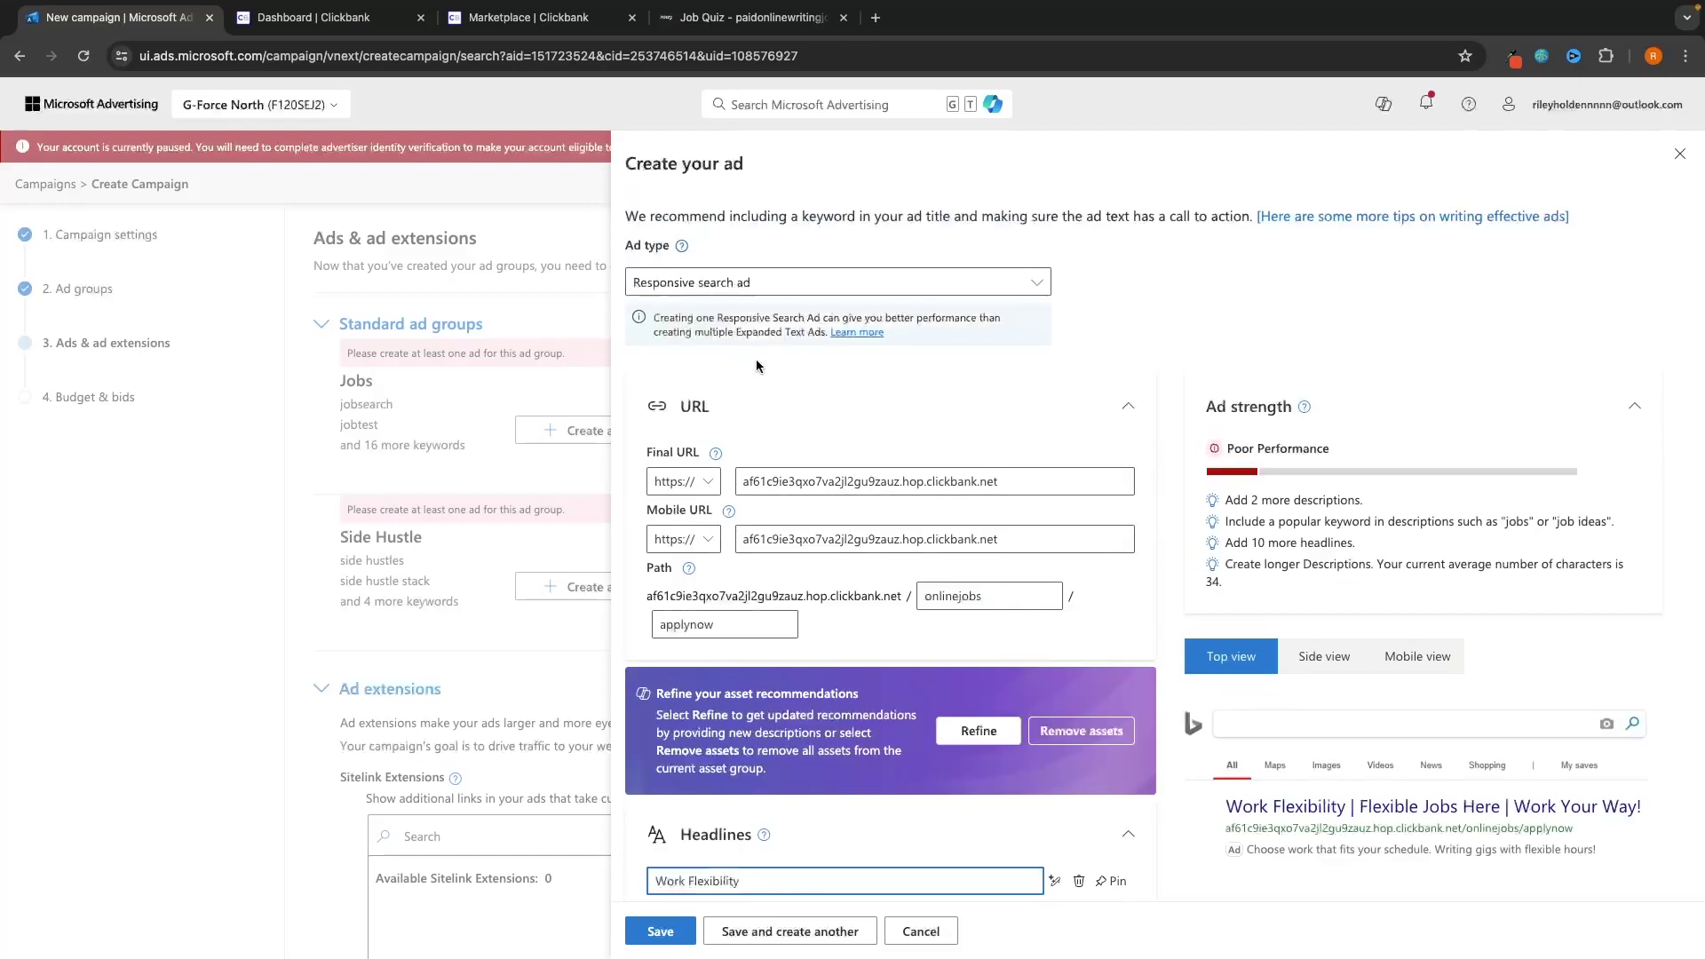
Step: Replace the first headline, Work Flexibility, with "Best Online Jobs Today"
{"action": "scroll", "coordinate": [781, 497], "scroll_direction": "down", "scroll_amount": 4}
{"action": "scroll", "coordinate": [808, 621], "scroll_direction": "down", "scroll_amount": 1}
{"action": "scroll", "coordinate": [784, 582], "scroll_direction": "down", "scroll_amount": 2}
{"action": "key", "text": "shift+Left"}
{"action": "key", "text": "shift+Left"}
{"action": "key", "text": "shift+Left"}
{"action": "key", "text": "shift+Left"}
{"action": "key", "text": "shift+Left"}
{"action": "key", "text": "shift+Left"}
{"action": "key", "text": "shift+Left"}
{"action": "key", "text": "shift+Left"}
{"action": "key", "text": "shift+Left"}
{"action": "key", "text": "shift+Left"}
{"action": "key", "text": "shift+Left"}
{"action": "key", "text": "shift+Left"}
{"action": "key", "text": "shift+Left"}
{"action": "key", "text": "shift+Left"}
{"action": "key", "text": "shift+Left"}
{"action": "key", "text": "shift+Left"}
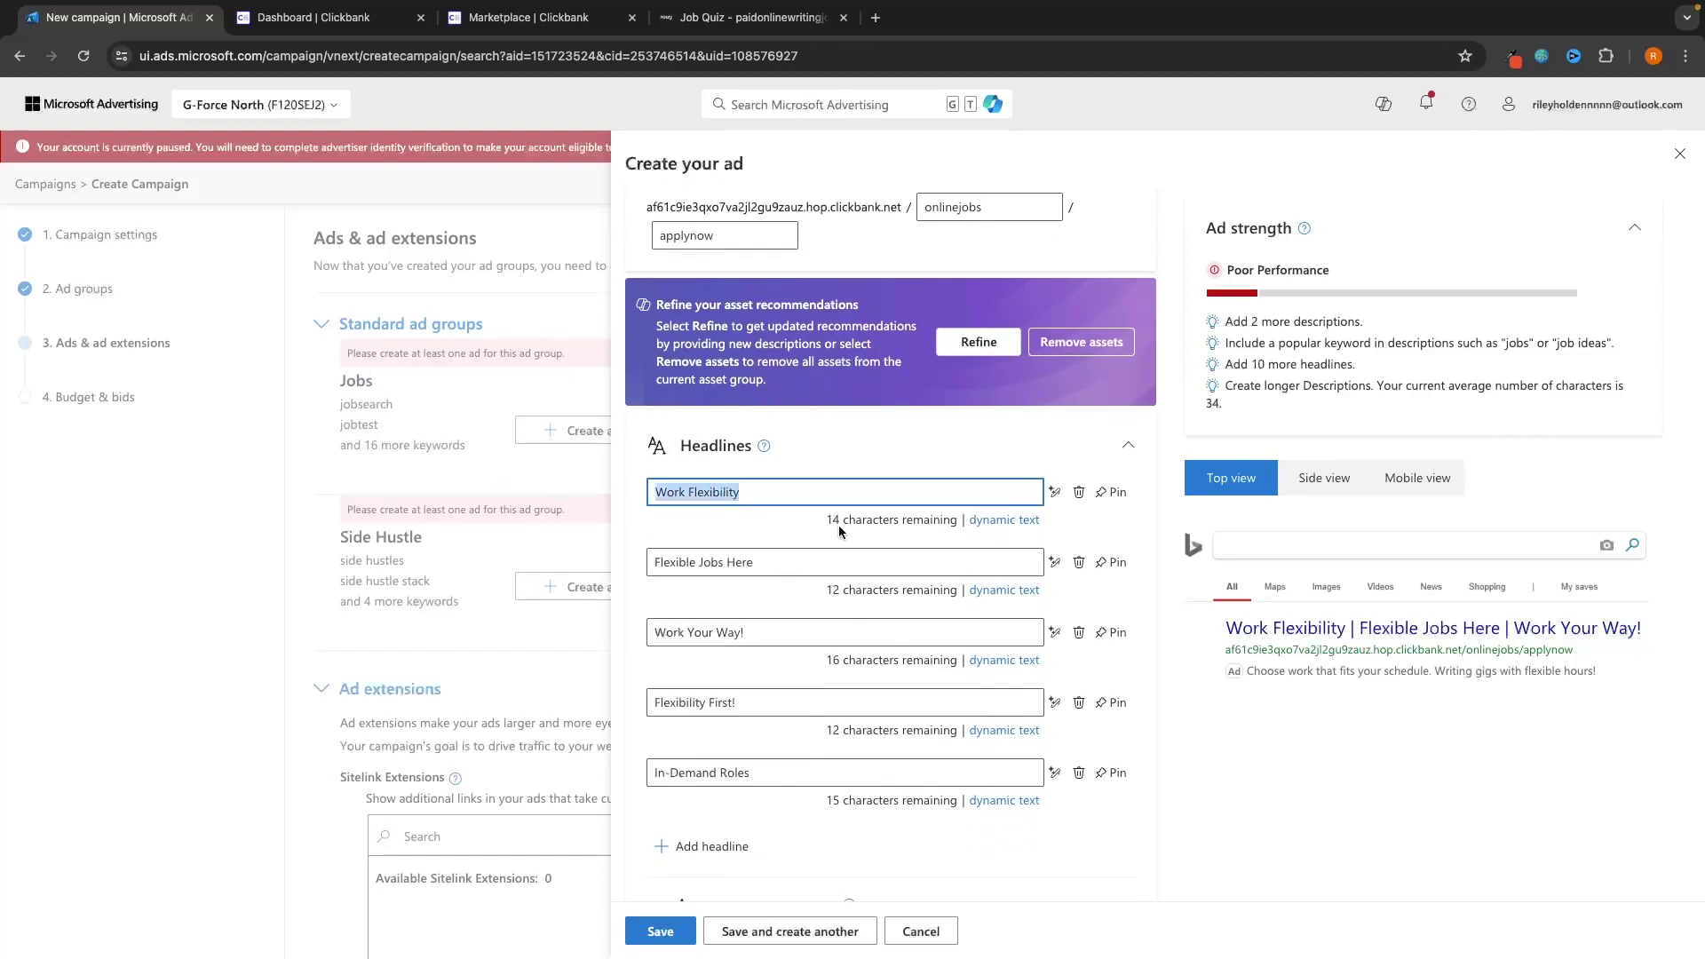
{"action": "type", "text": "Best Online Jobs Today"}
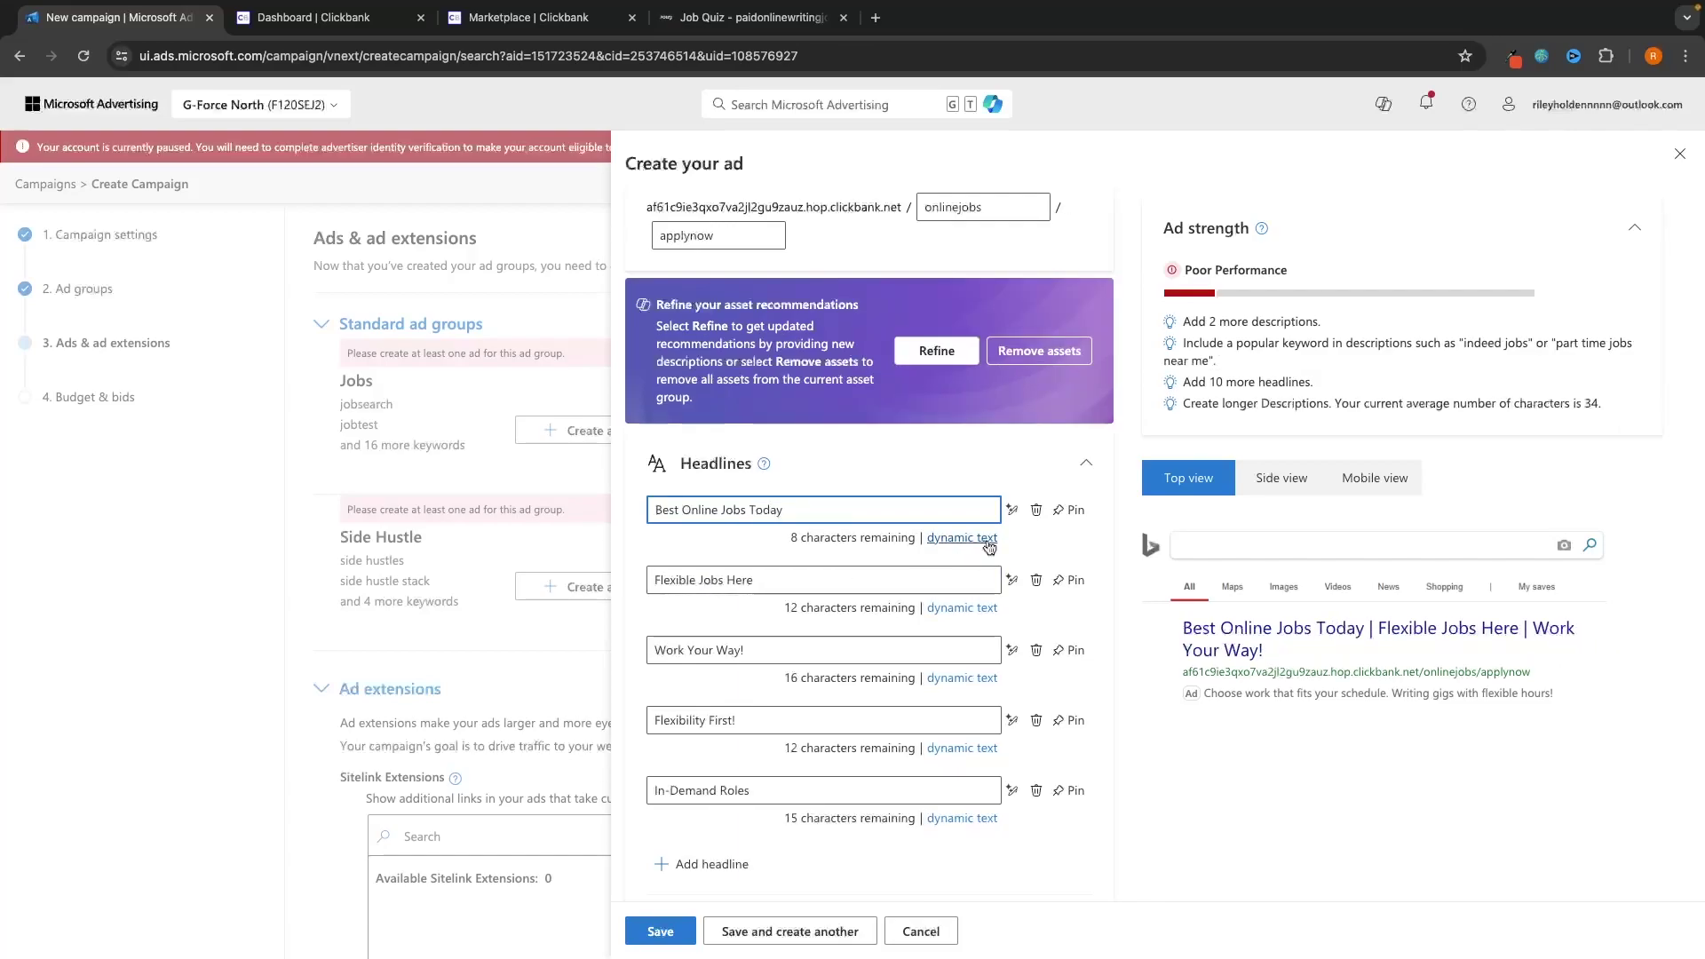
Step: Pin the first headline so that it shows only in position 1
{"action": "left_click", "coordinate": [1070, 512]}
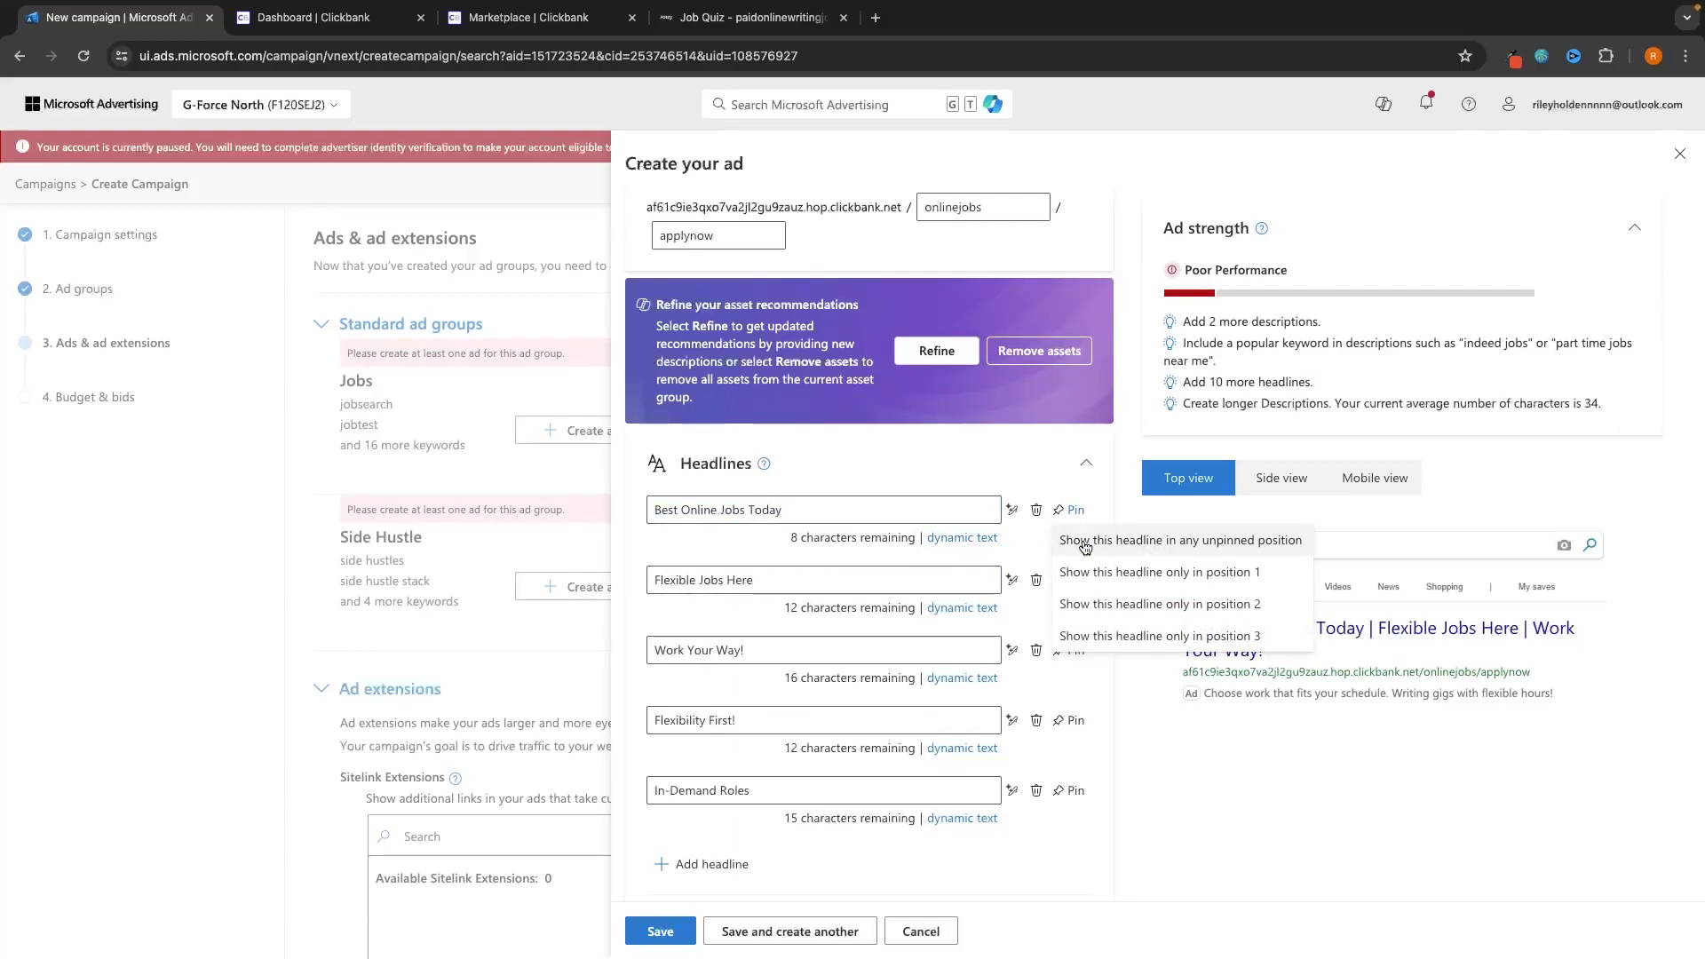
{"action": "left_click", "coordinate": [1243, 632]}
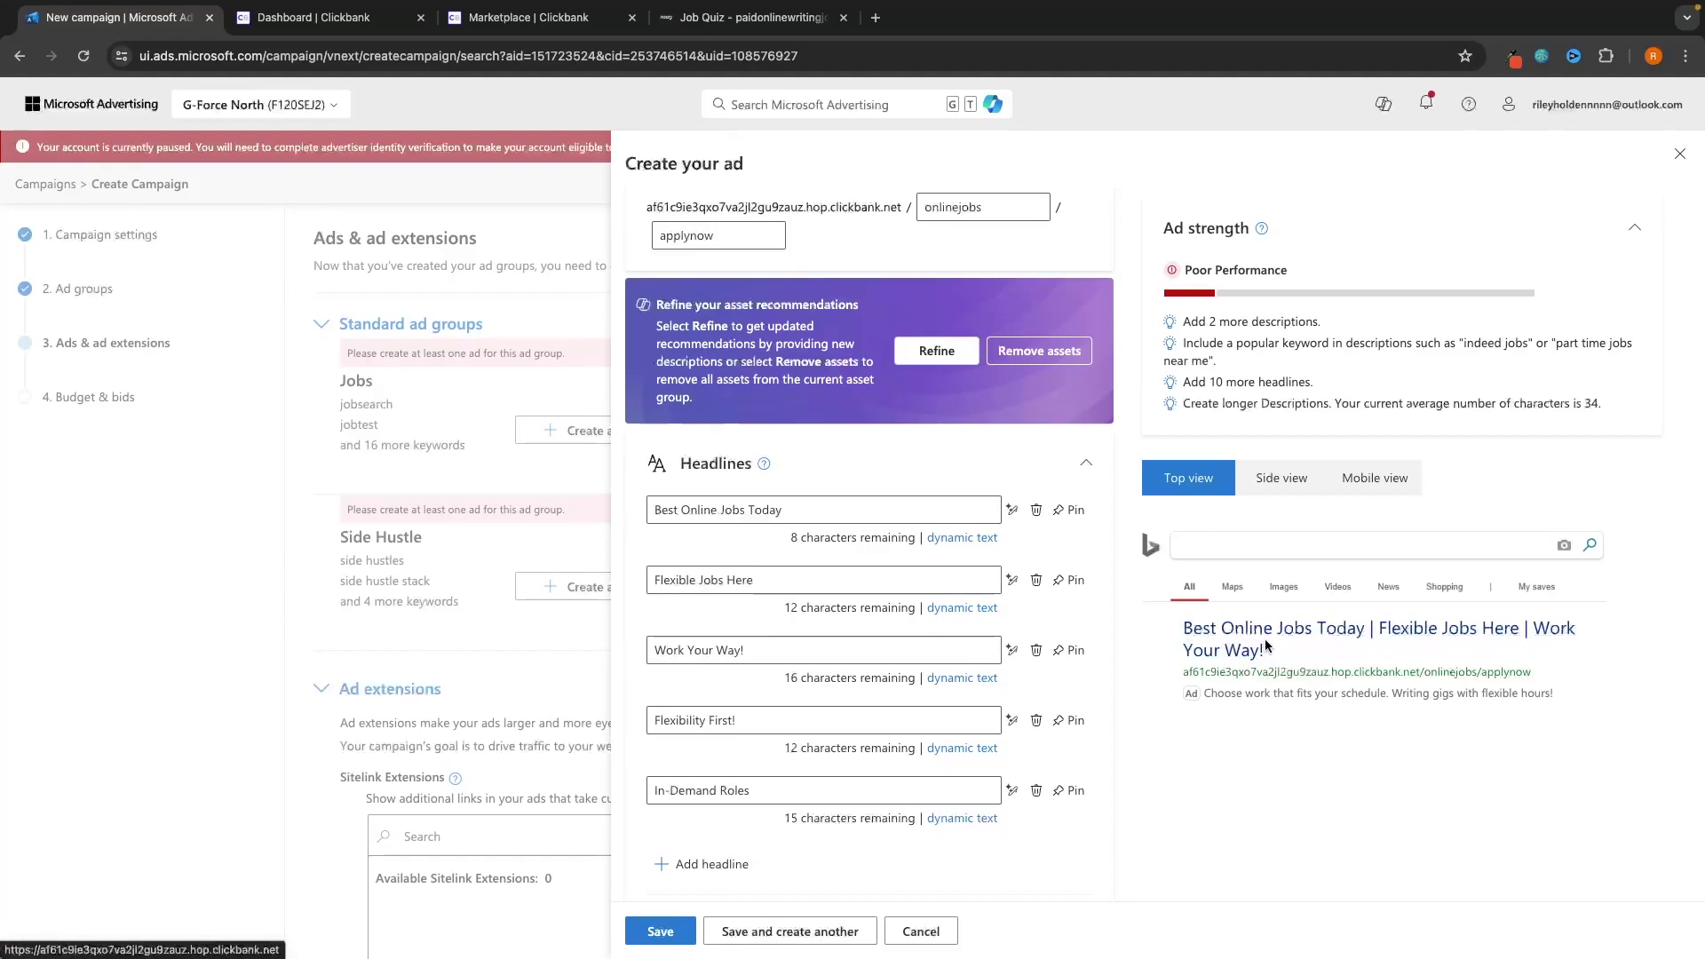
{"action": "left_click", "coordinate": [1072, 512]}
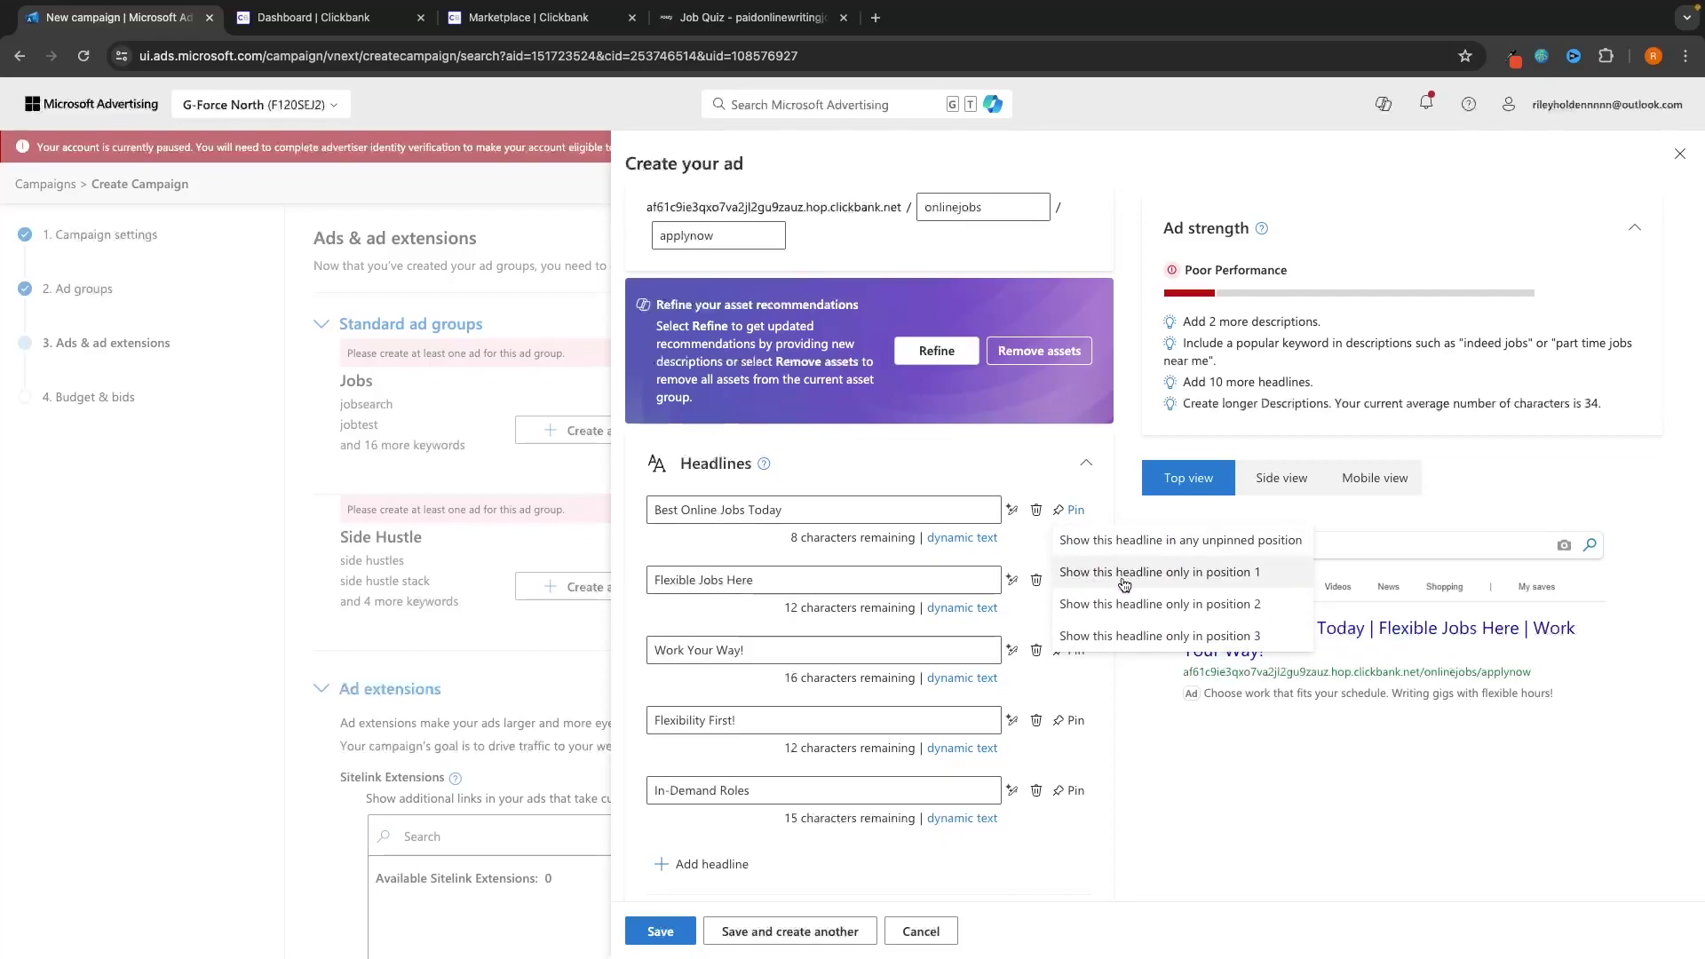
{"action": "left_click", "coordinate": [1225, 579]}
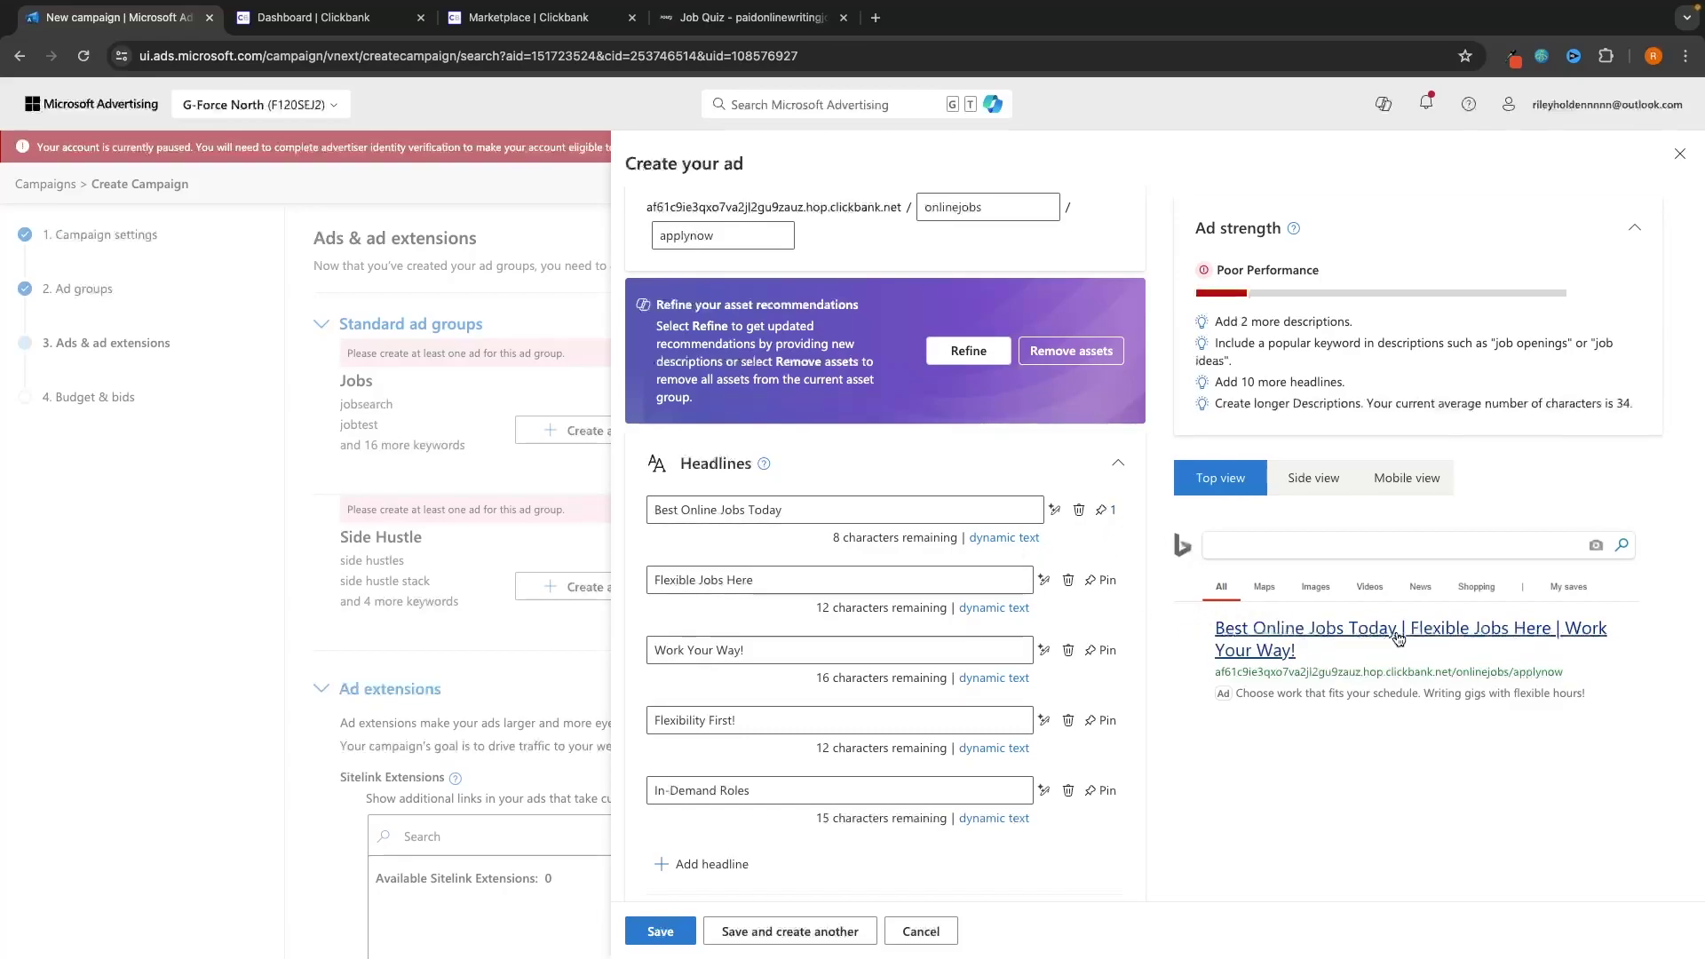
Step: Replace the second headline with "Work From Home" and pin it to position 2
{"action": "left_click", "coordinate": [782, 582]}
{"action": "double_click", "coordinate": [781, 582]}
{"action": "triple_click", "coordinate": [782, 582]}
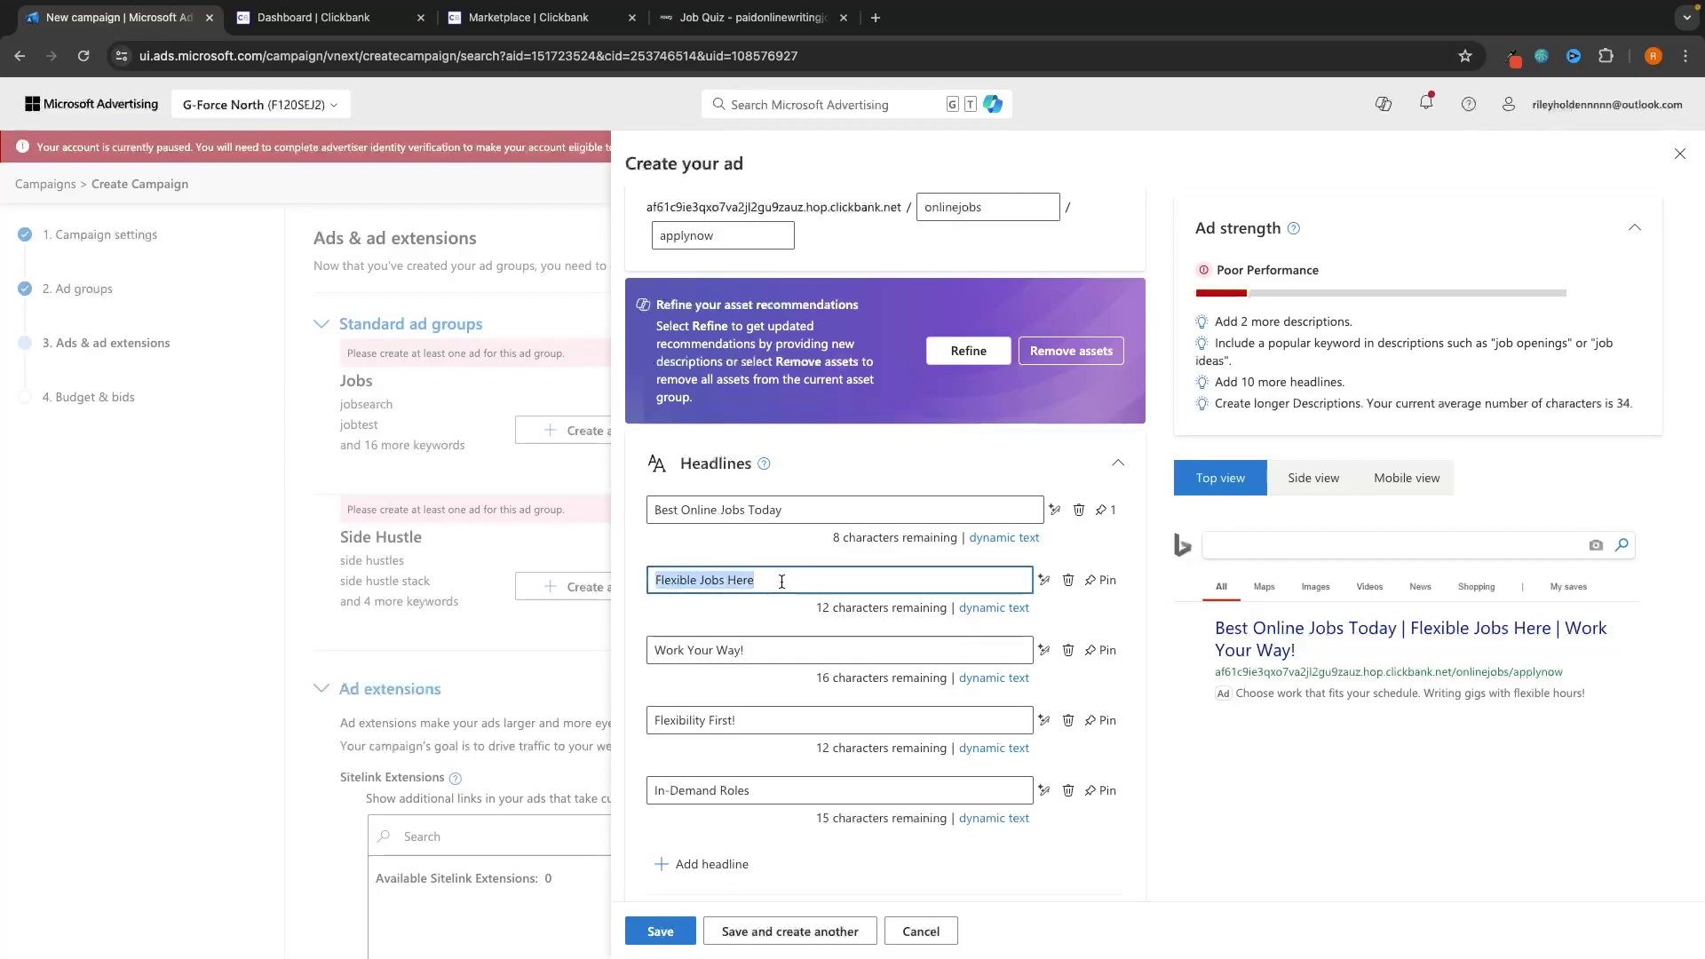
{"action": "type", "text": "Work From Home"}
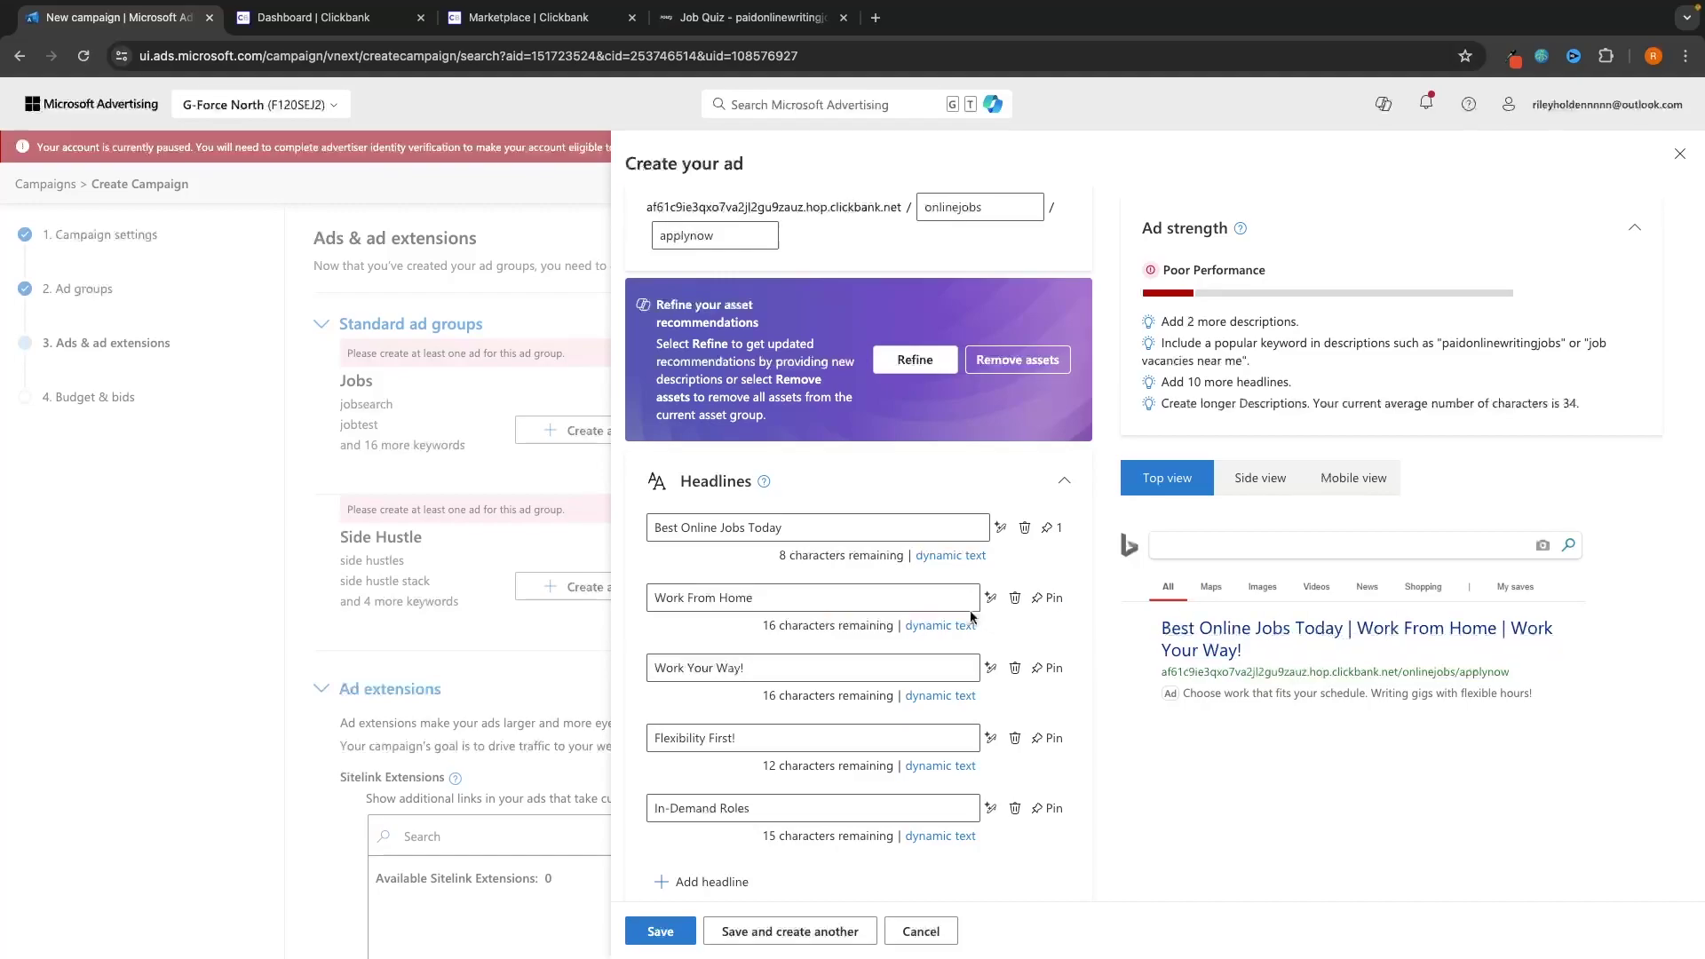
{"action": "left_click", "coordinate": [1039, 608]}
{"action": "left_click", "coordinate": [1070, 681]}
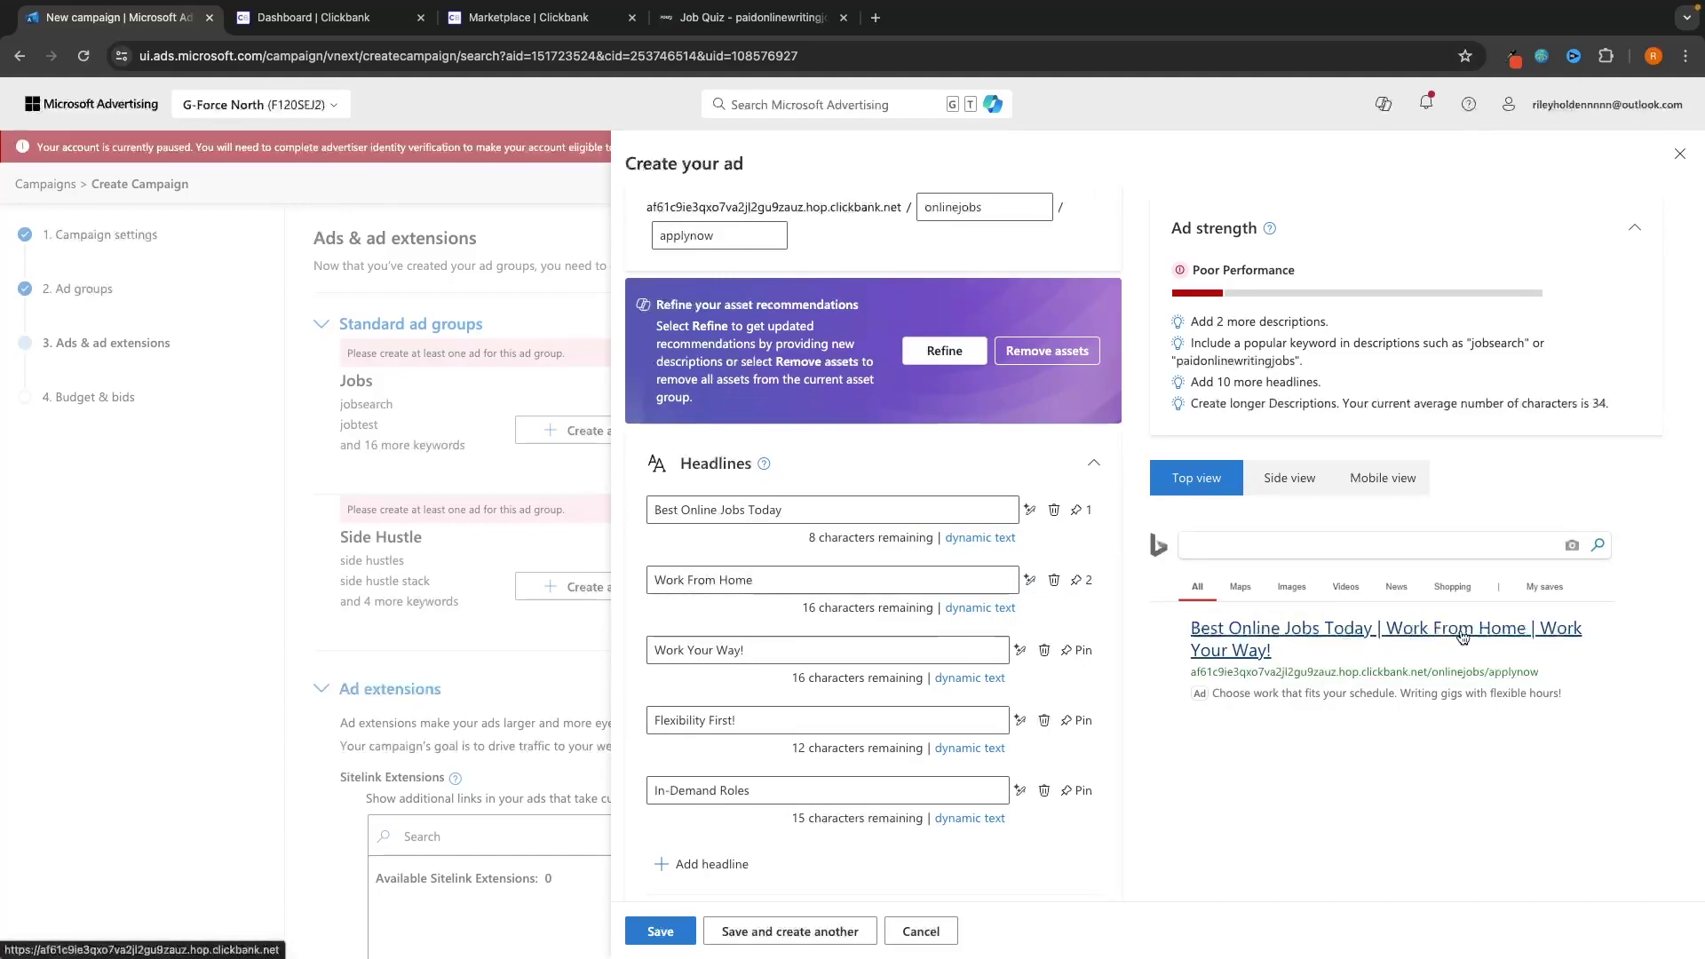
Step: Replace the third headline with "Apply Now" and pin it to position 3
{"action": "left_click_drag", "start_coordinate": [765, 650], "coordinate": [642, 652]}
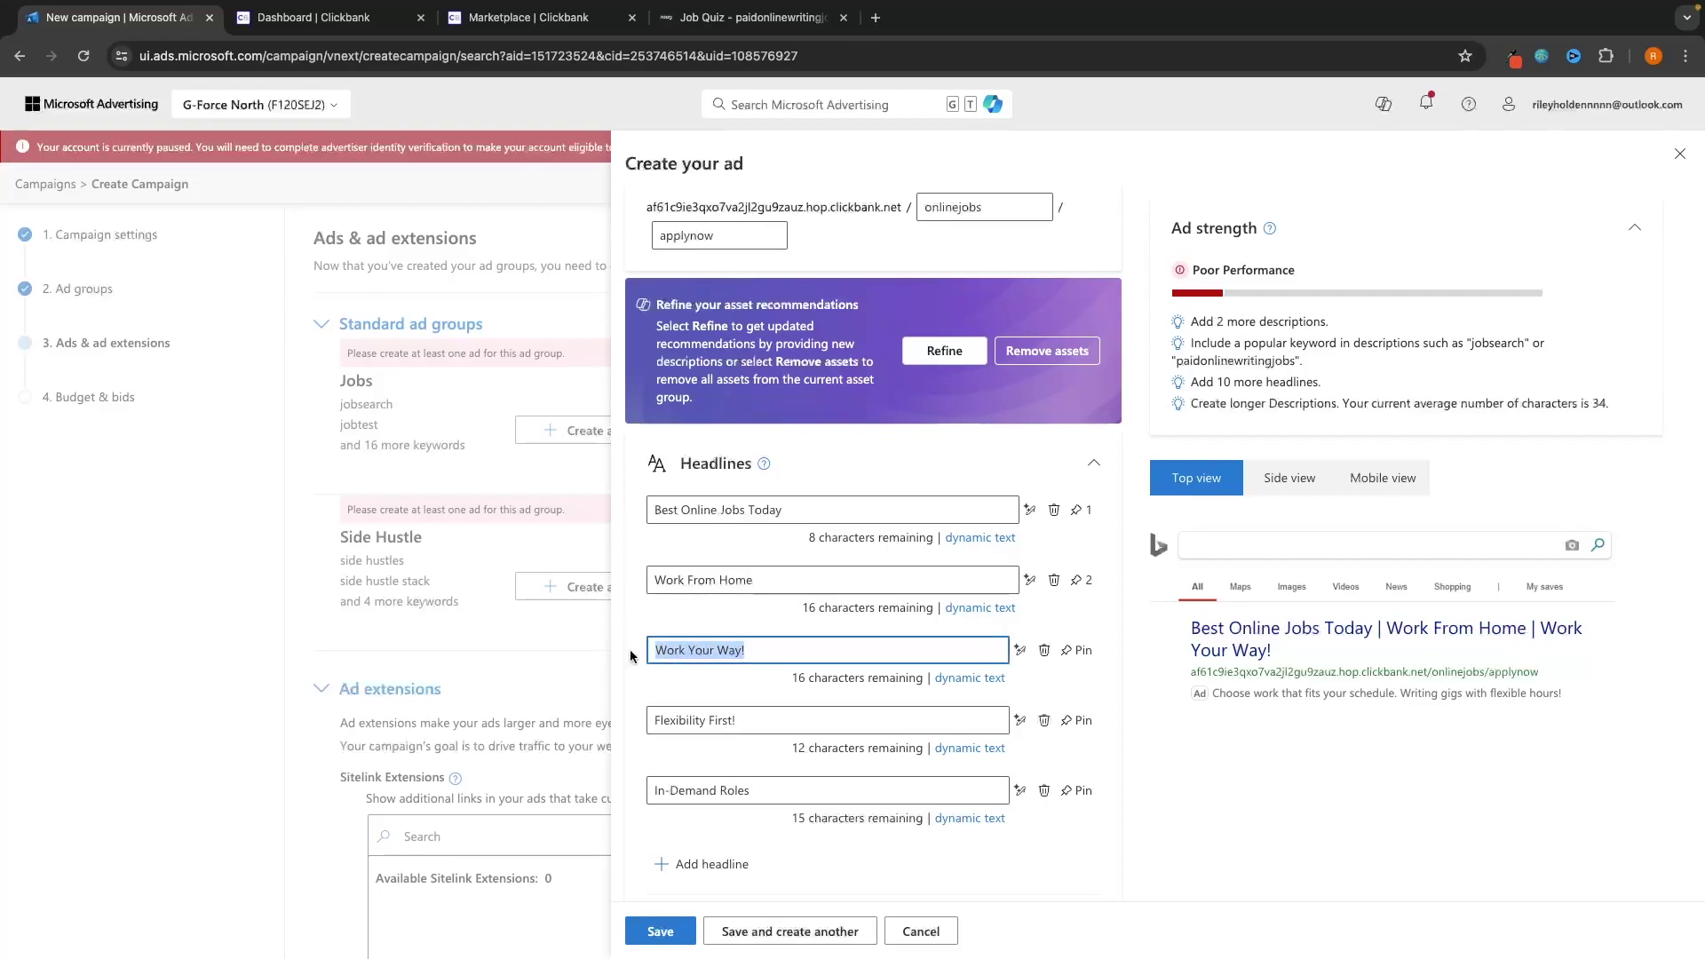
{"action": "key", "text": "BackSpace"}
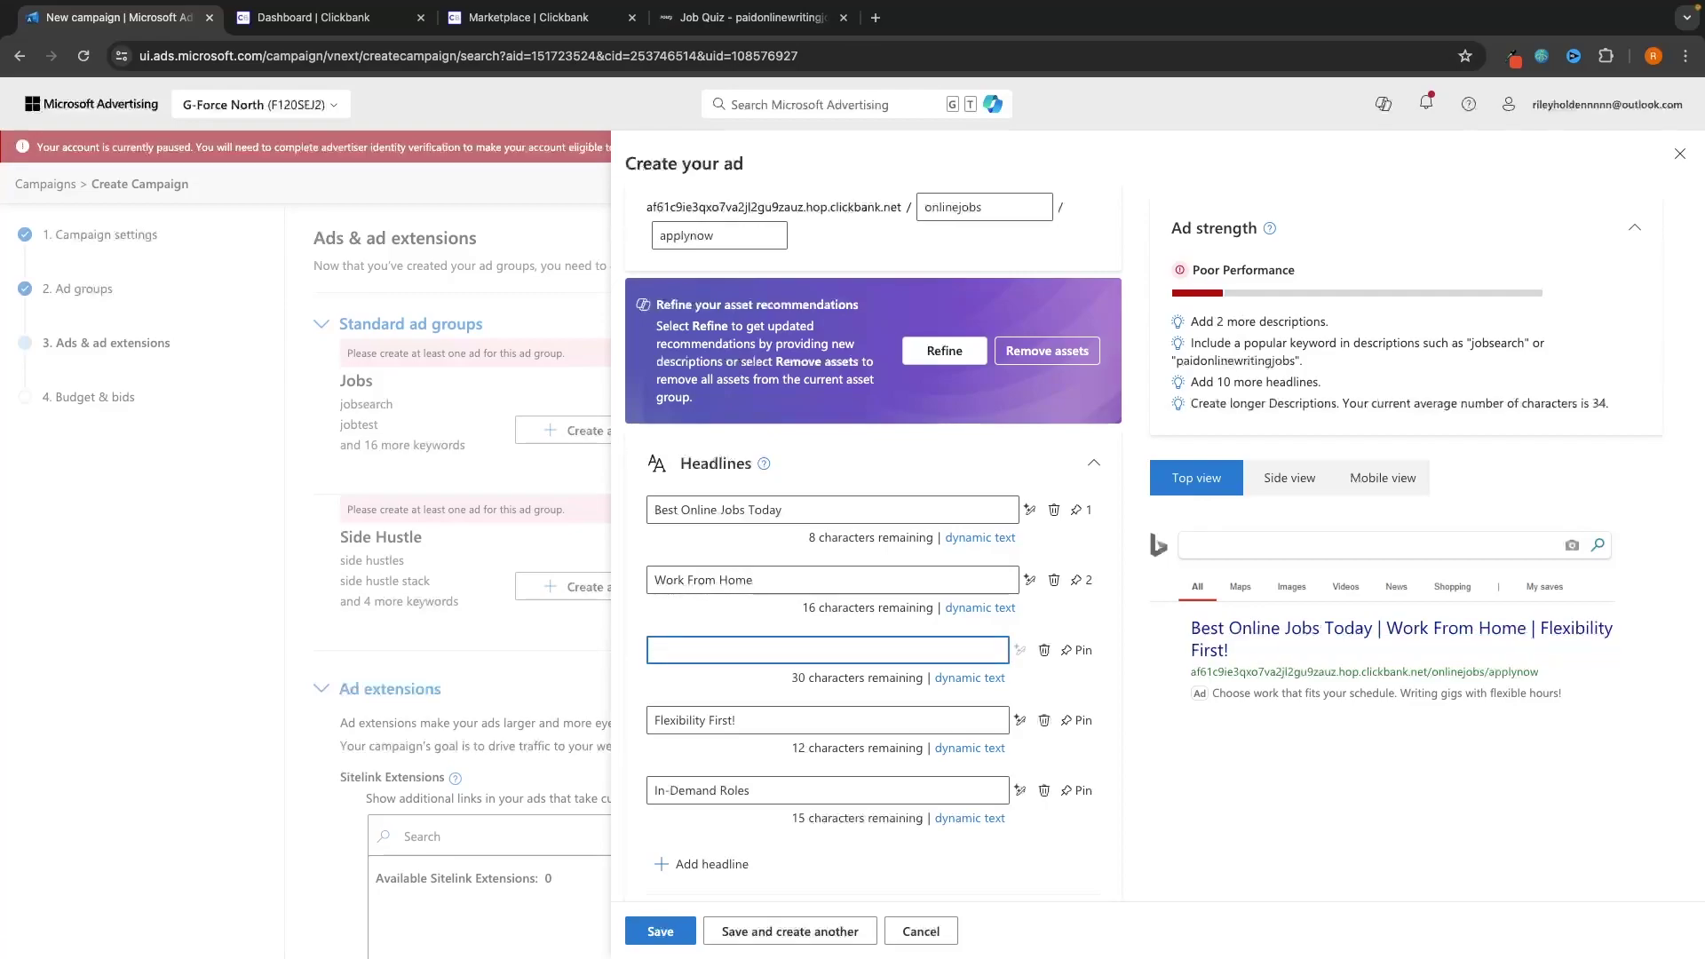
{"action": "type", "text": "Apply Now"}
{"action": "left_click", "coordinate": [1074, 651]}
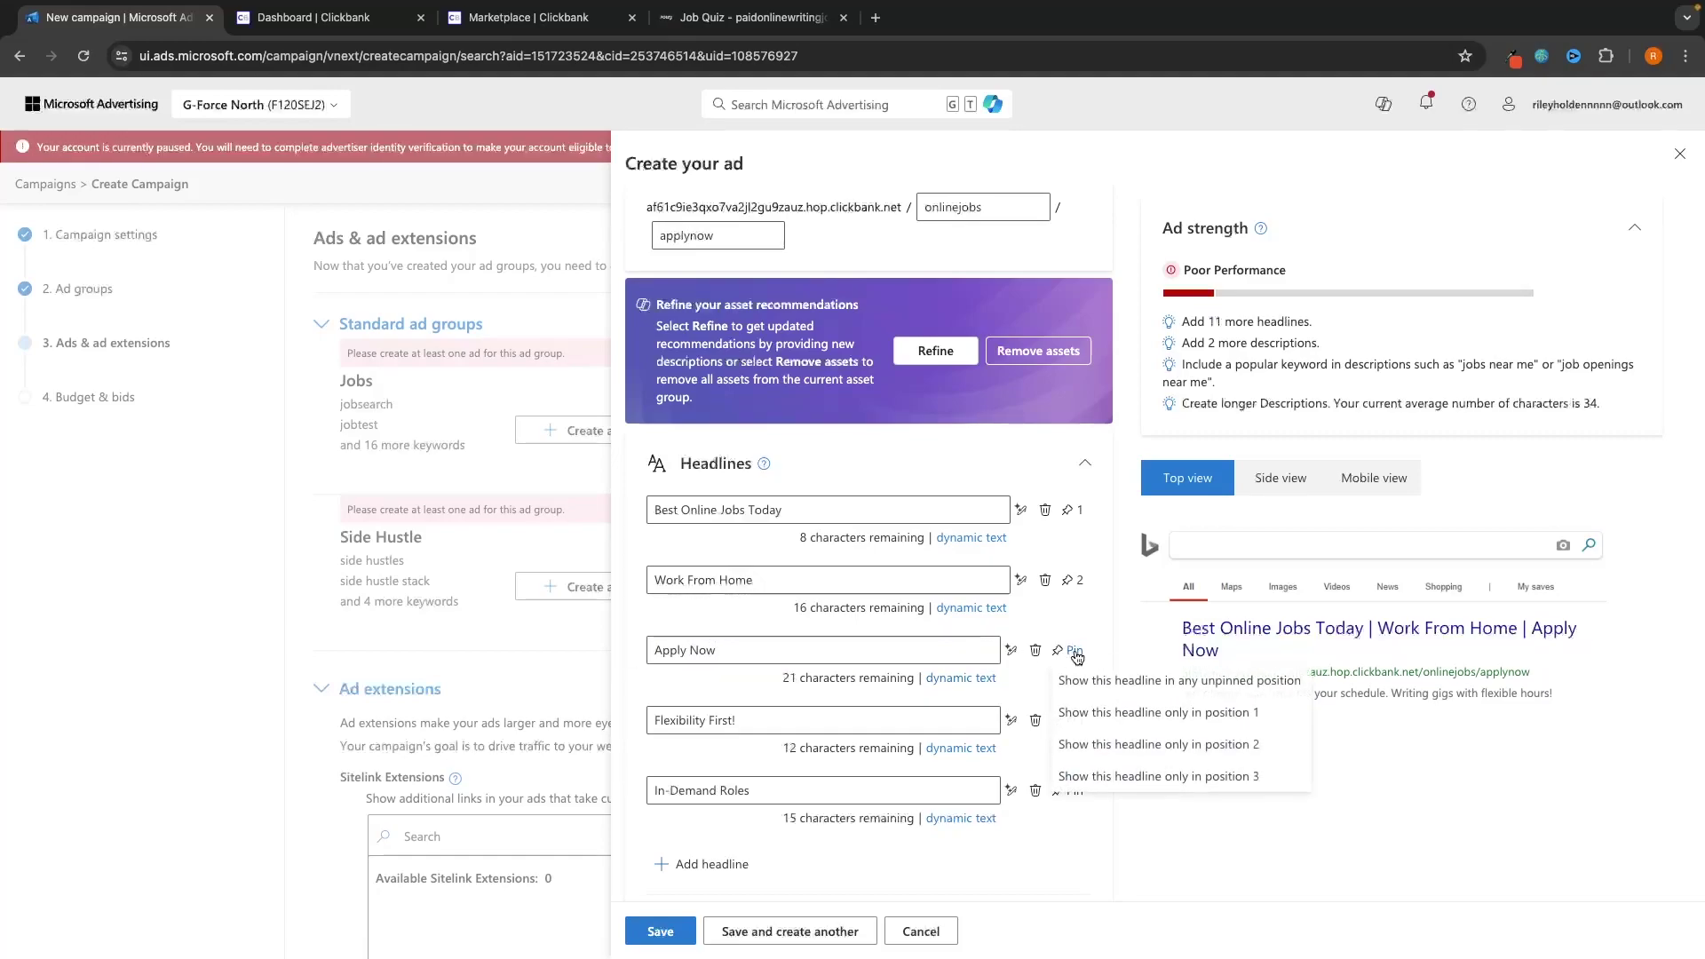
{"action": "left_click", "coordinate": [1153, 776]}
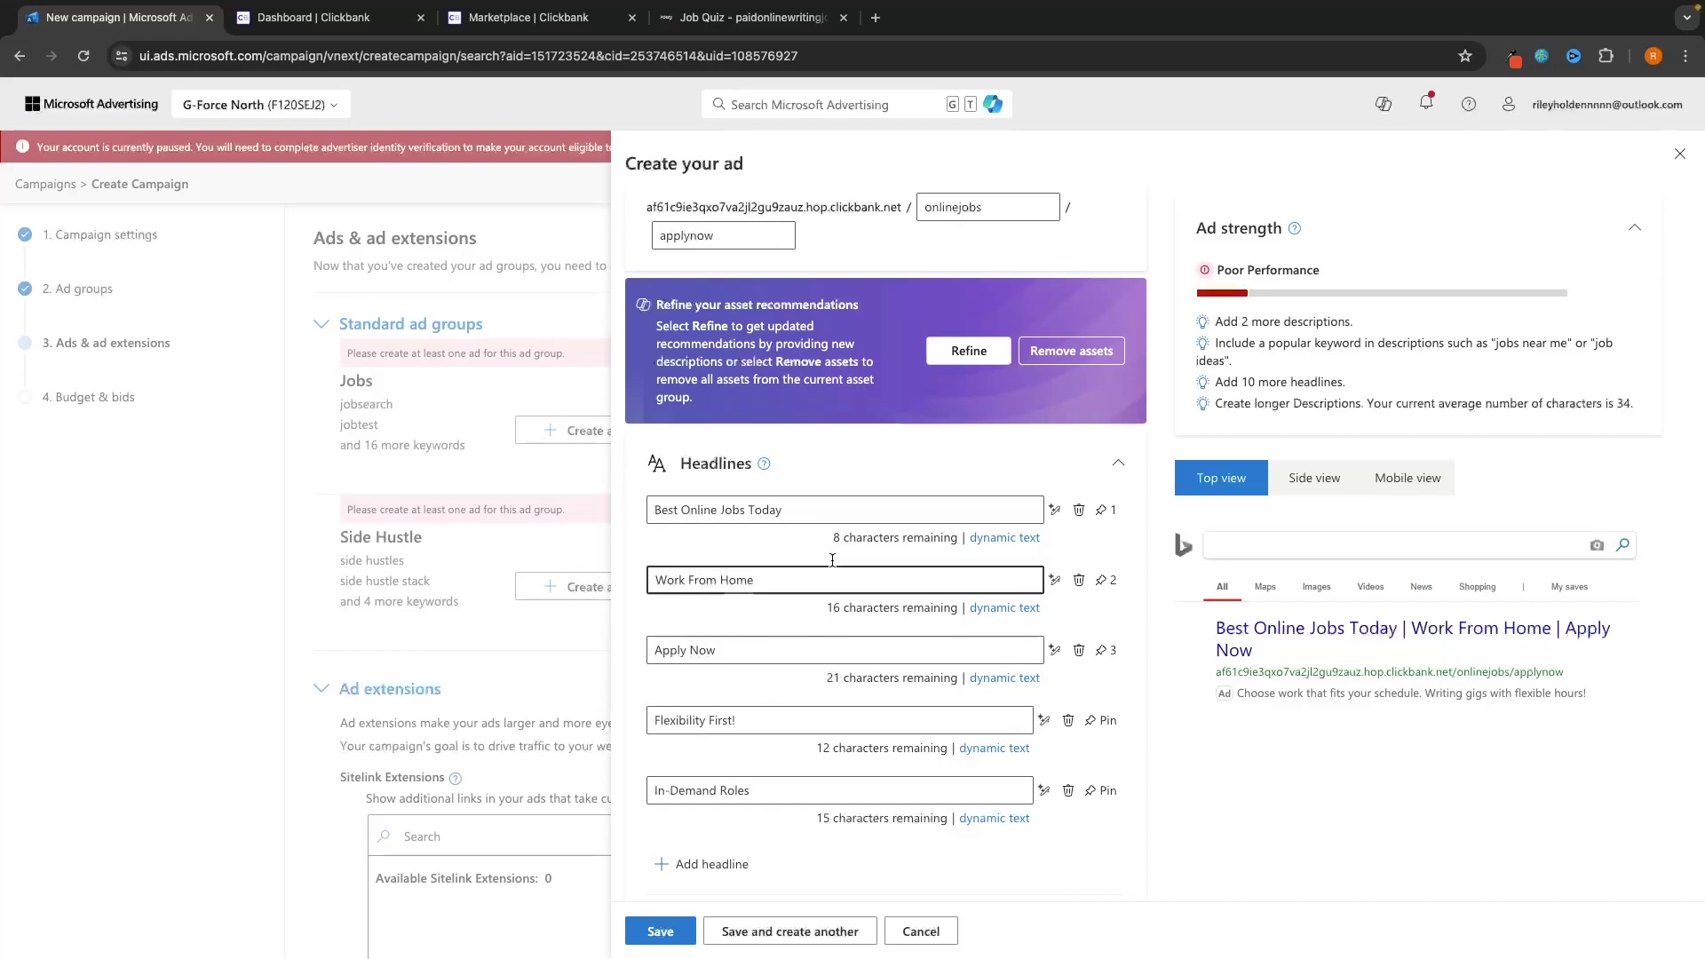
Step: Replace the fourth headline with "Online Jobs In 5 Minutes" and pin it to position 1
{"action": "left_click_drag", "start_coordinate": [655, 507], "coordinate": [780, 507]}
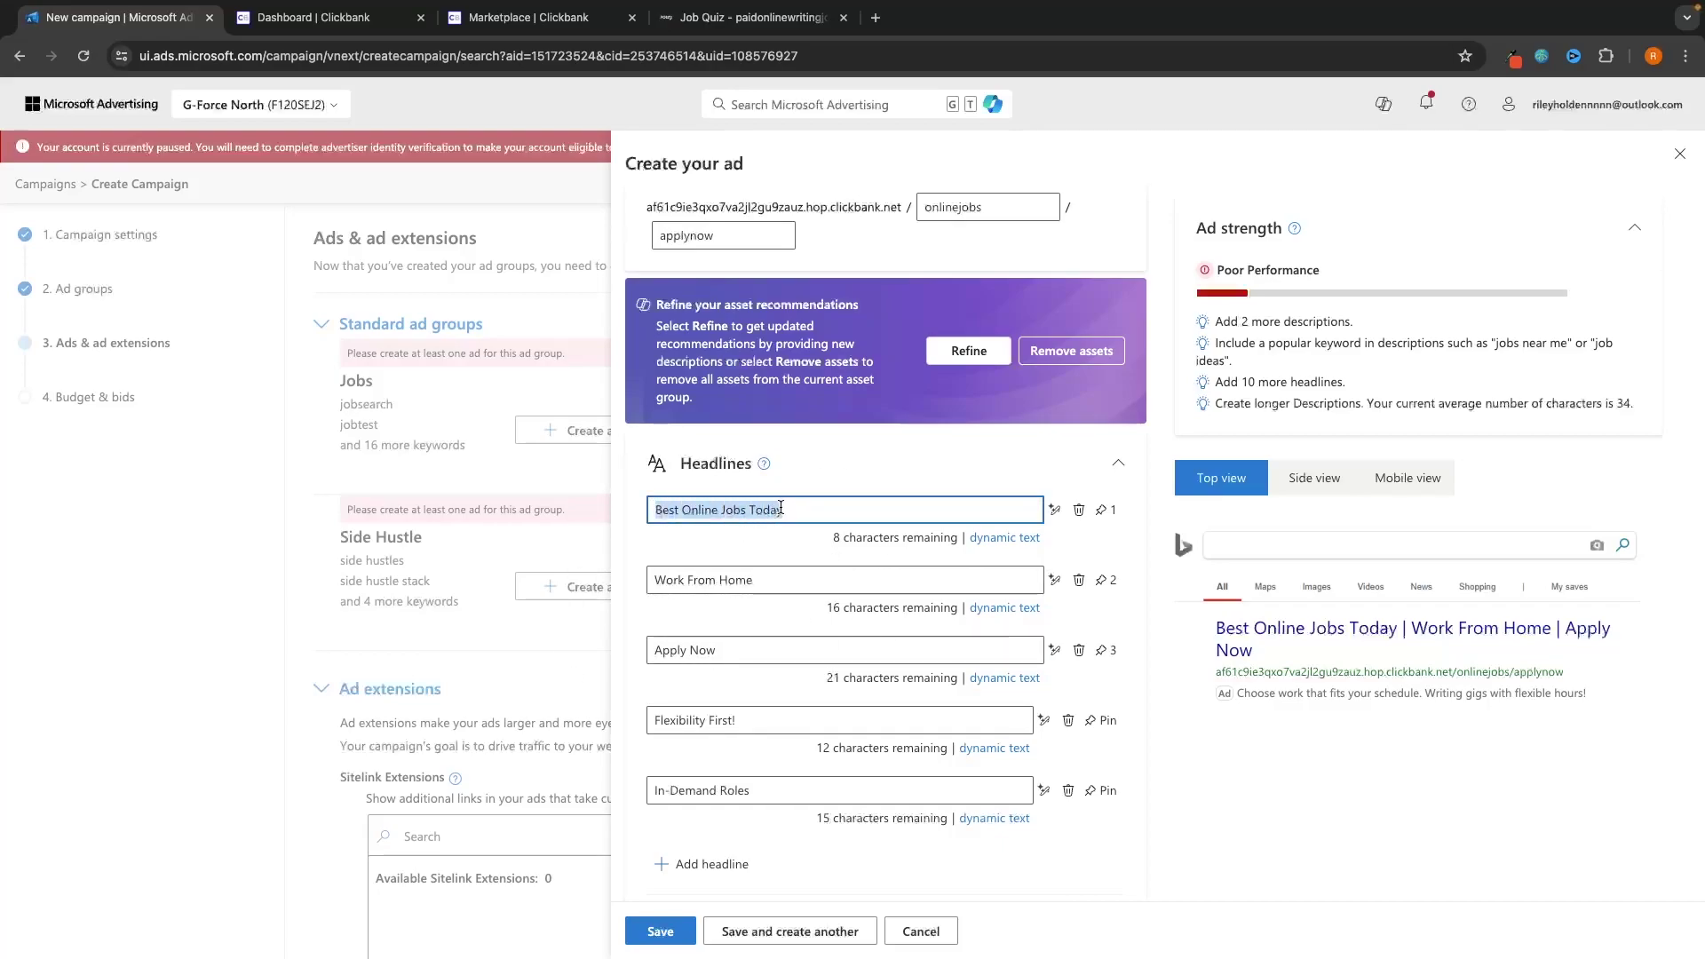
{"action": "left_click", "coordinate": [796, 507]}
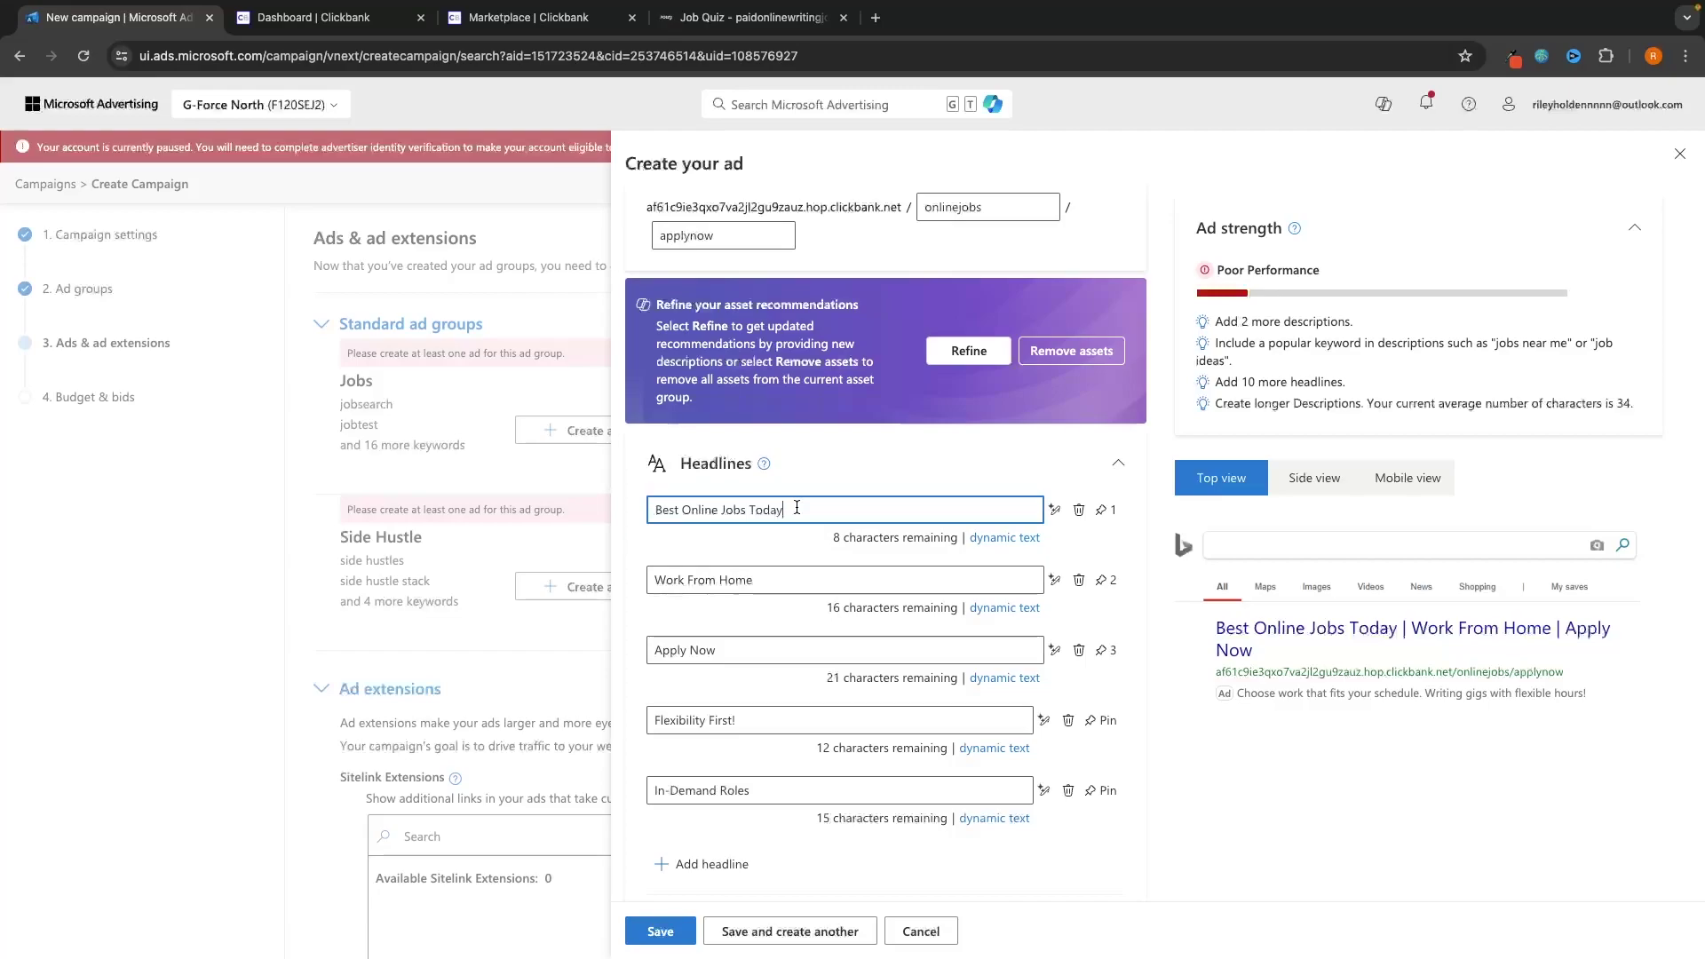
{"action": "scroll", "coordinate": [799, 621], "scroll_direction": "down", "scroll_amount": 1}
{"action": "left_click_drag", "start_coordinate": [738, 672], "coordinate": [657, 671]}
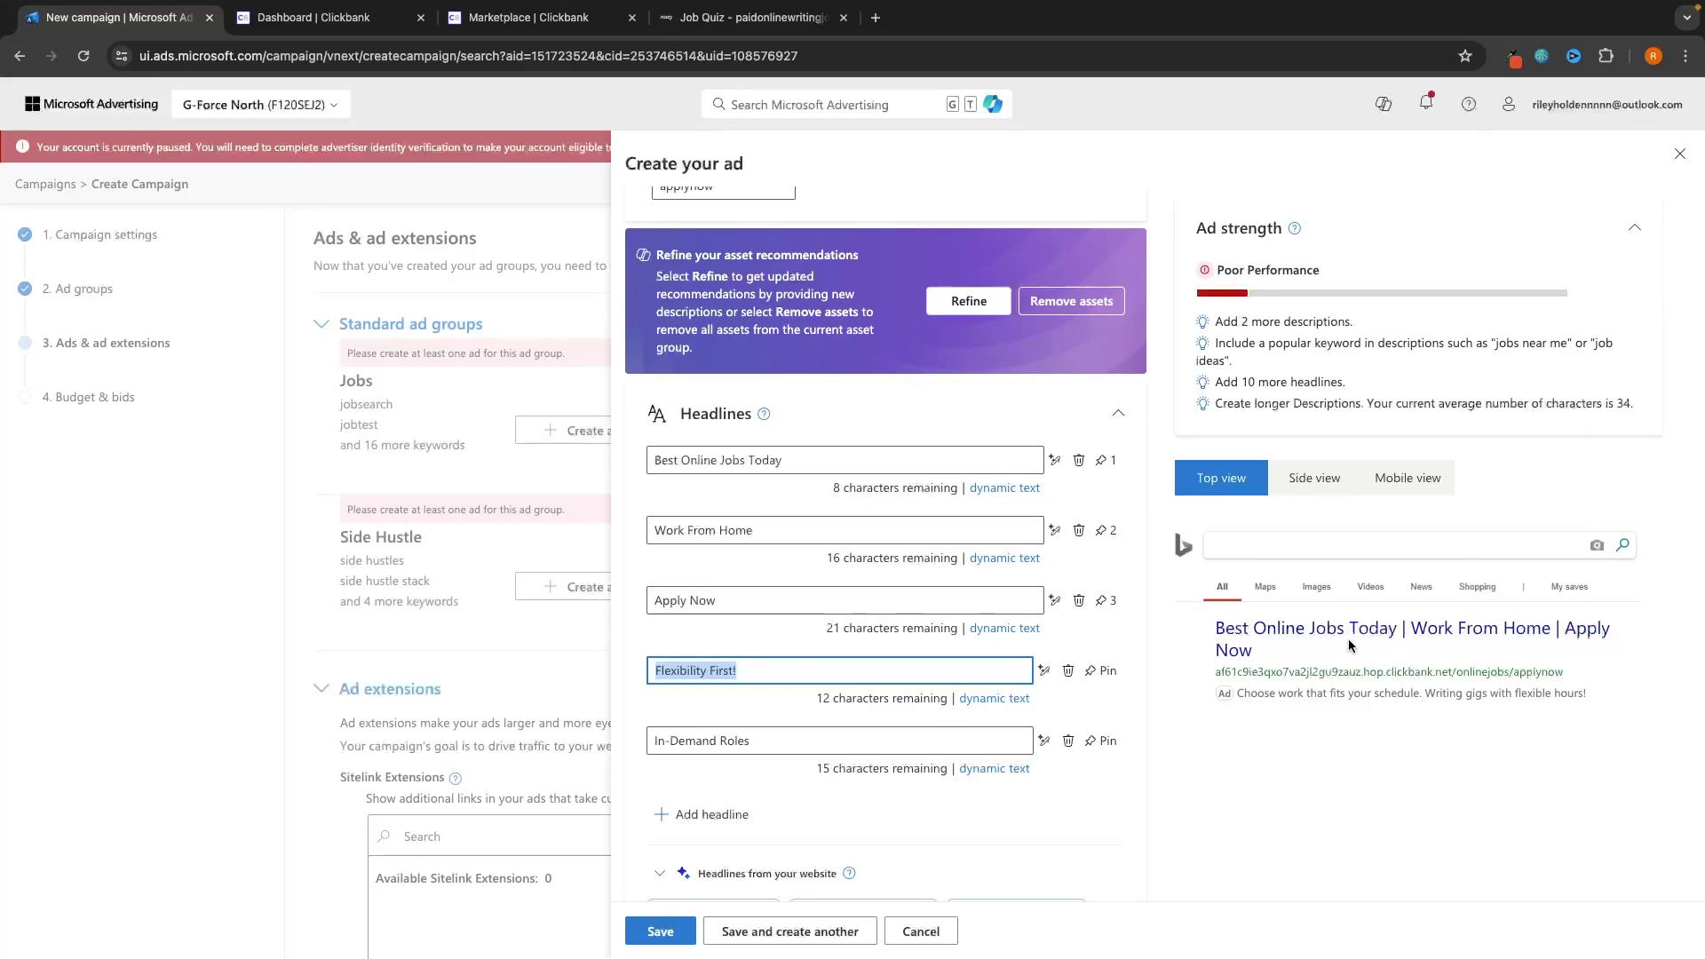
{"action": "type", "text": "Online Jobs In 5 Minutes"}
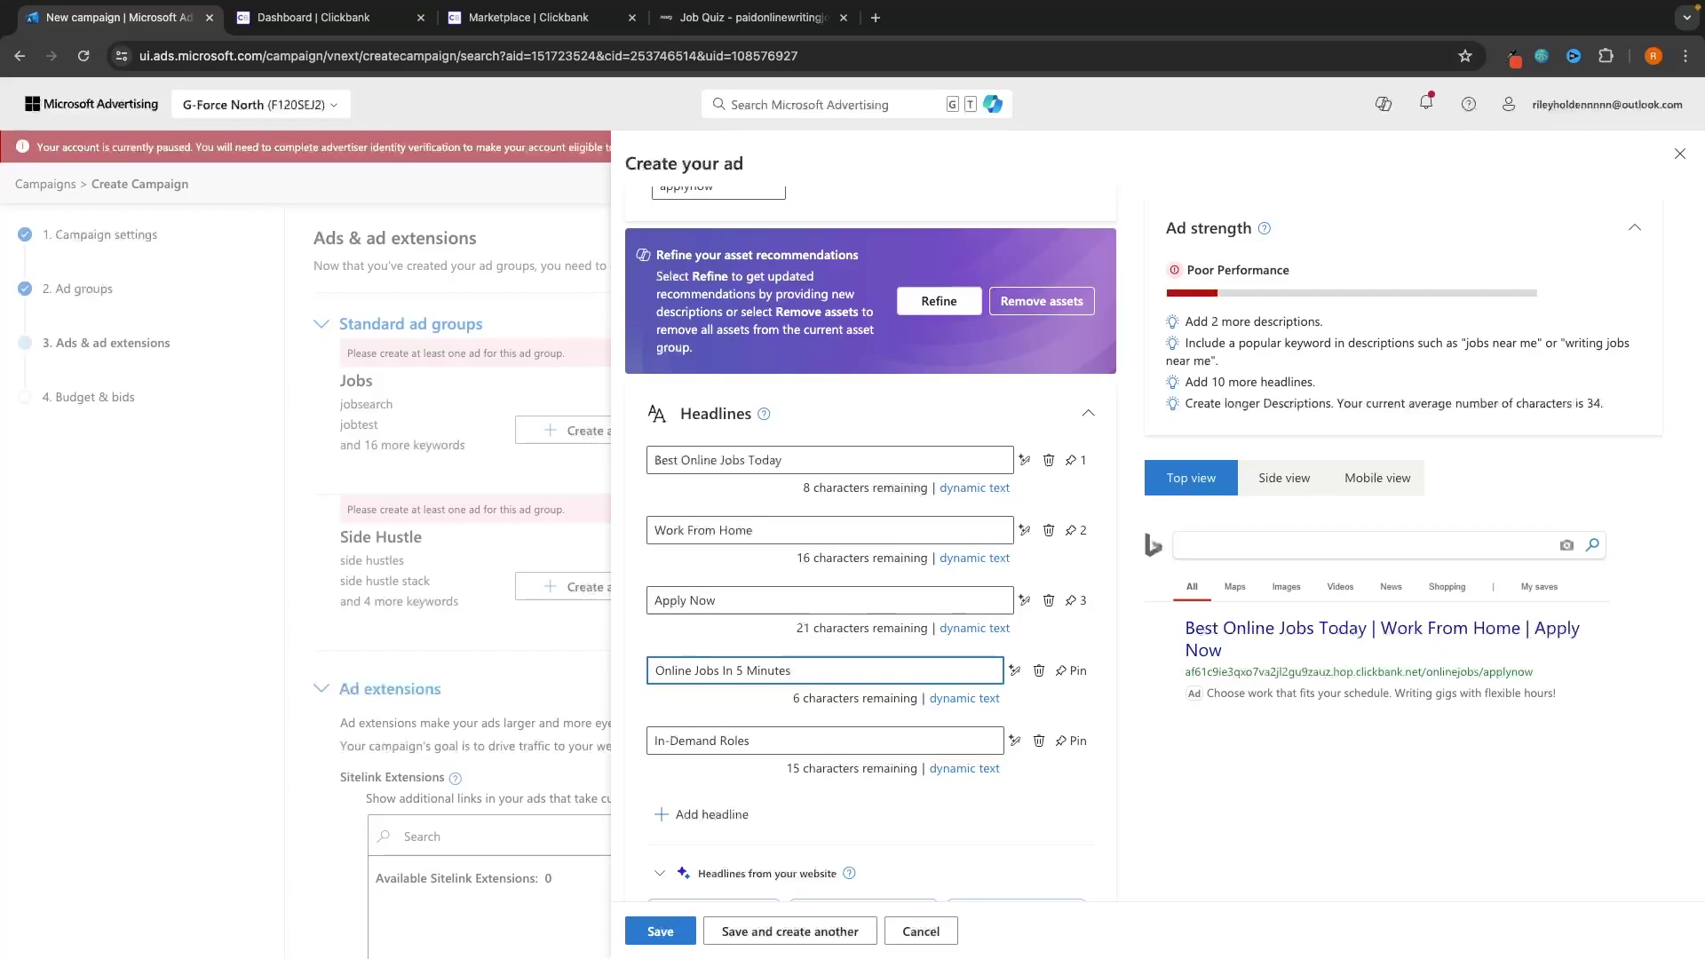
{"action": "left_click", "coordinate": [1079, 672]}
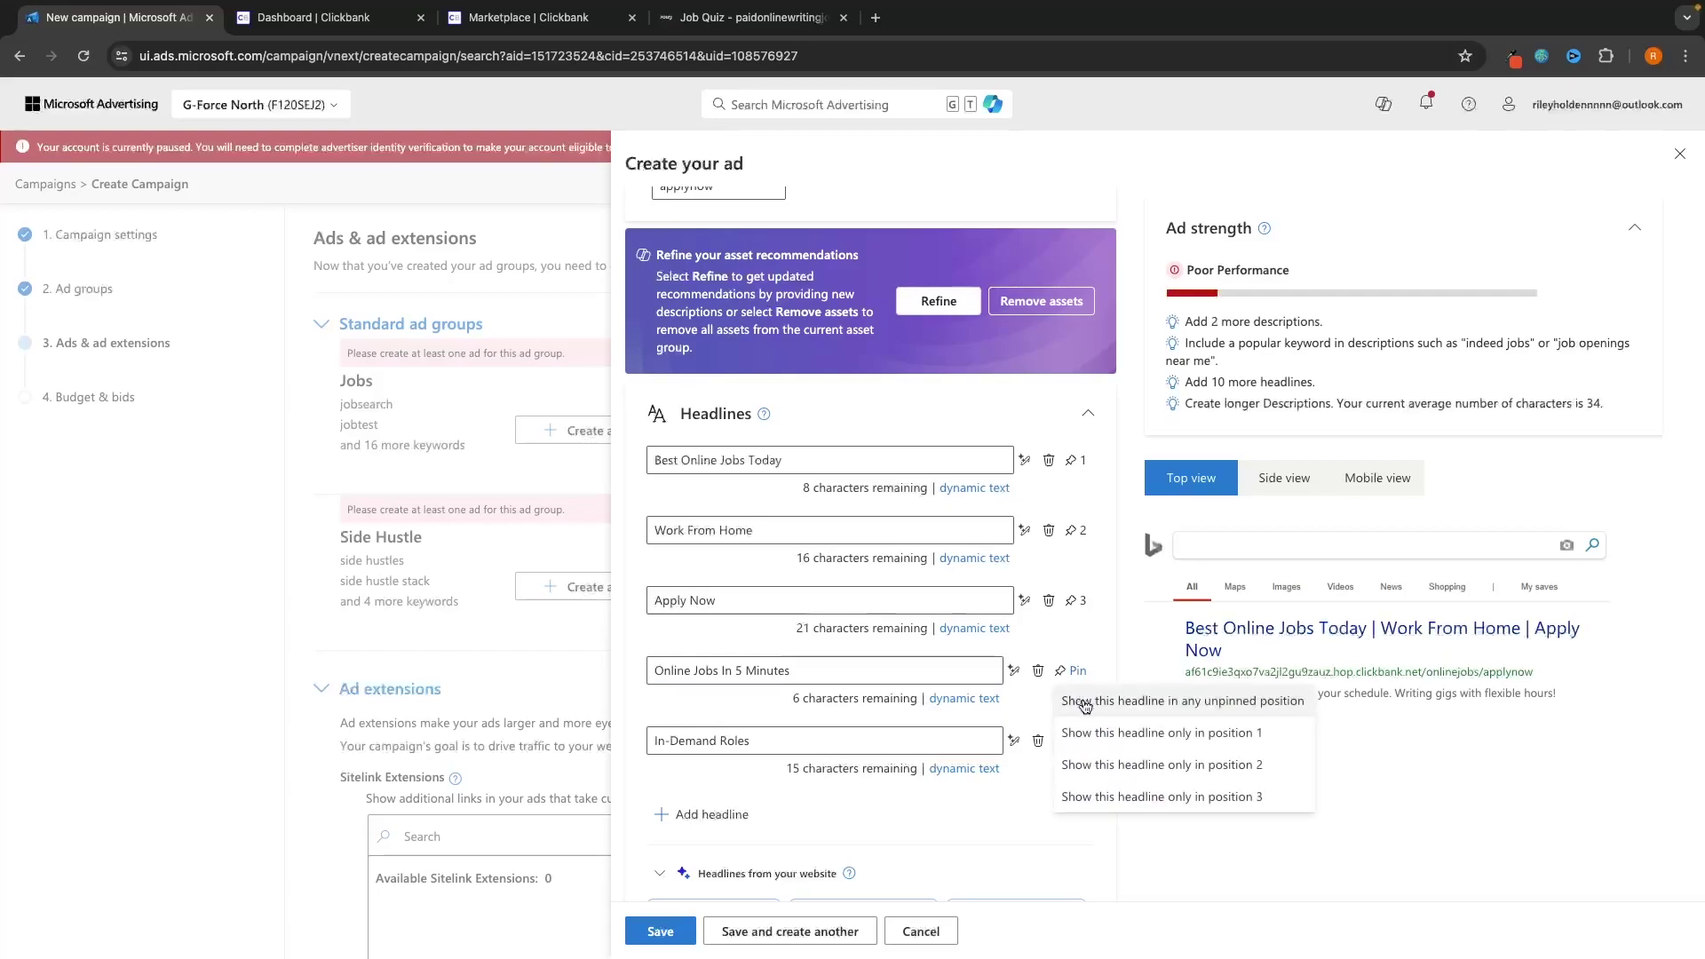
{"action": "left_click", "coordinate": [1121, 727]}
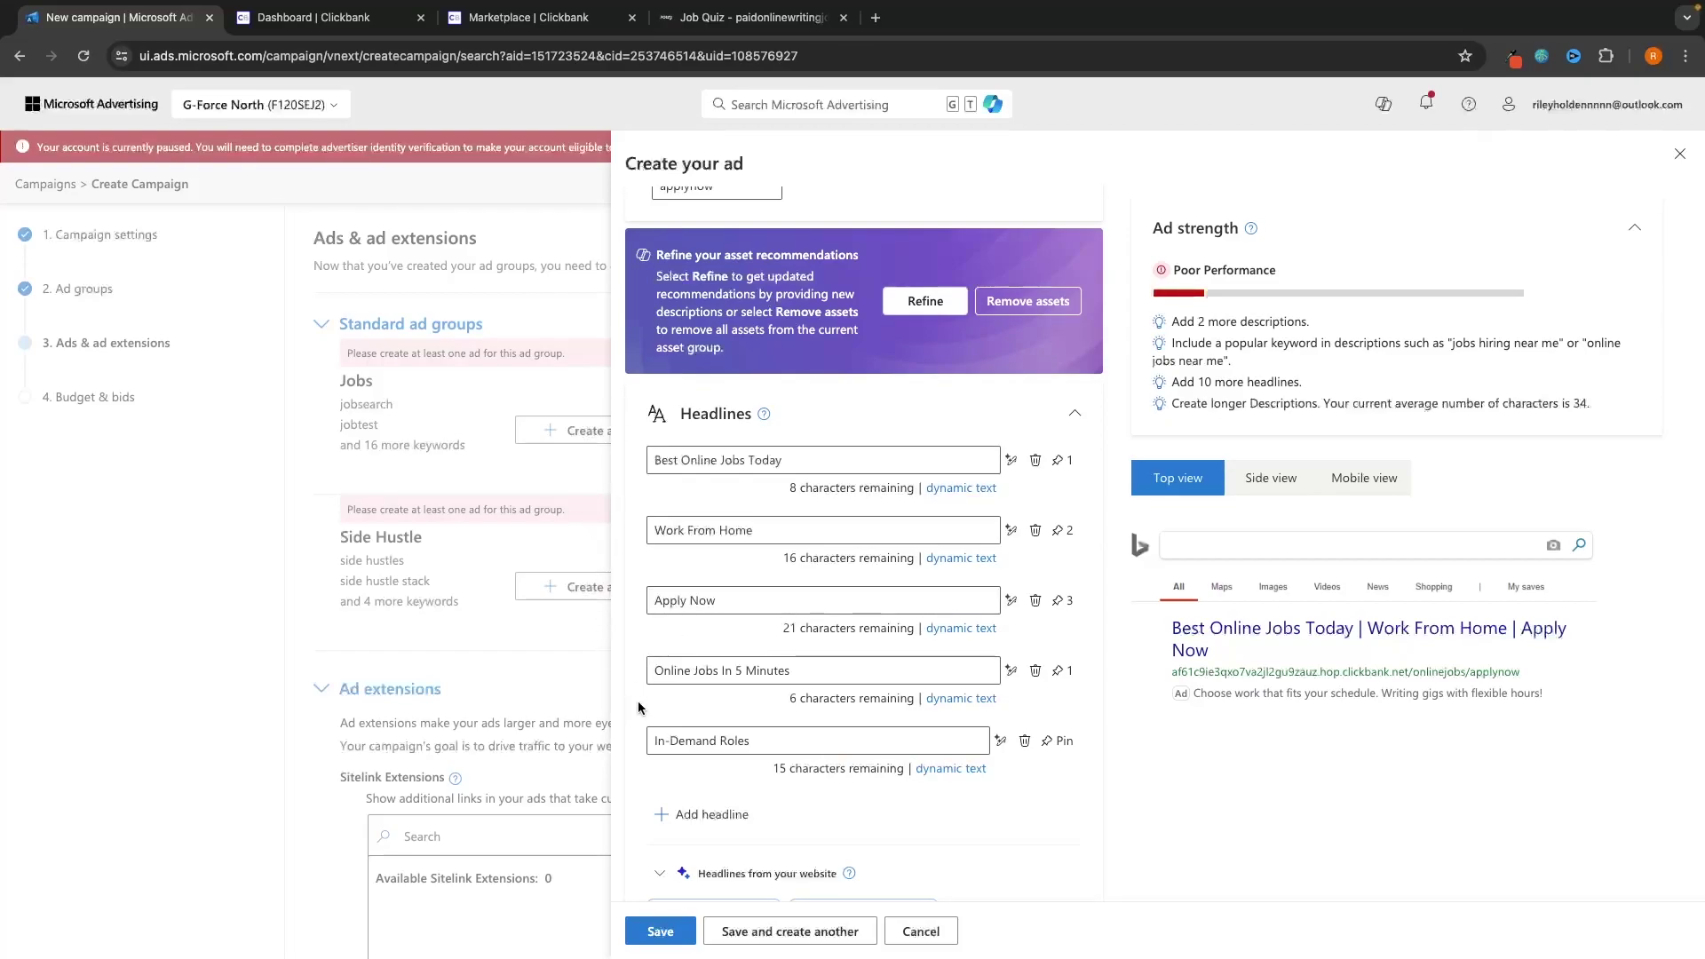
Step: Replace the fifth headline with "Get Accepted In 5 Minutes" and pin it to position 2
{"action": "left_click", "coordinate": [719, 742]}
{"action": "key", "text": "ctrl+a"}
{"action": "type", "text": "Get"}
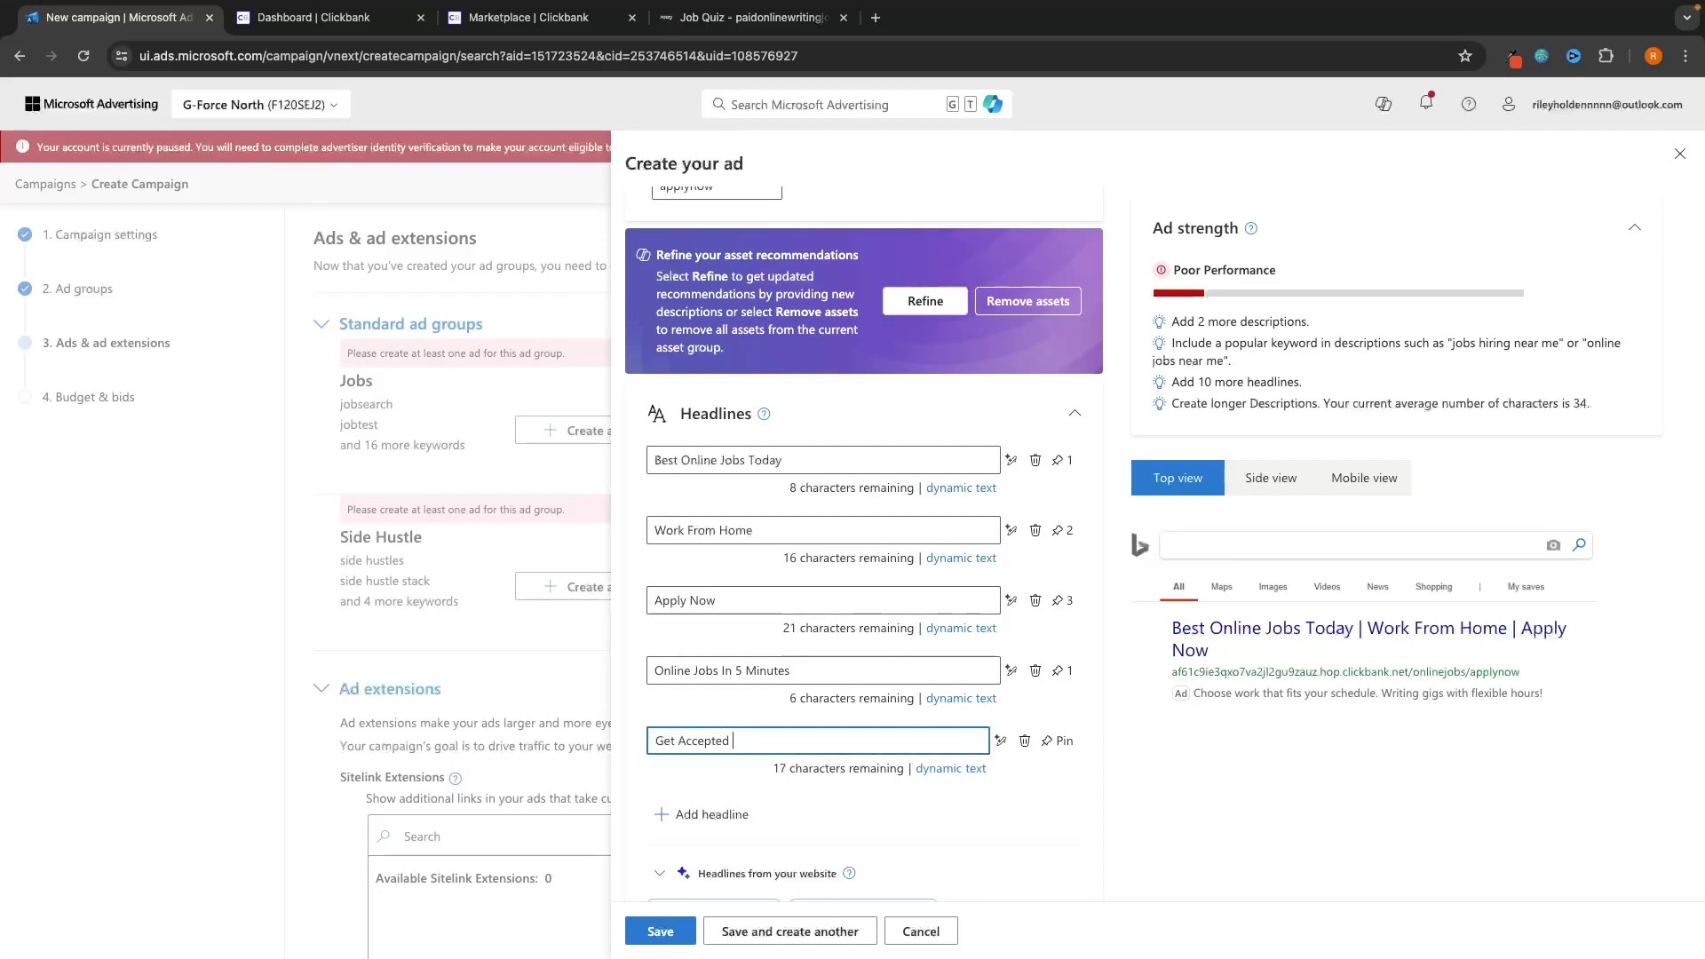
{"action": "type", "text": " Accepted"}
{"action": "type", "text": "In 5 Minutes"}
{"action": "left_click", "coordinate": [1102, 741]}
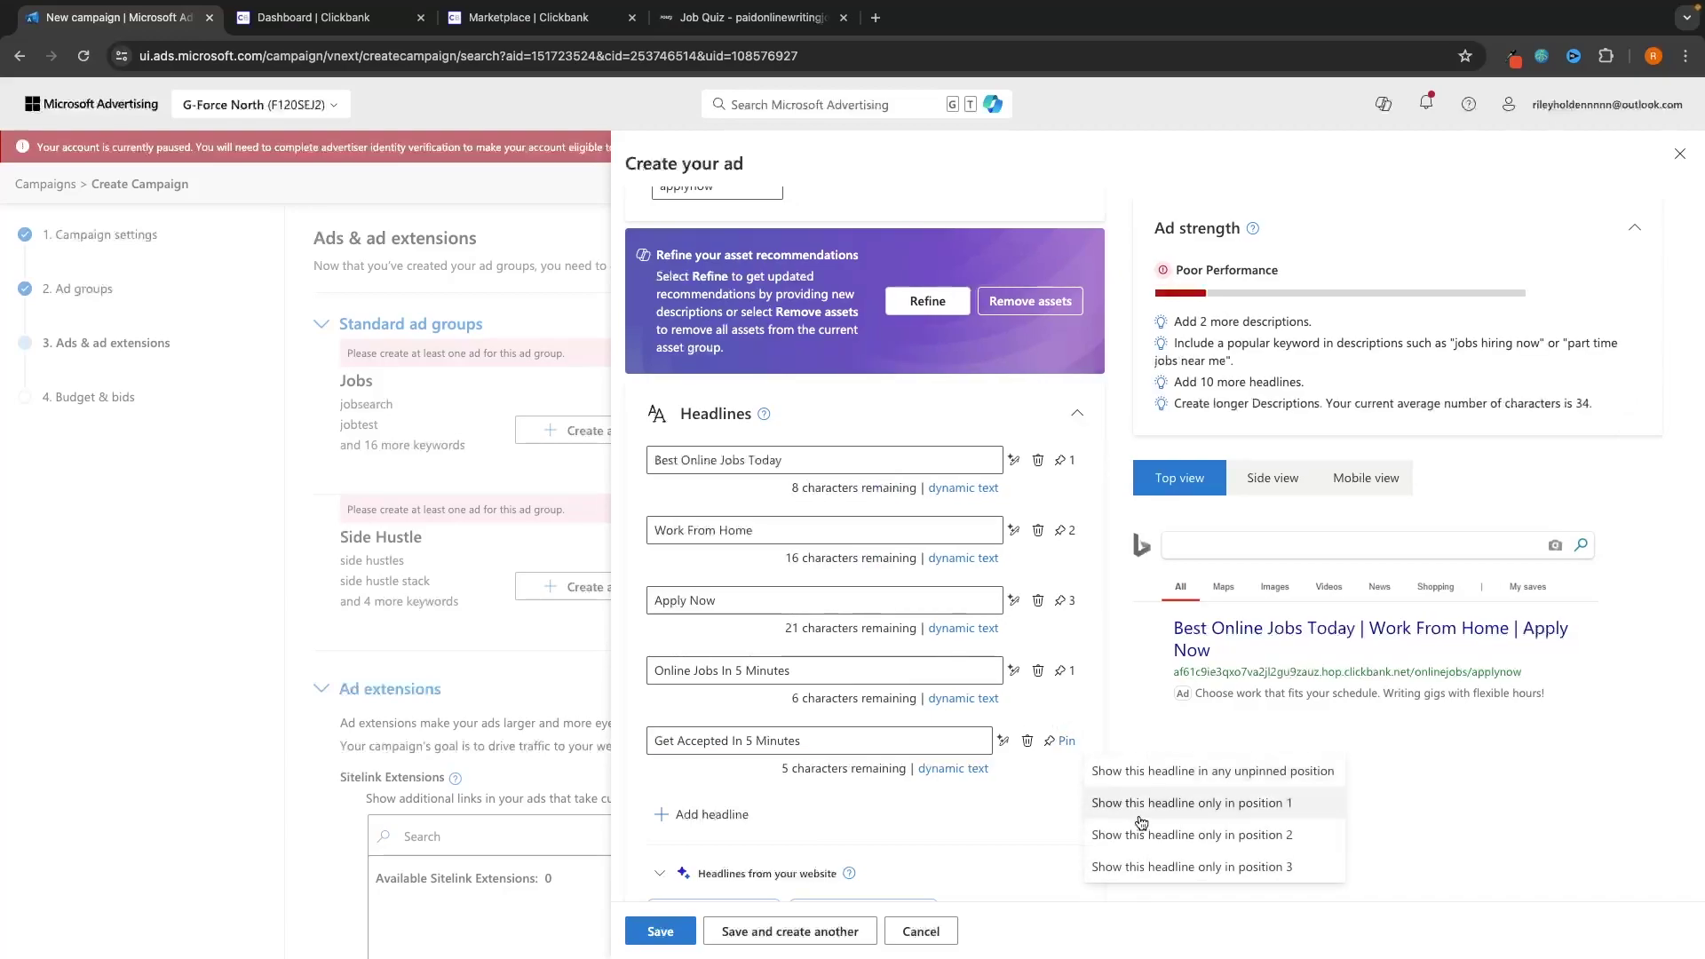
{"action": "left_click", "coordinate": [1106, 819]}
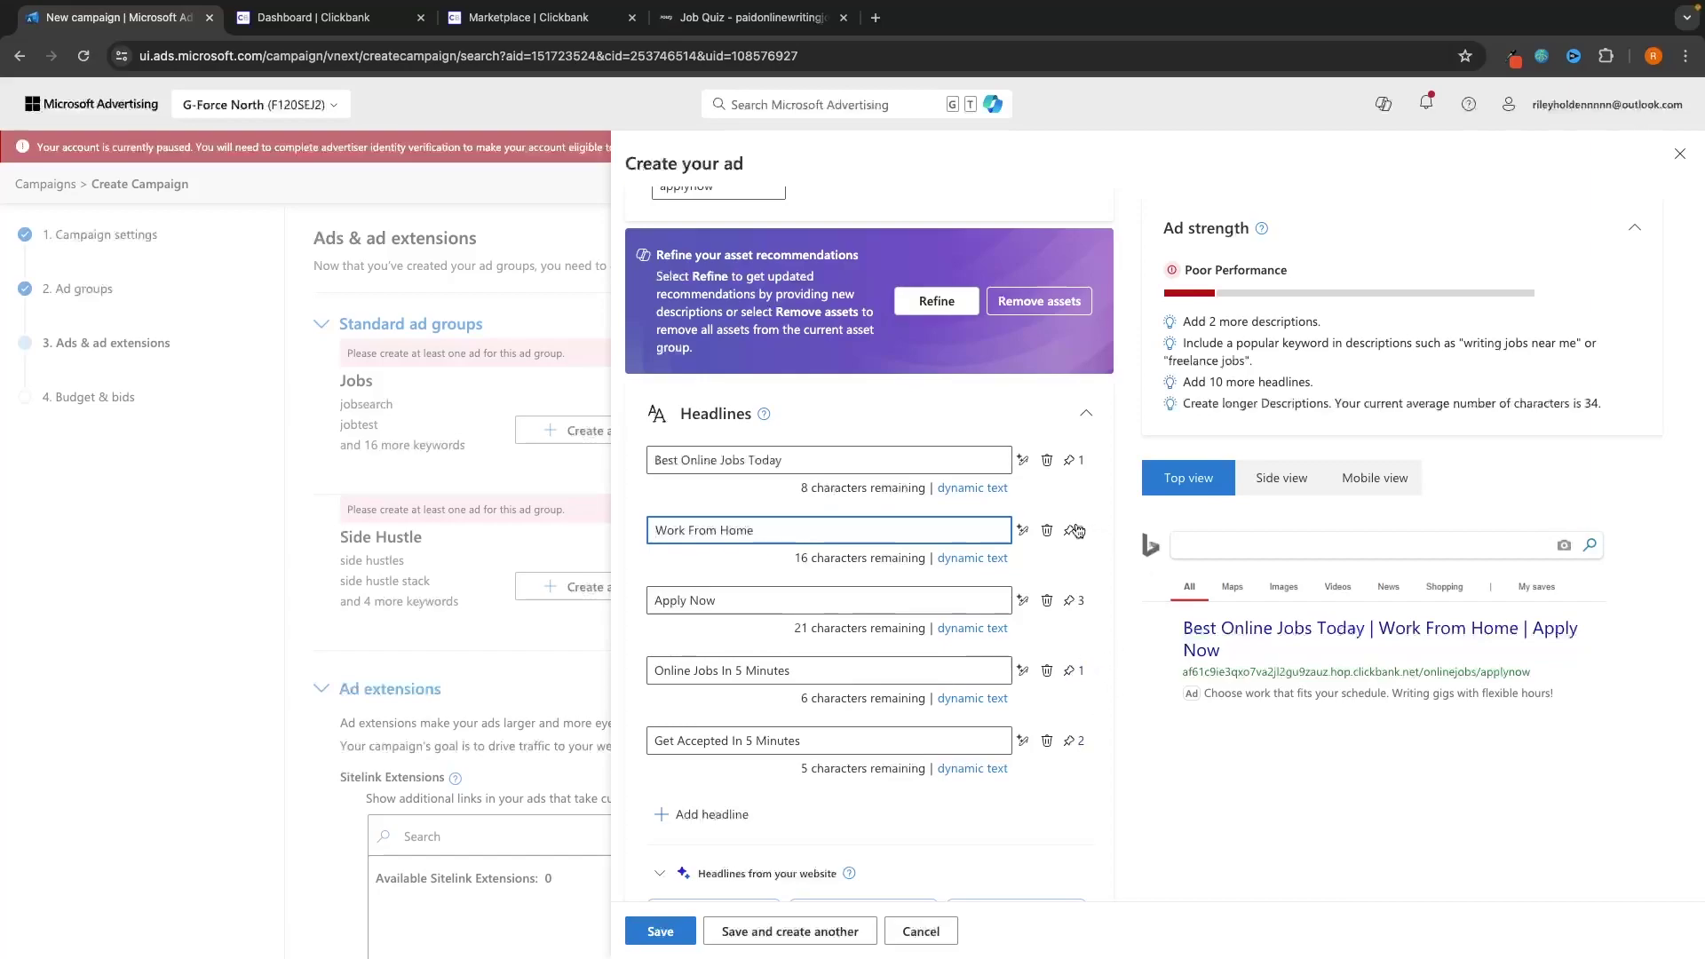
Step: Pin the description "Choose work that fits your schedule" to position 1 and "Writing gigs with flexible hours!" to position 2
{"action": "left_click", "coordinate": [1152, 658]}
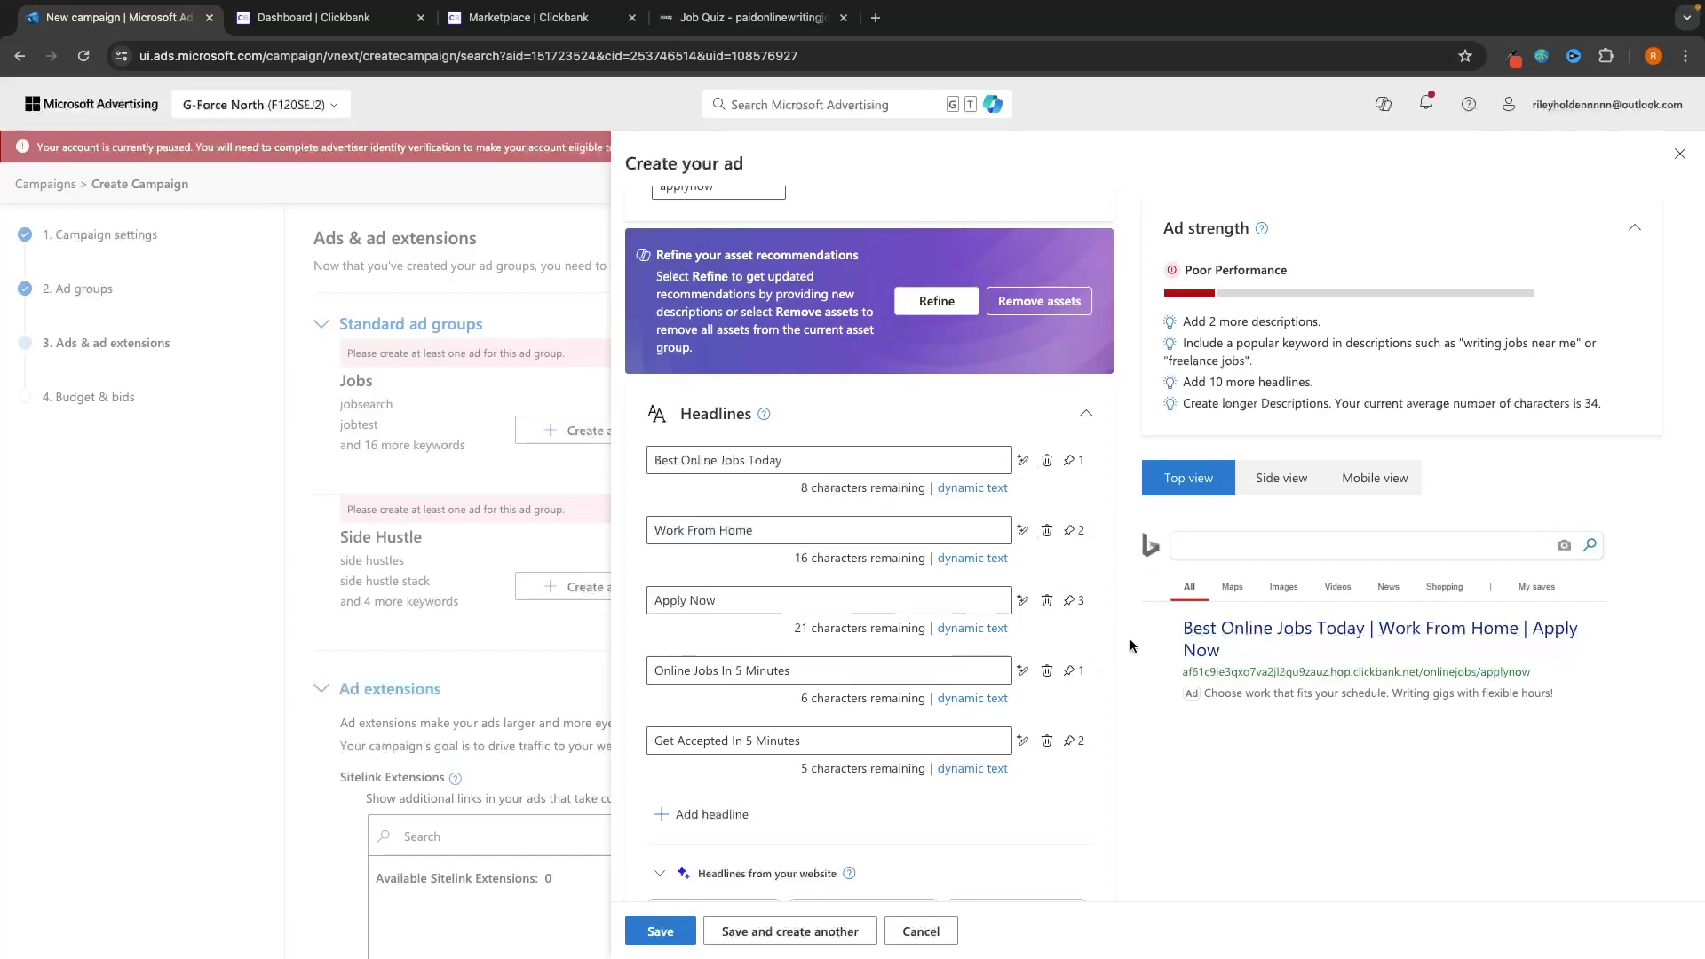
{"action": "scroll", "coordinate": [1121, 653], "scroll_direction": "down", "scroll_amount": 1}
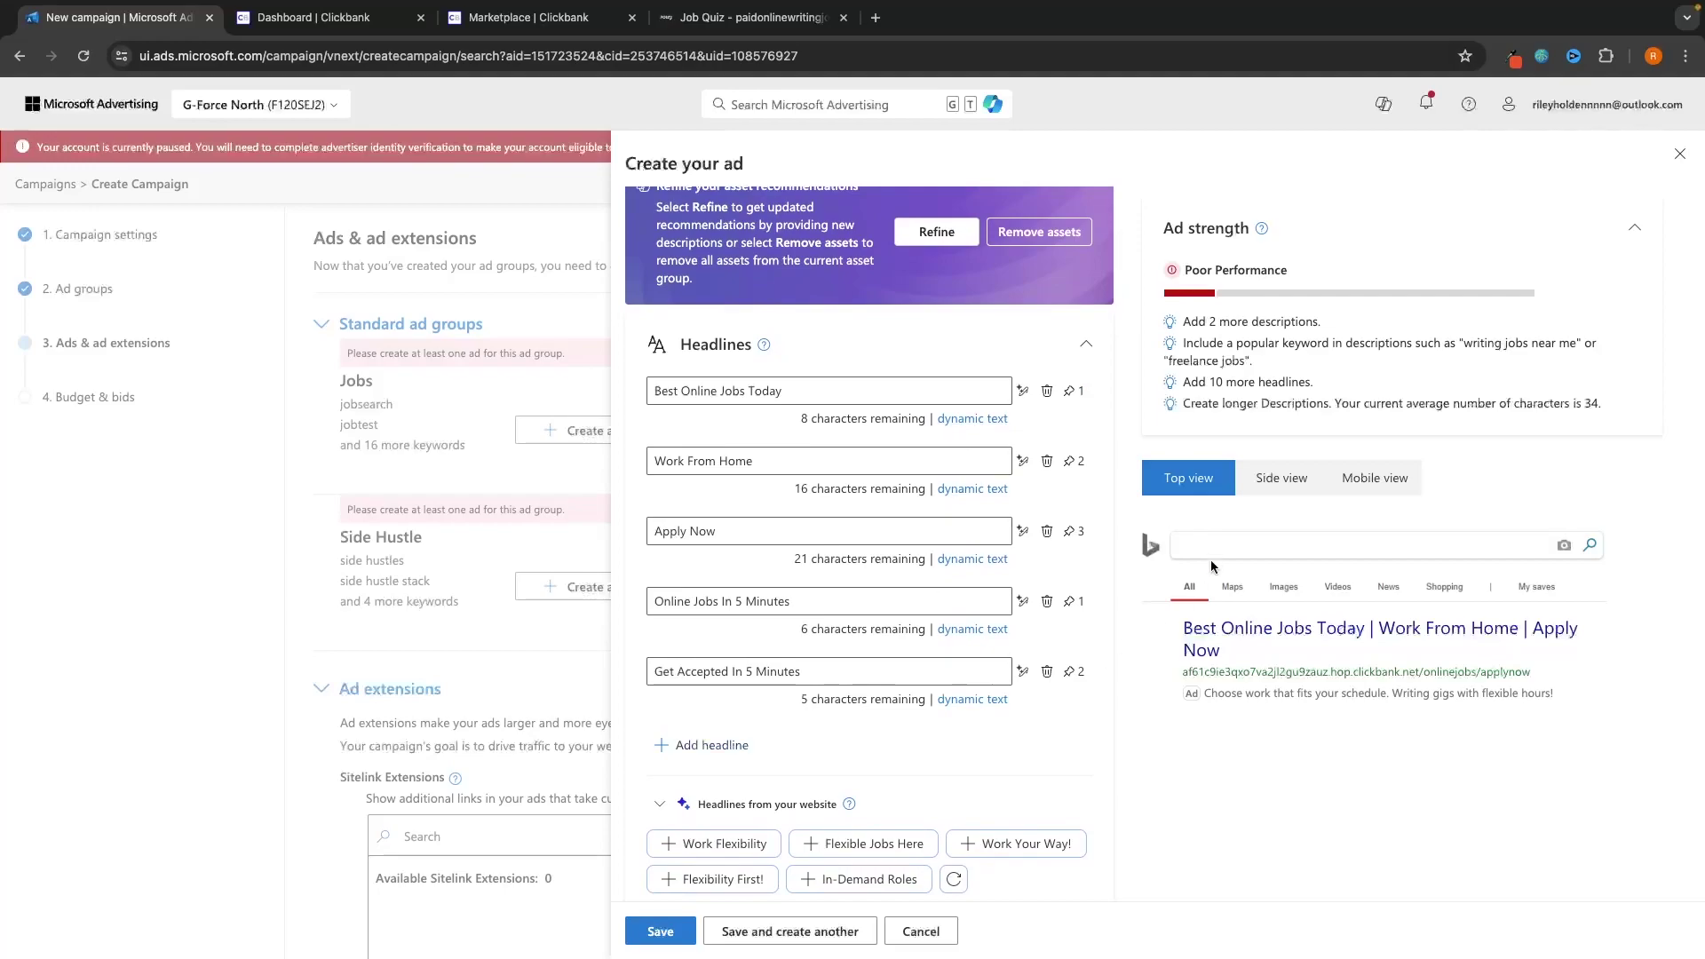
{"action": "scroll", "coordinate": [1206, 577], "scroll_direction": "down", "scroll_amount": 5}
{"action": "scroll", "coordinate": [1215, 551], "scroll_direction": "down", "scroll_amount": 2}
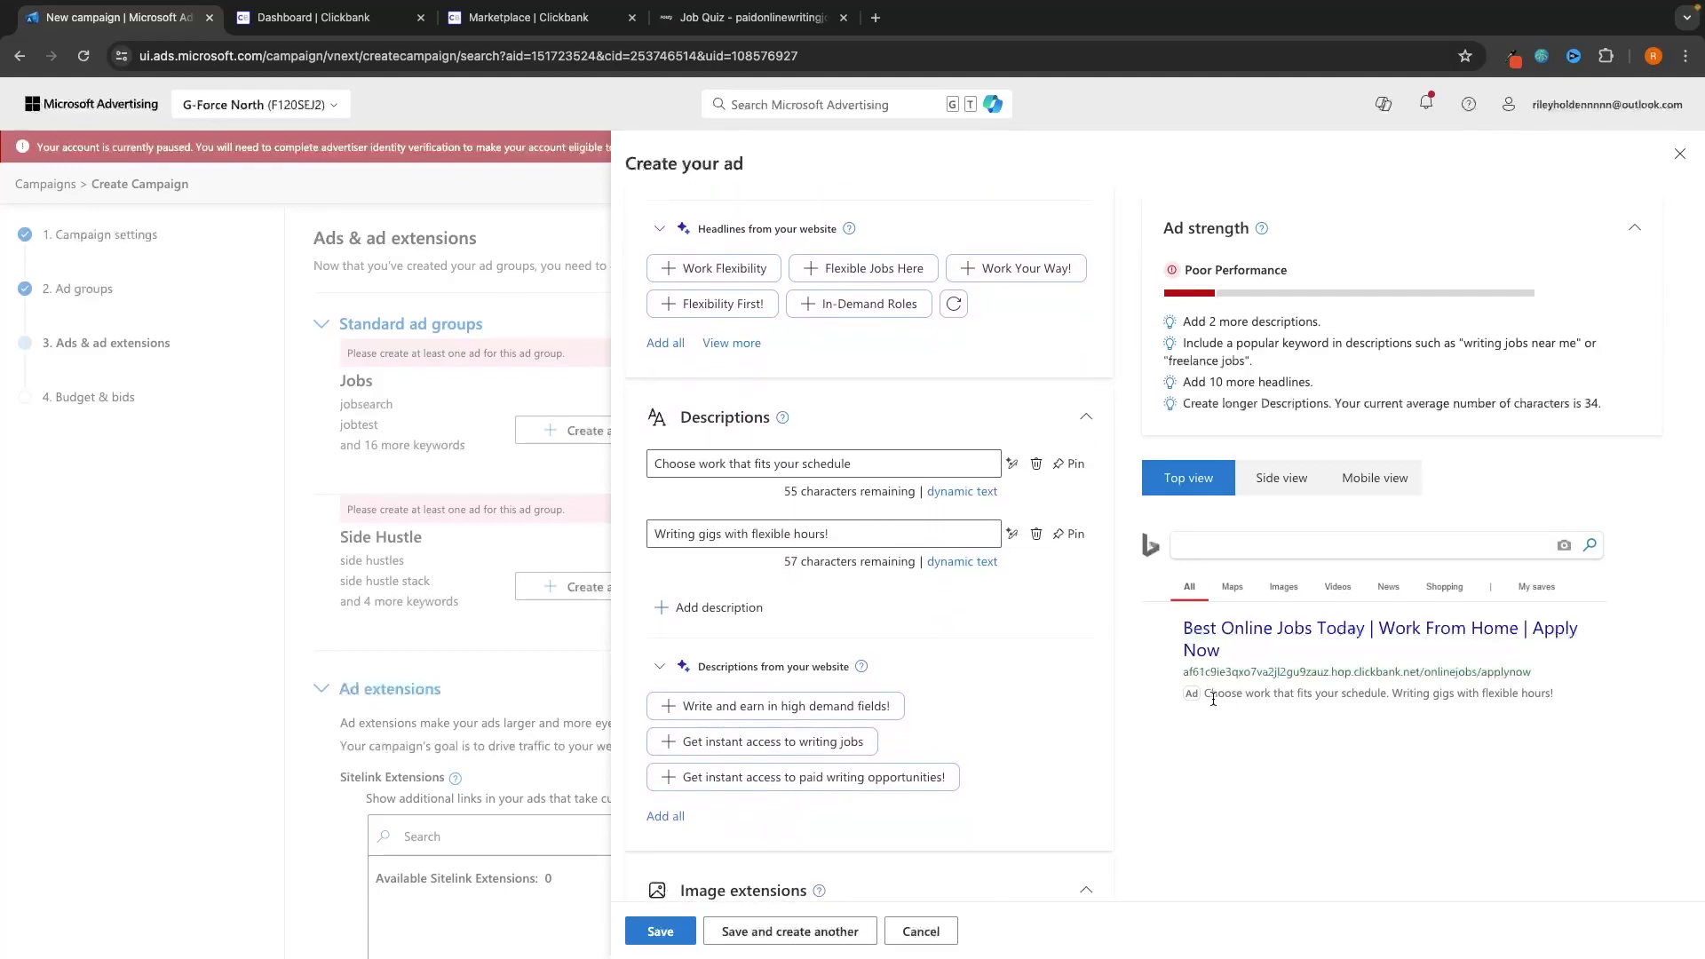
{"action": "left_click_drag", "start_coordinate": [1205, 694], "coordinate": [1554, 691]}
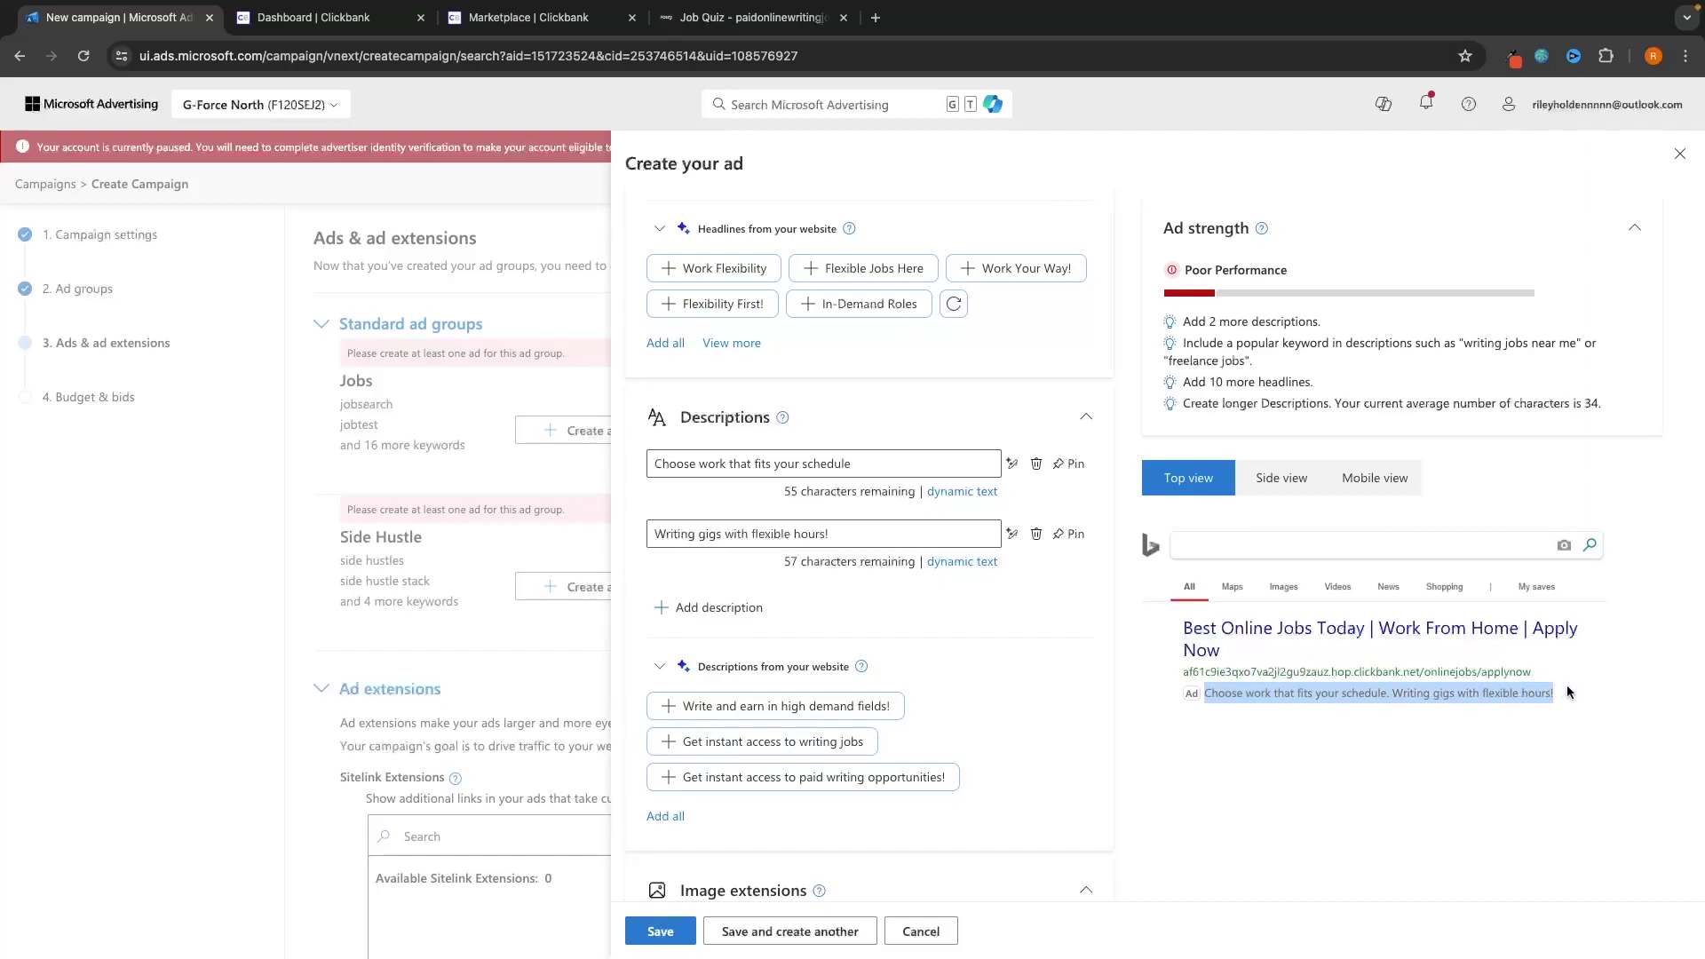
{"action": "left_click", "coordinate": [1404, 750]}
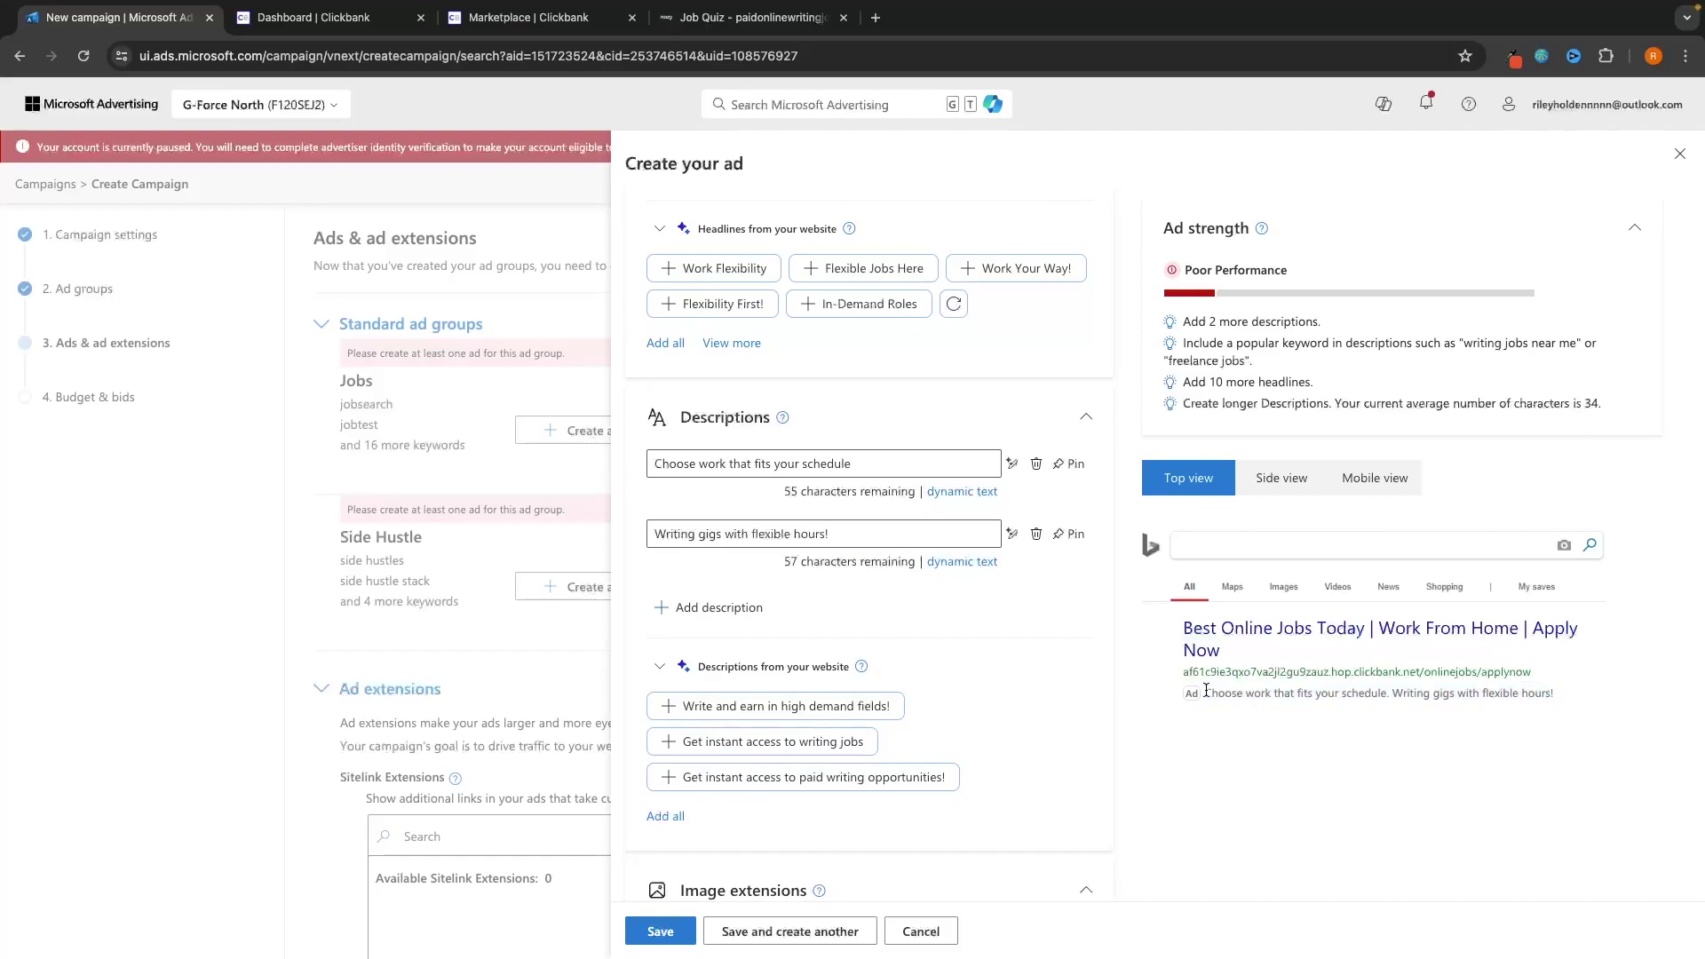
{"action": "left_click_drag", "start_coordinate": [1392, 693], "coordinate": [1556, 694]}
{"action": "left_click", "coordinate": [1552, 703]}
{"action": "left_click", "coordinate": [1071, 464]}
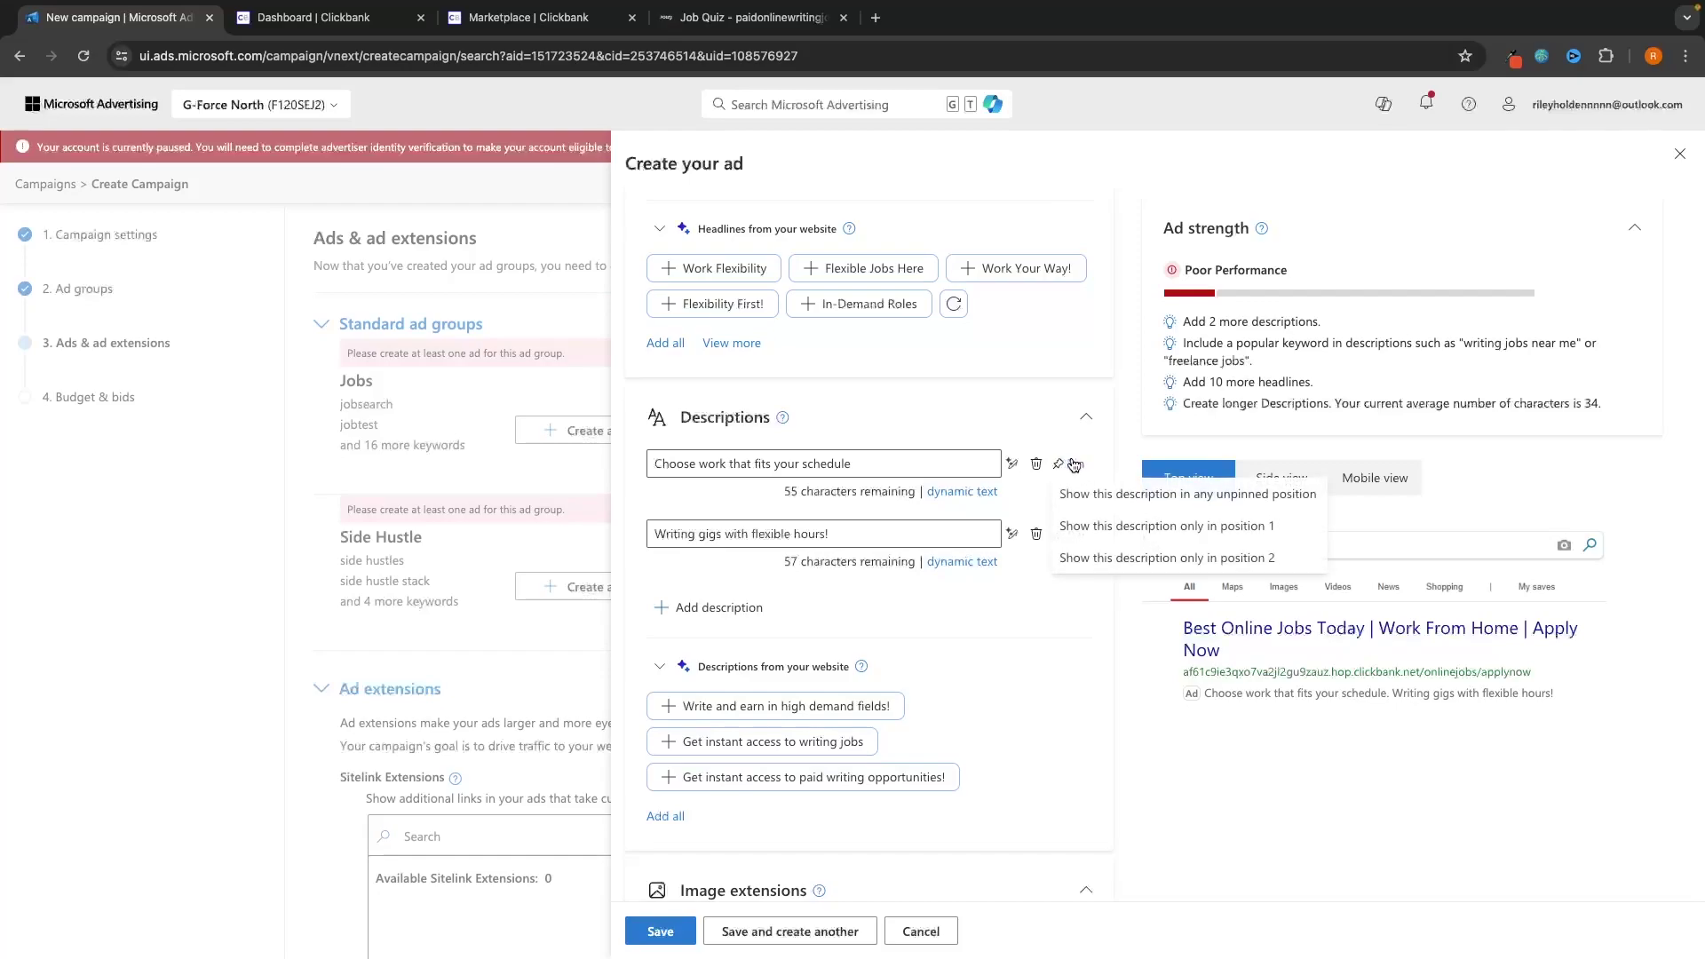
{"action": "left_click", "coordinate": [1122, 531]}
{"action": "left_click", "coordinate": [1072, 533]}
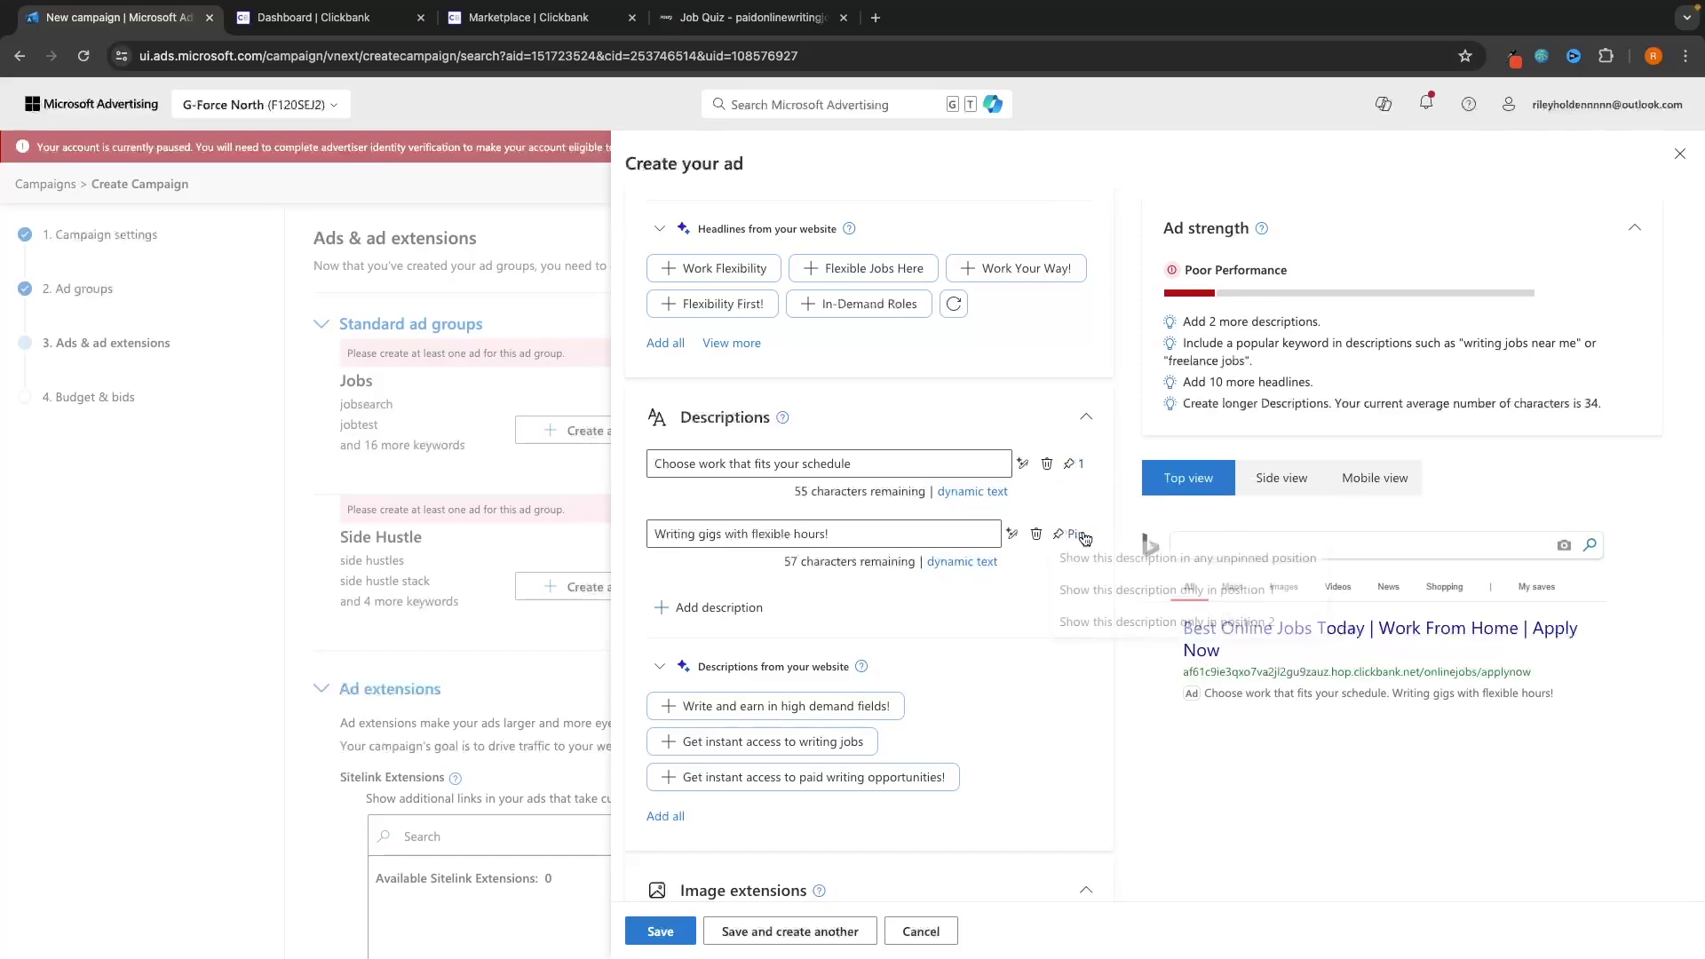
{"action": "left_click", "coordinate": [1113, 627]}
Step: Add a third description reading "The best online jobs that you can get today" and pin it to position 1
{"action": "left_click", "coordinate": [698, 608]}
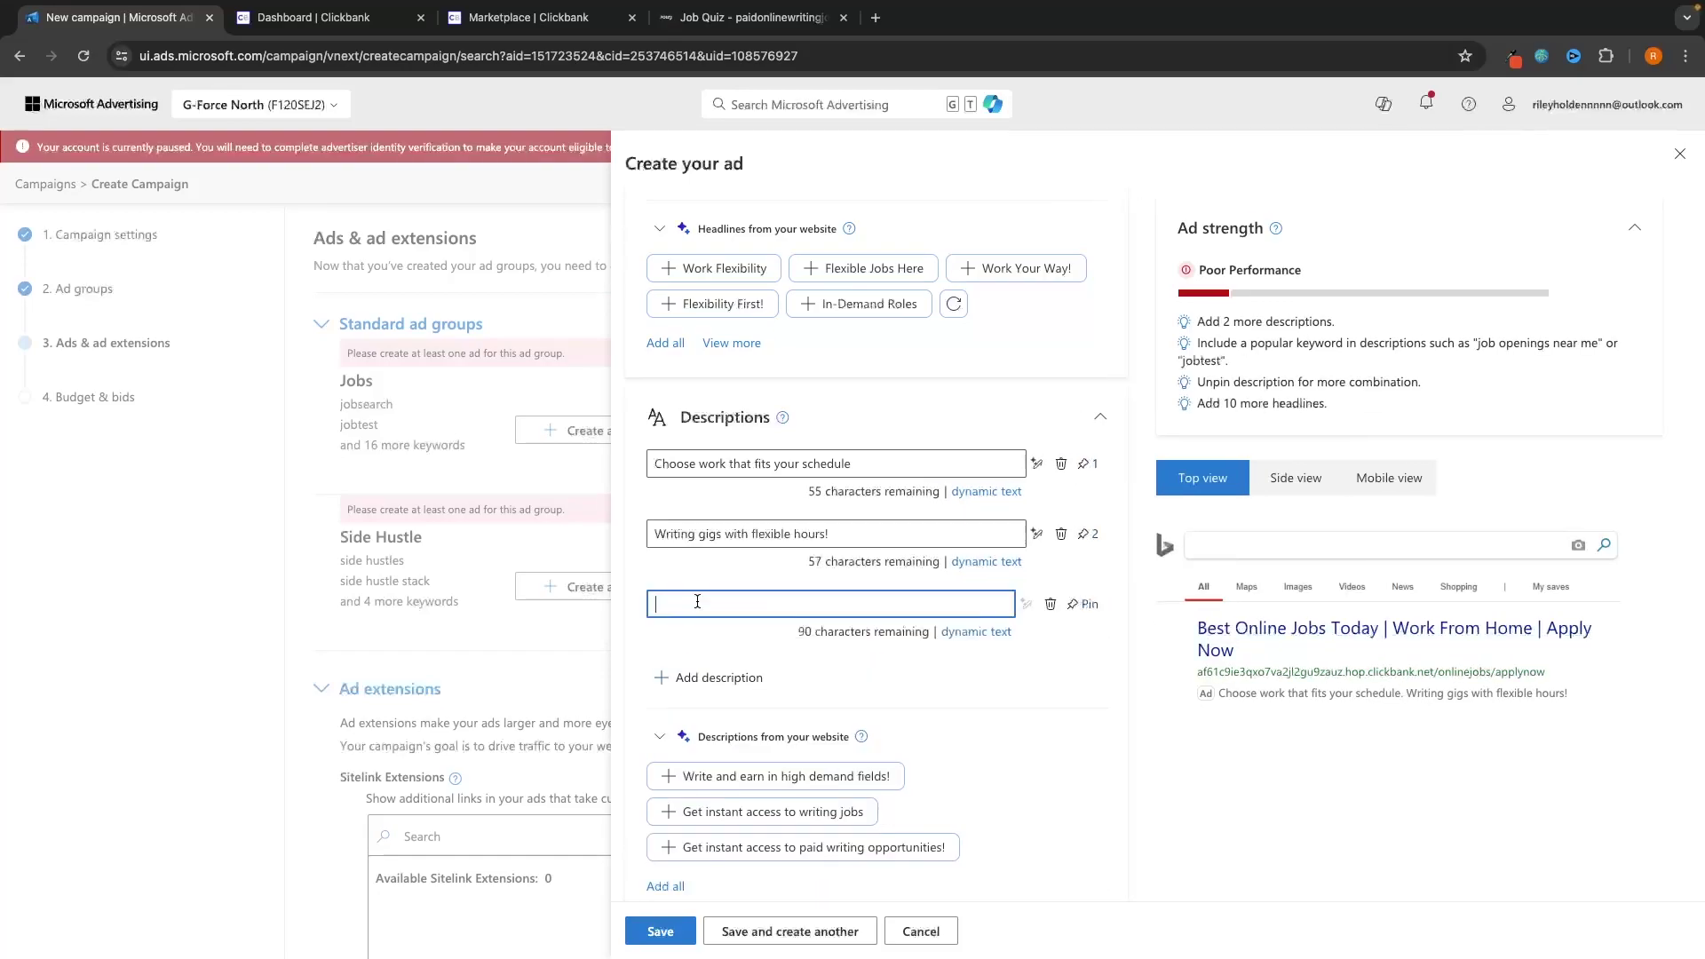
{"action": "type", "text": "The best online jobs that you can get today"}
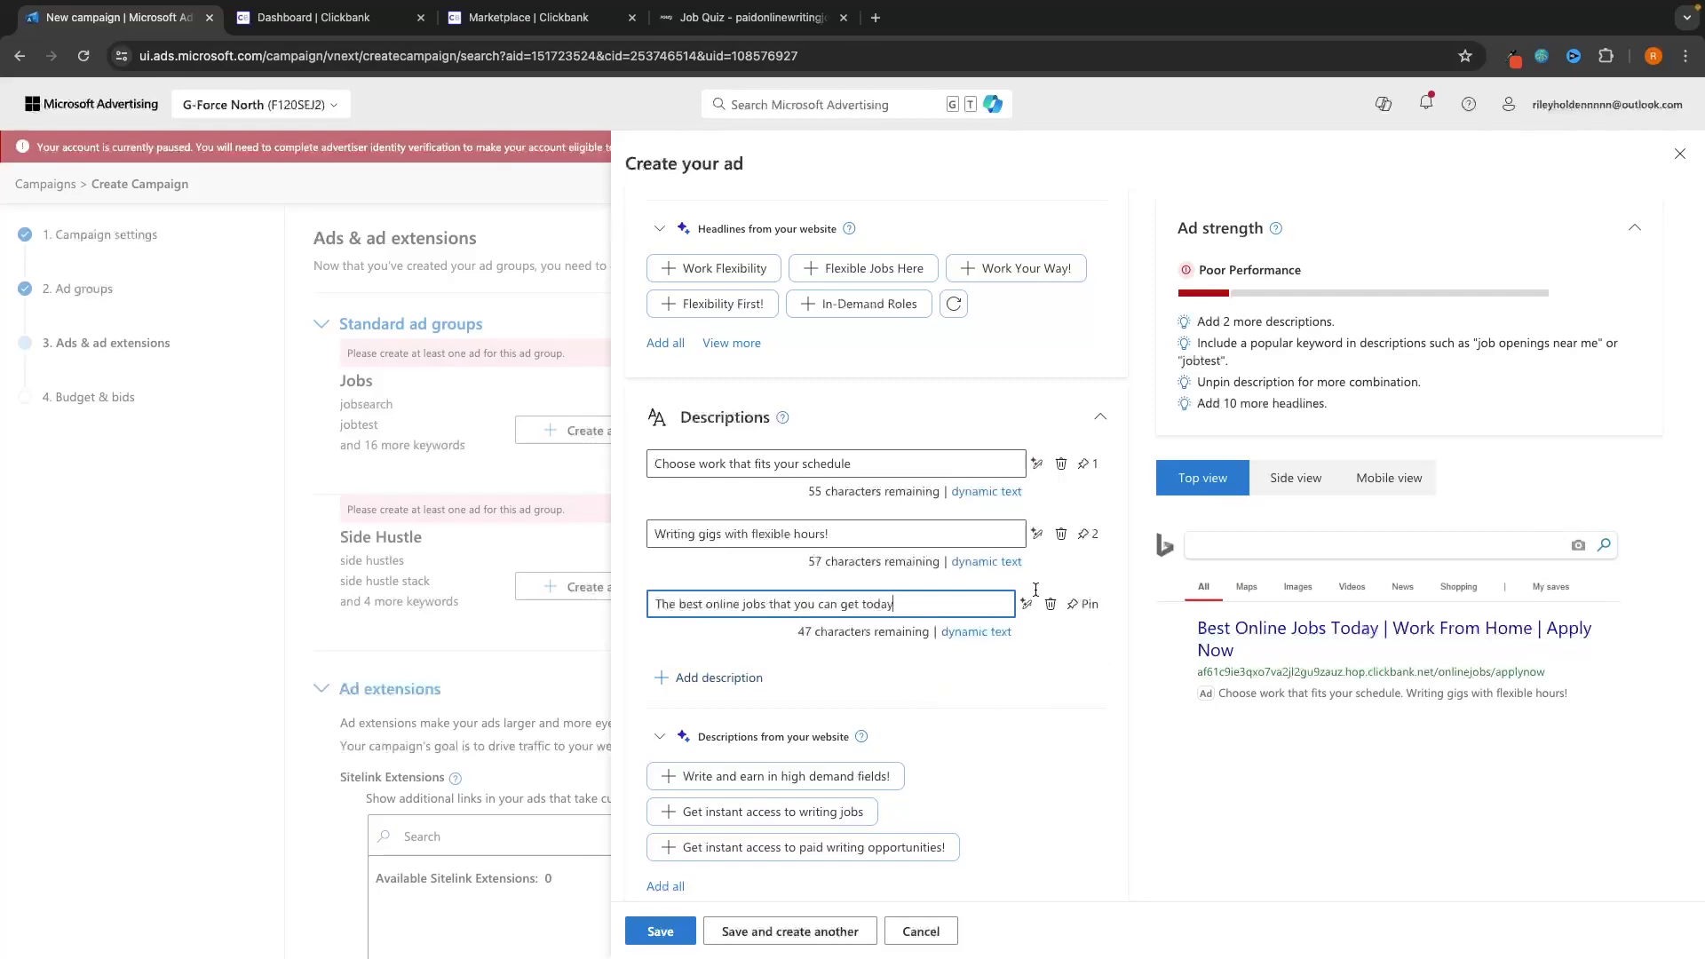
{"action": "left_click", "coordinate": [1051, 640]}
{"action": "left_click", "coordinate": [1091, 702]}
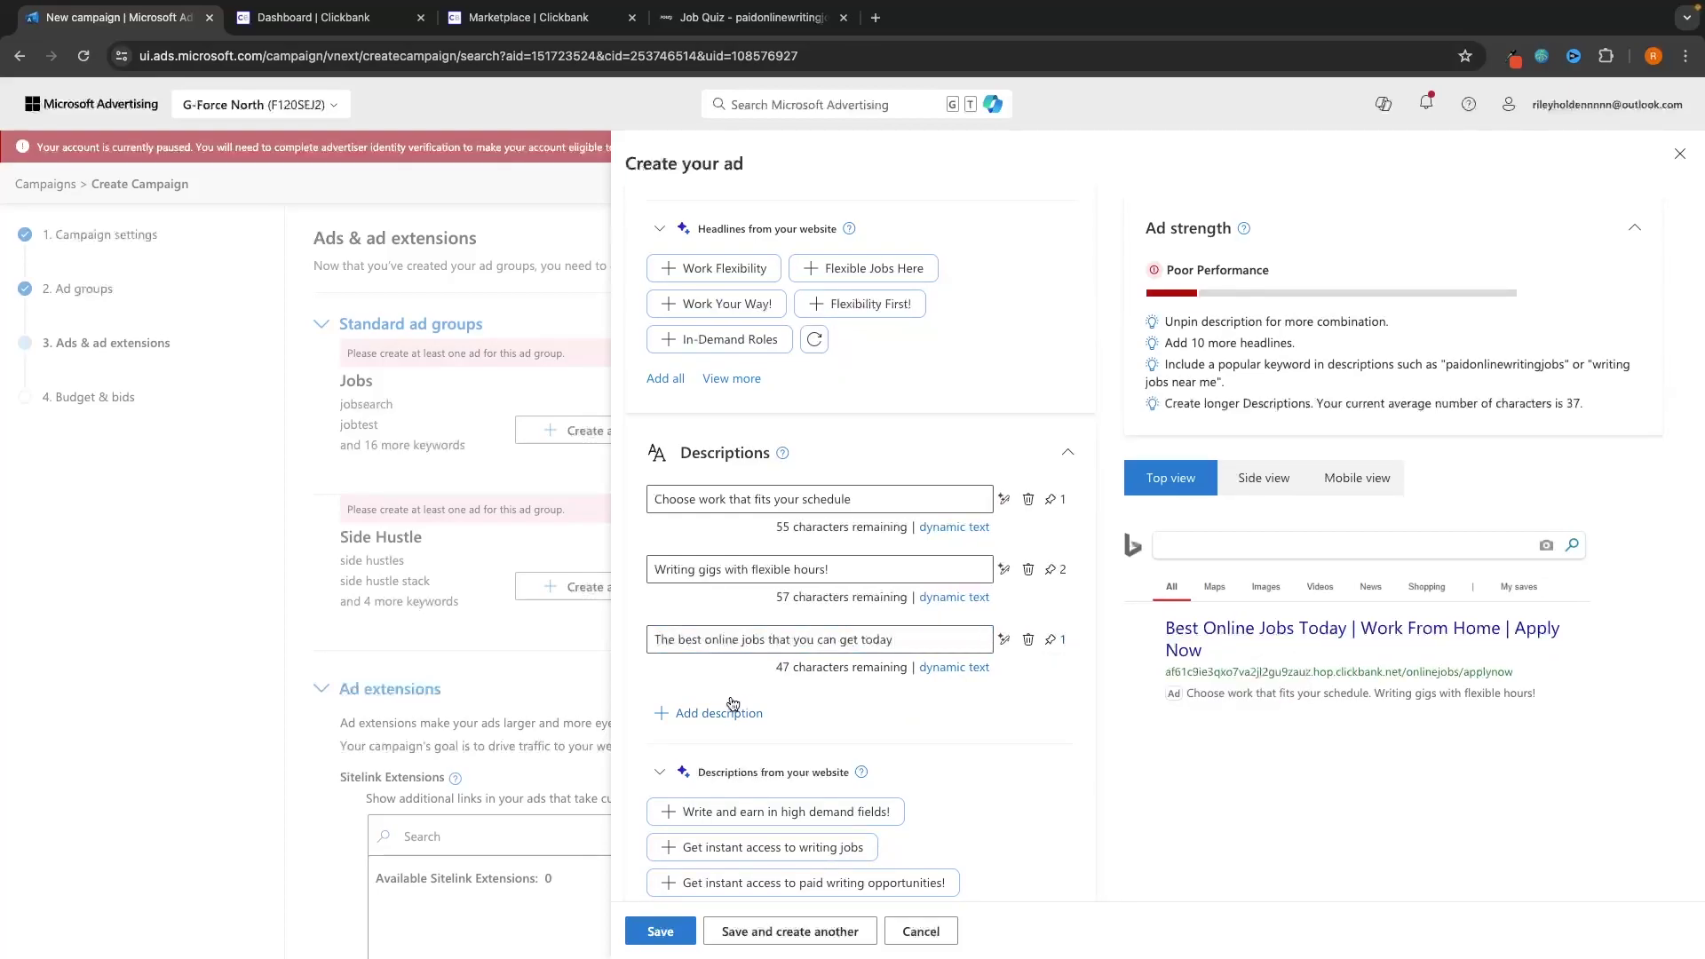
Step: Add a fourth description reading "Writing gigs that pay by the hour" and pin it to position 2
{"action": "left_click", "coordinate": [727, 714]}
{"action": "type", "text": "Writing gigs that pay by teh "}
{"action": "type", "text": "hour"}
{"action": "left_click", "coordinate": [1057, 753]}
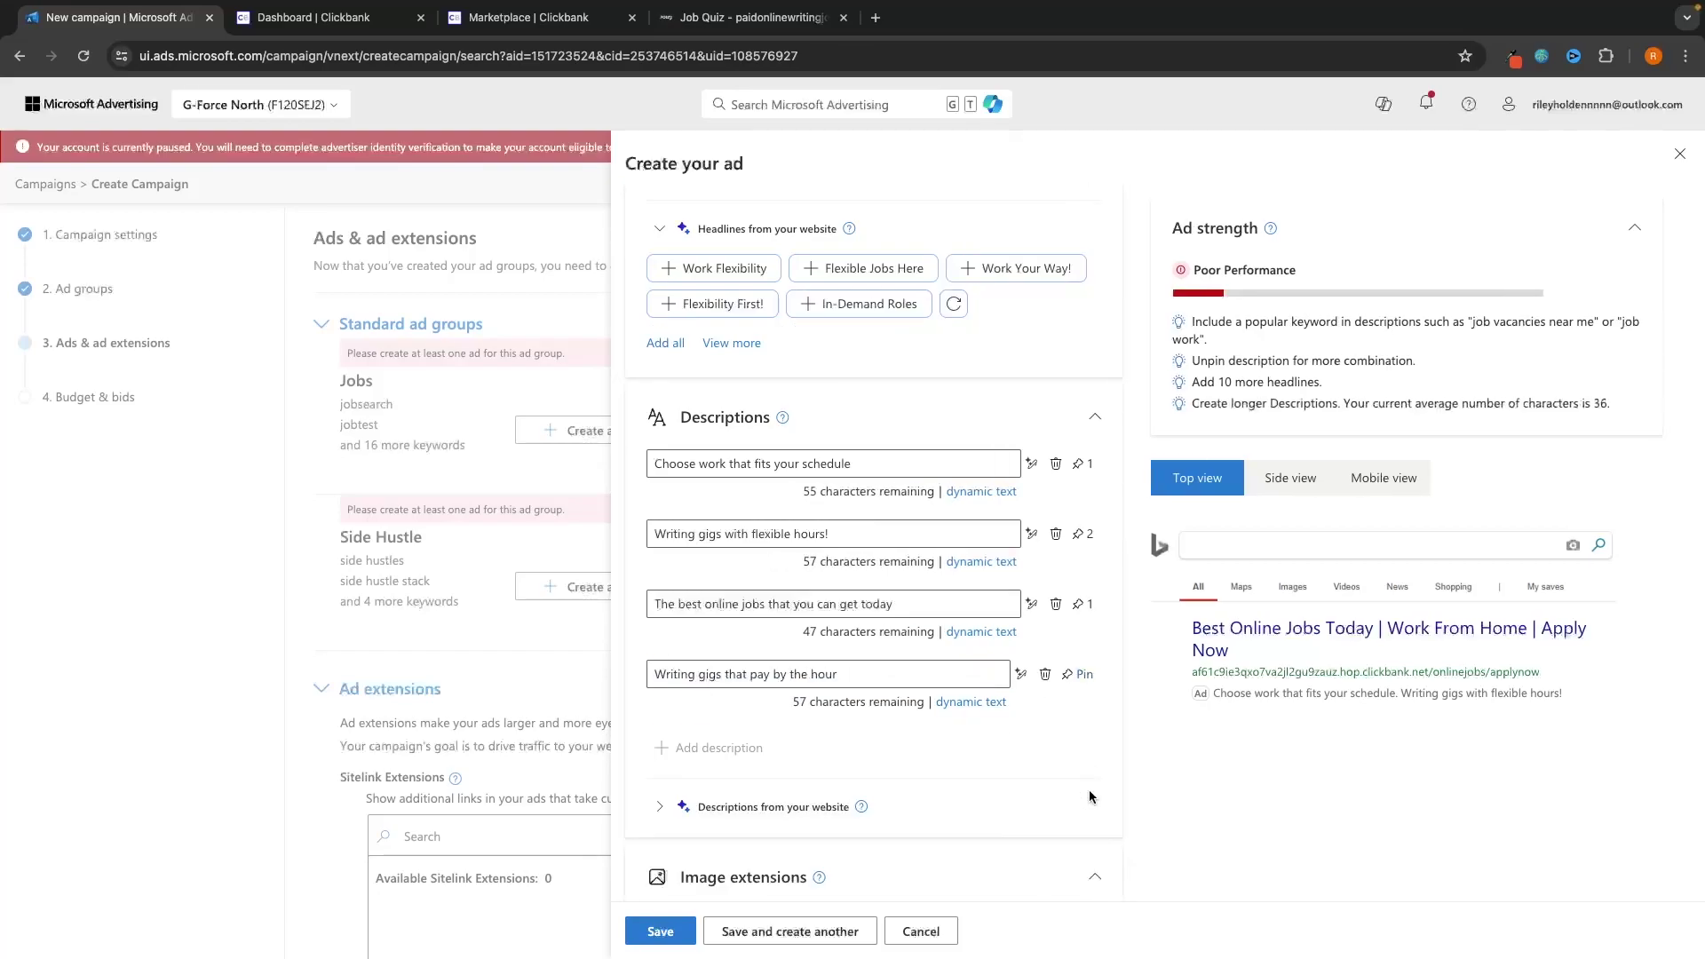
{"action": "left_click", "coordinate": [1067, 681]}
{"action": "left_click", "coordinate": [1120, 764]}
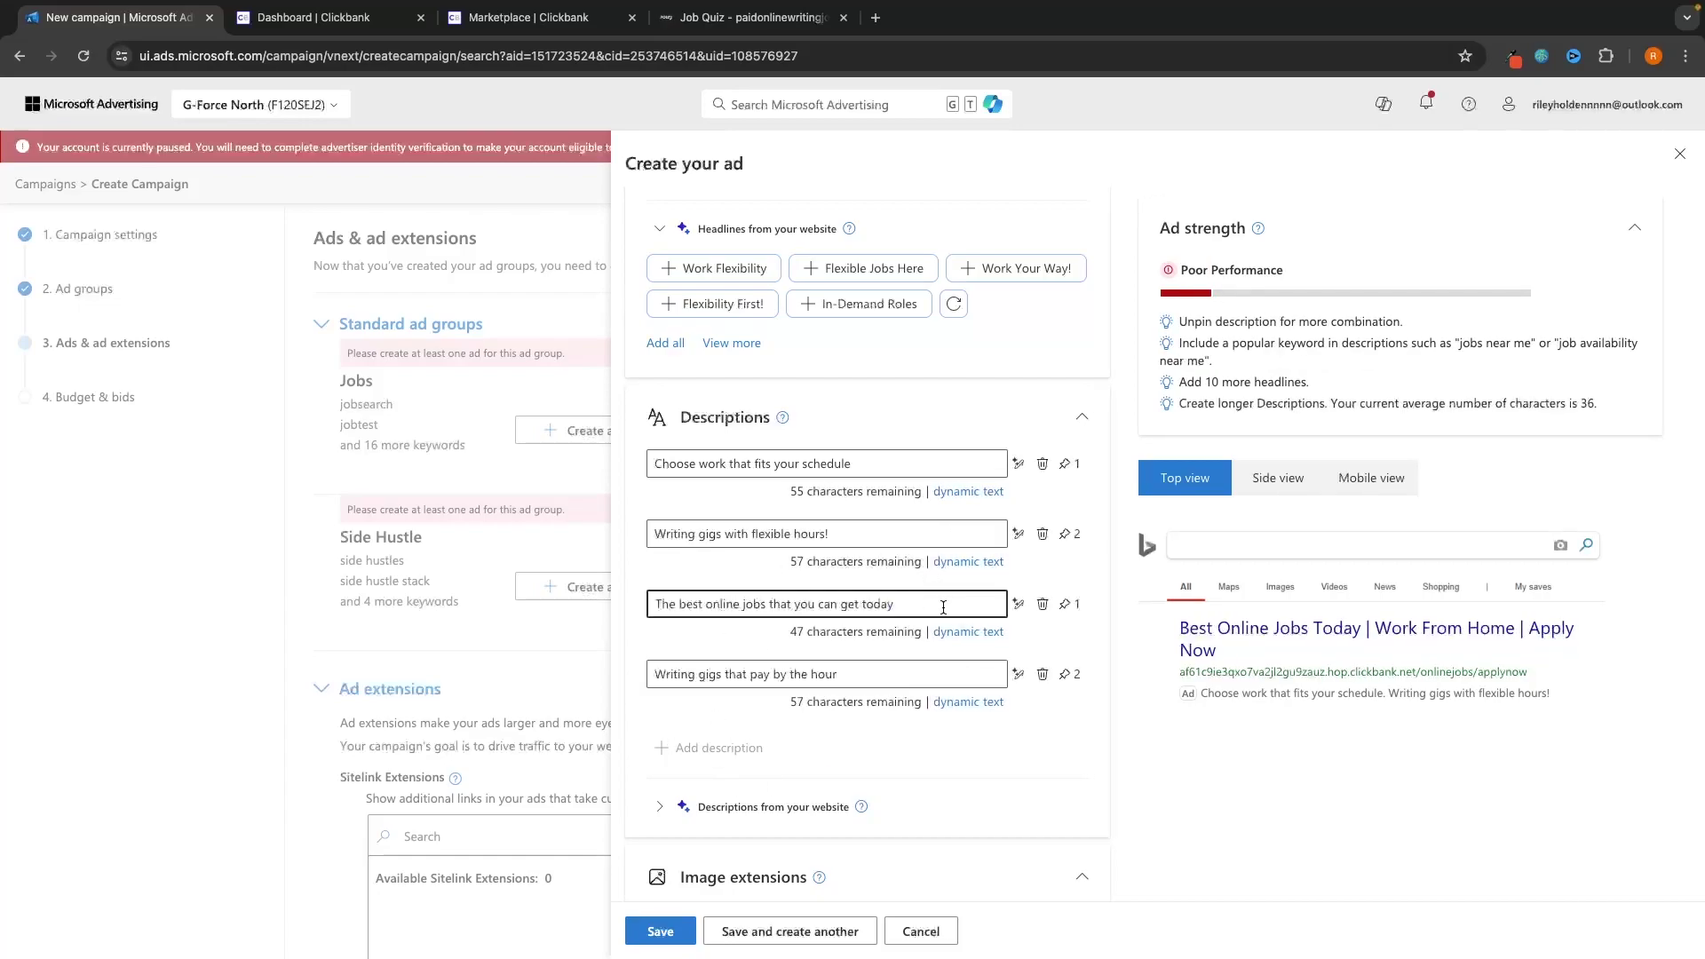
Step: Choose the asset library picture of a tablet in front of green plants as the ad's image extension
{"action": "scroll", "coordinate": [945, 604], "scroll_direction": "down", "scroll_amount": 4}
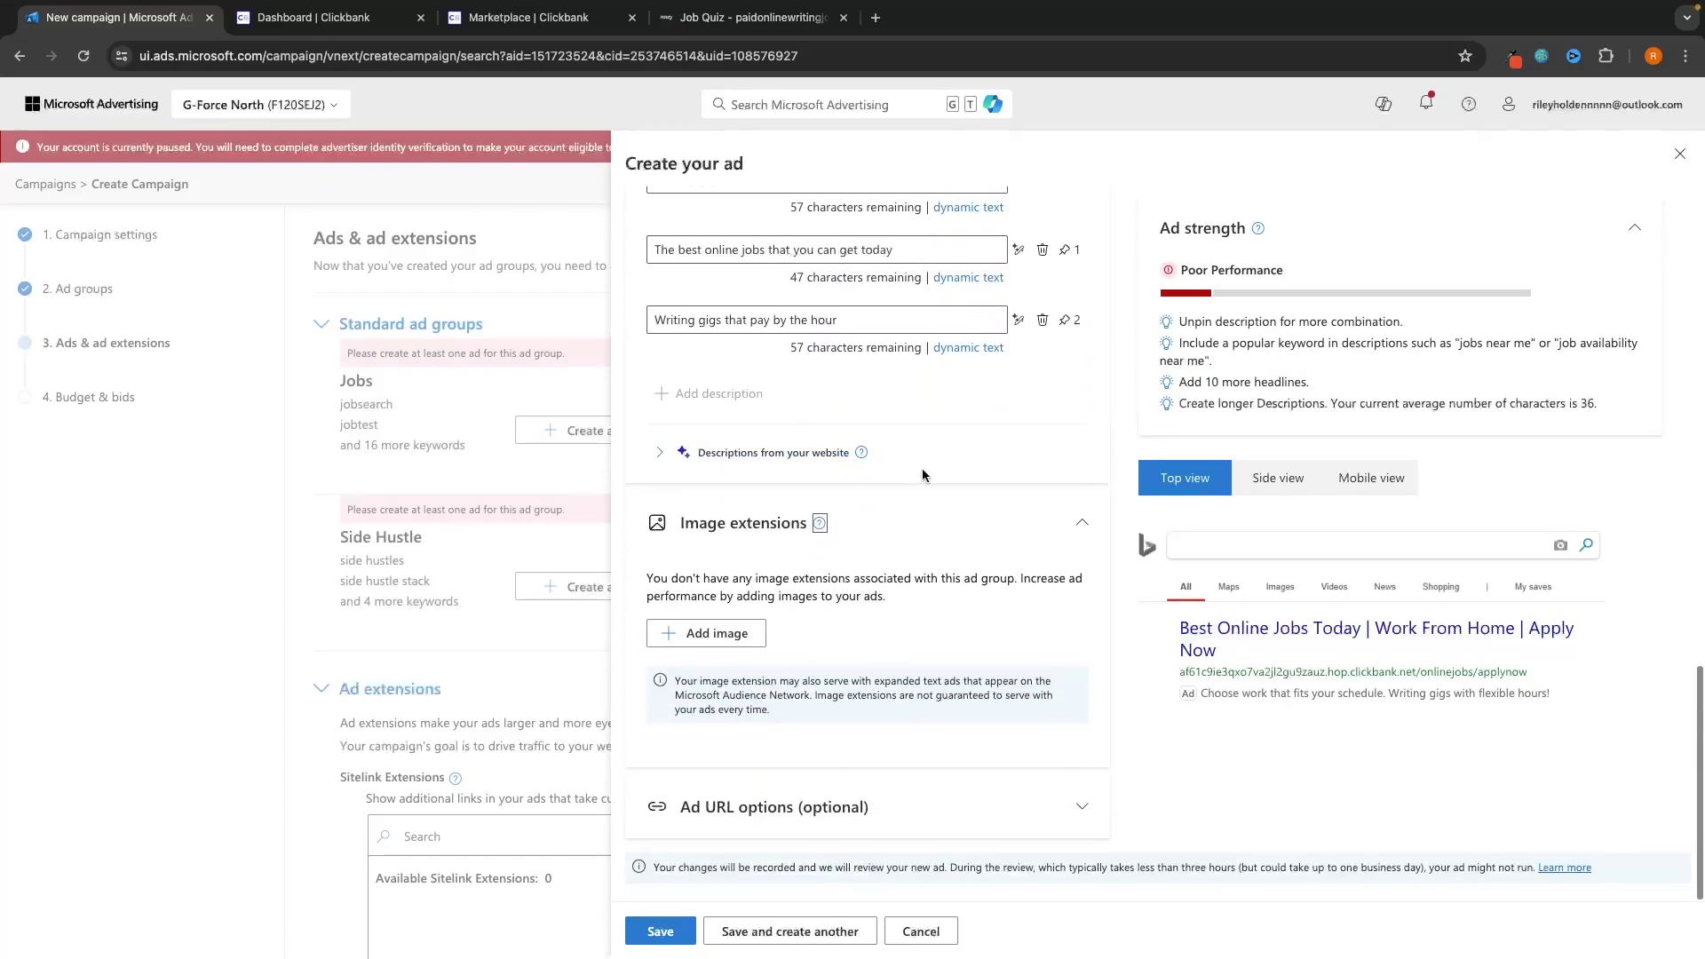
{"action": "left_click", "coordinate": [873, 521]}
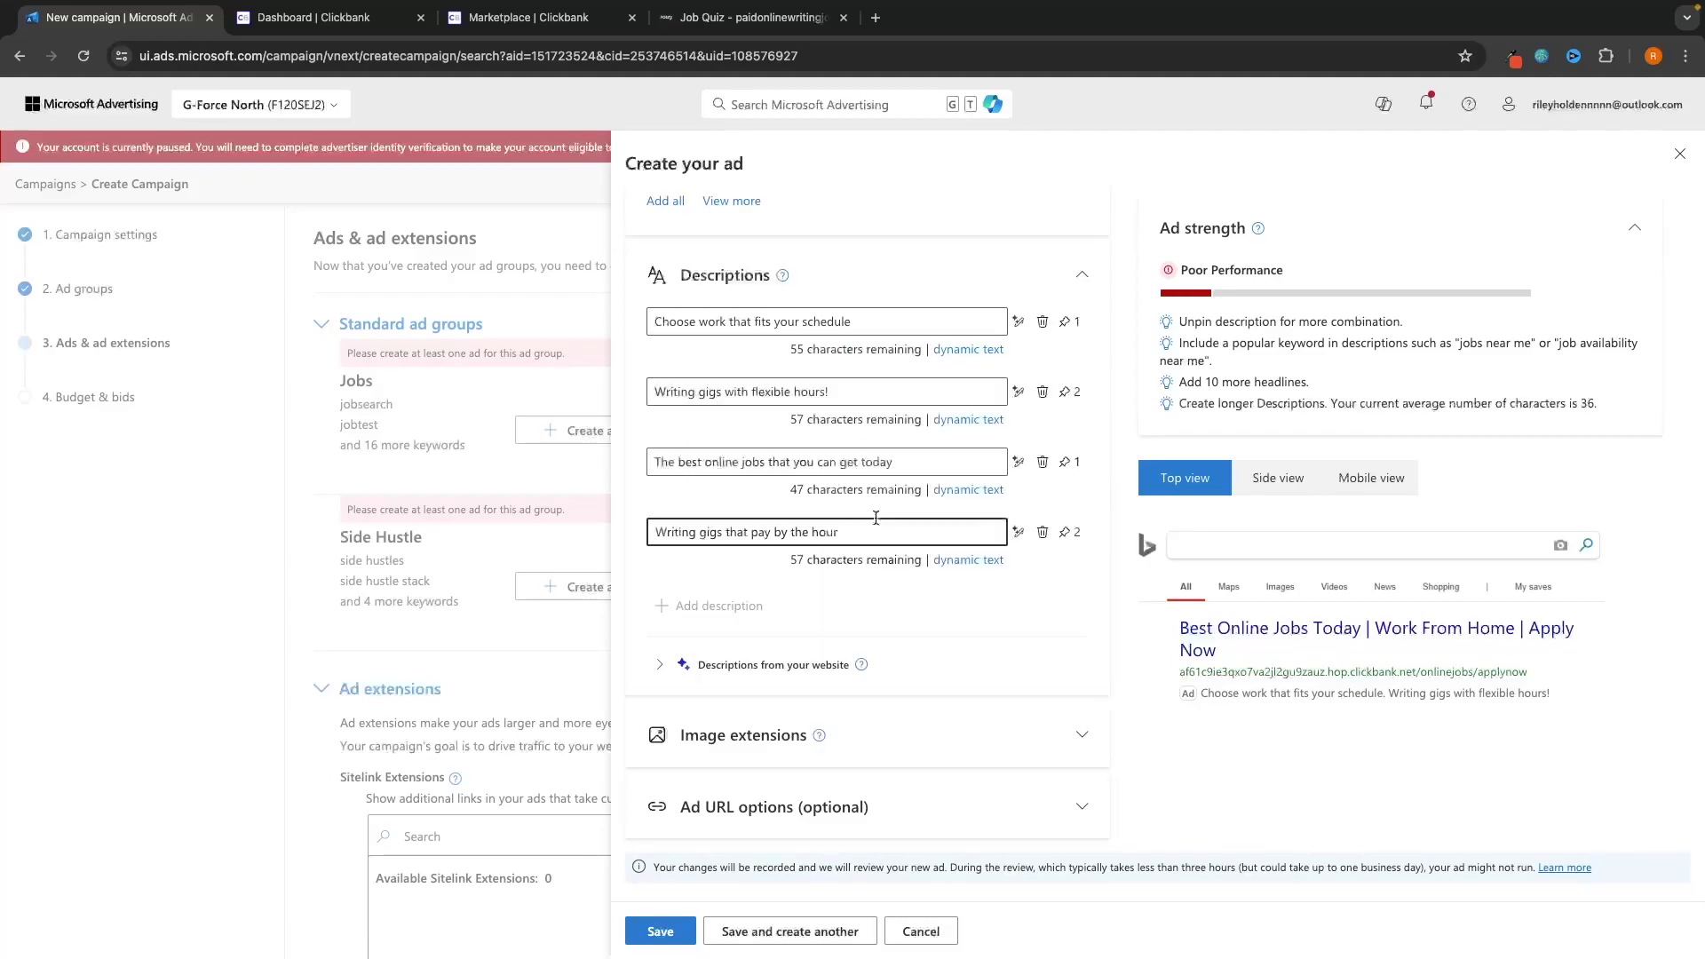
{"action": "left_click", "coordinate": [782, 725]}
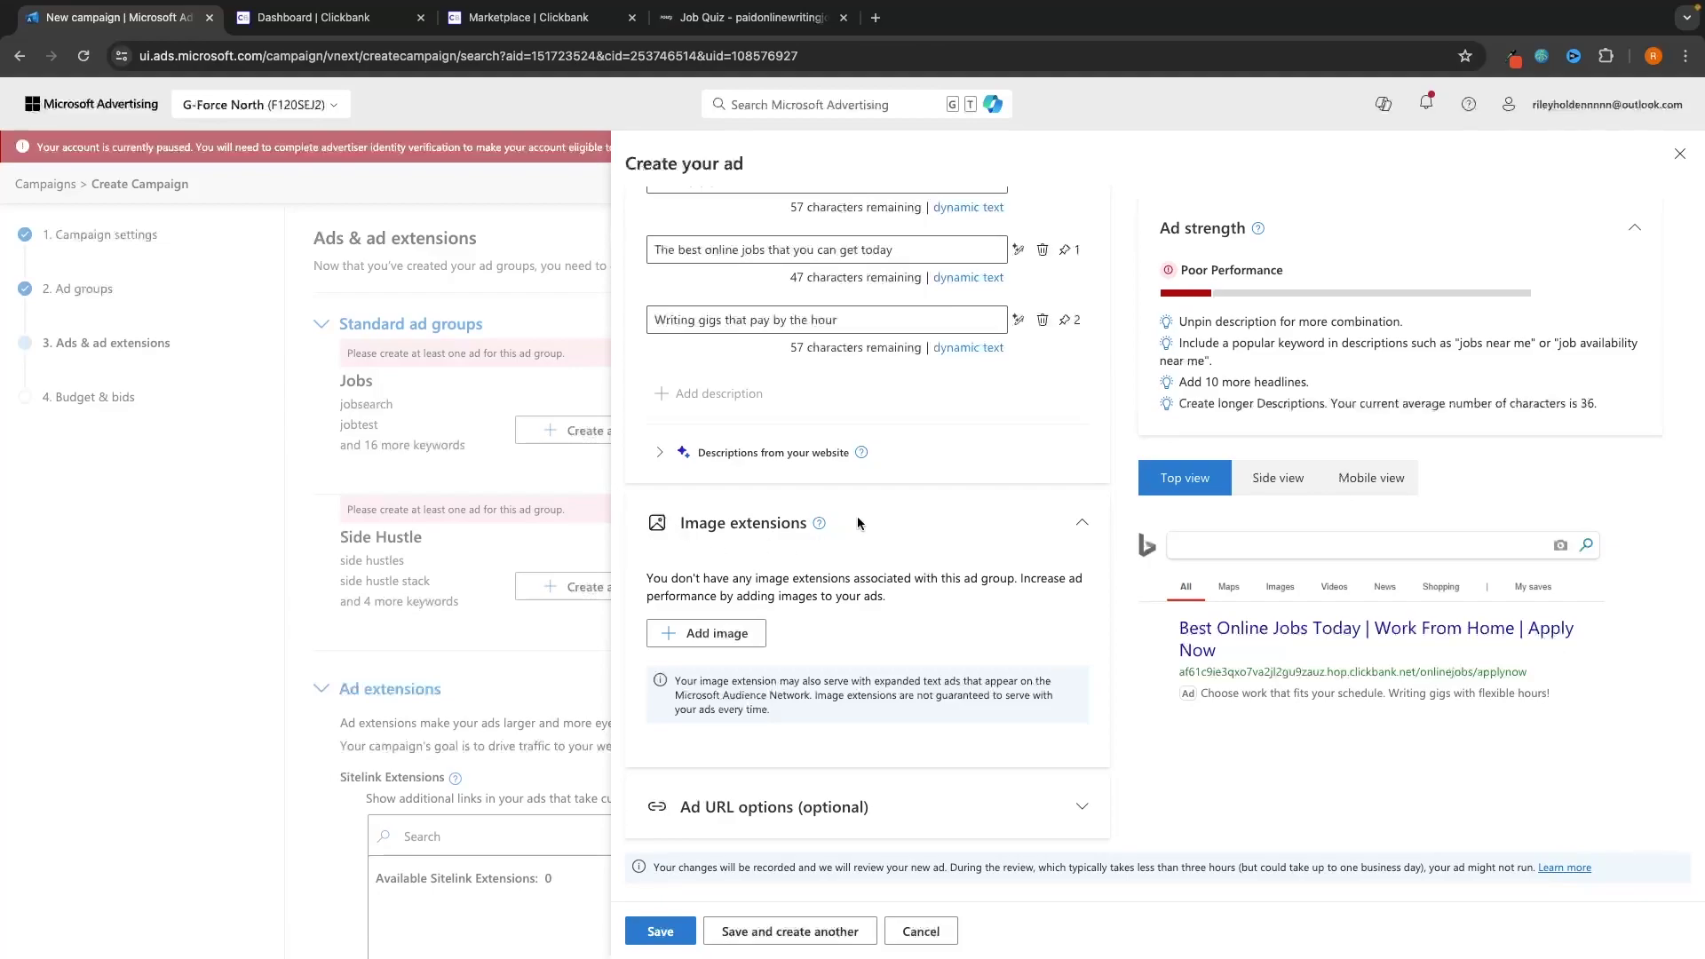
{"action": "left_click", "coordinate": [724, 634]}
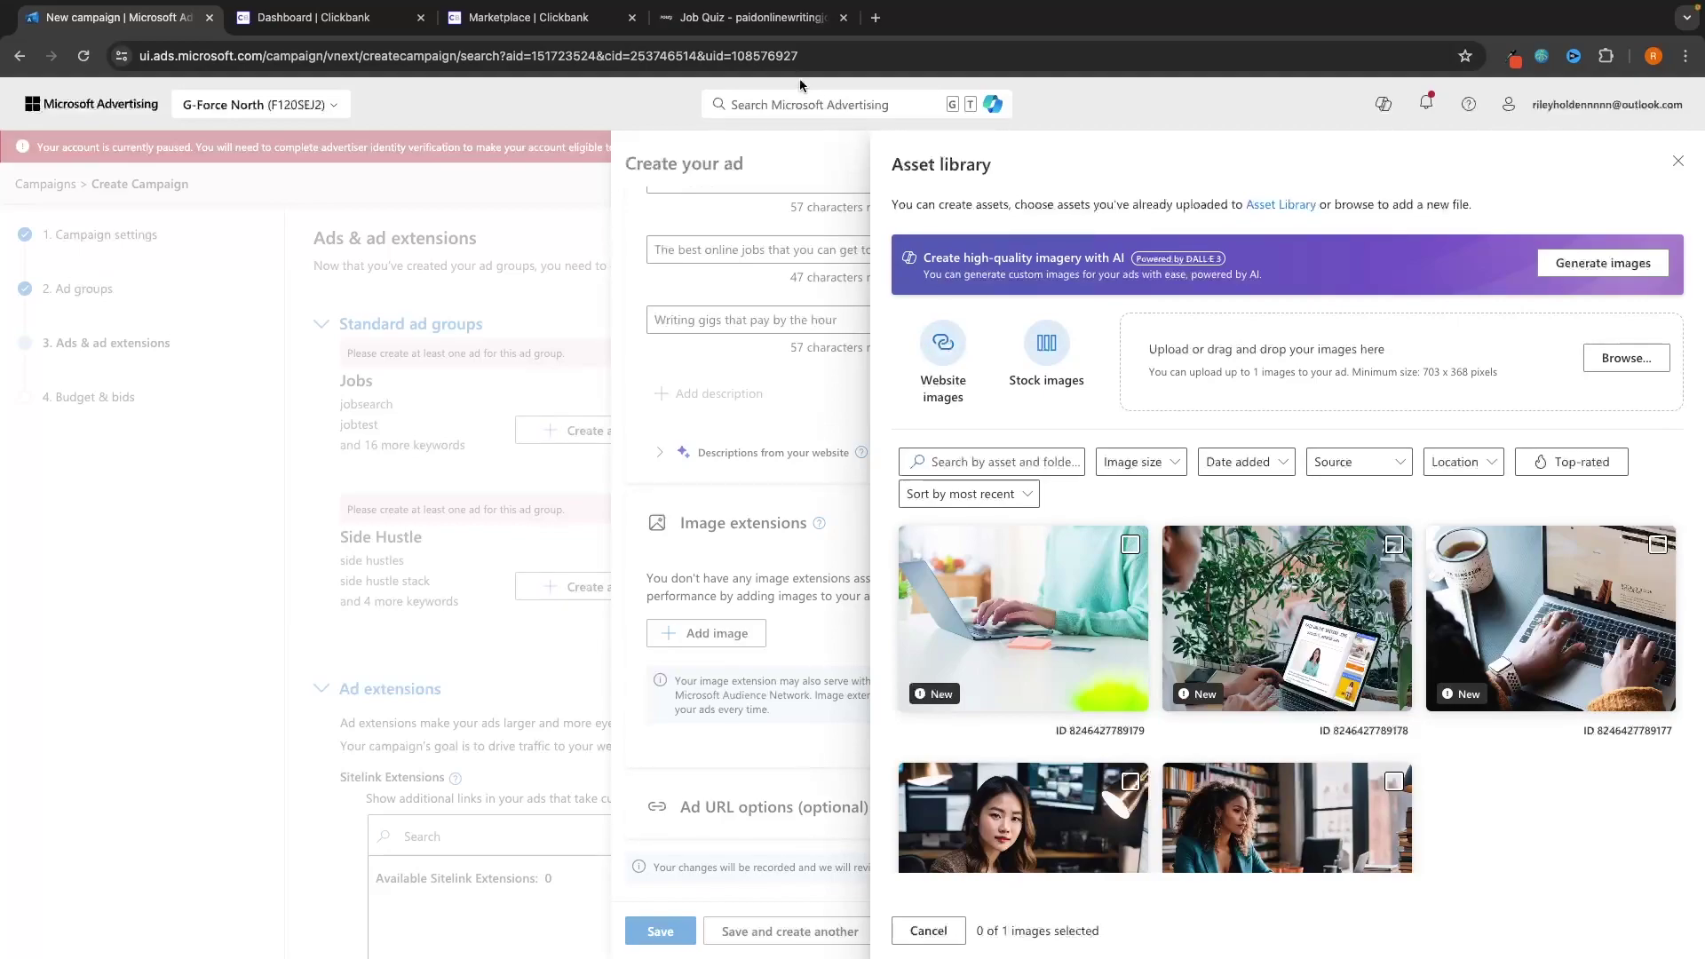
{"action": "left_click", "coordinate": [782, 18]}
{"action": "left_click", "coordinate": [129, 18]}
{"action": "left_click_drag", "start_coordinate": [1150, 343], "coordinate": [1412, 344]}
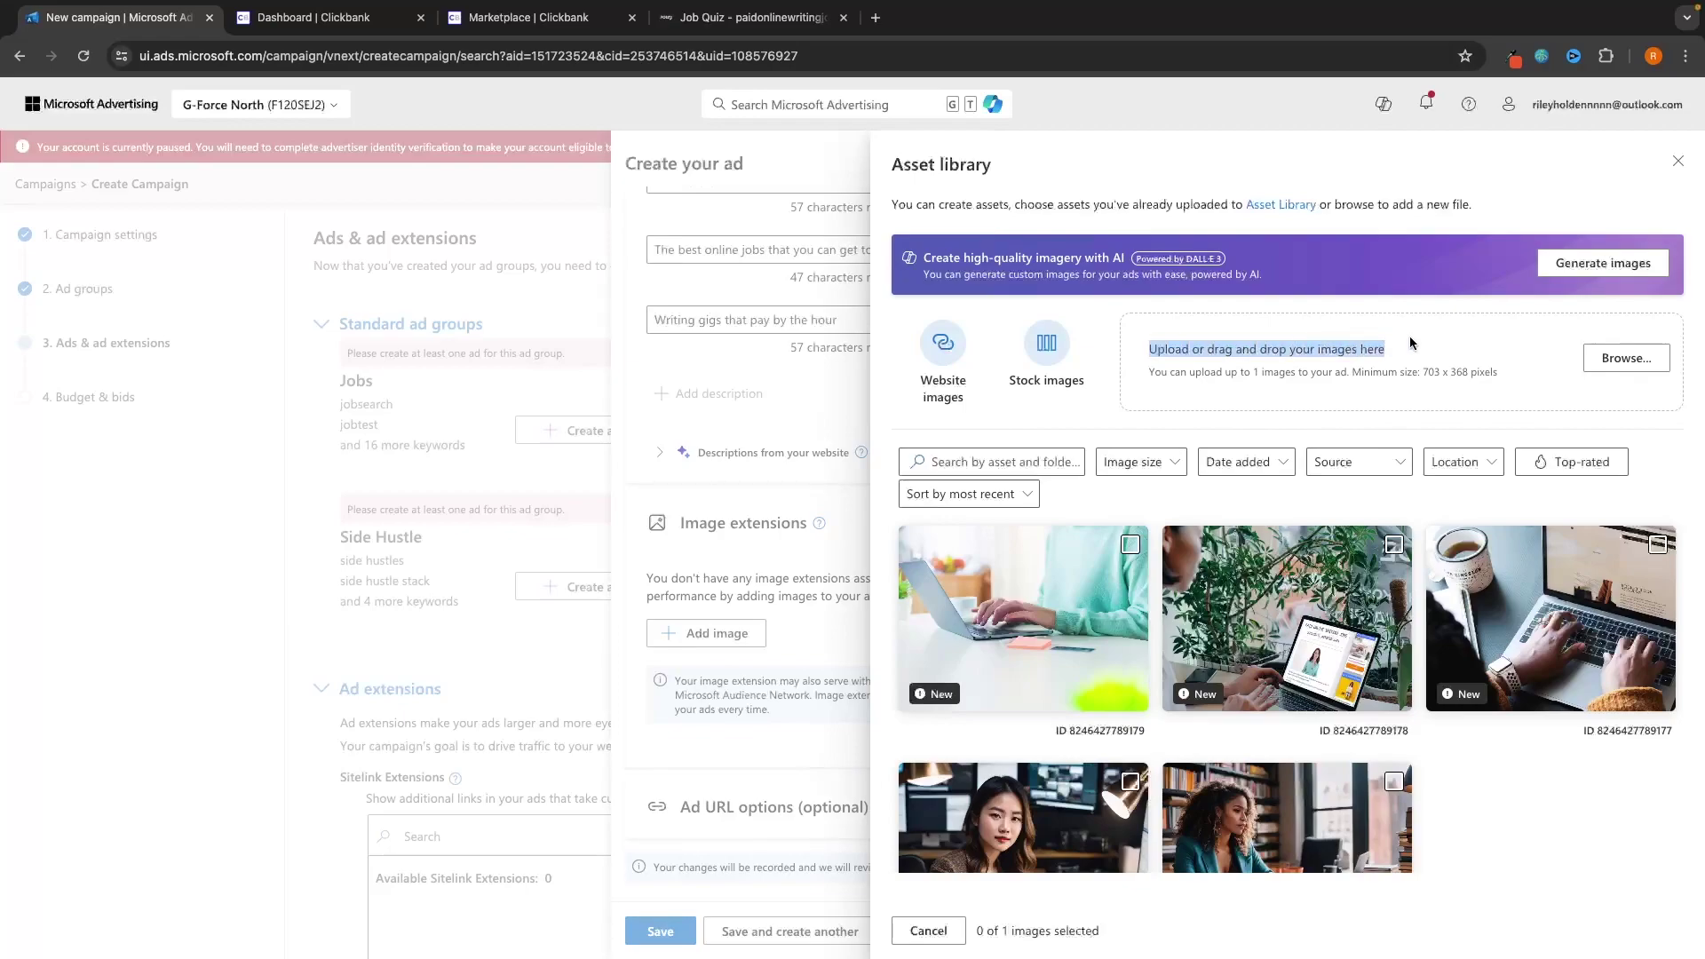
{"action": "left_click", "coordinate": [1414, 343]}
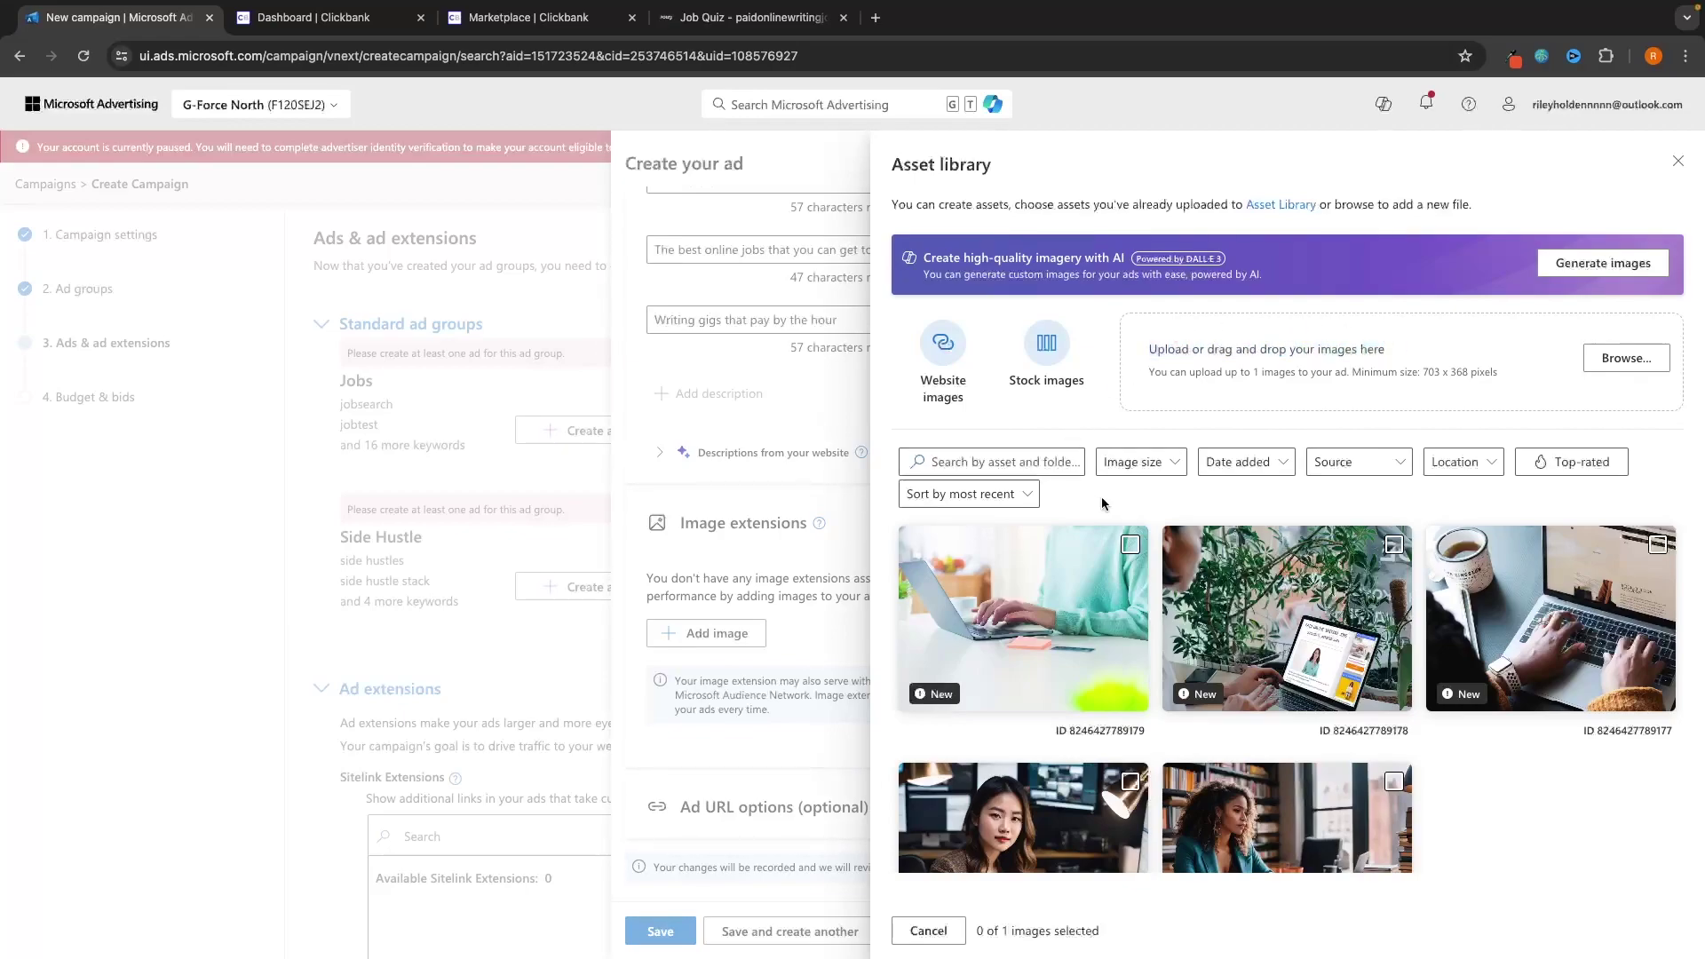
{"action": "scroll", "coordinate": [1272, 493], "scroll_direction": "down", "scroll_amount": 1}
{"action": "left_click", "coordinate": [1394, 467]}
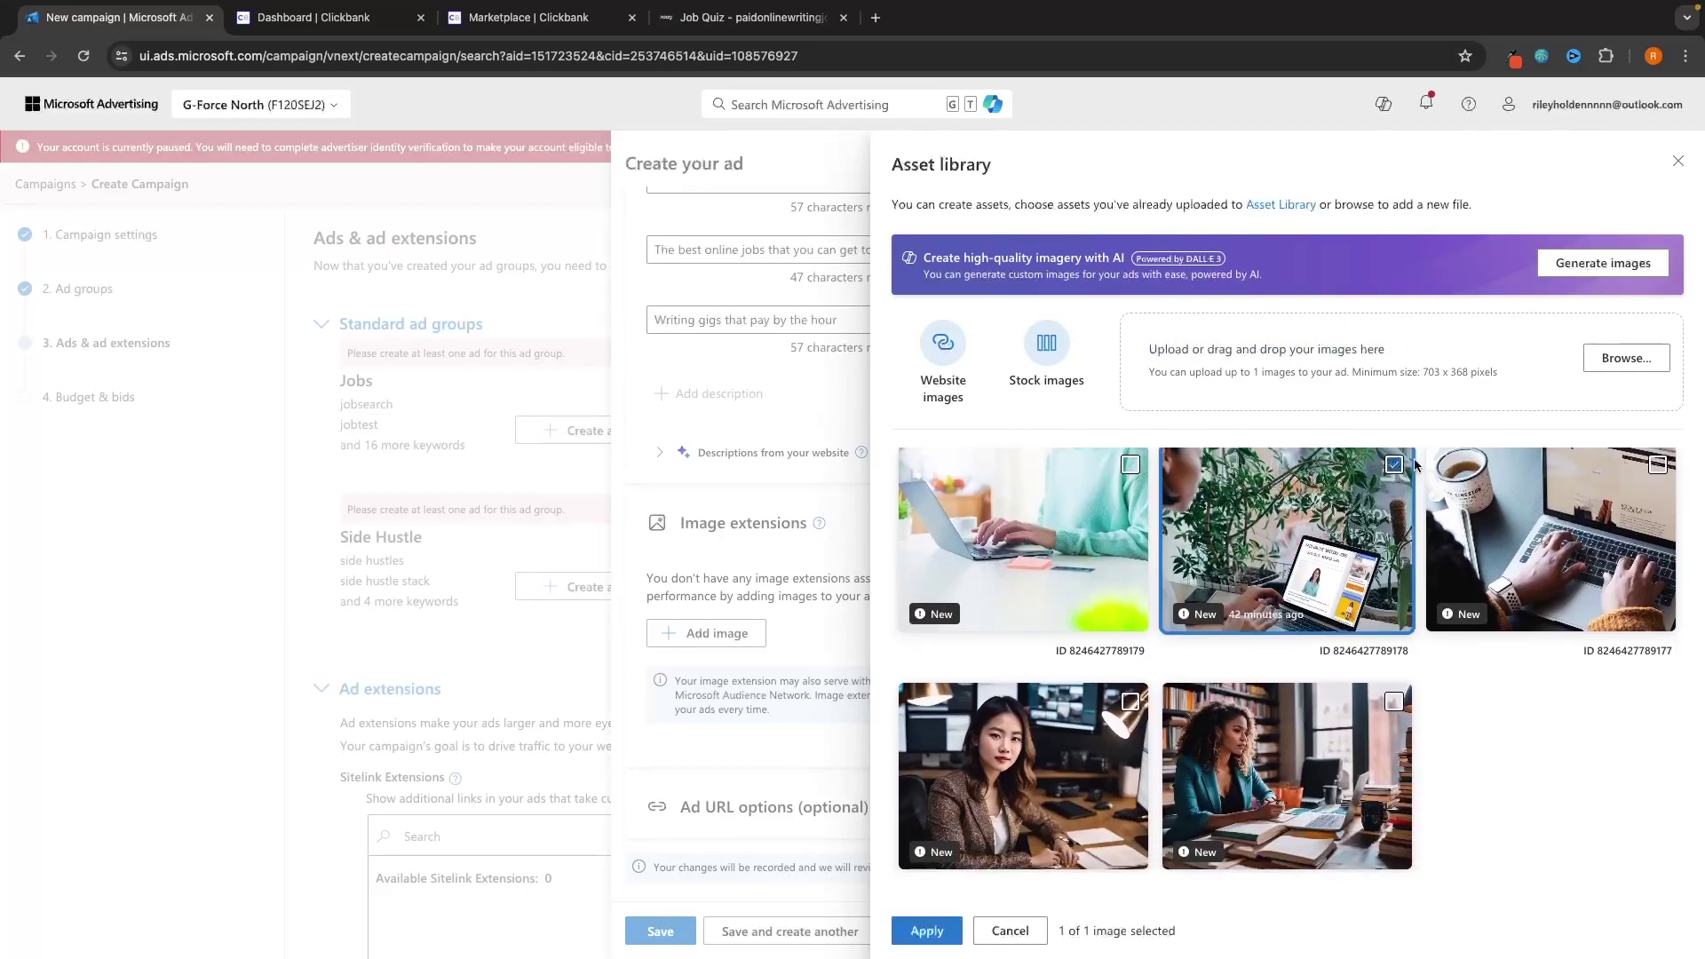
{"action": "left_click", "coordinate": [927, 931]}
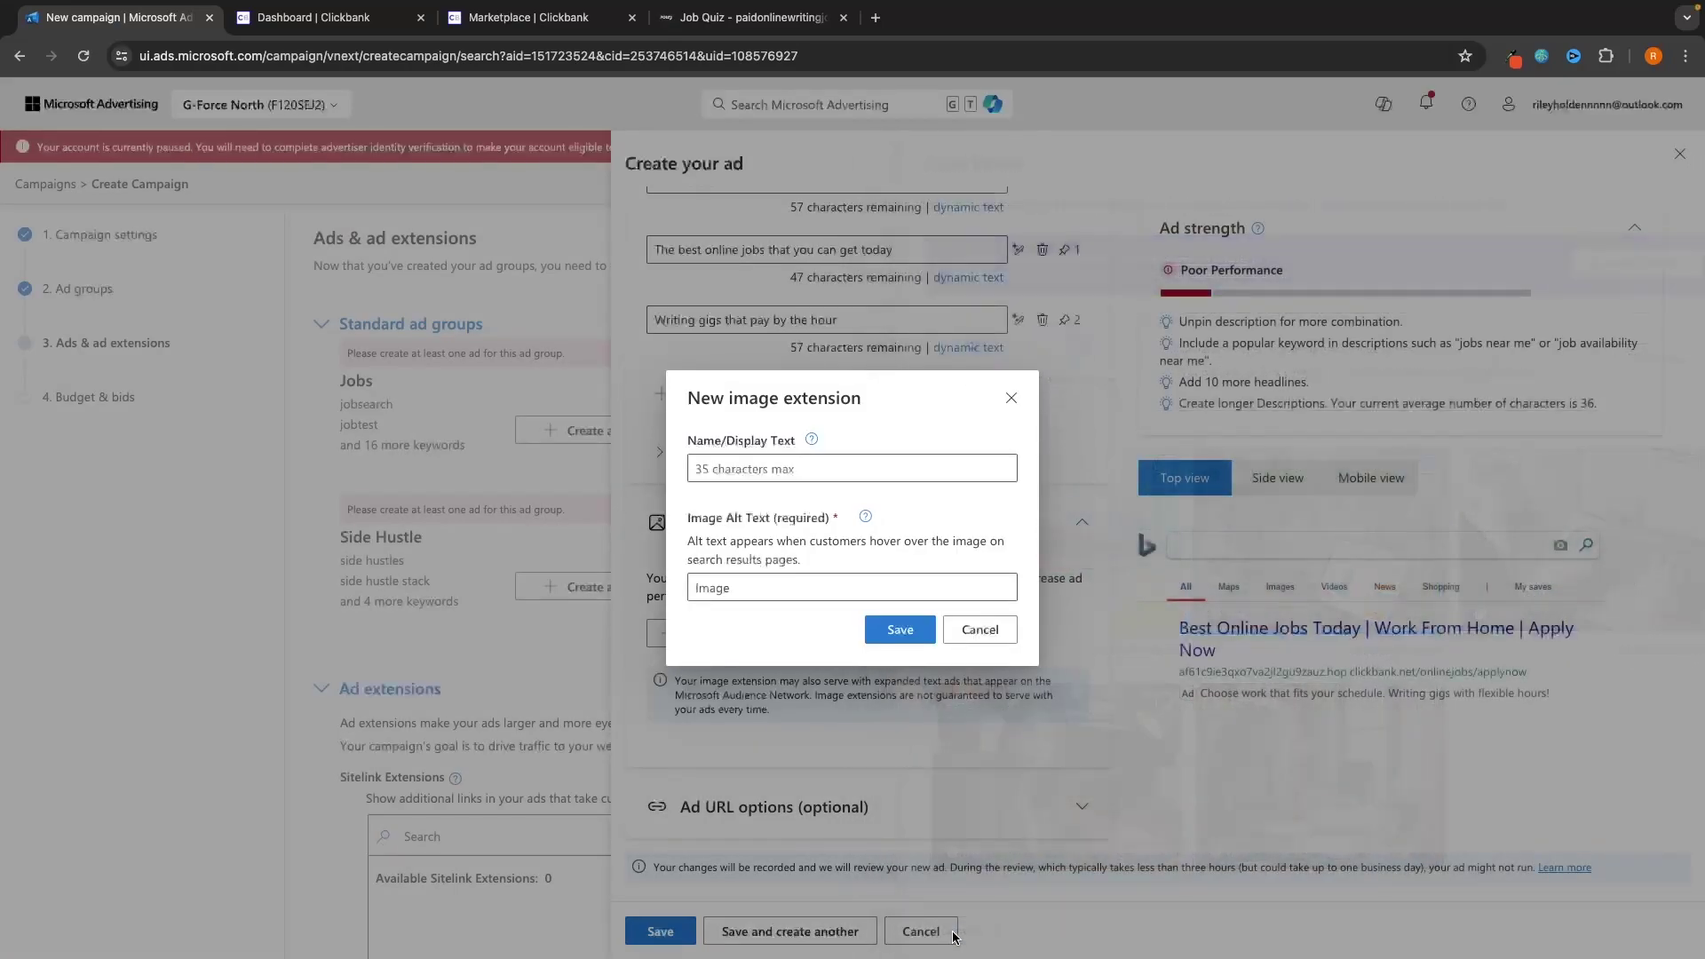
Step: Save the new image extension with display text "Work from home" and alt text "Work from home jobs"
{"action": "left_click", "coordinate": [850, 468]}
{"action": "type", "text": "W"}
{"action": "key", "text": "BackSpace"}
{"action": "type", "text": "Work"}
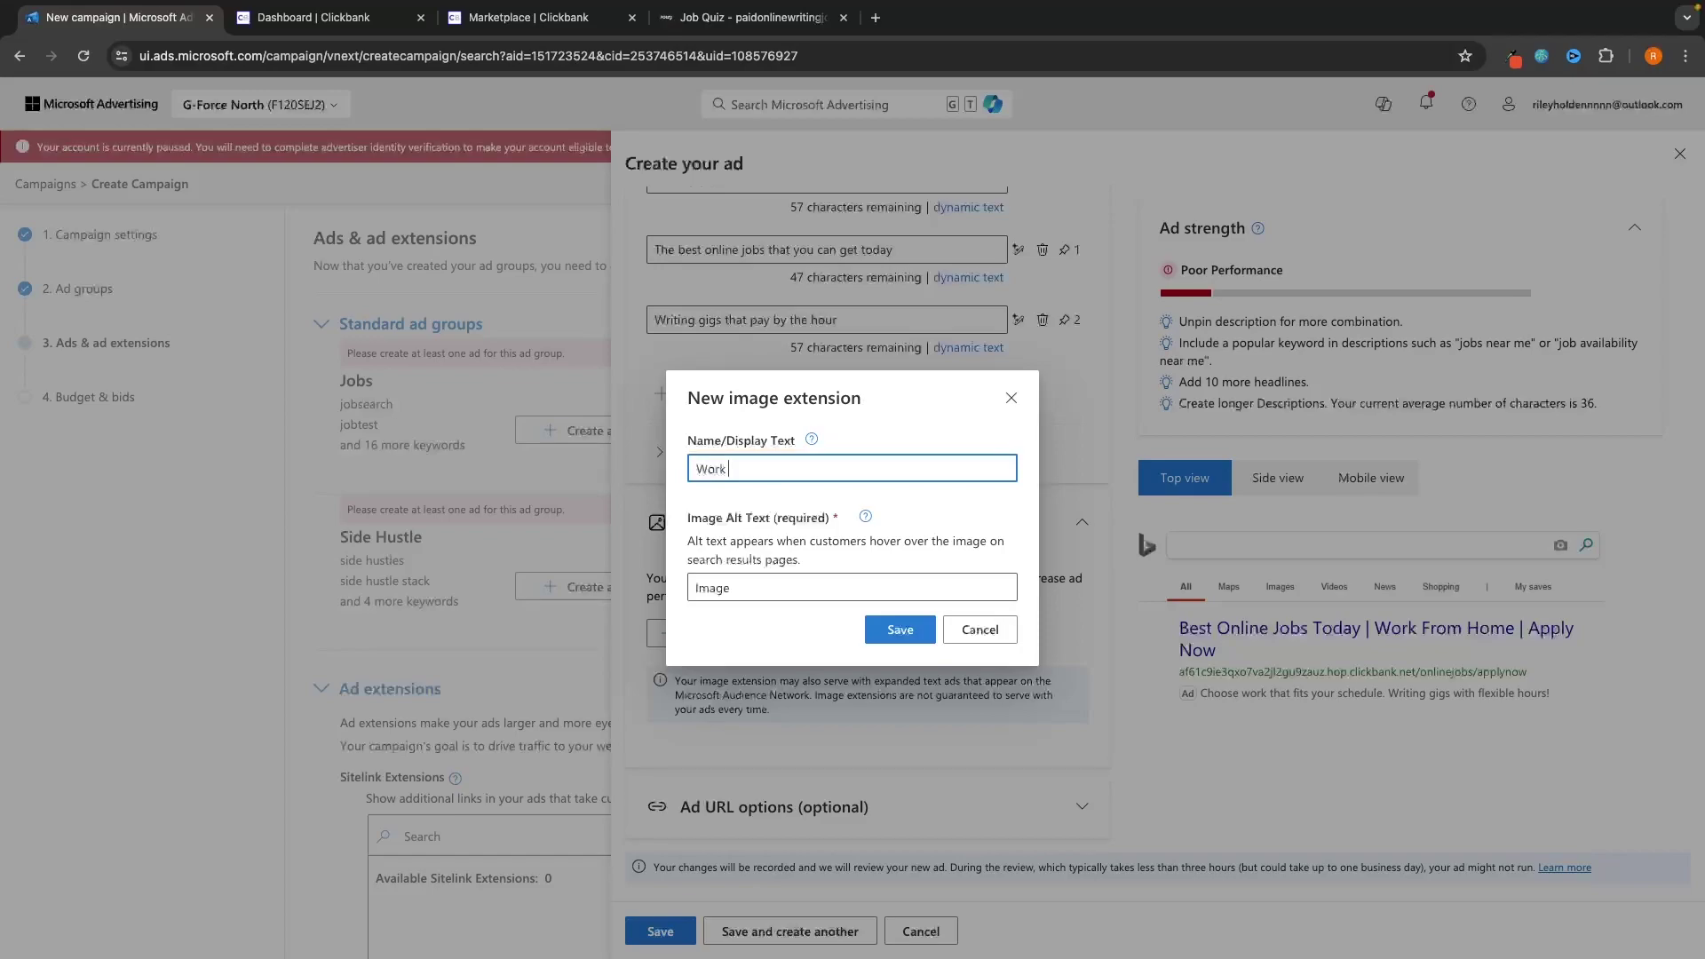
{"action": "type", "text": " from home"}
{"action": "left_click", "coordinate": [768, 587]}
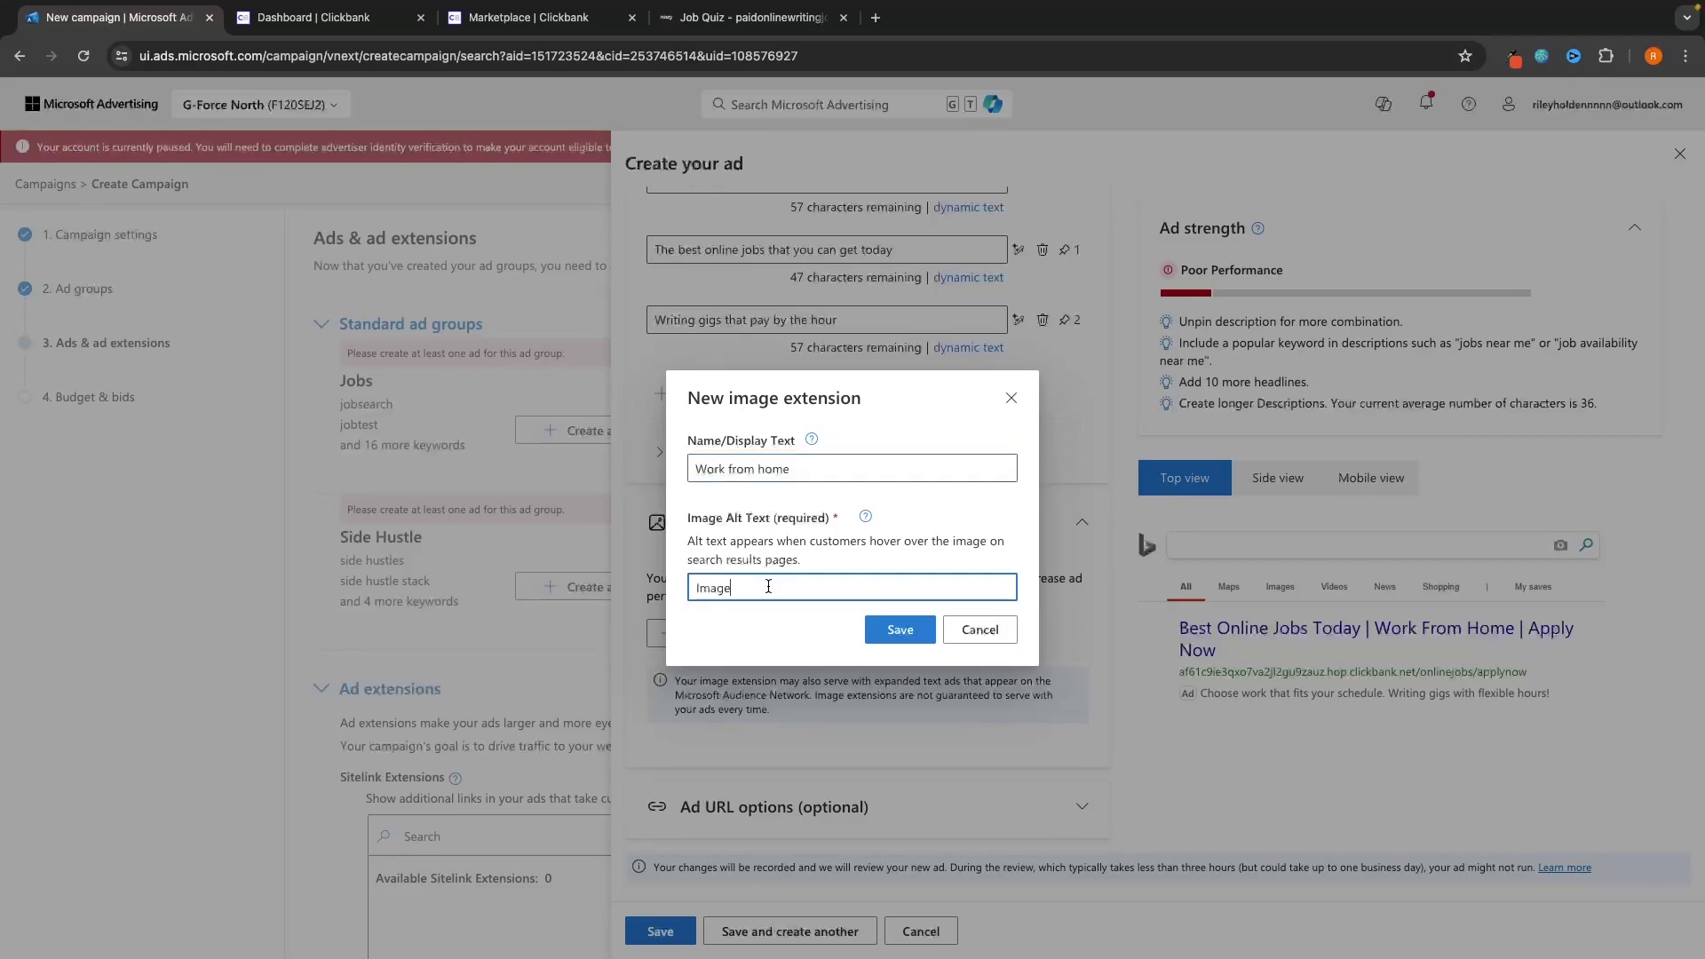
{"action": "double_click", "coordinate": [763, 588]}
{"action": "type", "text": "Work from home jobs"}
{"action": "left_click", "coordinate": [899, 628]}
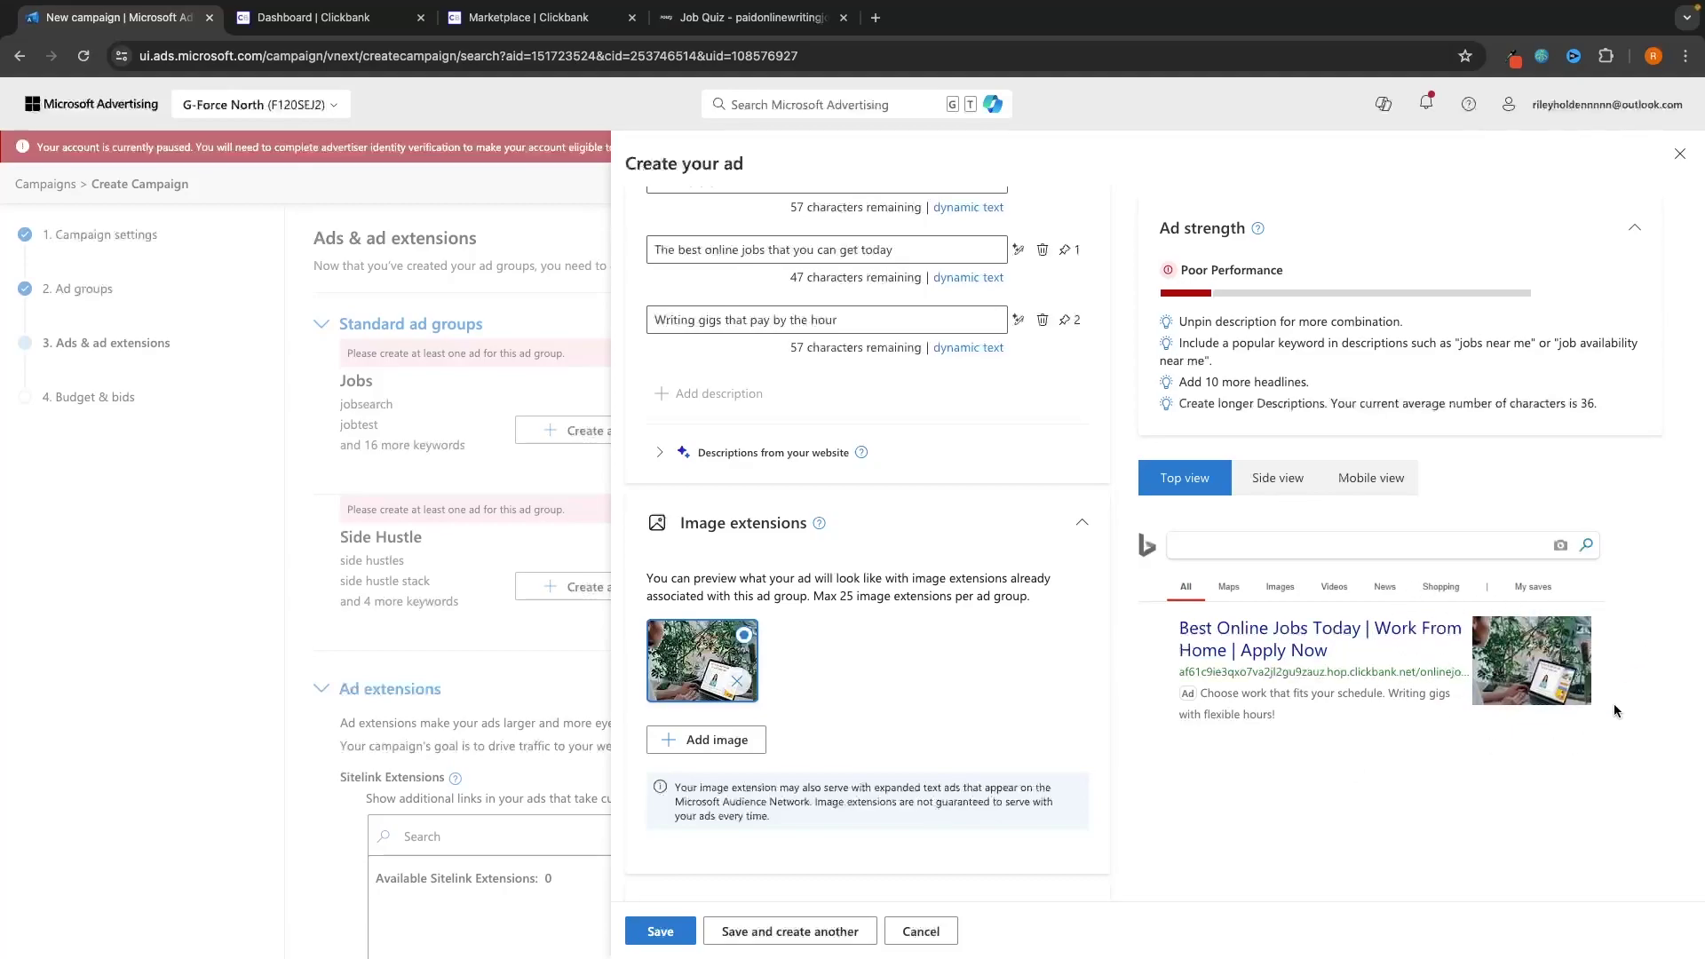
Step: Remove the image extension from the ad and collapse the image extensions section
{"action": "left_click", "coordinate": [738, 681]}
{"action": "left_click", "coordinate": [822, 579]}
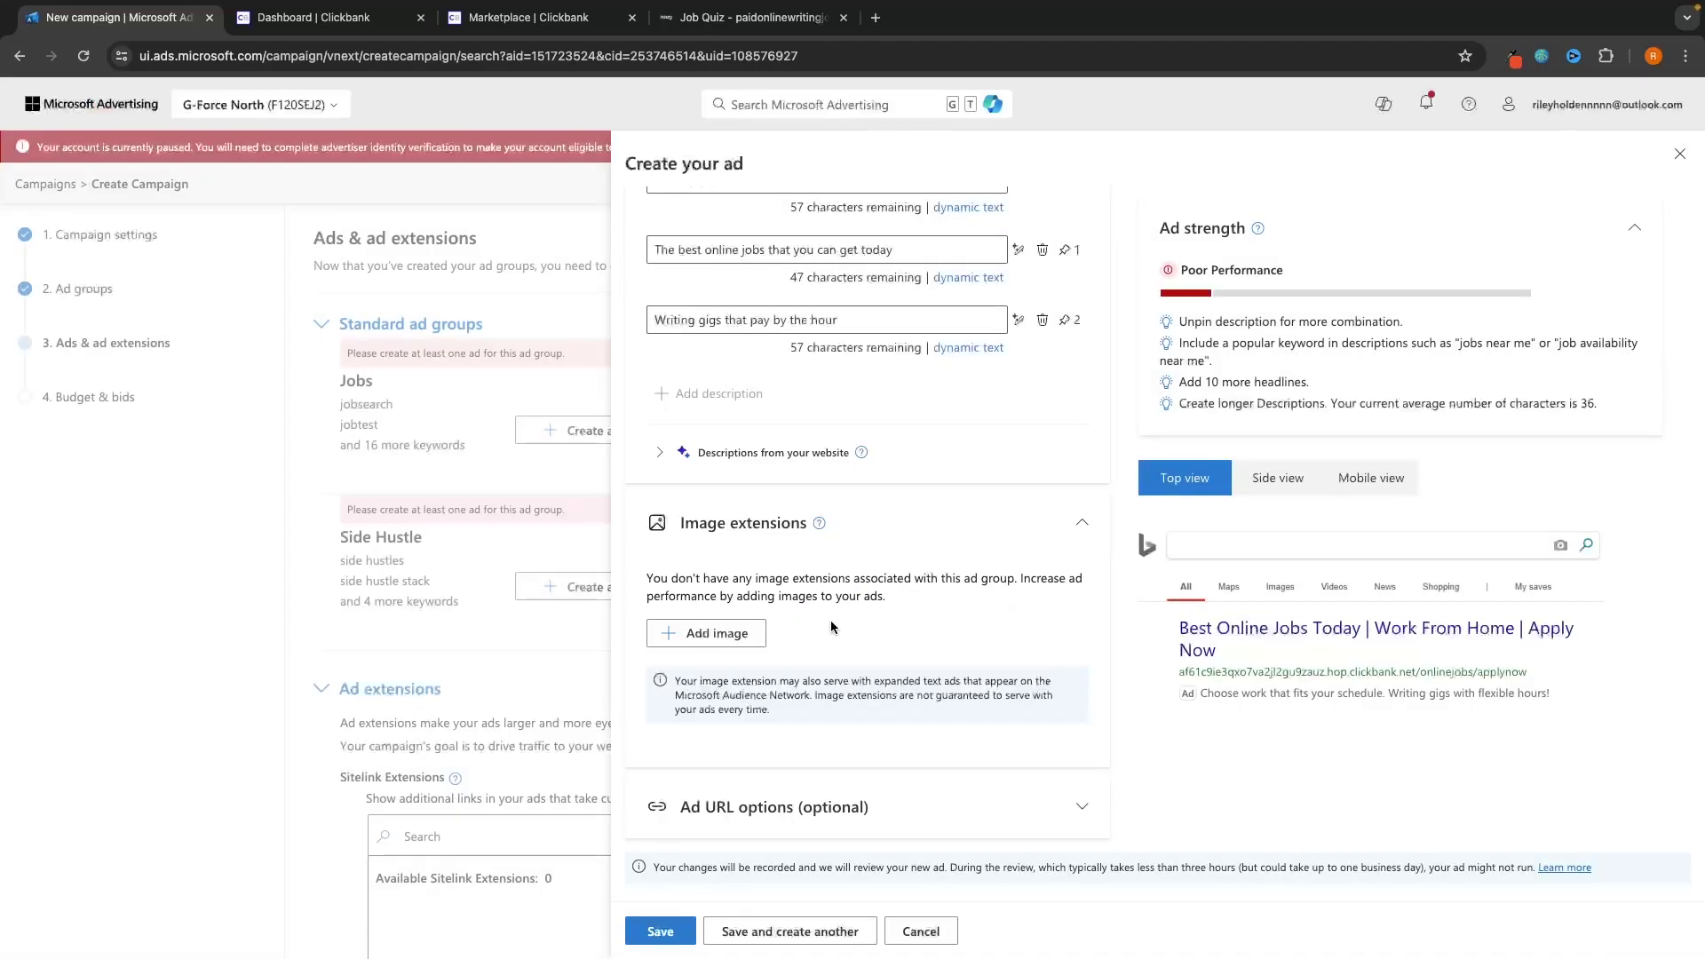
{"action": "left_click", "coordinate": [1089, 526]}
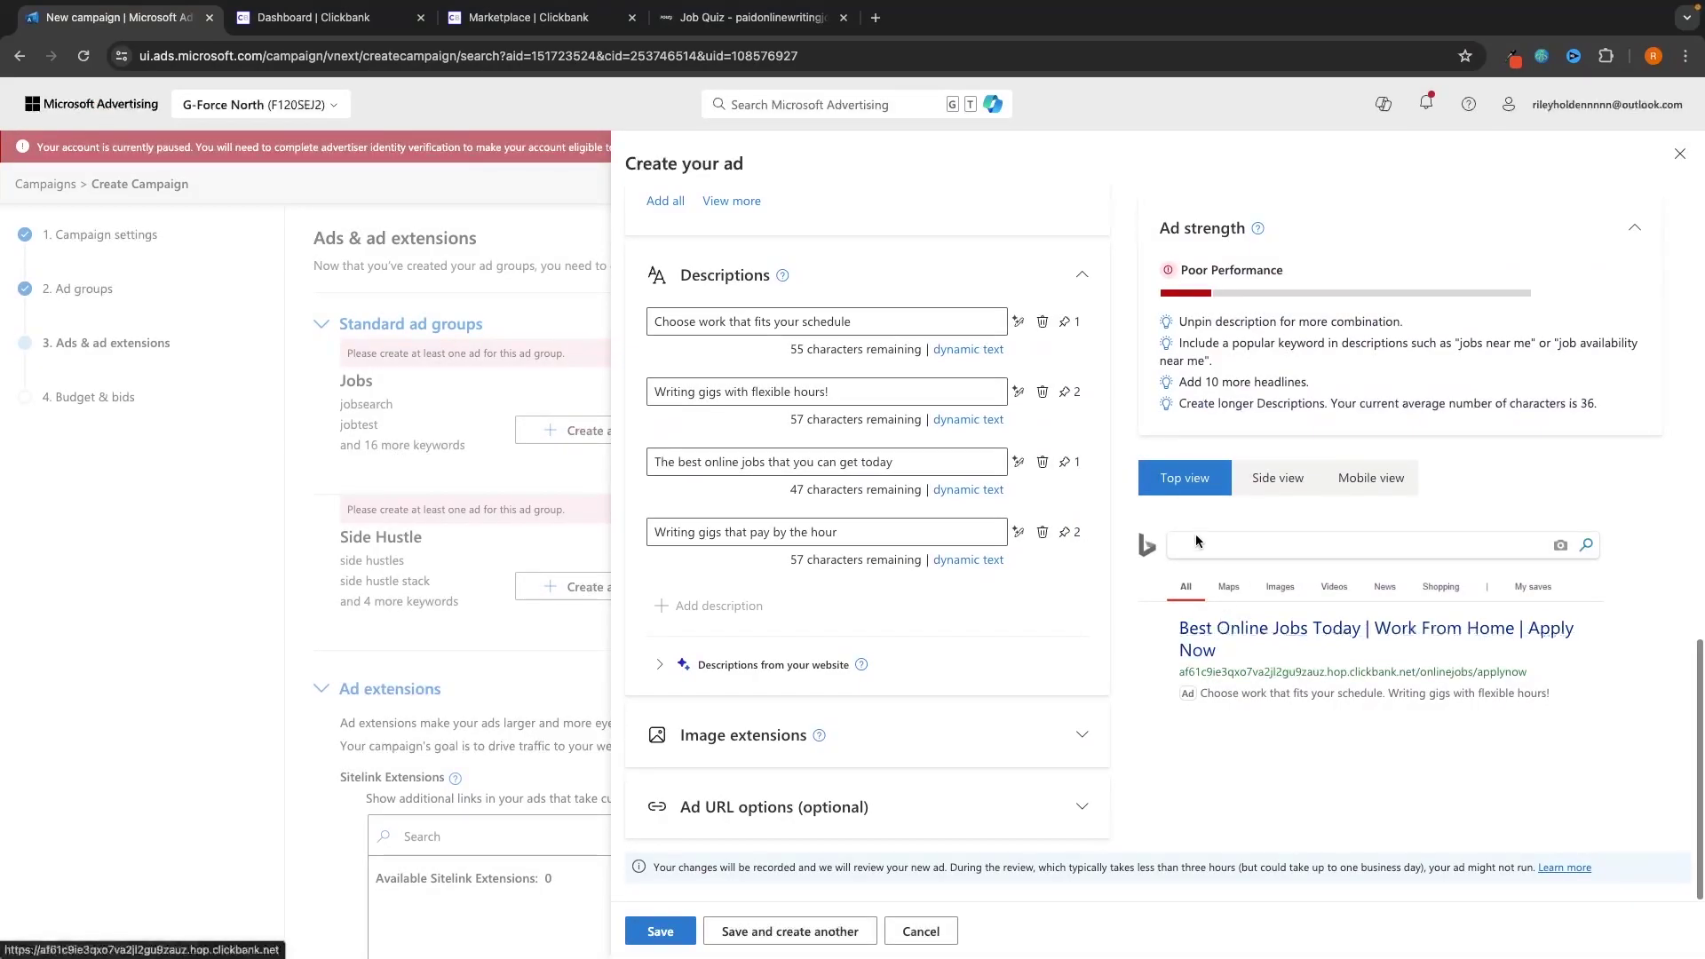
Step: Preview the ad in the side and mobile views, ending on the top view
{"action": "left_click", "coordinate": [1279, 477]}
{"action": "left_click", "coordinate": [1331, 473]}
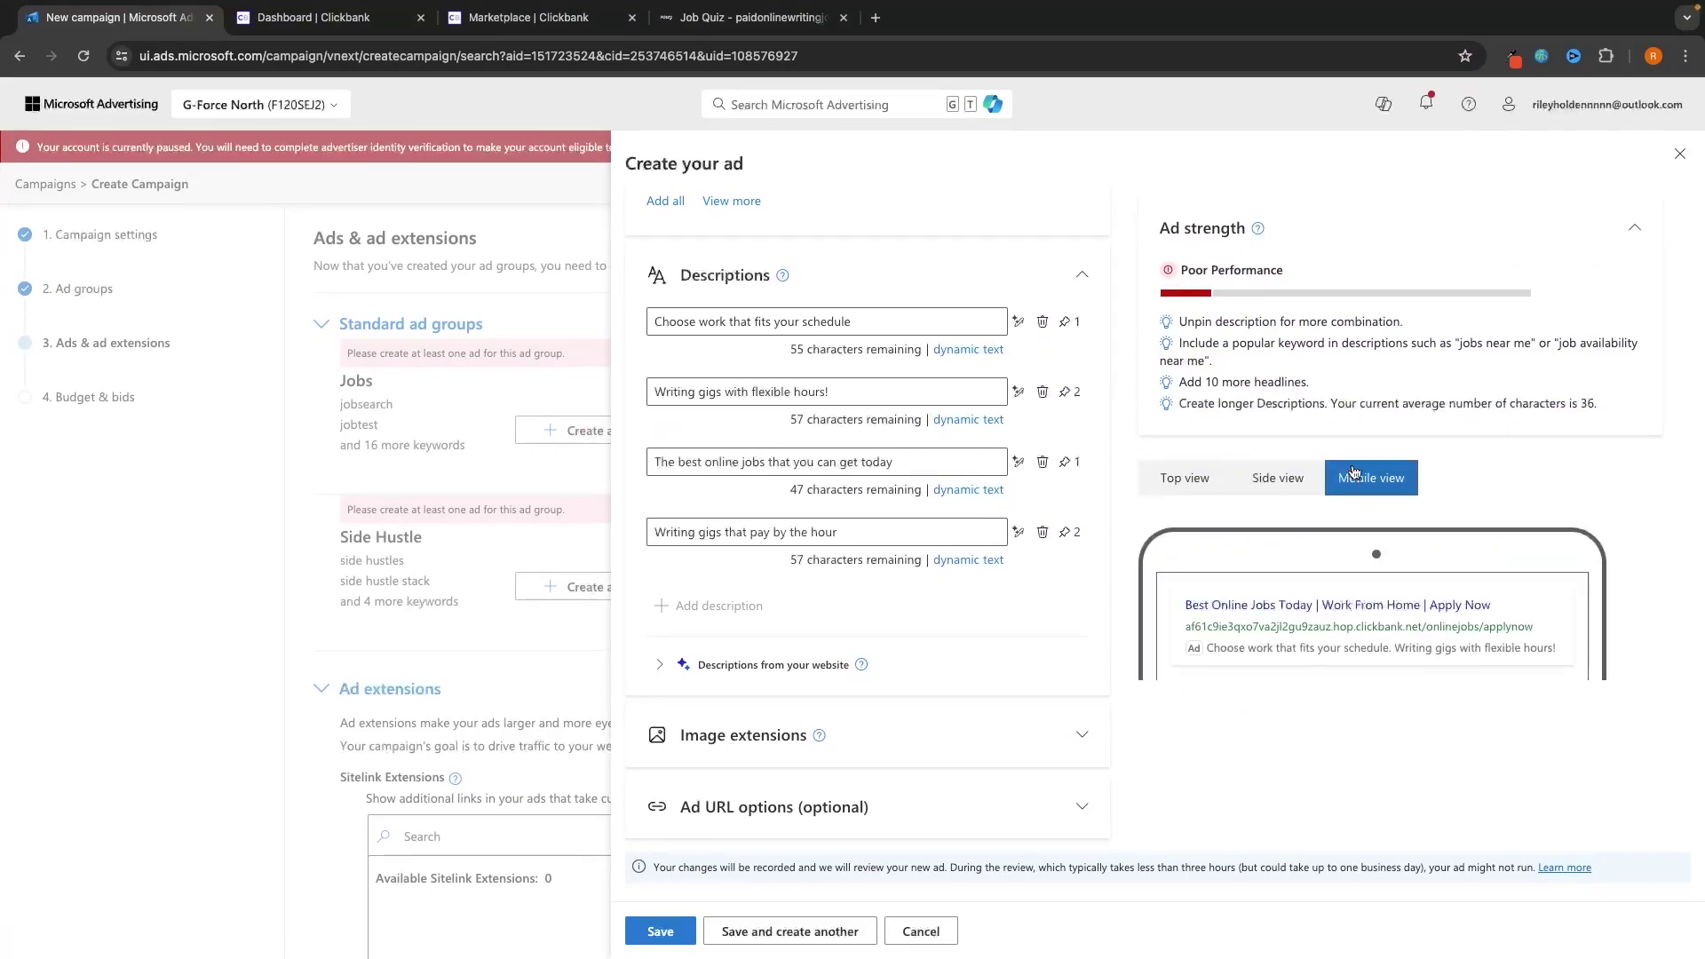
{"action": "left_click", "coordinate": [1213, 485]}
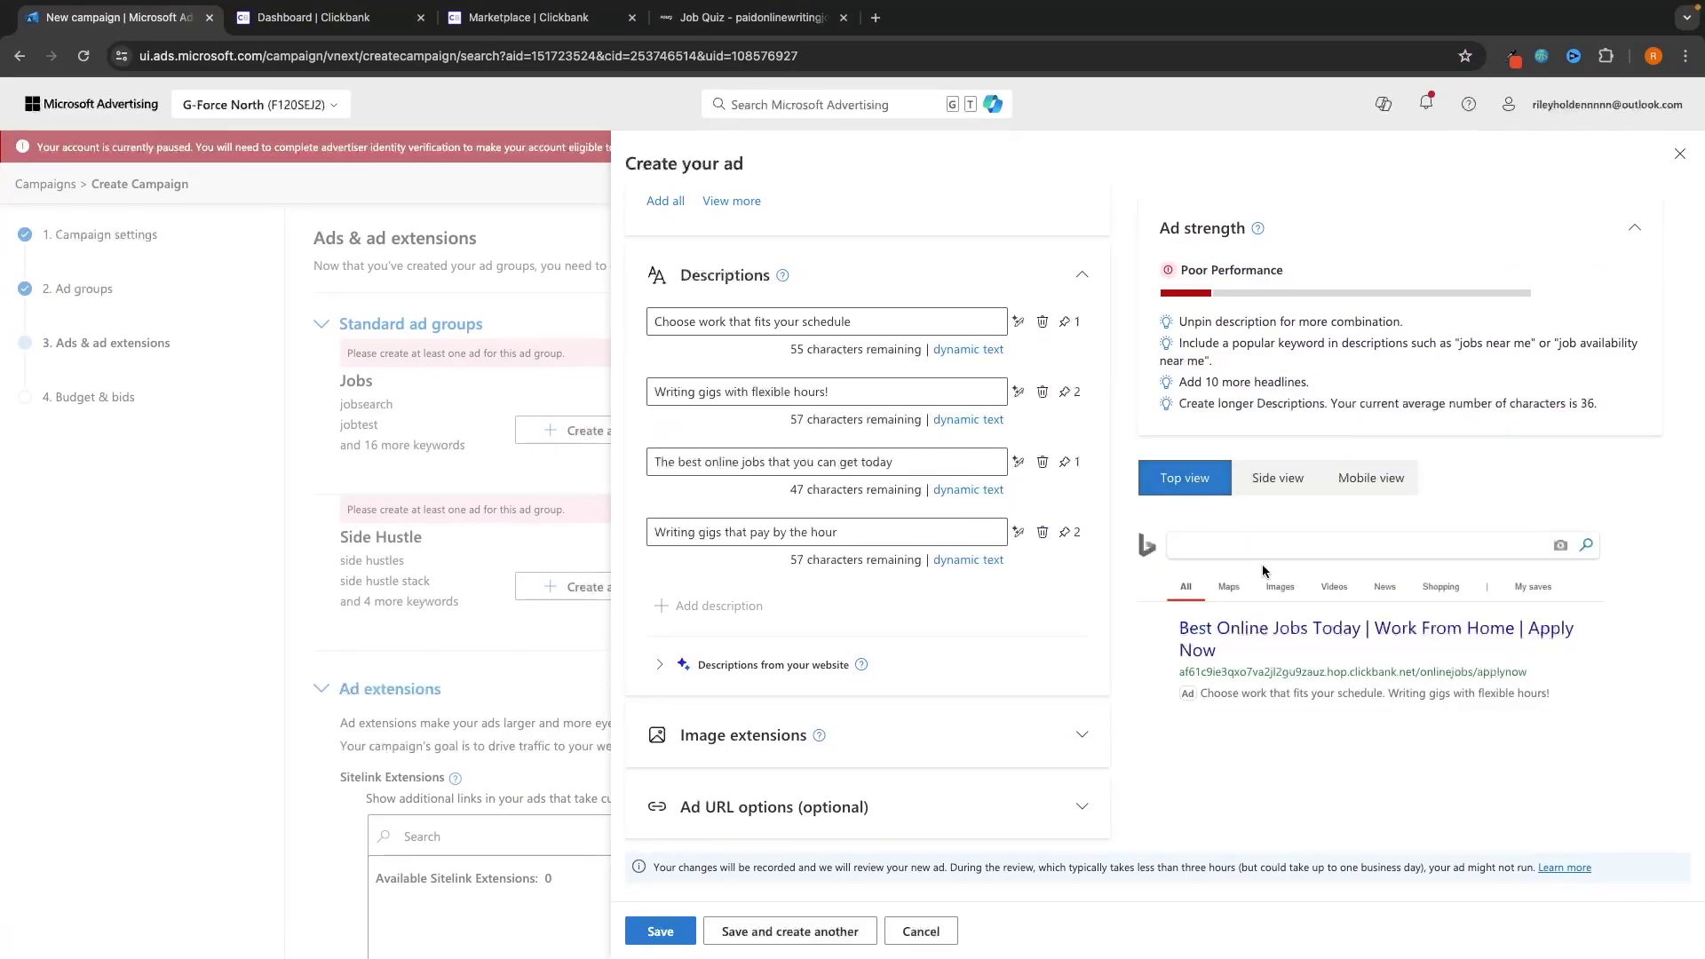
{"action": "left_click", "coordinate": [1277, 478]}
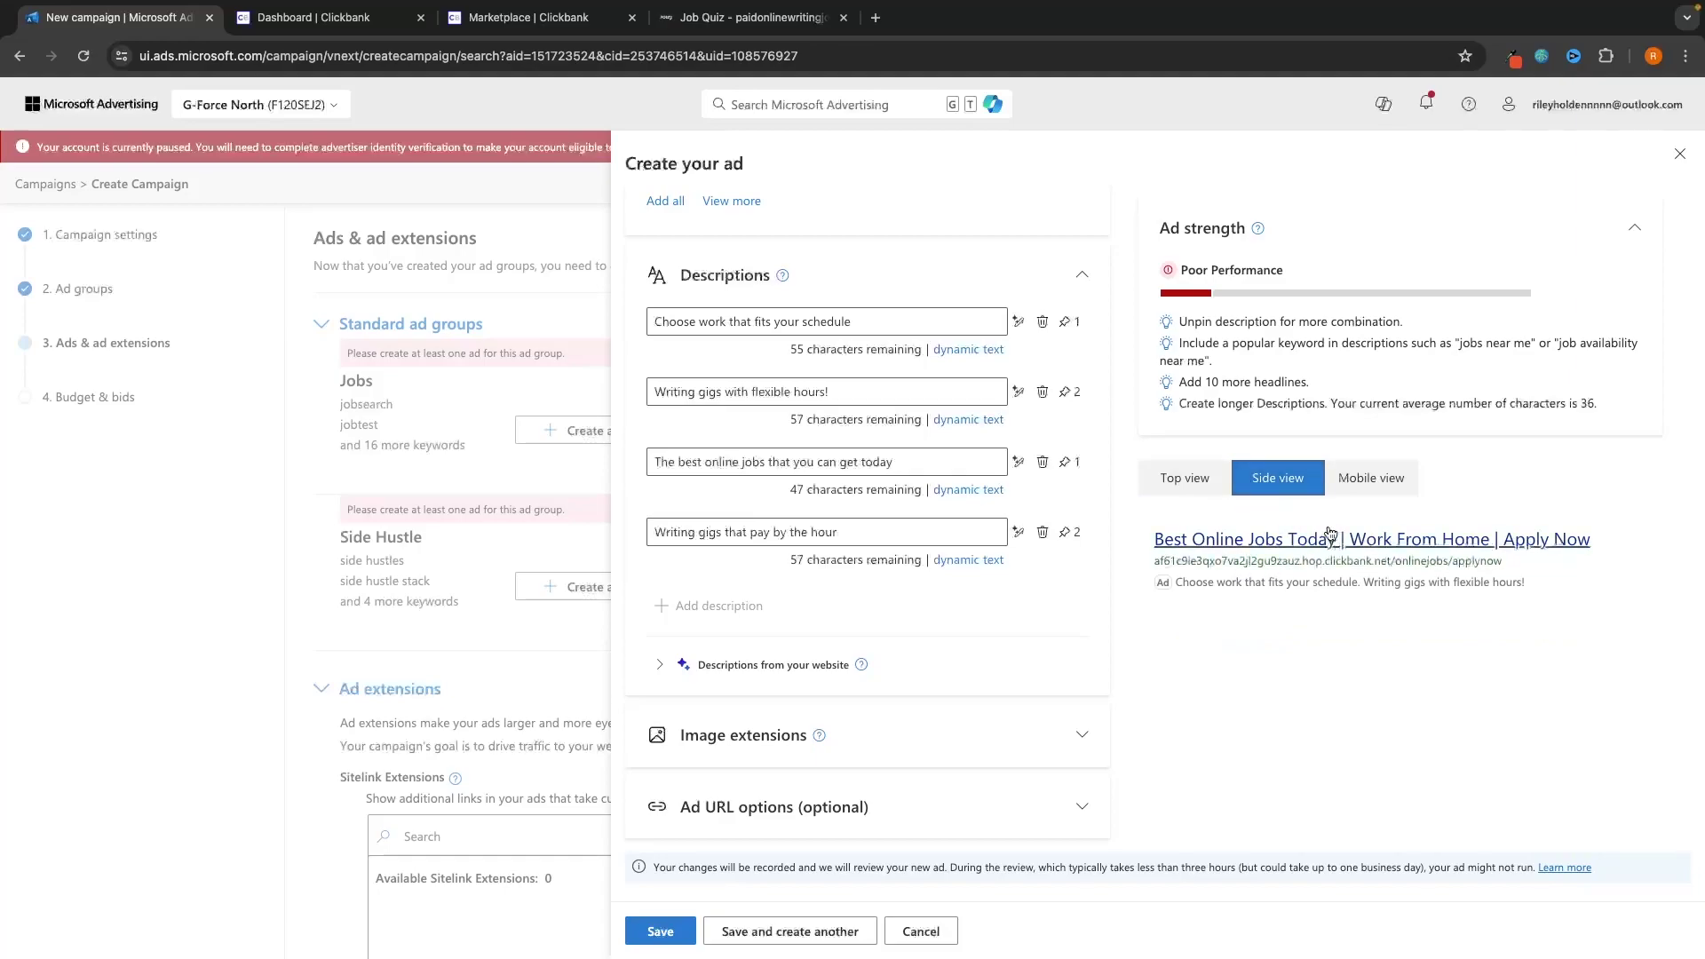
{"action": "left_click", "coordinate": [1373, 496]}
{"action": "left_click", "coordinate": [1185, 482]}
Step: Review the ad strength suggestions on headlines and description length against the entered ad text
{"action": "scroll", "coordinate": [1249, 692], "scroll_direction": "up", "scroll_amount": 1}
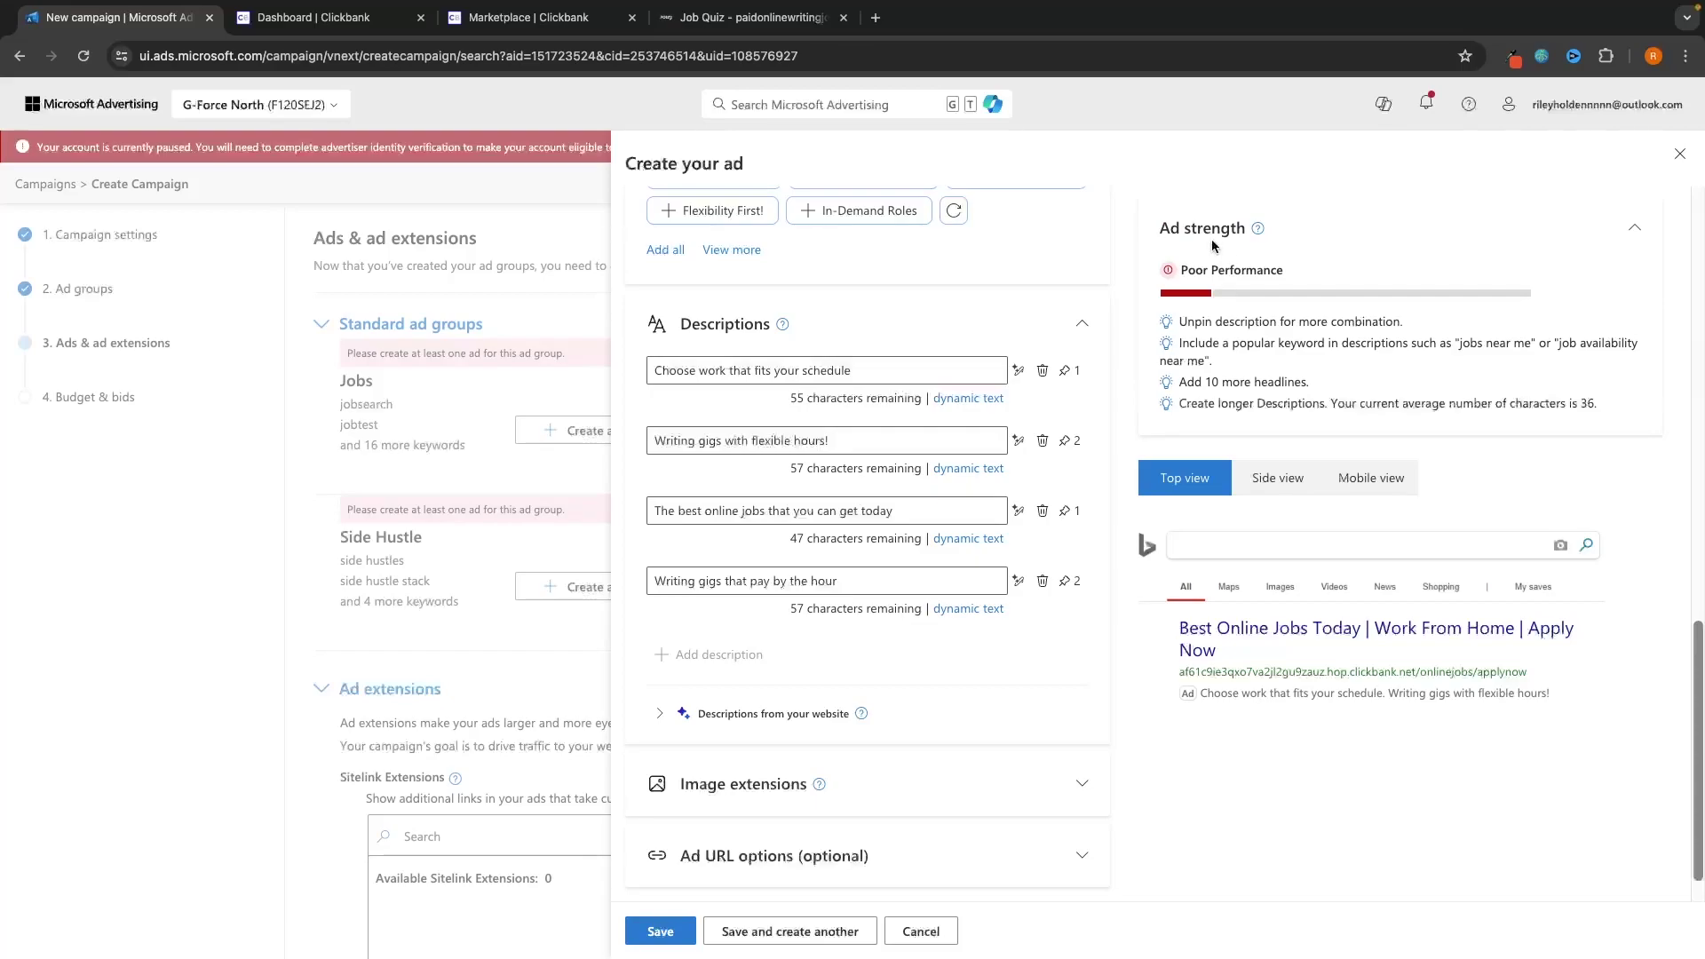
{"action": "left_click_drag", "start_coordinate": [1179, 382], "coordinate": [1315, 385]}
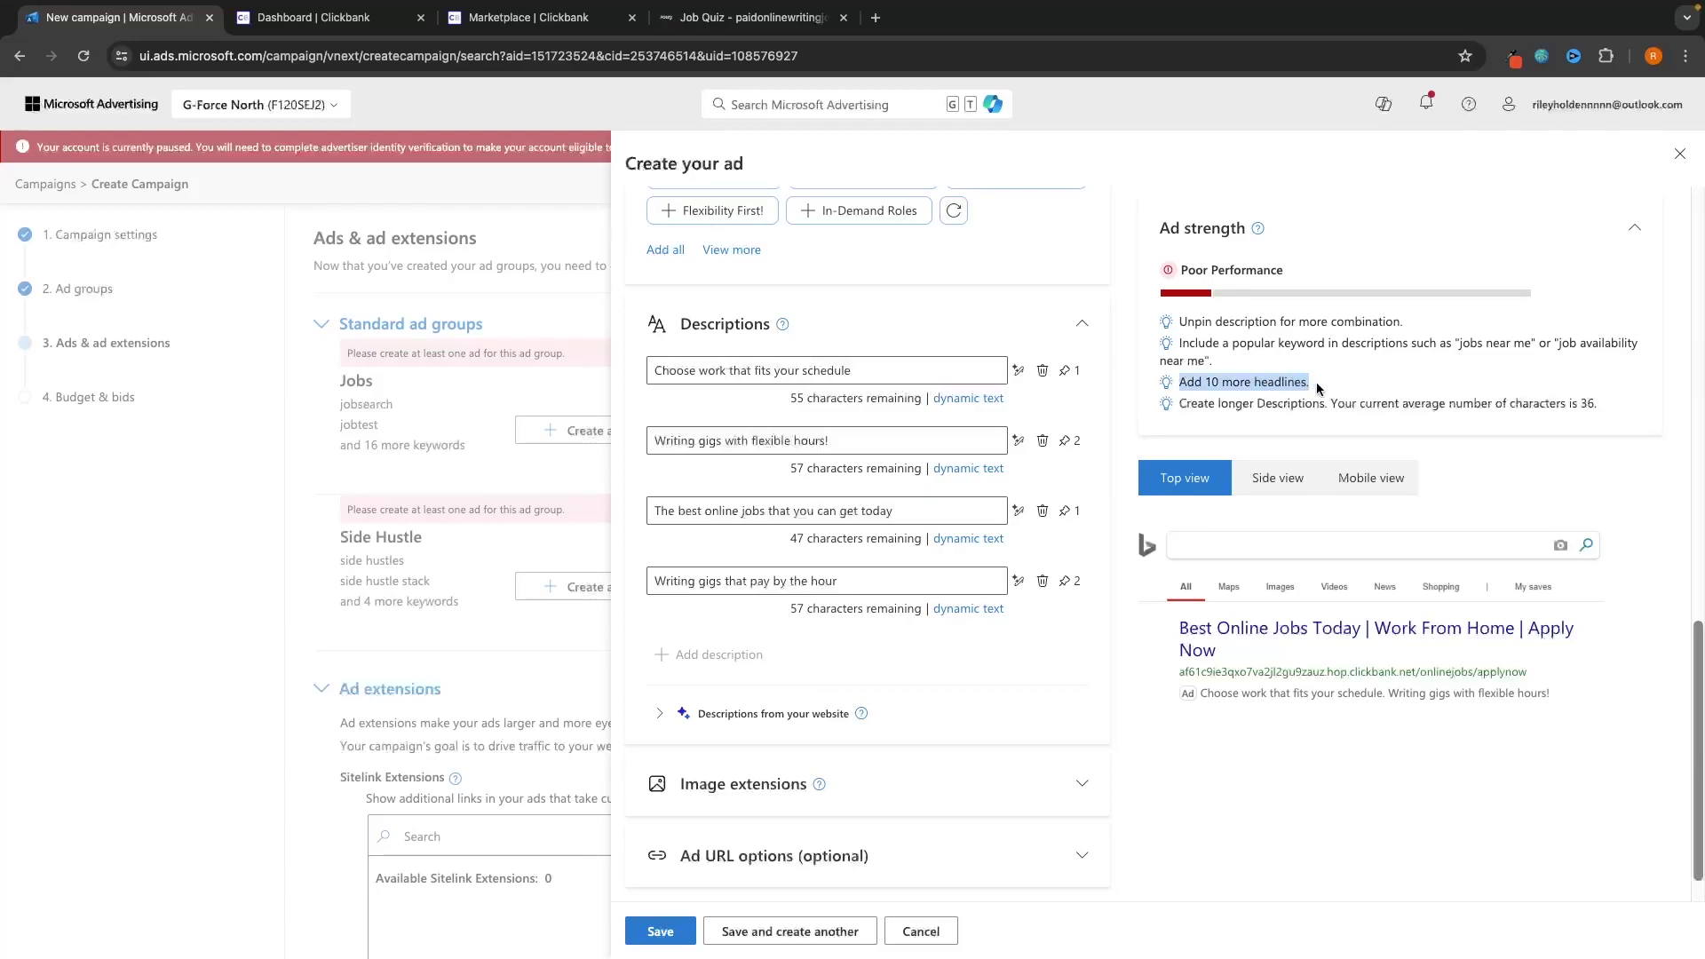
{"action": "left_click", "coordinate": [1119, 394]}
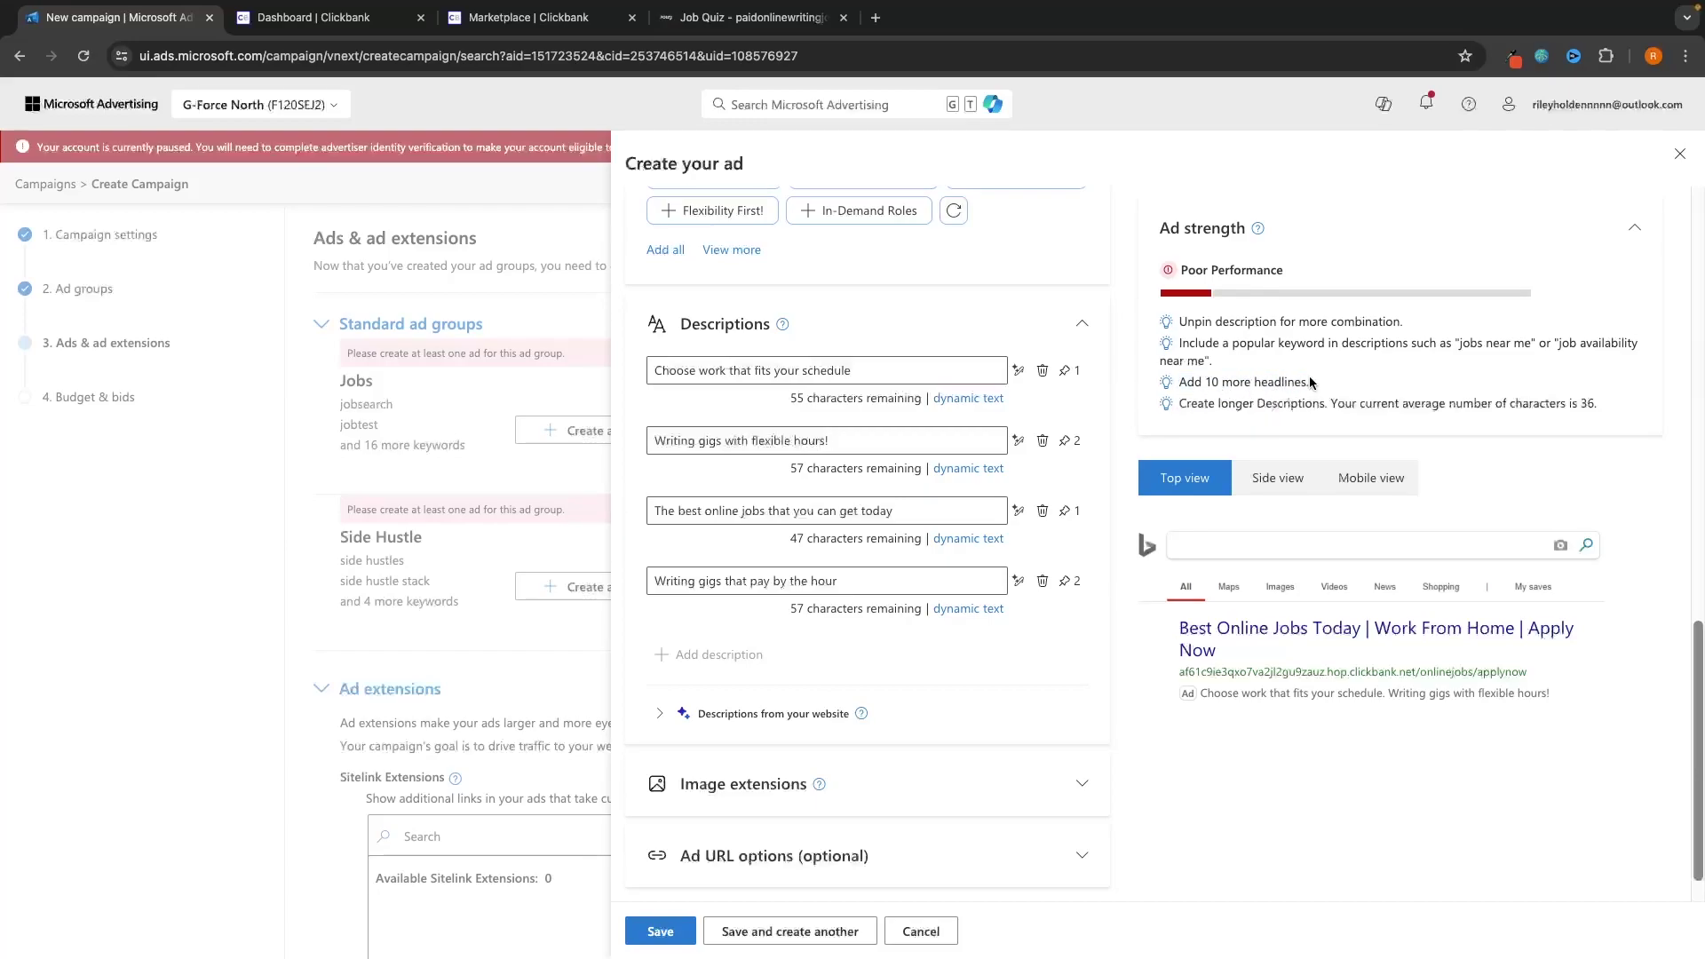
{"action": "scroll", "coordinate": [1192, 458], "scroll_direction": "up", "scroll_amount": 7}
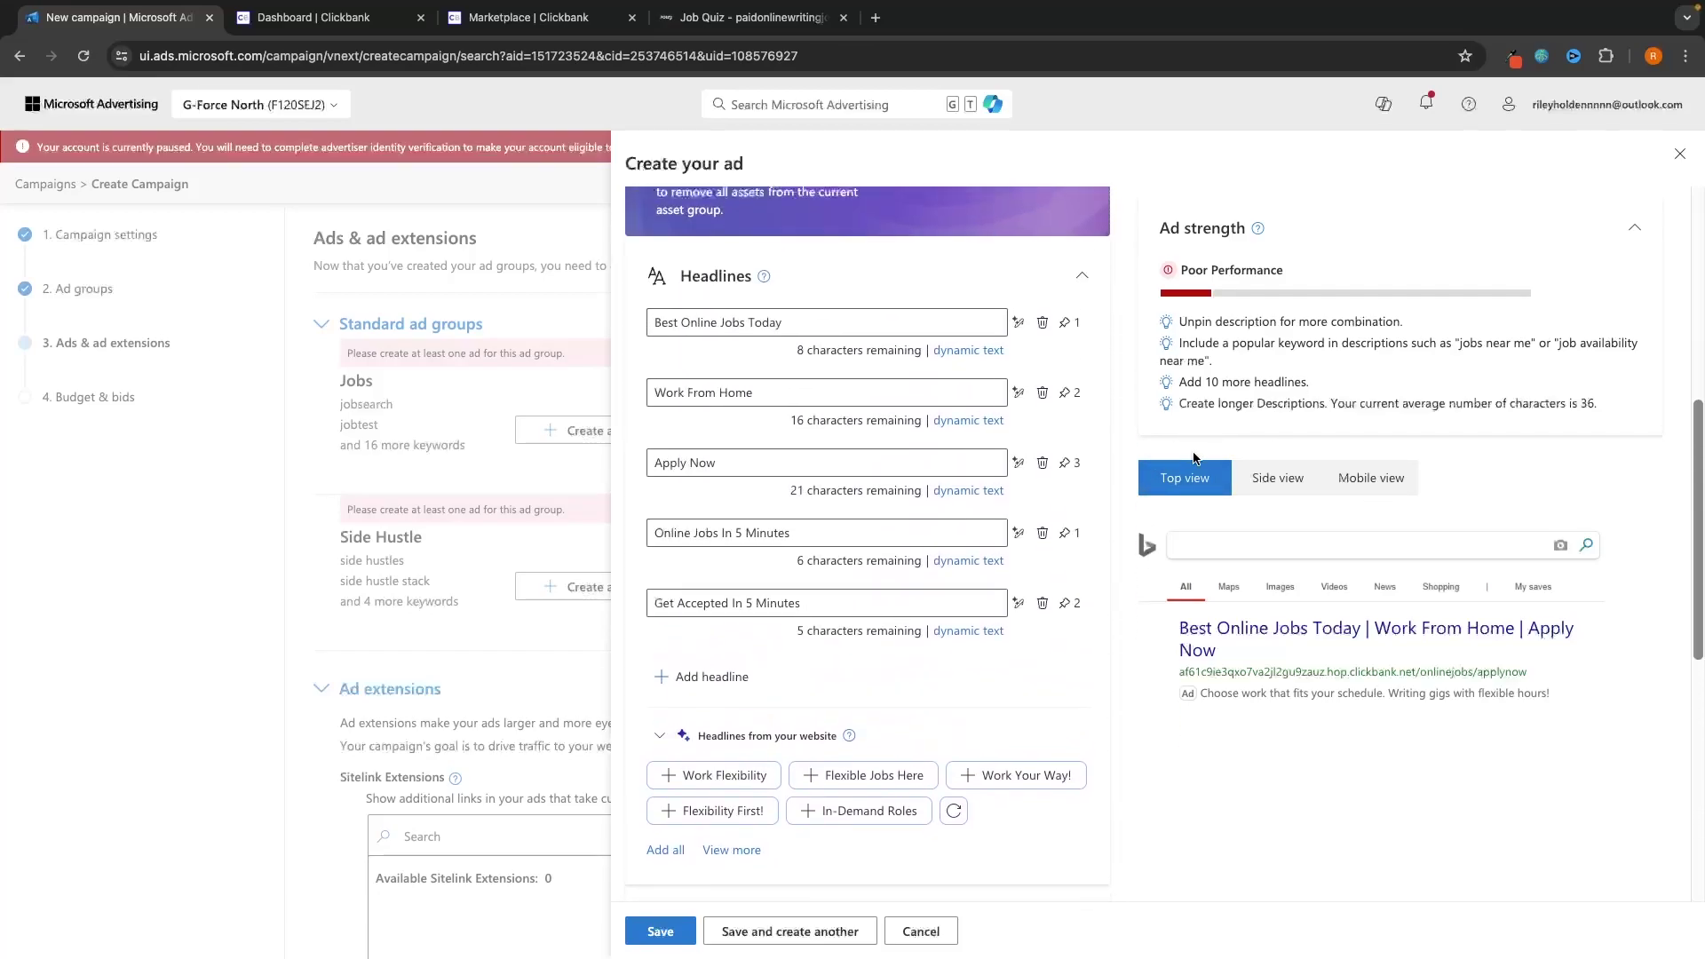
{"action": "left_click_drag", "start_coordinate": [1179, 382], "coordinate": [1330, 386]}
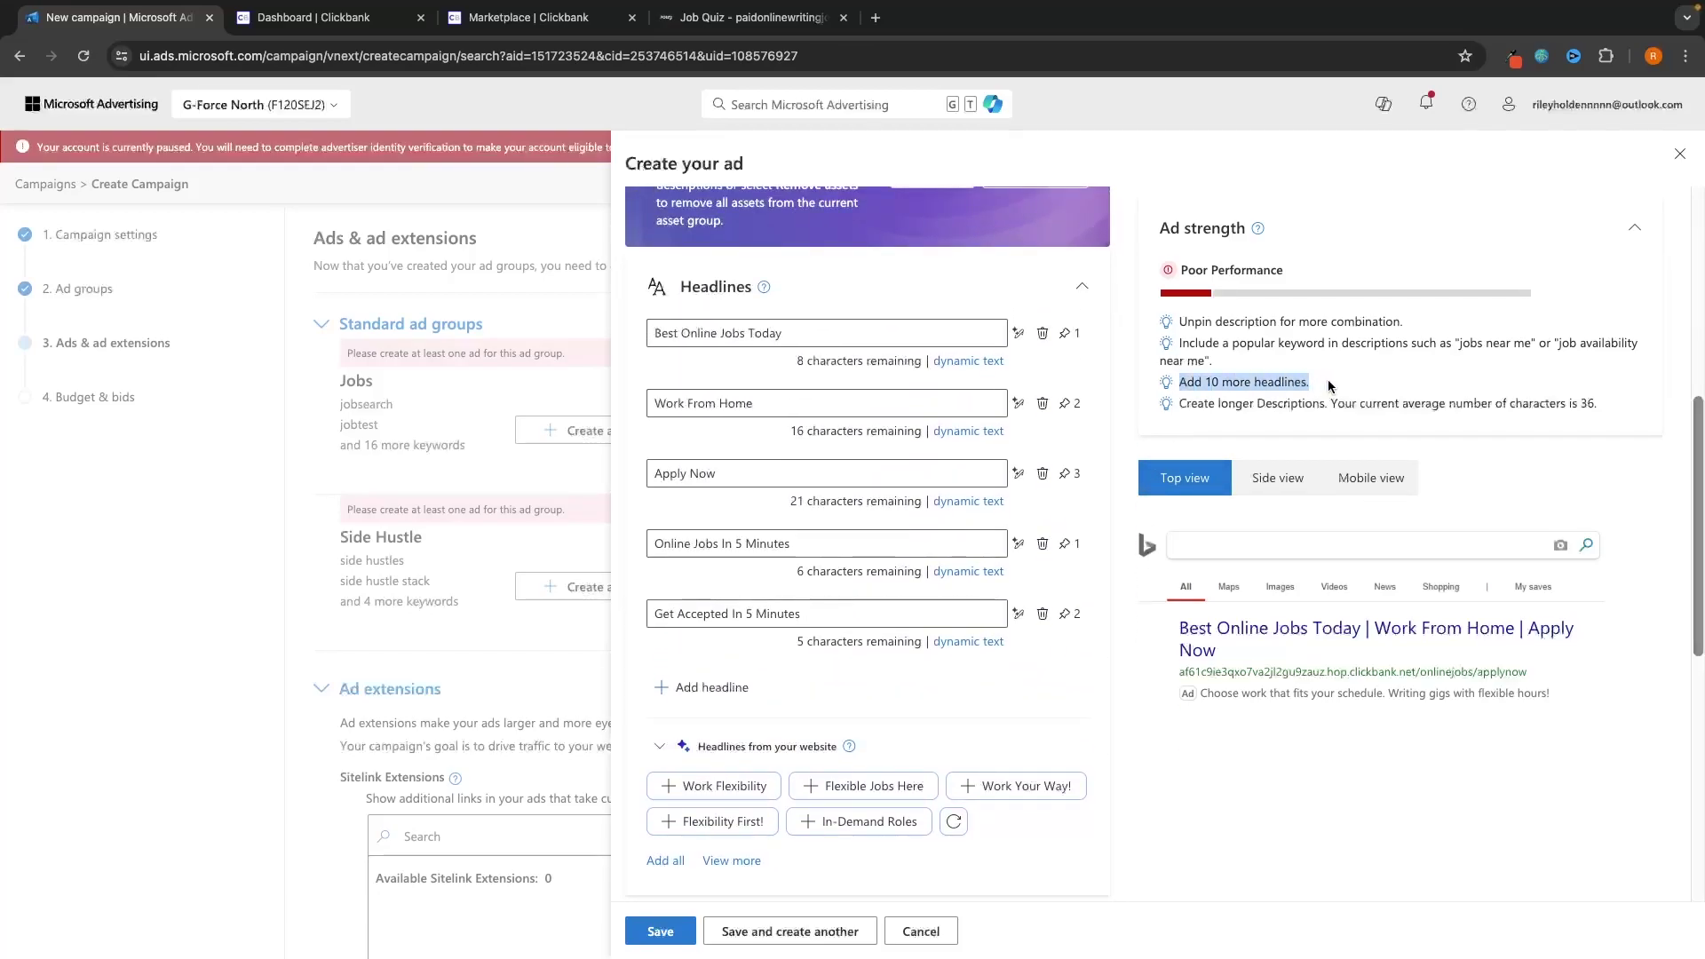
{"action": "left_click", "coordinate": [1330, 387]}
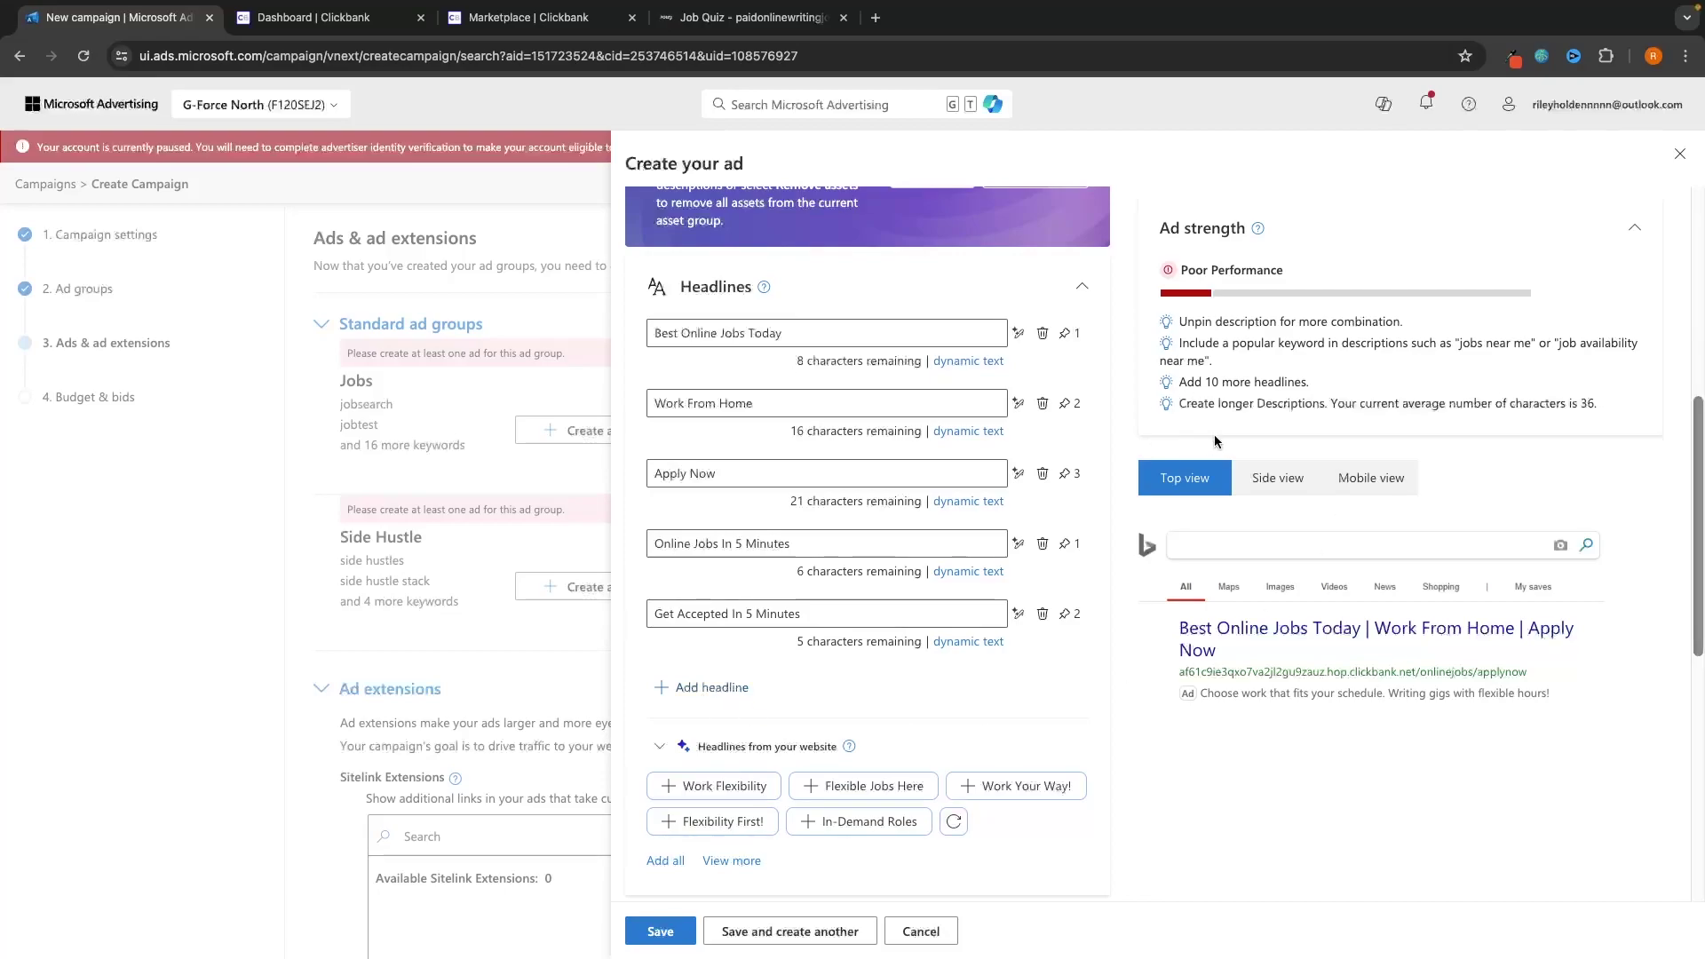
{"action": "left_click_drag", "start_coordinate": [1182, 404], "coordinate": [1602, 403]}
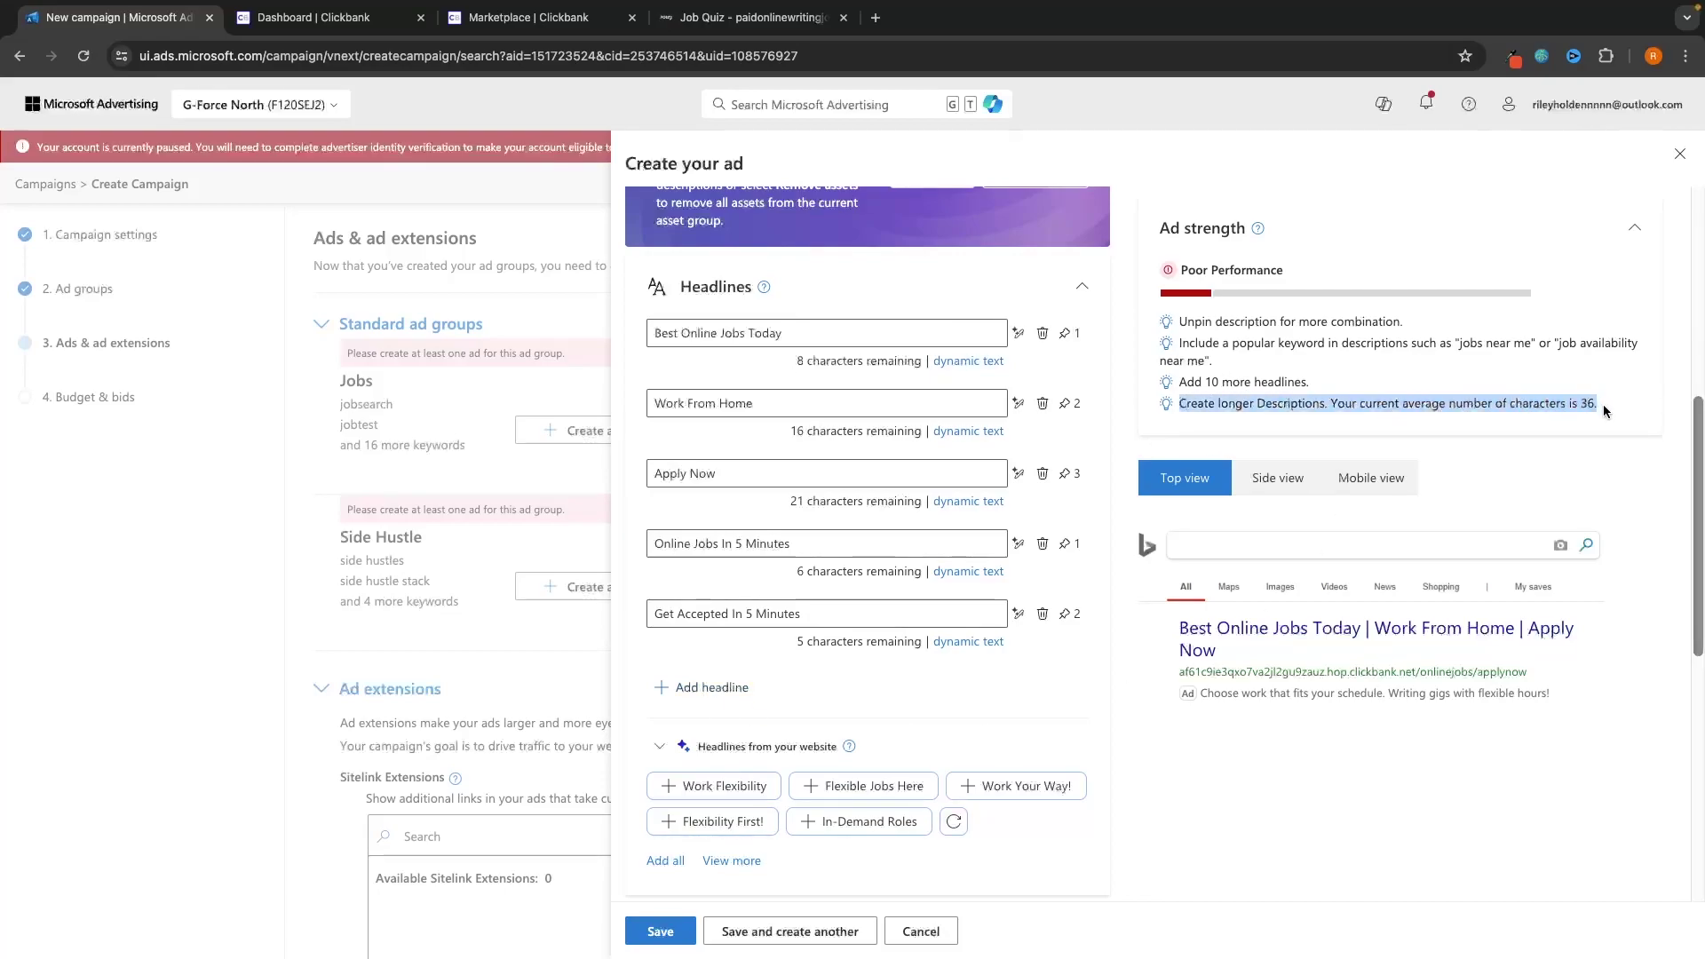
Step: Examine the ad strength suggestions about unpinning the description and adding more headlines
{"action": "left_click", "coordinate": [1602, 403]}
{"action": "left_click_drag", "start_coordinate": [1181, 325], "coordinate": [1399, 324]}
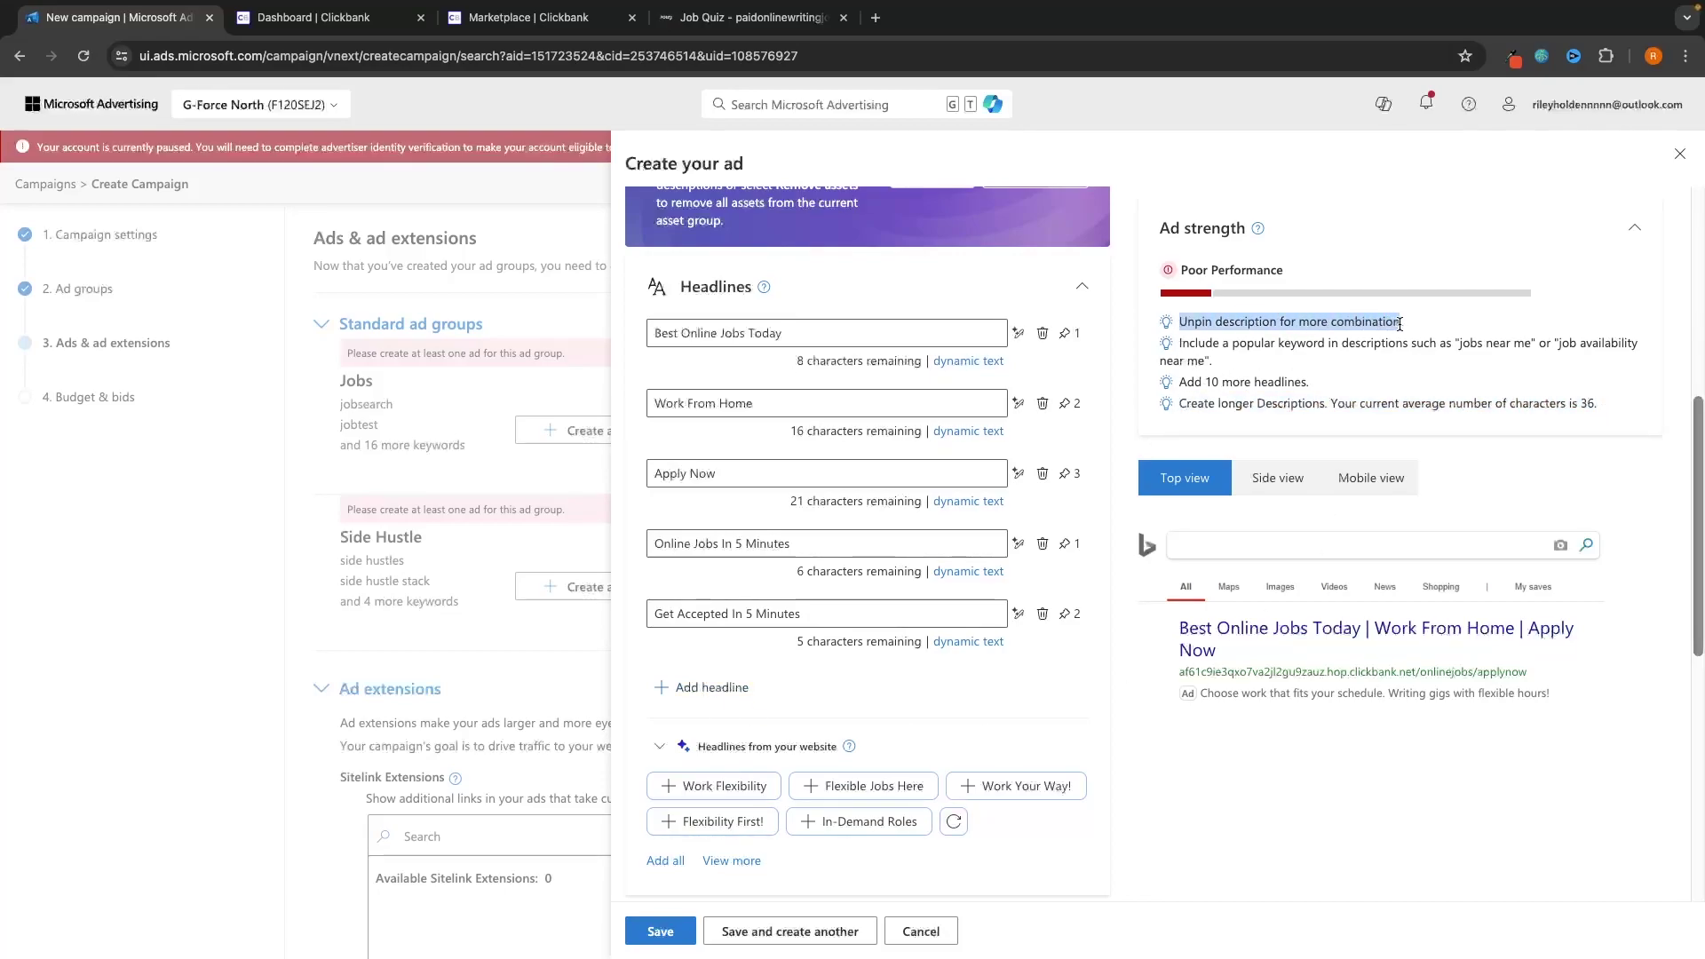
{"action": "left_click", "coordinate": [1411, 320]}
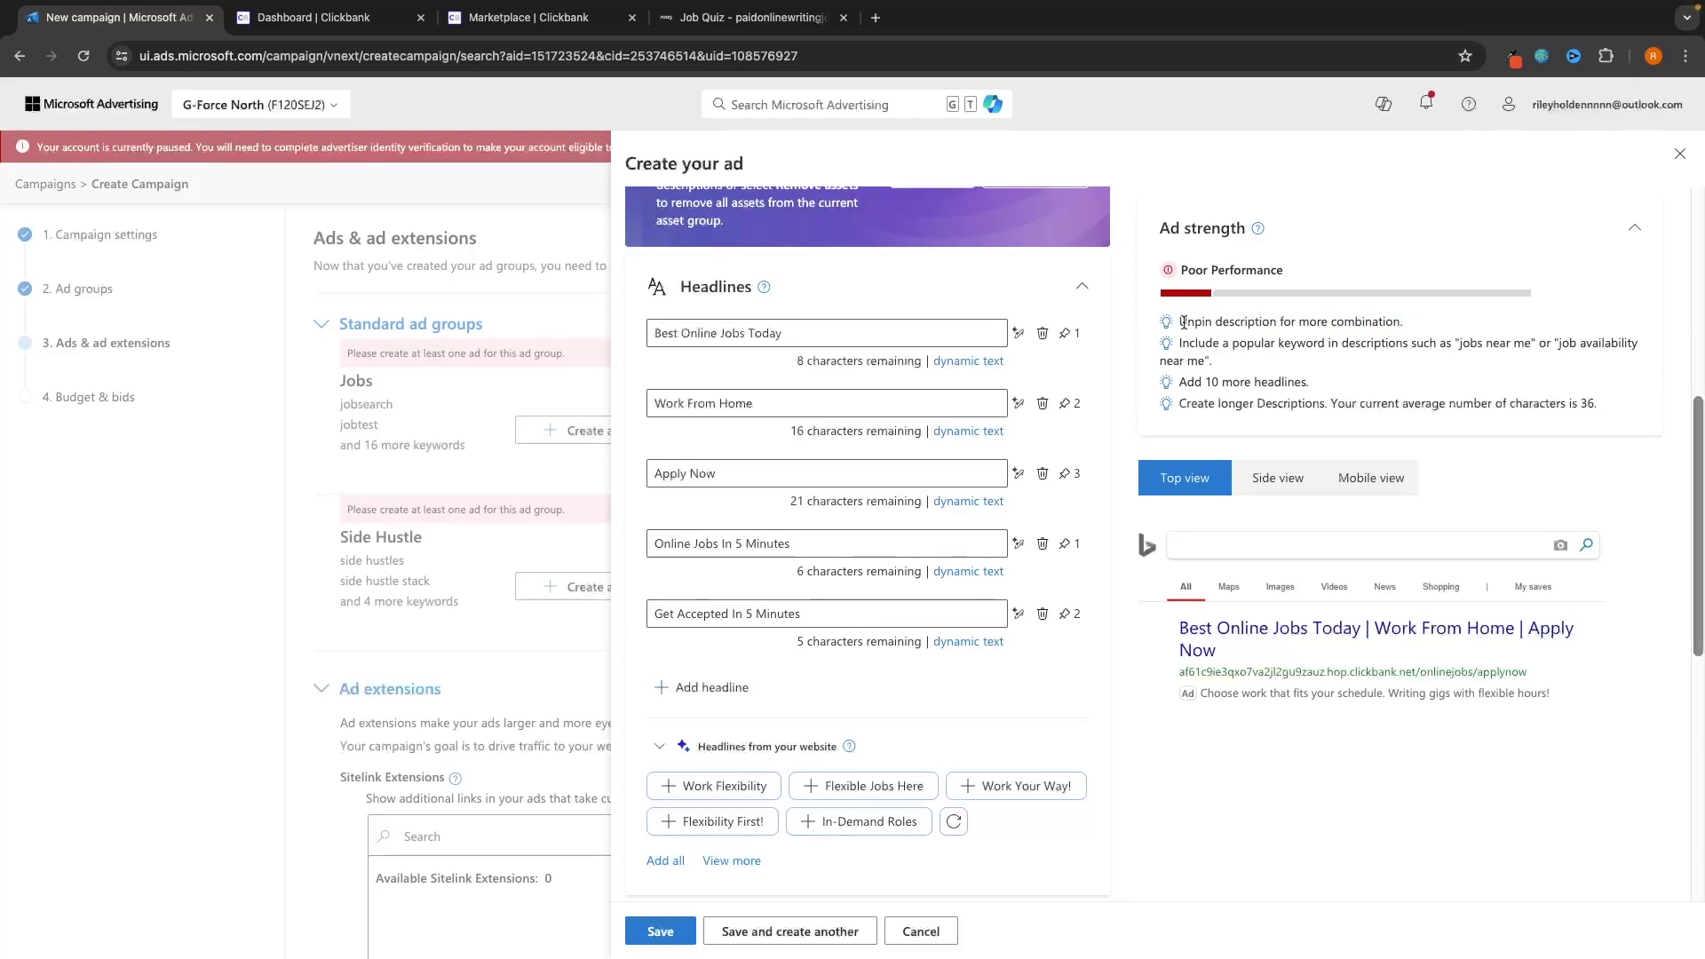
{"action": "left_click_drag", "start_coordinate": [1179, 382], "coordinate": [1357, 391]}
{"action": "left_click", "coordinate": [1354, 389]}
{"action": "left_click_drag", "start_coordinate": [1186, 322], "coordinate": [1420, 317]}
{"action": "left_click", "coordinate": [1419, 317]}
{"action": "scroll", "coordinate": [1107, 593], "scroll_direction": "down", "scroll_amount": 1}
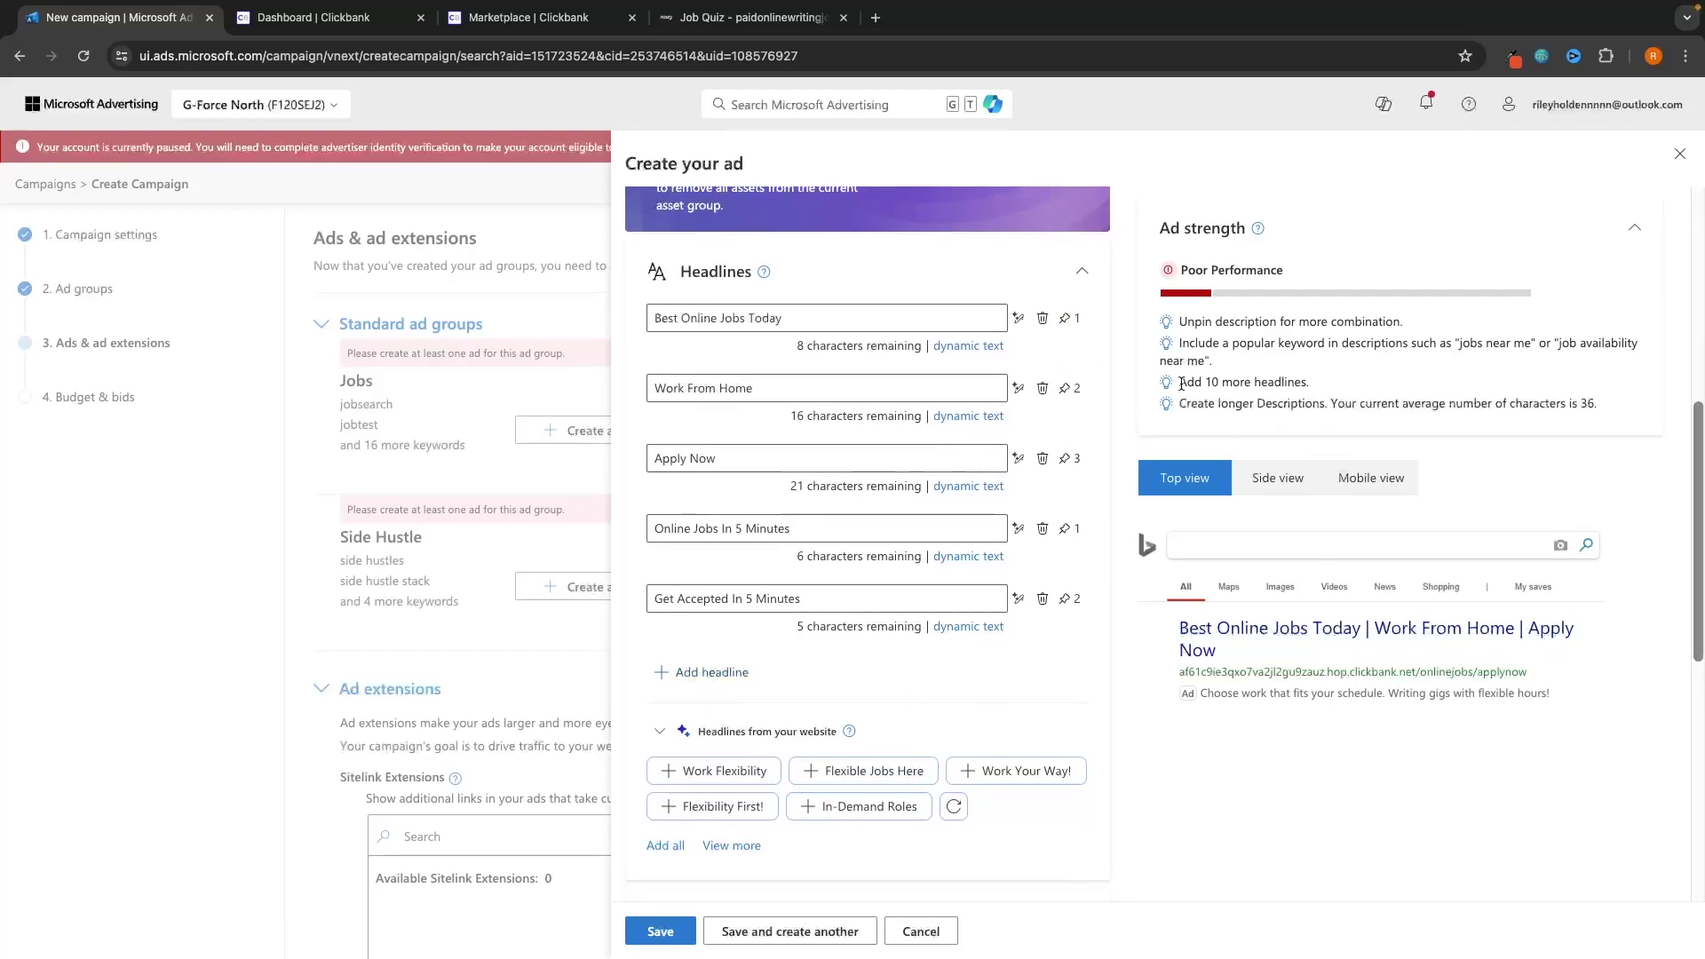
{"action": "left_click_drag", "start_coordinate": [1182, 383], "coordinate": [1313, 388]}
{"action": "left_click", "coordinate": [1252, 304]}
{"action": "left_click_drag", "start_coordinate": [1182, 321], "coordinate": [1402, 322]}
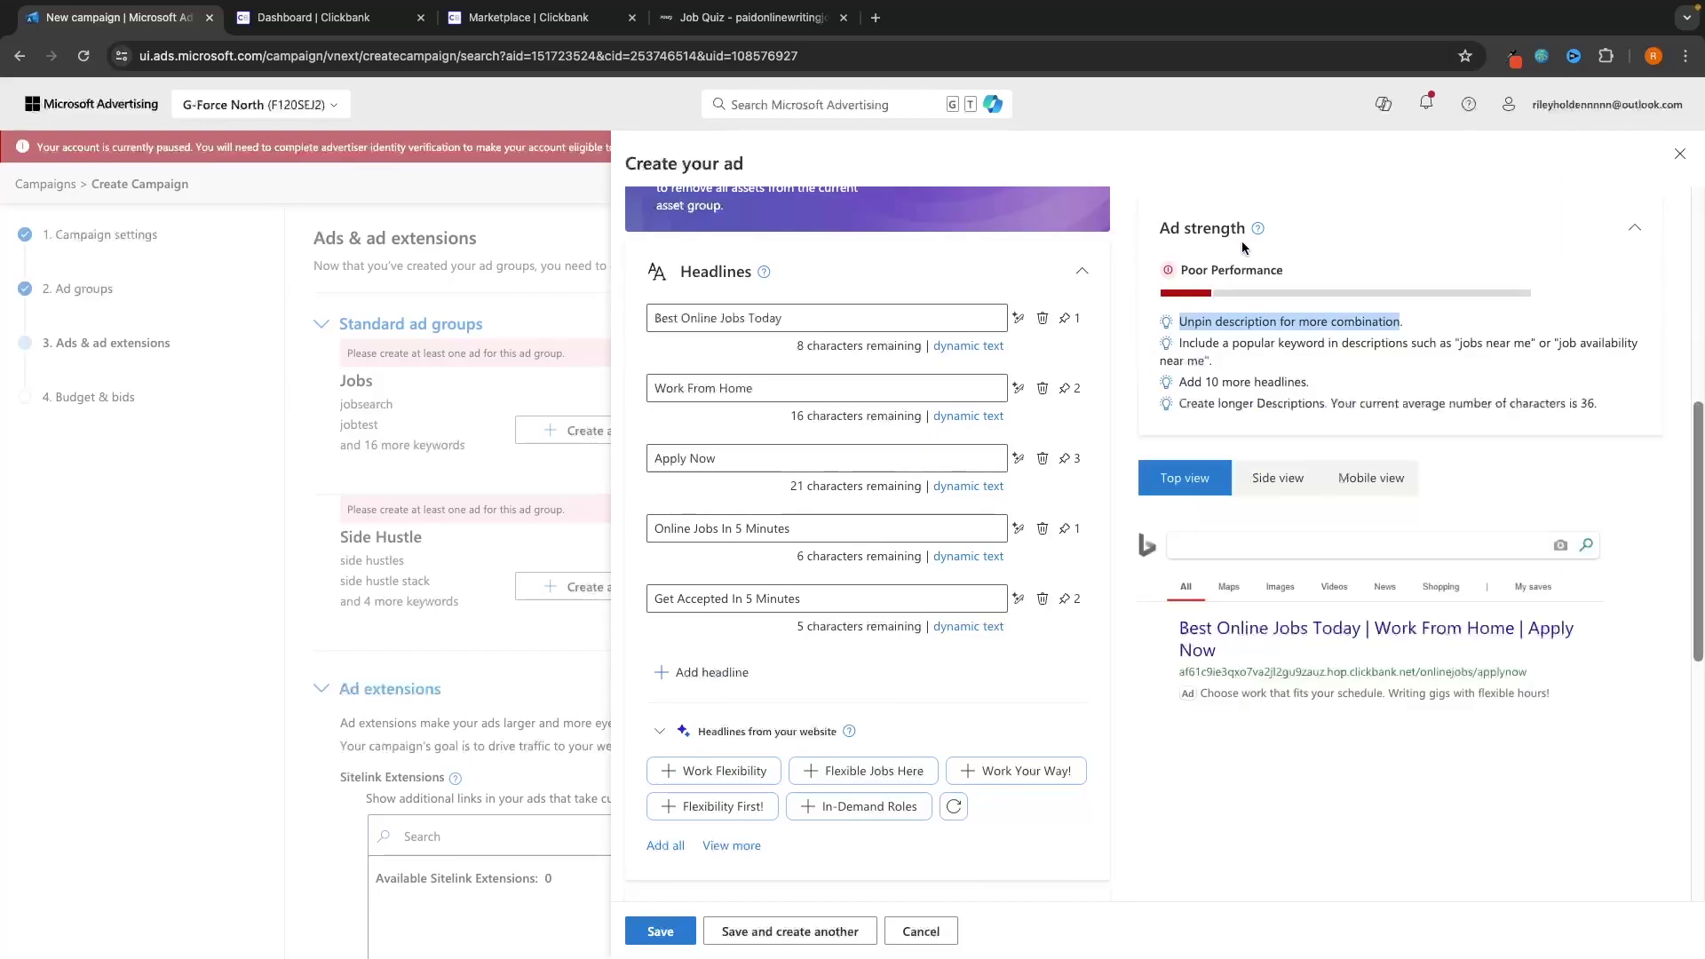
{"action": "left_click", "coordinate": [1236, 277]}
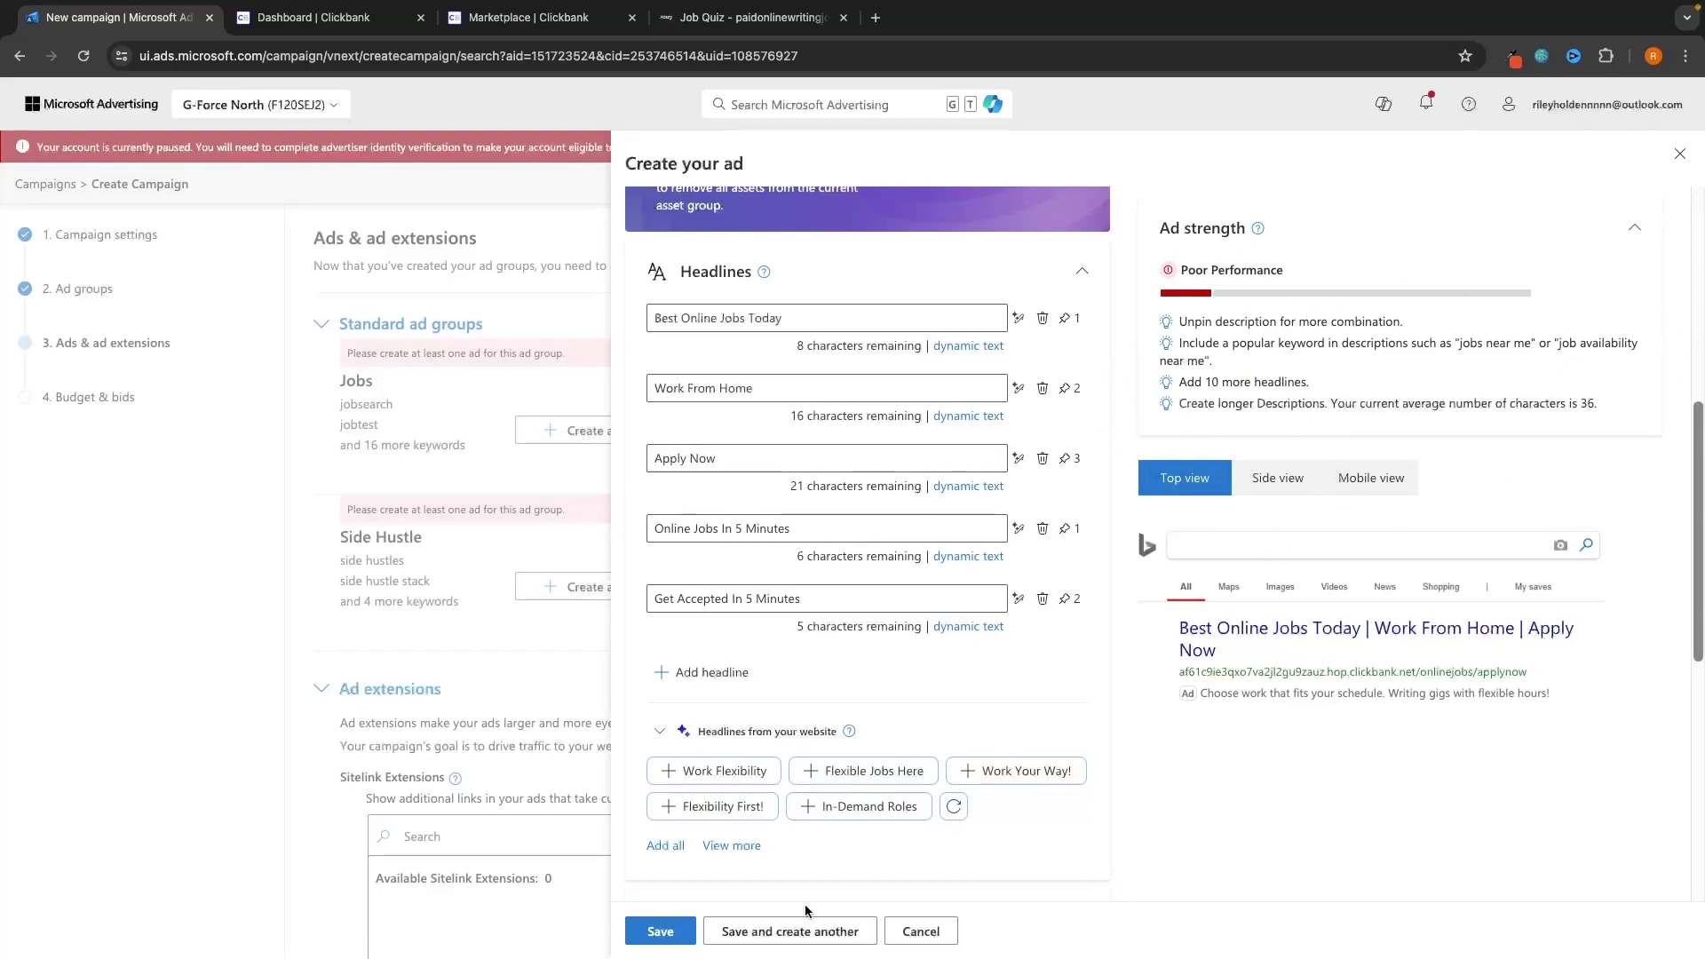
Step: Save the ad for the Jobs ad group and look over the Side Hustle group and the ad extensions
{"action": "left_click", "coordinate": [662, 933]}
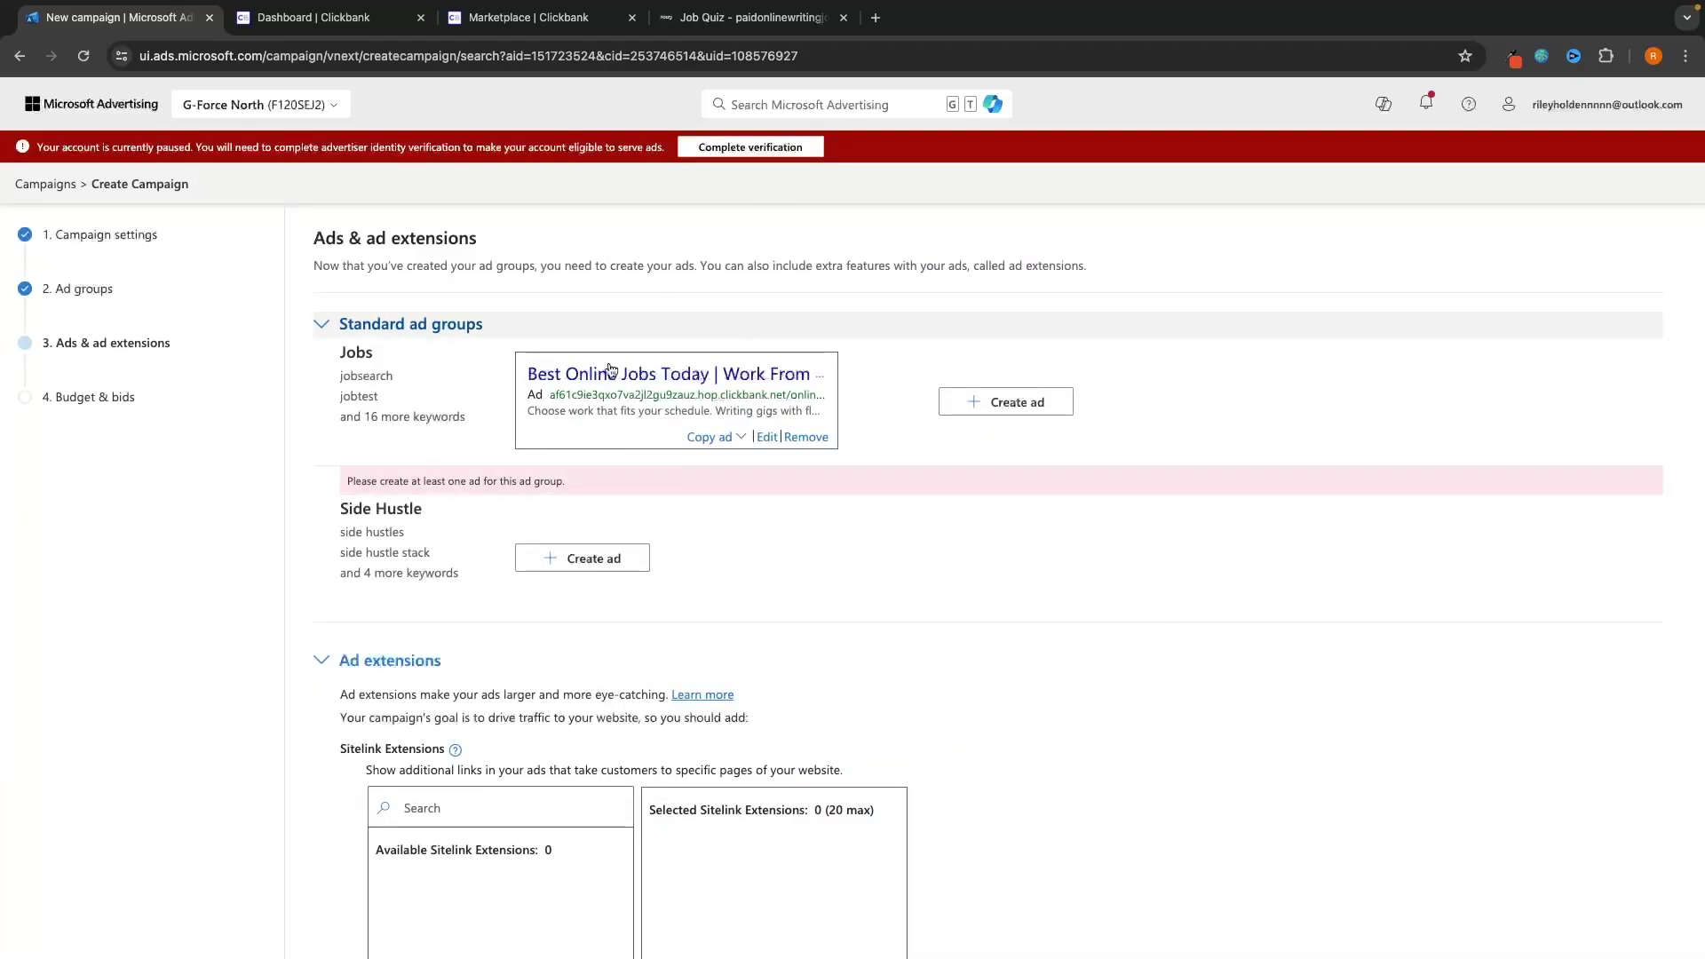
{"action": "scroll", "coordinate": [764, 444], "scroll_direction": "down", "scroll_amount": 1}
{"action": "left_click_drag", "start_coordinate": [332, 460], "coordinate": [434, 462]}
{"action": "left_click", "coordinate": [383, 518]}
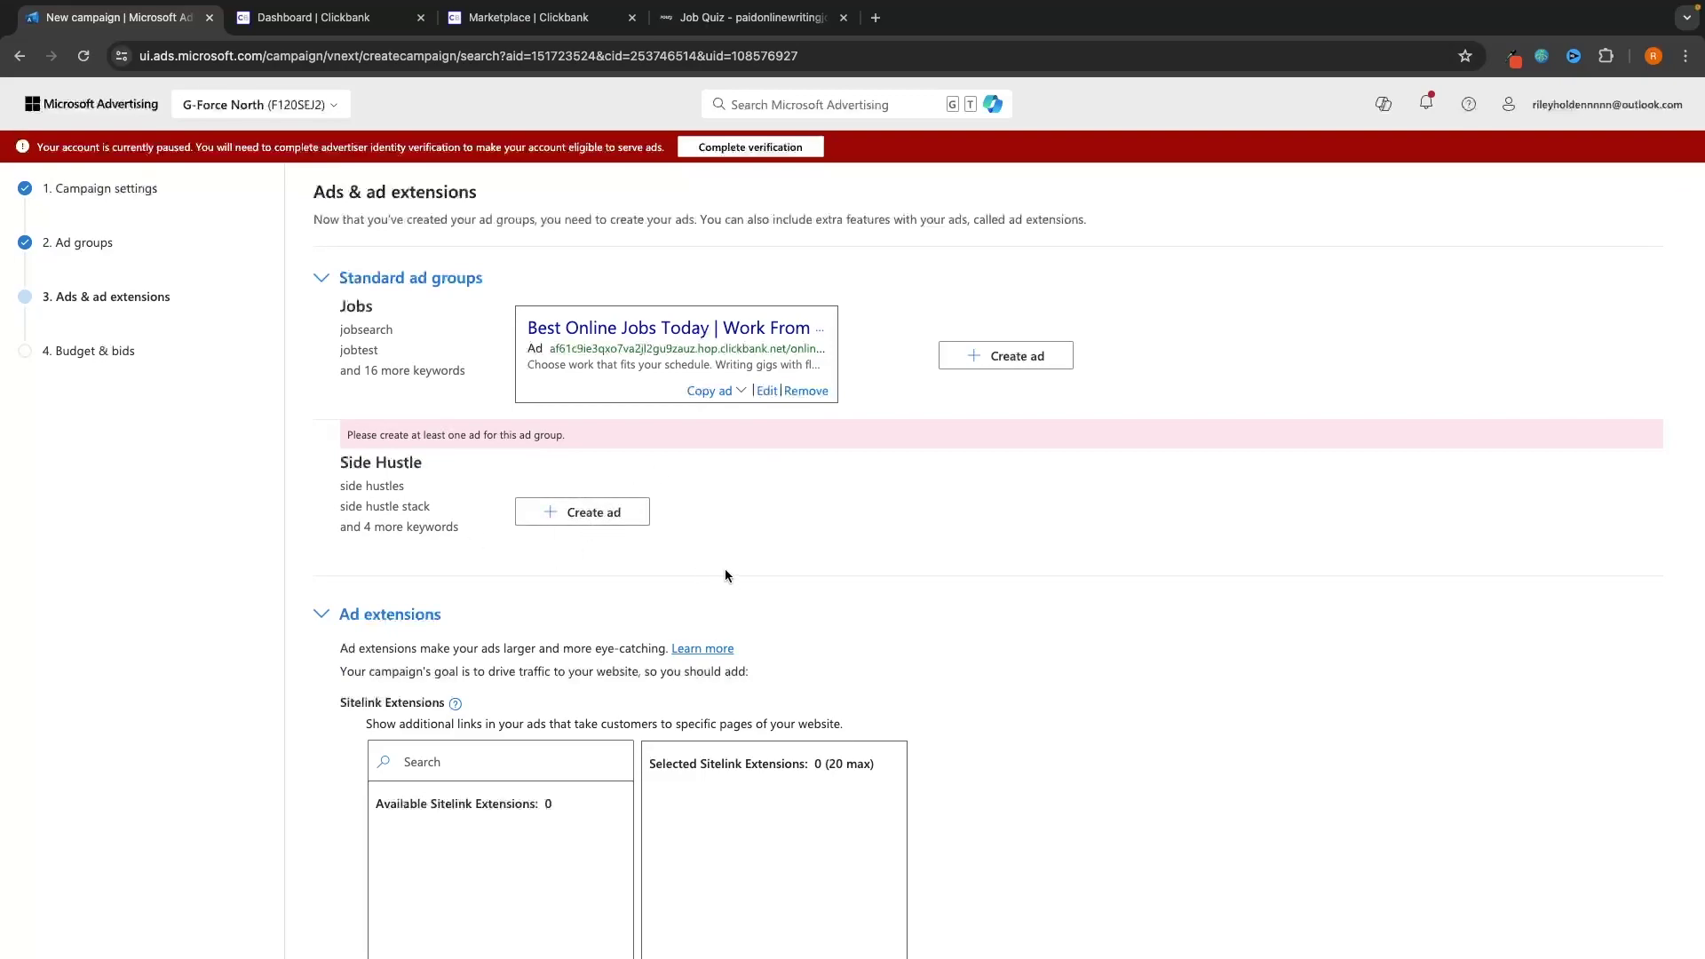
{"action": "scroll", "coordinate": [1028, 559], "scroll_direction": "down", "scroll_amount": 15}
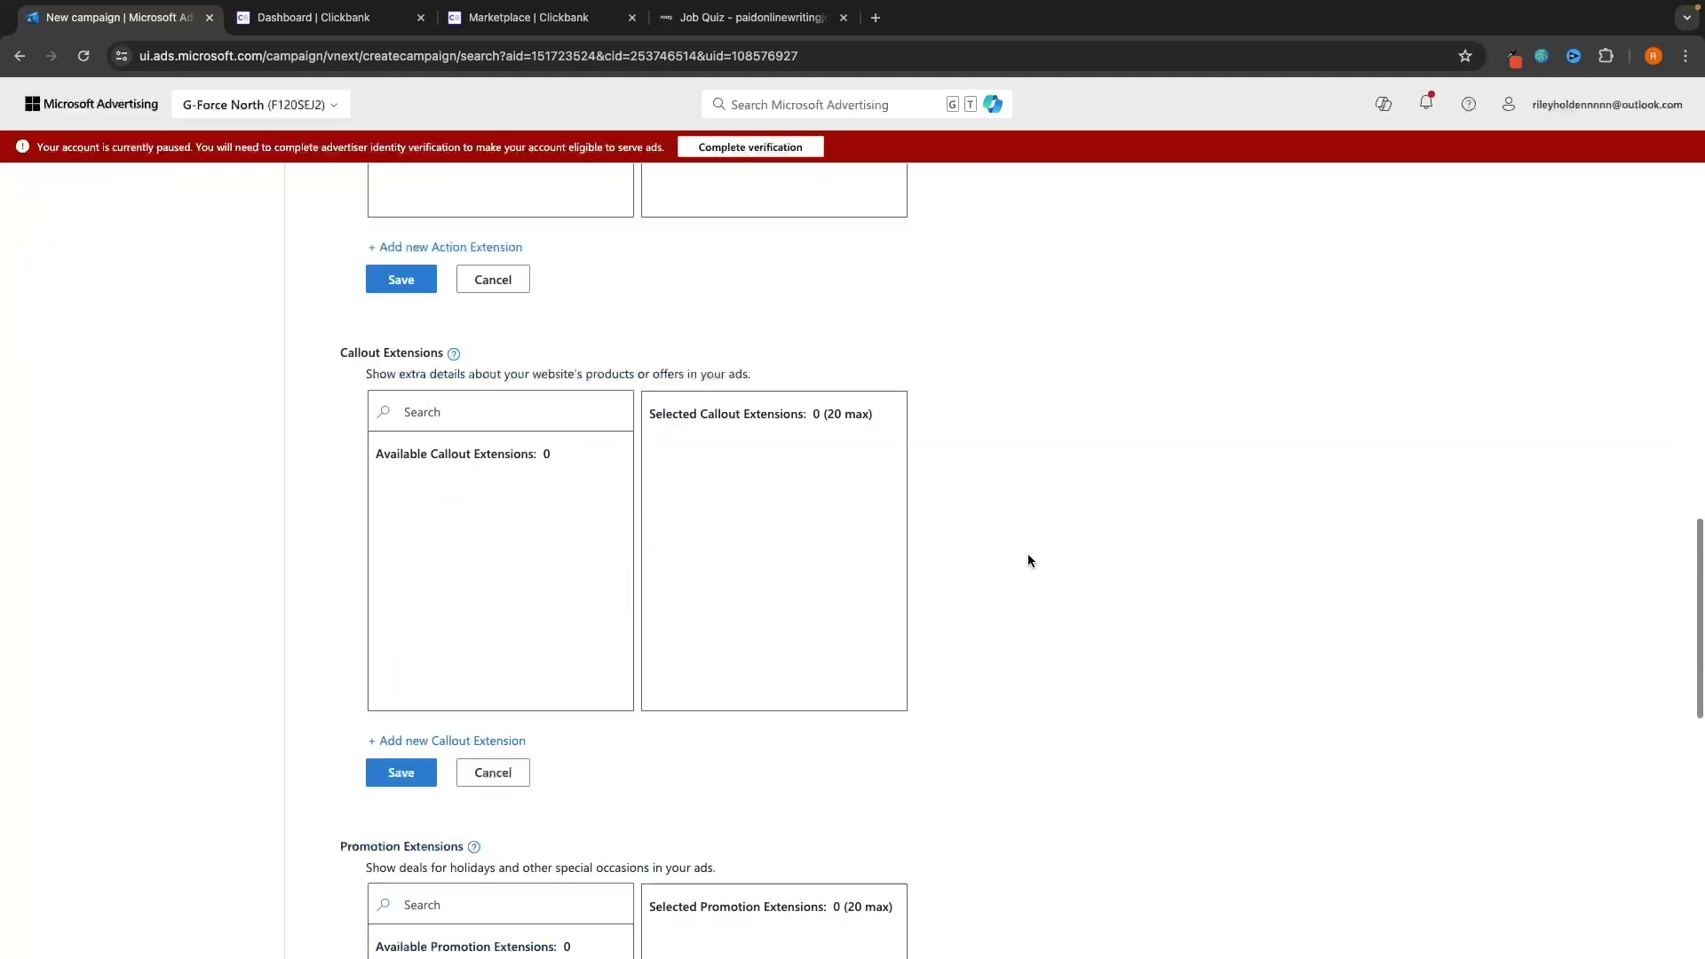
{"action": "scroll", "coordinate": [1028, 560], "scroll_direction": "up", "scroll_amount": 14}
{"action": "scroll", "coordinate": [763, 504], "scroll_direction": "up", "scroll_amount": 3}
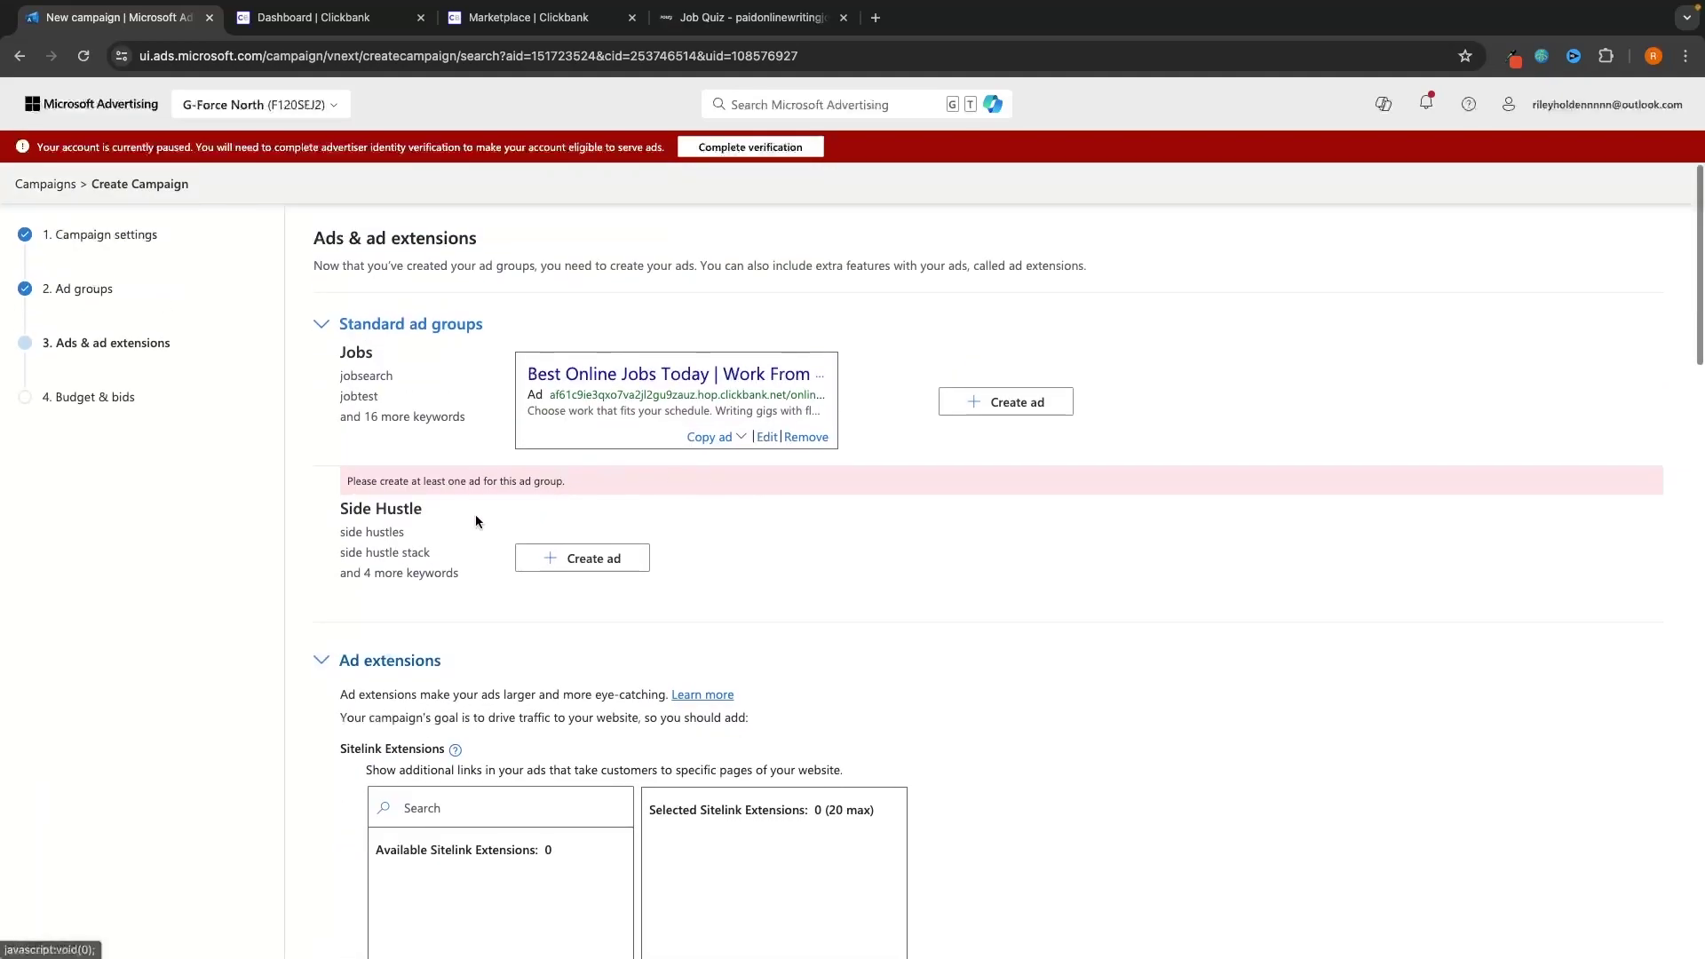
Step: Create and save an ad for the Side Hustle ad group with the suggested assets and continue to the budget and bids
{"action": "left_click", "coordinate": [559, 560]}
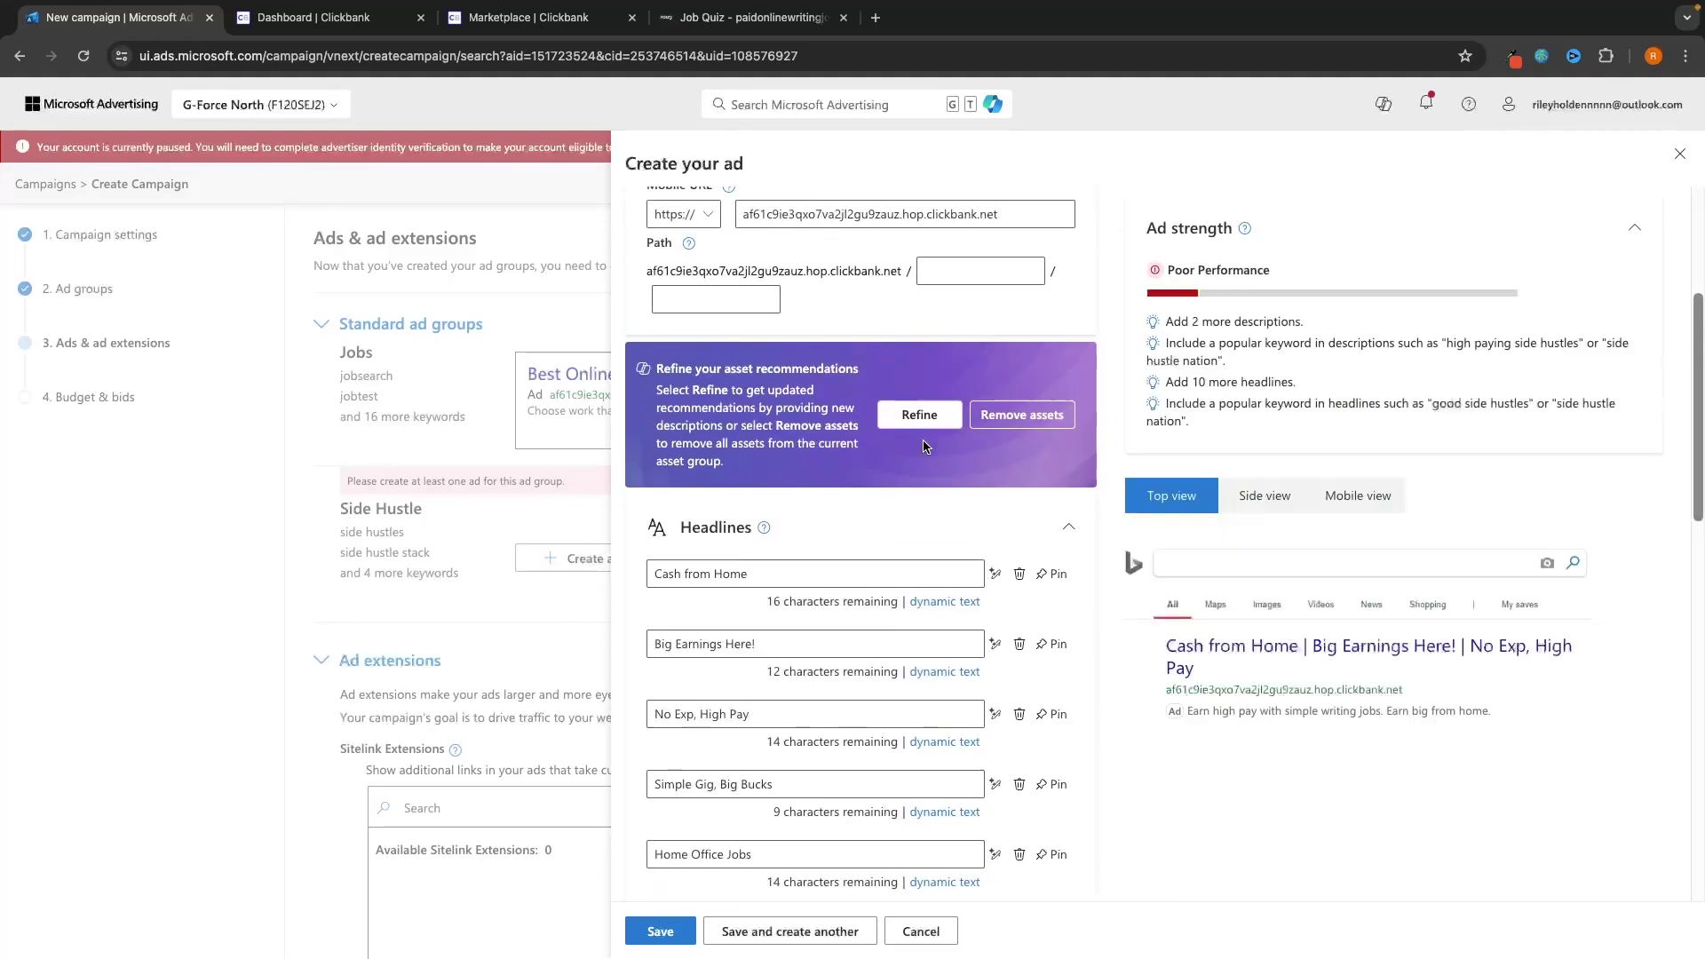
{"action": "left_click", "coordinate": [660, 931]}
{"action": "scroll", "coordinate": [962, 551], "scroll_direction": "down", "scroll_amount": 10}
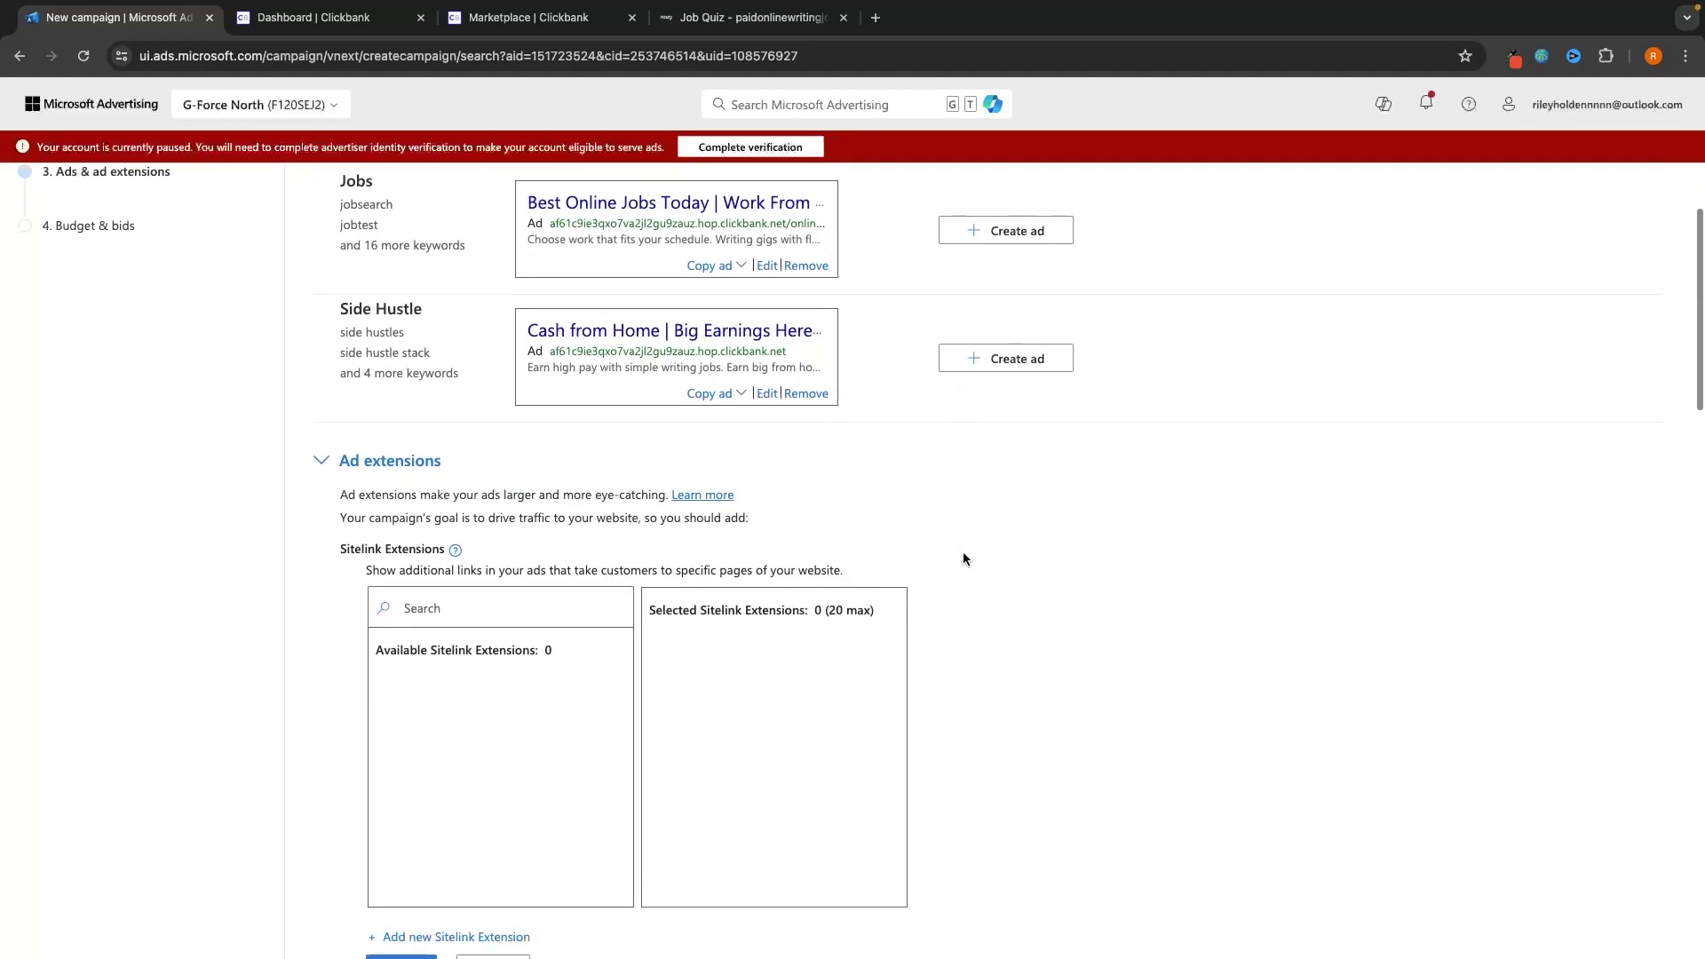
{"action": "left_click", "coordinate": [425, 895]}
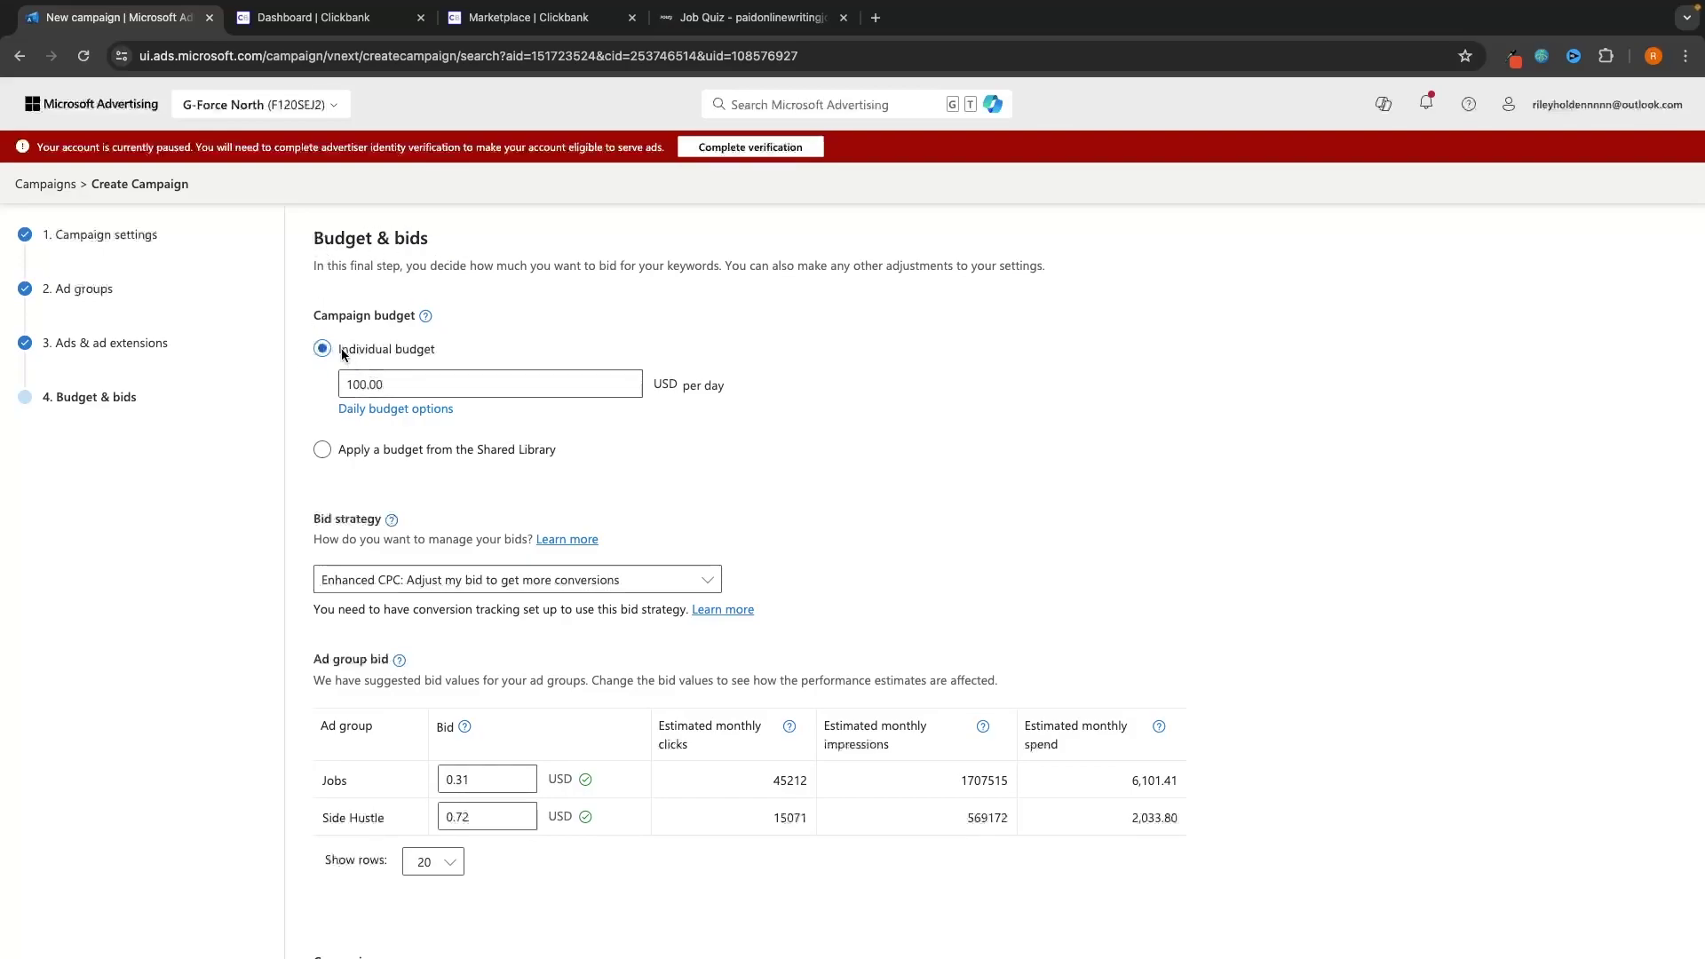
Step: Review the individual budget and switch the campaign budget to one from the Shared Library
{"action": "left_click_drag", "start_coordinate": [343, 352], "coordinate": [399, 352]}
{"action": "left_click", "coordinate": [455, 351]}
{"action": "scroll", "coordinate": [744, 404], "scroll_direction": "down", "scroll_amount": 3}
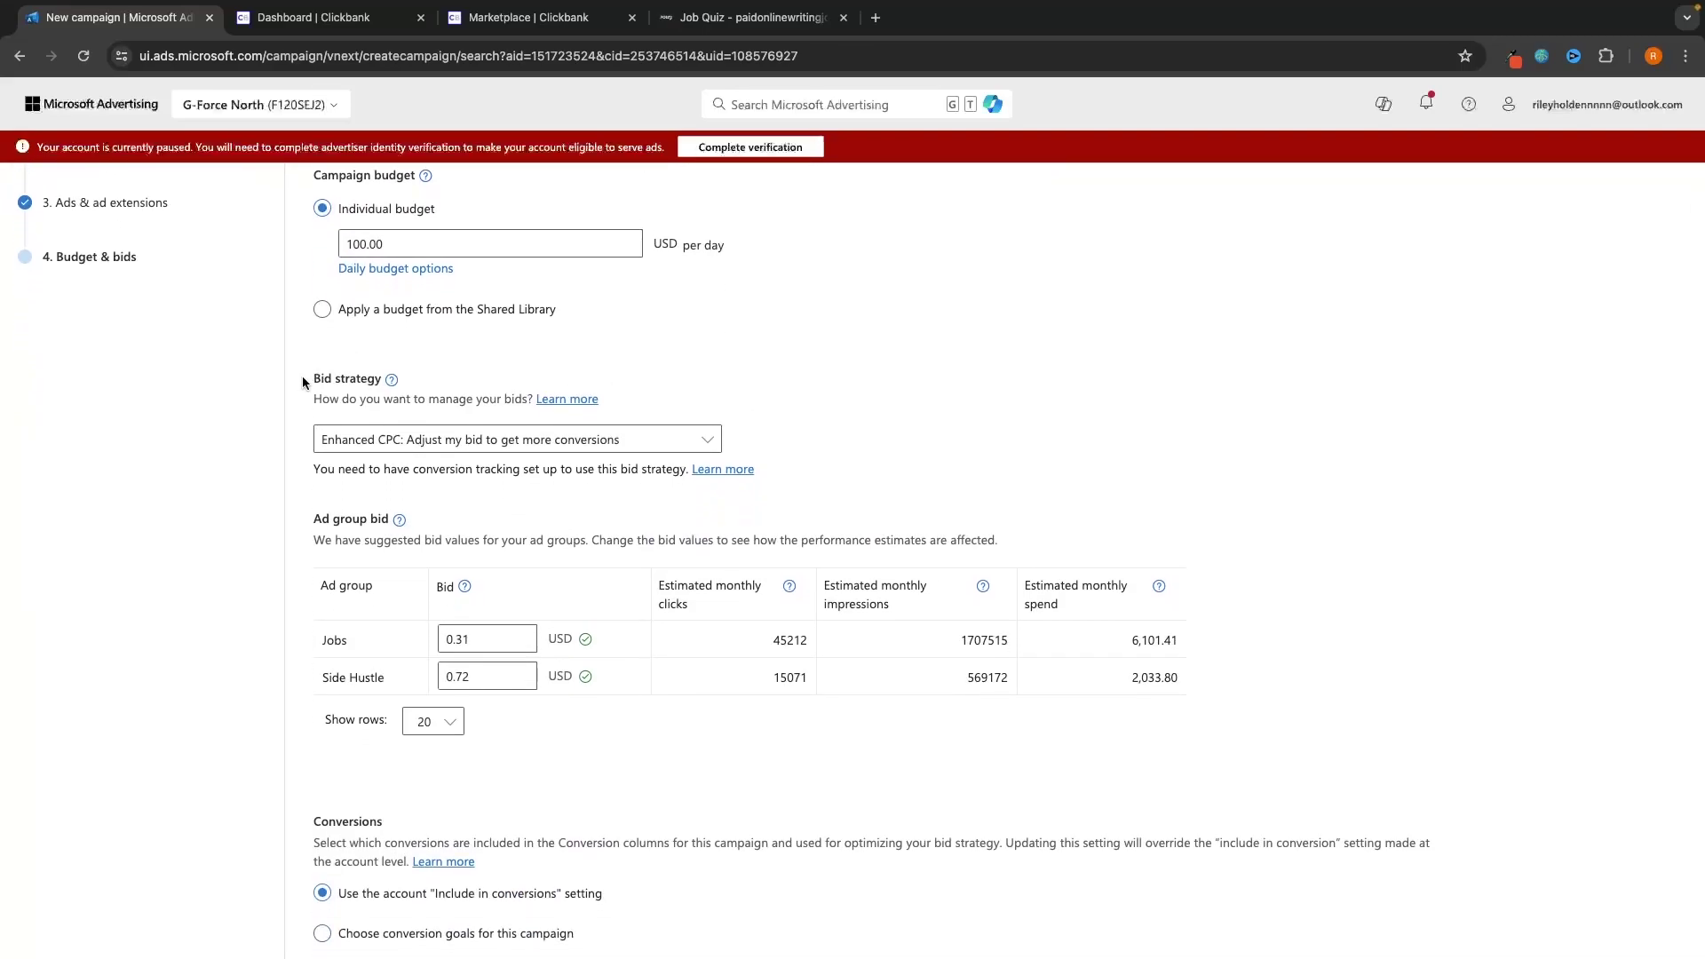
{"action": "left_click_drag", "start_coordinate": [306, 400], "coordinate": [516, 401]}
{"action": "left_click", "coordinate": [669, 366]}
Step: Review the bid strategy options and keep Enhanced CPC: Adjust my bid to get more conversions
{"action": "left_click", "coordinate": [465, 401]}
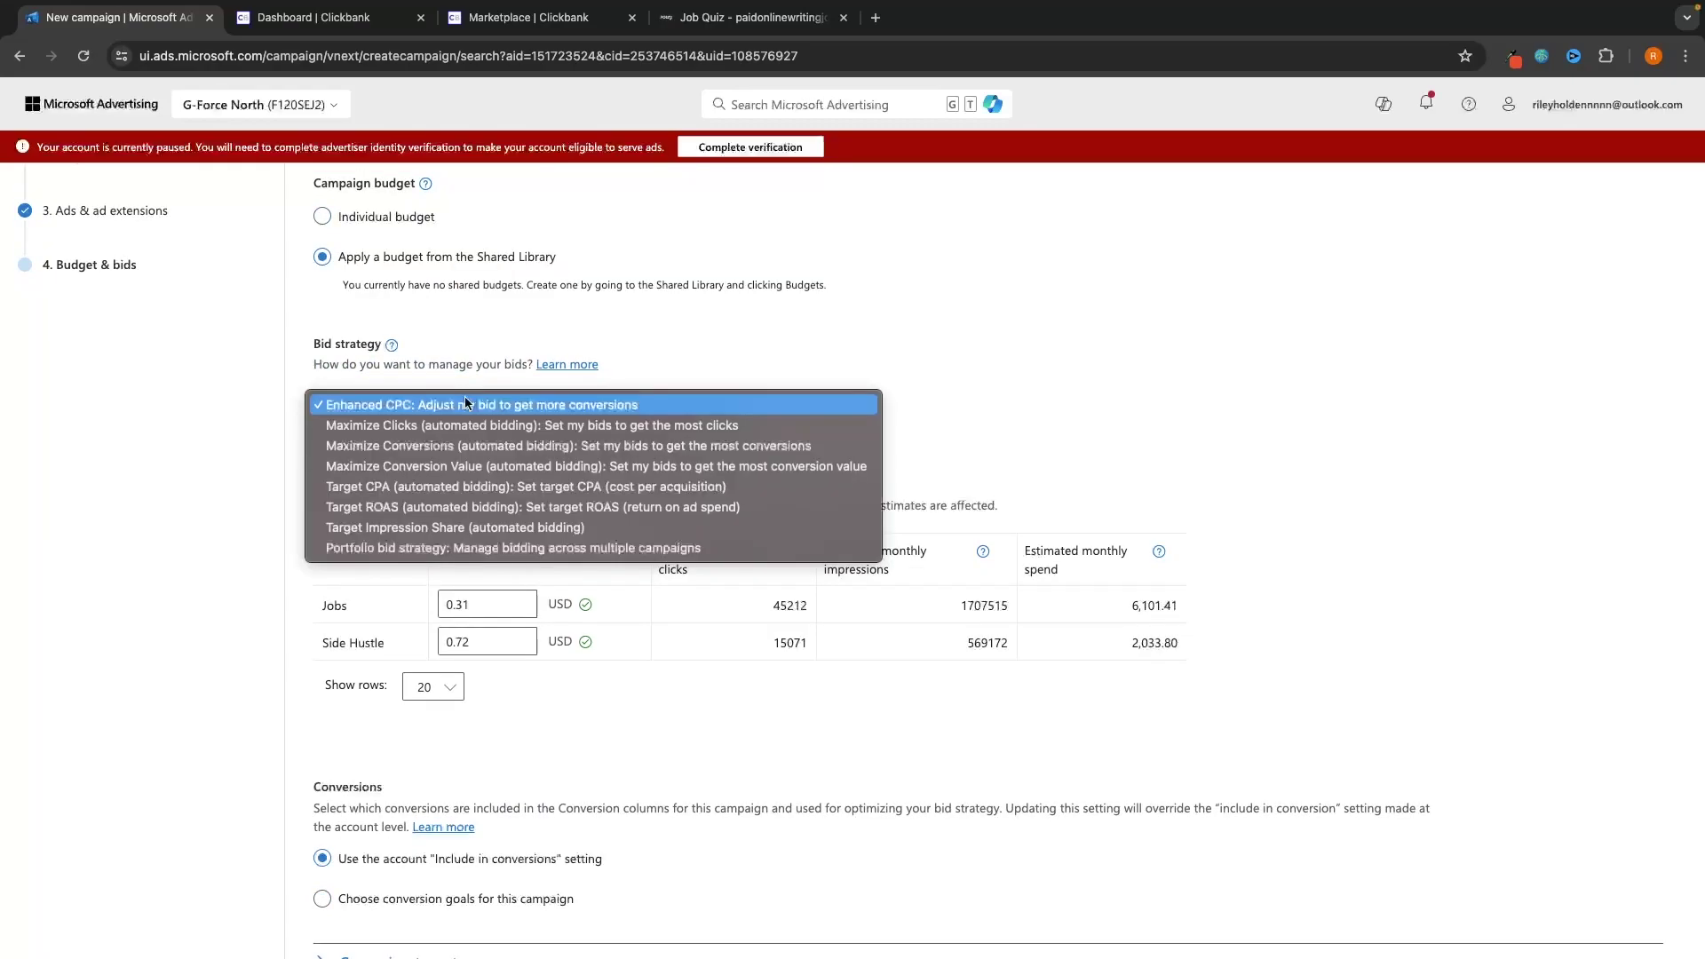
{"action": "left_click", "coordinate": [653, 362]}
{"action": "scroll", "coordinate": [650, 371], "scroll_direction": "up", "scroll_amount": 1}
{"action": "left_click", "coordinate": [367, 430]}
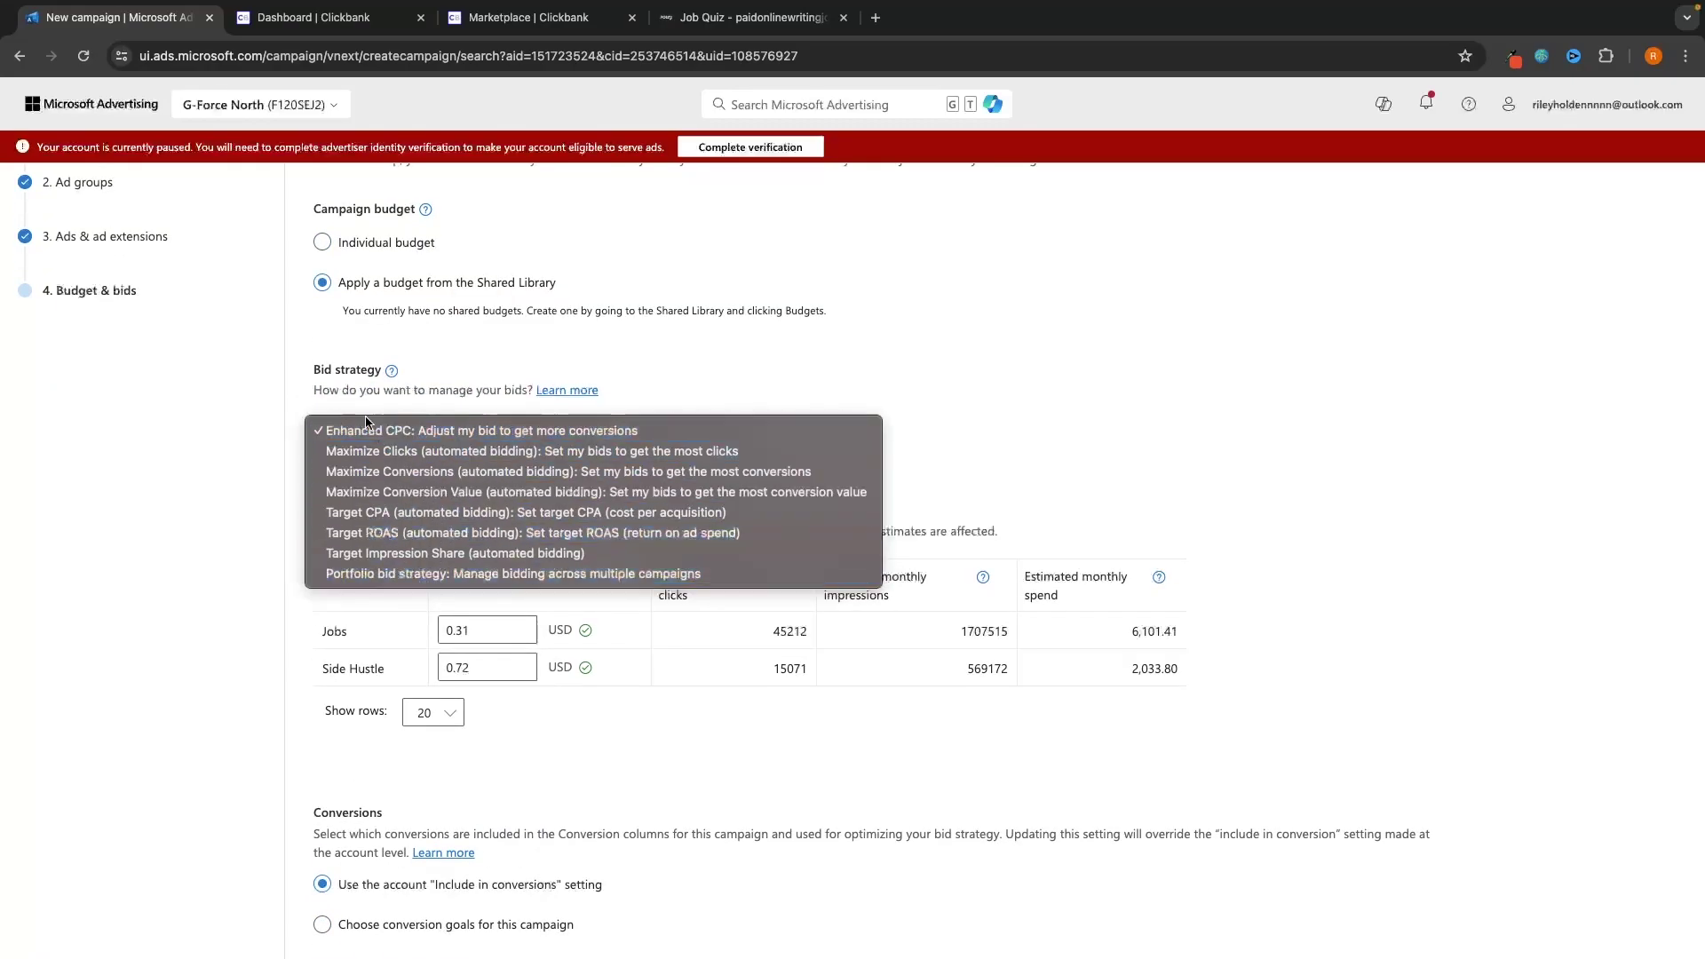
{"action": "left_click", "coordinate": [400, 440]}
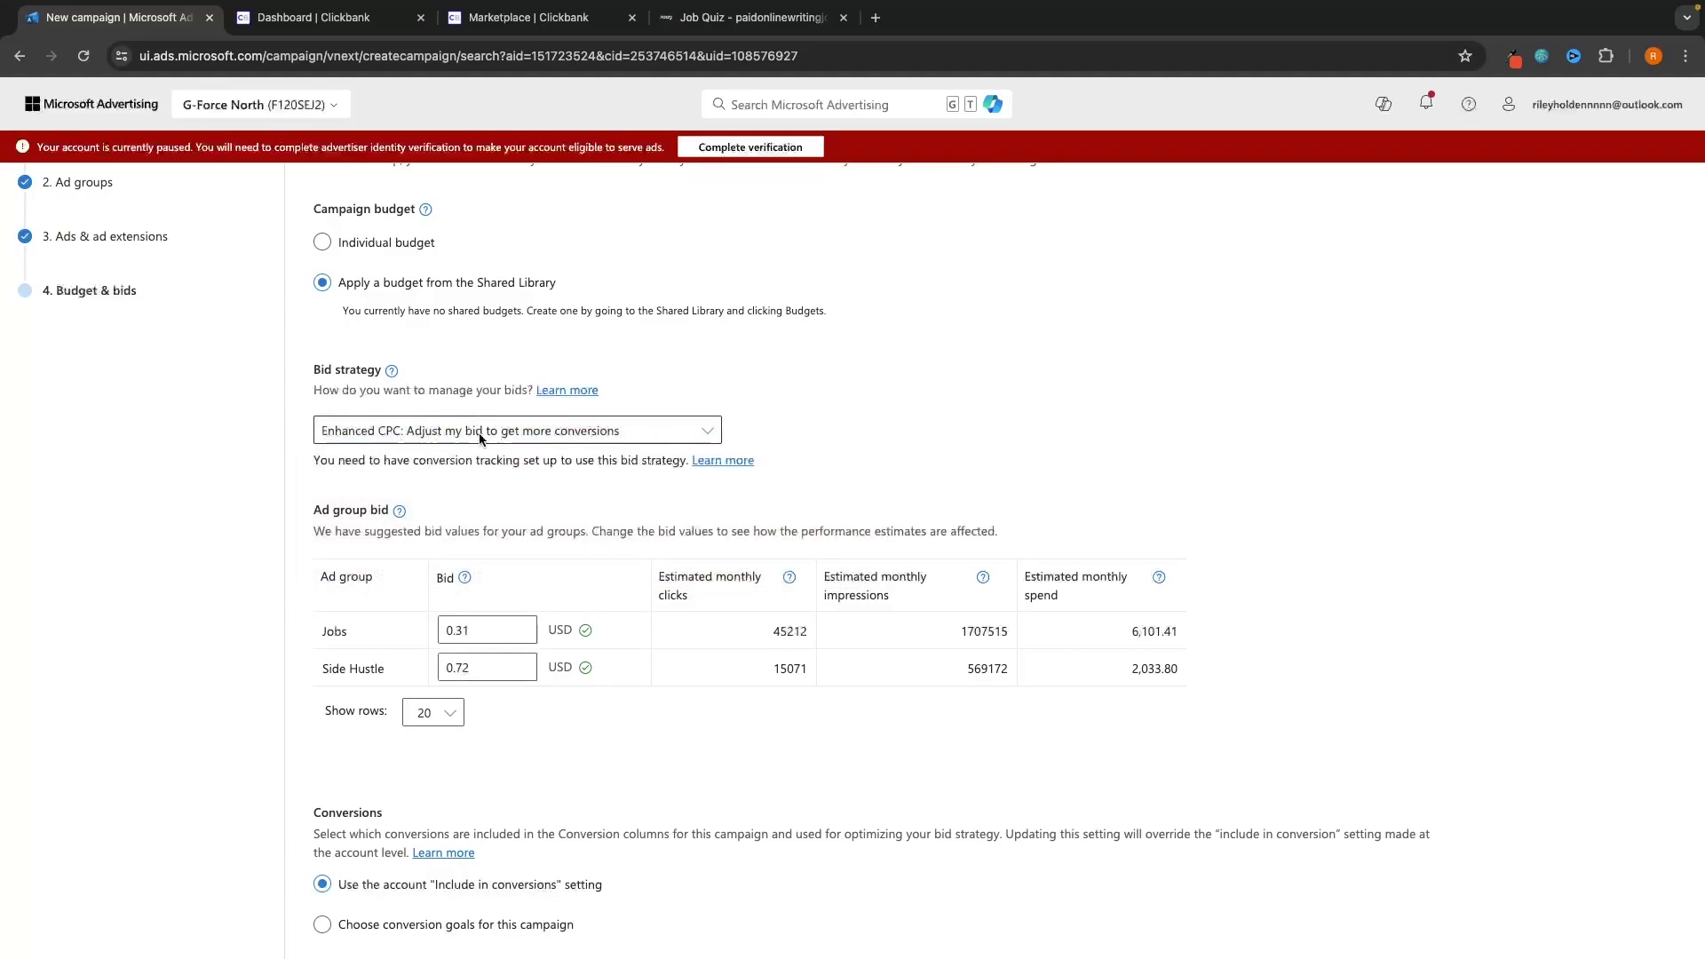
Step: Set the bid of the Jobs ad group to 0.3 USD
{"action": "scroll", "coordinate": [856, 367], "scroll_direction": "down", "scroll_amount": 1}
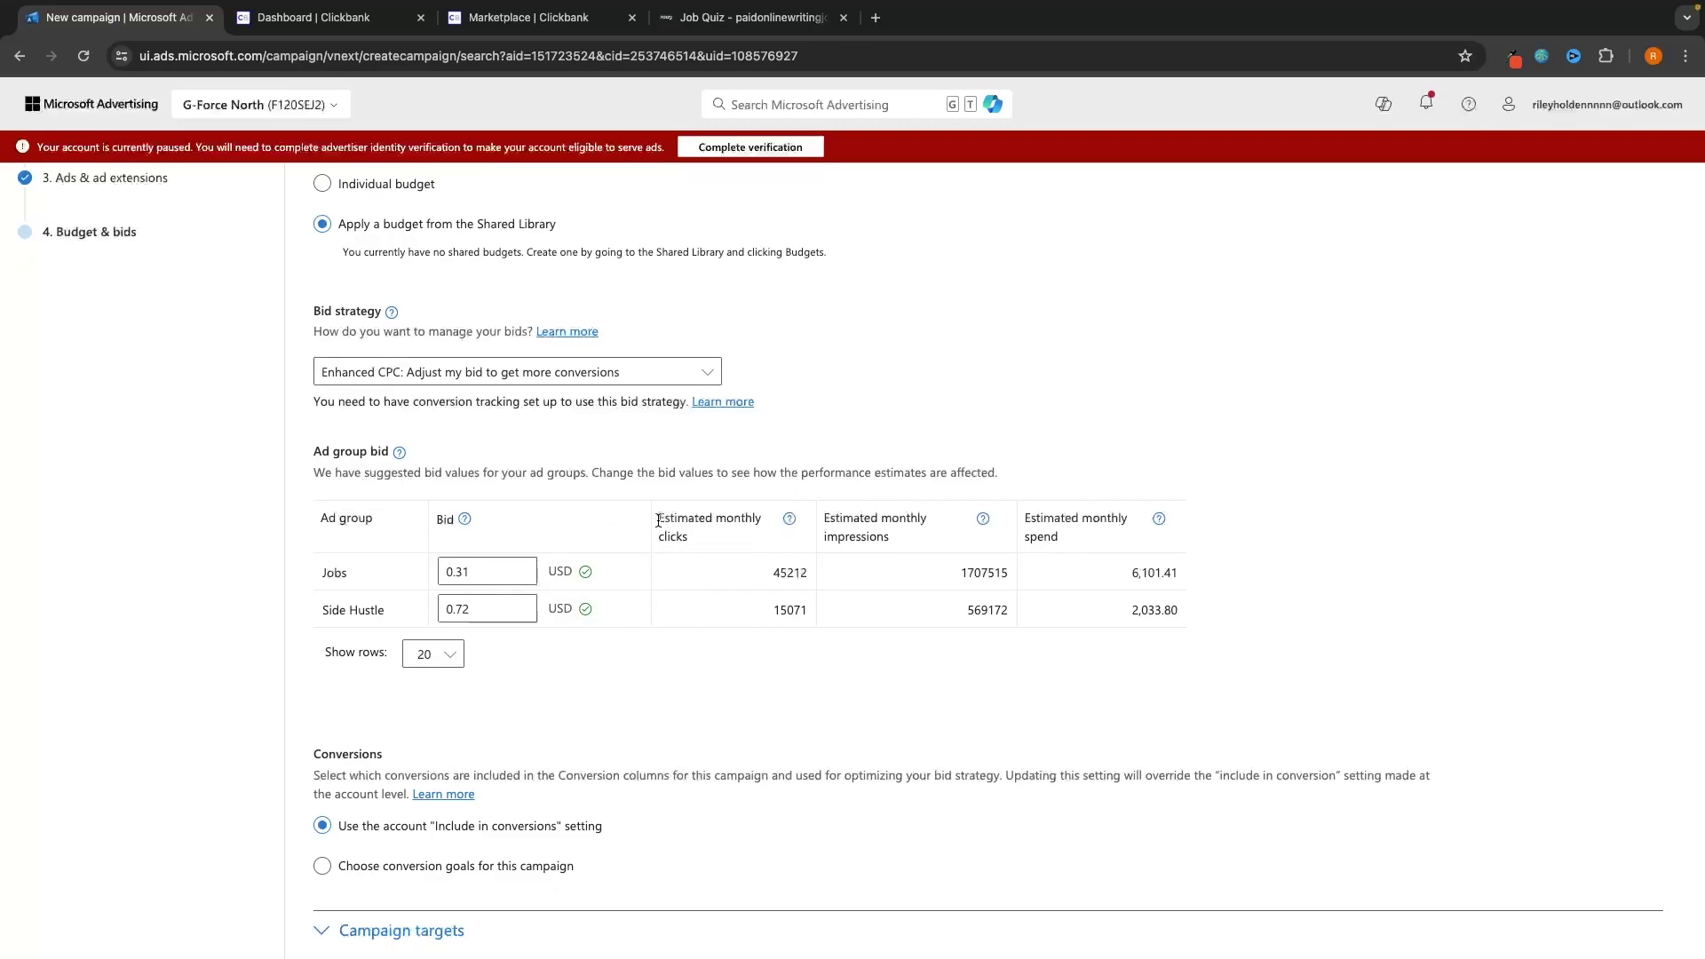
{"action": "left_click", "coordinate": [514, 572]}
{"action": "key", "text": "BackSpace"}
{"action": "key", "text": "BackSpace"}
{"action": "type", "text": "2"}
{"action": "key", "text": "BackSpace"}
{"action": "type", "text": "3"}
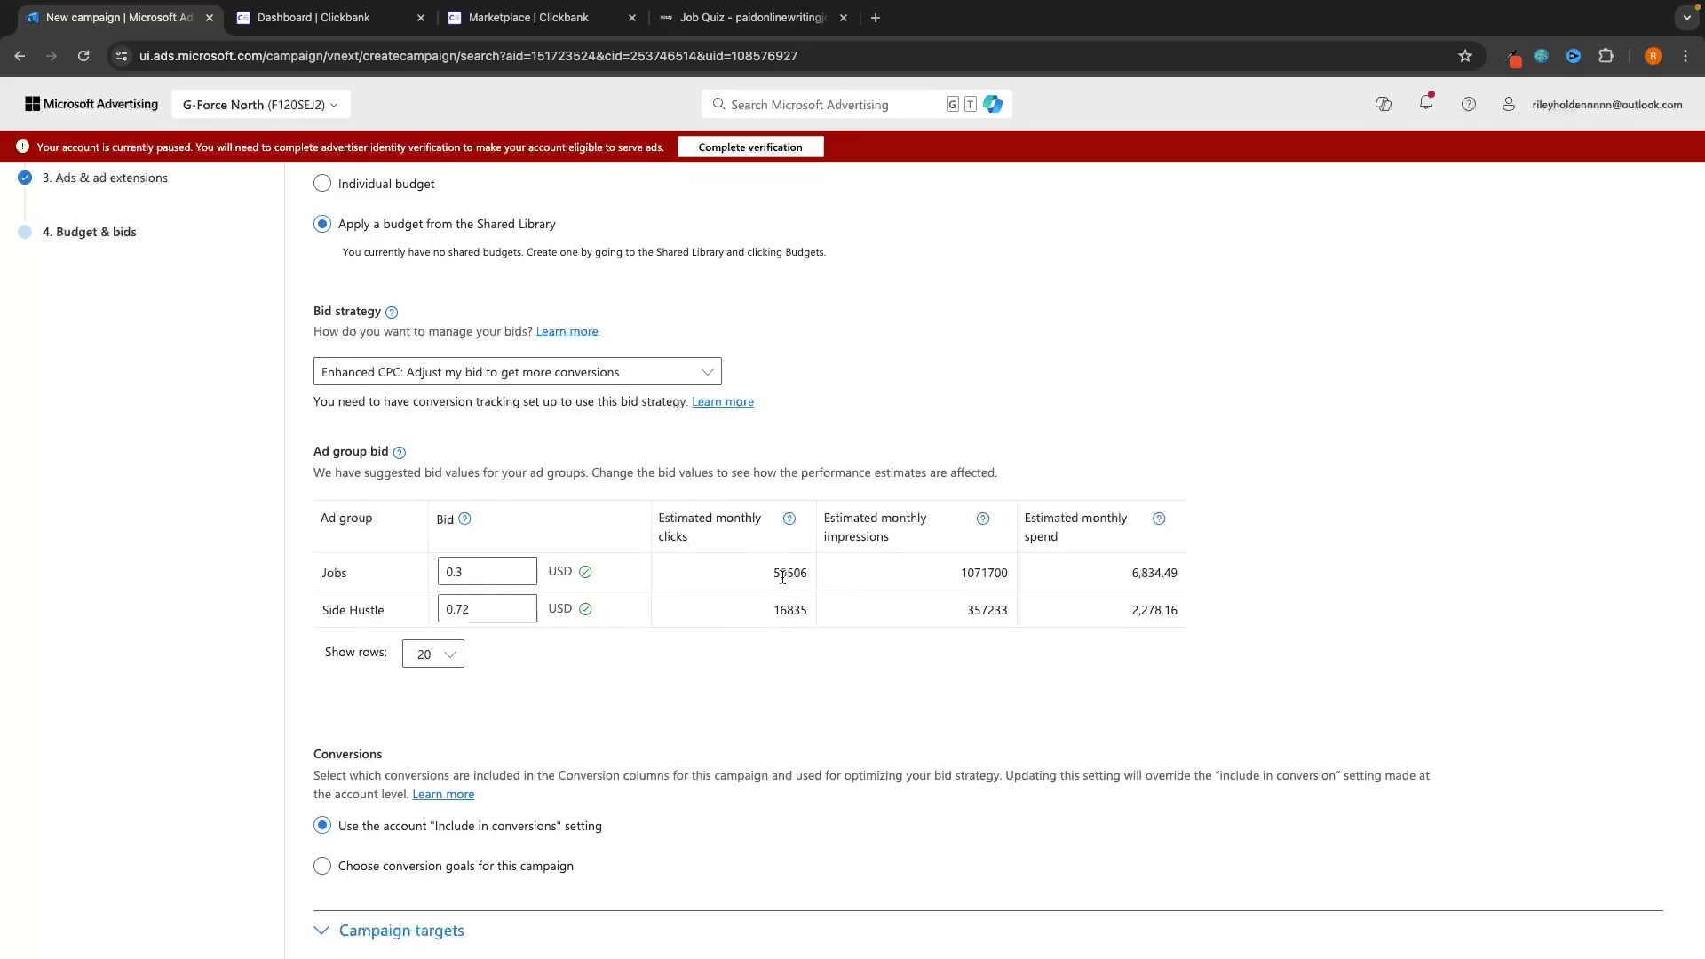
Step: Save the campaign and dismiss the campaign-created notice, opting not to show it again
{"action": "left_click_drag", "start_coordinate": [324, 612], "coordinate": [400, 617]}
{"action": "left_click", "coordinate": [405, 618]}
{"action": "scroll", "coordinate": [865, 590], "scroll_direction": "down", "scroll_amount": 2}
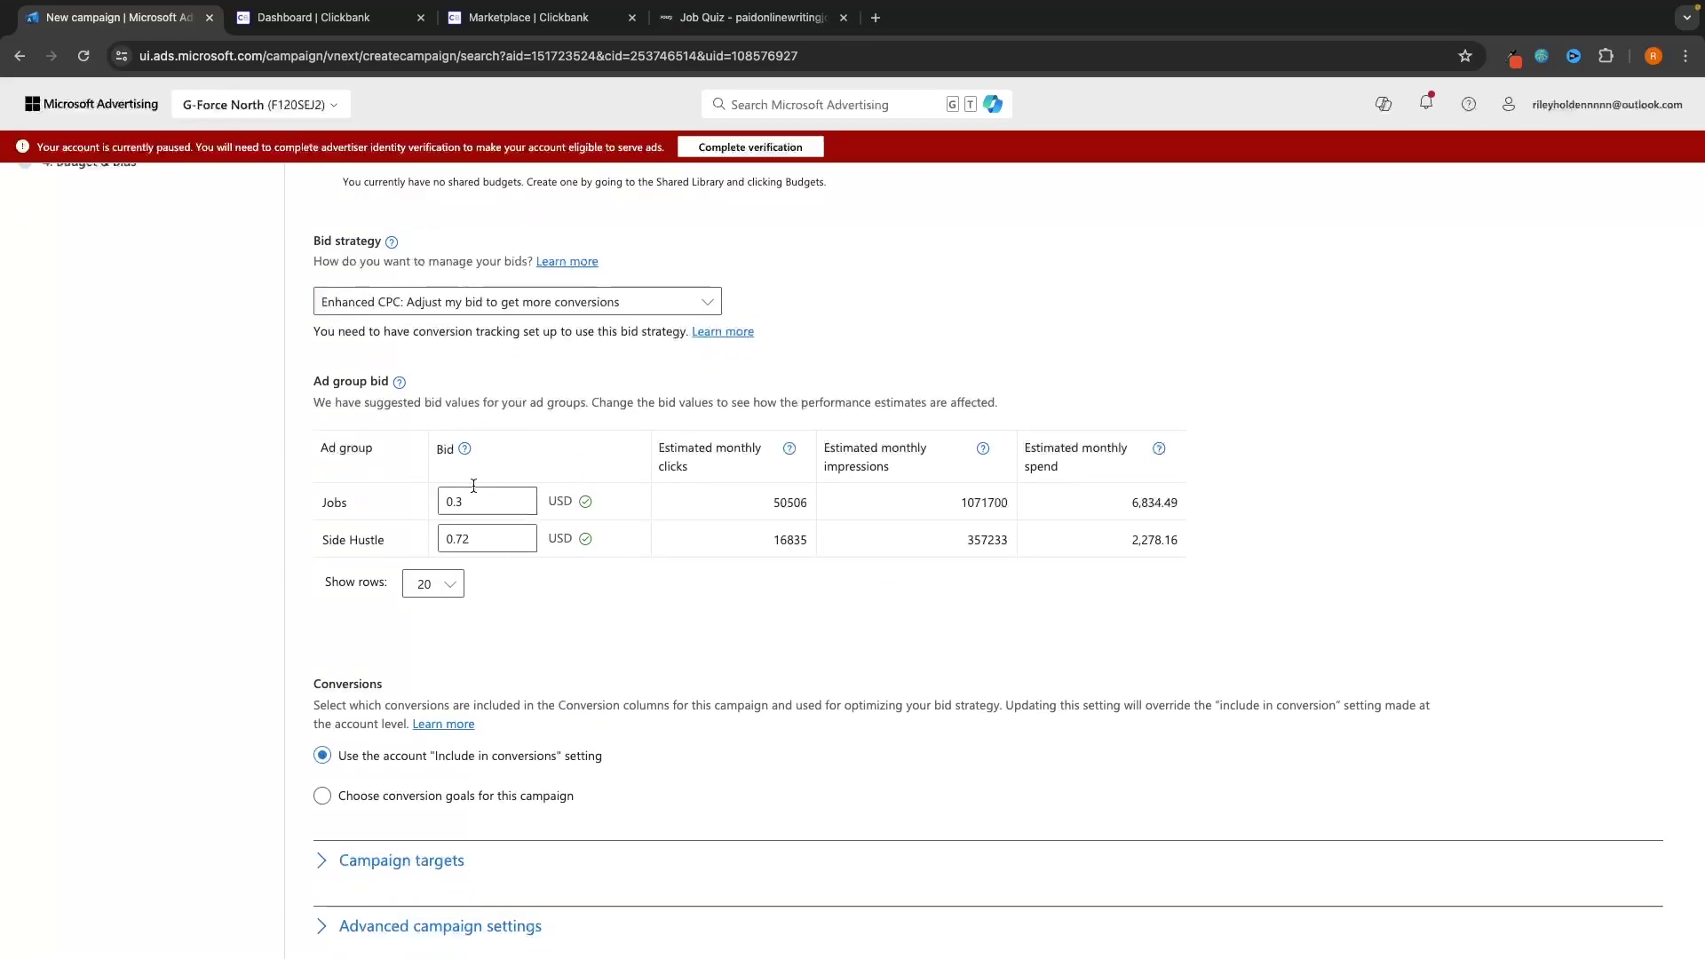
{"action": "scroll", "coordinate": [819, 543], "scroll_direction": "down", "scroll_amount": 5}
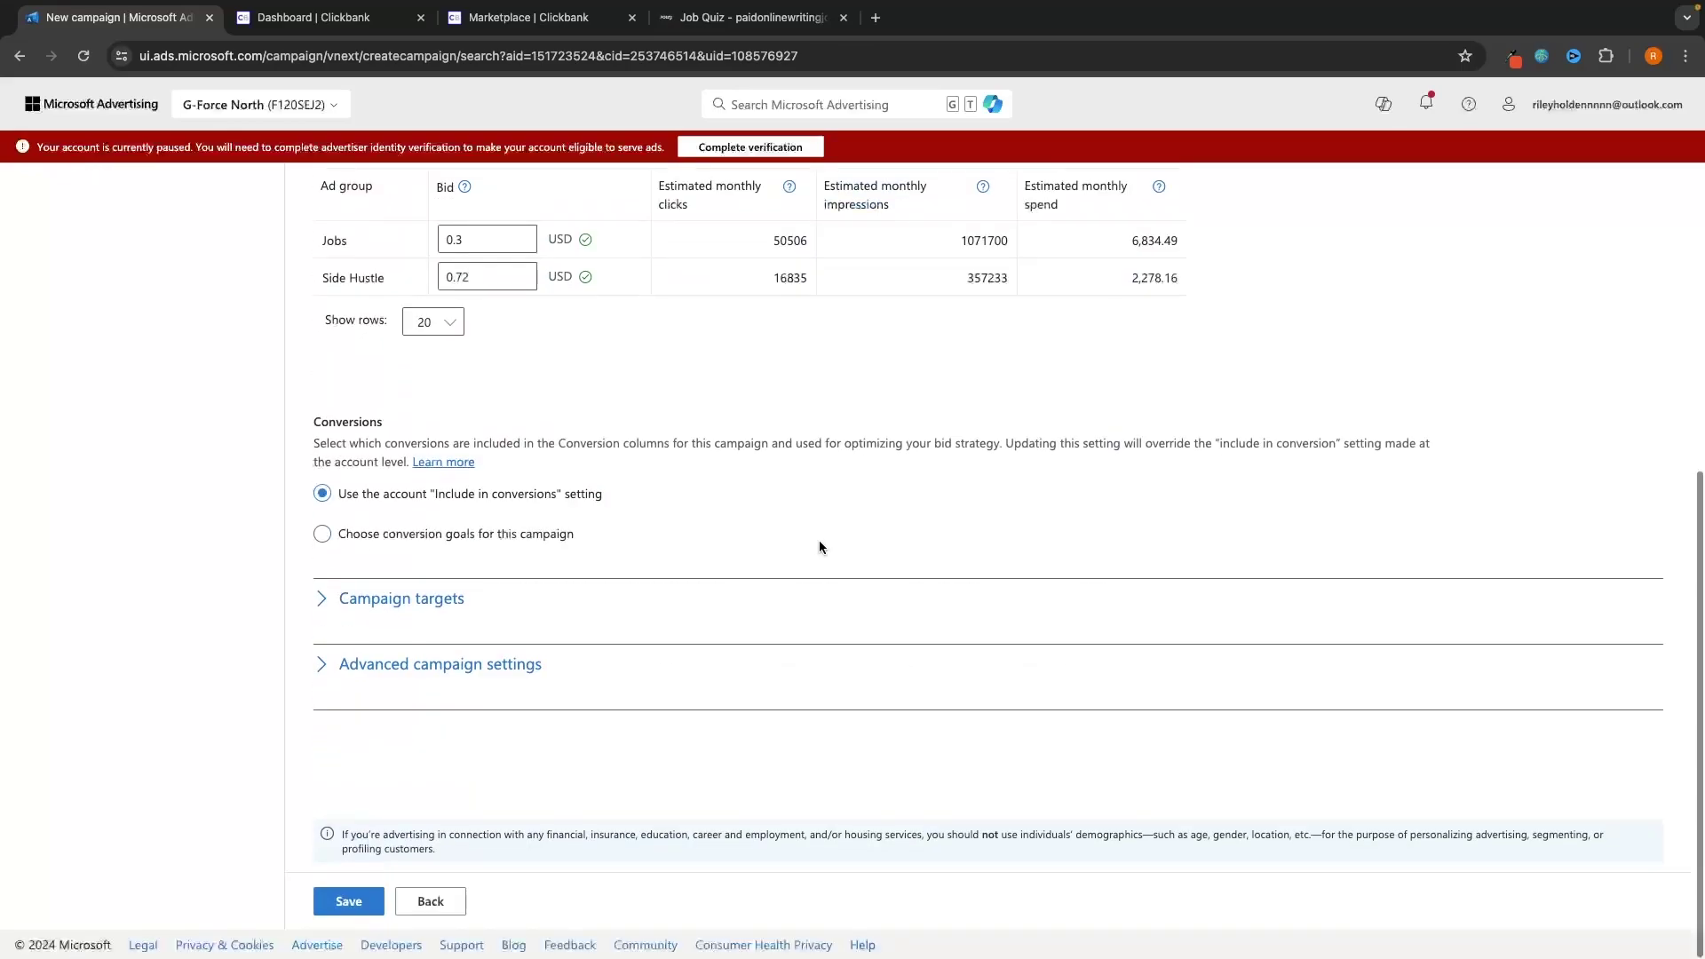
{"action": "left_click", "coordinate": [354, 903]}
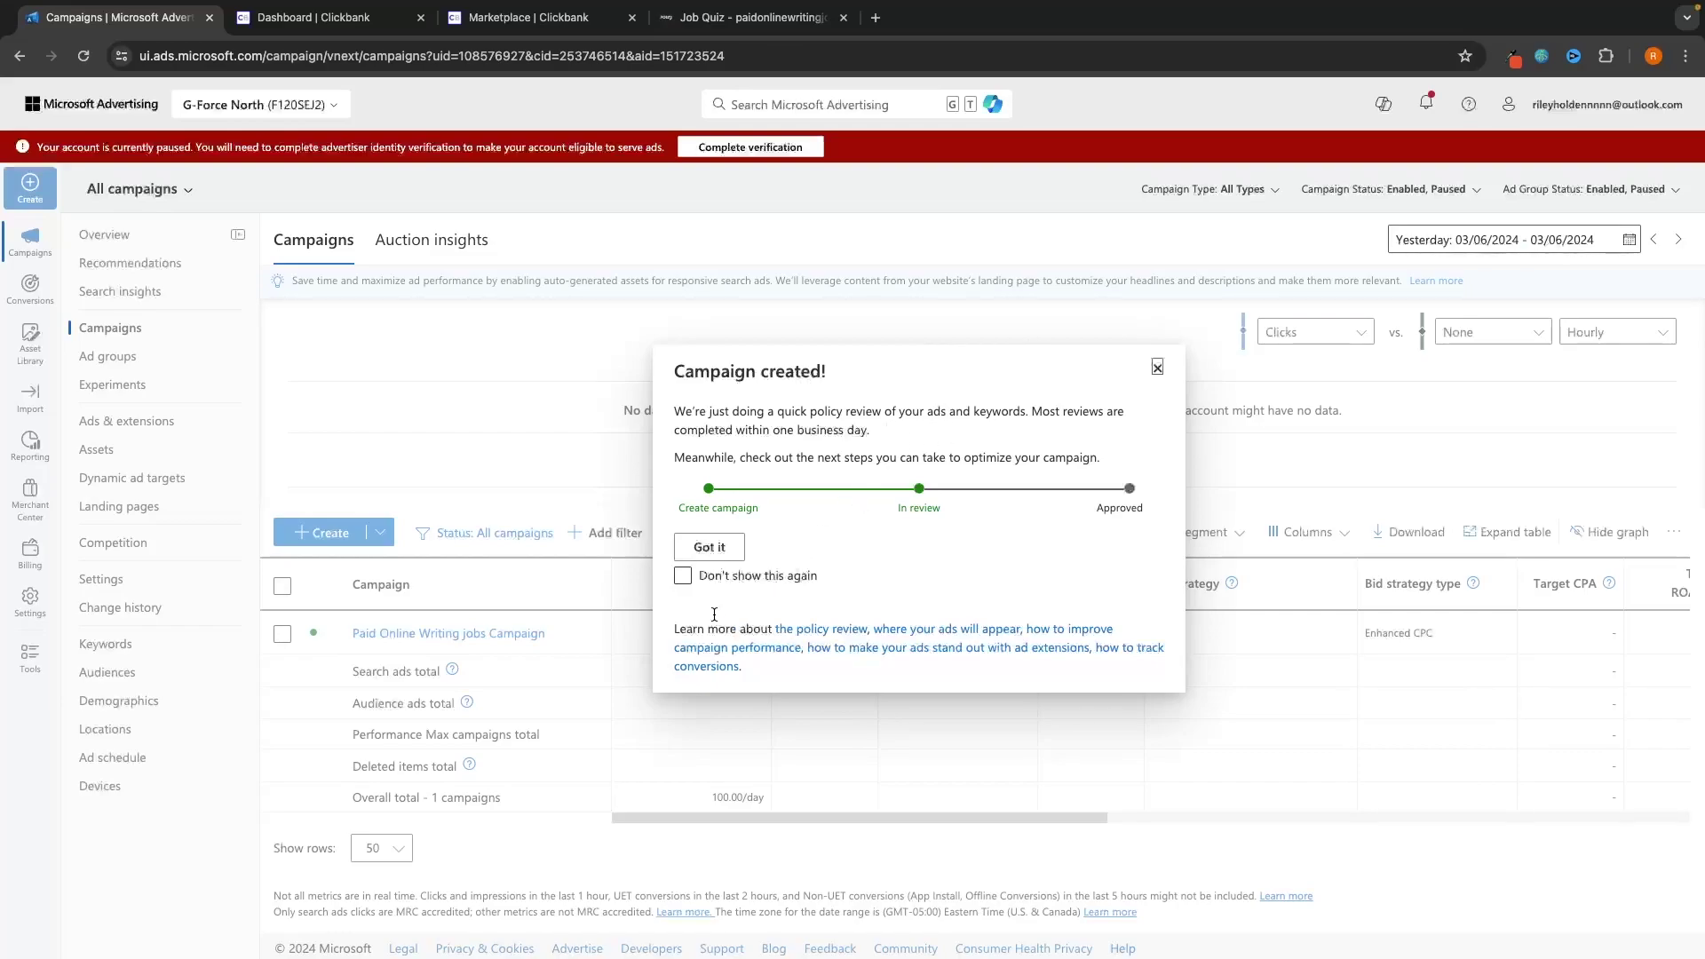
{"action": "left_click", "coordinate": [695, 575]}
{"action": "left_click", "coordinate": [716, 549]}
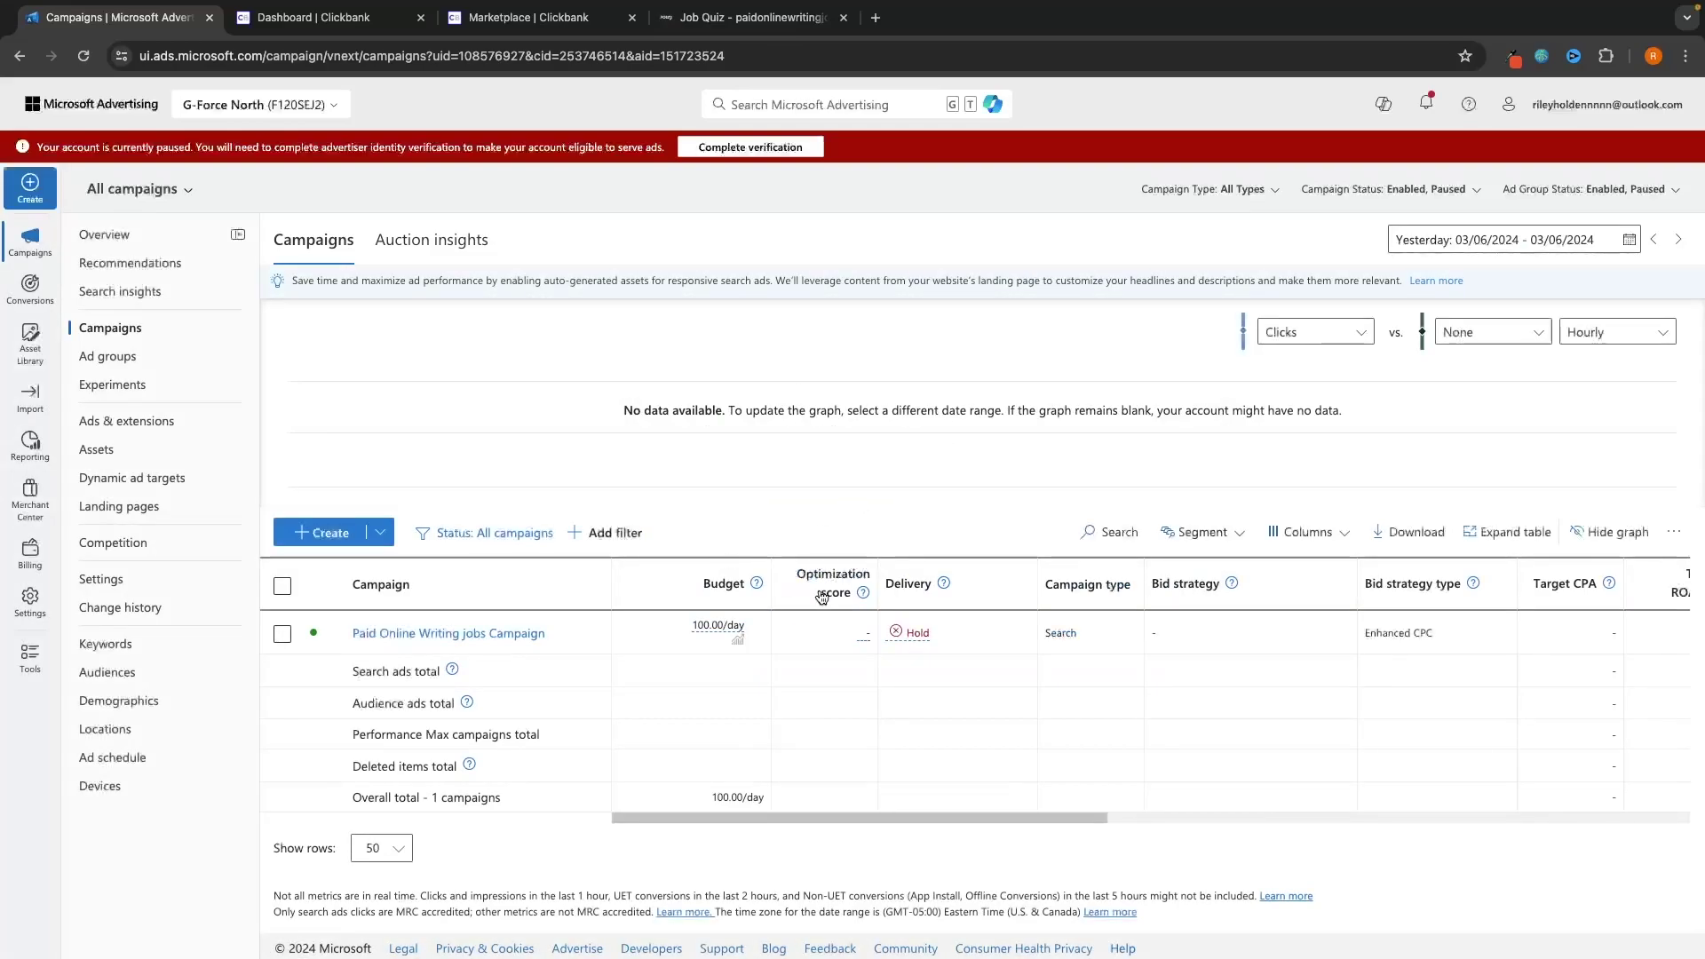